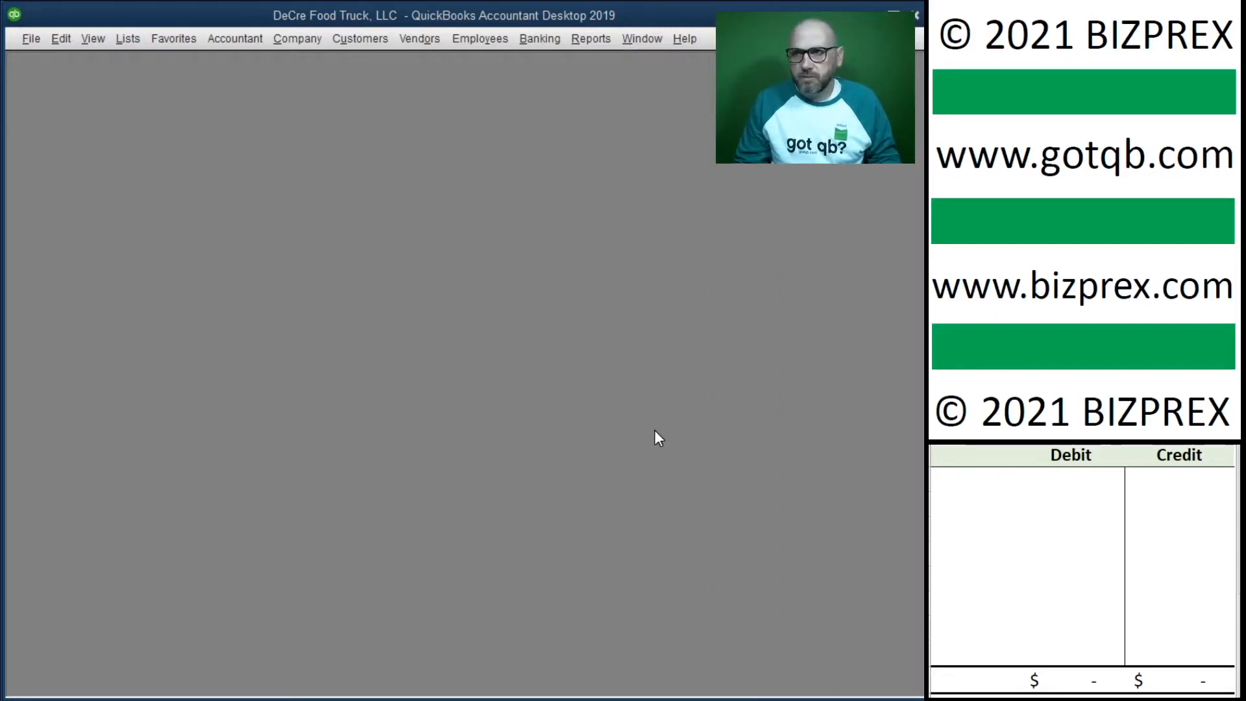
Step: Start a funds transfer for the Bank of Lakes withdrawal notice and date it 12/01/2020
{"action": "scroll", "coordinate": [1050, 240], "scroll_direction": "down", "scroll_amount": 10}
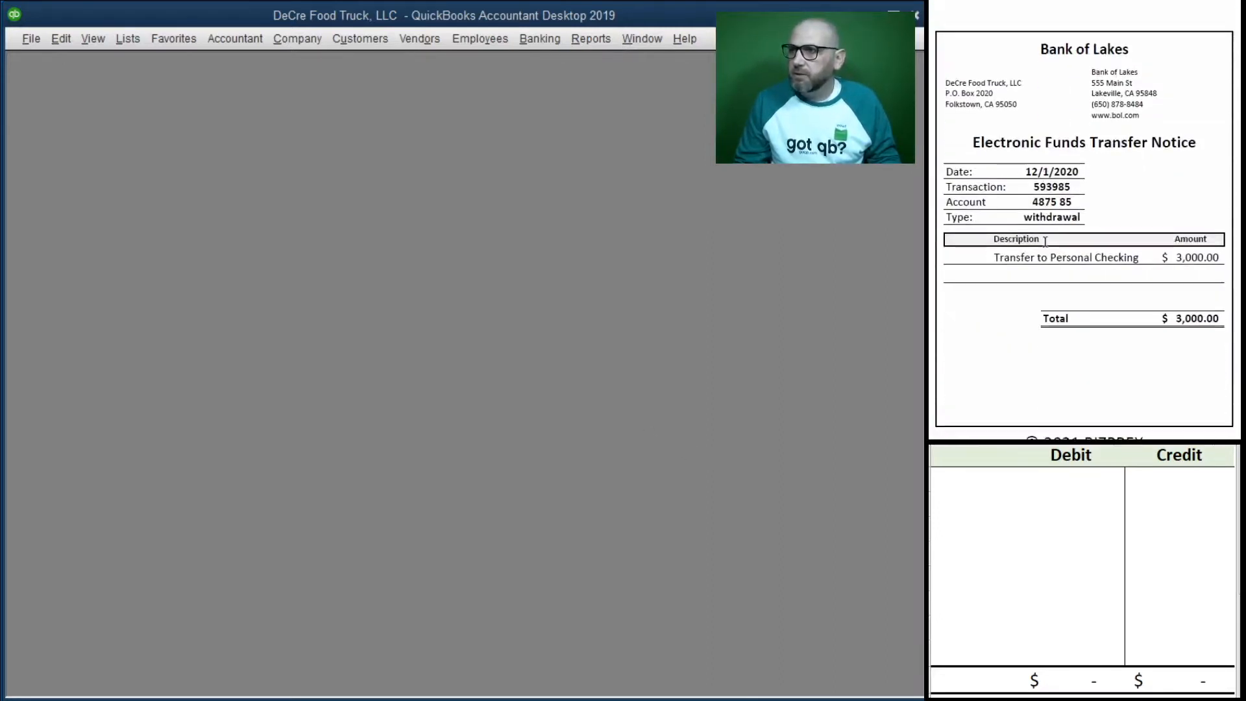
{"action": "scroll", "coordinate": [1045, 242], "scroll_direction": "up", "scroll_amount": 1}
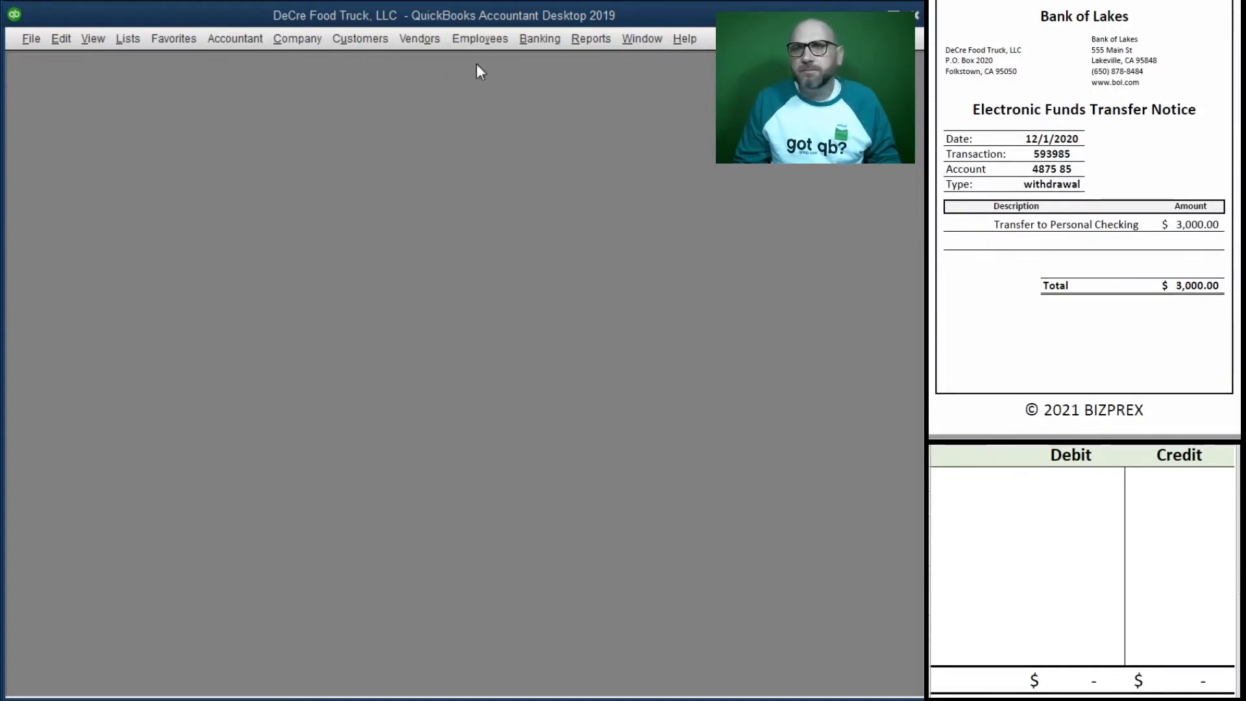
{"action": "left_click", "coordinate": [540, 38]}
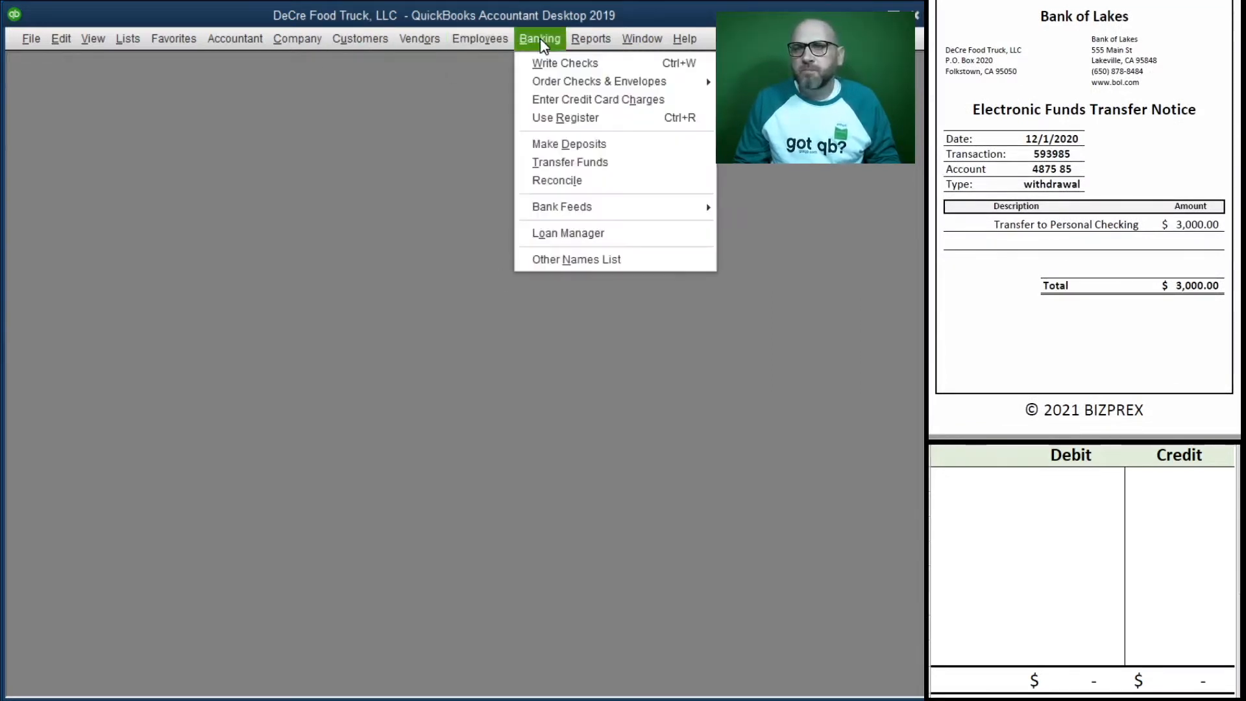
{"action": "left_click", "coordinate": [643, 163]}
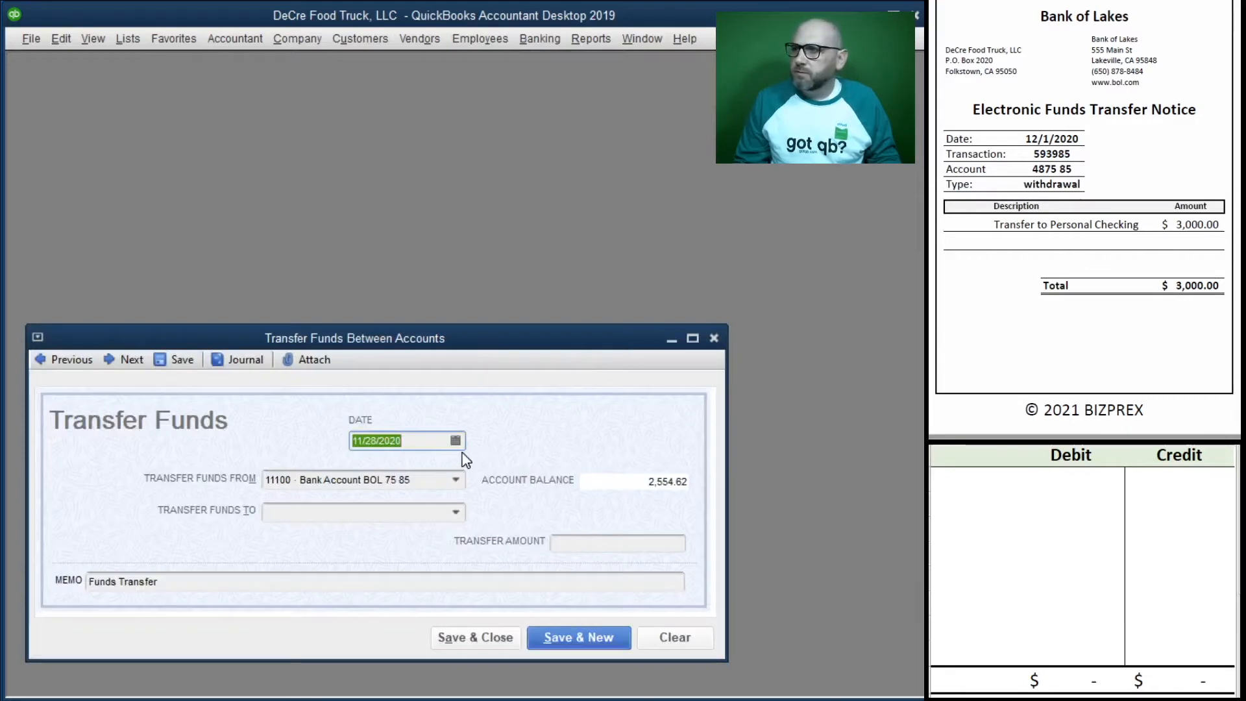
{"action": "type", "text": "12/01/2020"}
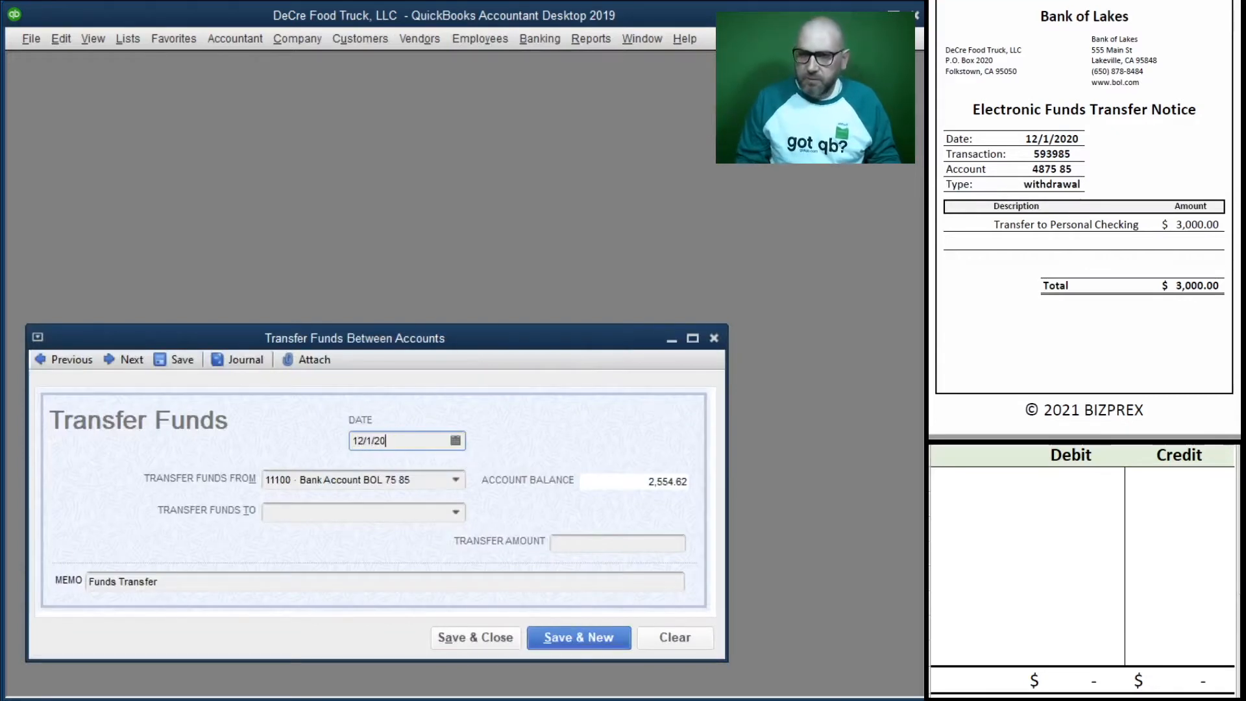
{"action": "key", "text": "Tab"}
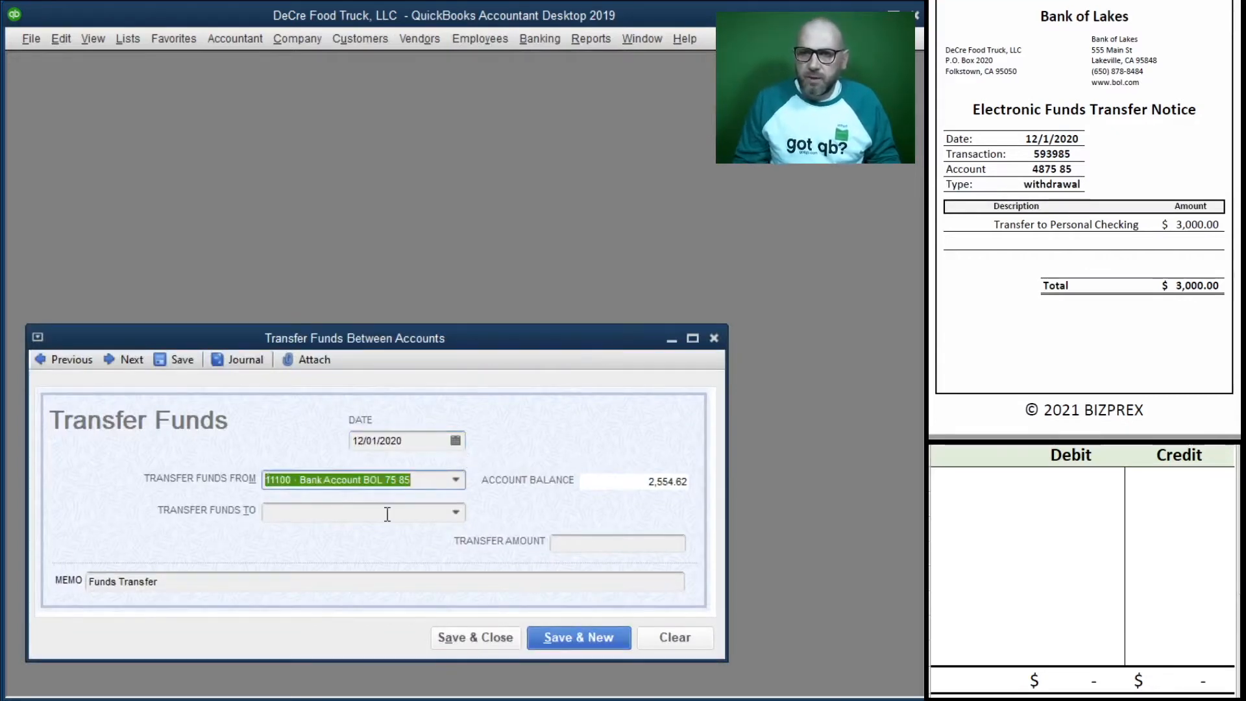
Step: Direct the transfer to 30700 · Members Draw for 3,000.00 and extend the memo to "Funds Transfer Draw"
{"action": "left_click", "coordinate": [325, 512]}
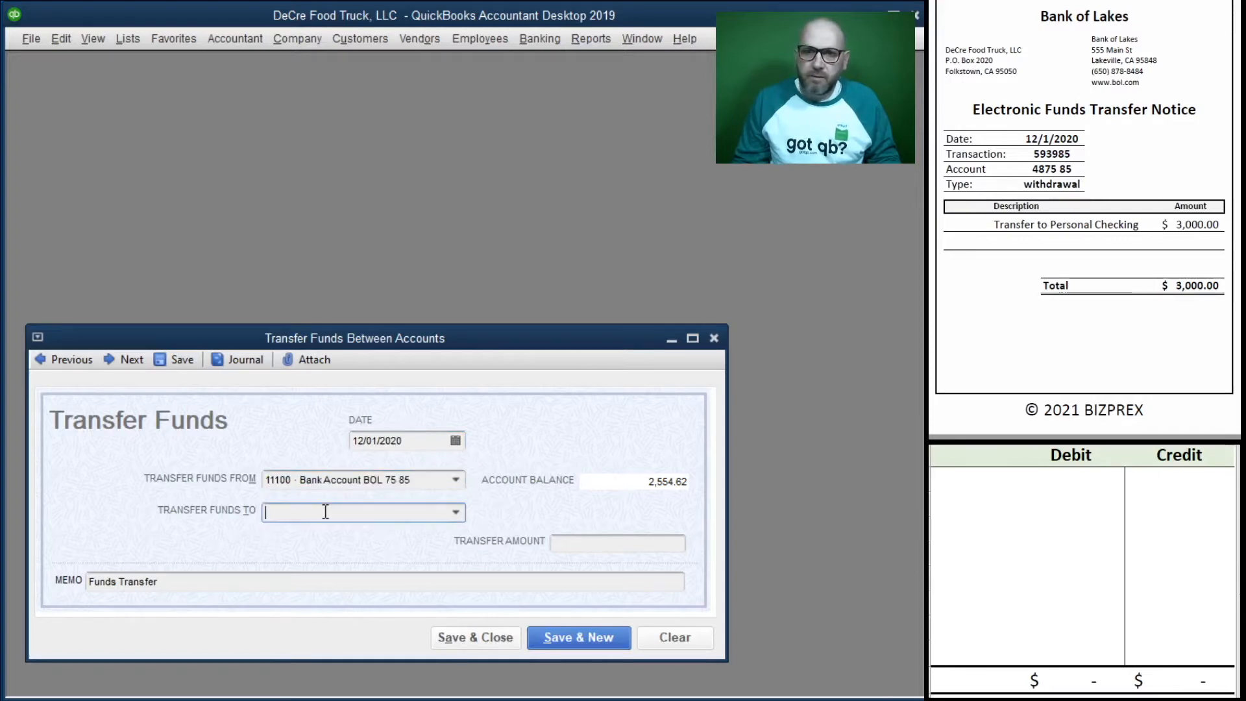
{"action": "type", "text": "dra"}
{"action": "key", "text": "Tab"}
{"action": "type", "text": "3000"}
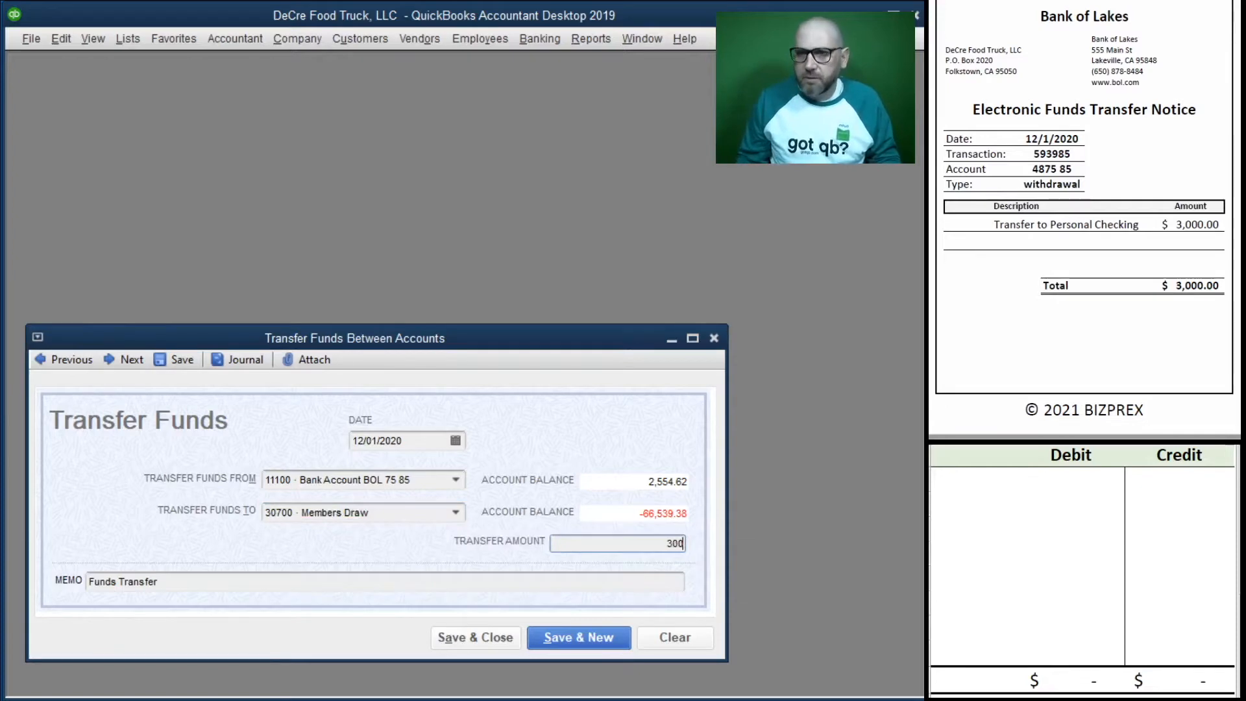
{"action": "key", "text": "Tab"}
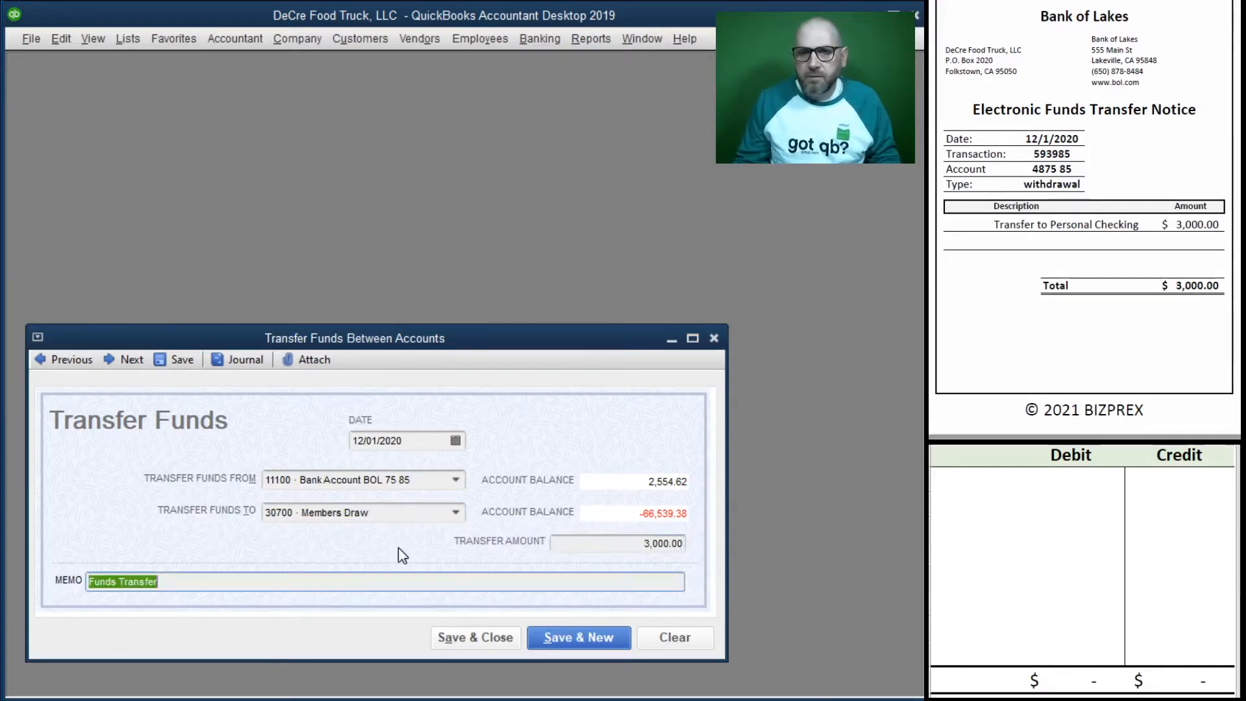
{"action": "left_click", "coordinate": [228, 581]}
{"action": "type", "text": "Draw"}
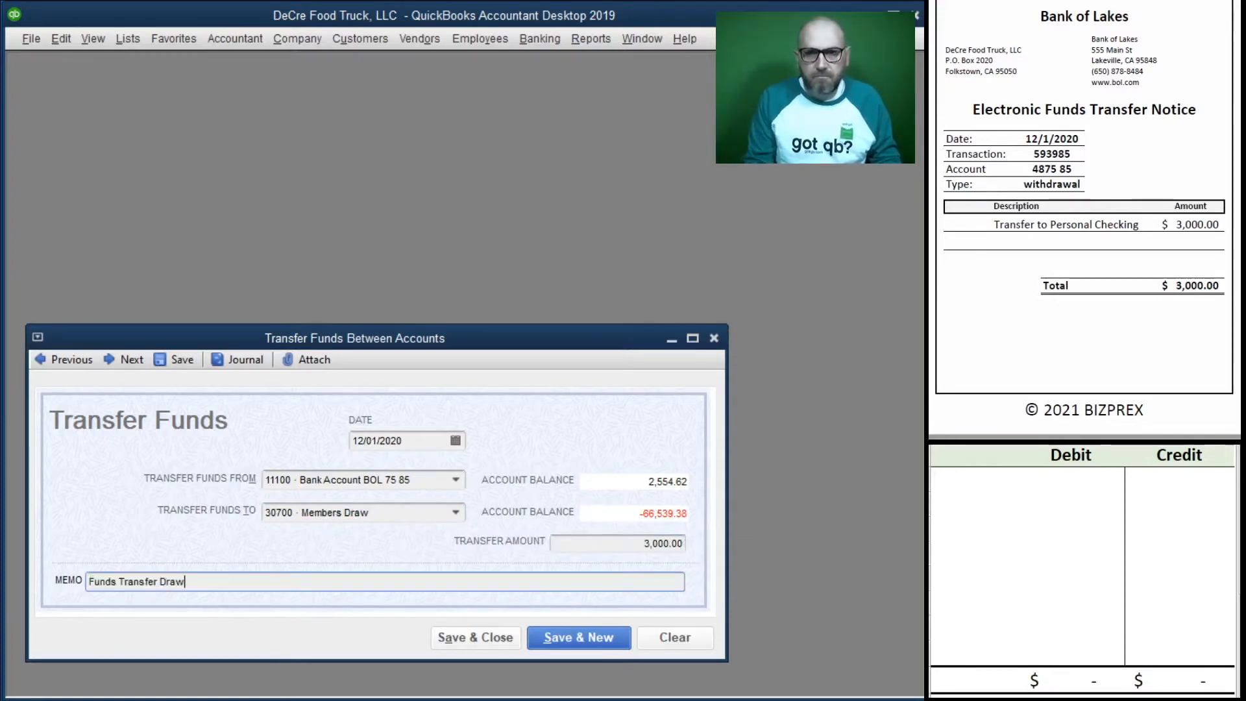
Step: Record account 11100 with a 3,000 credit on the first row of the debit/credit worksheet
{"action": "left_click", "coordinate": [987, 491]}
{"action": "left_click", "coordinate": [981, 482]}
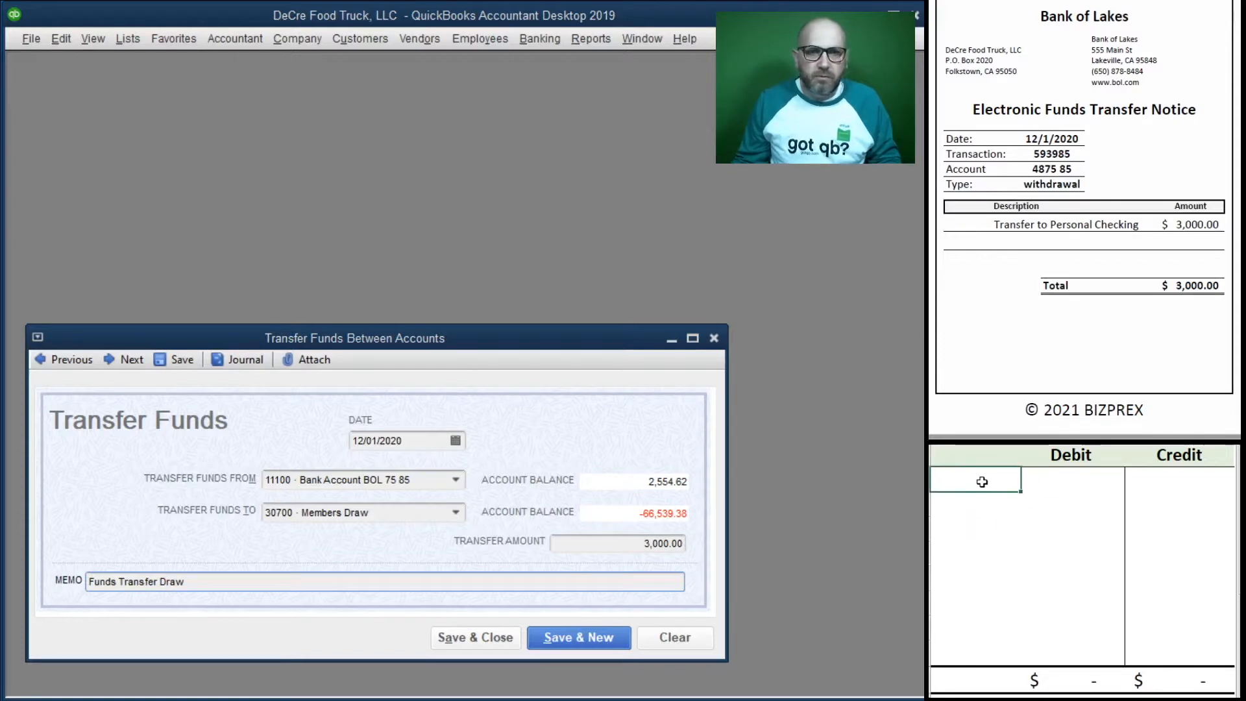
{"action": "type", "text": "11100"}
{"action": "key", "text": "Tab"}
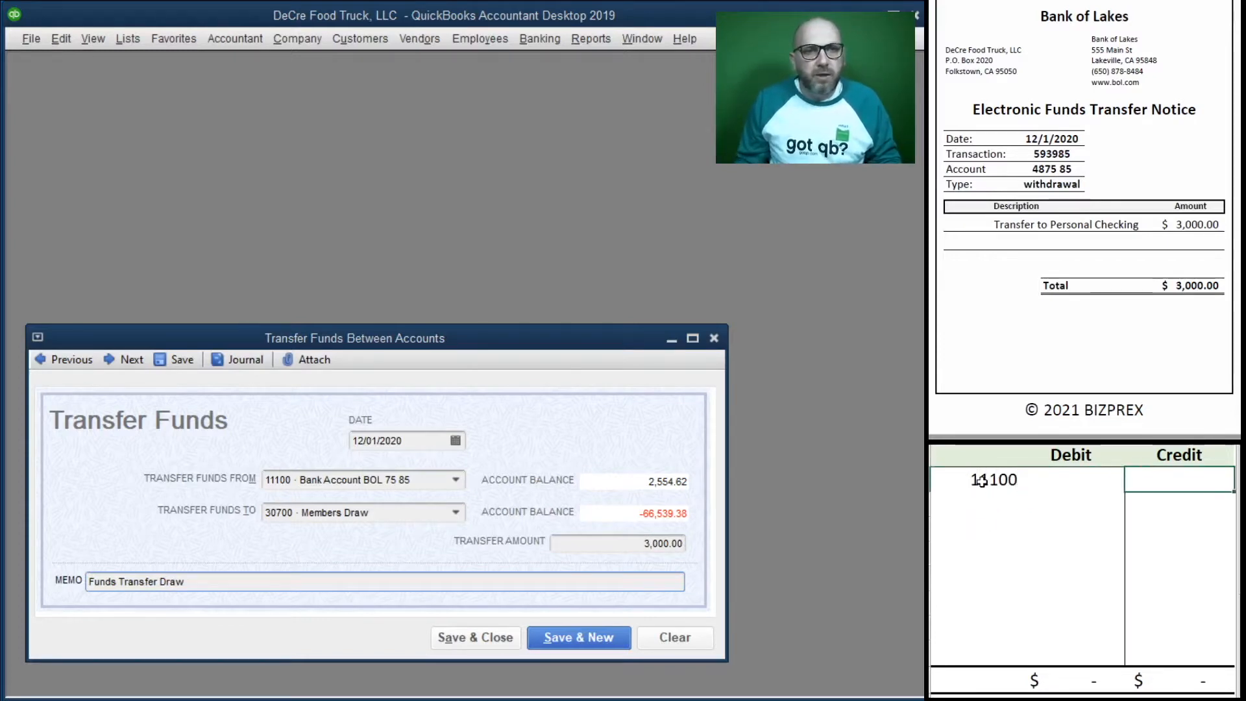
{"action": "type", "text": "3000"}
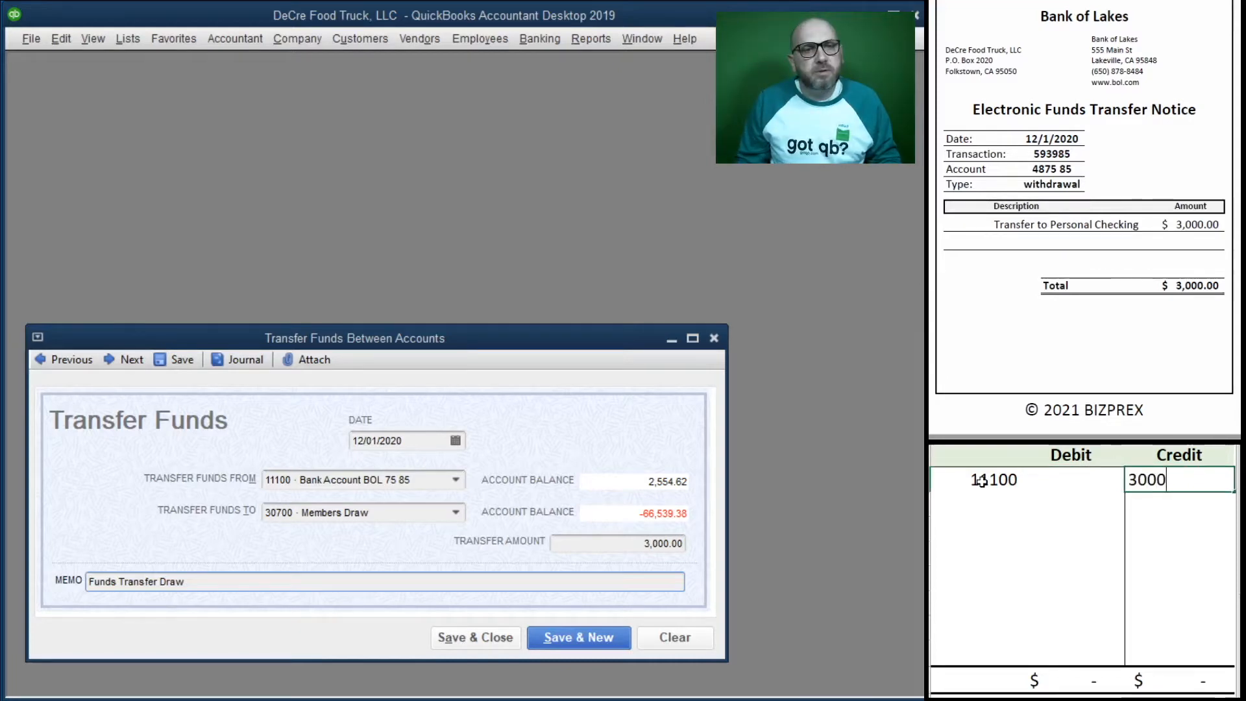
{"action": "key", "text": "Return"}
Step: Record account 30700 with a 3,000 debit on the second row of the debit/credit worksheet
{"action": "key", "text": "Left"}
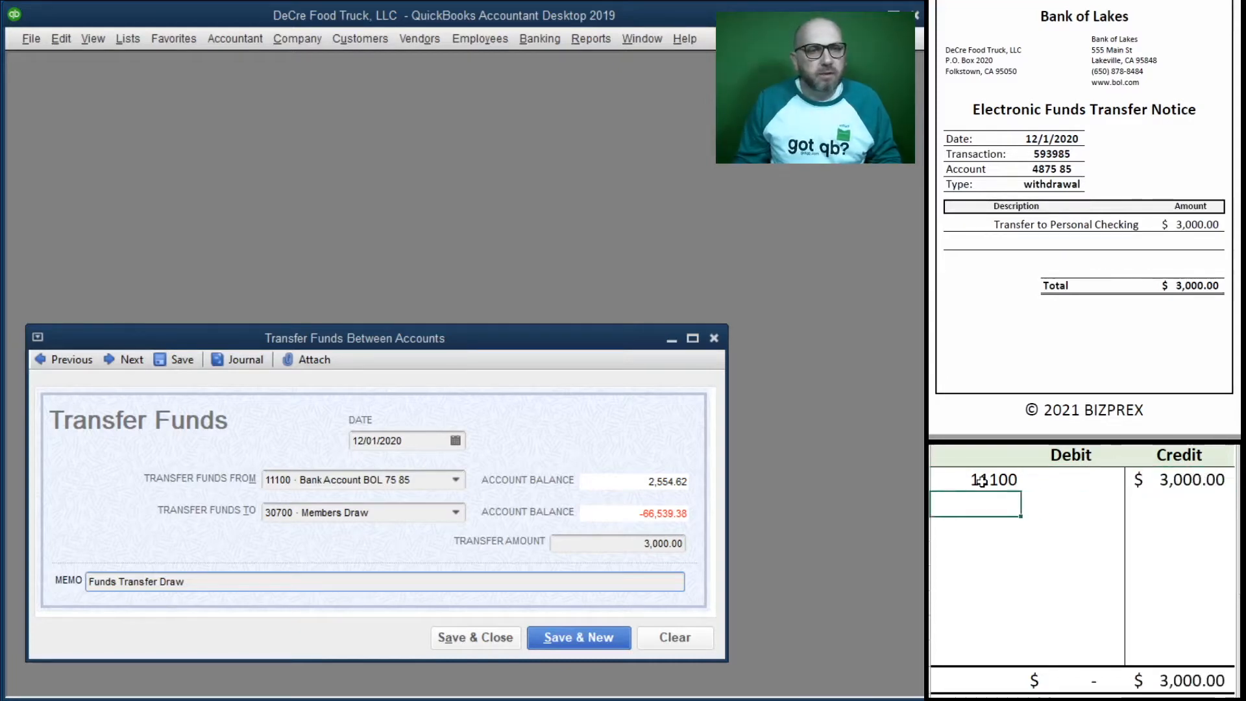
{"action": "type", "text": "30700"}
{"action": "key", "text": "Tab"}
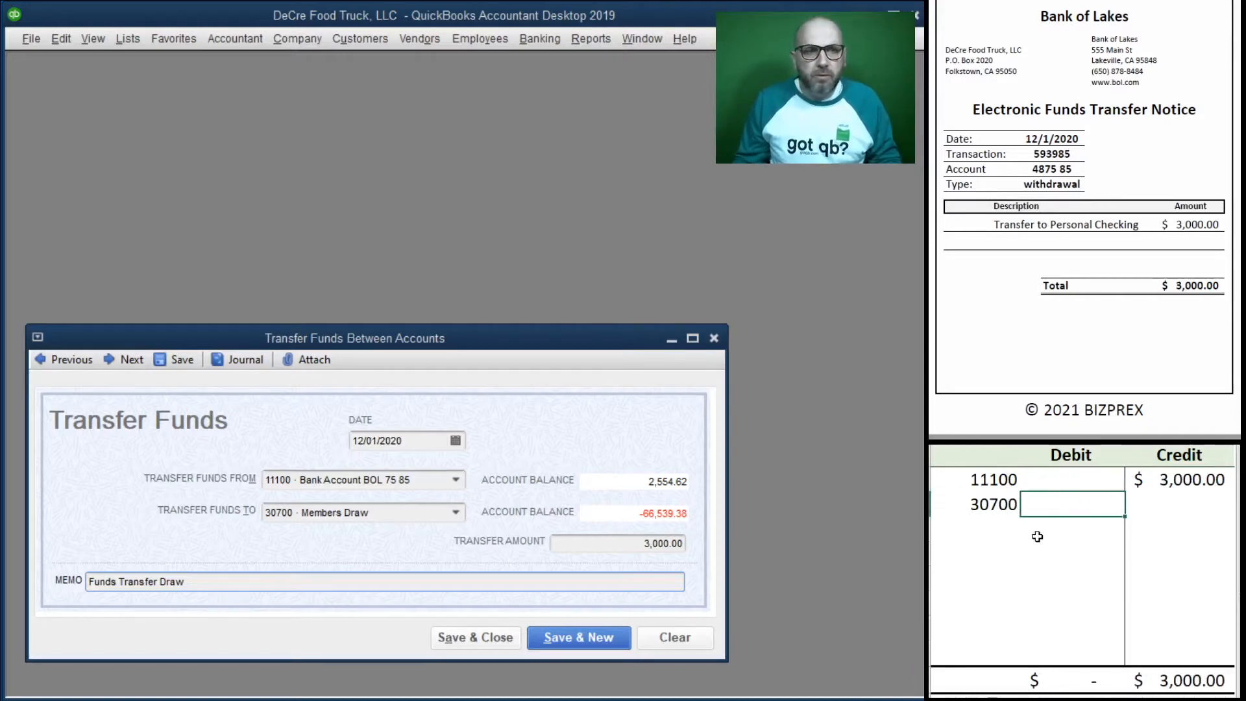
{"action": "type", "text": "3000"}
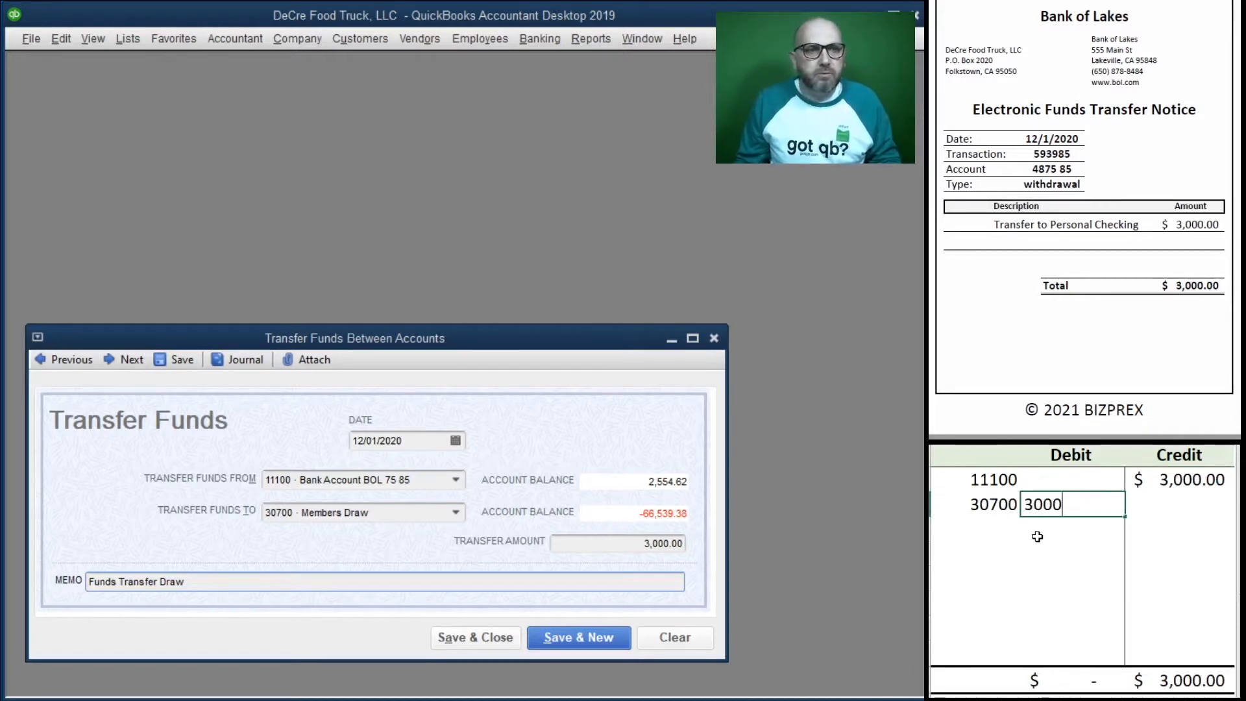
{"action": "key", "text": "Return"}
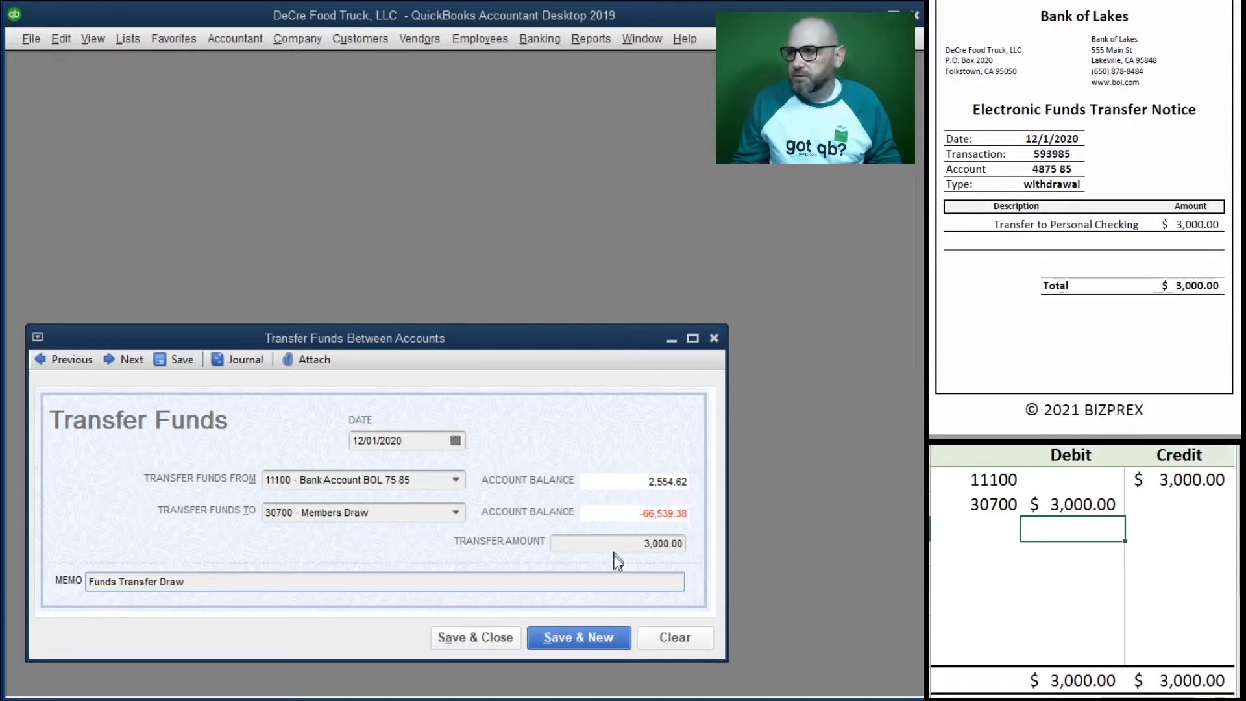
Step: Save and close the funds transfer, and clear both entries from the debit/credit worksheet
{"action": "left_click", "coordinate": [470, 639]}
{"action": "left_click_drag", "start_coordinate": [1183, 510], "coordinate": [1000, 484]}
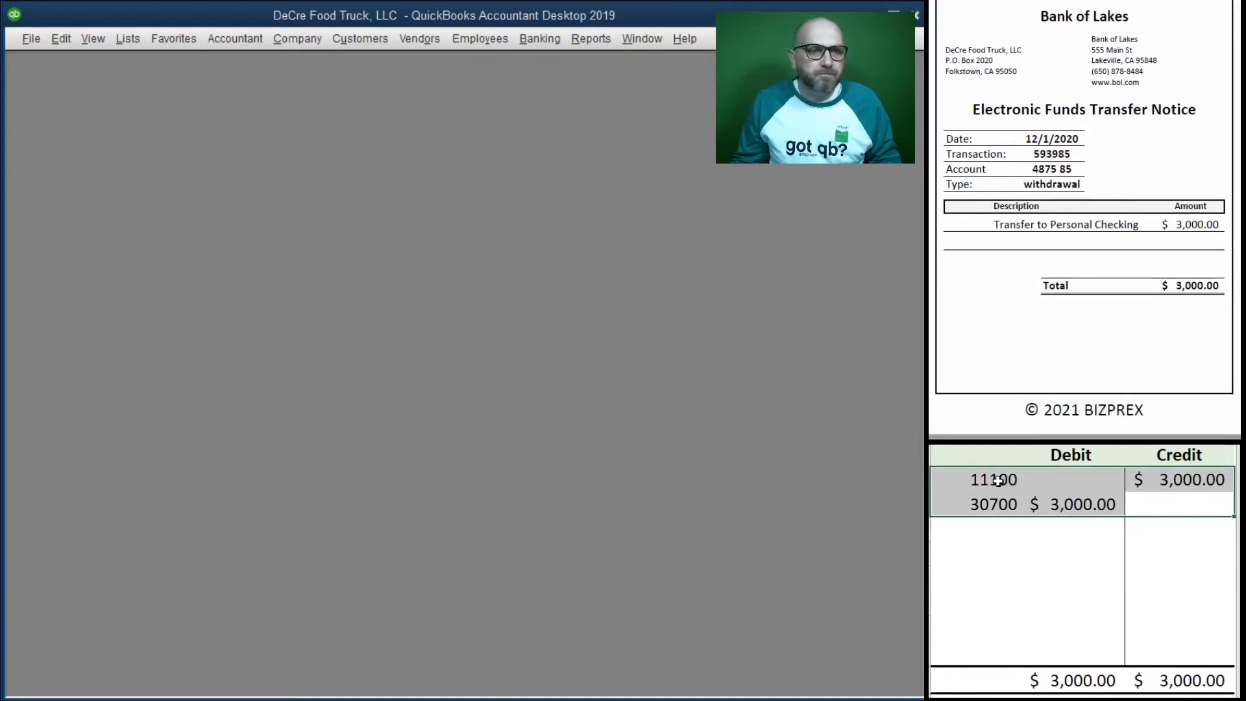
{"action": "key", "text": "Delete"}
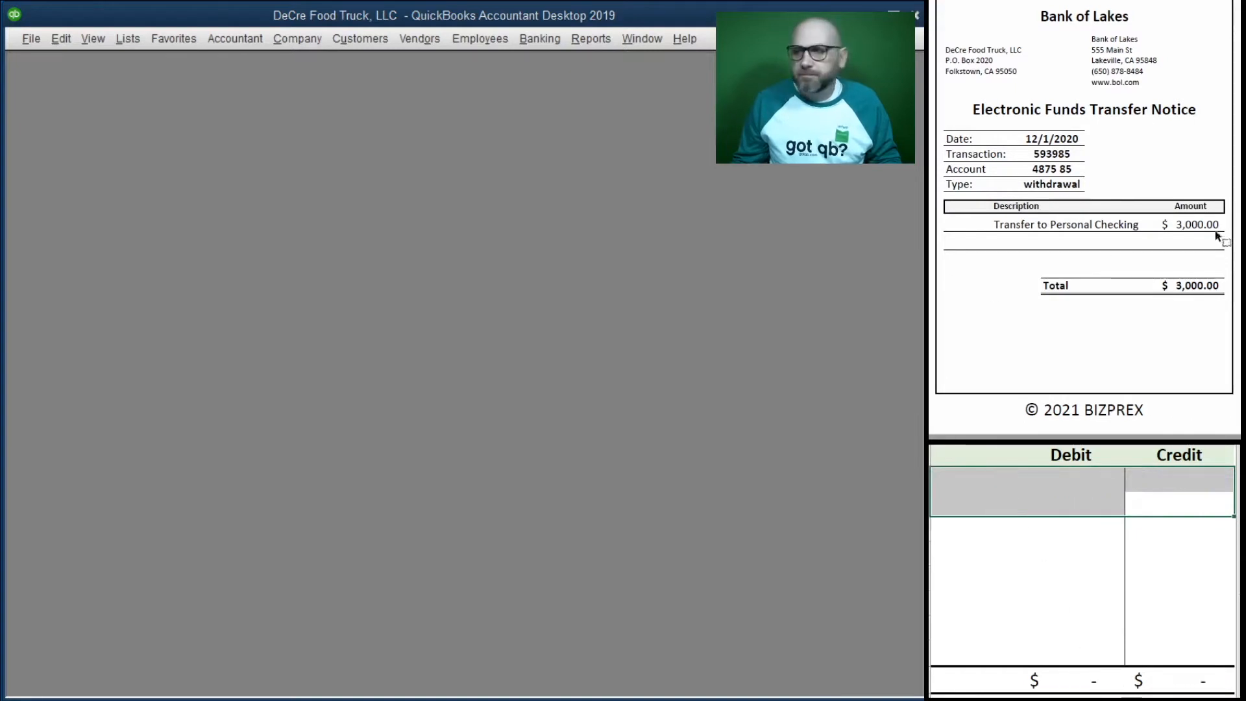
Step: Start a new bill for the vendor To Go Packs, LLC and date it 12/02/2020
{"action": "scroll", "coordinate": [1024, 298], "scroll_direction": "down", "scroll_amount": 8}
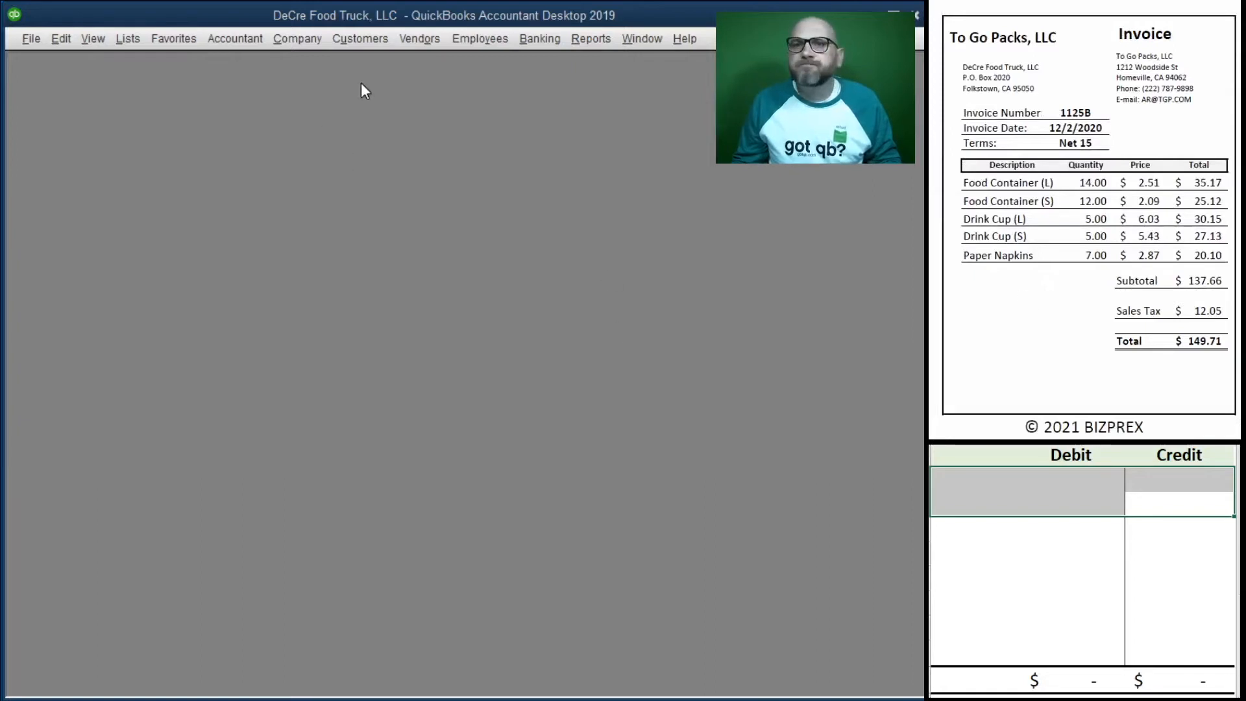
{"action": "left_click", "coordinate": [415, 39]}
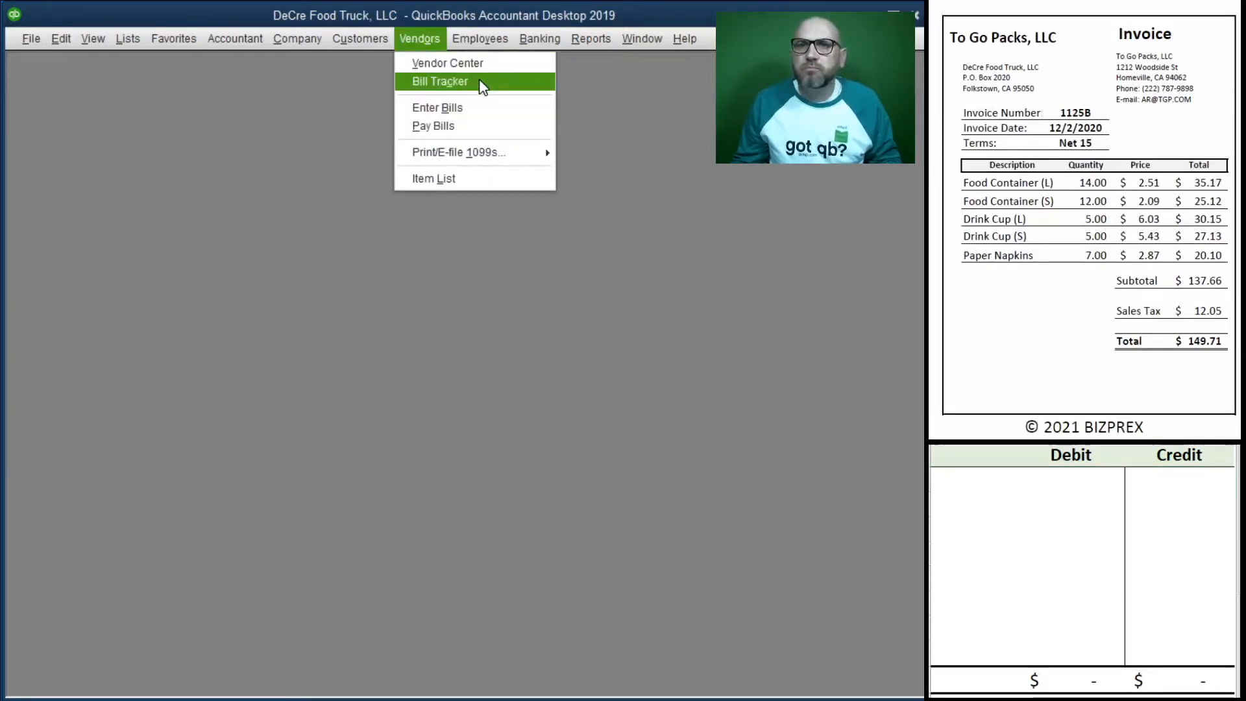
{"action": "left_click", "coordinate": [473, 108]}
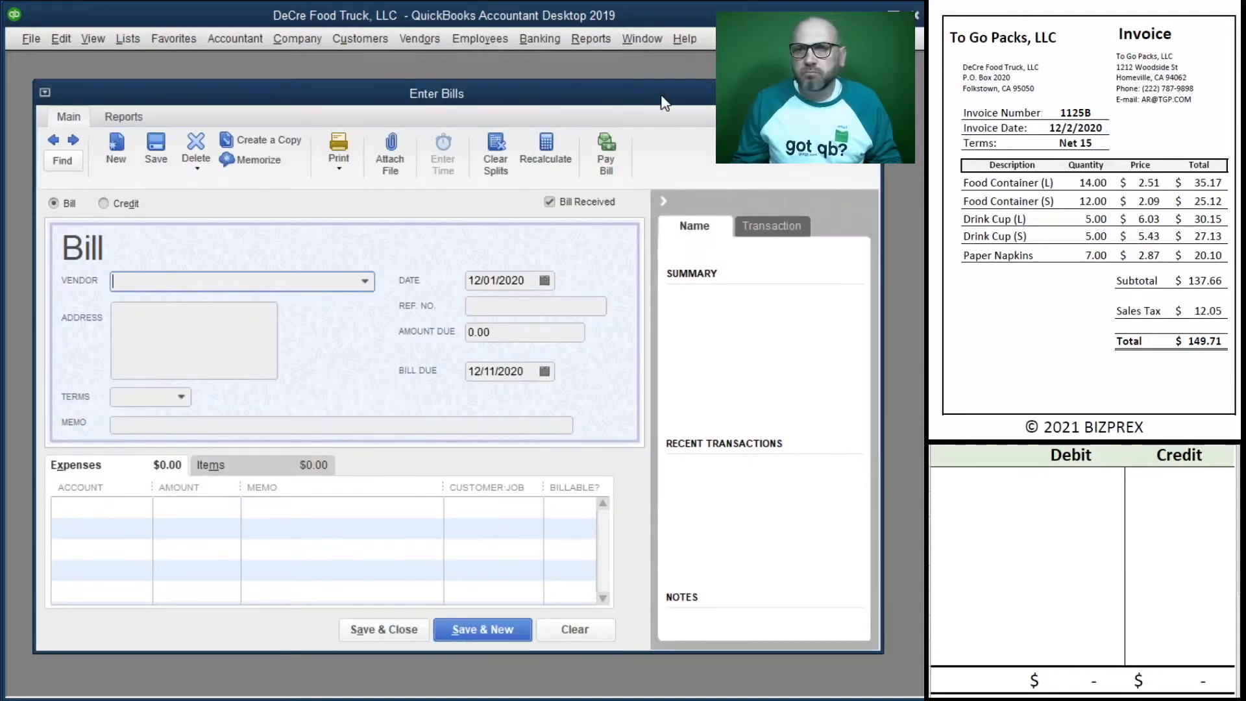
{"action": "left_click_drag", "start_coordinate": [660, 97], "coordinate": [658, 134]}
{"action": "type", "text": "to"}
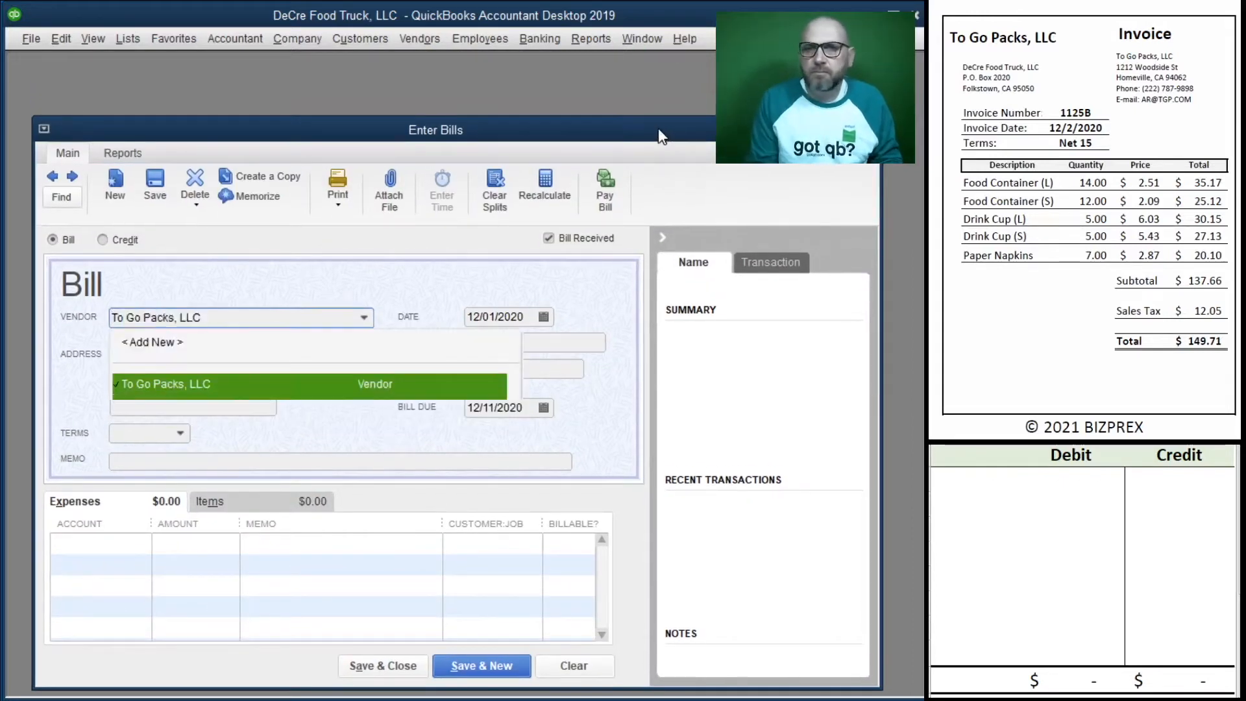
{"action": "key", "text": "Tab"}
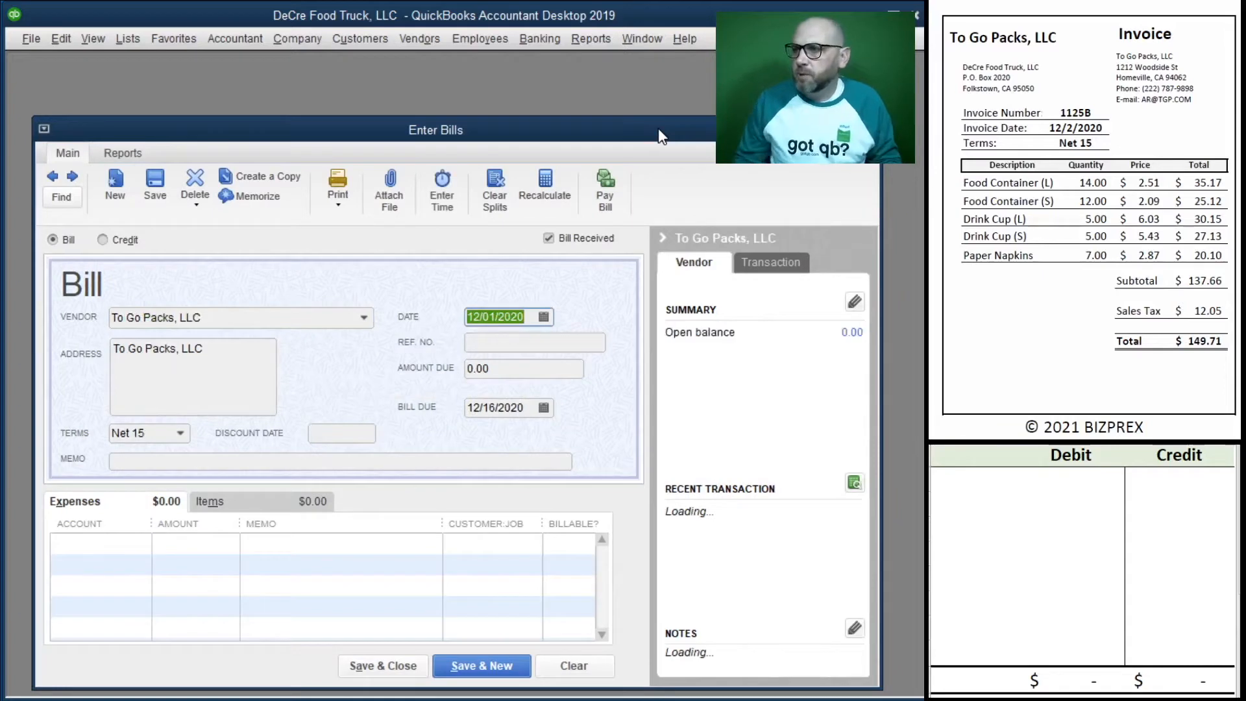
{"action": "type", "text": "12/2/2020"}
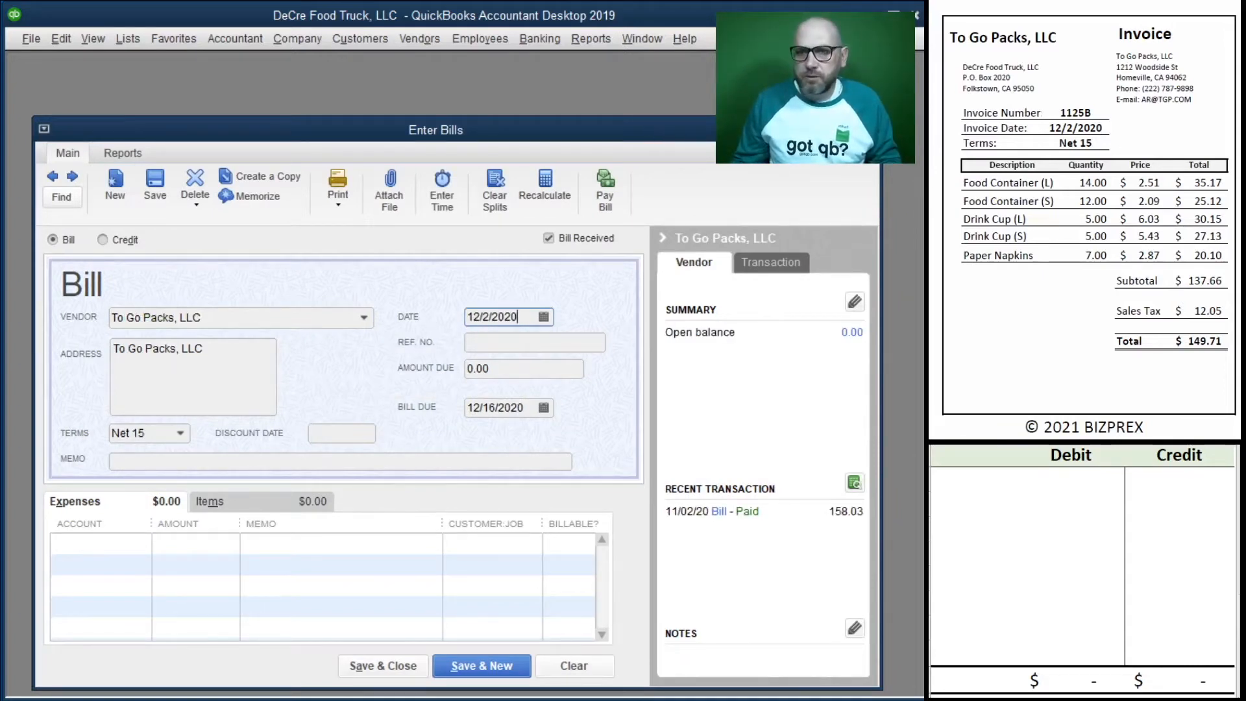
{"action": "key", "text": "Tab"}
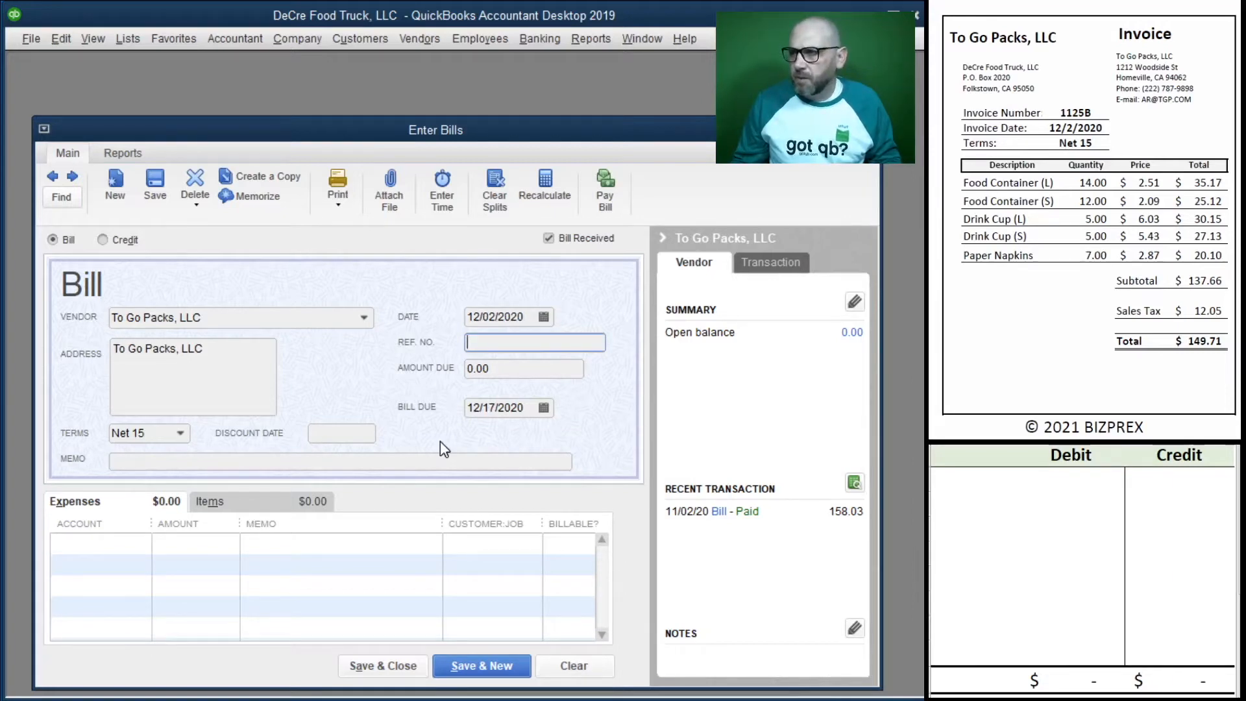
Step: Enter 1125B as the bill's reference number and 149.71 as its amount due
{"action": "type", "text": "1125B"}
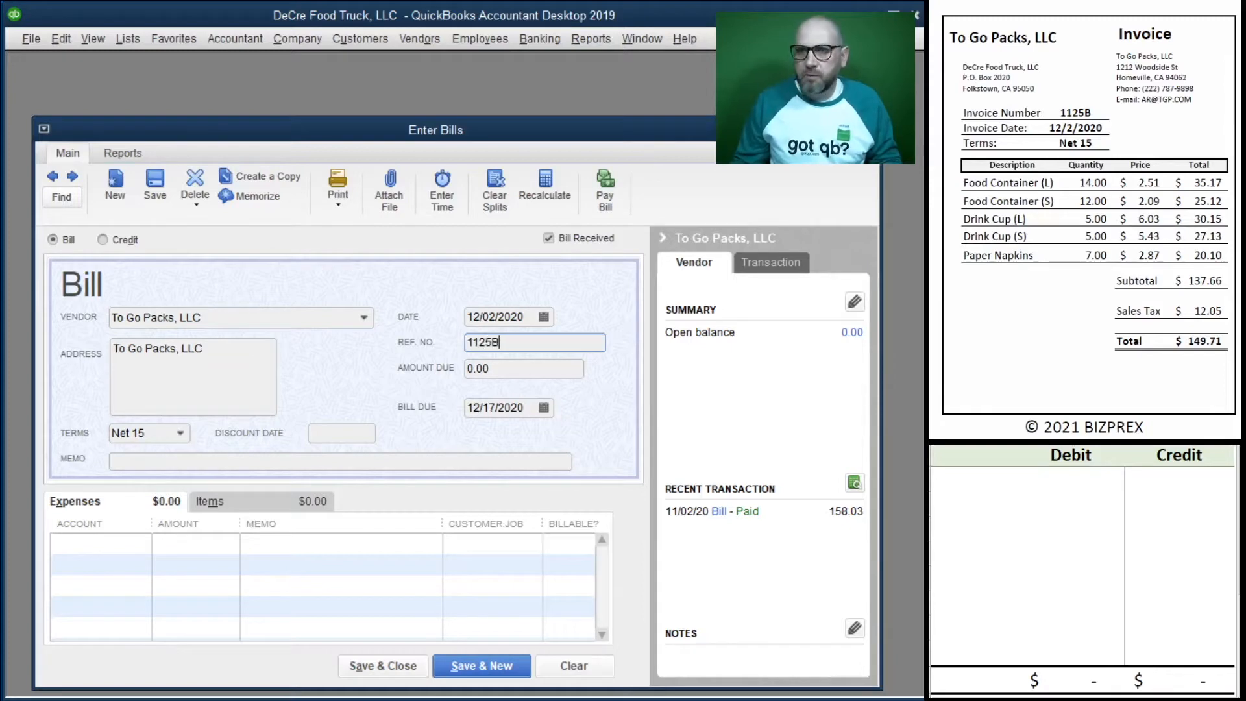
{"action": "key", "text": "Tab"}
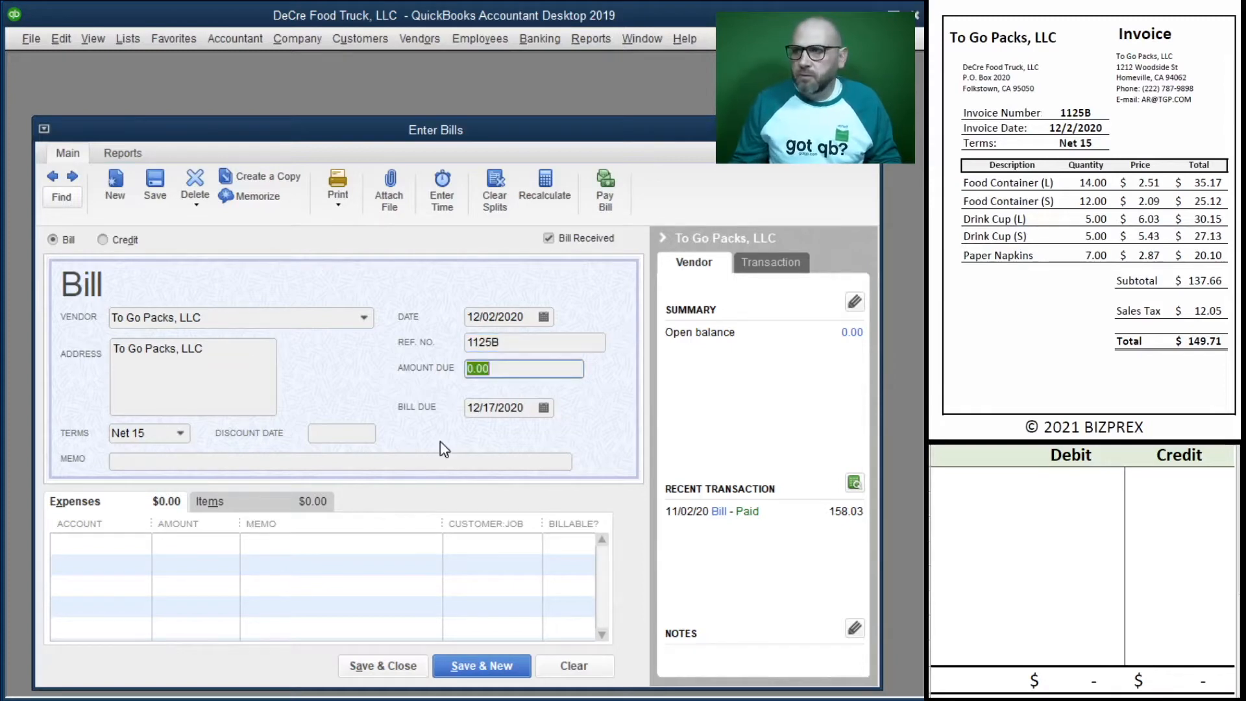
{"action": "type", "text": "14"}
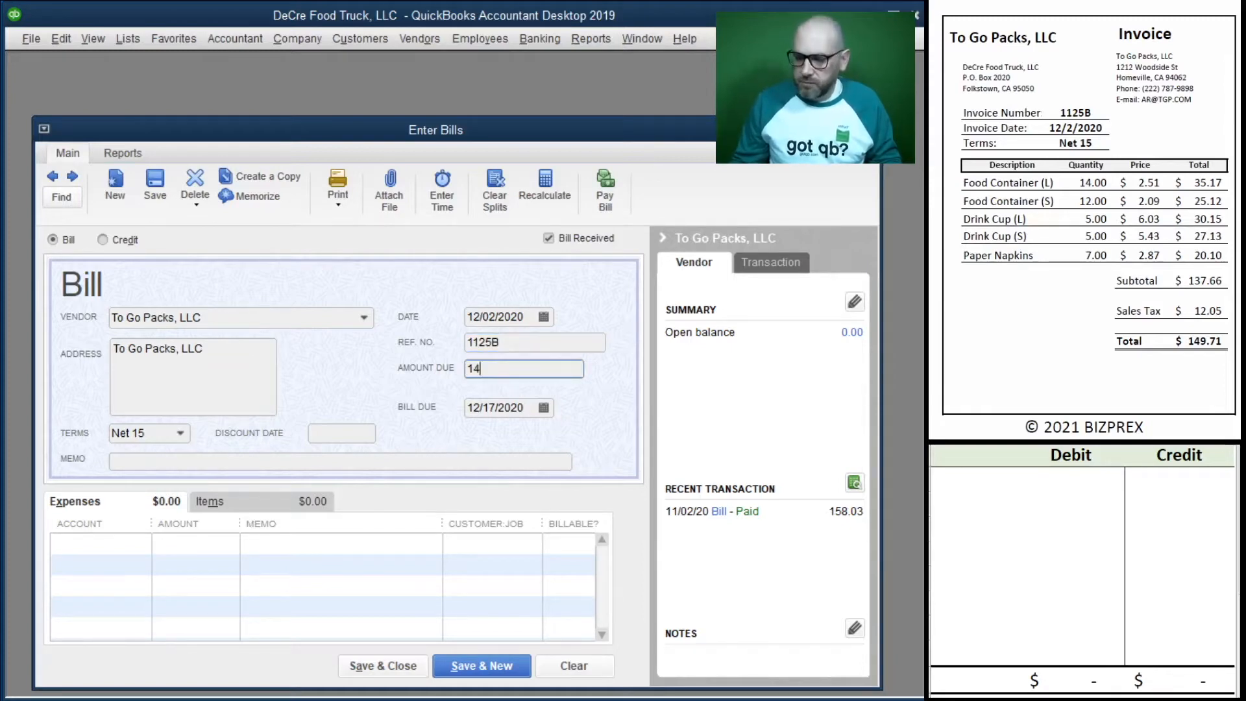
{"action": "type", "text": "9.71"}
{"action": "key", "text": "Tab"}
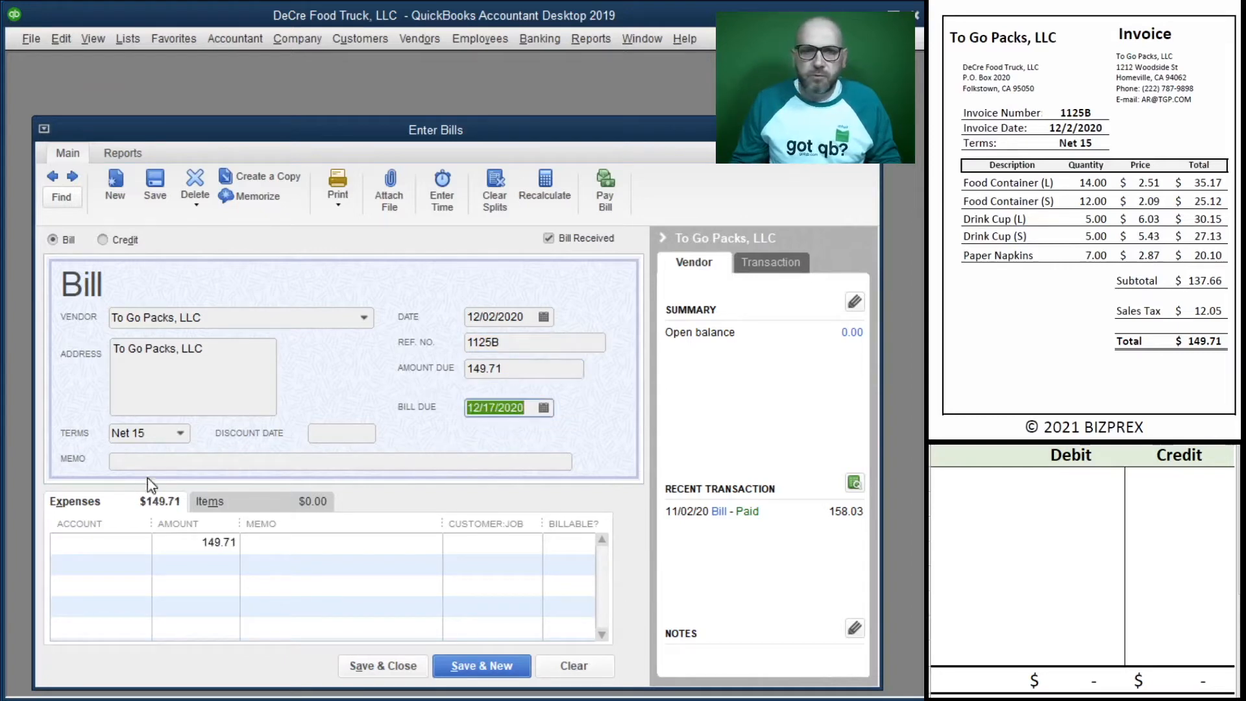
Step: Copy the bill's reference number 1125B into its memo
{"action": "key", "text": "shift+Tab"}
{"action": "key", "text": "shift+Tab"}
{"action": "key", "text": "ctrl+c"}
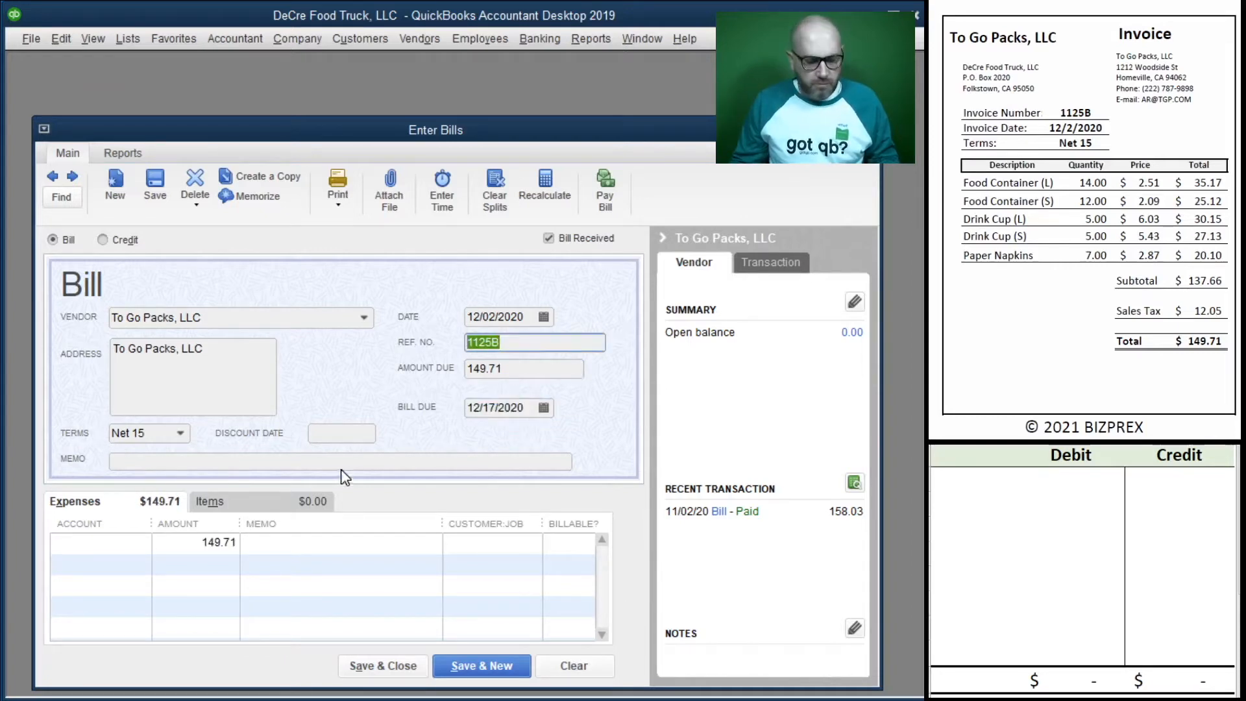
{"action": "left_click", "coordinate": [198, 462]}
{"action": "key", "text": "ctrl+v"}
Step: Give the bill's expense line the memo 1125B and assign it to account 60100
{"action": "left_click", "coordinate": [299, 542]}
{"action": "key", "text": "ctrl+v"}
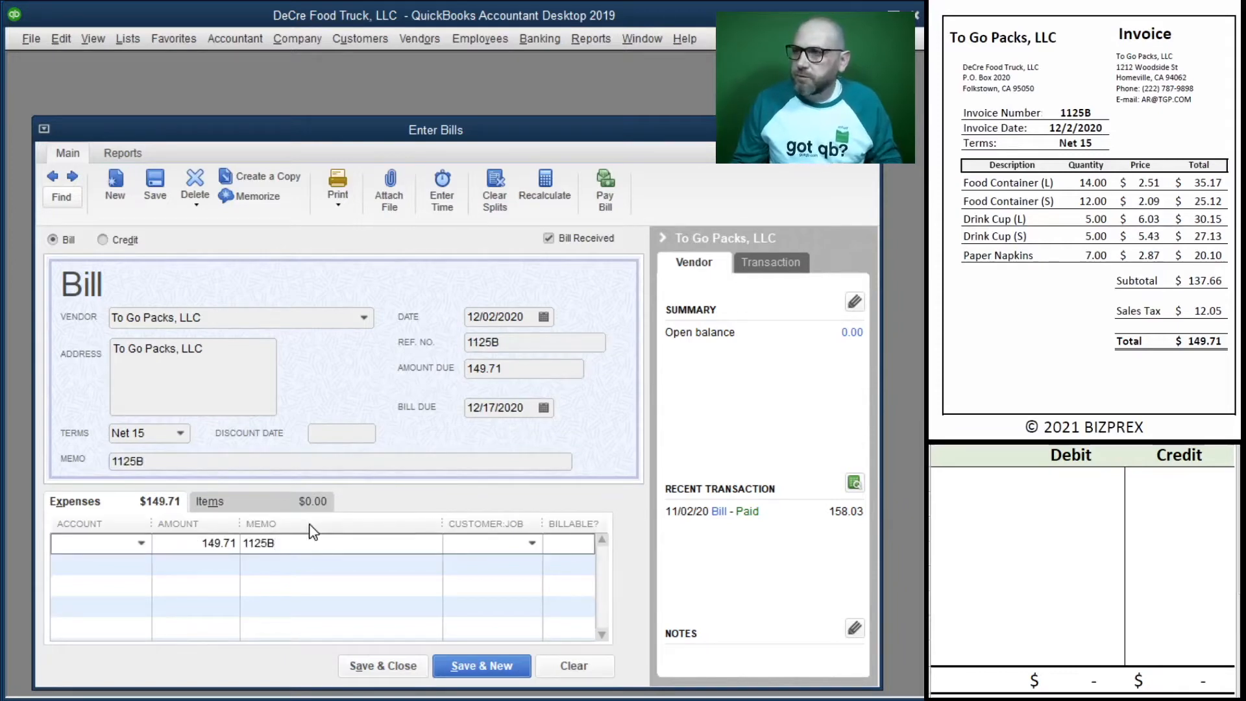
{"action": "left_click", "coordinate": [141, 544]}
{"action": "left_click", "coordinate": [166, 569]}
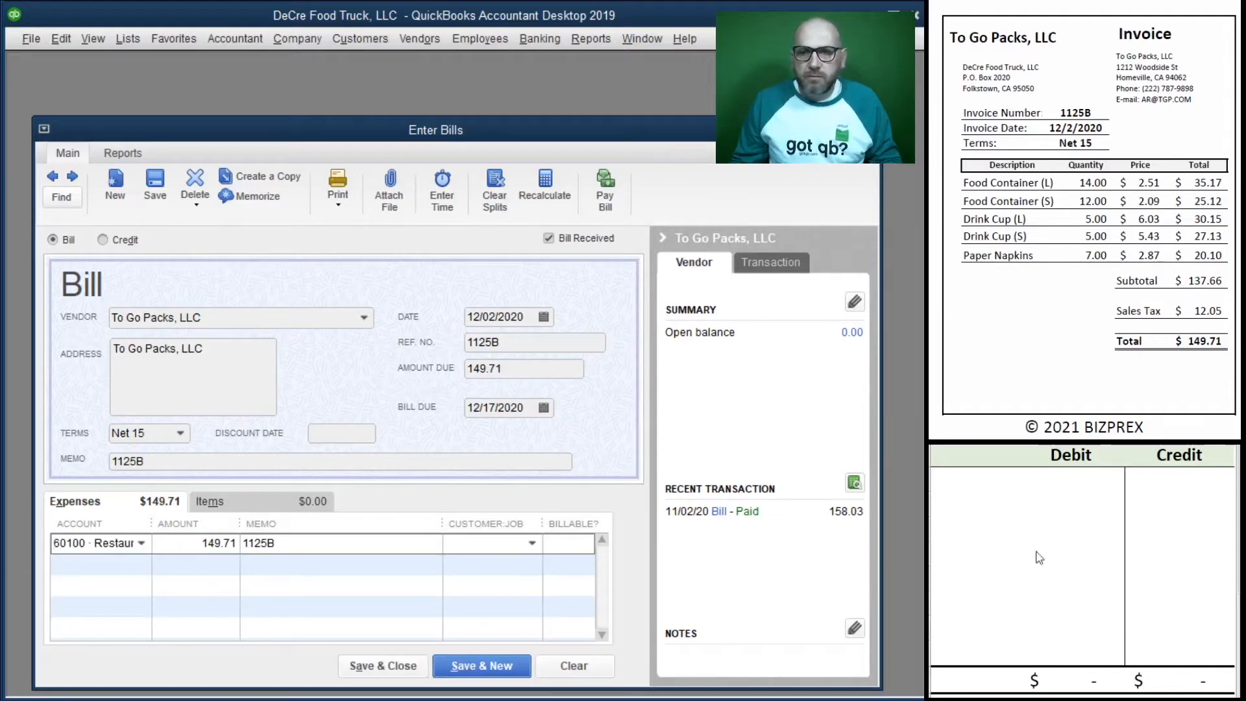
Step: Record a debit of 149.71 to account 60100 in the first row of the debit and credit sheet
{"action": "left_click", "coordinate": [970, 485]}
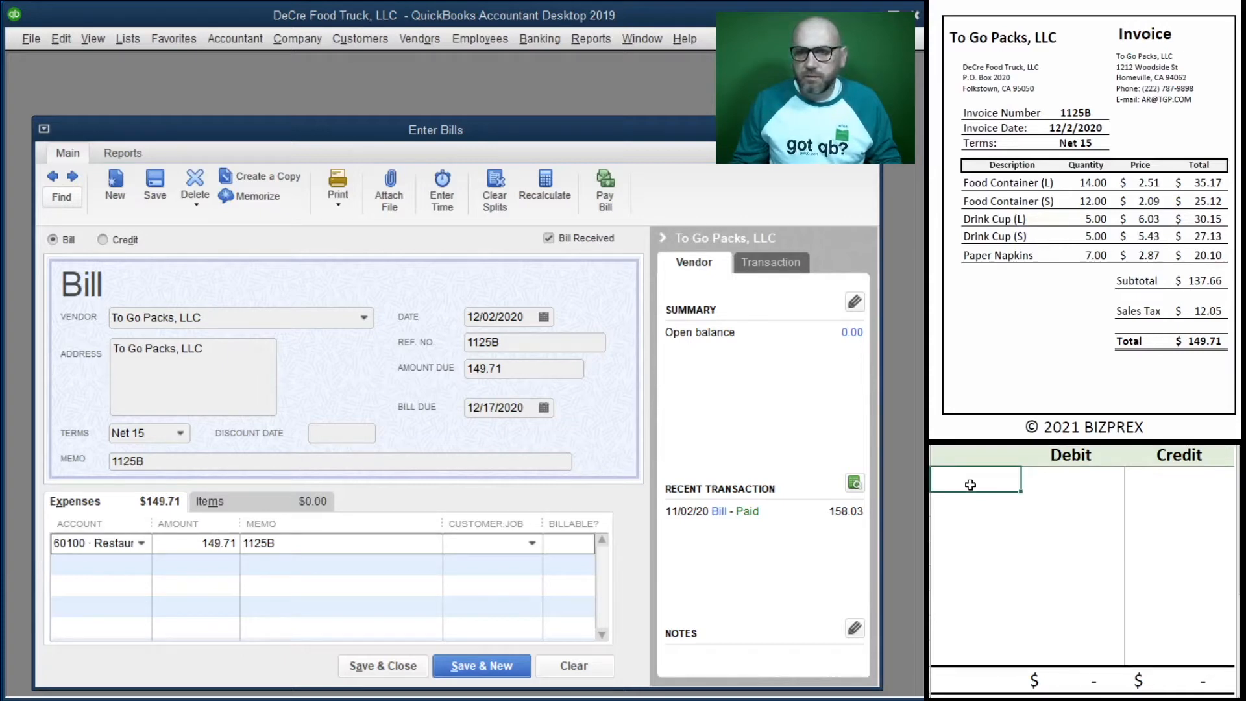
{"action": "type", "text": "60100"}
{"action": "key", "text": "Tab"}
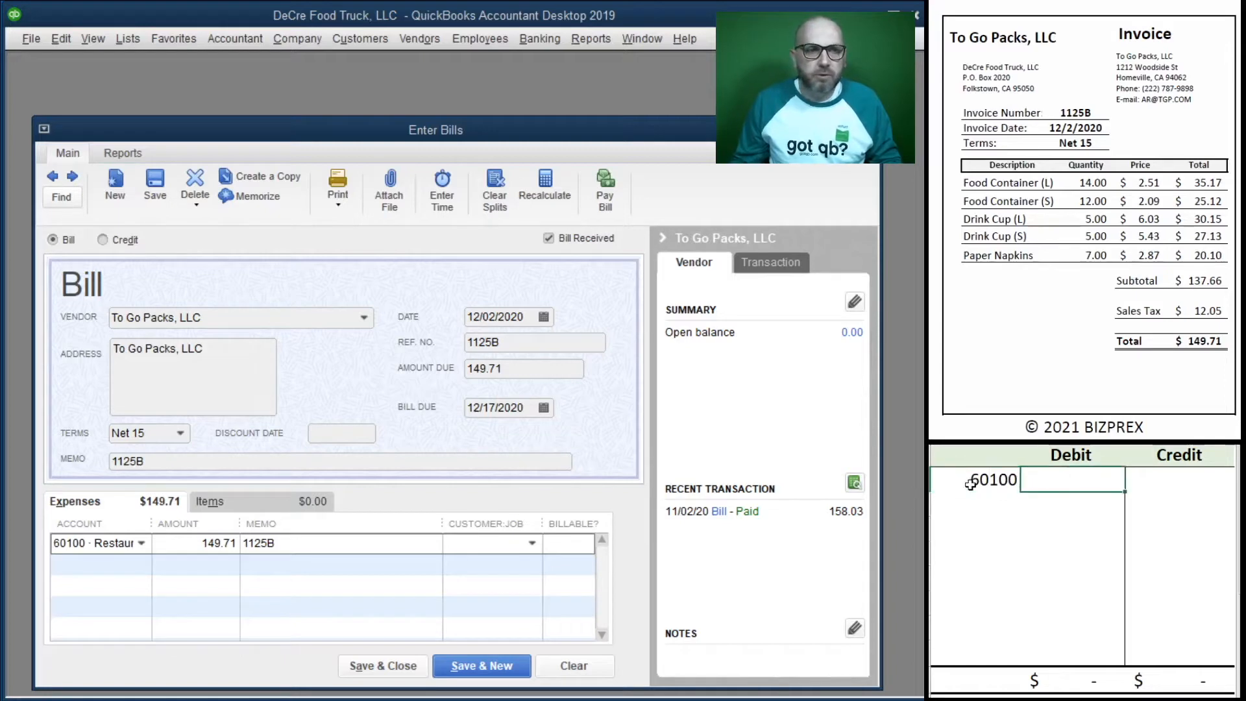
{"action": "type", "text": "149.71"}
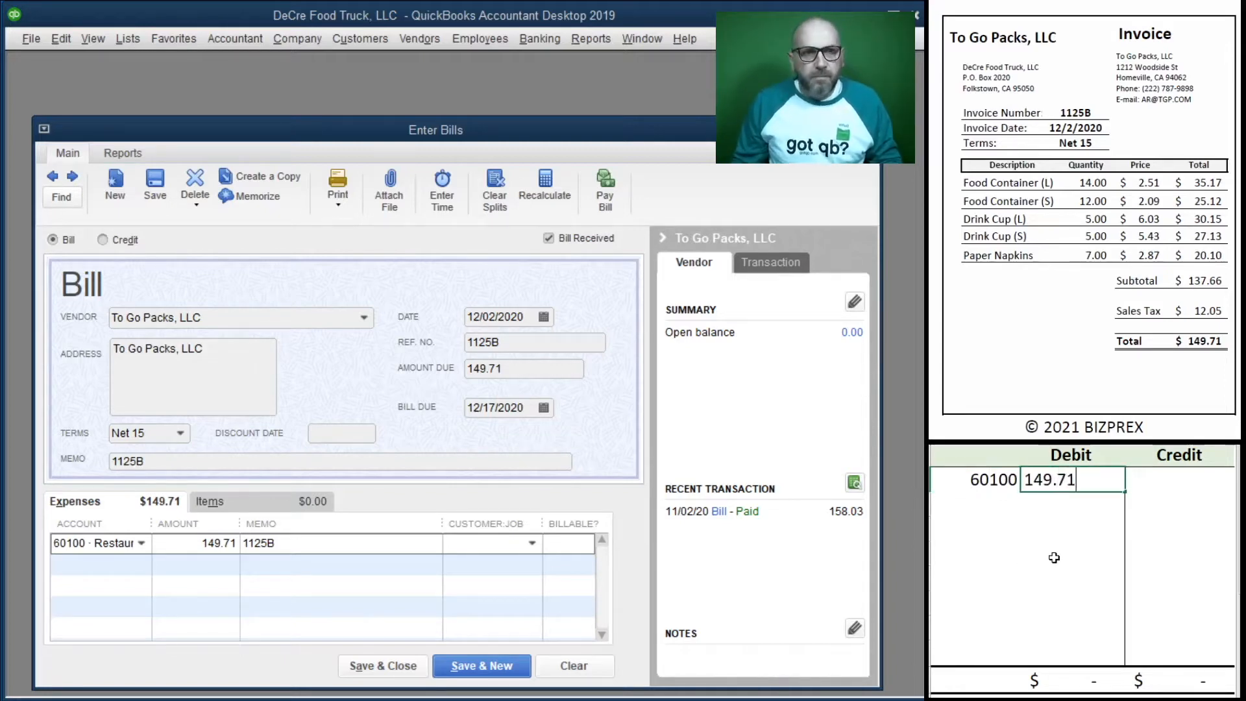
{"action": "key", "text": "Return"}
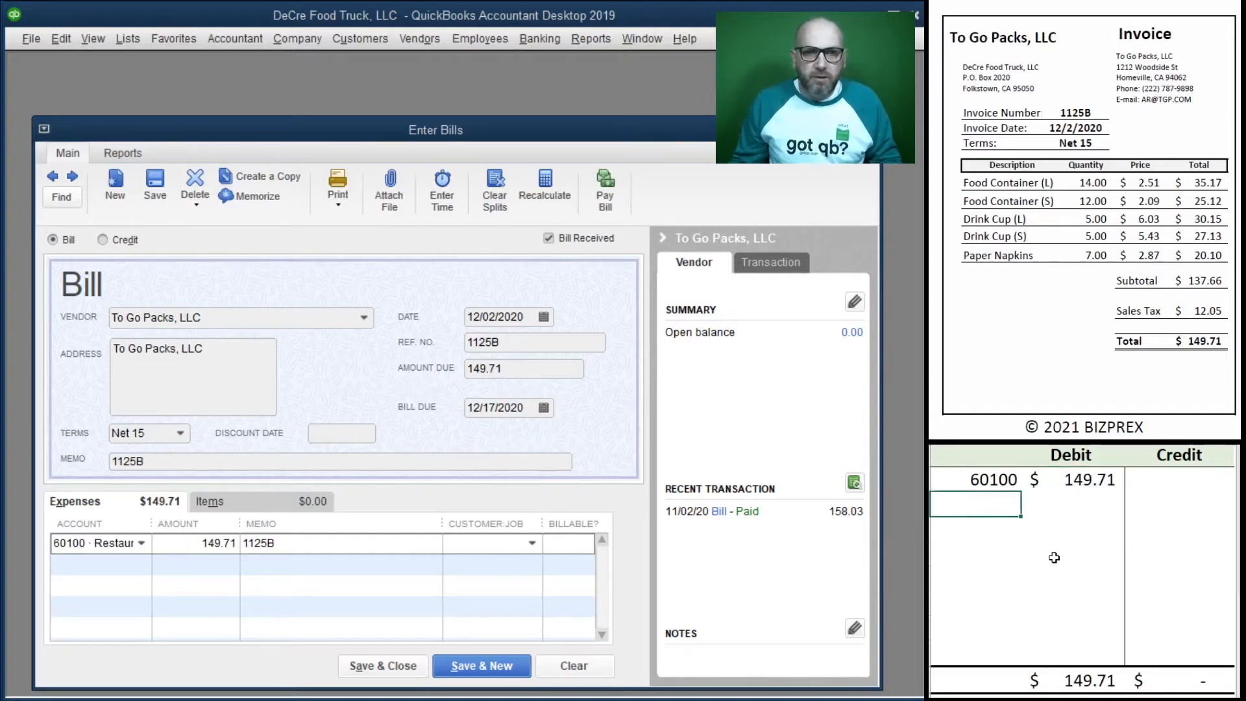
Step: Record the offsetting credit of 149.71 to account 20000 in the second row of the sheet
{"action": "type", "text": "20000"}
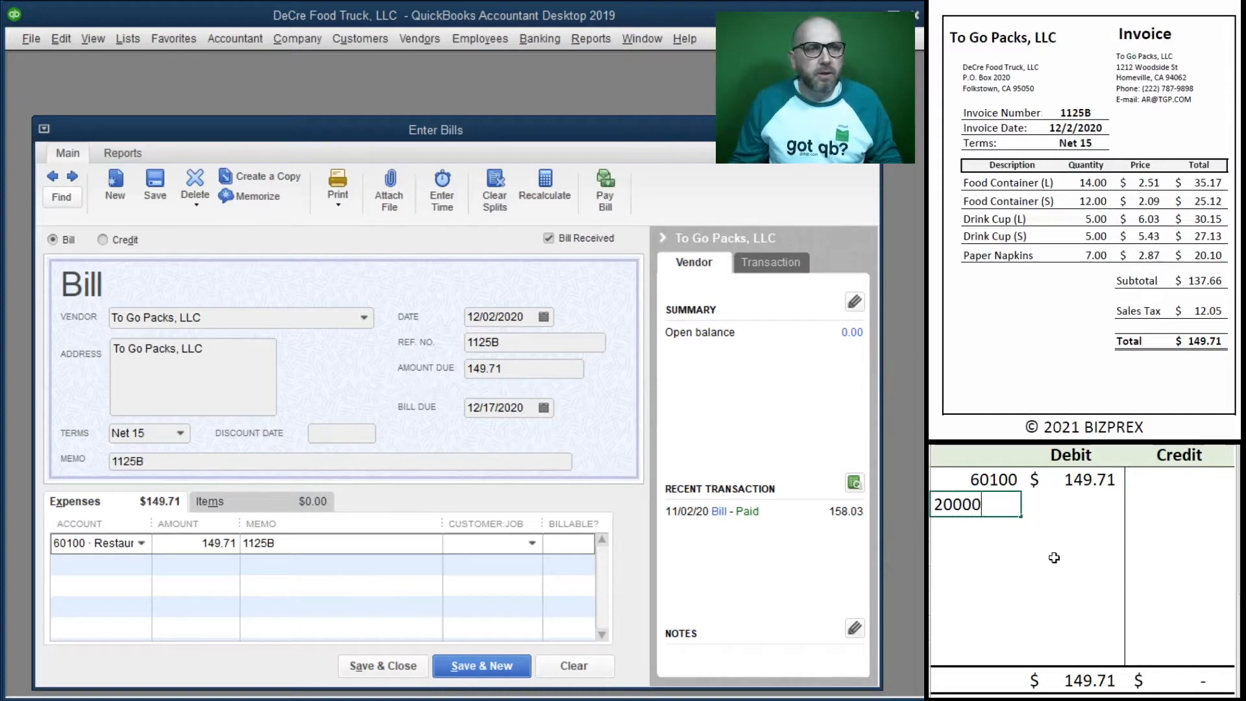
{"action": "key", "text": "Tab"}
{"action": "key", "text": "Tab"}
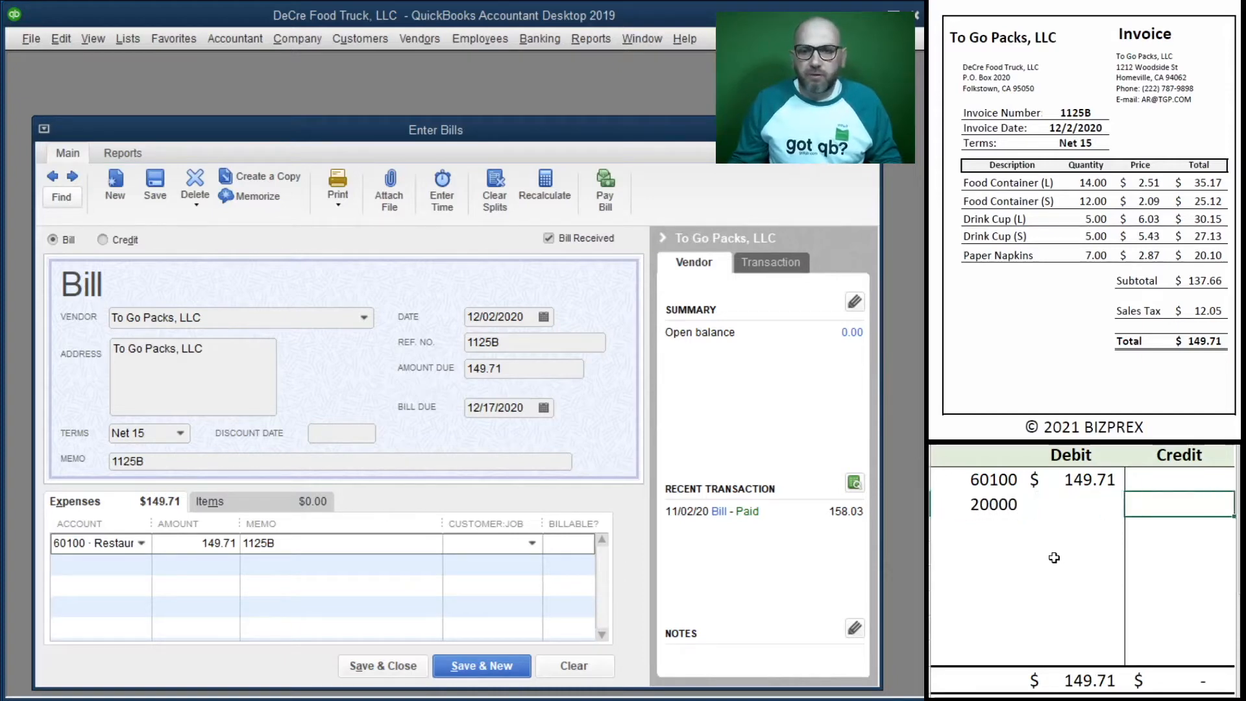
{"action": "type", "text": "149."}
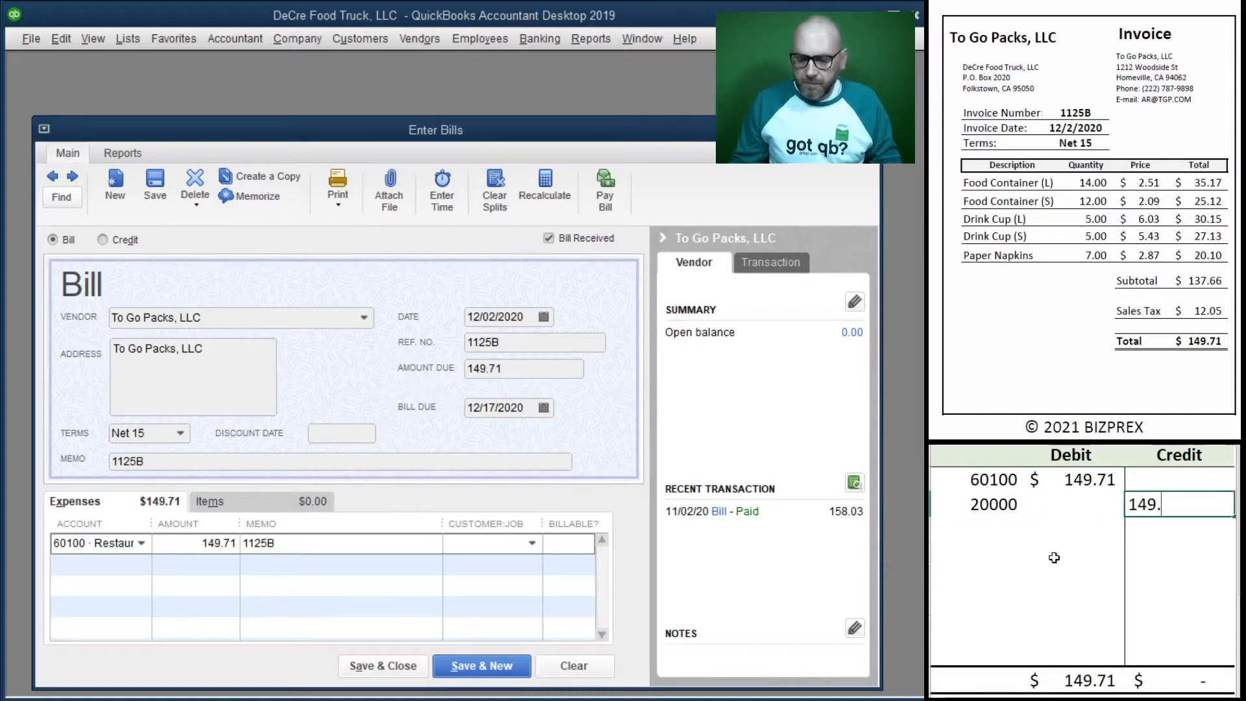
{"action": "type", "text": "71"}
{"action": "key", "text": "Return"}
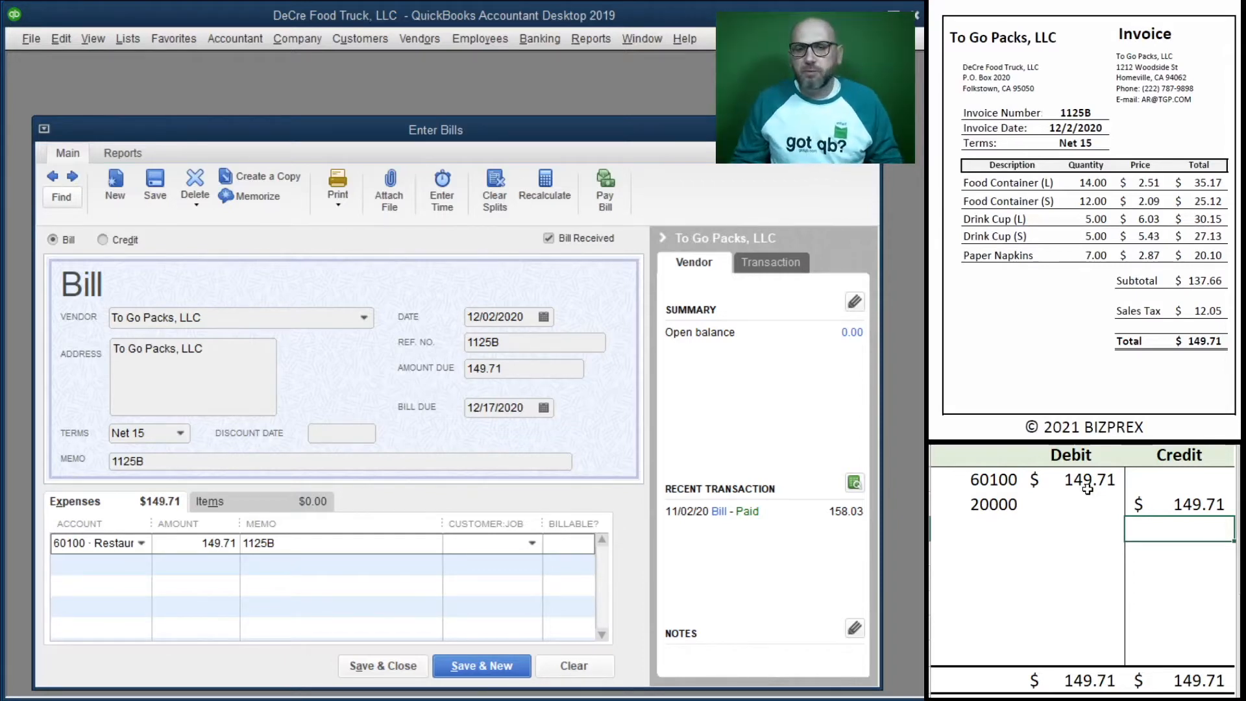
Step: Save and close the To Go Packs bill and clear its entries from the debit and credit sheet
{"action": "left_click", "coordinate": [390, 665]}
{"action": "left_click_drag", "start_coordinate": [1138, 510], "coordinate": [986, 480]}
{"action": "key", "text": "Delete"}
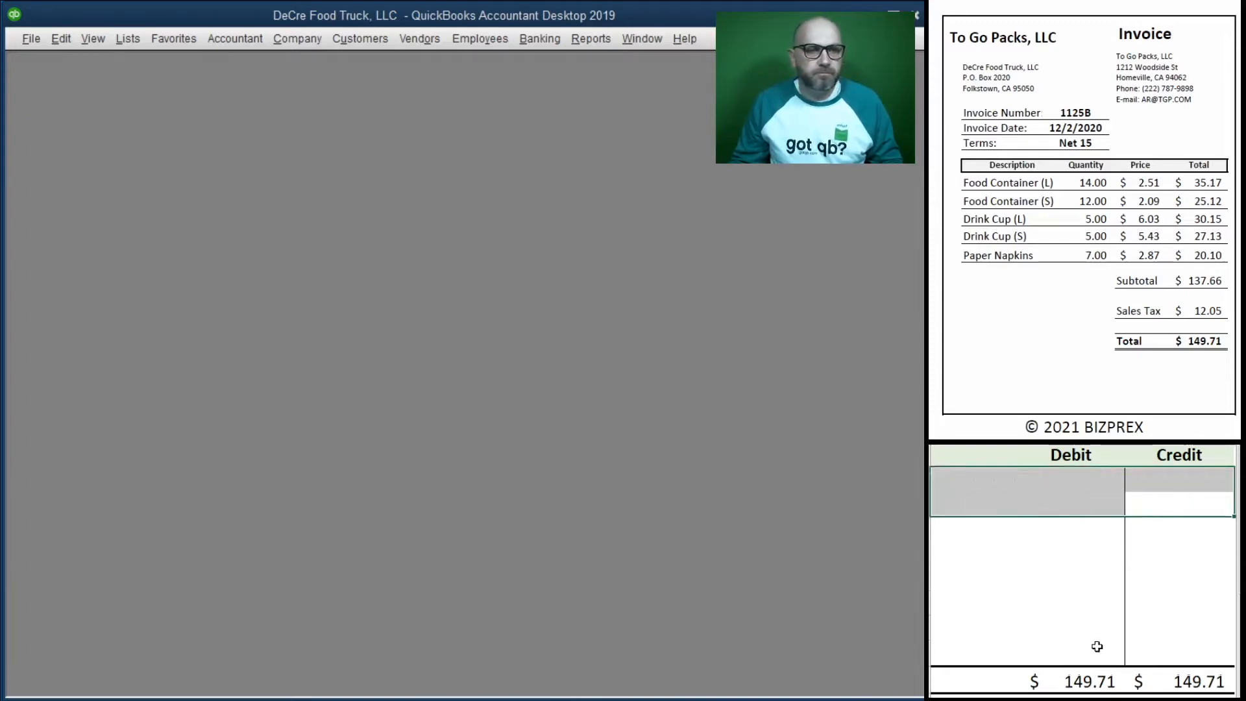
Step: Start a new bill for the vendor Big Lease Co, LLC from the next invoice
{"action": "scroll", "coordinate": [1099, 256], "scroll_direction": "down", "scroll_amount": 5}
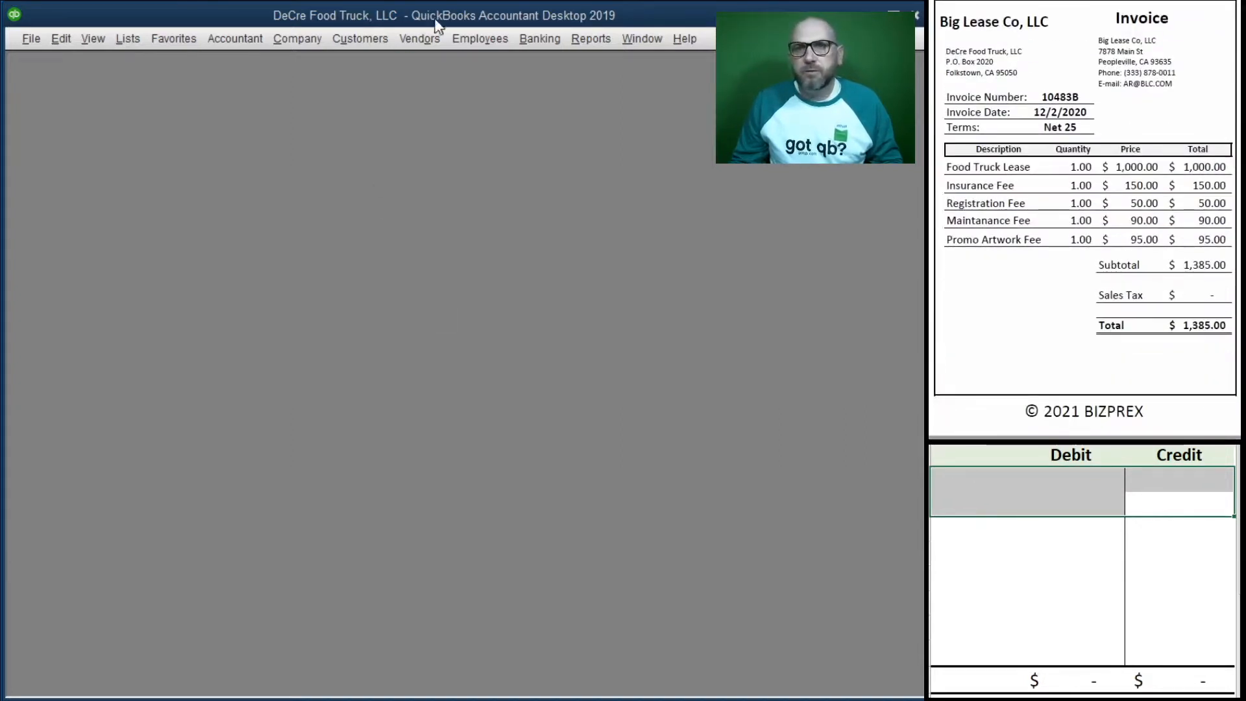
{"action": "left_click", "coordinate": [419, 38]}
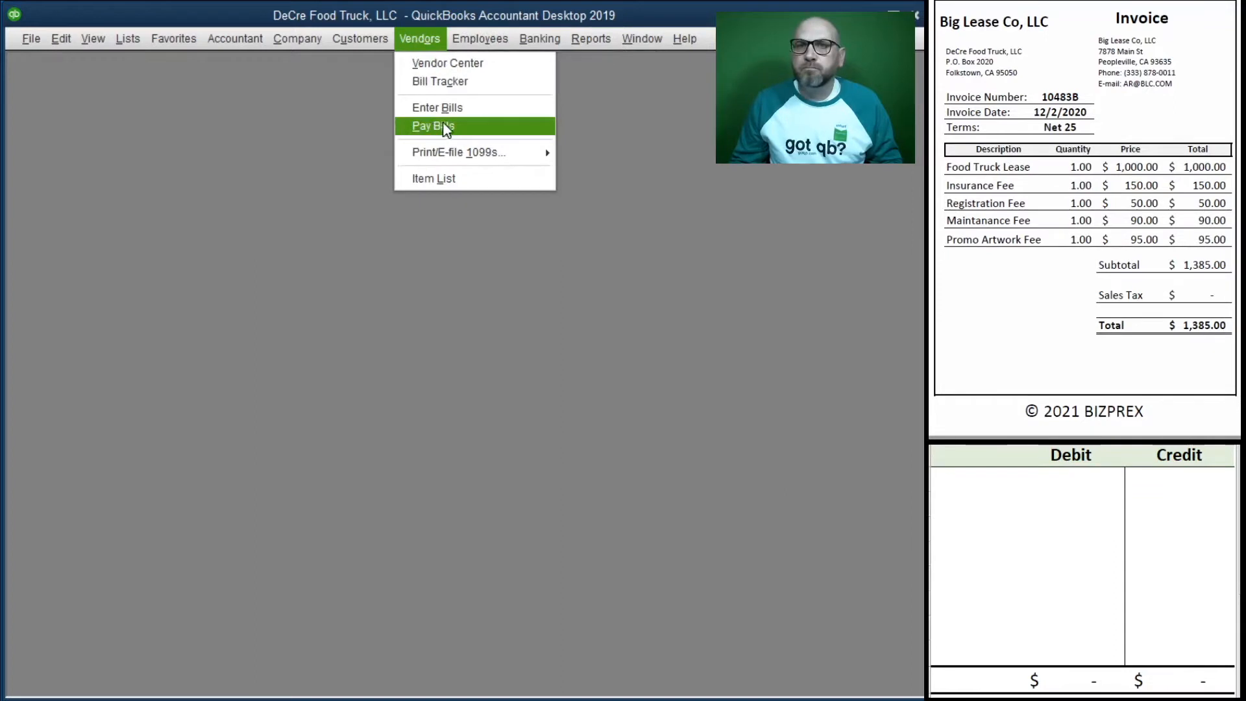
{"action": "left_click", "coordinate": [437, 107]}
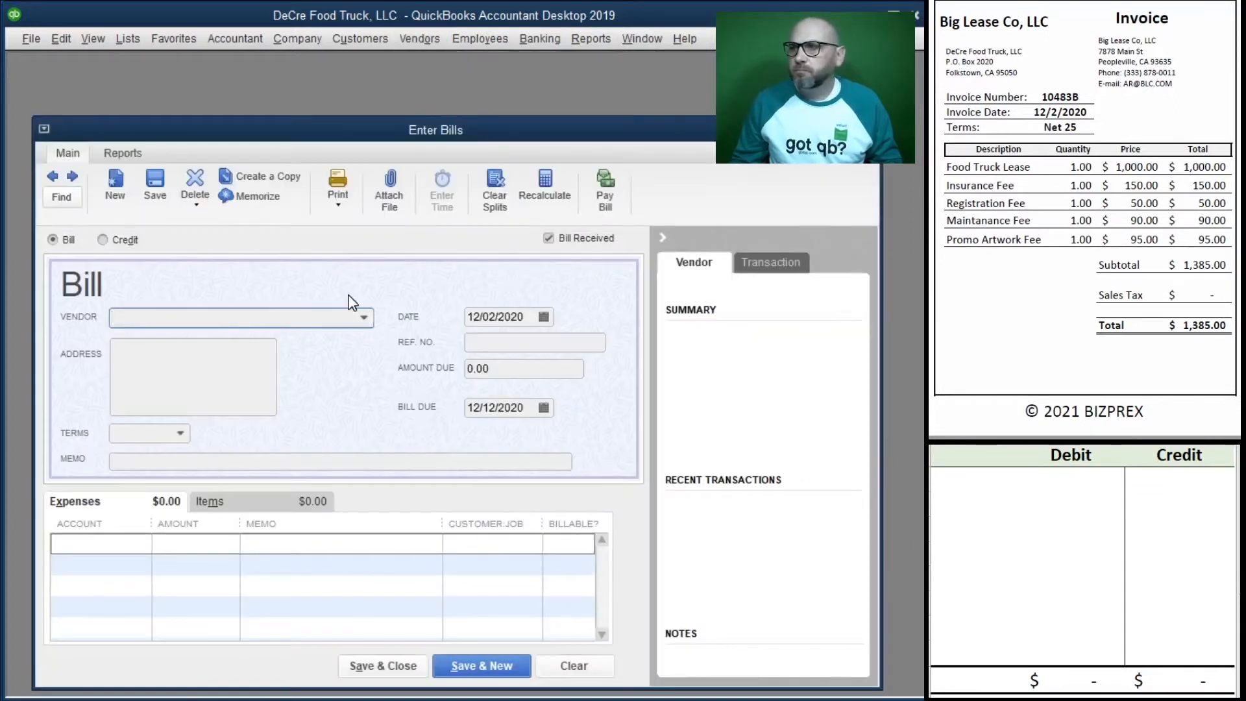
{"action": "type", "text": "Big Lease Co, LLC"}
{"action": "key", "text": "Tab"}
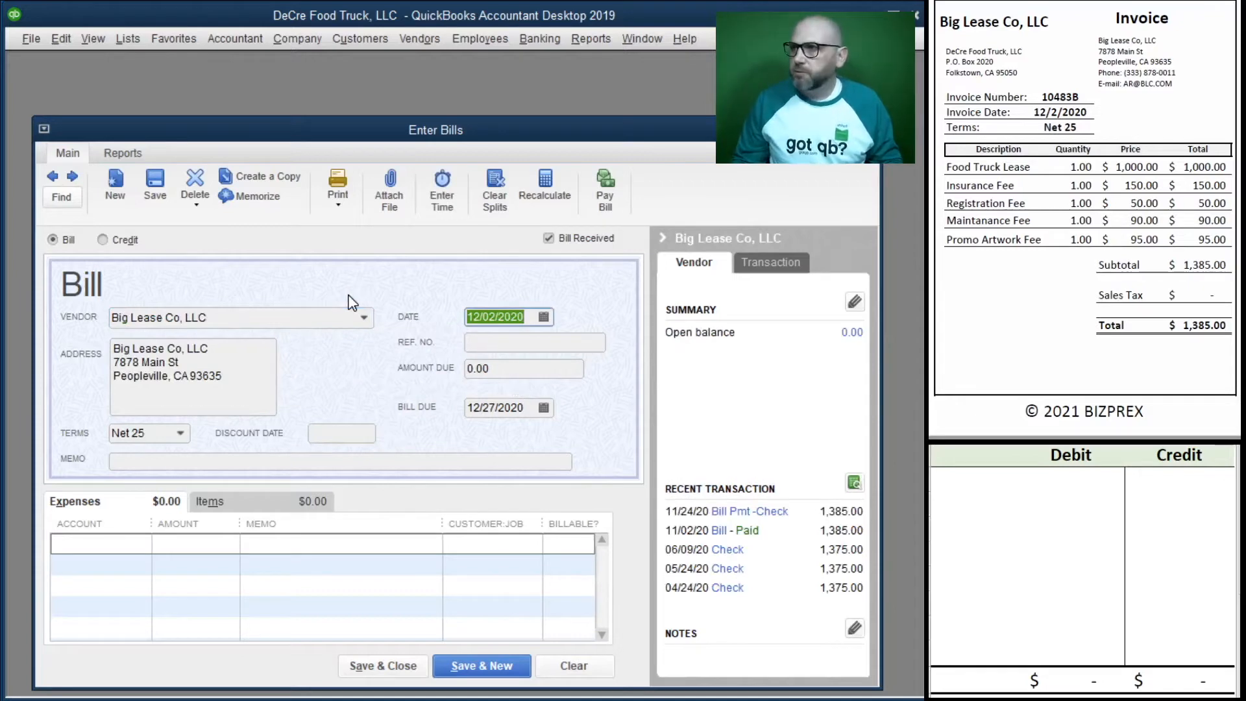
Step: Enter 10483B as the bill's reference number and 1,385.00 as its amount due
{"action": "left_click", "coordinate": [484, 345]}
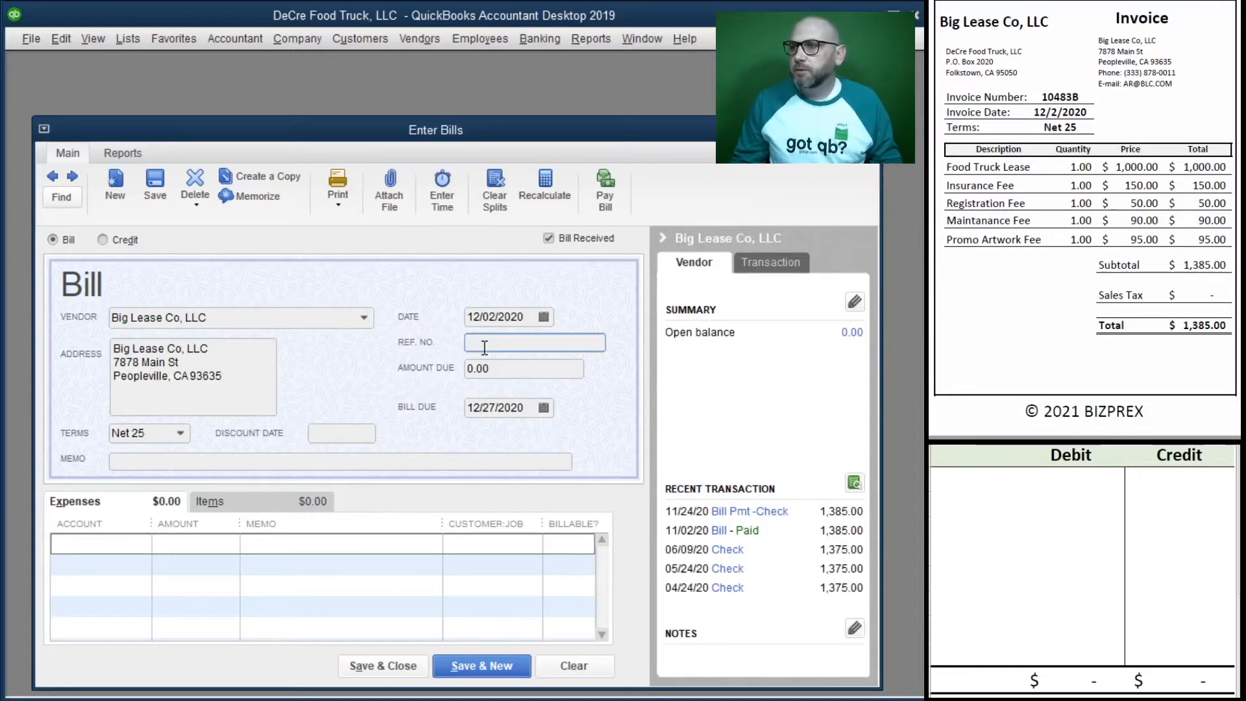
{"action": "type", "text": "10483B"}
{"action": "key", "text": "Tab"}
{"action": "type", "text": "1385"}
{"action": "key", "text": "Tab"}
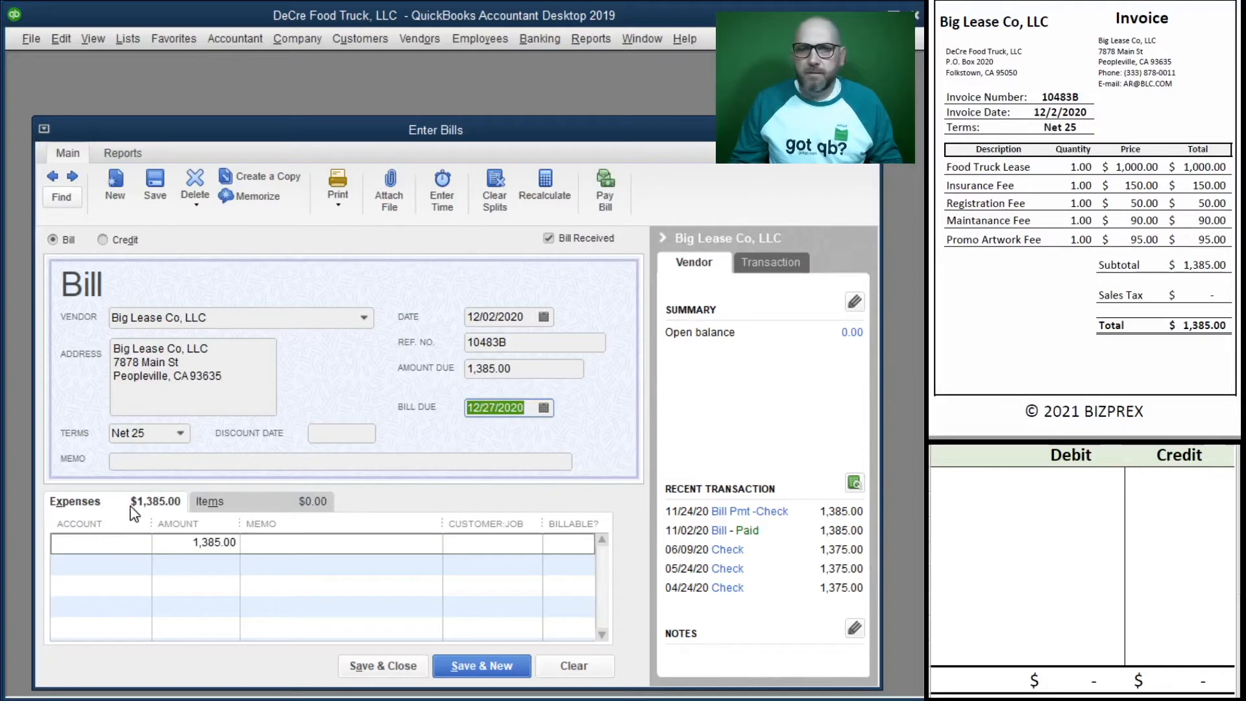
Step: Copy the reference number 10483B into the bill's memo and the first expense line's memo
{"action": "left_click", "coordinate": [136, 463]}
{"action": "left_click", "coordinate": [528, 346]}
{"action": "key", "text": "ctrl+c"}
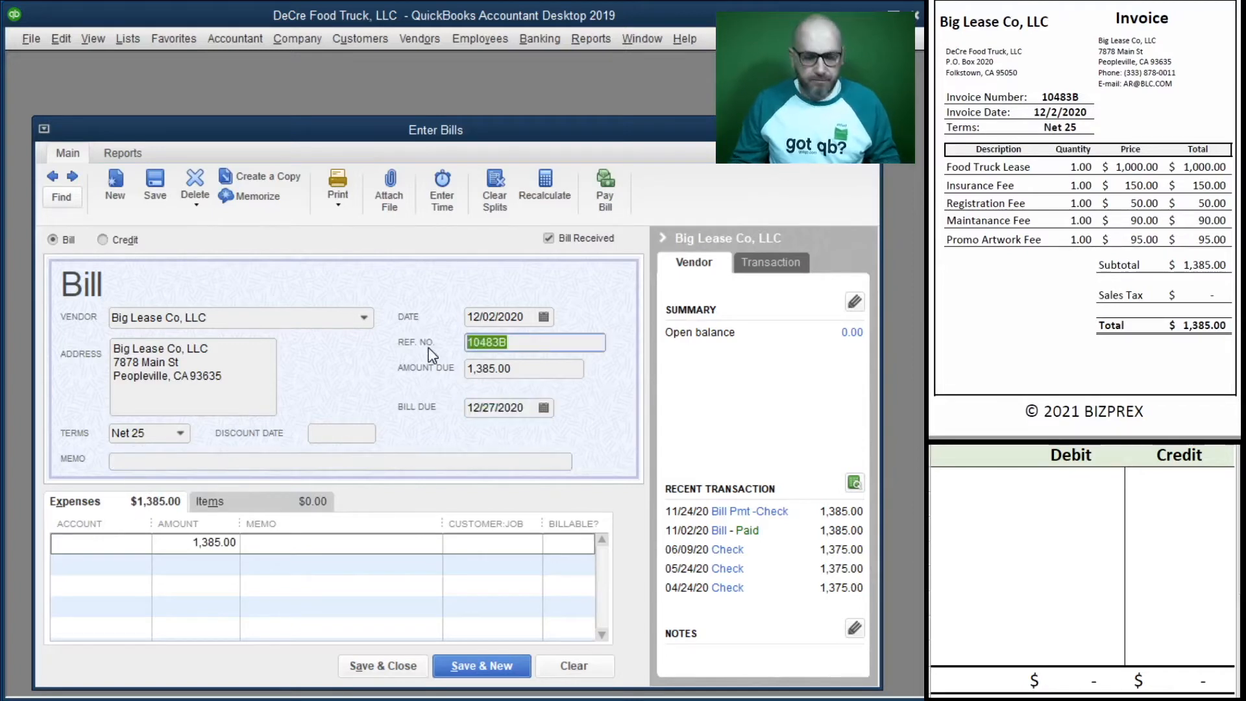
{"action": "left_click", "coordinate": [232, 458]}
{"action": "key", "text": "ctrl+v"}
{"action": "left_click", "coordinate": [363, 548]}
{"action": "key", "text": "ctrl+v"}
Step: Assign the first expense line to rent account 62300 with an amount of 1,000.00
{"action": "left_click", "coordinate": [109, 548]}
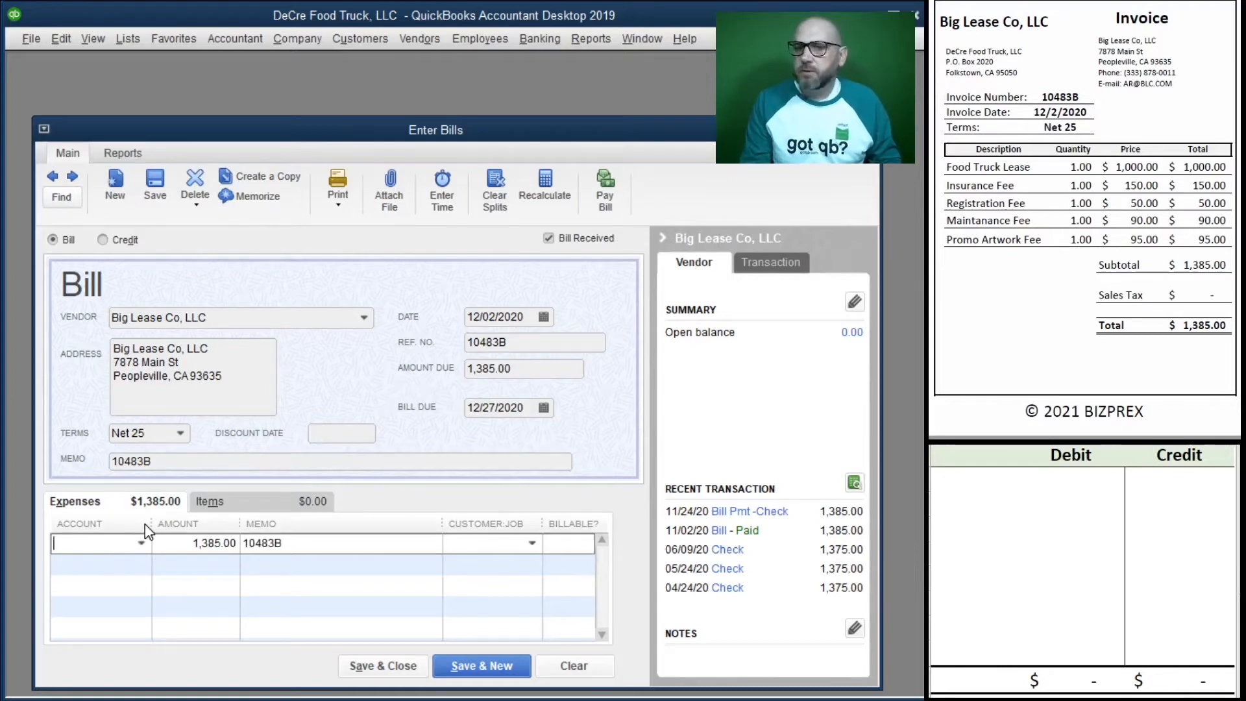
{"action": "type", "text": "rent"}
{"action": "key", "text": "Tab"}
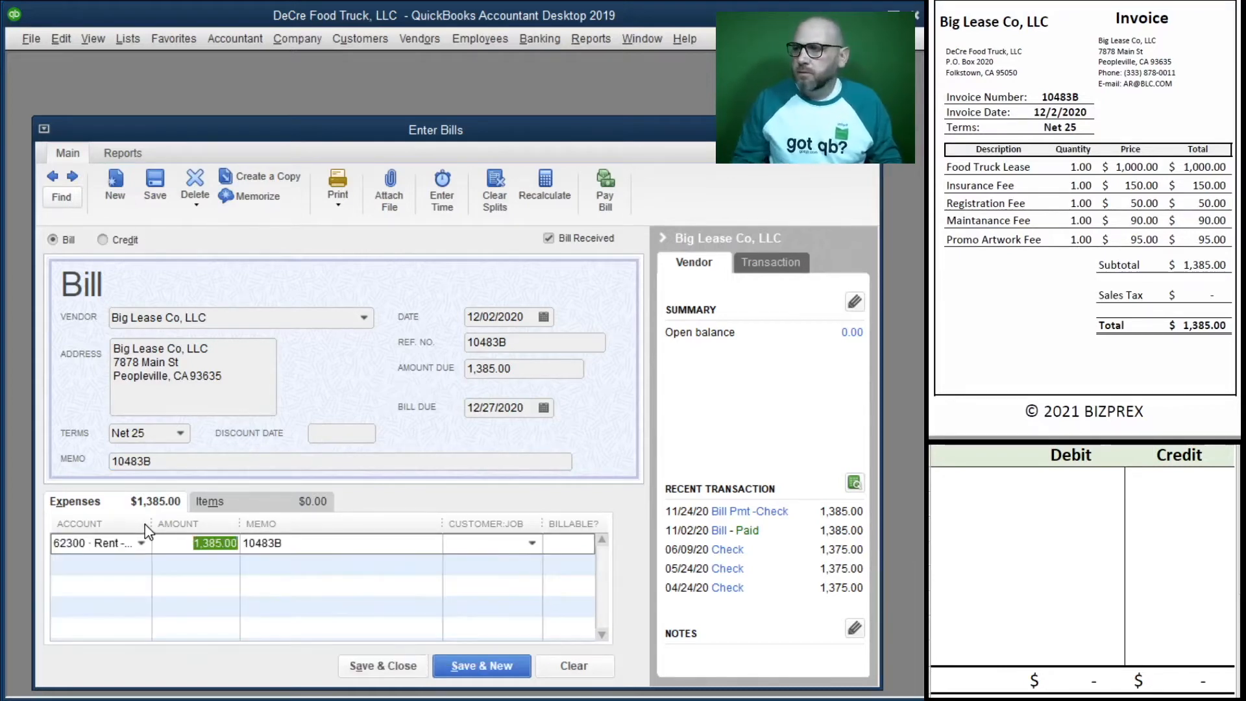
{"action": "type", "text": "1,000"}
{"action": "key", "text": "Tab"}
{"action": "key", "text": "Tab"}
{"action": "key", "text": "Tab"}
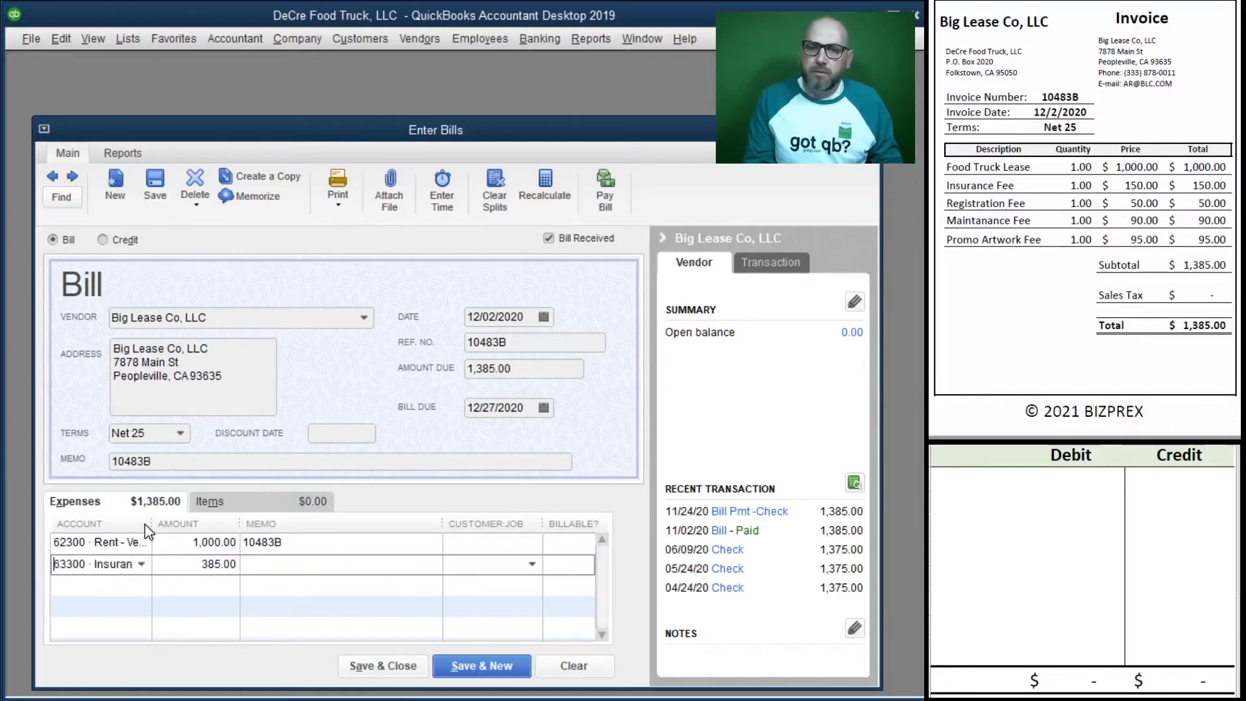
Step: Add an expense line for insurance account 63300 with an amount of 150.00
{"action": "type", "text": "ins"}
{"action": "key", "text": "Tab"}
{"action": "type", "text": "150"}
{"action": "key", "text": "Tab"}
{"action": "key", "text": "Tab"}
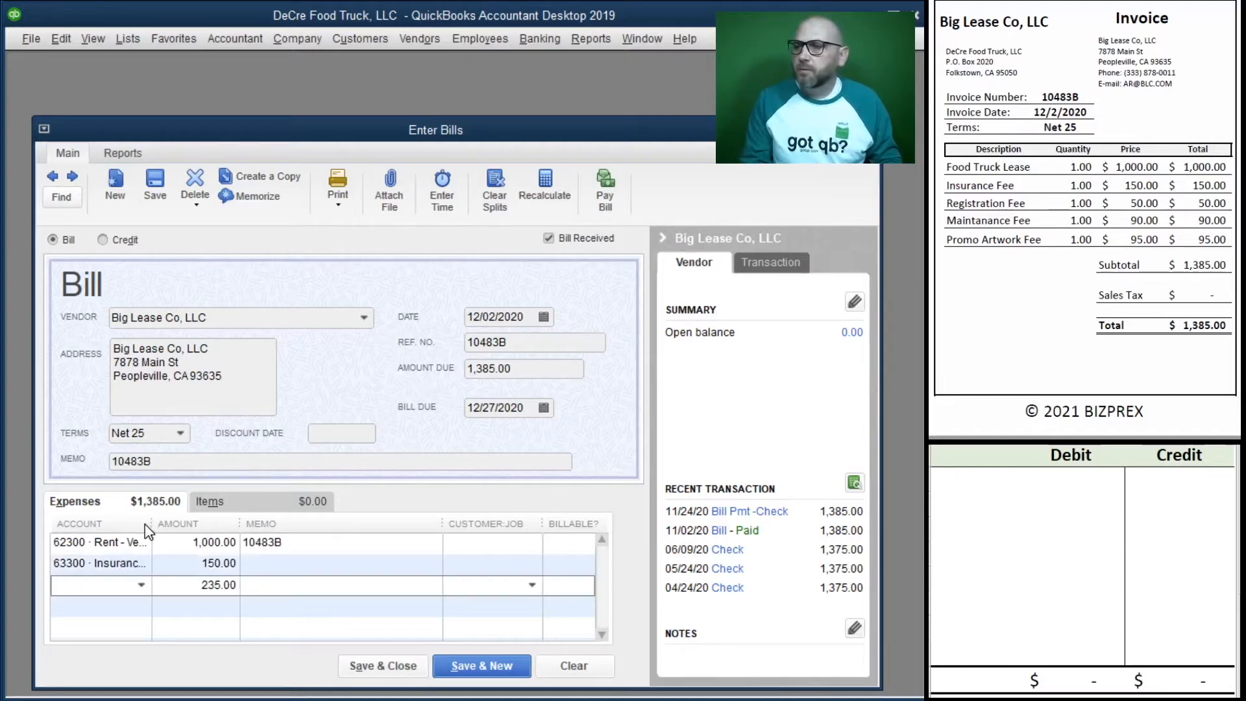
Step: Add an expense line for account 62800 Dues and Subscriptions with an amount of 50.00
{"action": "type", "text": "dues"}
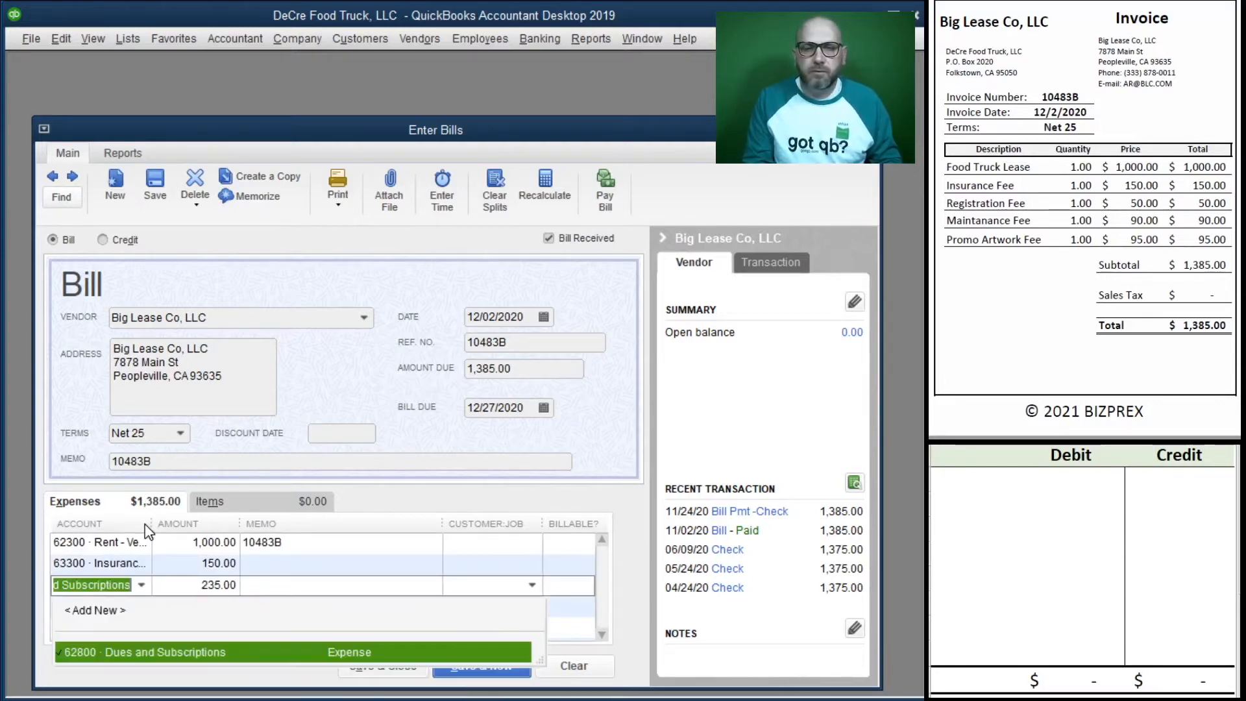
{"action": "key", "text": "Tab"}
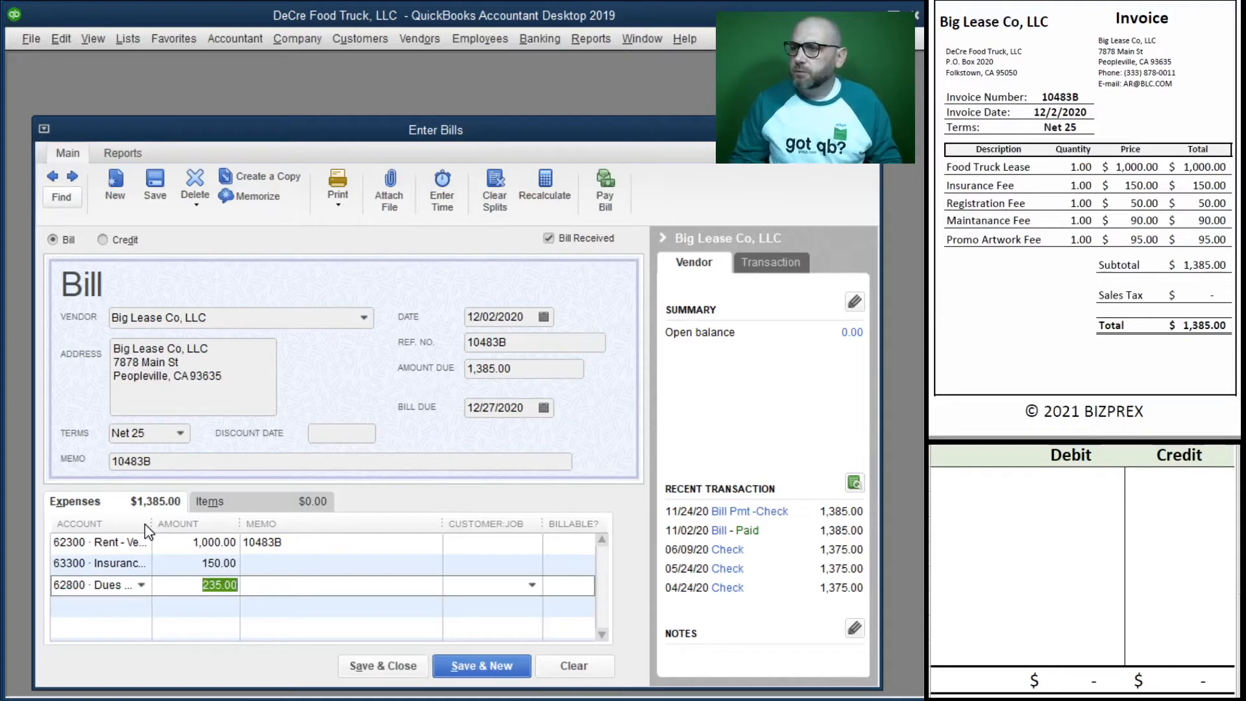
{"action": "type", "text": "50"}
{"action": "key", "text": "Tab"}
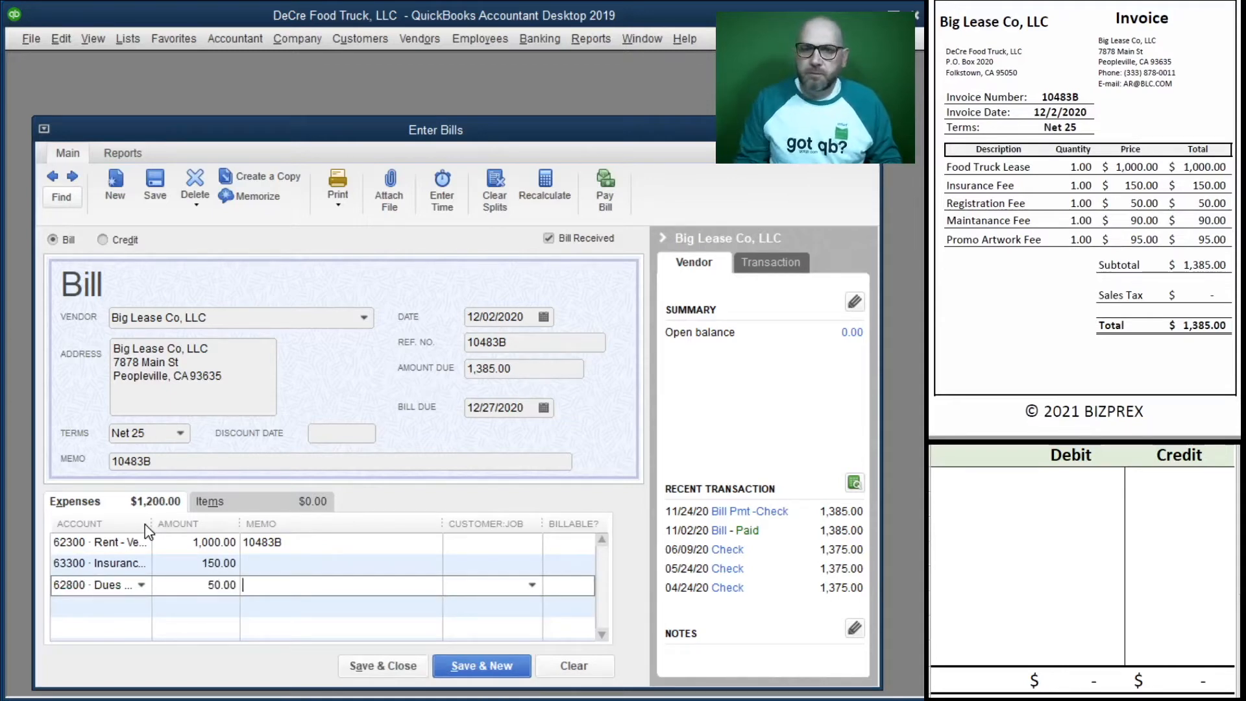
{"action": "key", "text": "Tab"}
{"action": "key", "text": "Tab"}
Step: Add an expense line for account 62400 Repairs and Maintenance with an amount of 90.00
{"action": "type", "text": "mai"}
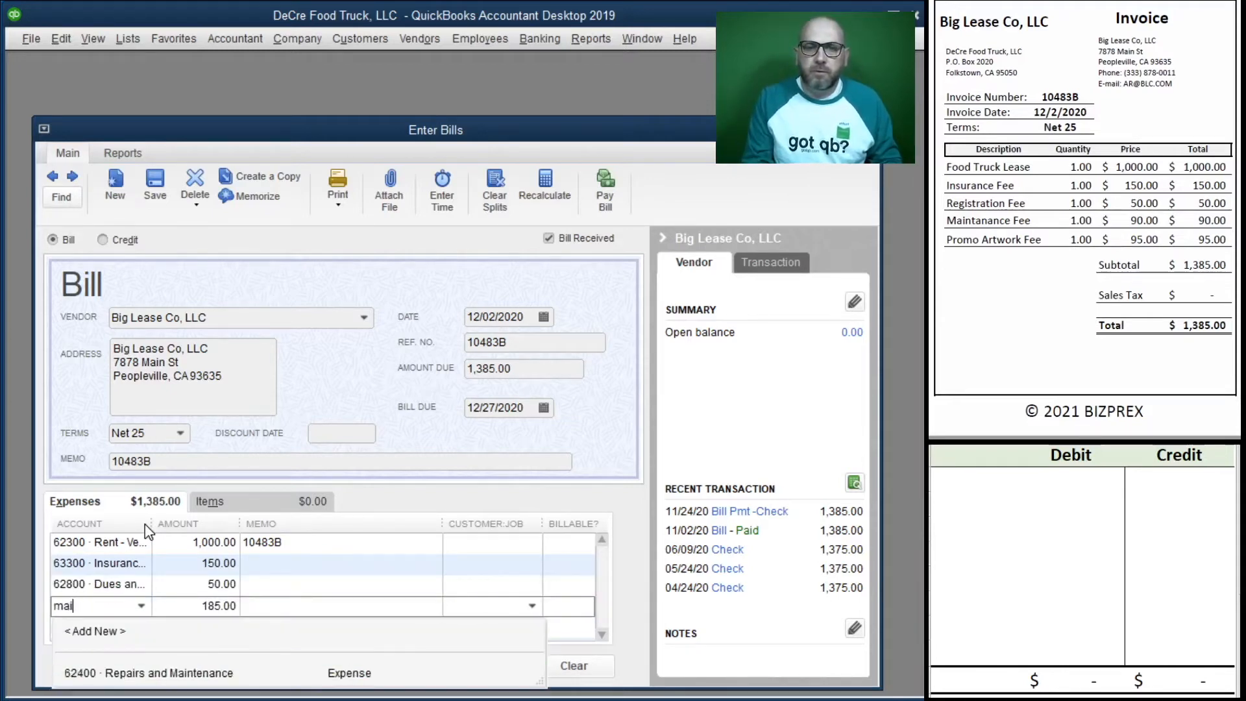
{"action": "key", "text": "Down"}
{"action": "key", "text": "Tab"}
{"action": "type", "text": "90"}
{"action": "key", "text": "Tab"}
{"action": "key", "text": "Tab"}
{"action": "key", "text": "Tab"}
Step: Assign the remaining 95.00 of the bill to account 62100 Advertising and Promotion
{"action": "type", "text": "adv"}
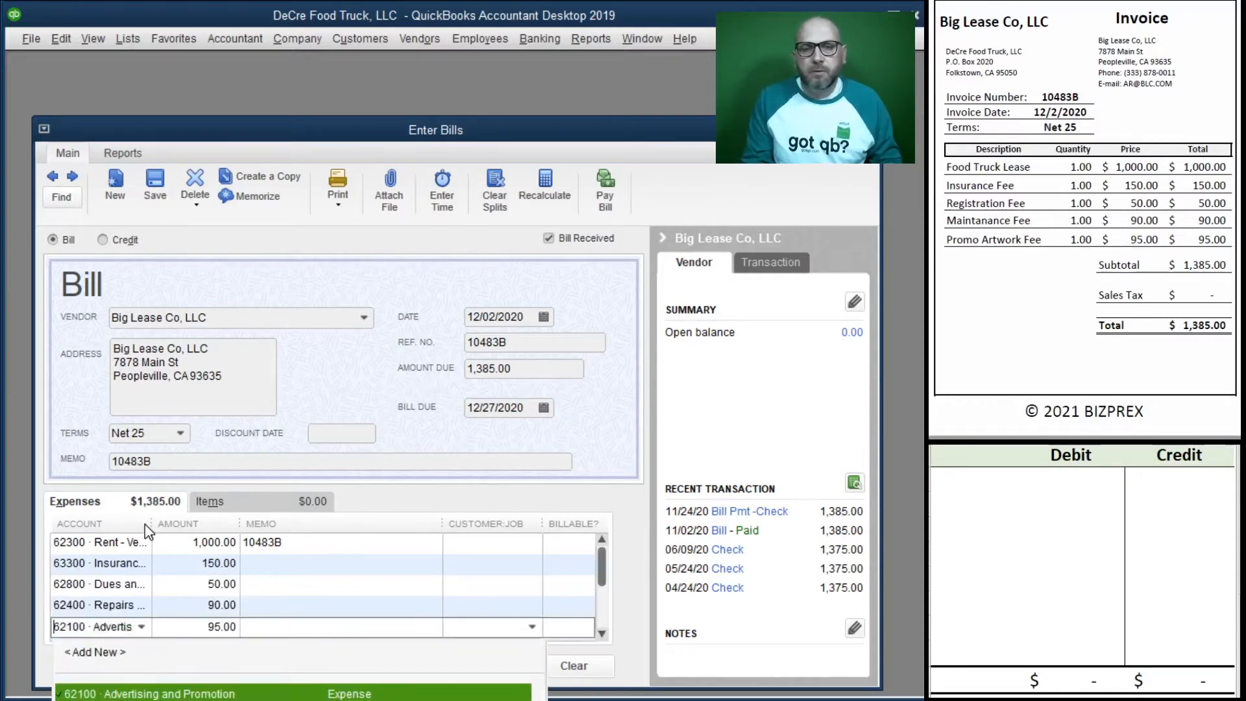
{"action": "key", "text": "Tab"}
{"action": "key", "text": "Tab"}
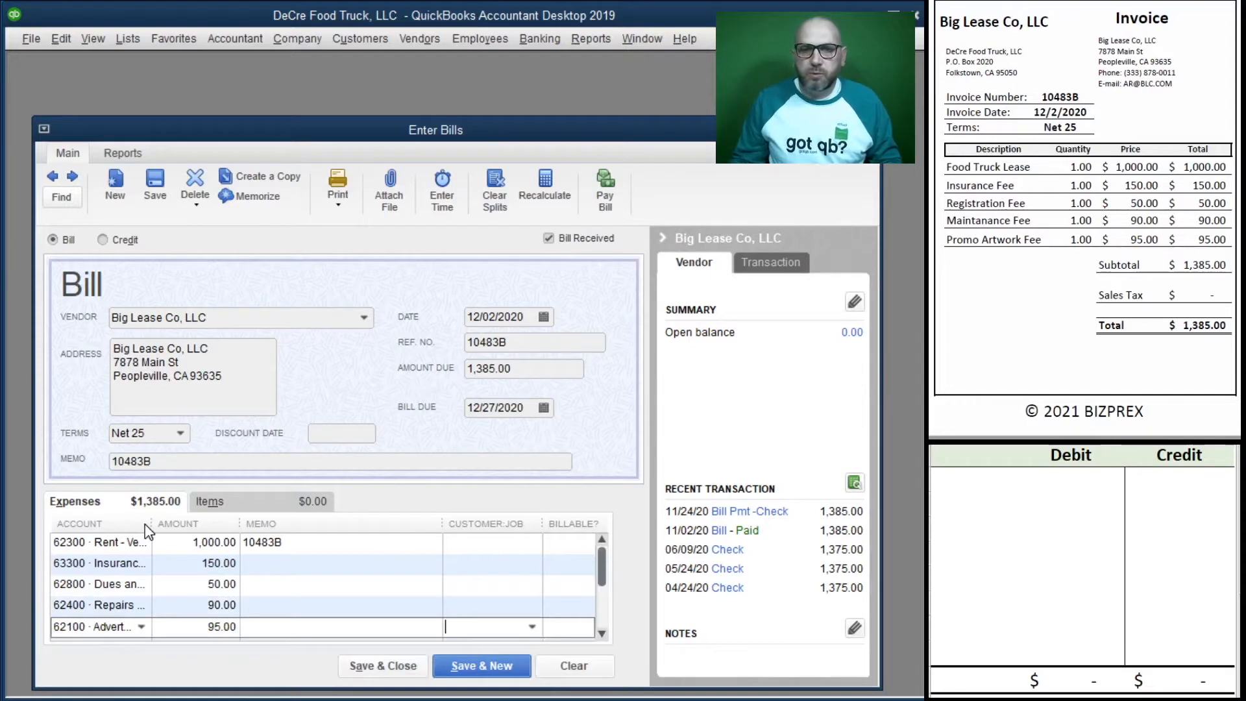
Step: Copy the memo 10483B from the rent line to the four other expense lines and widen the account column to show full names
{"action": "left_click", "coordinate": [311, 543]}
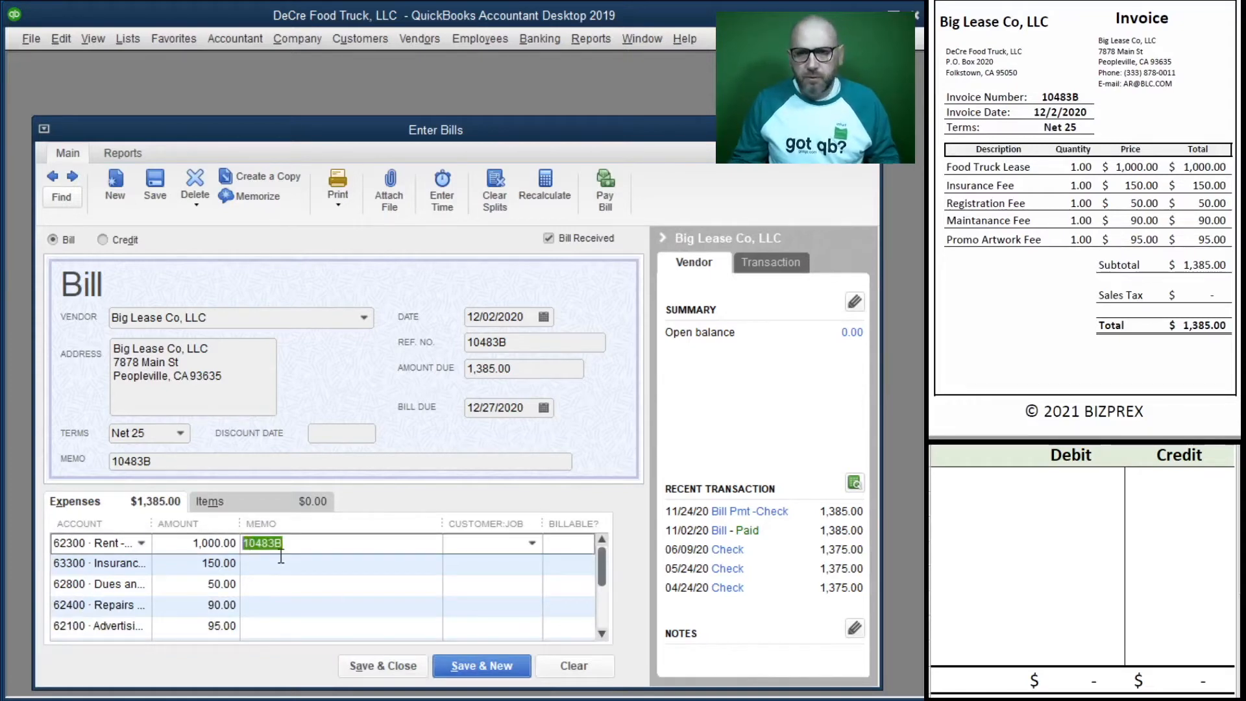
{"action": "key", "text": "ctrl+c"}
{"action": "key", "text": "Down"}
{"action": "key", "text": "ctrl+v"}
{"action": "key", "text": "Down"}
{"action": "key", "text": "ctrl+v"}
{"action": "key", "text": "Down"}
{"action": "key", "text": "ctrl+v"}
{"action": "key", "text": "Down"}
{"action": "key", "text": "ctrl+v"}
{"action": "left_click_drag", "start_coordinate": [153, 522], "coordinate": [293, 523]}
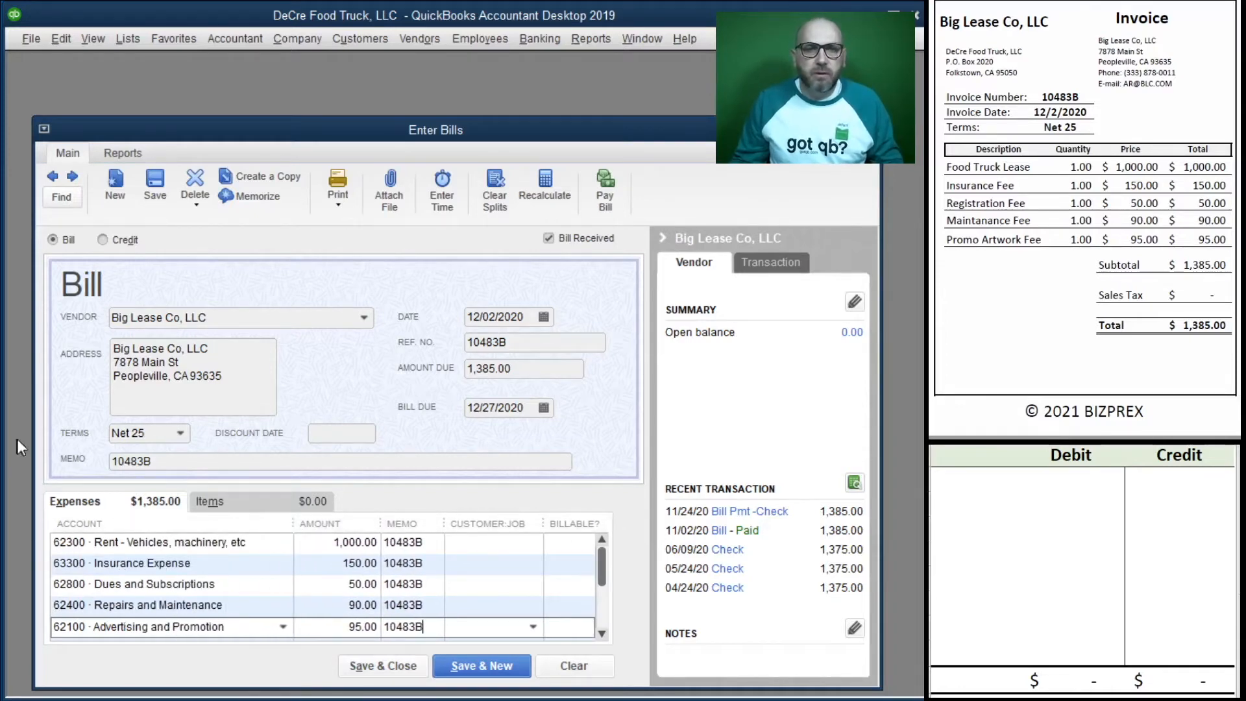
Step: Record a debit of 1,000 to account 62300 in the first row of the debit and credit sheet
{"action": "left_click", "coordinate": [990, 483]}
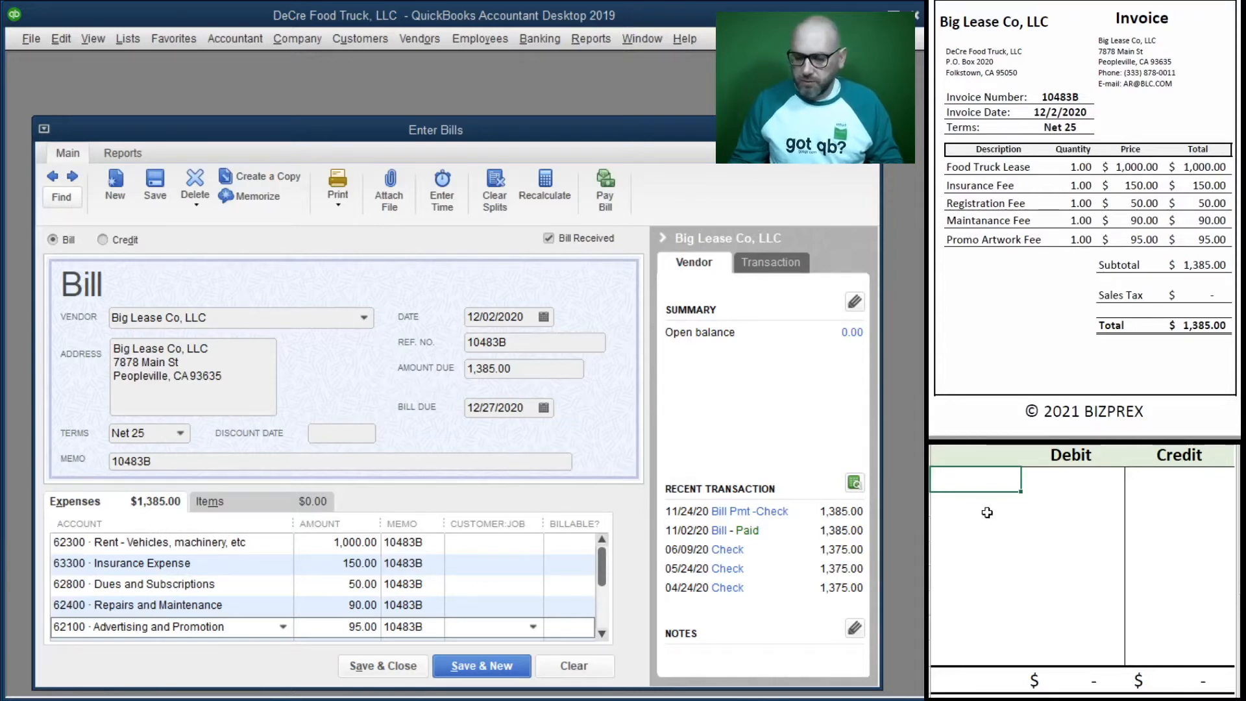
{"action": "type", "text": "2300"}
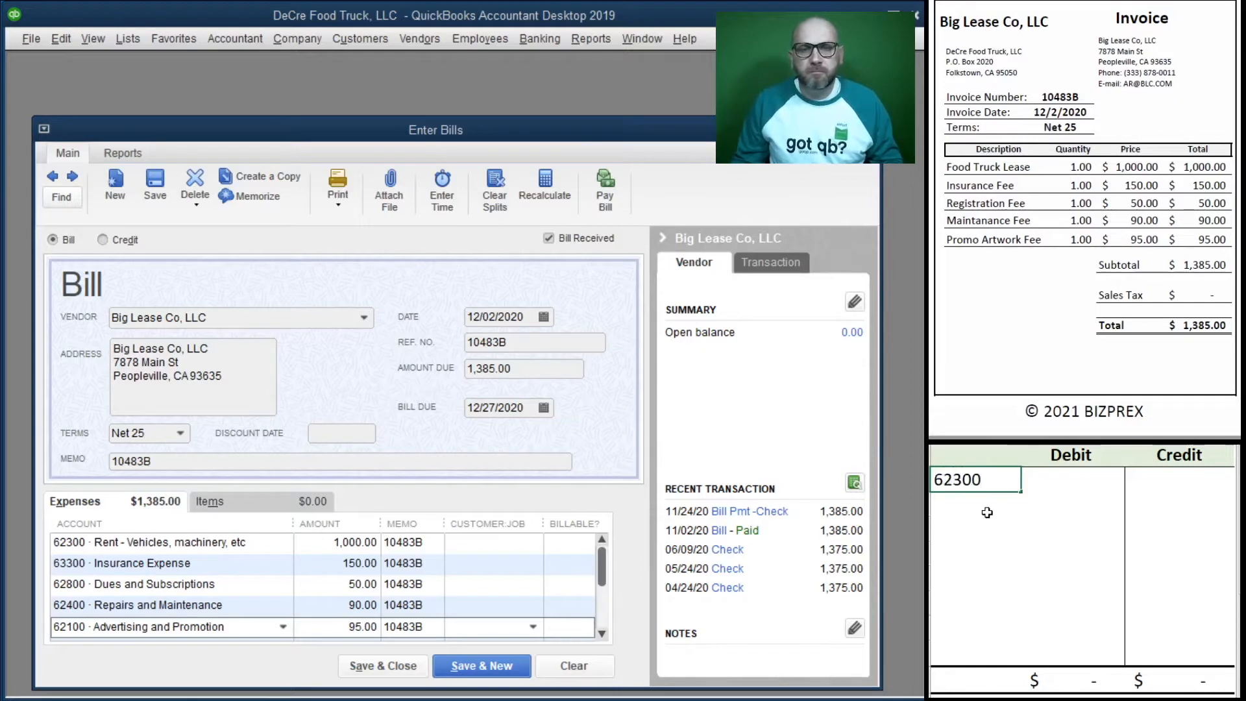
{"action": "key", "text": "Tab"}
{"action": "type", "text": "1000"}
{"action": "left_click", "coordinate": [987, 512]}
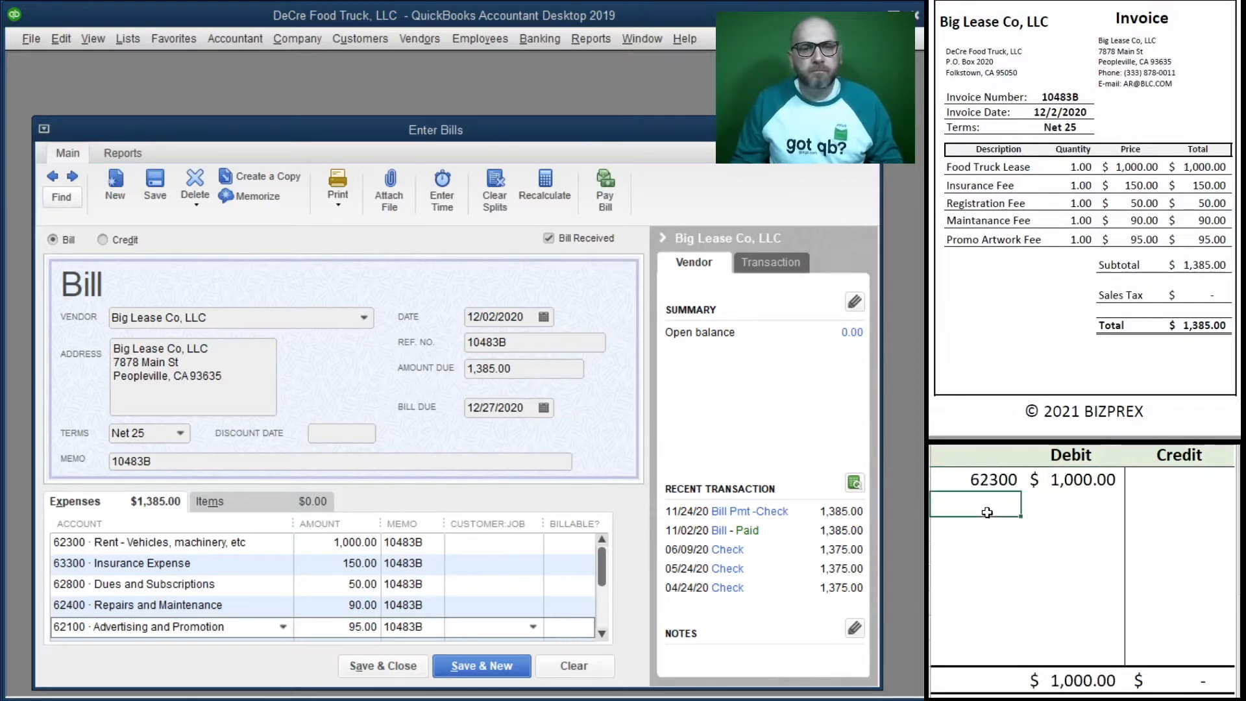
Step: Record a debit of 150 to account 63300 in the sheet's second row
{"action": "type", "text": "63300"}
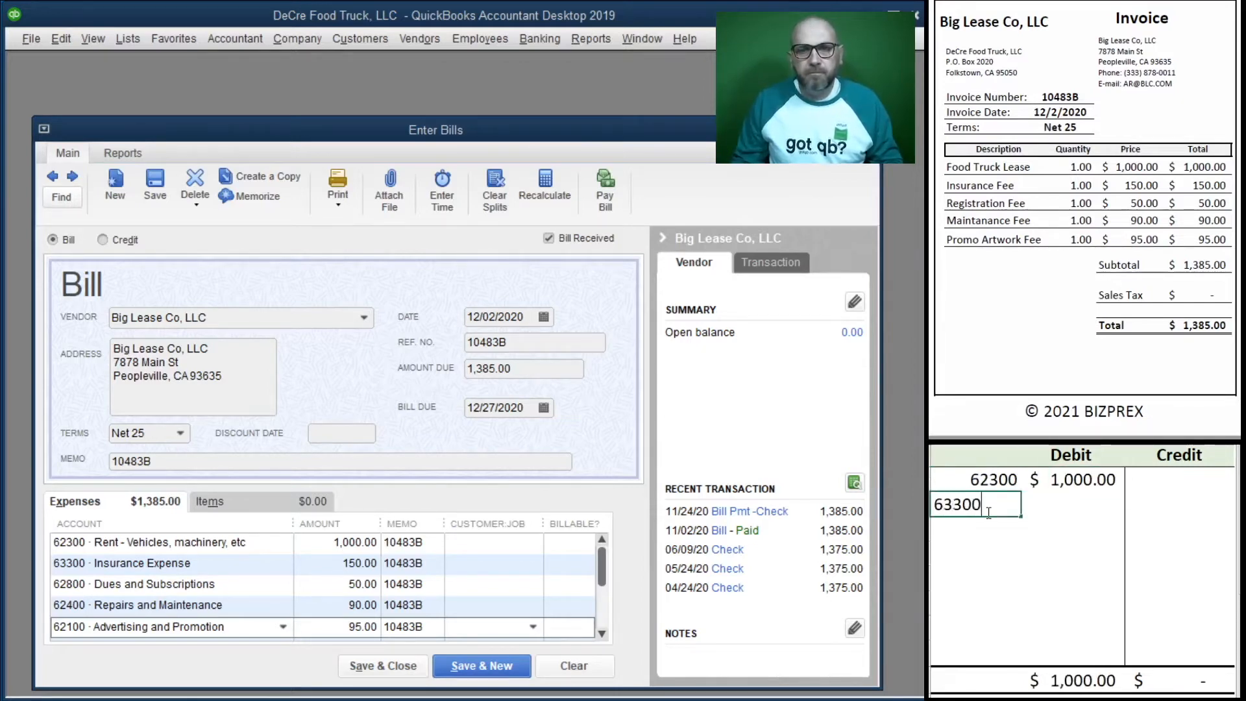
{"action": "key", "text": "Tab"}
{"action": "type", "text": "150"}
{"action": "key", "text": "Return"}
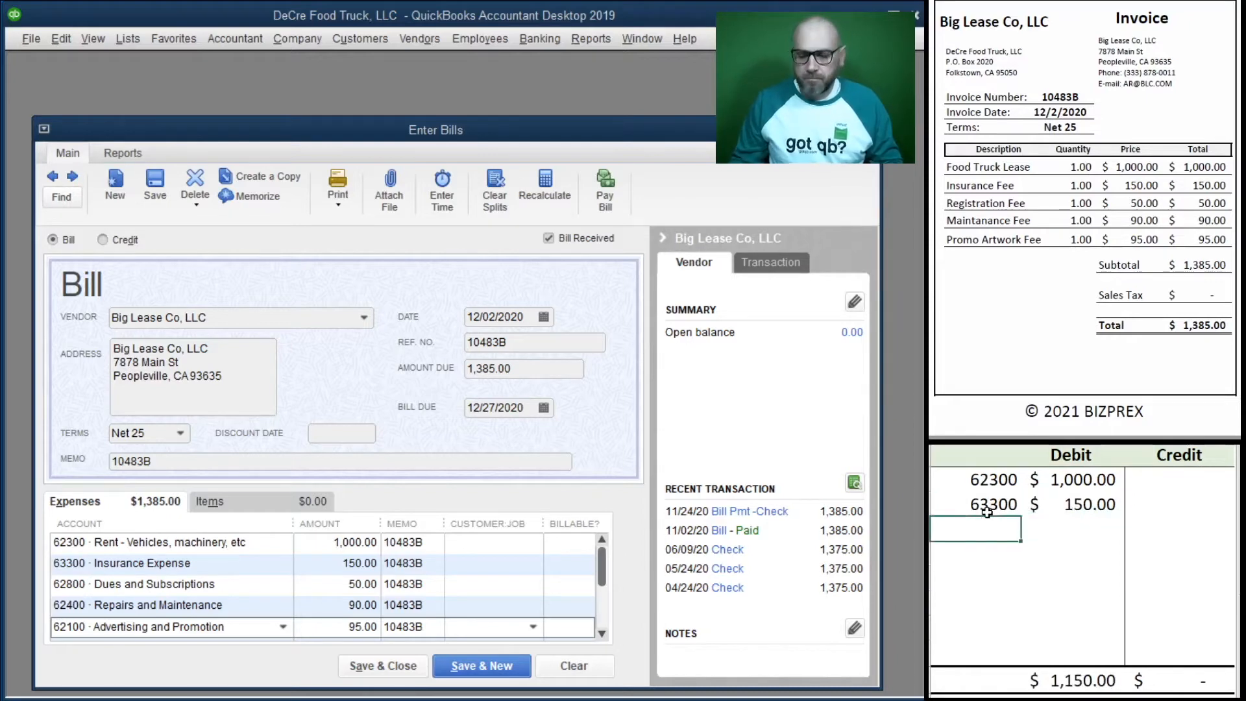
Step: Record a debit of 50 to account 62800 in the sheet's third row
{"action": "type", "text": "62800"}
{"action": "key", "text": "Tab"}
{"action": "type", "text": "50"}
{"action": "key", "text": "Return"}
Step: Record a debit of 90 to account 62400 in the fourth row of the debit and credit sheet
{"action": "type", "text": "6"}
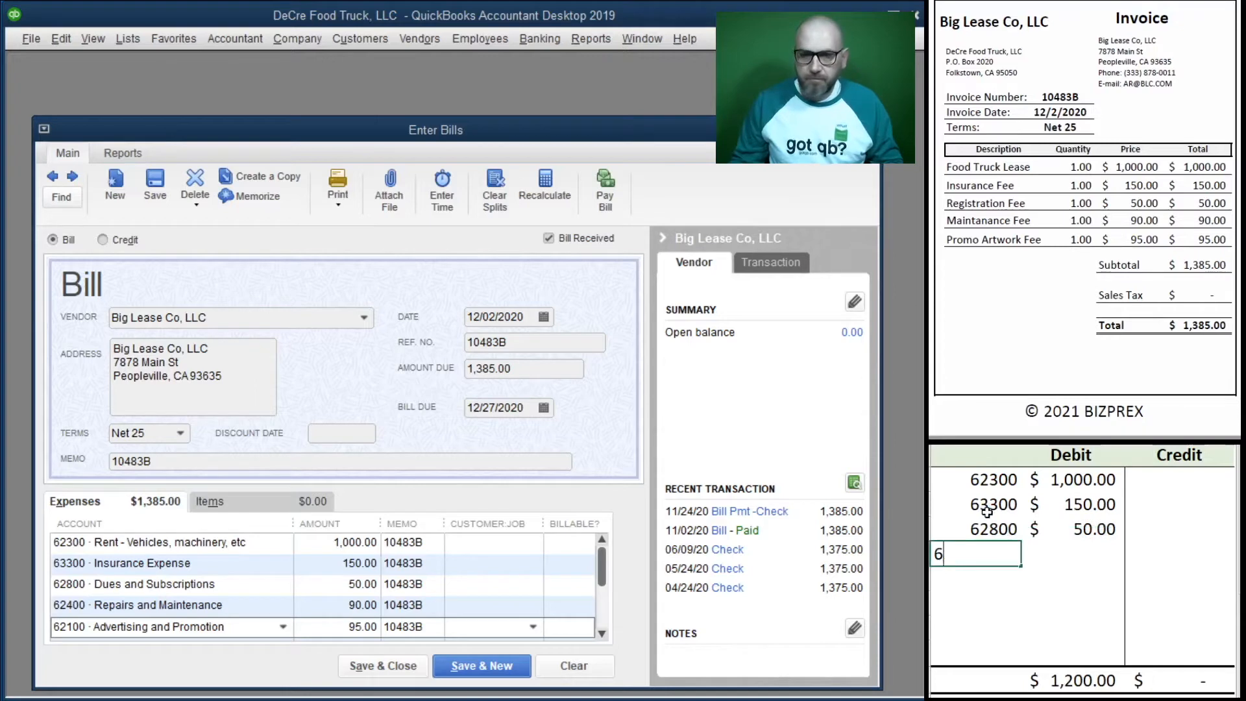
{"action": "type", "text": "2400"}
{"action": "key", "text": "Tab"}
{"action": "type", "text": "90"}
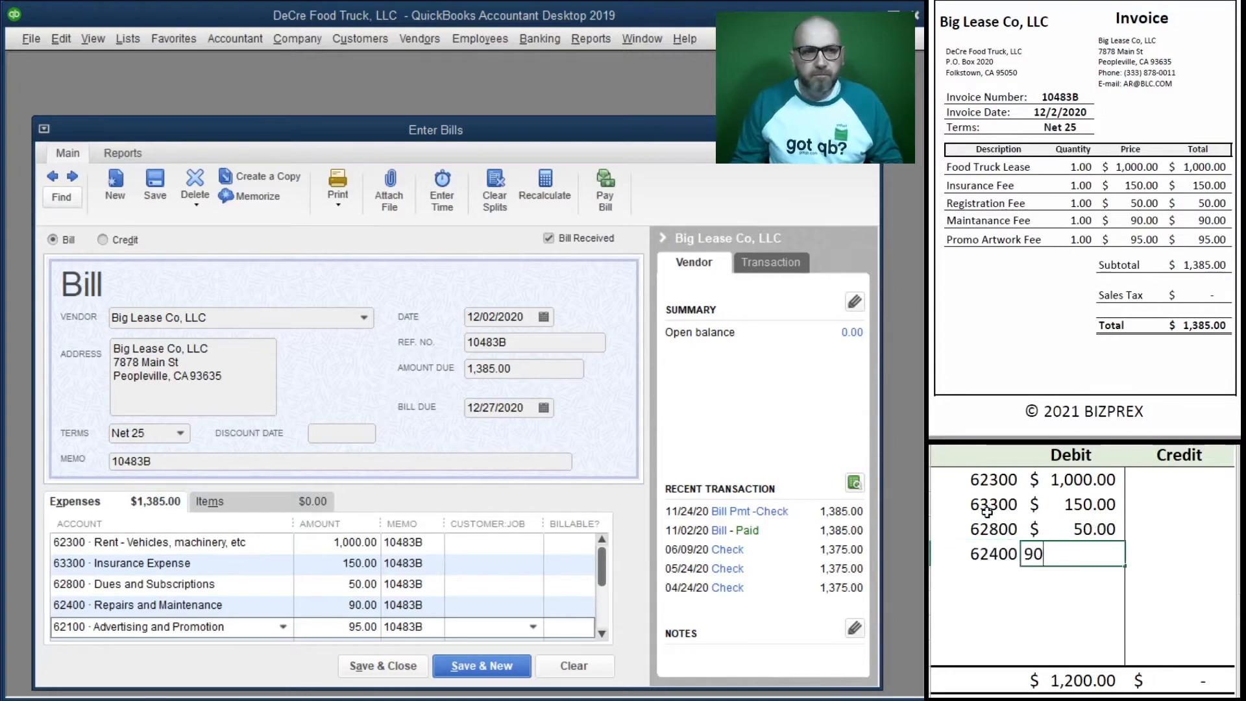
{"action": "key", "text": "Return"}
Step: Record a debit of 95 to account 62100 in the sheet's fifth row
{"action": "type", "text": "62100"}
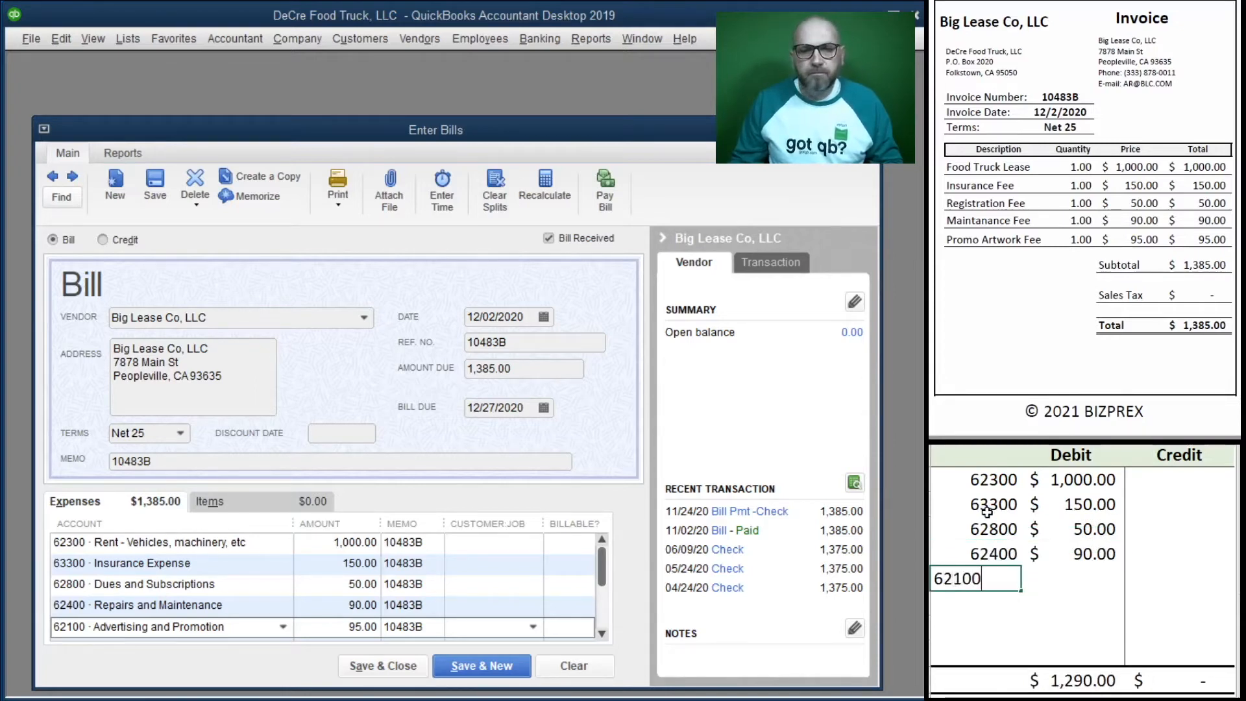
{"action": "key", "text": "Tab"}
{"action": "type", "text": "95"}
{"action": "key", "text": "Return"}
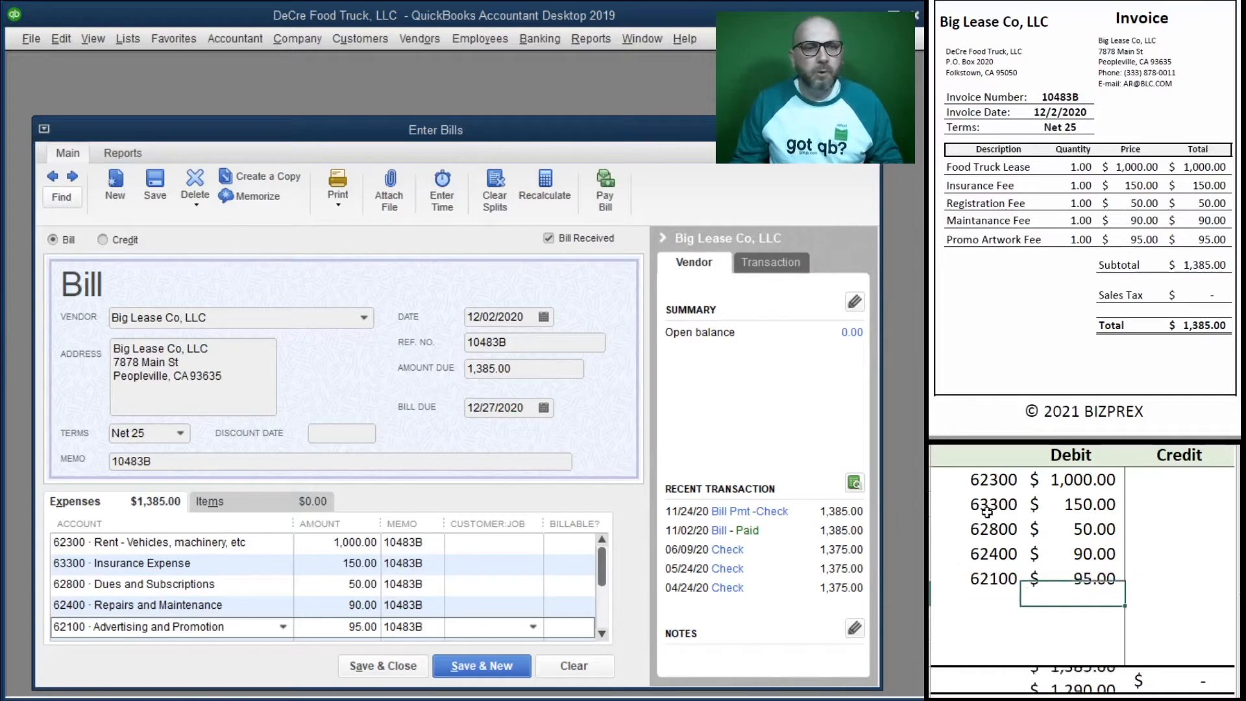
Step: Record a credit of 1,385 to account 20000 in the sheet's sixth row
{"action": "key", "text": "Left"}
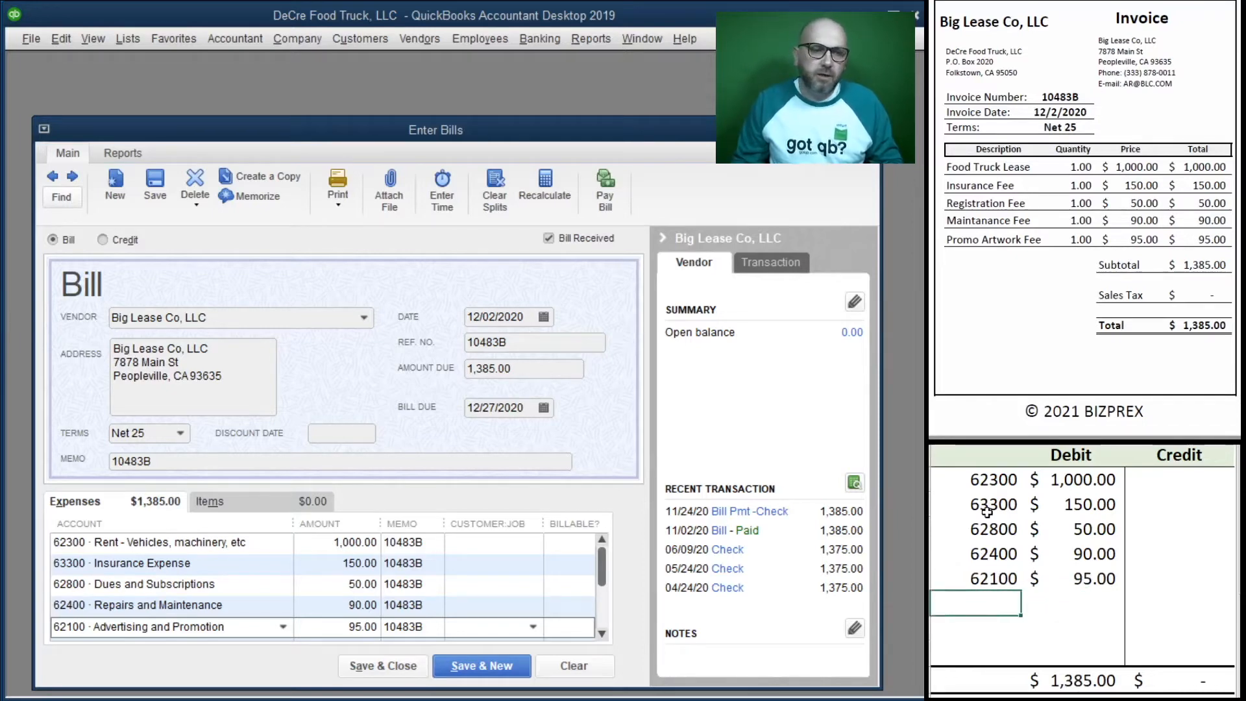
{"action": "type", "text": "20000"}
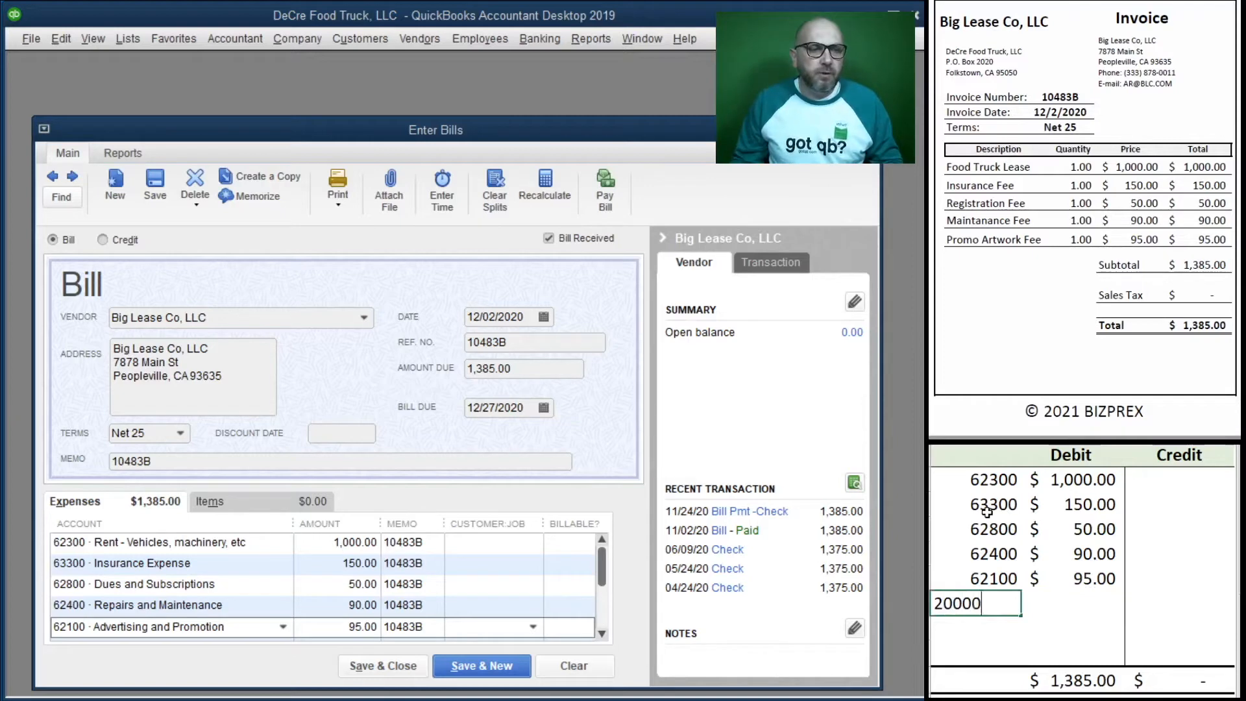
{"action": "key", "text": "Right"}
{"action": "key", "text": "Right"}
{"action": "type", "text": "1385"}
{"action": "key", "text": "Return"}
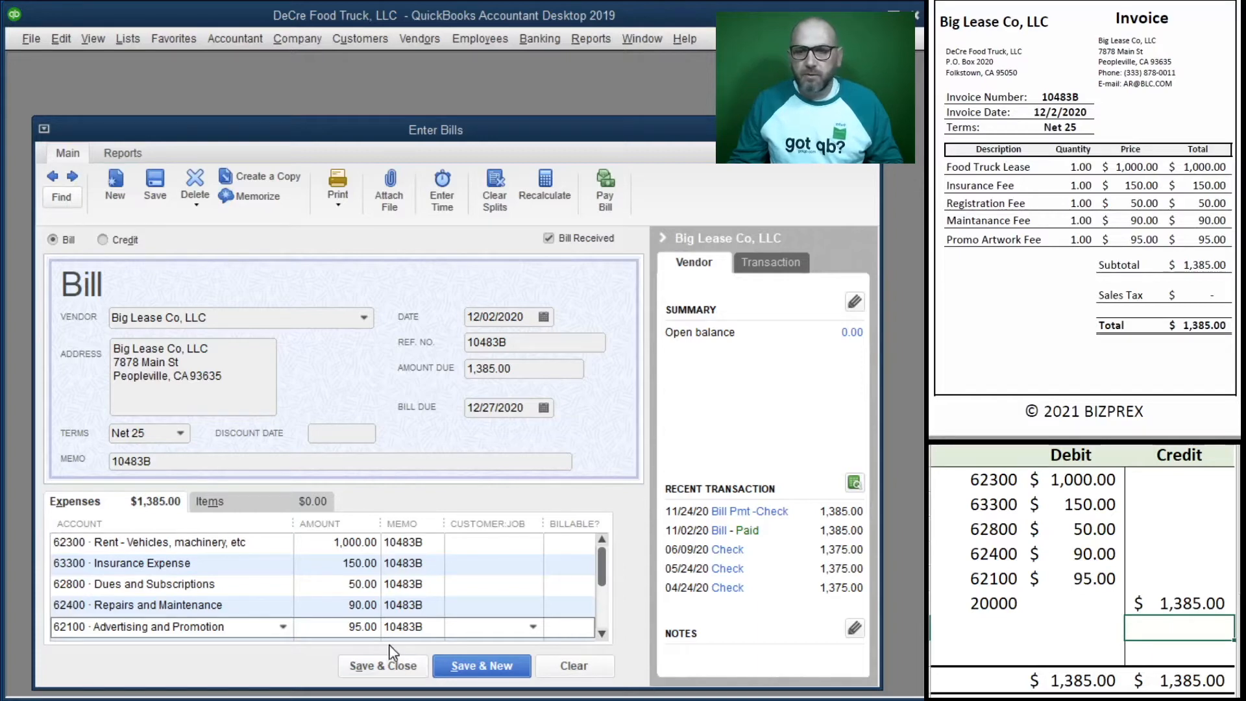
Step: Save and close the Big Lease Co bill and clear its entries from the debit and credit sheet
{"action": "left_click", "coordinate": [399, 665]}
{"action": "mouse_move", "coordinate": [1192, 604]}
{"action": "left_mouse_down"}
{"action": "mouse_move", "coordinate": [996, 557]}
{"action": "mouse_move", "coordinate": [990, 475]}
{"action": "left_mouse_up"}
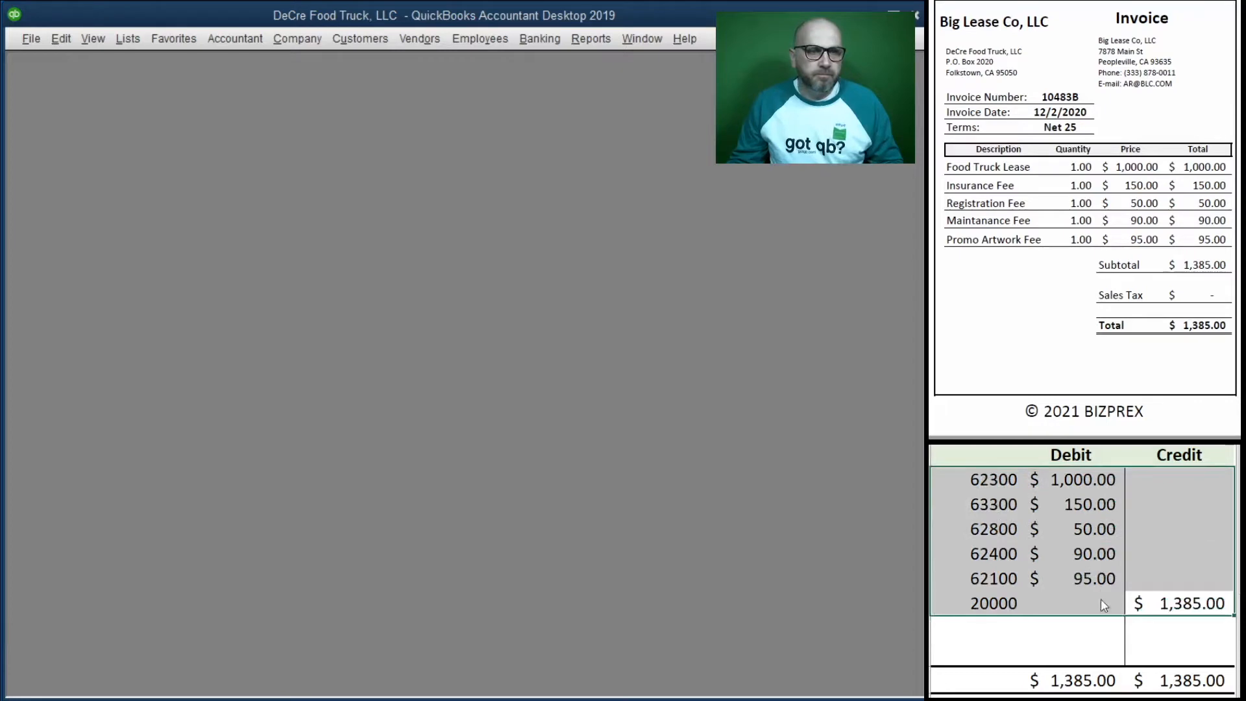
{"action": "key", "text": "Delete"}
Step: Bring up the Clean Depot invoice and start a new bill for the vendor Clean Depot, Inc
{"action": "scroll", "coordinate": [1071, 195], "scroll_direction": "down", "scroll_amount": 14}
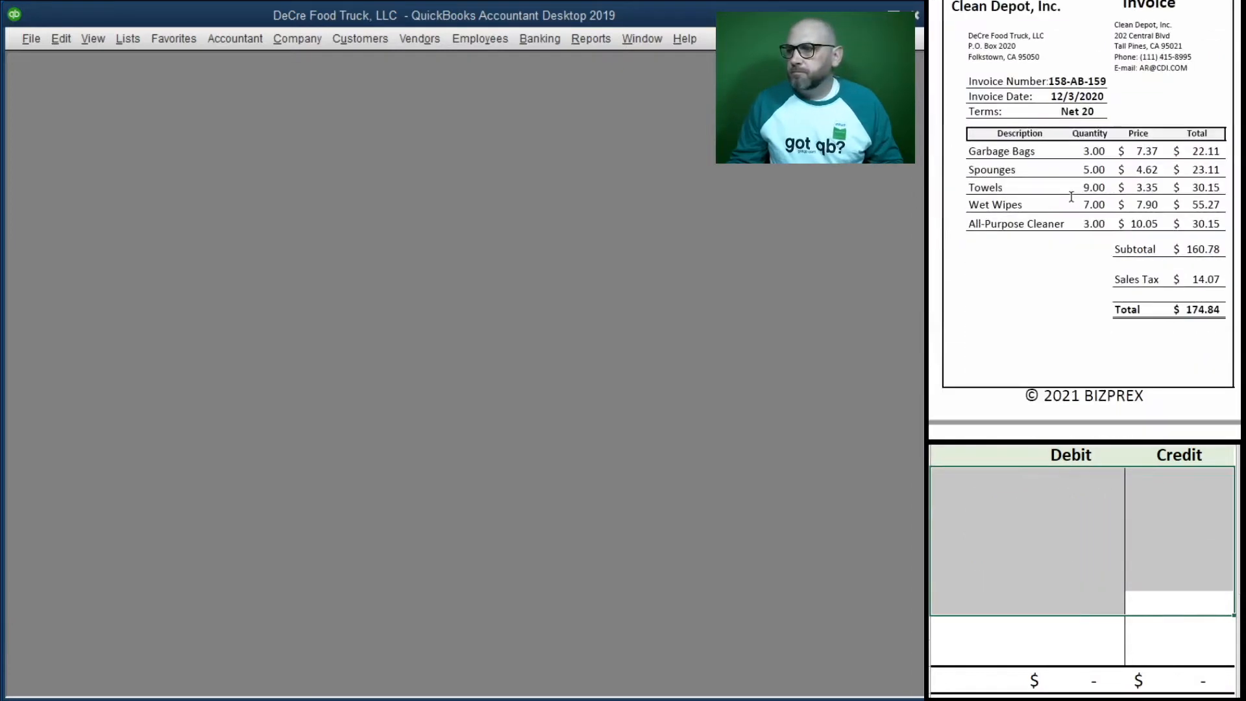
{"action": "scroll", "coordinate": [1071, 197], "scroll_direction": "up", "scroll_amount": 1}
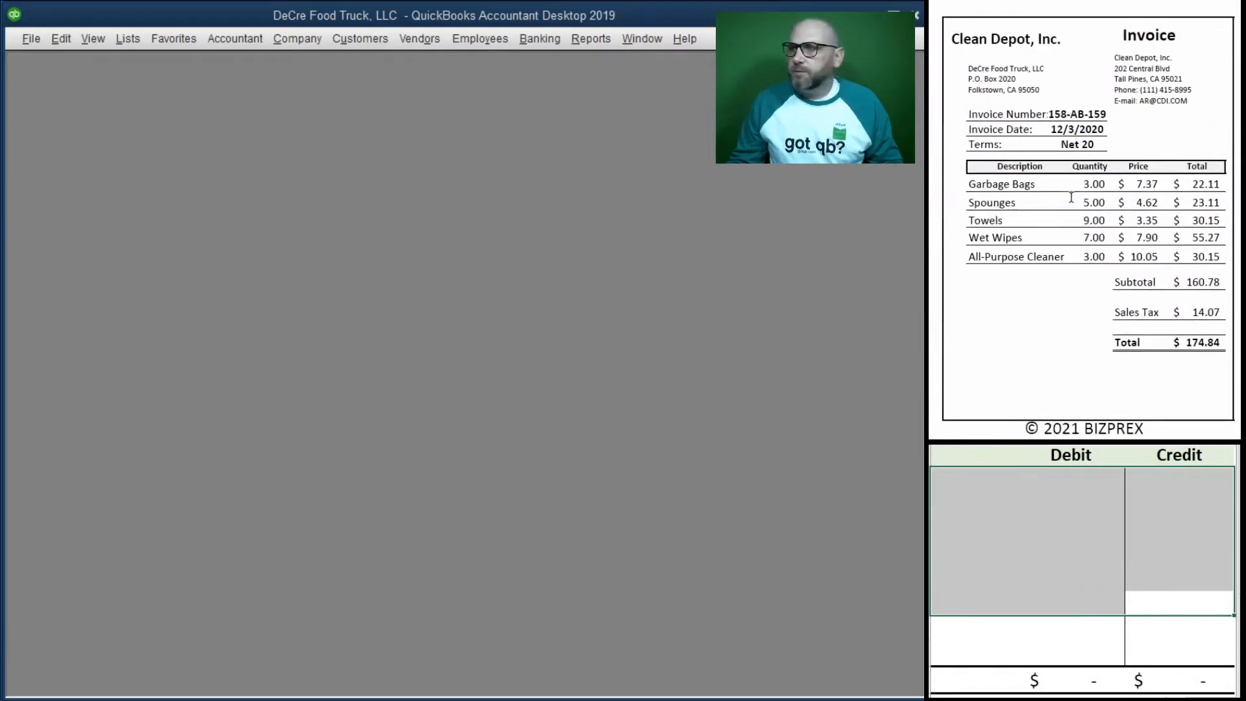
{"action": "left_click", "coordinate": [420, 39]}
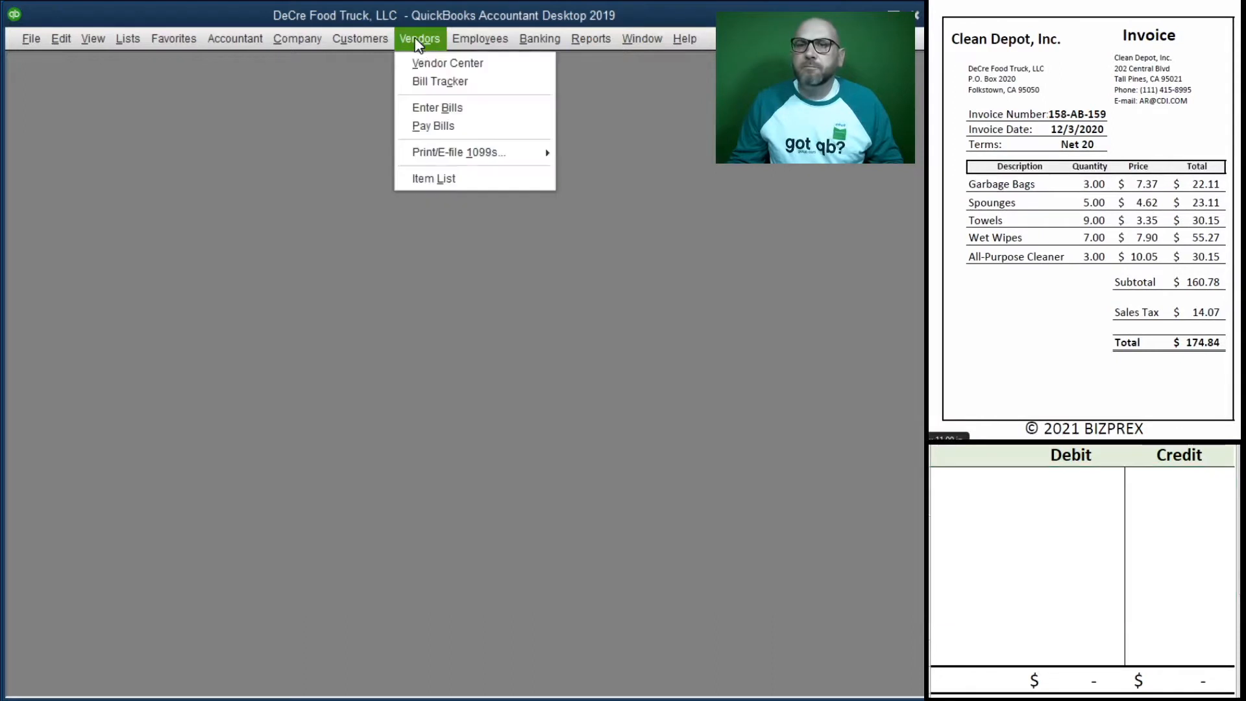
{"action": "left_click", "coordinate": [462, 114]}
{"action": "type", "text": "Clean Depot, Inc."}
{"action": "key", "text": "Tab"}
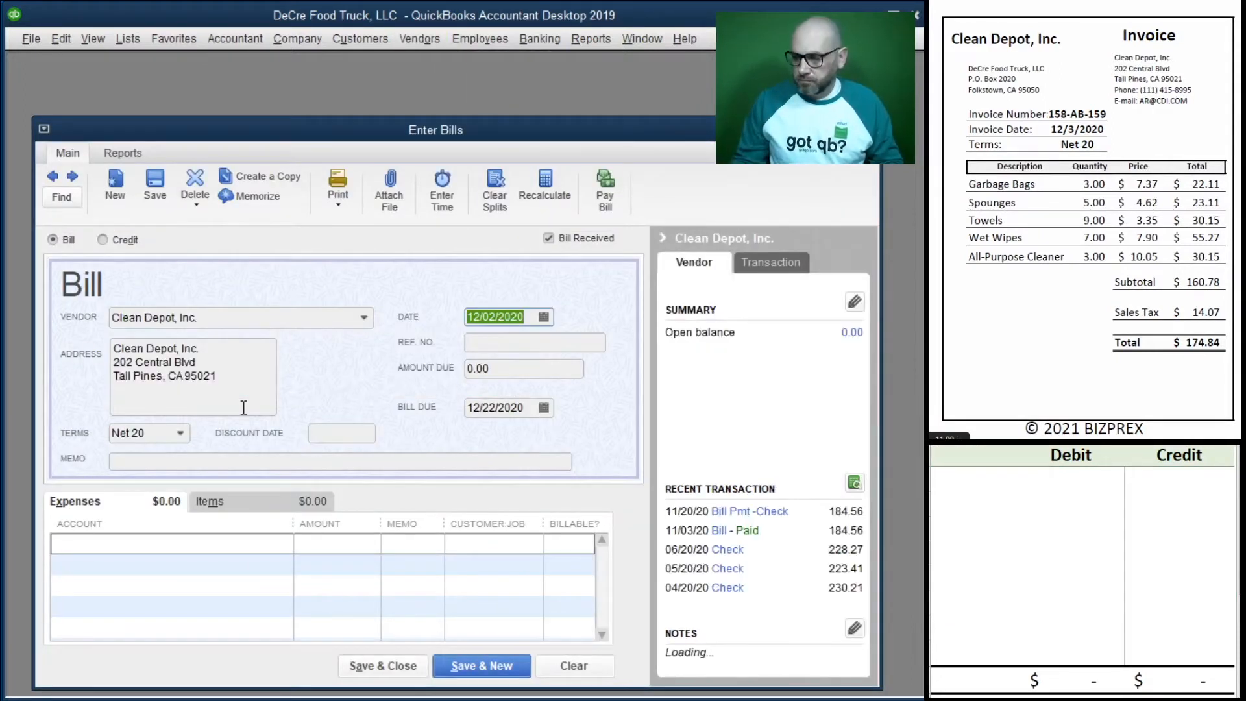
Step: Date the bill 12/03/2020 and enter reference number 158-AB-159 with an amount due of 174.84
{"action": "type", "text": "1"}
{"action": "type", "text": "2/03/2020"}
{"action": "key", "text": "Tab"}
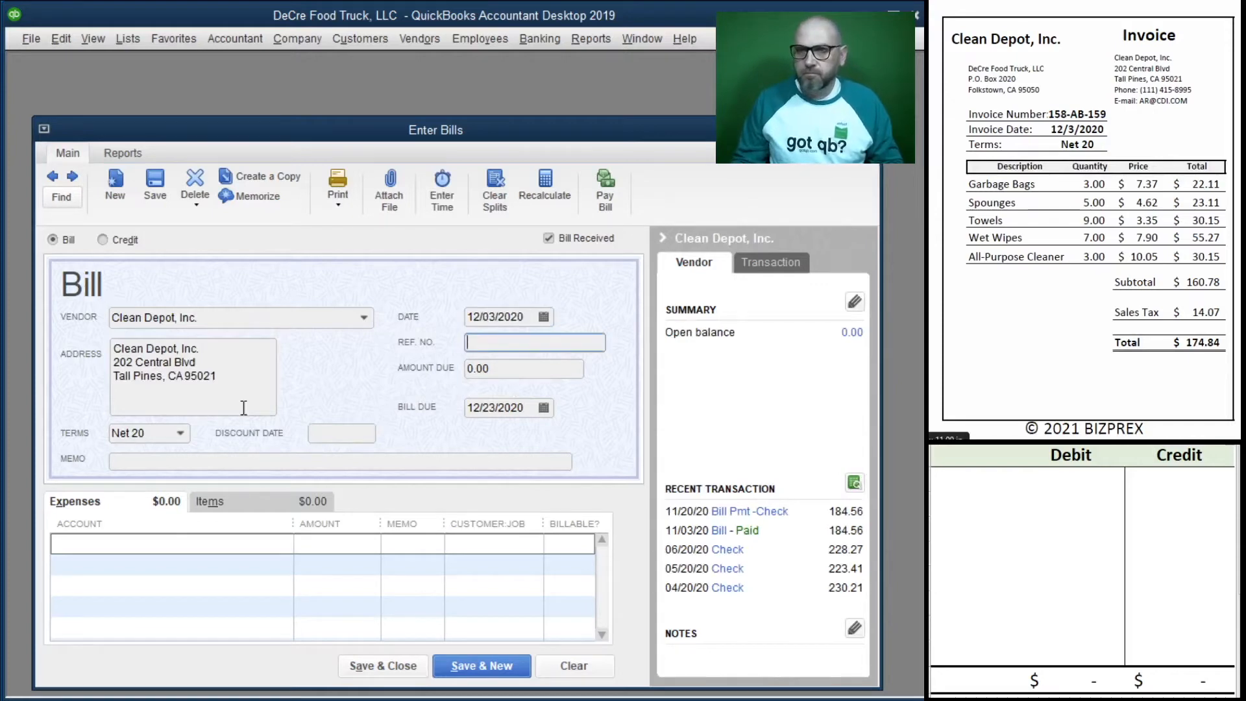
{"action": "type", "text": "158"}
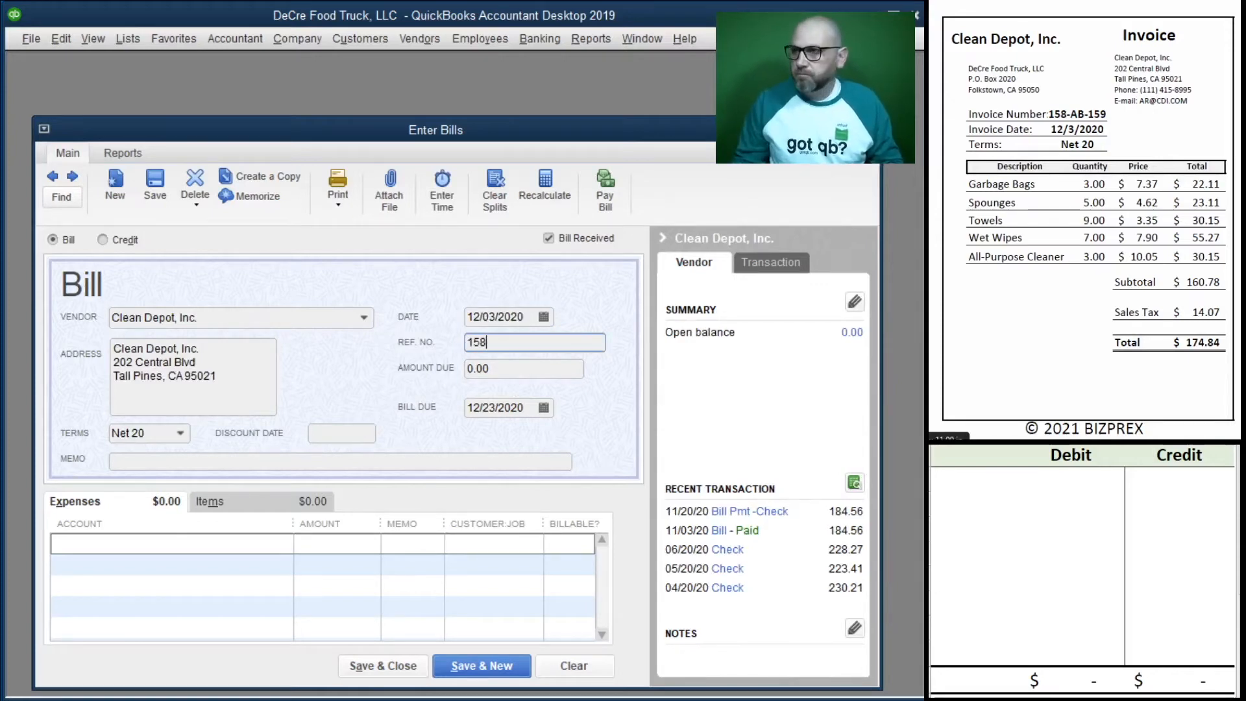
{"action": "type", "text": "-AB-159"}
{"action": "key", "text": "Tab"}
{"action": "type", "text": "1"}
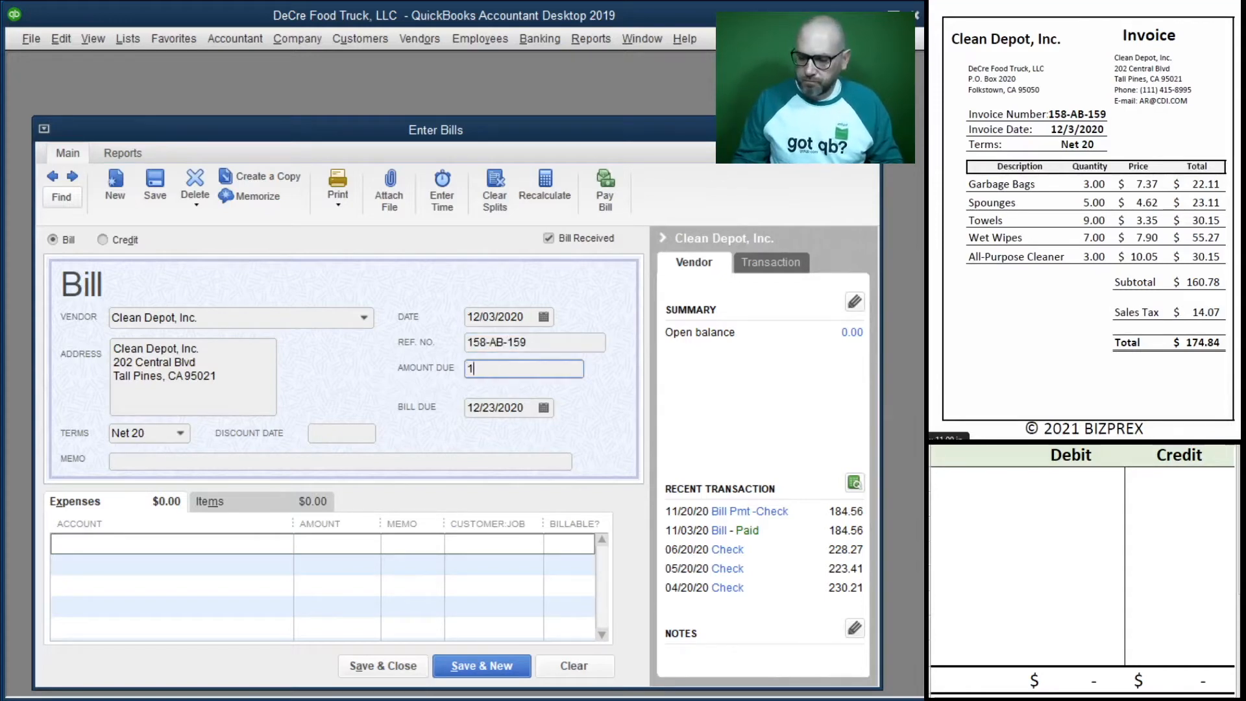
{"action": "type", "text": "74.84"}
{"action": "key", "text": "Tab"}
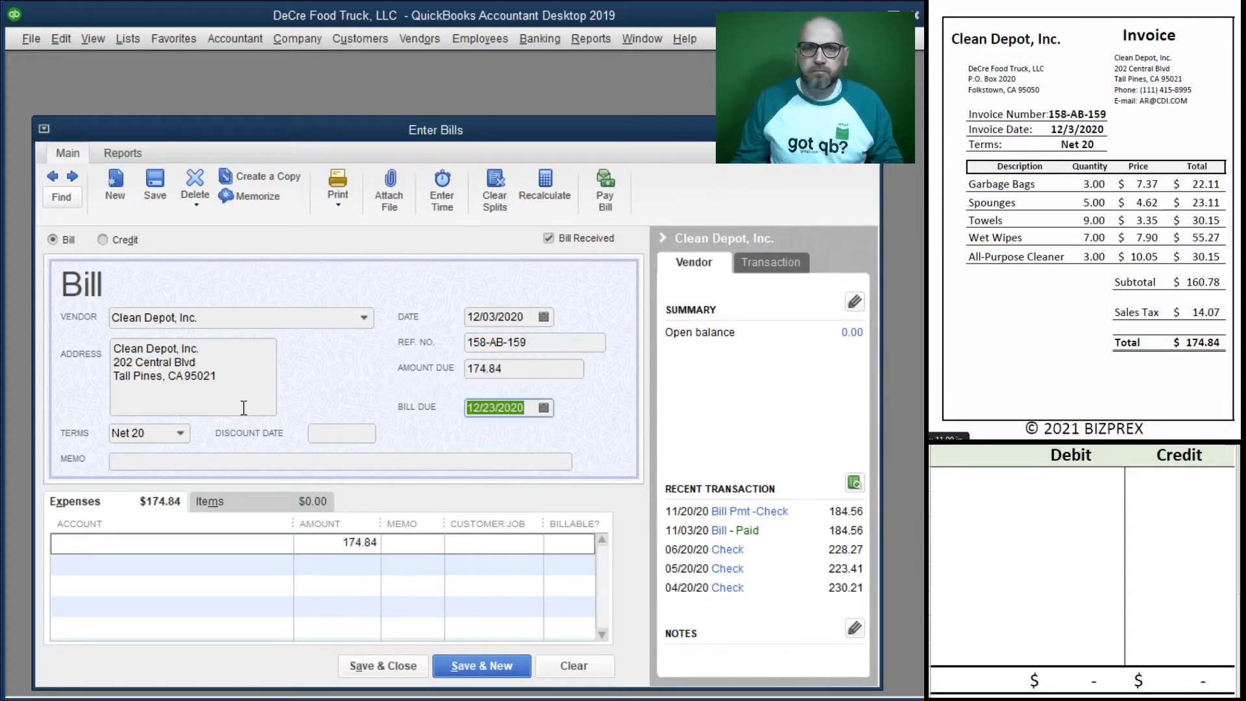
Step: Copy the reference number 158-AB-159 into the bill's memo and the memo of its expense line
{"action": "left_click", "coordinate": [252, 465]}
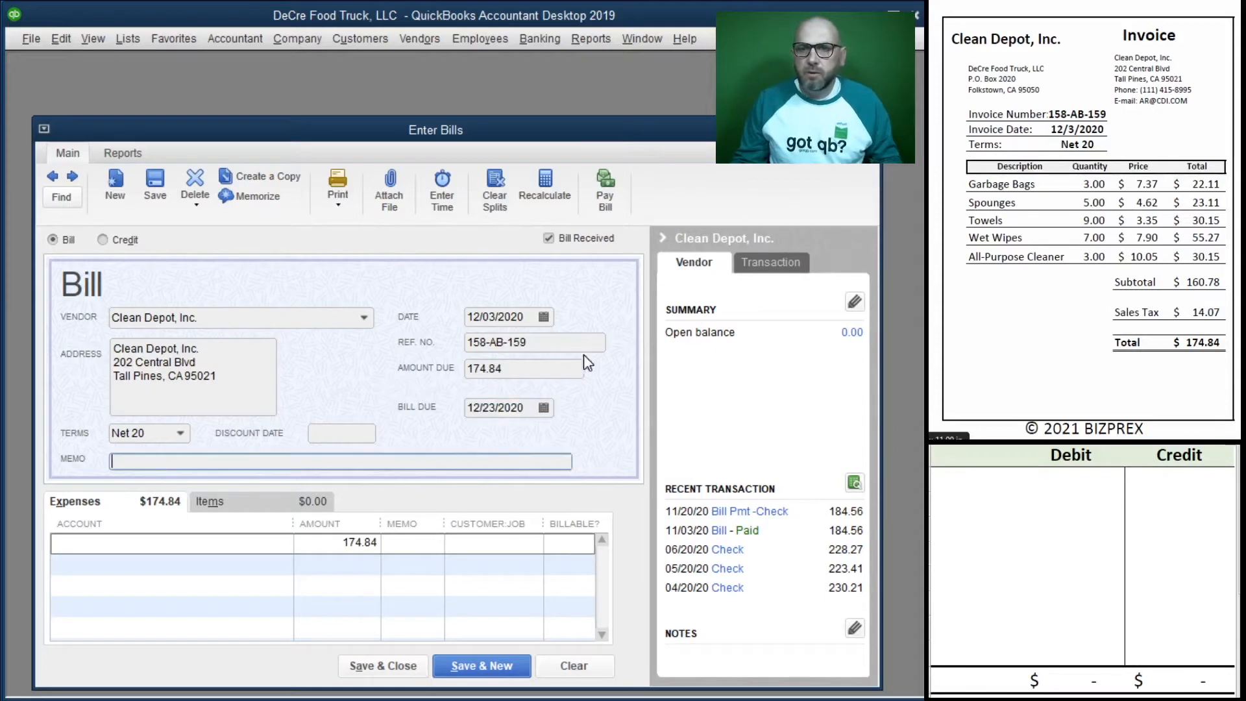
{"action": "left_click", "coordinate": [535, 344]}
{"action": "key", "text": "ctrl+c"}
{"action": "left_click", "coordinate": [243, 465]}
{"action": "key", "text": "ctrl+v"}
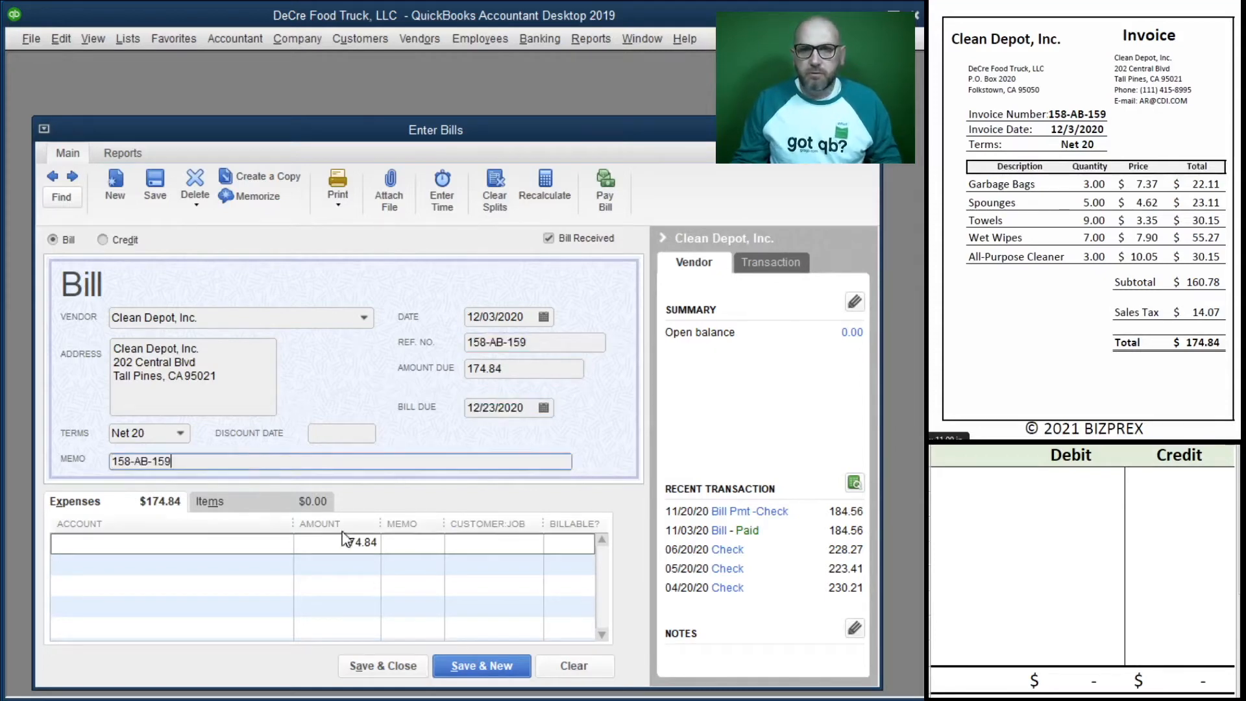
{"action": "left_click", "coordinate": [413, 544]}
{"action": "key", "text": "ctrl+v"}
Step: Assign the 174.84 expense line to account 60400 Cleaning Supplies
{"action": "left_click", "coordinate": [138, 550]}
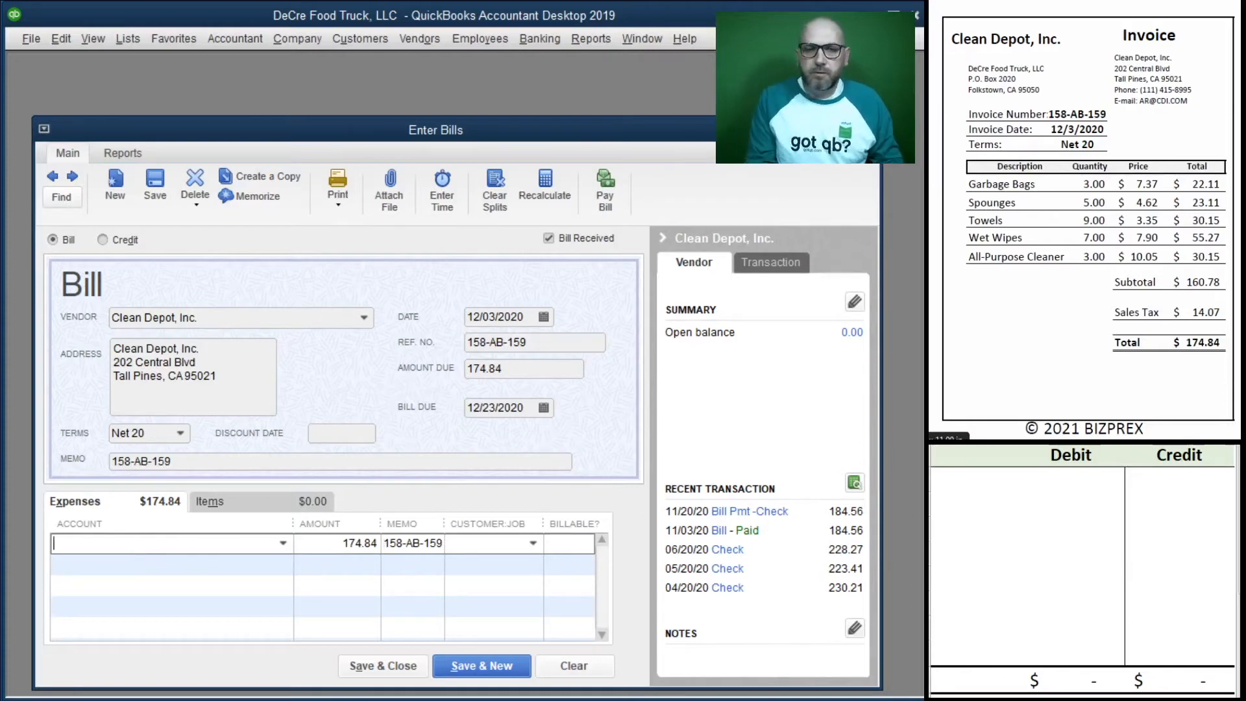
{"action": "type", "text": "clea"}
{"action": "key", "text": "Tab"}
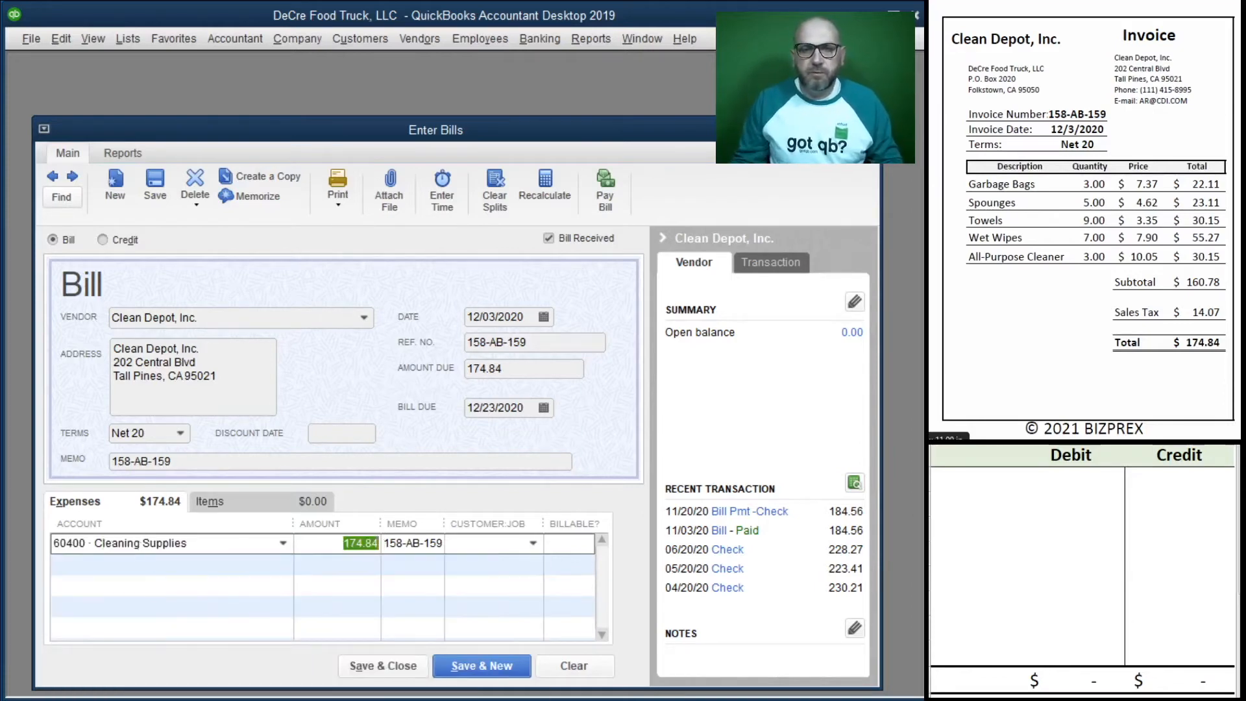
Step: Record a credit of 174.84 to account 20000 in the first row of the debit and credit sheet
{"action": "left_click", "coordinate": [971, 482]}
{"action": "type", "text": "20000"}
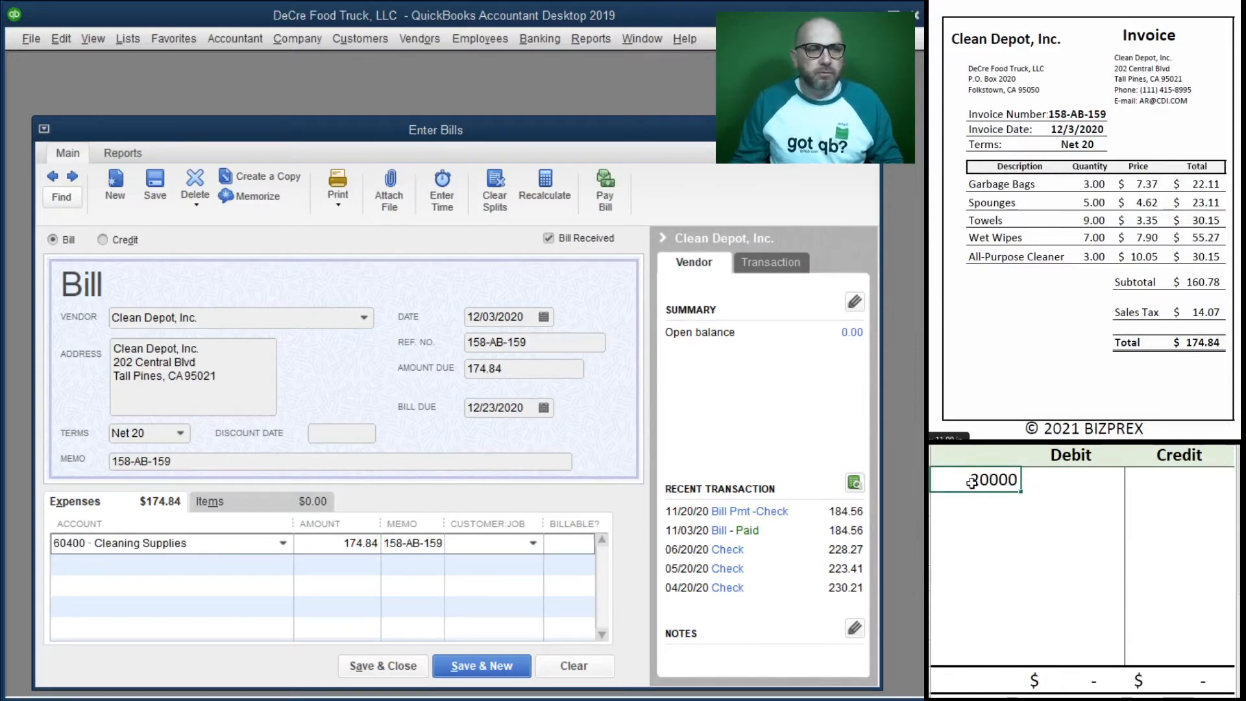
{"action": "key", "text": "Tab"}
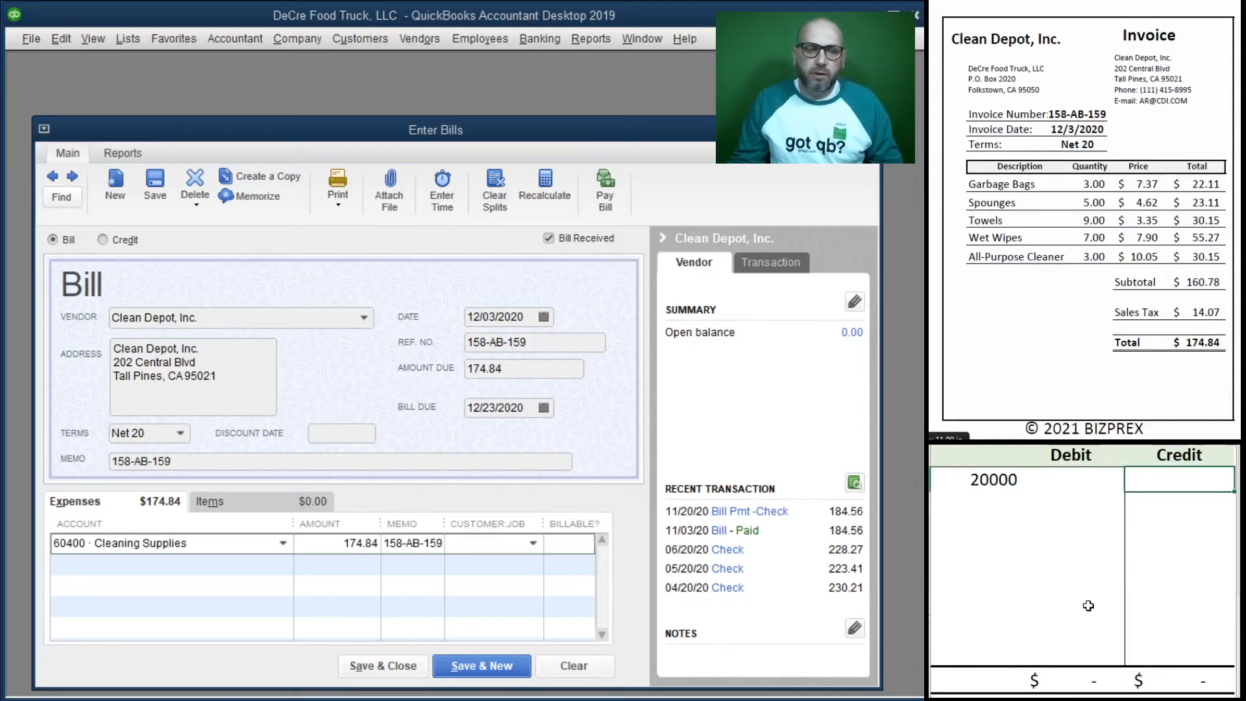
{"action": "type", "text": "174.84"}
{"action": "key", "text": "Return"}
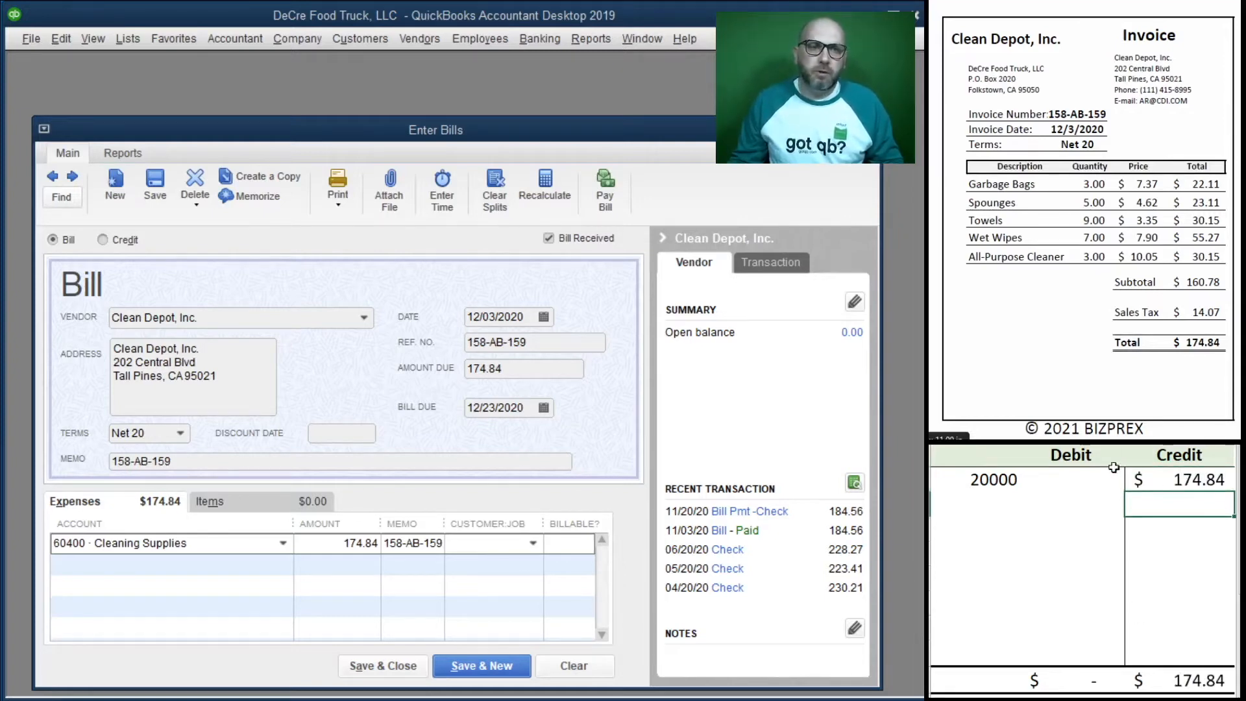
Step: Record a debit of 147.84 to account 60400 in the sheet's second row
{"action": "left_click", "coordinate": [977, 505]}
{"action": "type", "text": "60400"}
{"action": "key", "text": "Tab"}
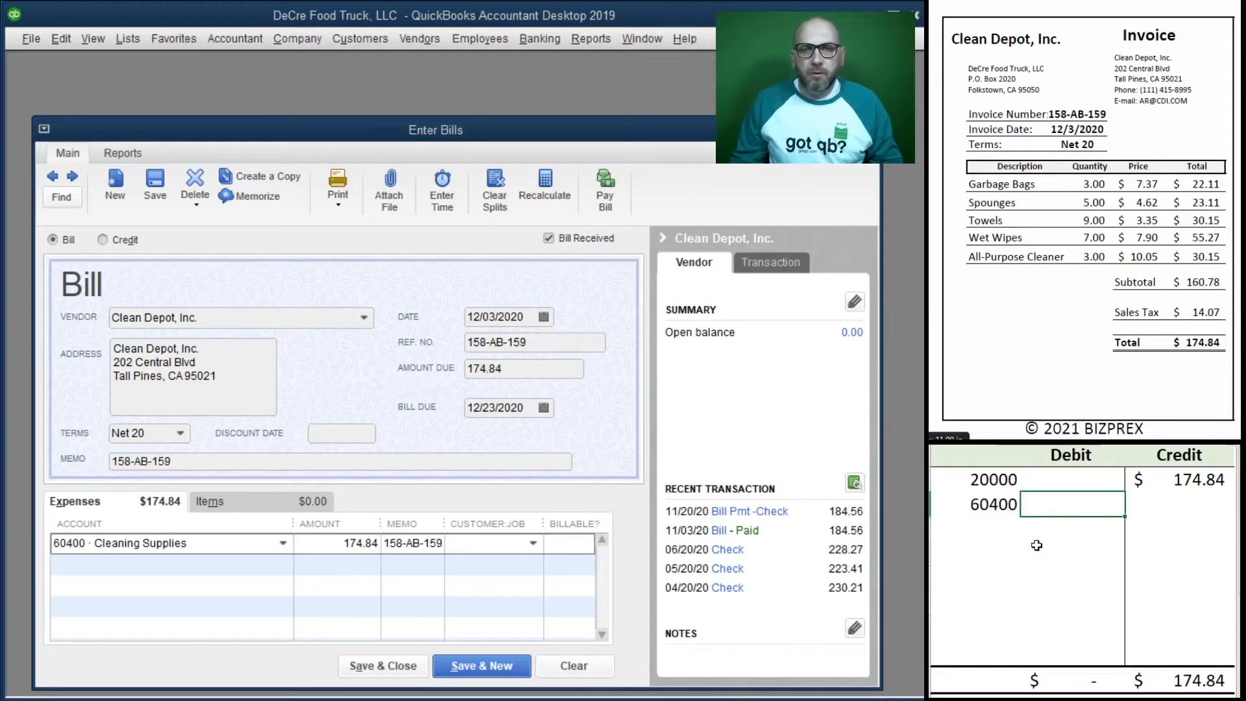
{"action": "type", "text": "147.84"}
{"action": "key", "text": "Return"}
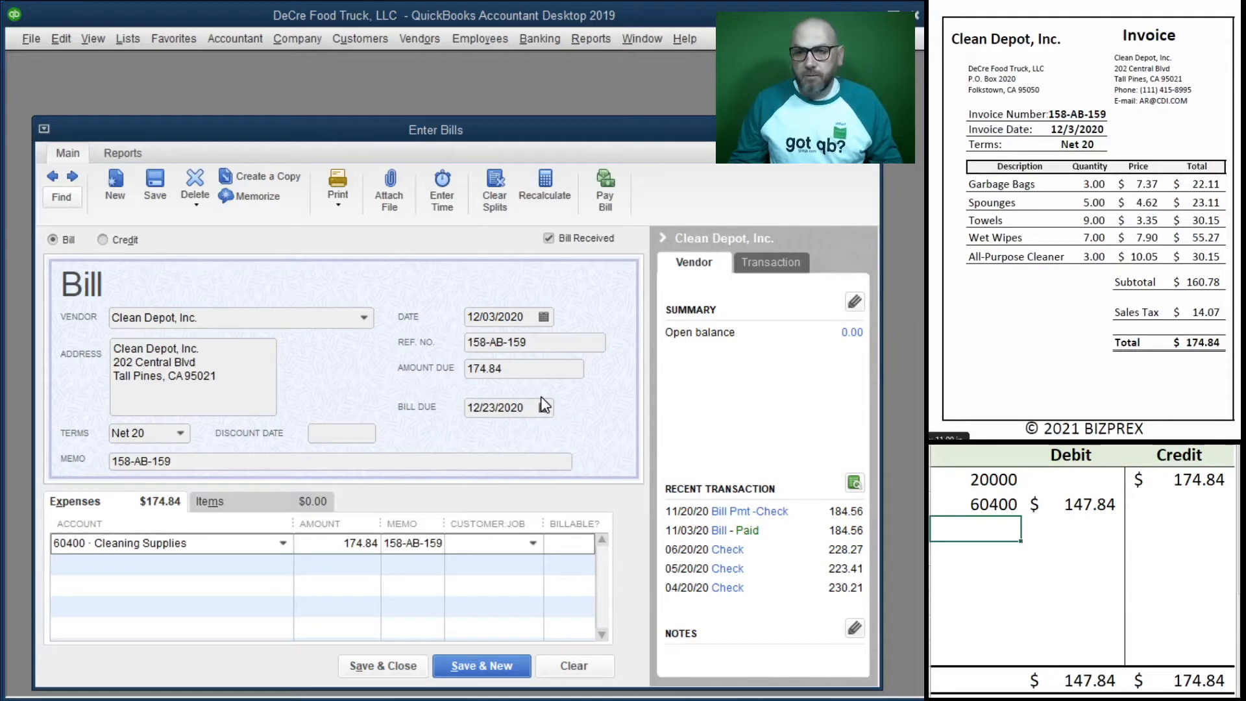
Step: Clear both entries from the debit and credit sheet, and save and close the Clean Depot bill
{"action": "left_click_drag", "start_coordinate": [1207, 505], "coordinate": [980, 480]}
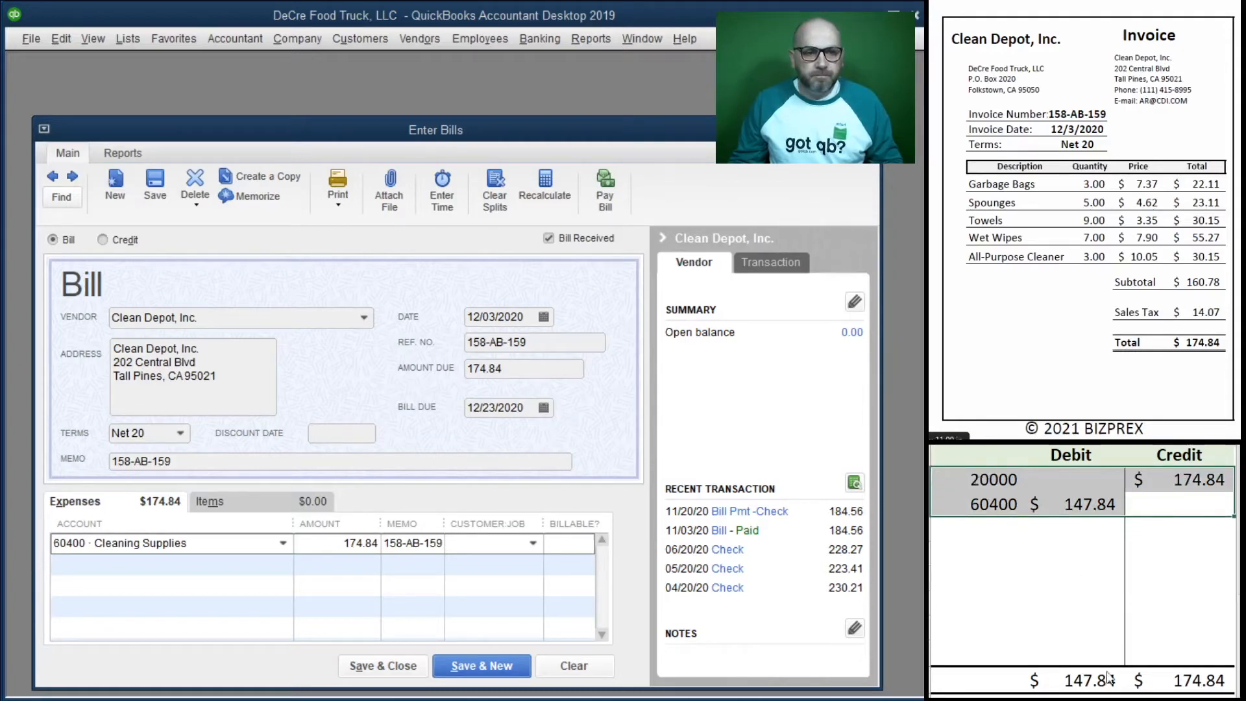
{"action": "key", "text": "Delete"}
{"action": "left_click", "coordinate": [391, 671]}
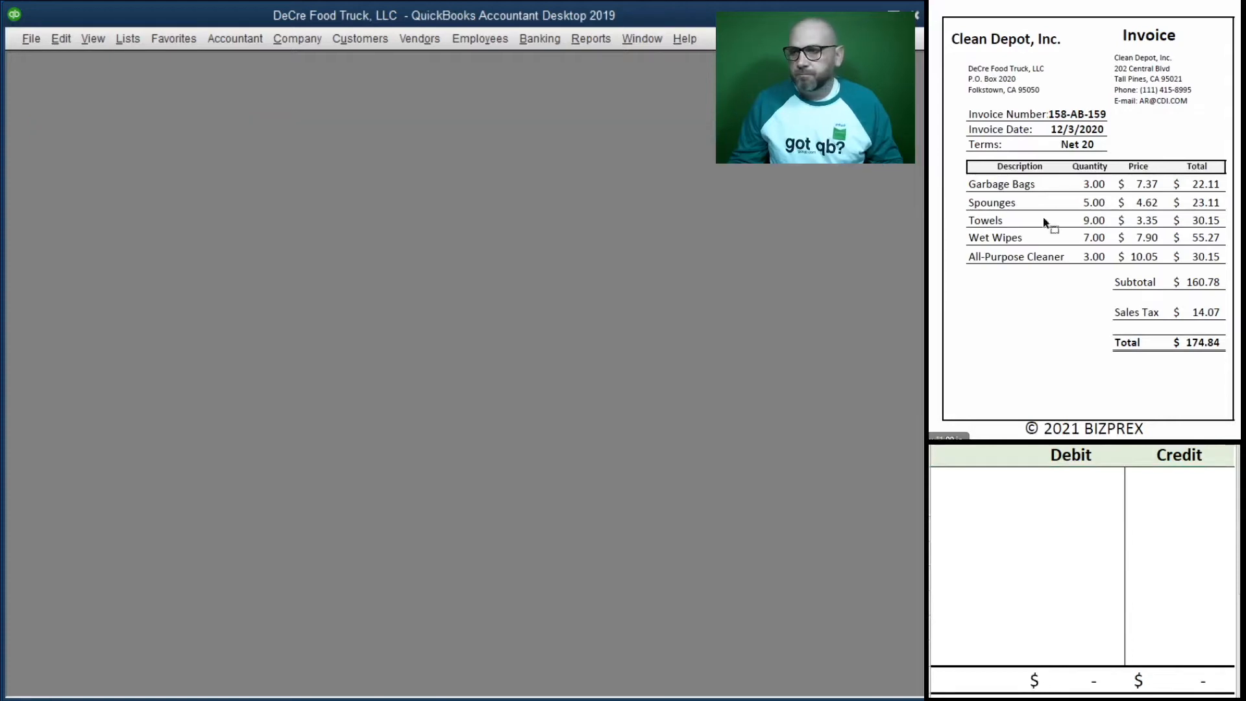
Step: Bring up the Bank of Lakes deposit receipt and start a new deposit to the BOL bank account dated 12/05/2020
{"action": "scroll", "coordinate": [1086, 227], "scroll_direction": "down", "scroll_amount": 12}
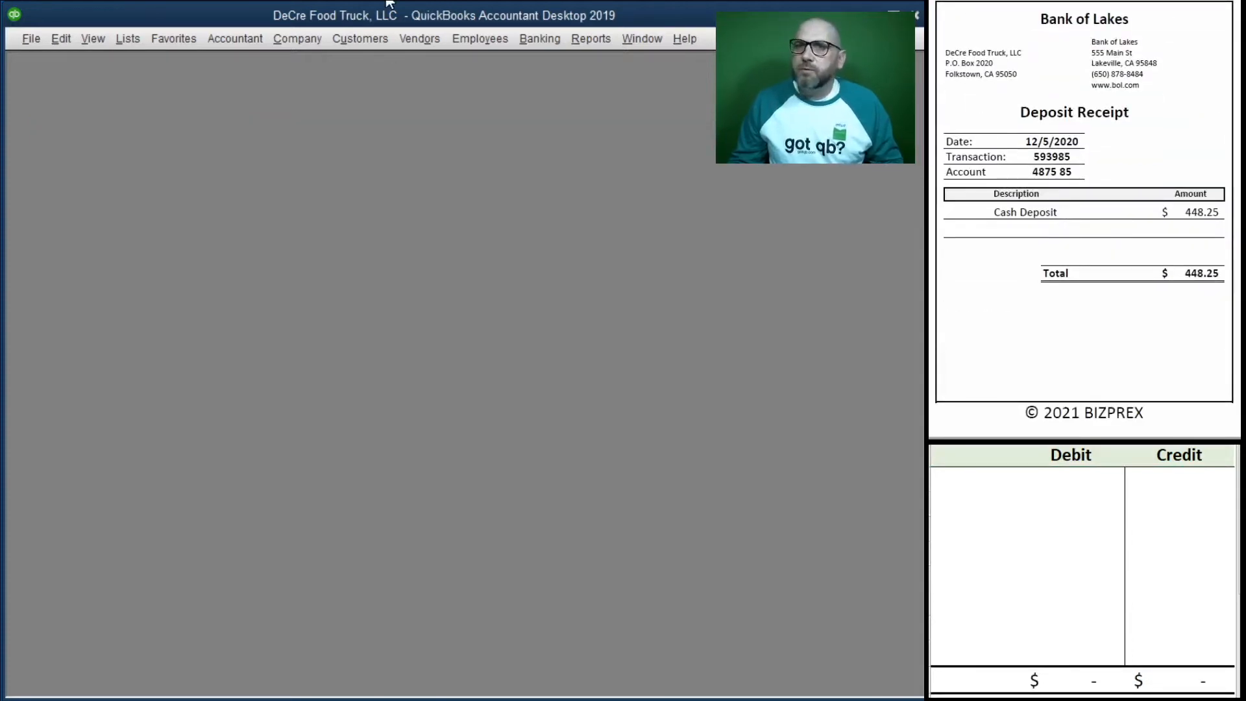
{"action": "left_click", "coordinate": [537, 39]}
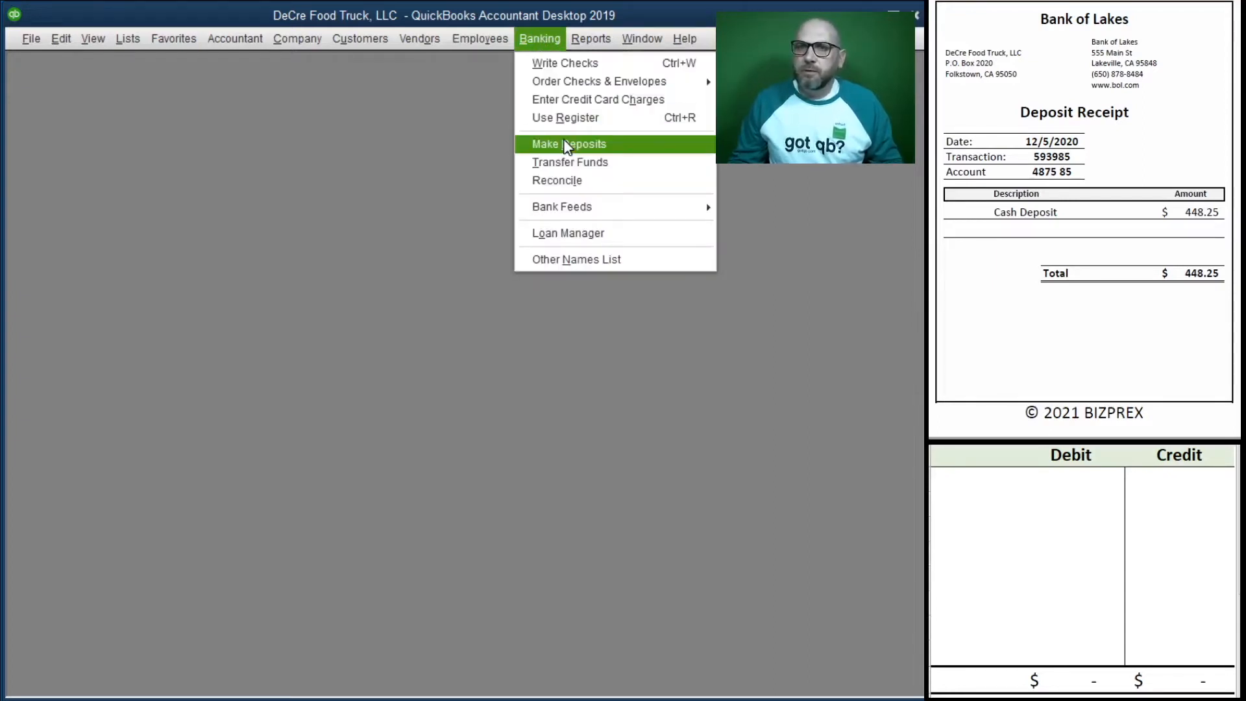
{"action": "left_click", "coordinate": [582, 149]}
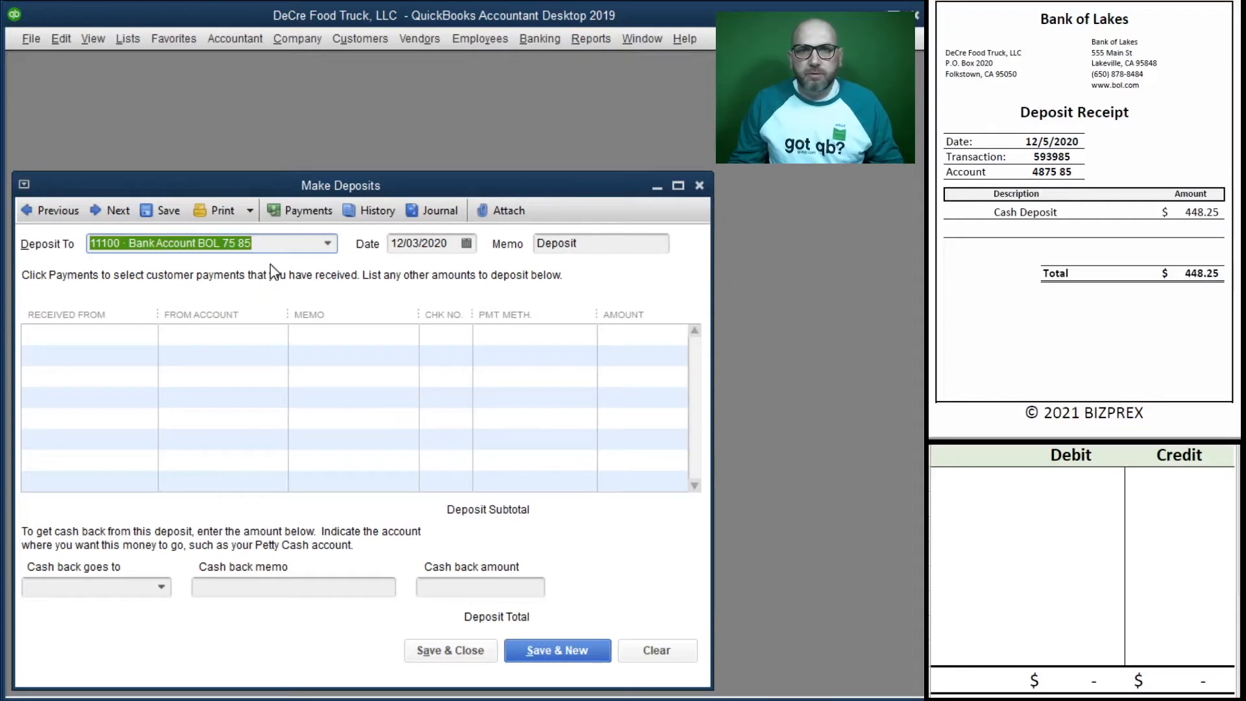
{"action": "key", "text": "Tab"}
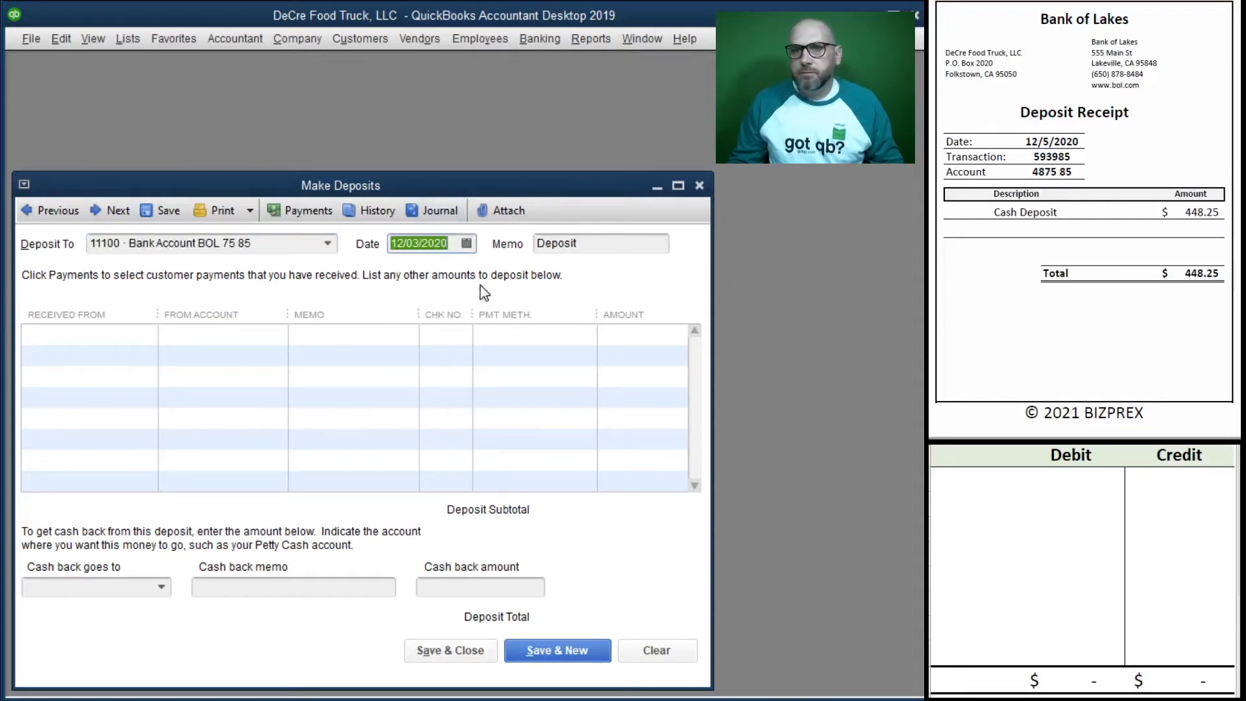
{"action": "type", "text": "12/05/20"}
{"action": "key", "text": "Tab"}
{"action": "key", "text": "Tab"}
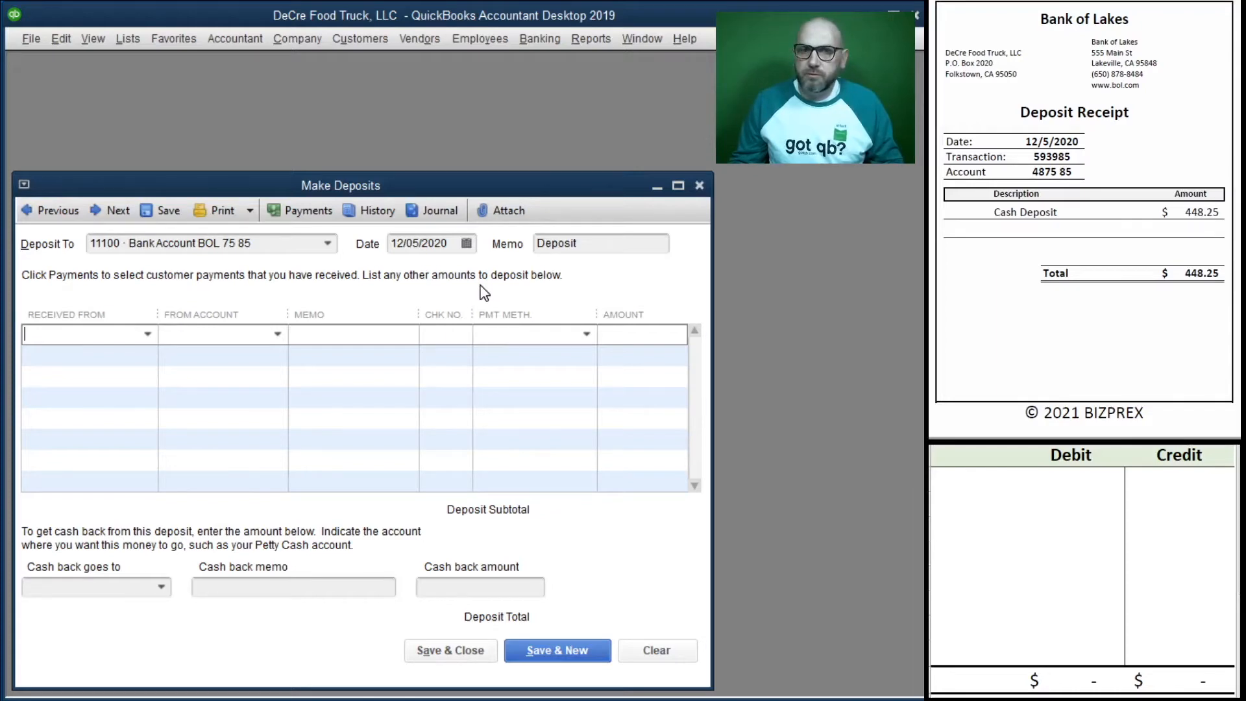
Step: Fill the deposit's first line with Customers as the source, account 41100 Sales and the memo Cash Sales
{"action": "type", "text": "Customers"}
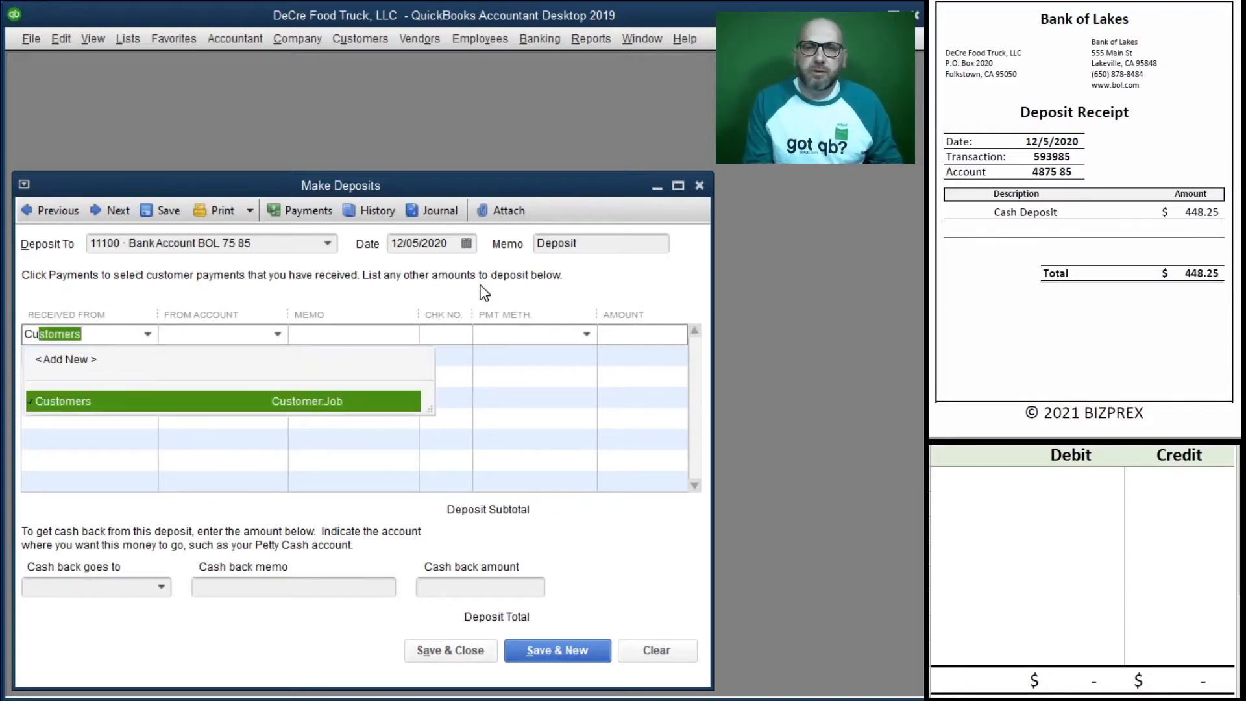
{"action": "key", "text": "Tab"}
{"action": "type", "text": "Sal"}
{"action": "key", "text": "Tab"}
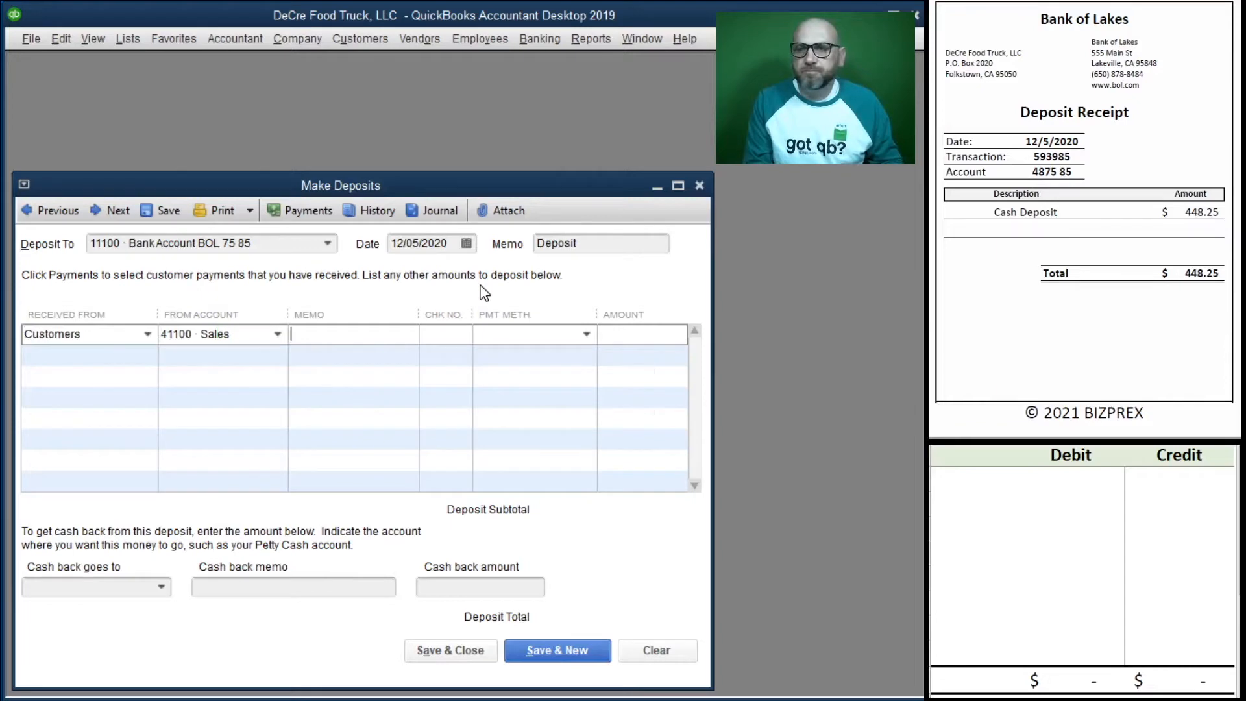
{"action": "type", "text": "5"}
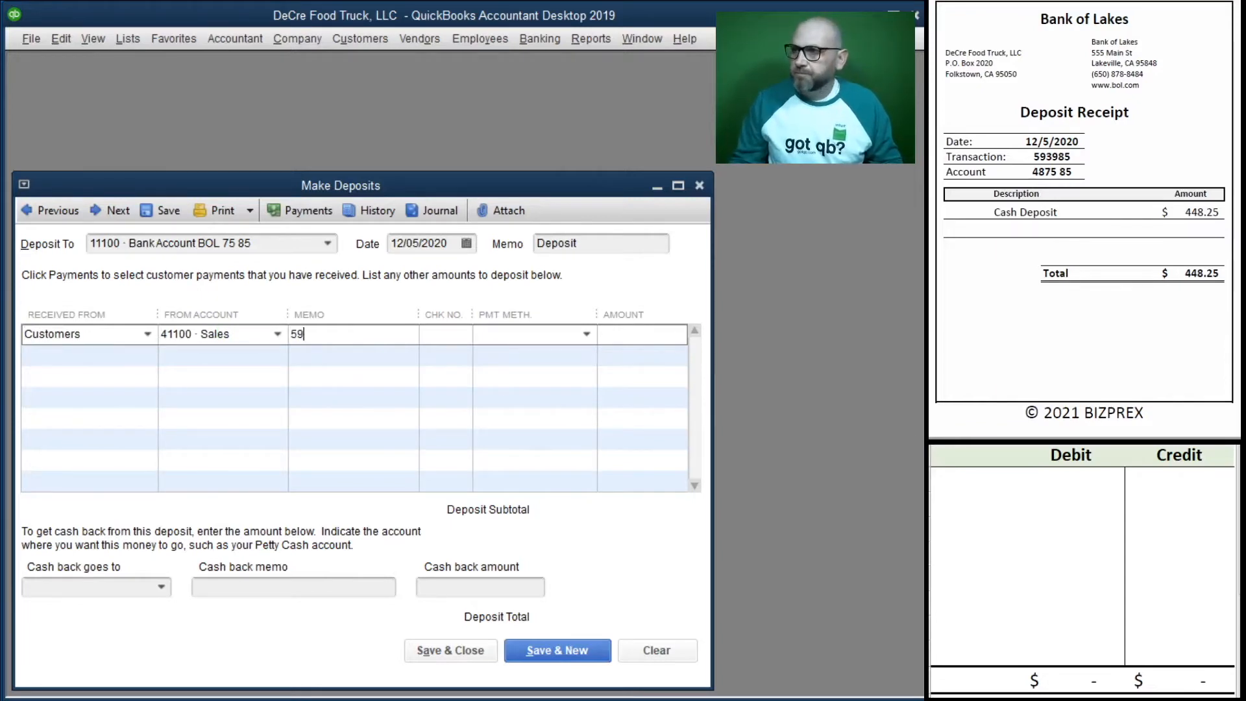
{"action": "type", "text": "9"}
{"action": "key", "text": "BackSpace"}
{"action": "key", "text": "BackSpace"}
{"action": "type", "text": "Cash Sales"}
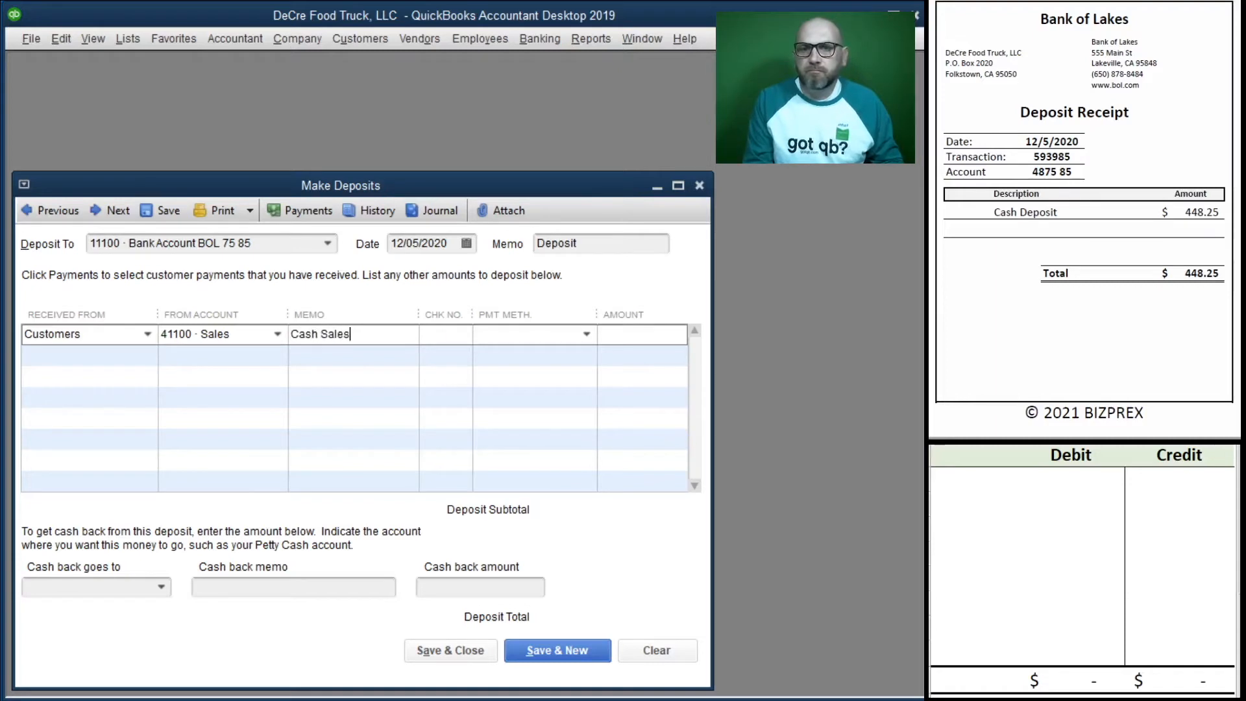
Step: Set the deposit line's payment method to Cash and its amount to 448.25
{"action": "type", "text": "Cash"}
{"action": "key", "text": "Tab"}
{"action": "type", "text": "448.25"}
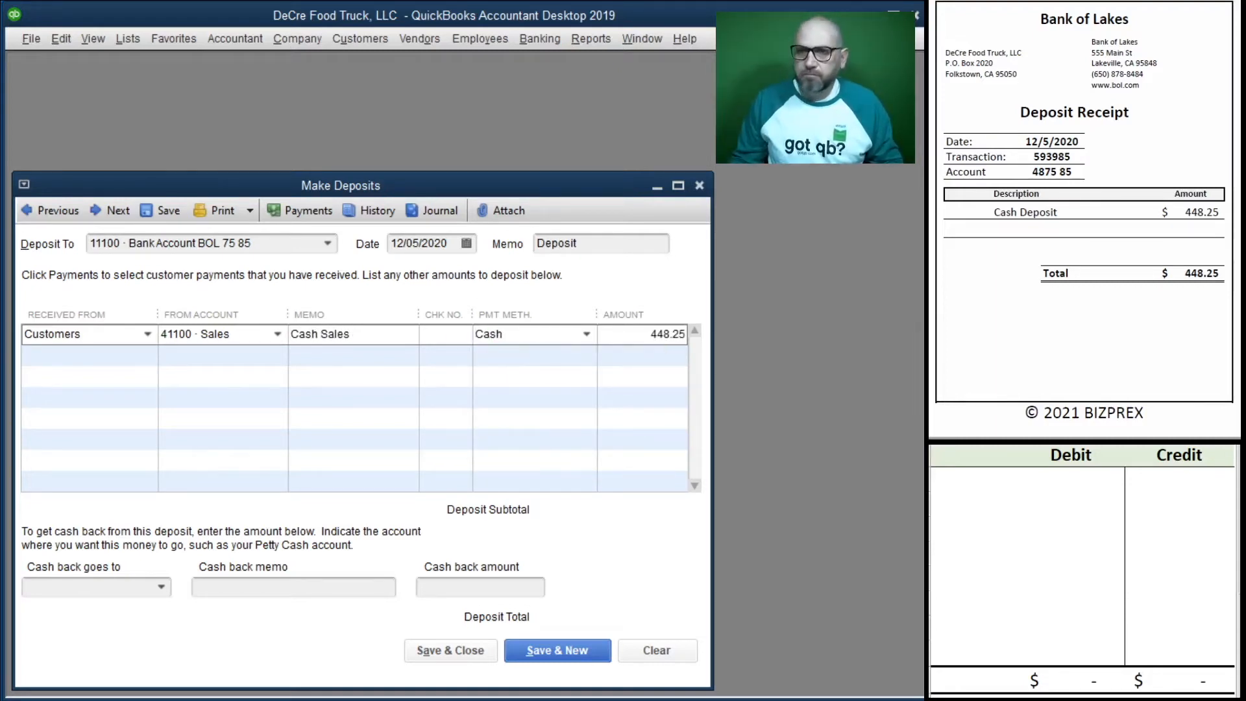
{"action": "key", "text": "Tab"}
Step: Record a debit of 448.25 to account 11100 in the first row of the debit and credit sheet
{"action": "left_click", "coordinate": [967, 476]}
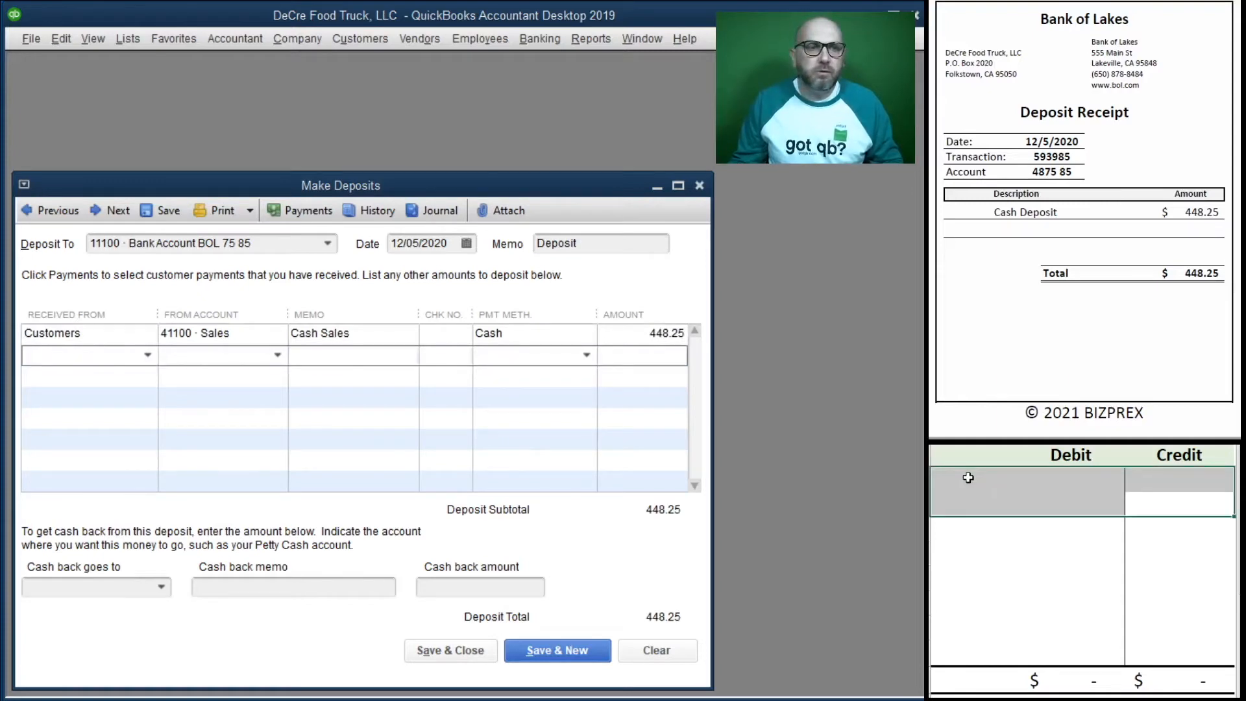
{"action": "type", "text": "11100"}
{"action": "key", "text": "Tab"}
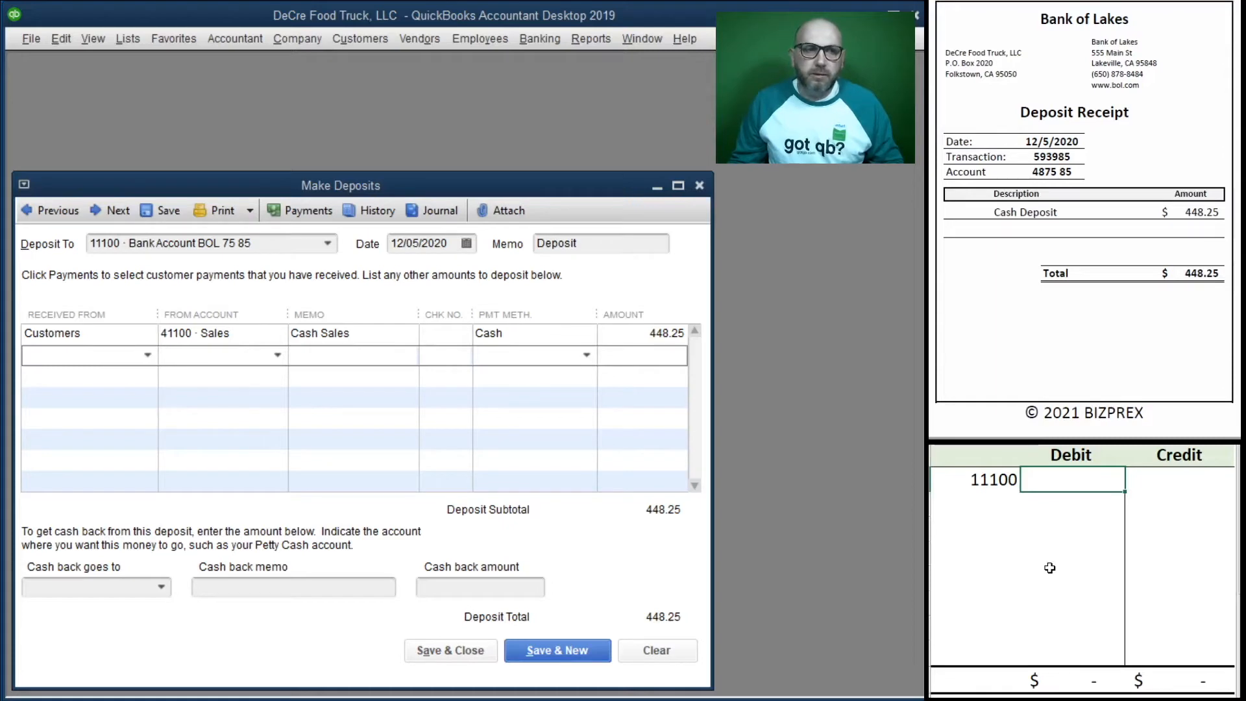
{"action": "type", "text": "48.25"}
{"action": "key", "text": "Return"}
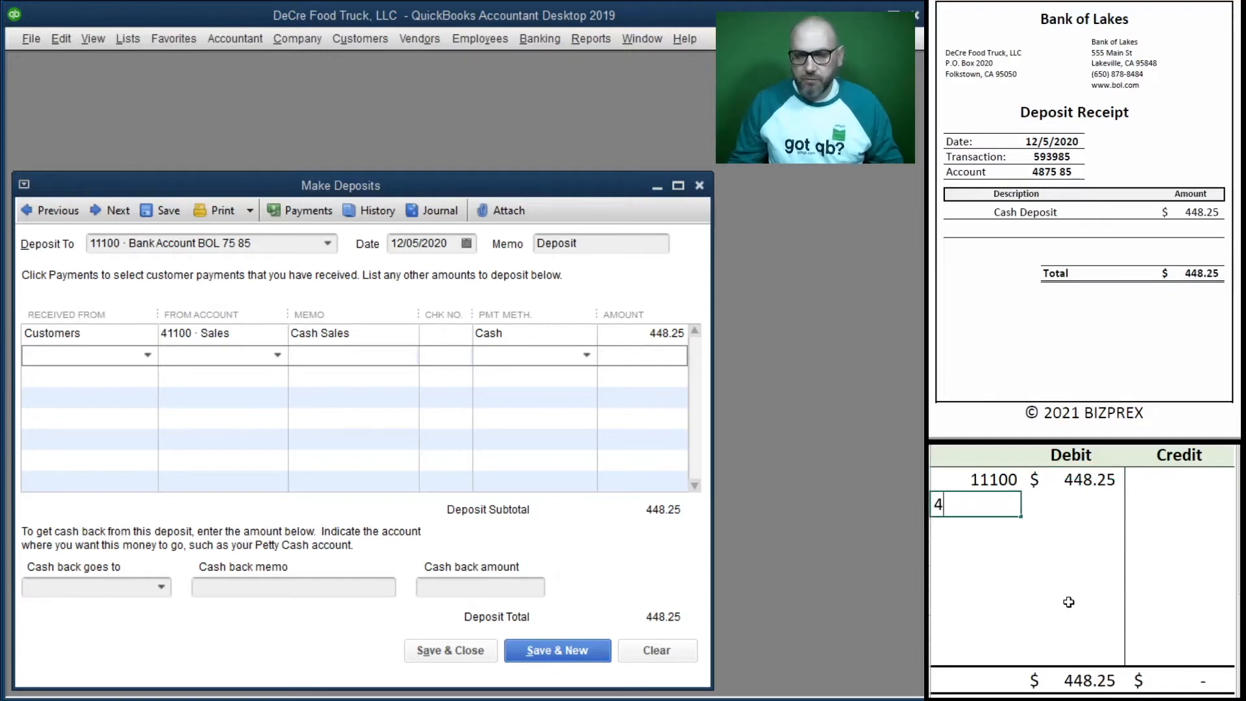
Step: Record a credit of 448.25 to account 41100 in the sheet's second row
{"action": "type", "text": "41100"}
{"action": "key", "text": "Tab"}
{"action": "key", "text": "Tab"}
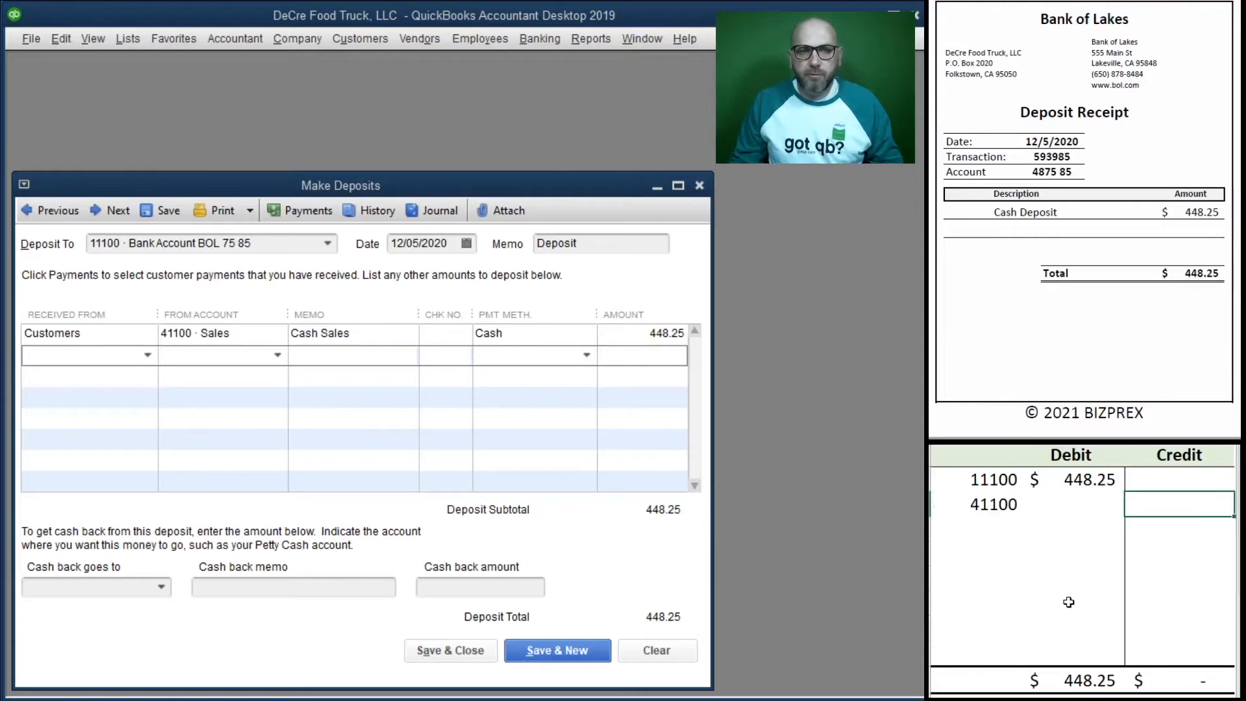
{"action": "type", "text": "448.25"}
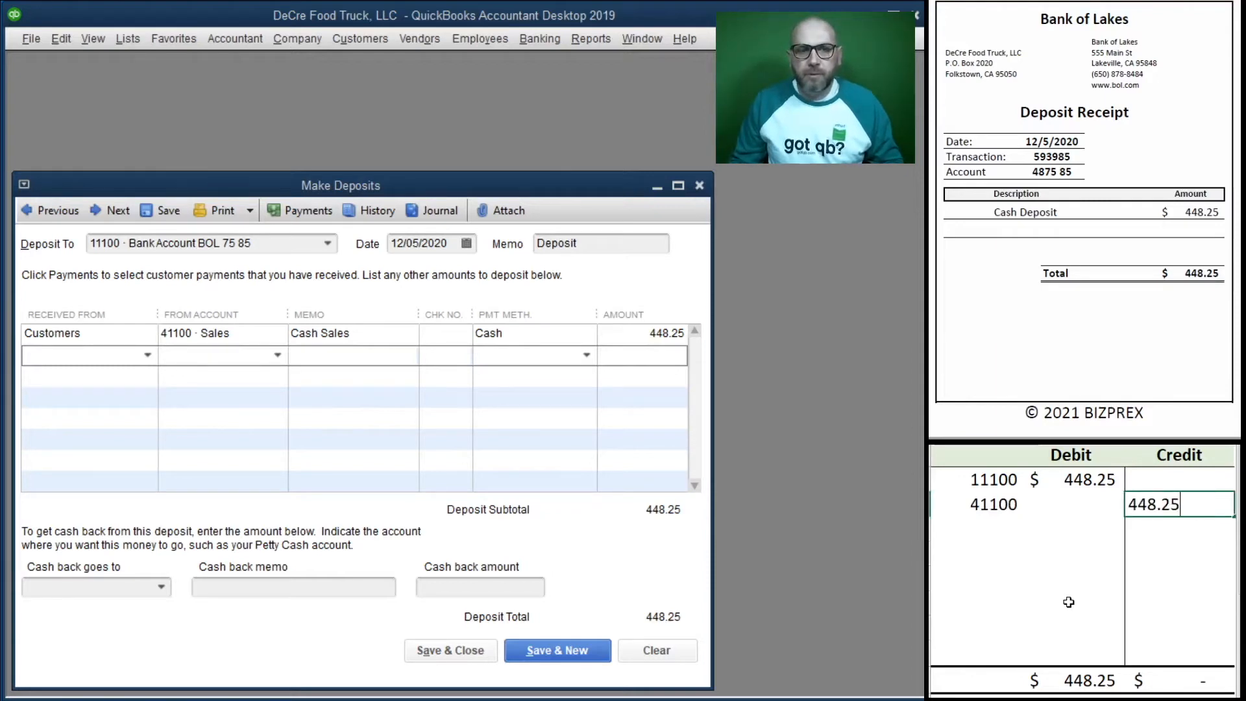
{"action": "key", "text": "Return"}
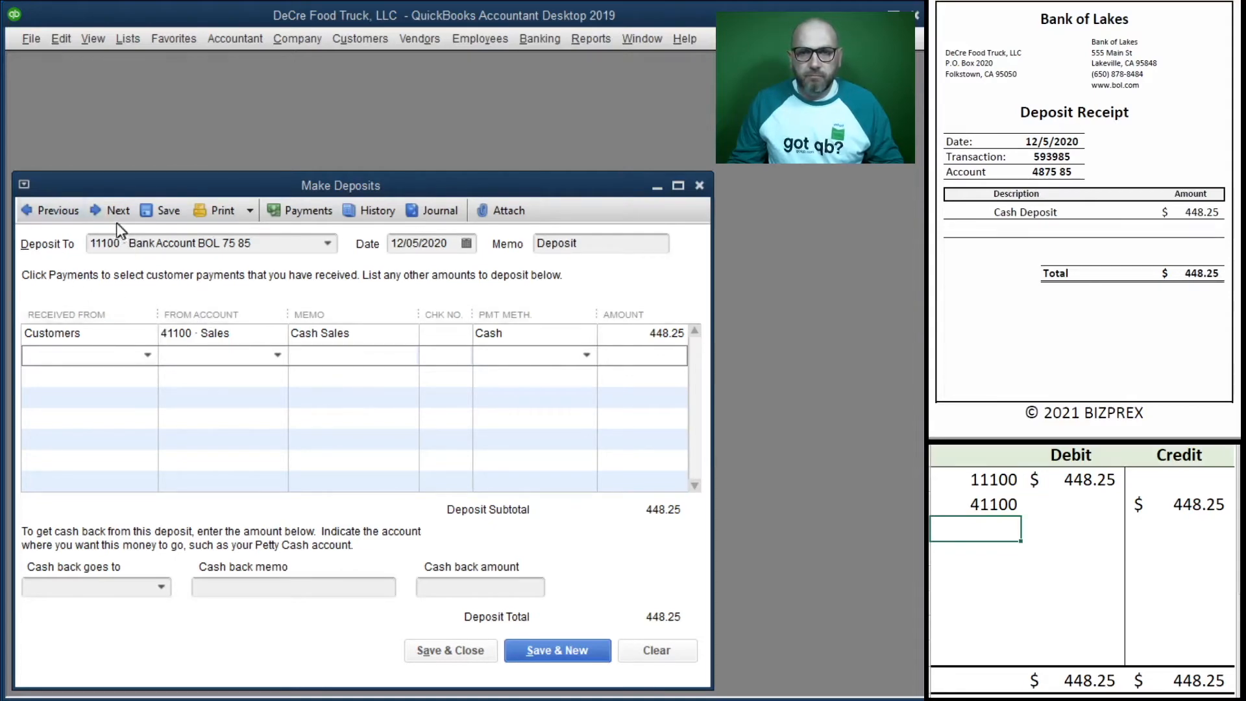
Step: Save and close the deposit, and clear both entries from the debit and credit sheet
{"action": "left_click", "coordinate": [429, 650]}
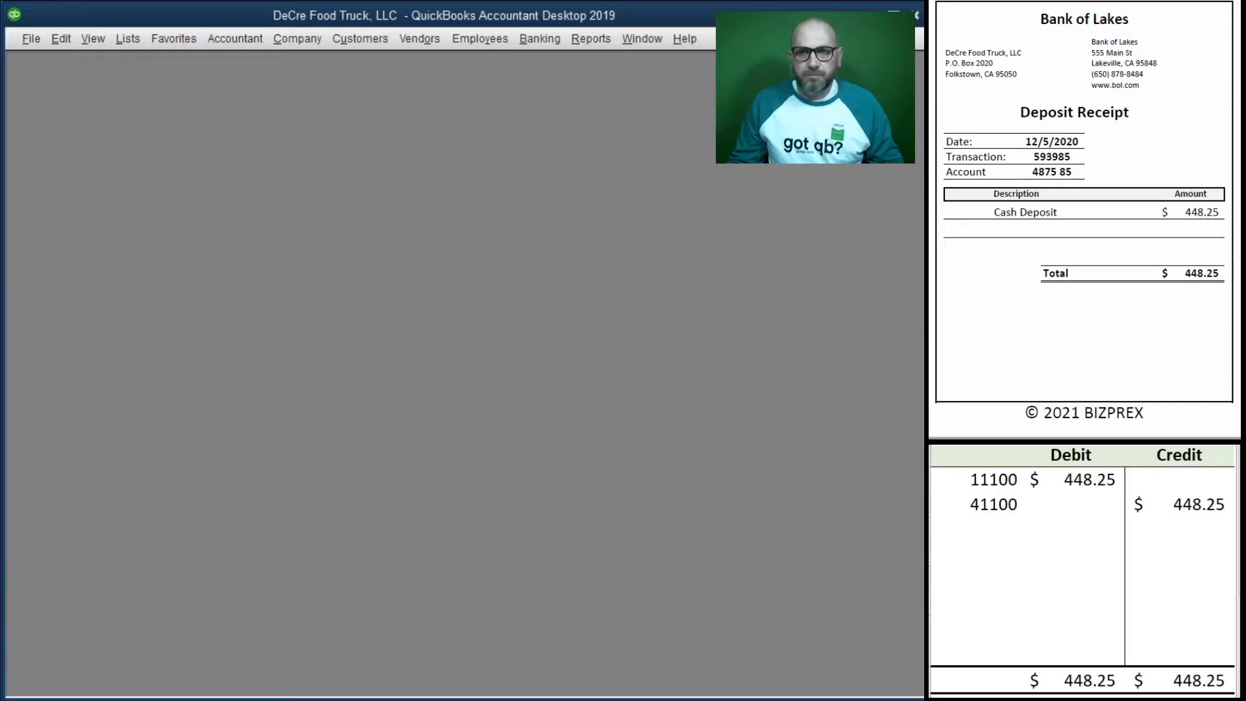
{"action": "left_click_drag", "start_coordinate": [1172, 530], "coordinate": [959, 487]}
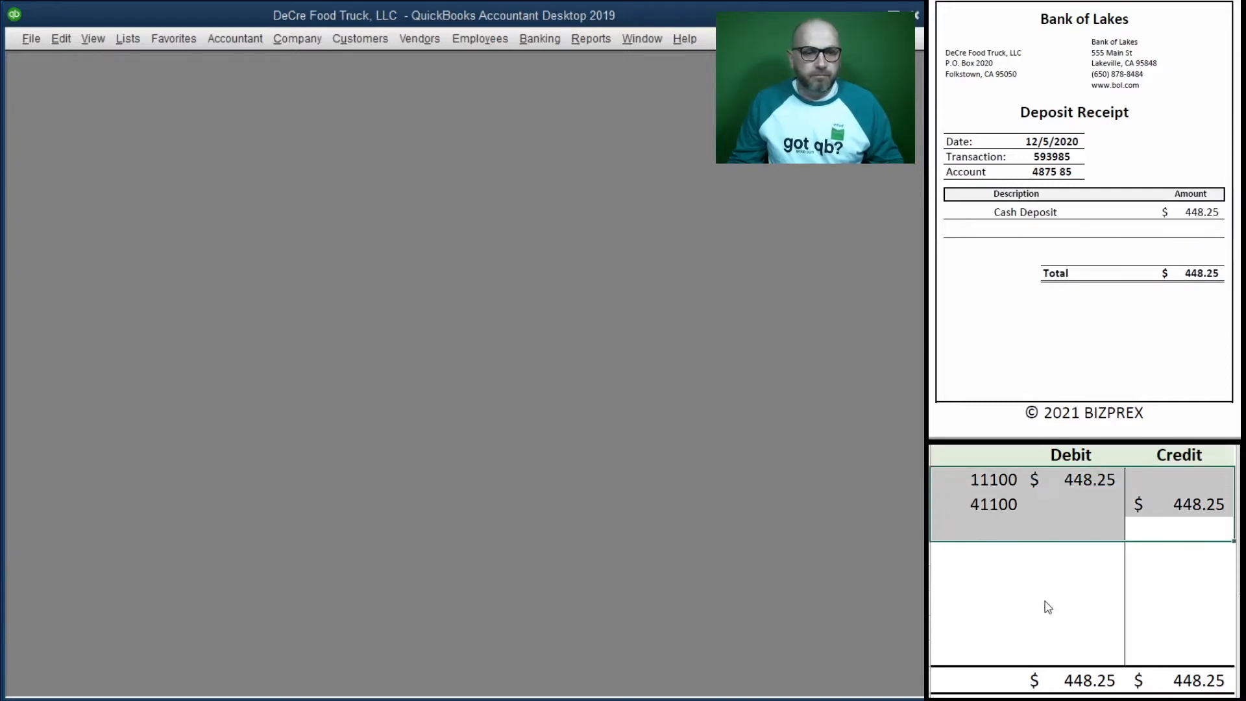
{"action": "key", "text": "Delete"}
Step: Bring up the Food Traders invoice and start a new bill for the vendor Food Traders, Inc
{"action": "scroll", "coordinate": [1026, 255], "scroll_direction": "down", "scroll_amount": 8}
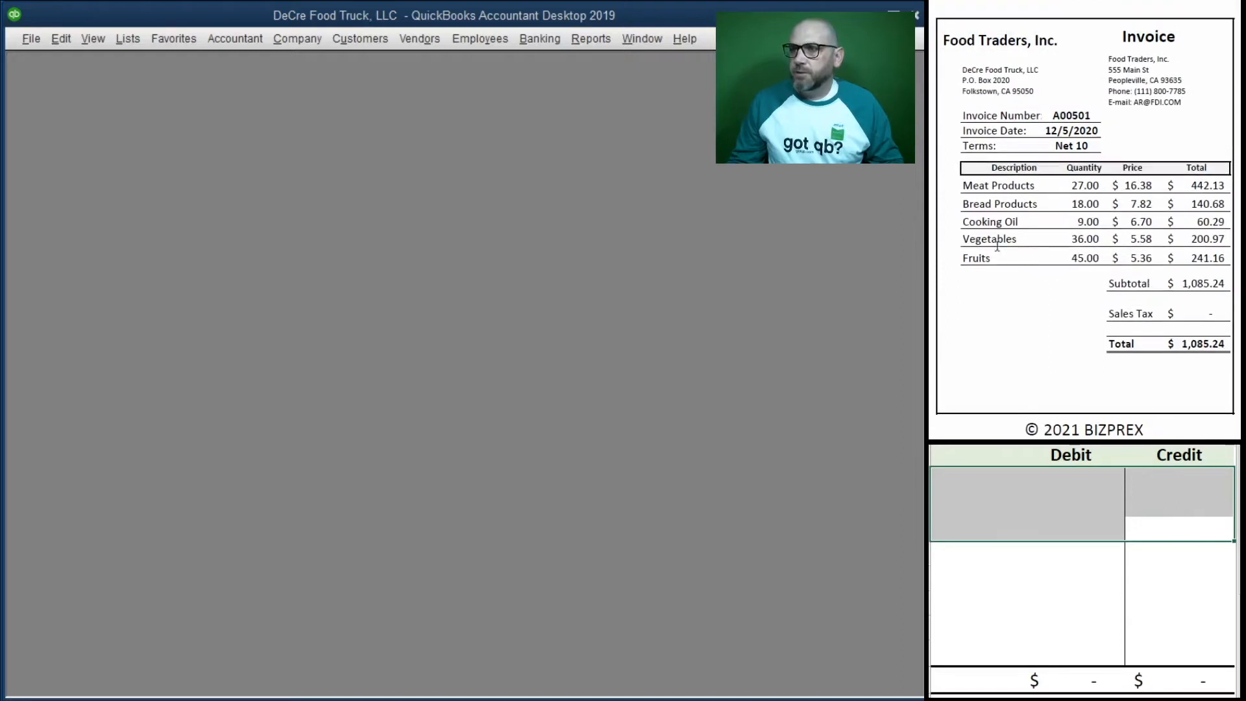
{"action": "left_click", "coordinate": [422, 40]}
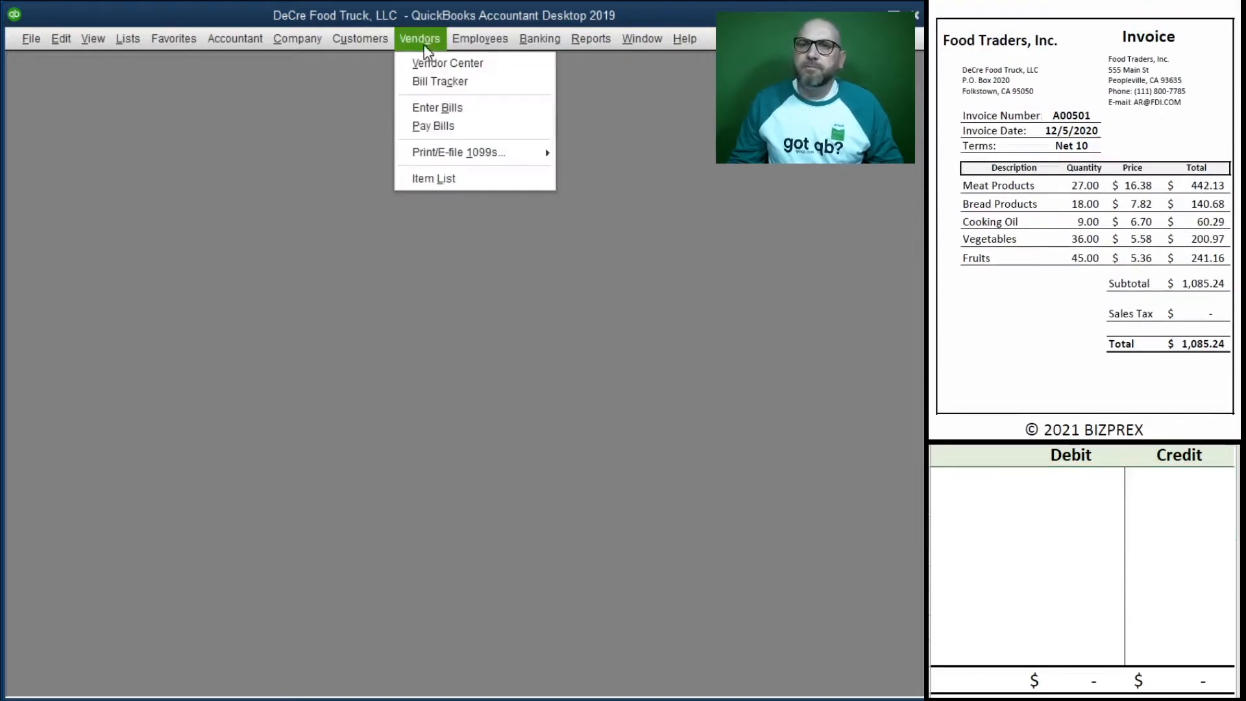
{"action": "left_click", "coordinate": [490, 108]}
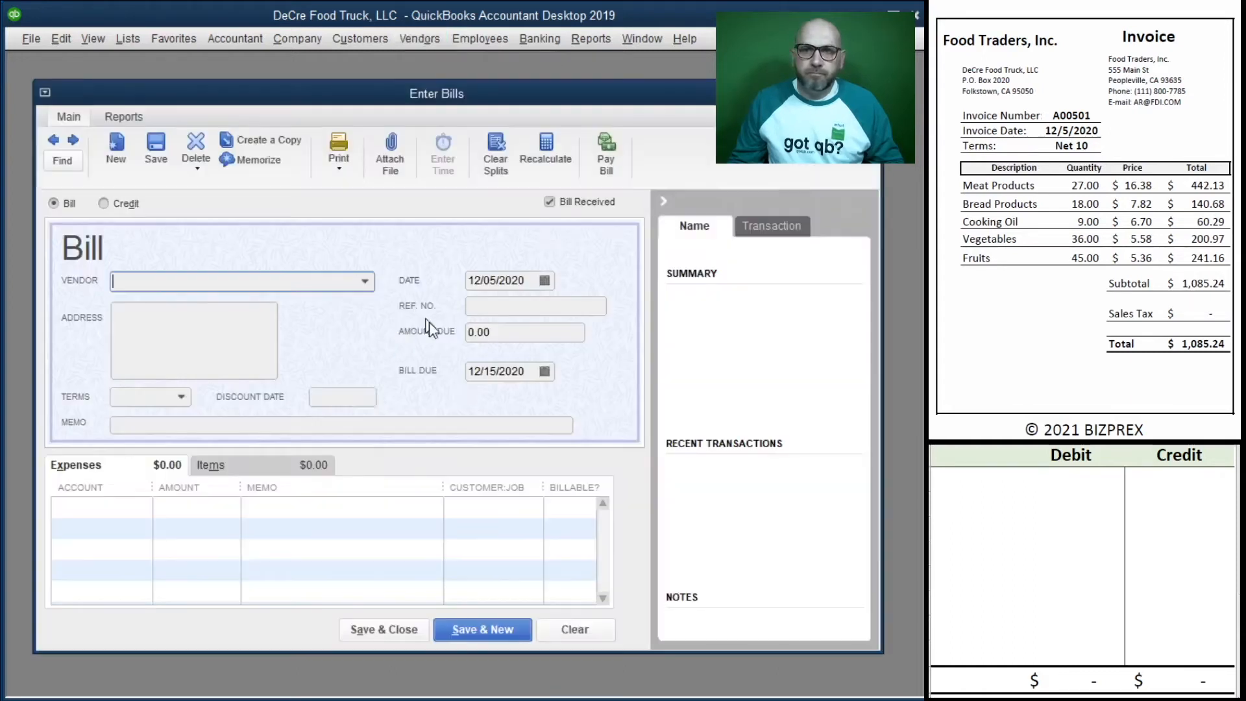
{"action": "type", "text": "Food Traders, Inc."}
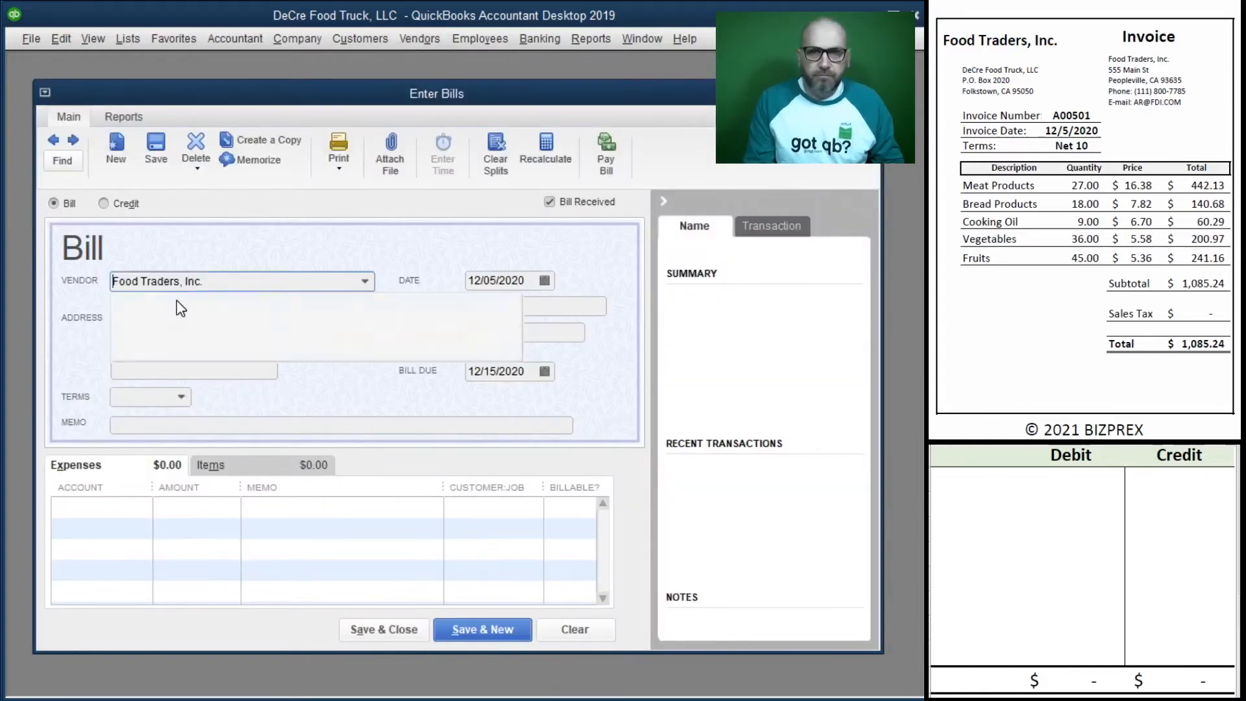
{"action": "key", "text": "Tab"}
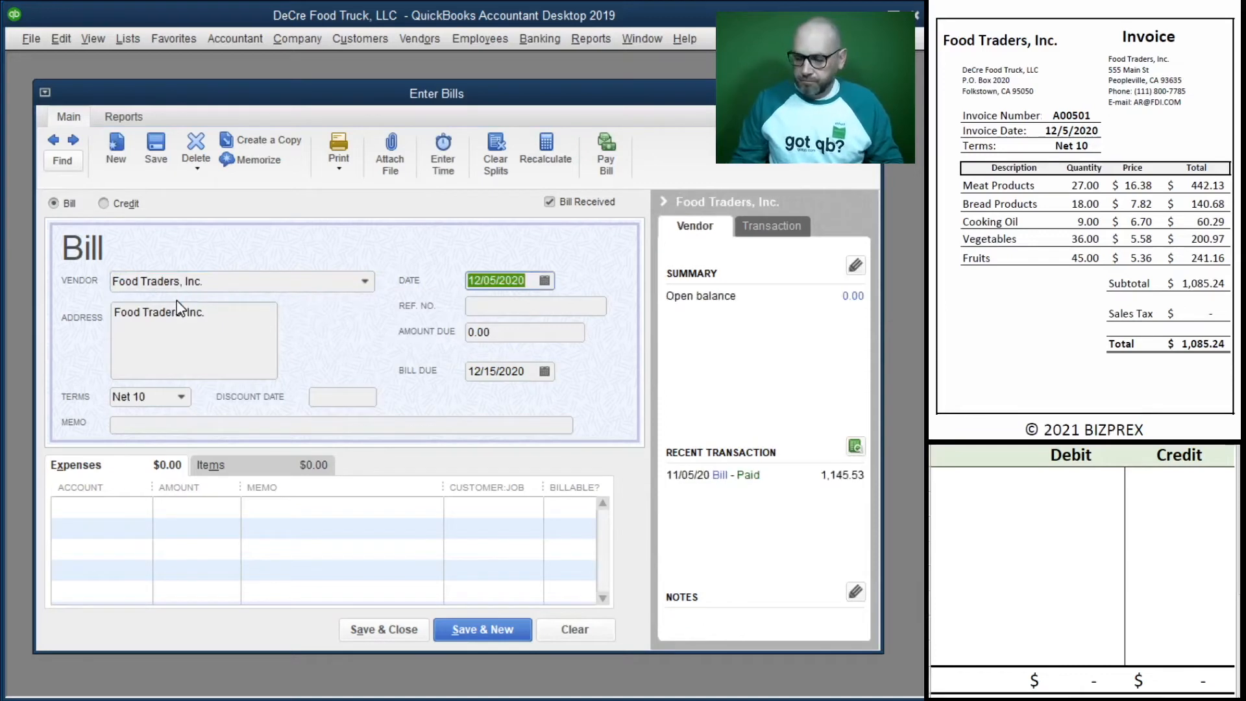
Step: Set the bill's reference number to A00501 and its amount due to 1,085.24
{"action": "key", "text": "Tab"}
{"action": "type", "text": "A00501"}
{"action": "key", "text": "Tab"}
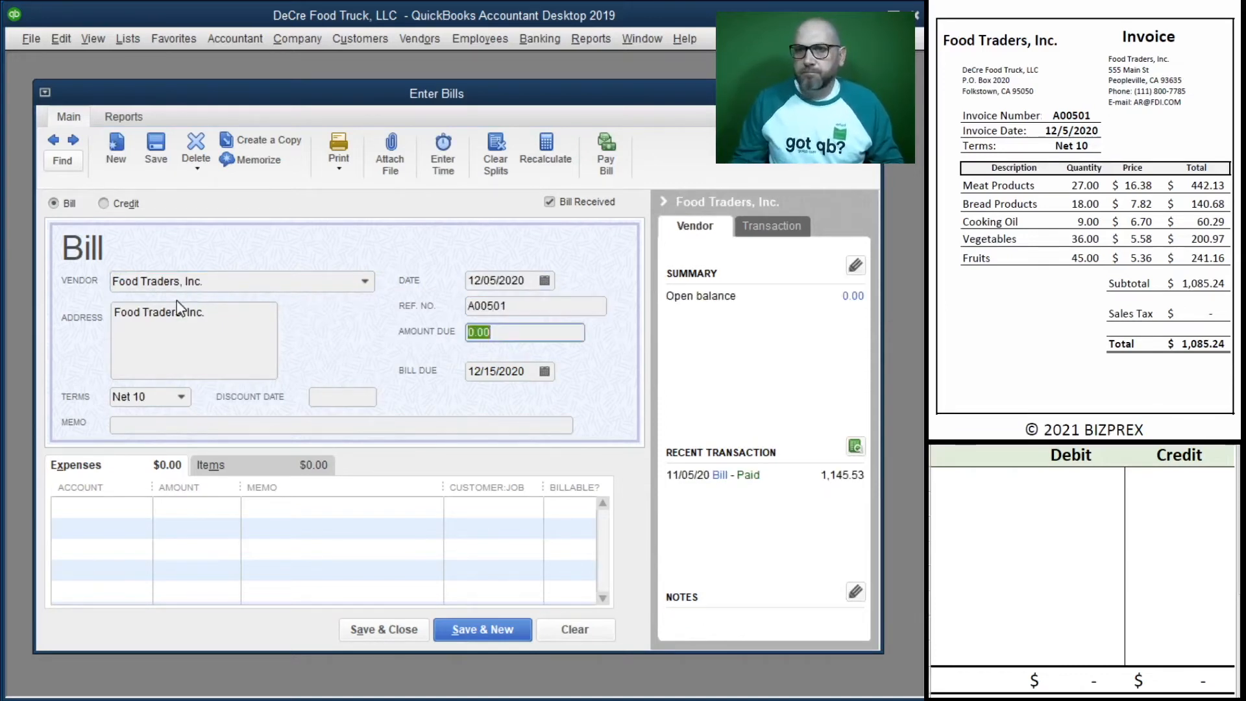
{"action": "type", "text": "1085."}
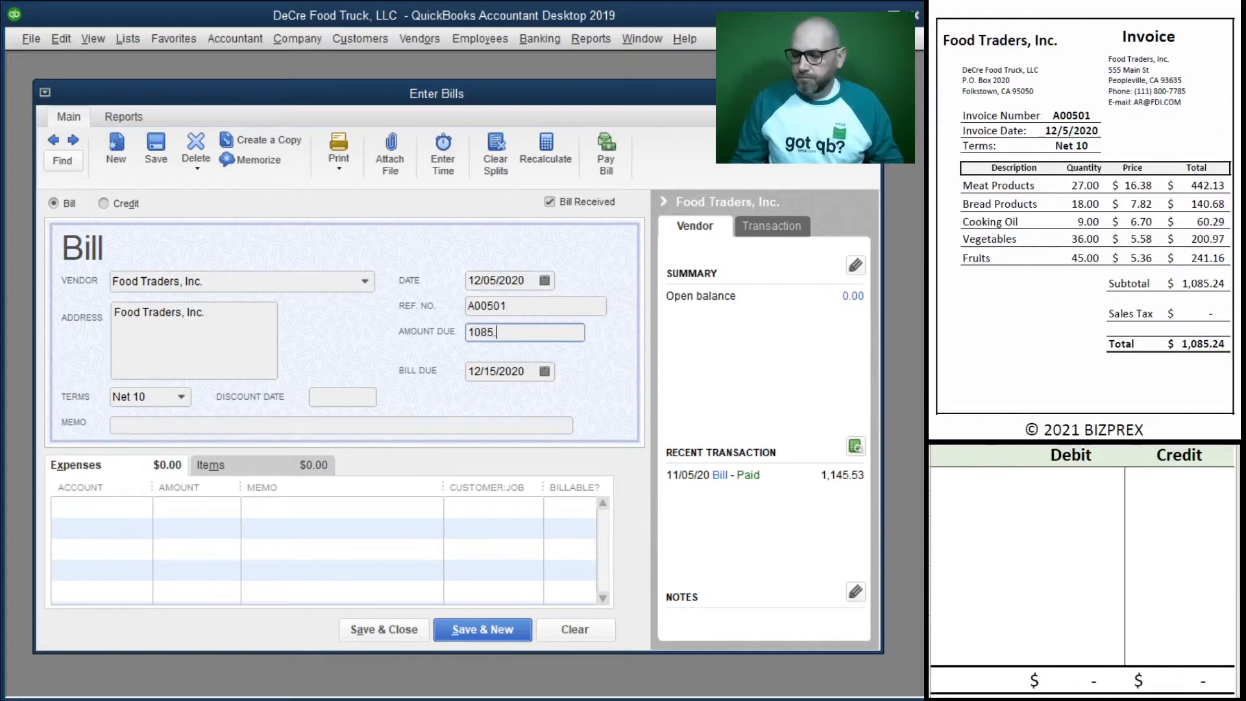
{"action": "key", "text": "Tab"}
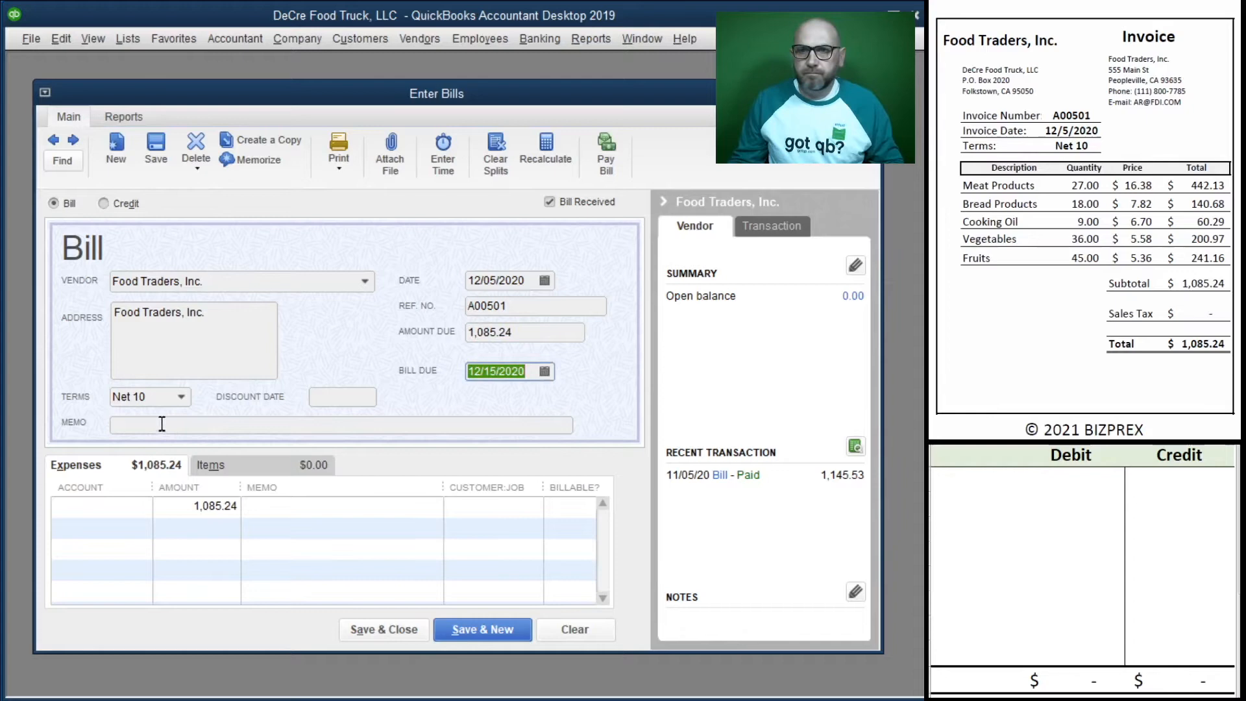
Step: Copy the reference number A00501 into the bill's memo and the memo of its first expense line
{"action": "left_click", "coordinate": [541, 302]}
{"action": "key", "text": "ctrl+c"}
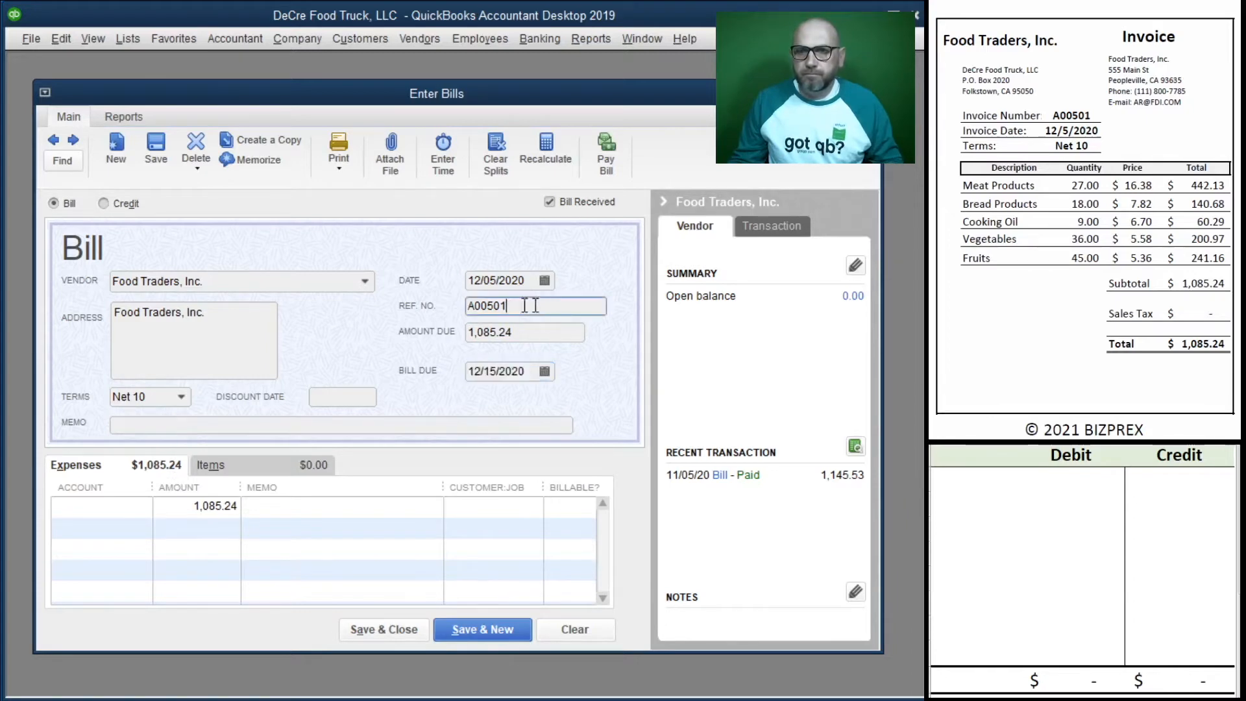
{"action": "left_click", "coordinate": [296, 428]}
{"action": "key", "text": "ctrl+v"}
{"action": "left_click", "coordinate": [305, 506]}
{"action": "key", "text": "ctrl+v"}
Step: Assign the expense line to account 60200 Food Purchases / Supplies and widen the account column
{"action": "left_click", "coordinate": [81, 504]}
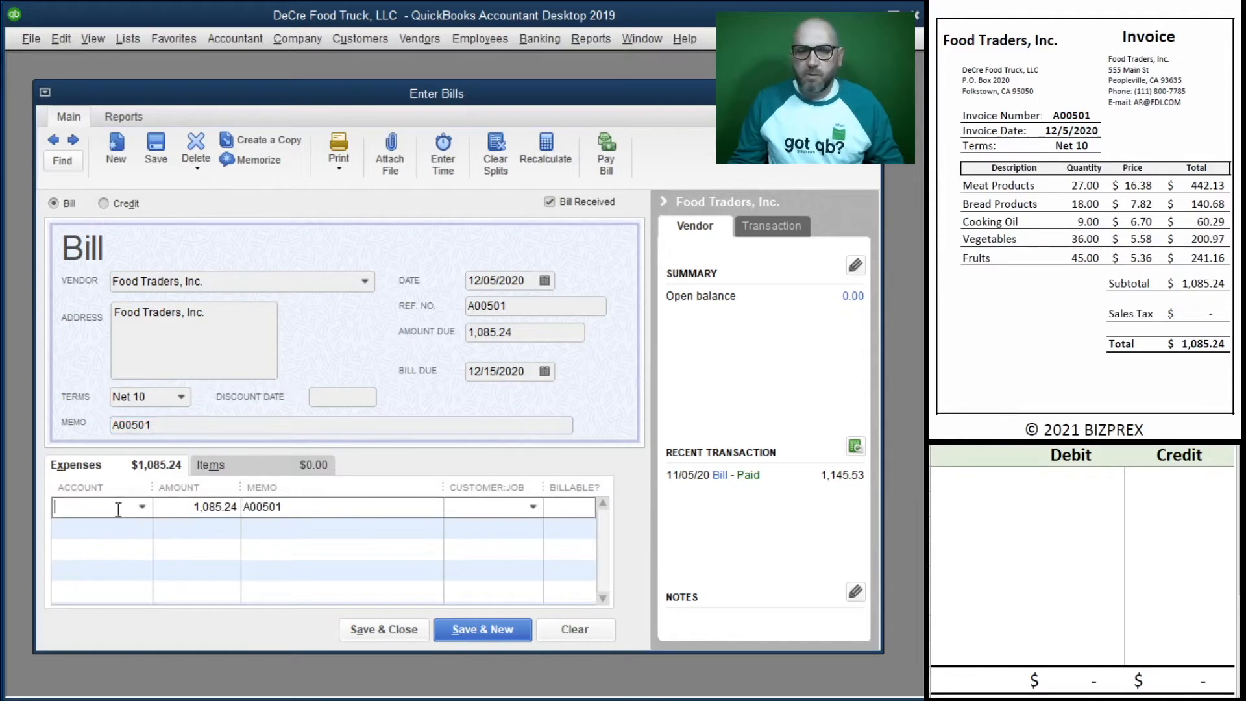
{"action": "left_click", "coordinate": [141, 507]}
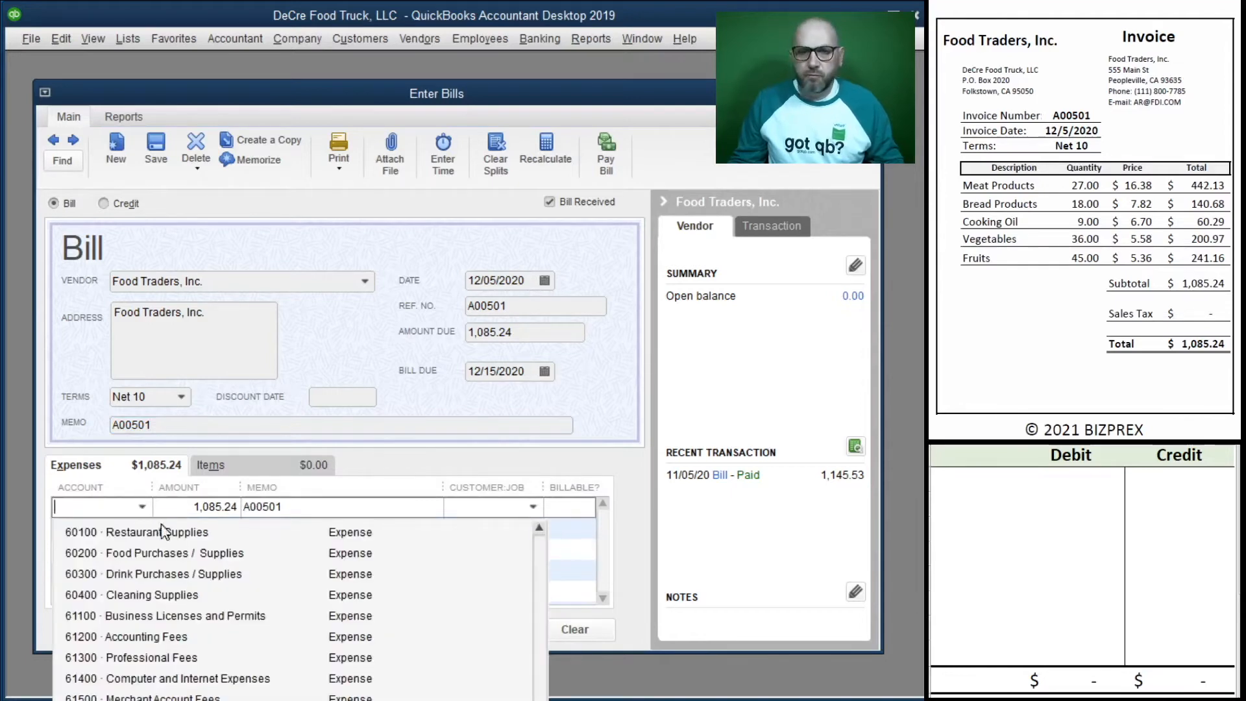
{"action": "left_click", "coordinate": [116, 553]}
{"action": "left_click_drag", "start_coordinate": [151, 499], "coordinate": [227, 500]}
{"action": "key", "text": "Tab"}
{"action": "key", "text": "Tab"}
{"action": "key", "text": "Tab"}
{"action": "key", "text": "Tab"}
Step: Record a debit of 1,085.24 to account 60200 in the first row of the debit and credit sheet
{"action": "left_click", "coordinate": [1010, 487]}
{"action": "left_click", "coordinate": [972, 480]}
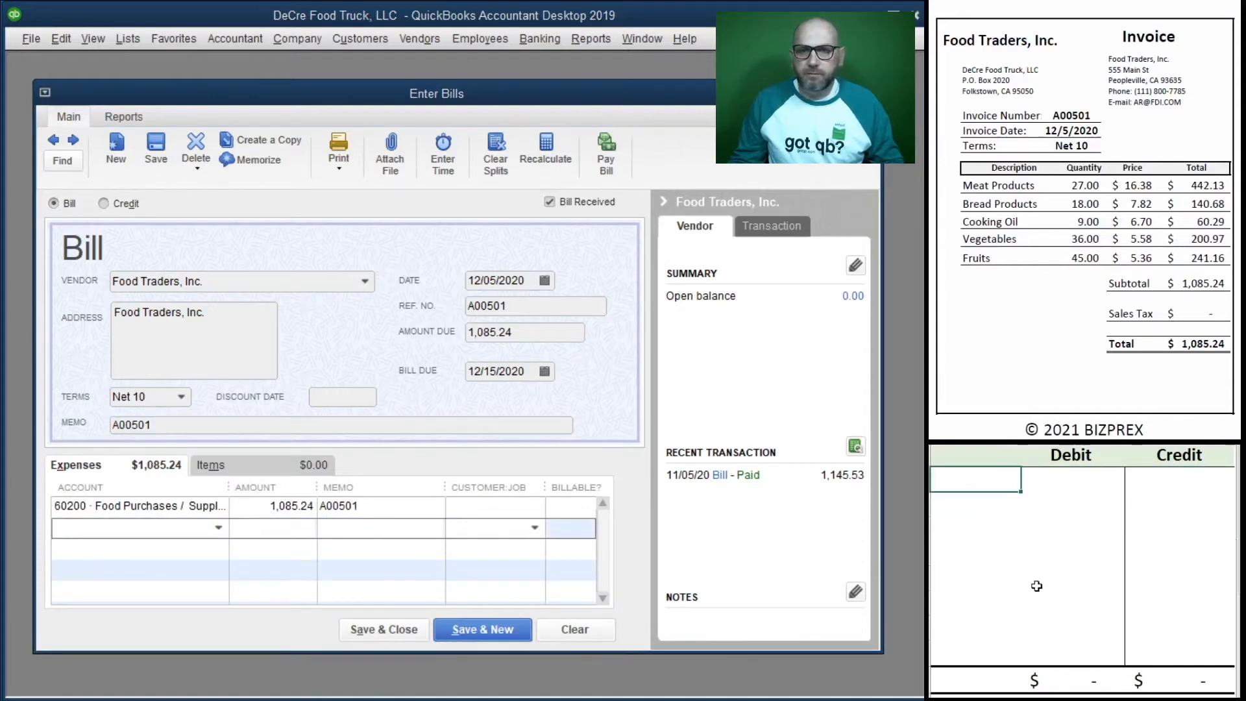
{"action": "type", "text": "60200"}
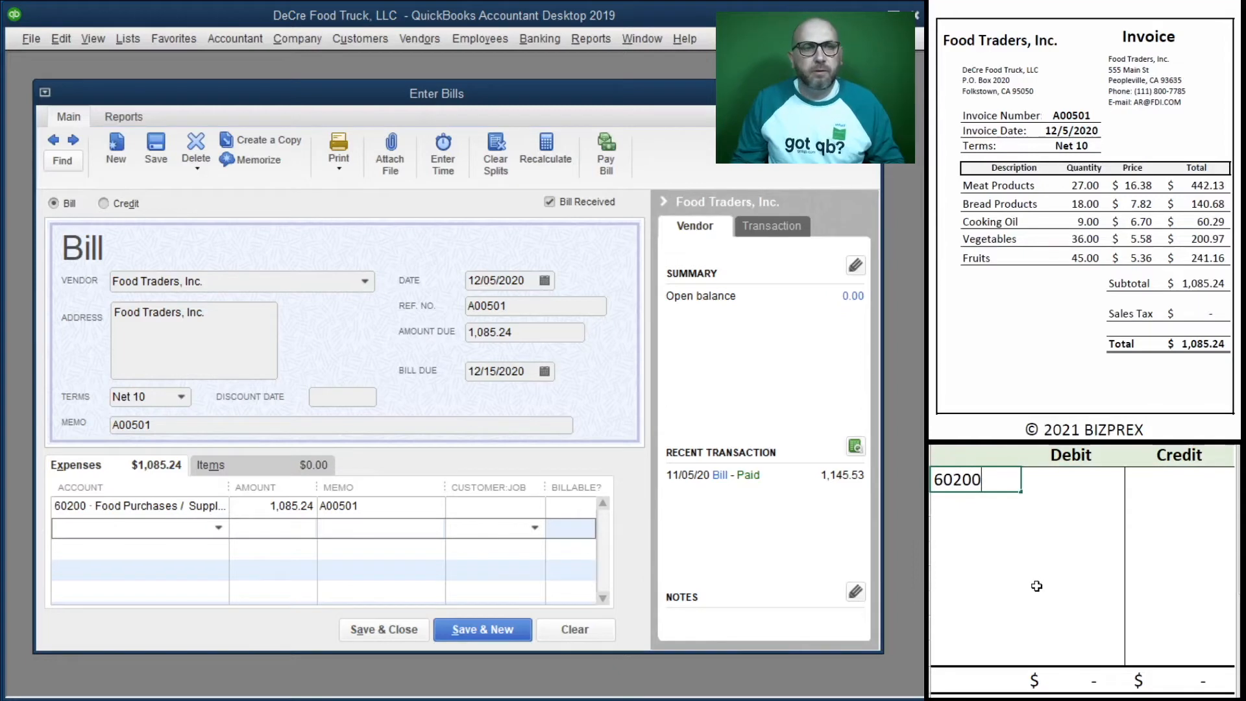
{"action": "key", "text": "Tab"}
{"action": "type", "text": "1,085.24"}
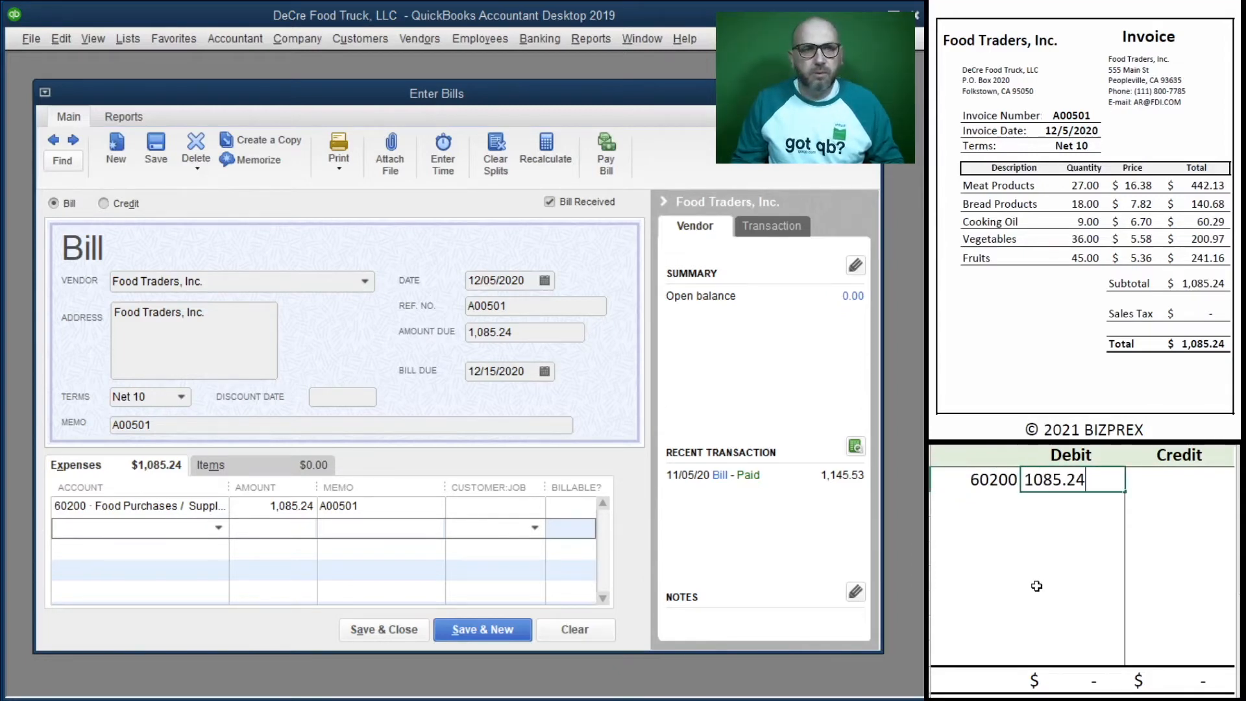
{"action": "key", "text": "Return"}
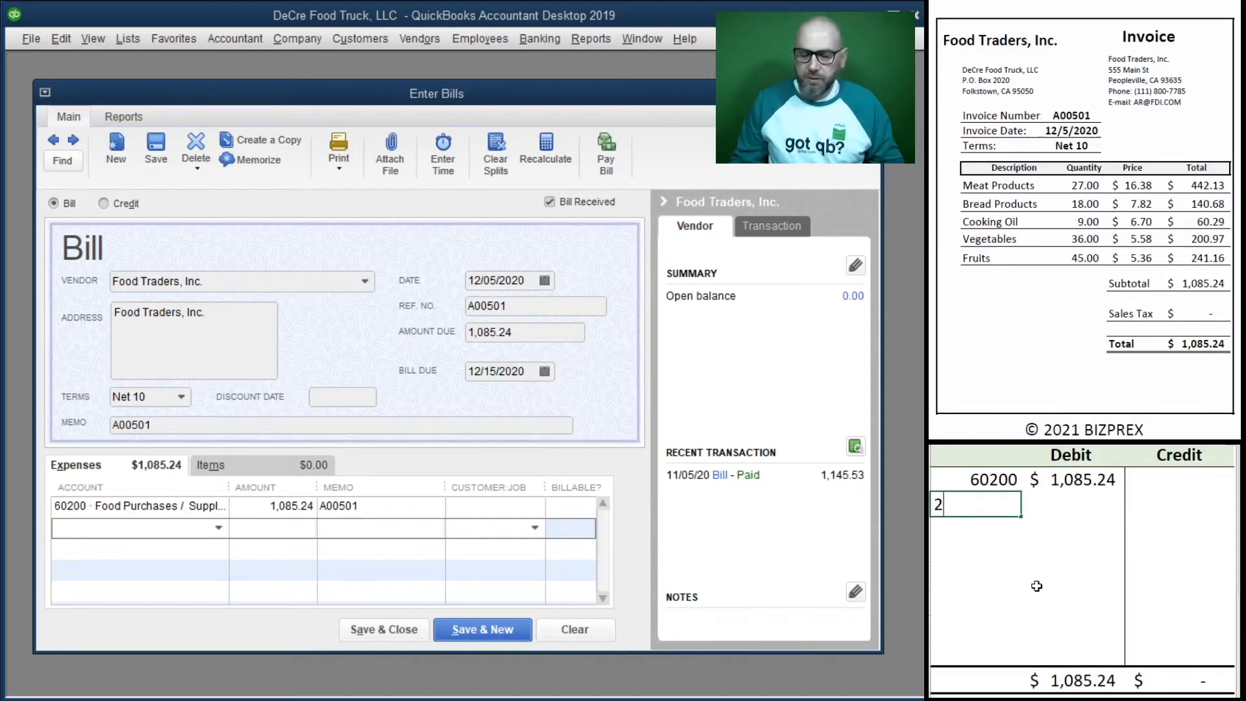
Step: Record a credit of 1,085.24 to account 20000 in the sheet's second row
{"action": "type", "text": "20000"}
{"action": "key", "text": "Tab"}
{"action": "key", "text": "Tab"}
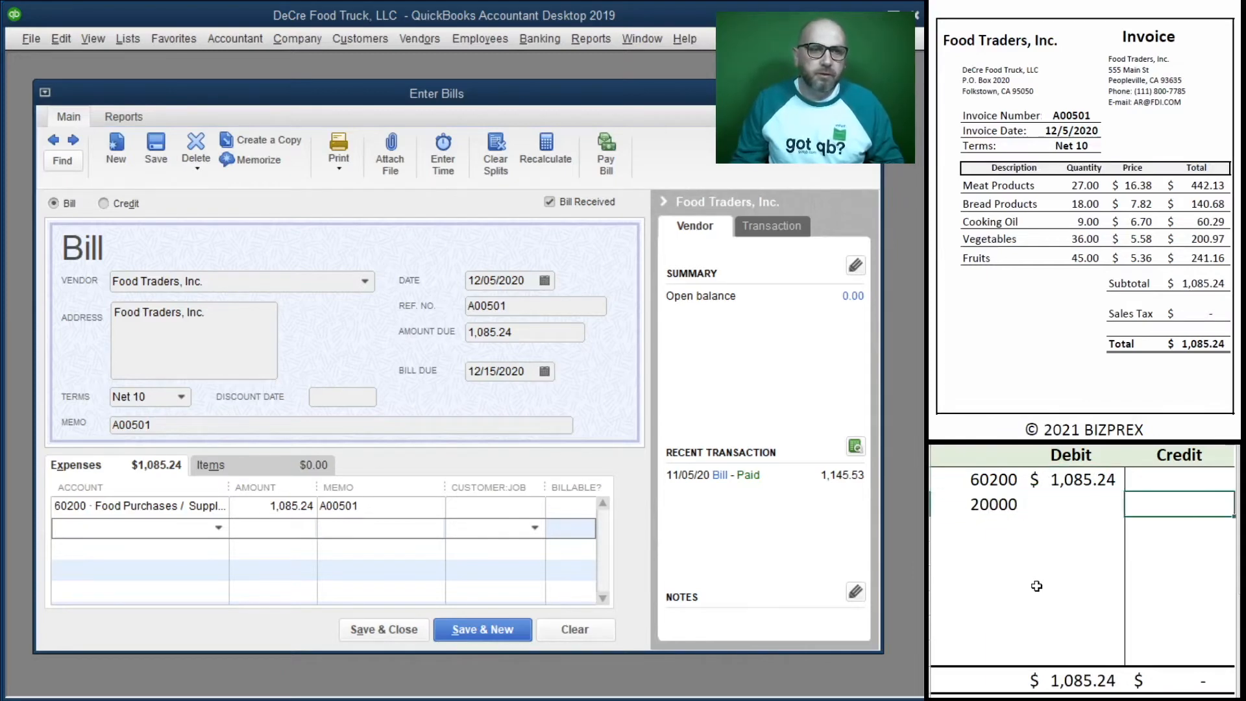
{"action": "type", "text": "1,085.24"}
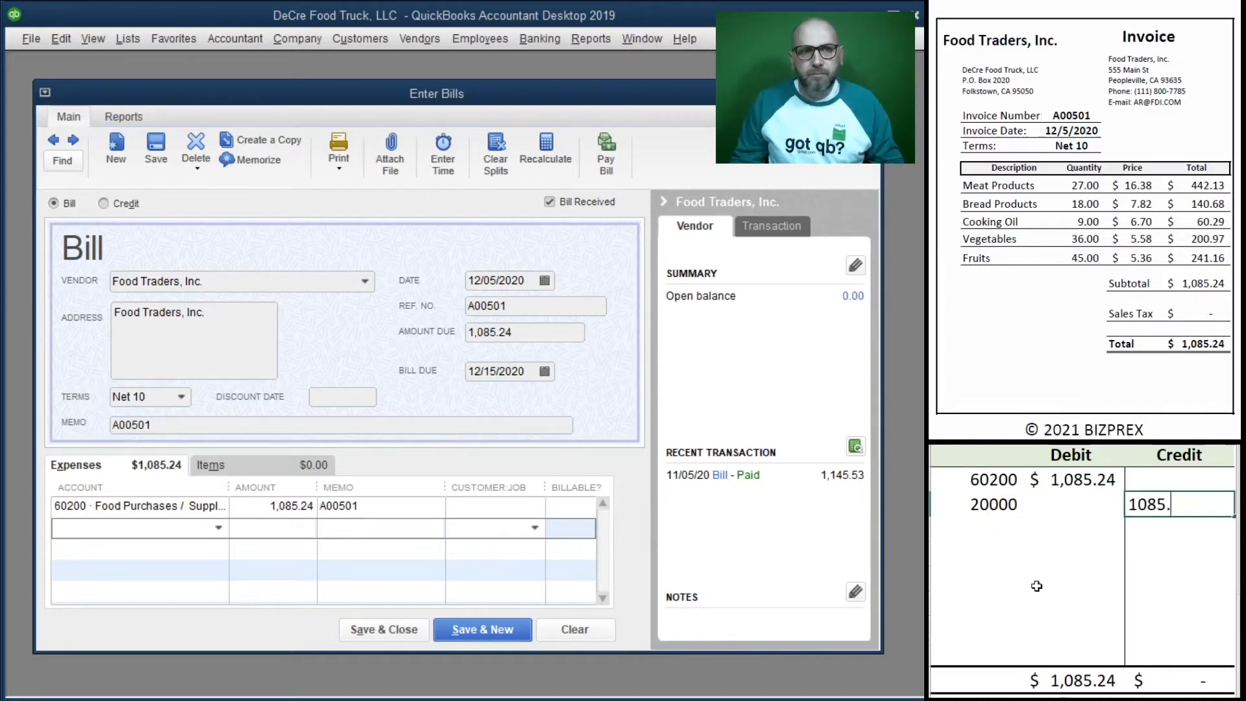
{"action": "key", "text": "Return"}
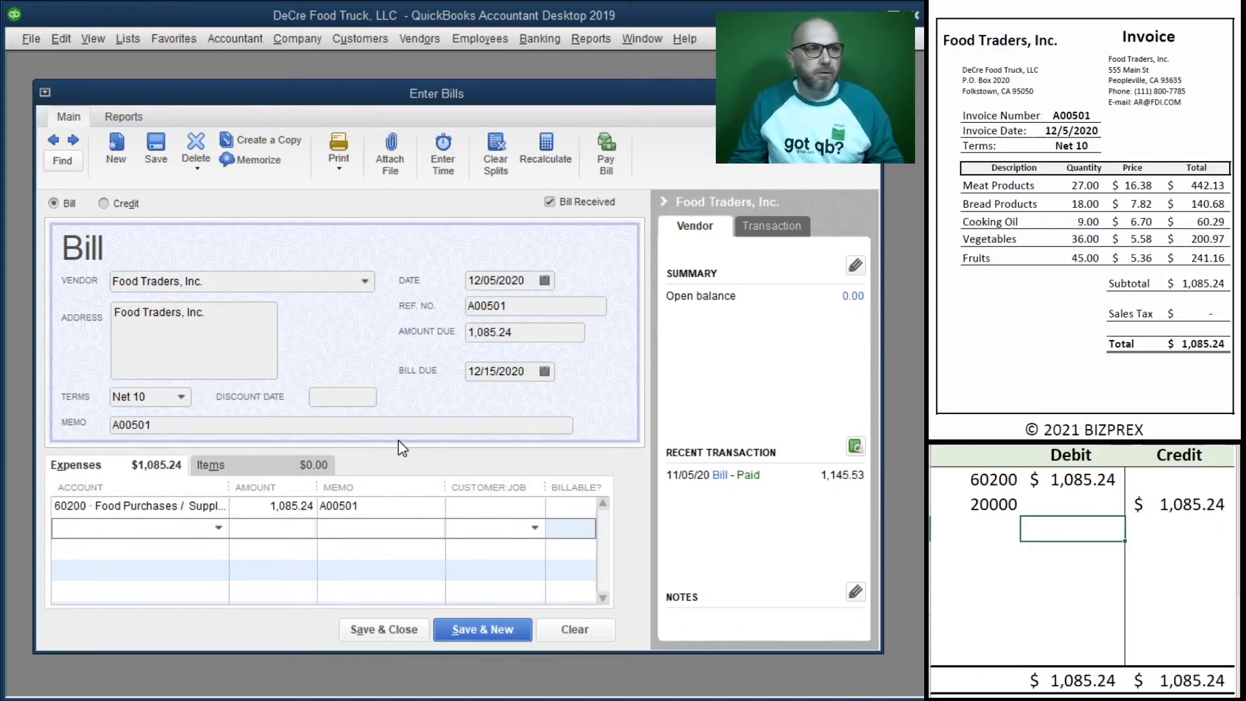
Step: Save and close the Food Traders bill, and clear both entries from the debit and credit sheet
{"action": "left_click", "coordinate": [411, 629]}
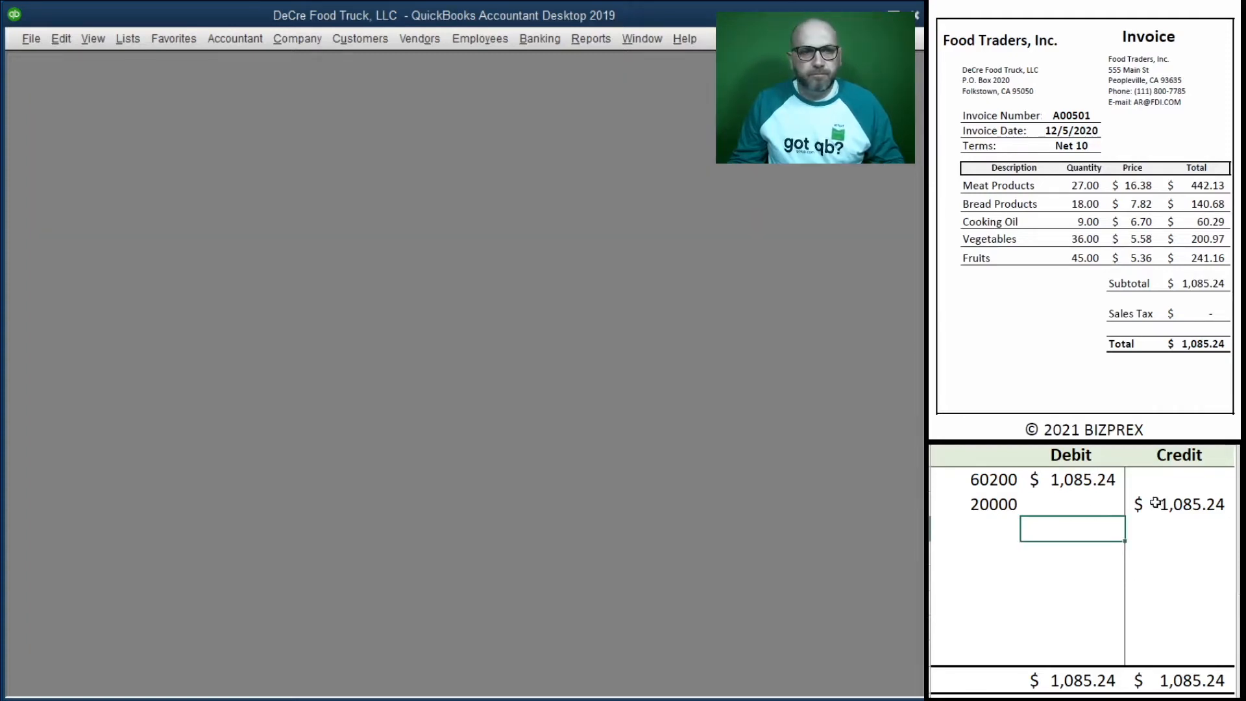
{"action": "left_click_drag", "start_coordinate": [1154, 503], "coordinate": [979, 479]}
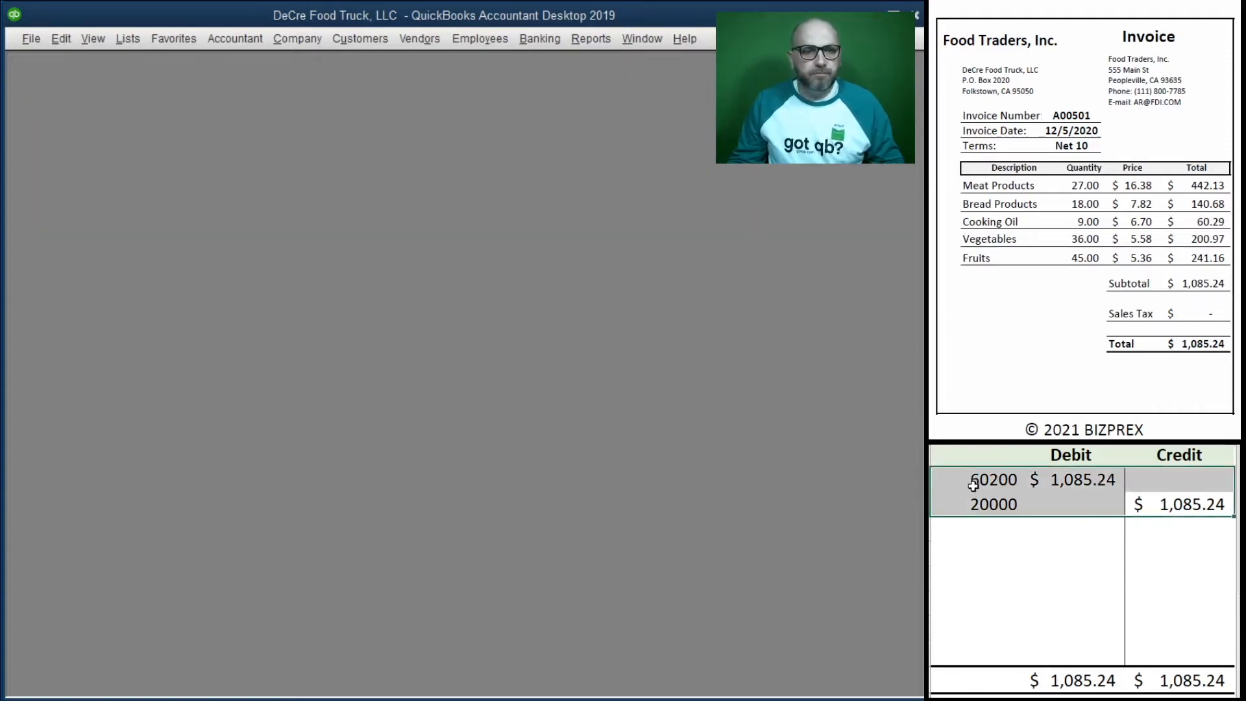
{"action": "key", "text": "Delete"}
Step: Bring up the Utilities 2GO invoice and start a new bill for vendor Utilities 2Go, Inc, keeping the date 12/05/2020
{"action": "scroll", "coordinate": [1078, 177], "scroll_direction": "down", "scroll_amount": 5}
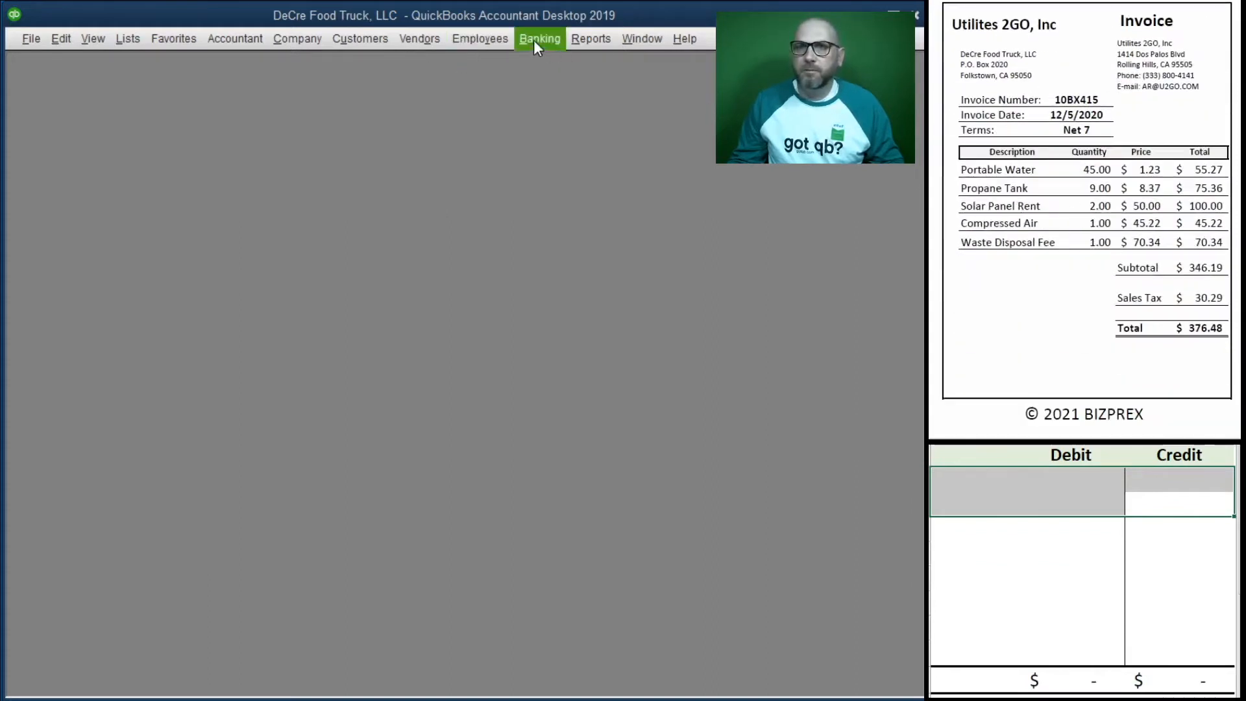
{"action": "left_click", "coordinate": [421, 38]}
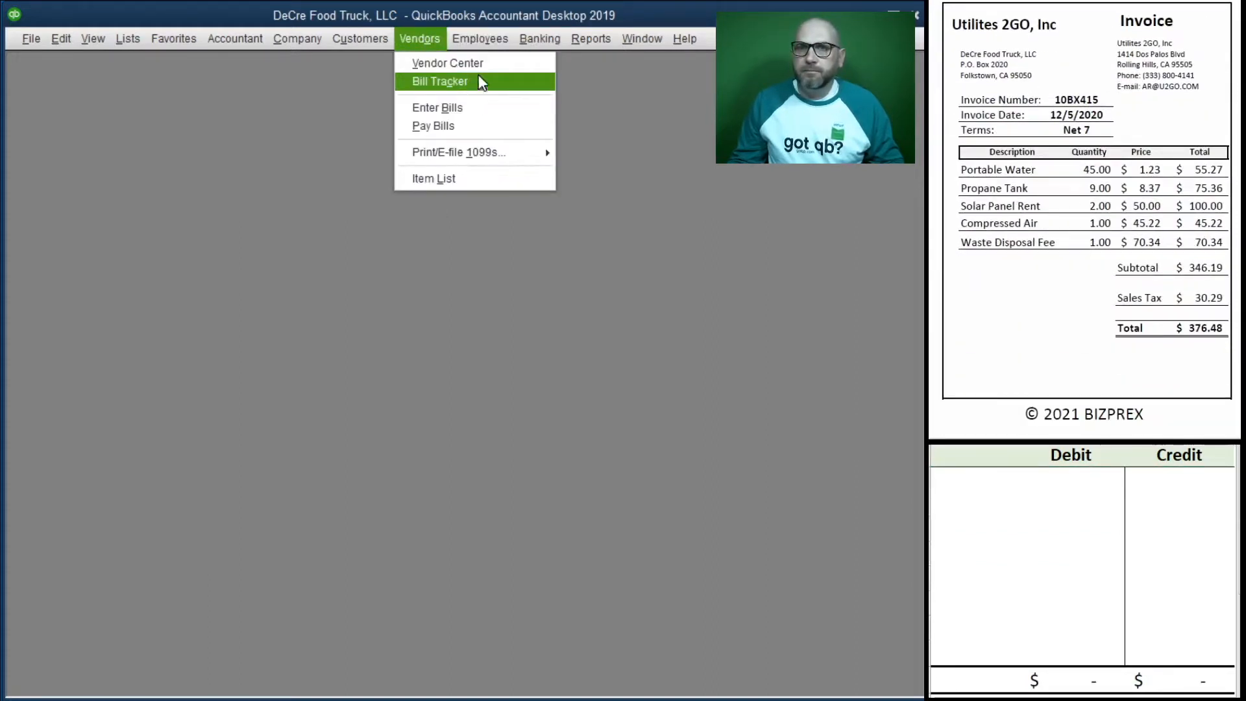
{"action": "left_click", "coordinate": [484, 116]}
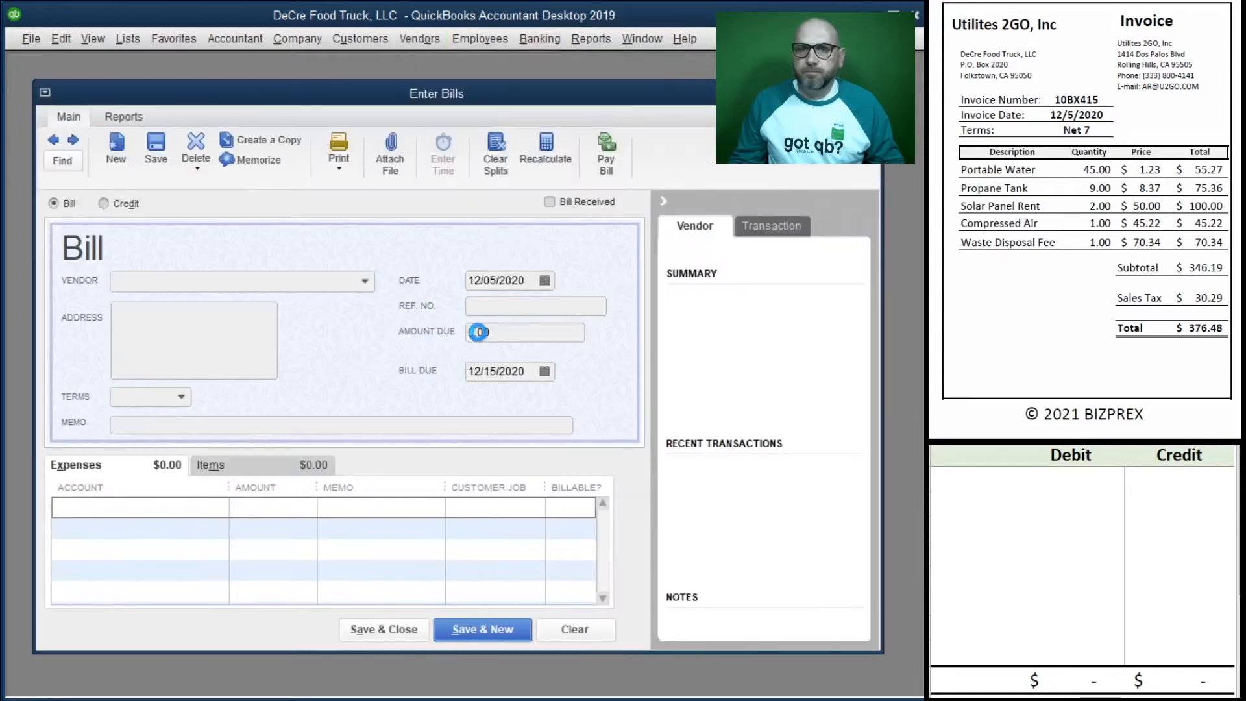
{"action": "type", "text": "u"}
{"action": "key", "text": "Tab"}
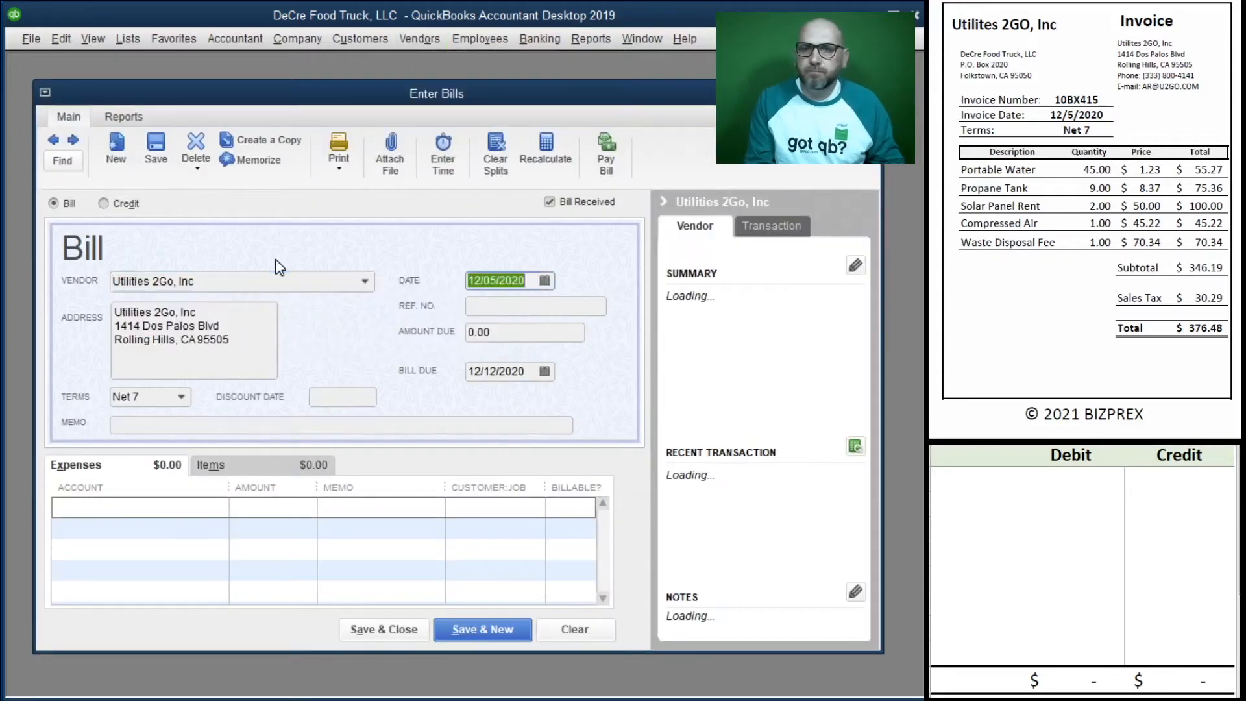
{"action": "key", "text": "Tab"}
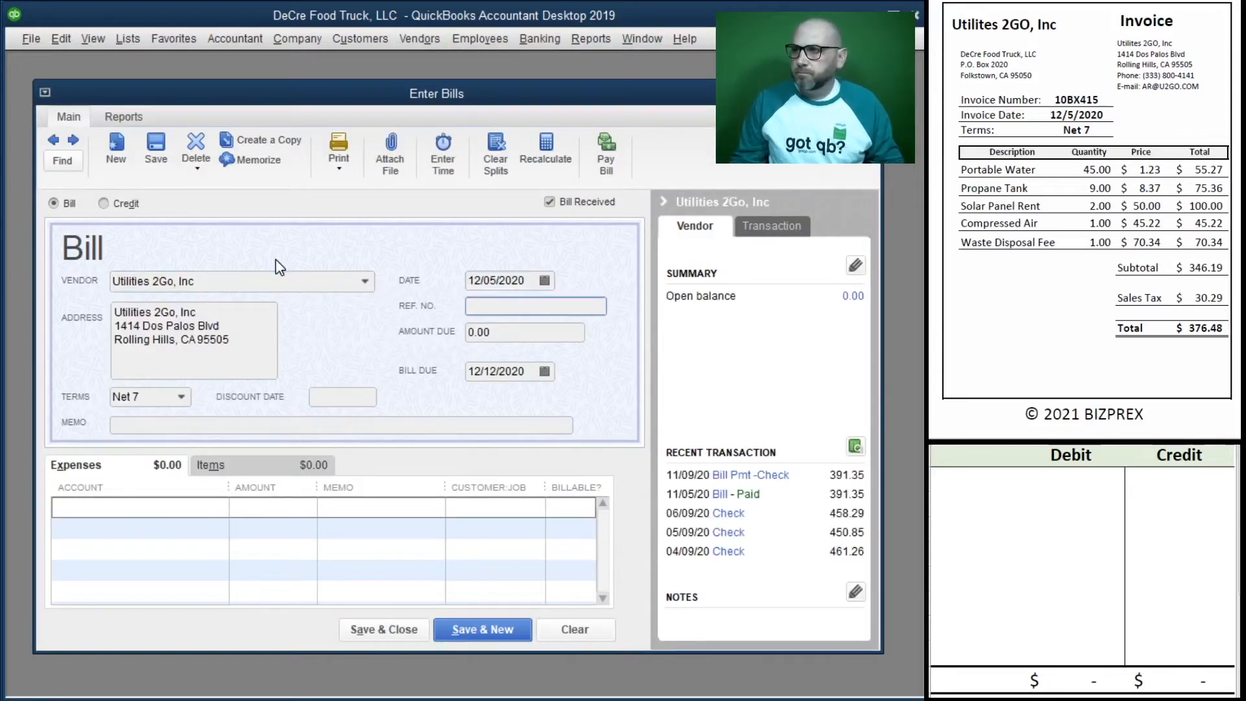
Step: Enter invoice number 10BX415 as the bill's reference number and memo
{"action": "type", "text": "10BX415"}
{"action": "key", "text": "Tab"}
{"action": "key", "text": "Tab"}
{"action": "key", "text": "Tab"}
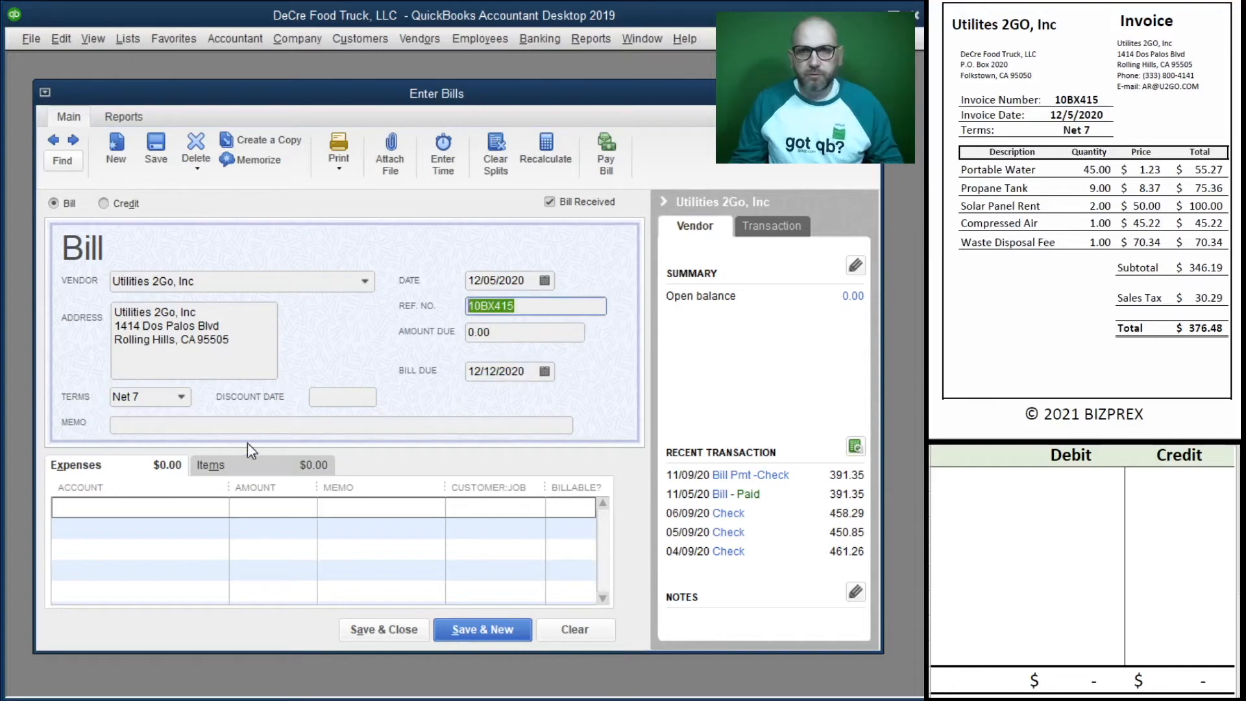
{"action": "left_click", "coordinate": [248, 424]}
{"action": "type", "text": "10BX415"}
Step: Add an expense line to account 63100 Utilities for 375.48 with memo 10BX415
{"action": "left_click", "coordinate": [162, 505]}
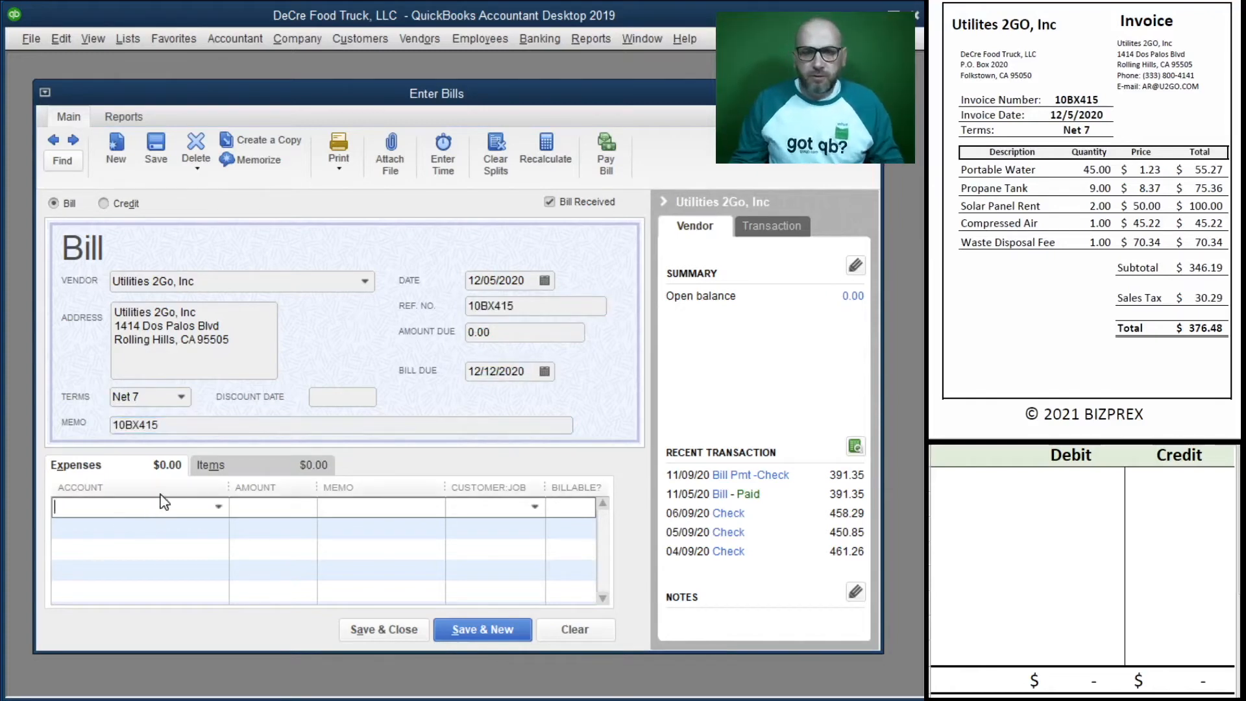
{"action": "type", "text": "Utilities"}
{"action": "key", "text": "Tab"}
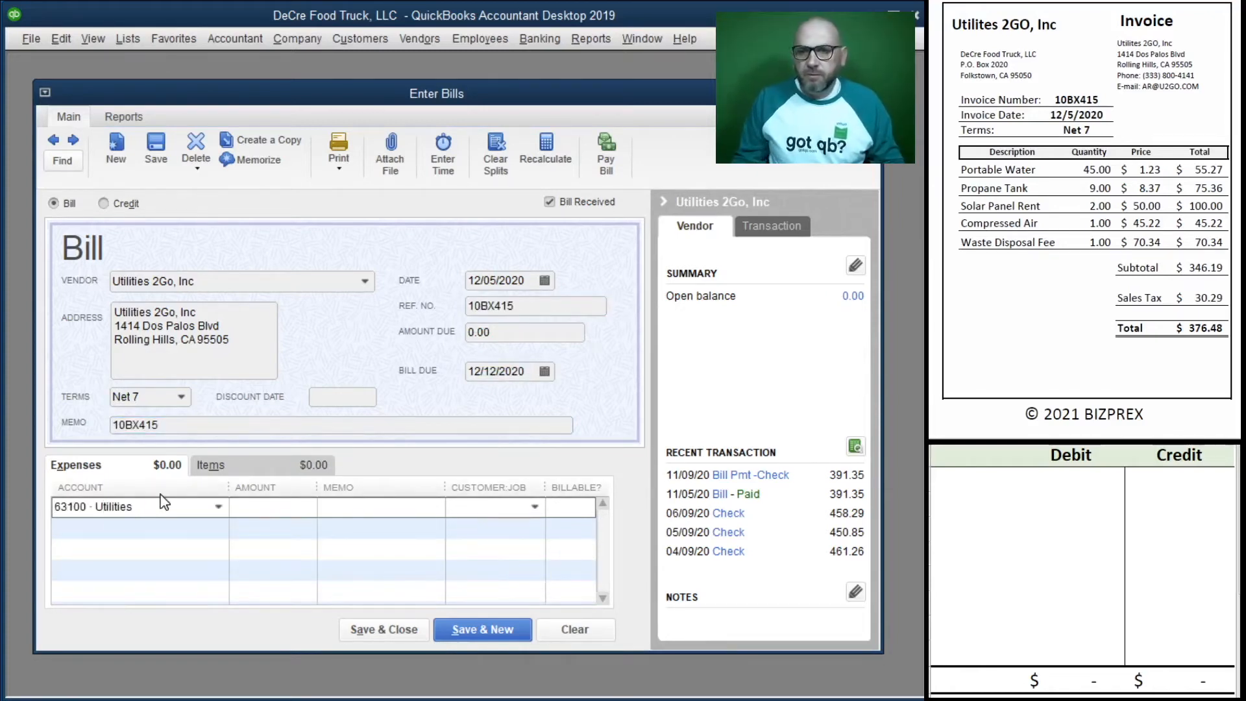
{"action": "type", "text": "375.48"}
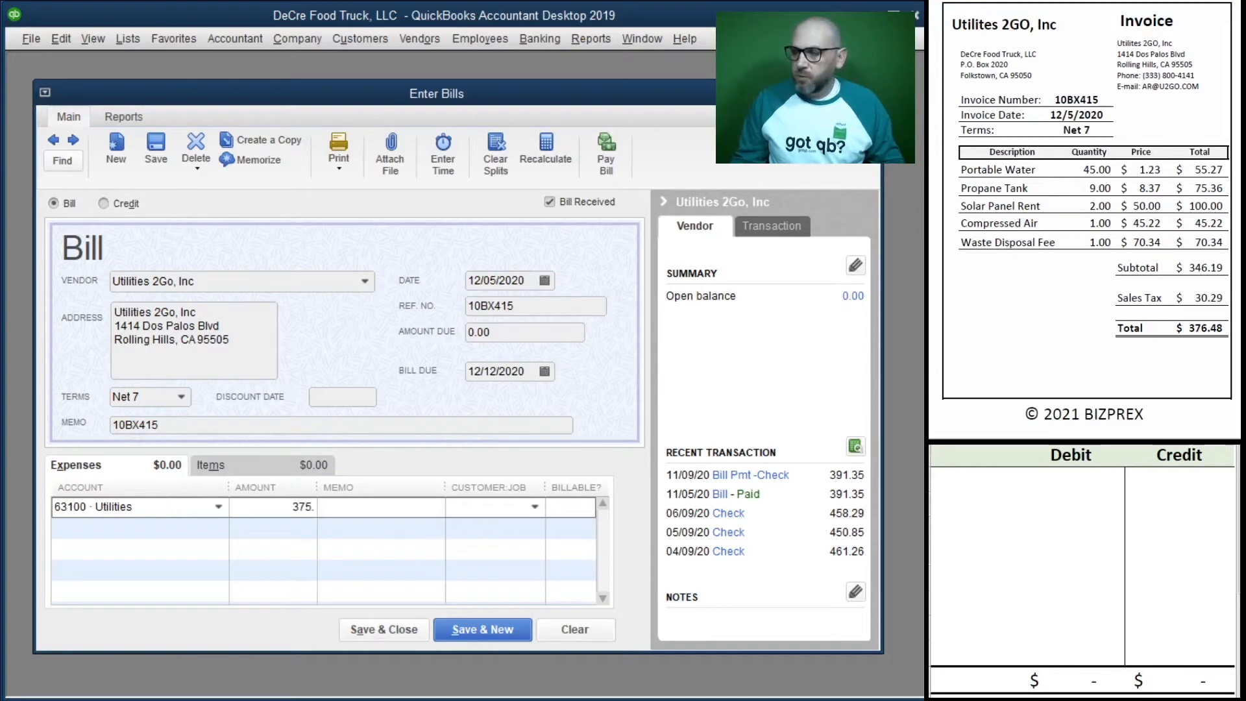
{"action": "left_click", "coordinate": [523, 308]}
{"action": "key", "text": "ctrl+c"}
{"action": "left_click", "coordinate": [378, 508]}
{"action": "key", "text": "ctrl+v"}
Step: Record a credit of 375.48 to account 20000 in the first row of the debit and credit sheet
{"action": "left_click", "coordinate": [989, 485]}
{"action": "type", "text": "20000"}
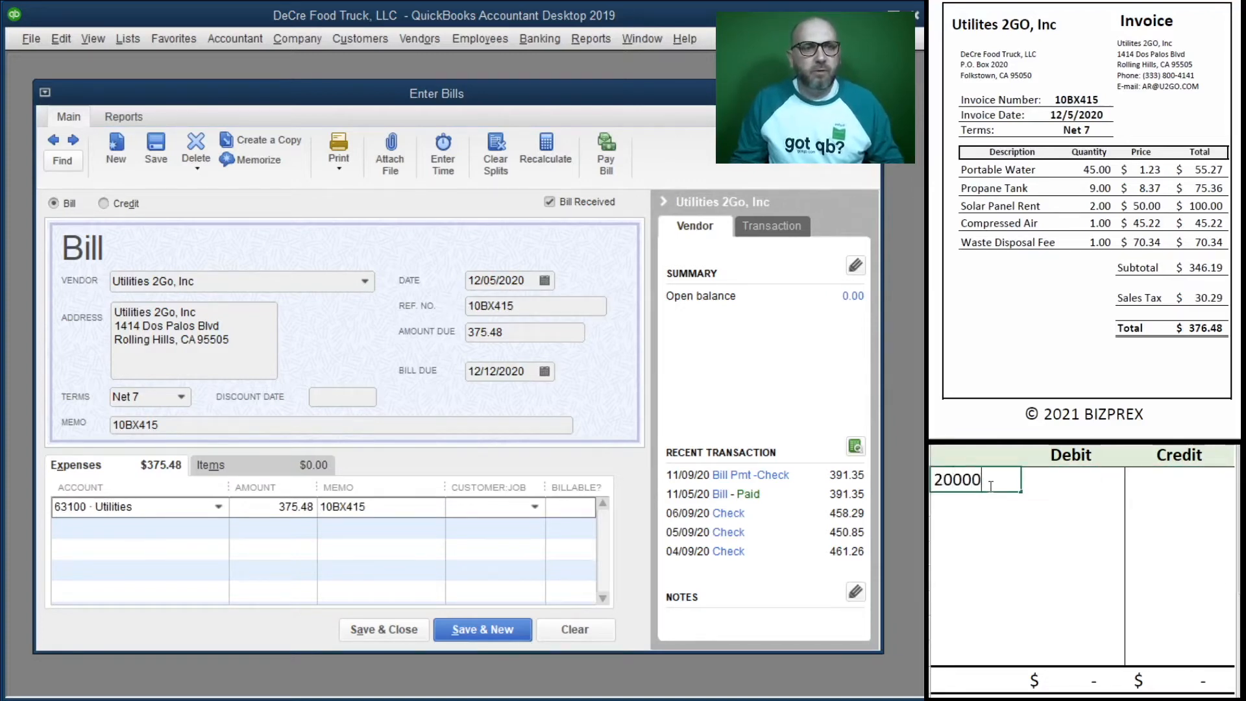
{"action": "key", "text": "Tab"}
{"action": "key", "text": "Tab"}
{"action": "type", "text": "375.48"}
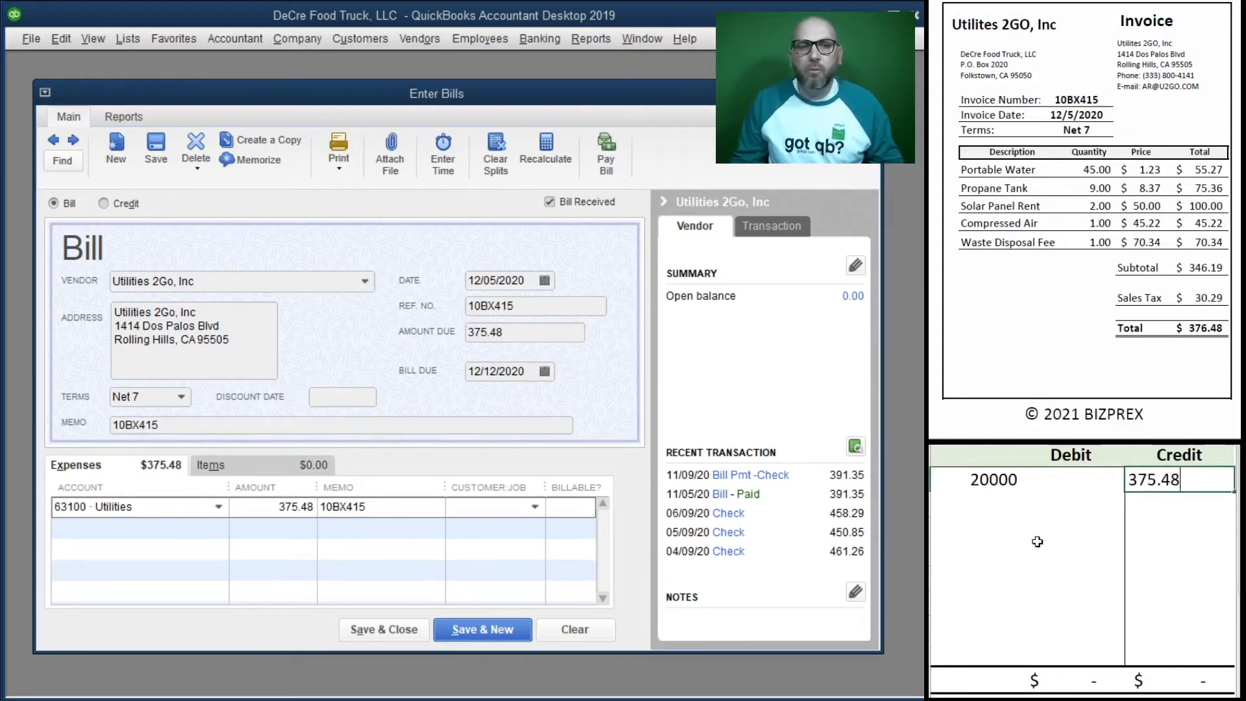
{"action": "key", "text": "Return"}
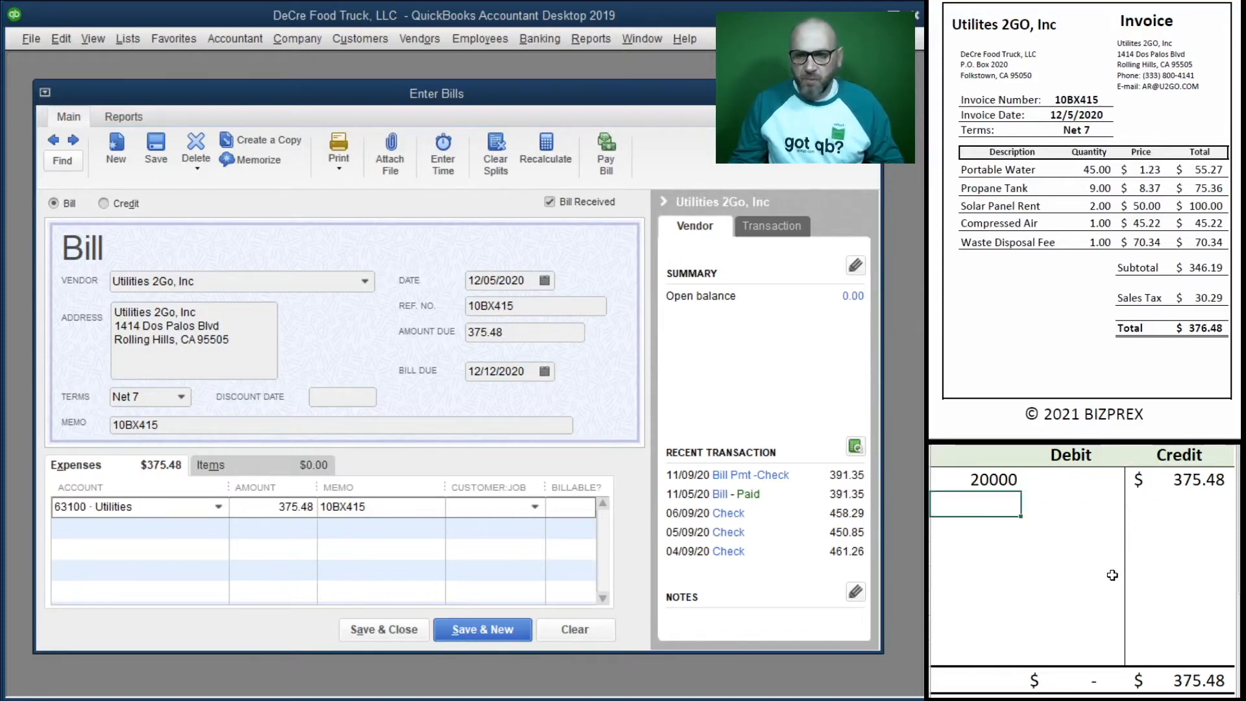
Step: Record a debit of 375.48 to account 63100 in the second row of the sheet
{"action": "type", "text": "63100"}
{"action": "key", "text": "Tab"}
{"action": "type", "text": "375.48"}
{"action": "key", "text": "Return"}
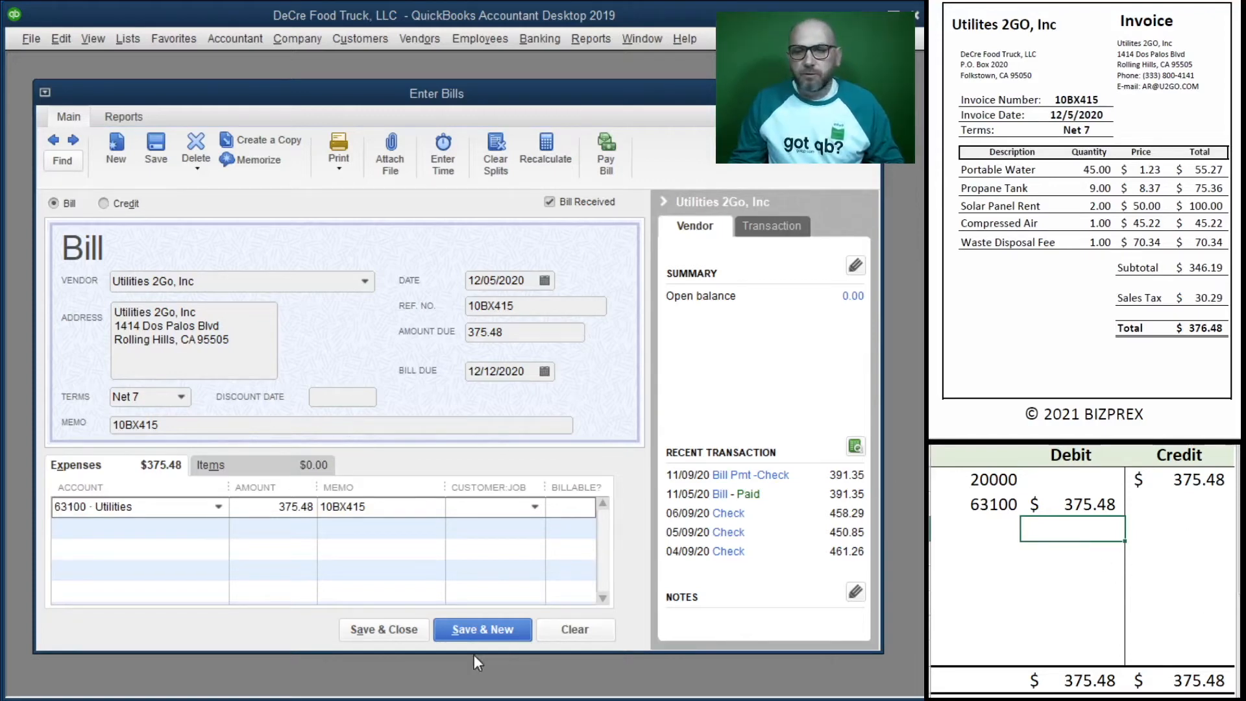
Step: Save and close the Utilities 2Go bill, and clear both entries from the debit and credit sheet
{"action": "left_click", "coordinate": [390, 629]}
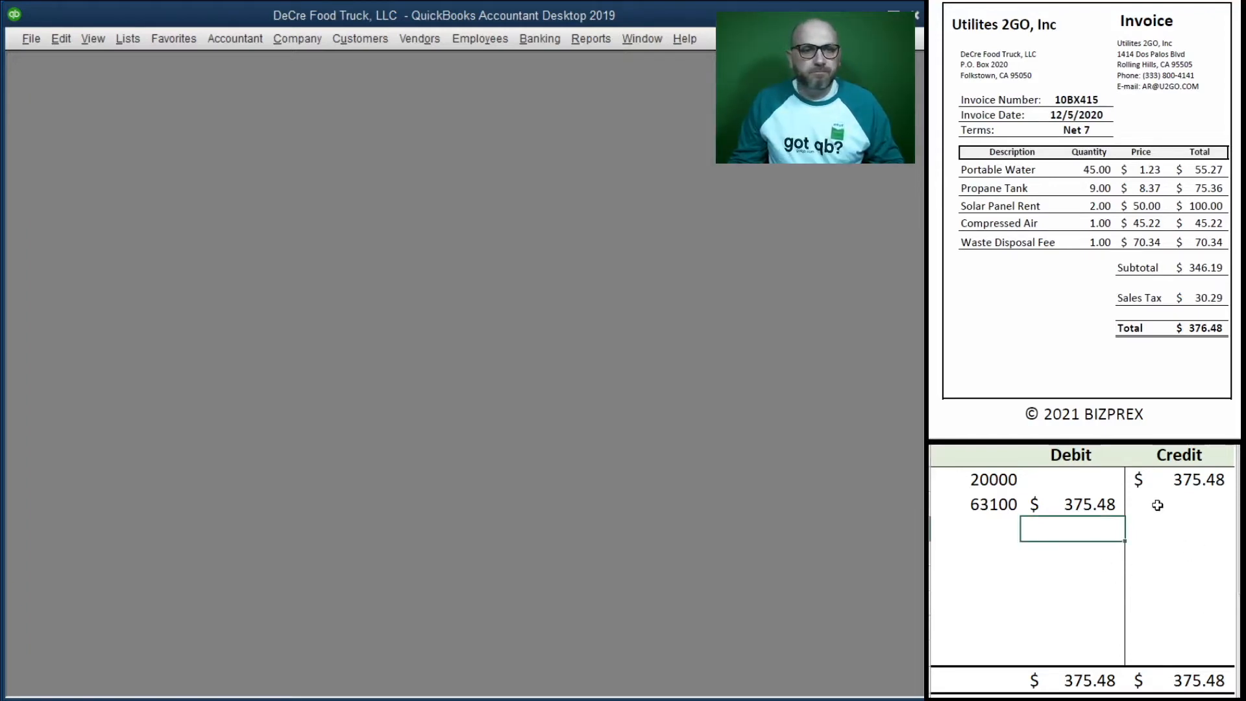
{"action": "left_click_drag", "start_coordinate": [1154, 500], "coordinate": [983, 486]}
{"action": "key", "text": "Delete"}
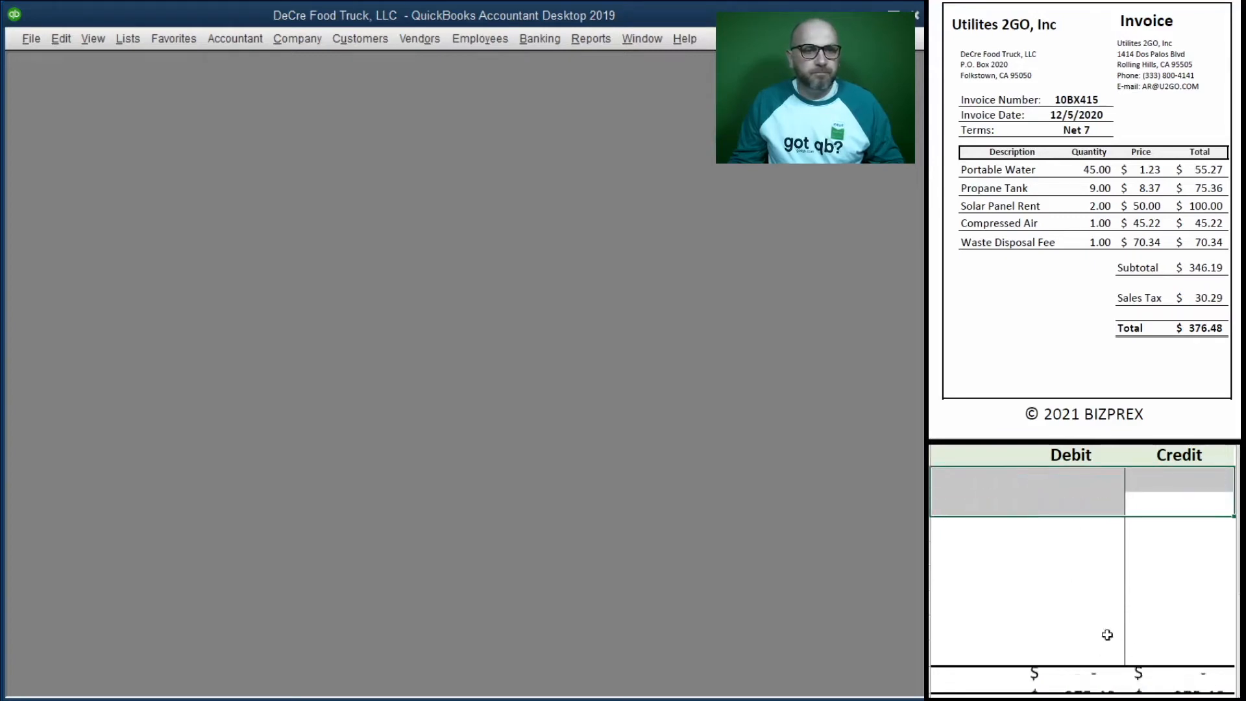
Step: Bring up the next invoice and start a new bill for vendor Soft Drinks 2U, LLC
{"action": "left_click", "coordinate": [1152, 246]}
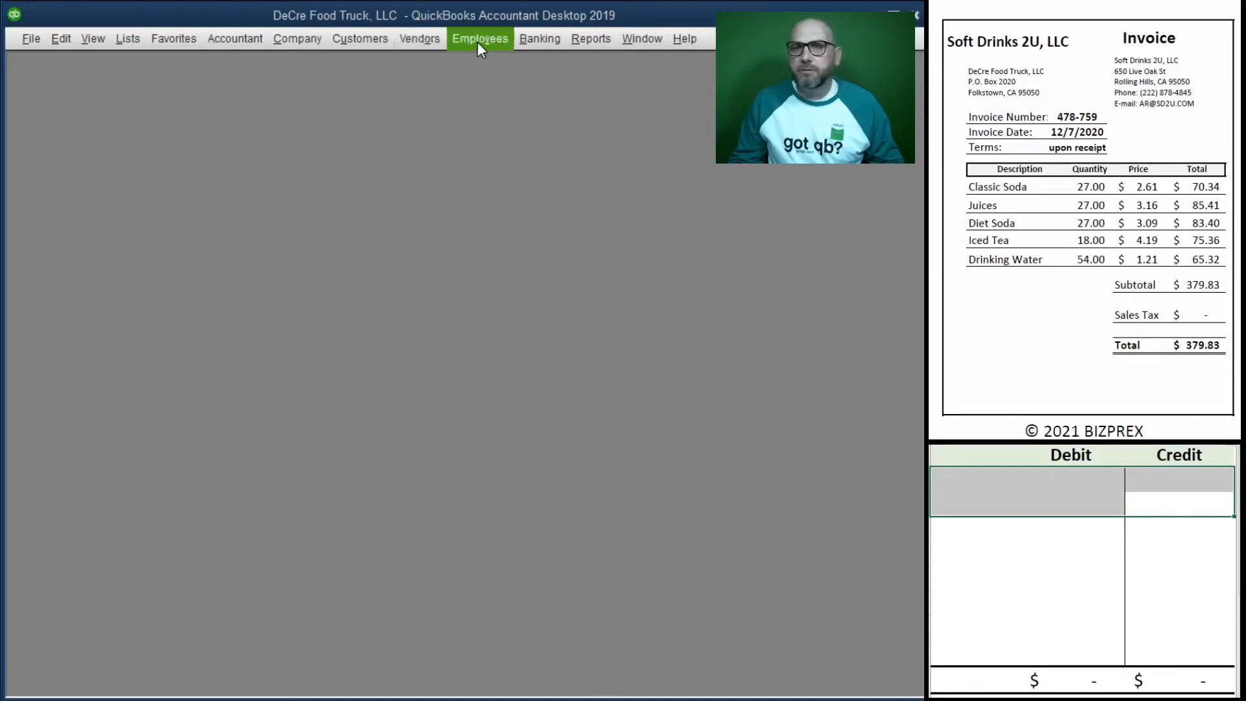
{"action": "left_click", "coordinate": [419, 39]}
{"action": "left_click", "coordinate": [469, 111]}
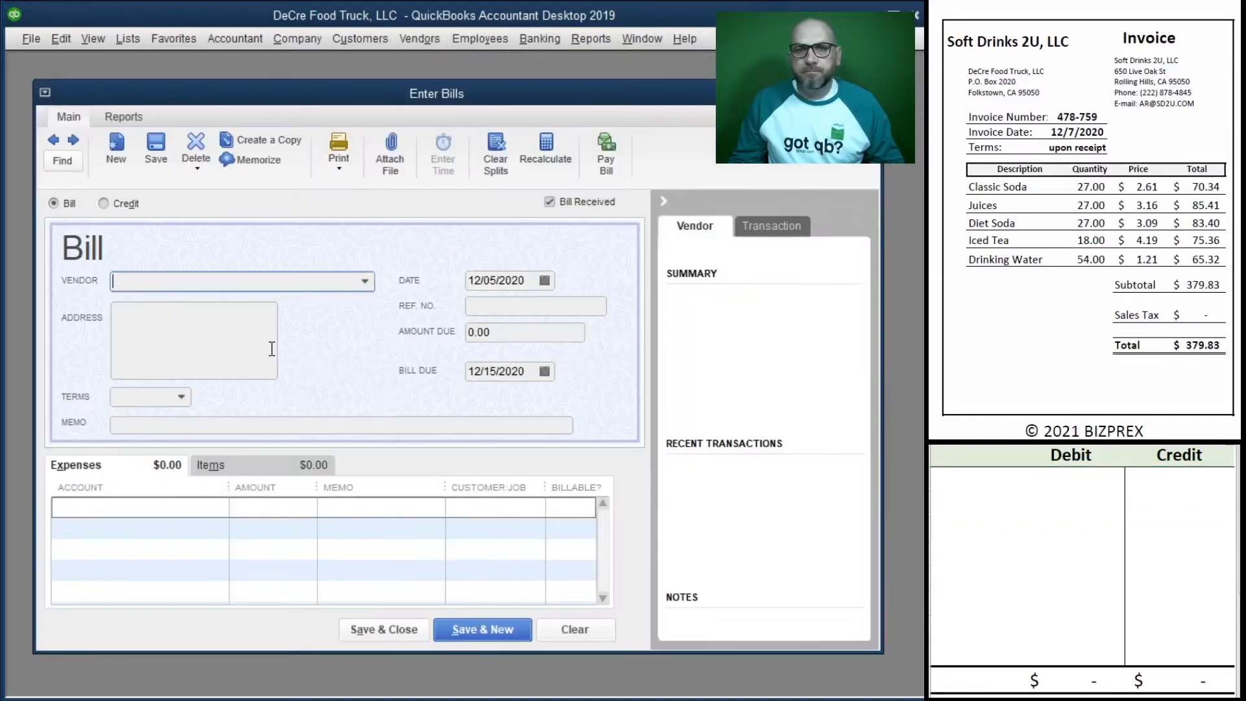
{"action": "type", "text": "Soft Drinks 2U, LLC"}
{"action": "key", "text": "Tab"}
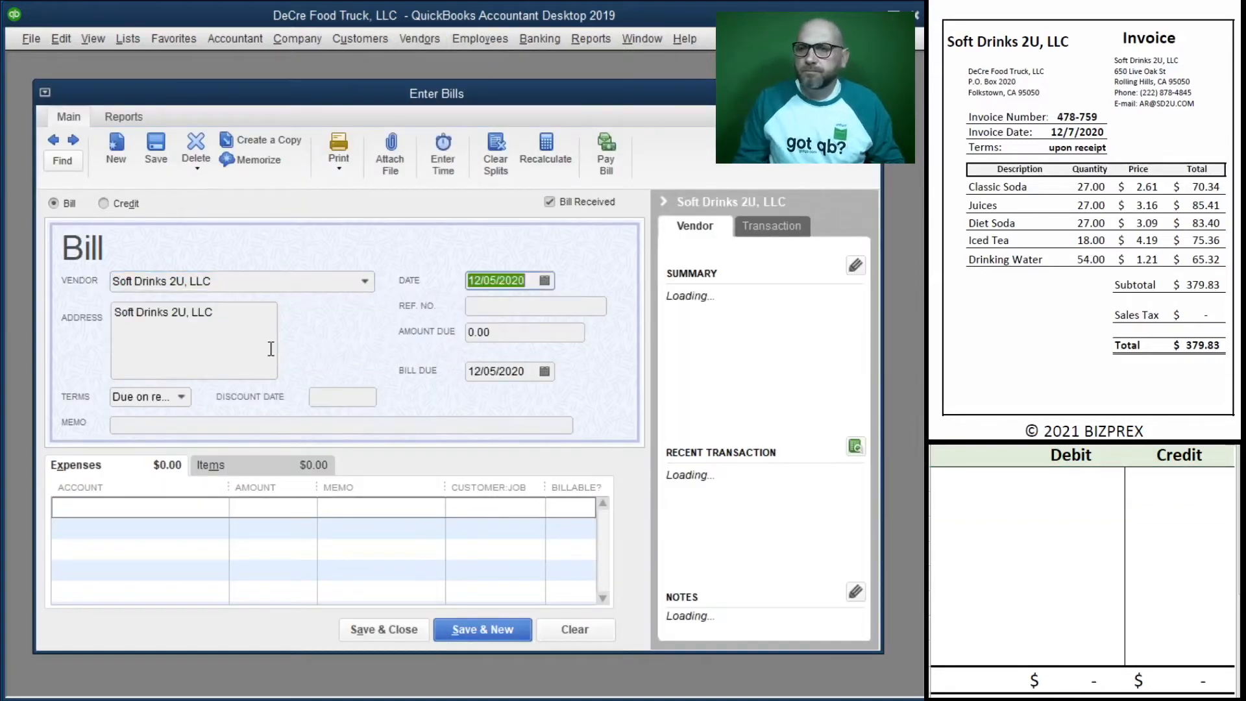
Step: Date the bill 12/07/2020 and enter reference number 478-759 with an amount due of 379.83
{"action": "type", "text": "12/07/2020"}
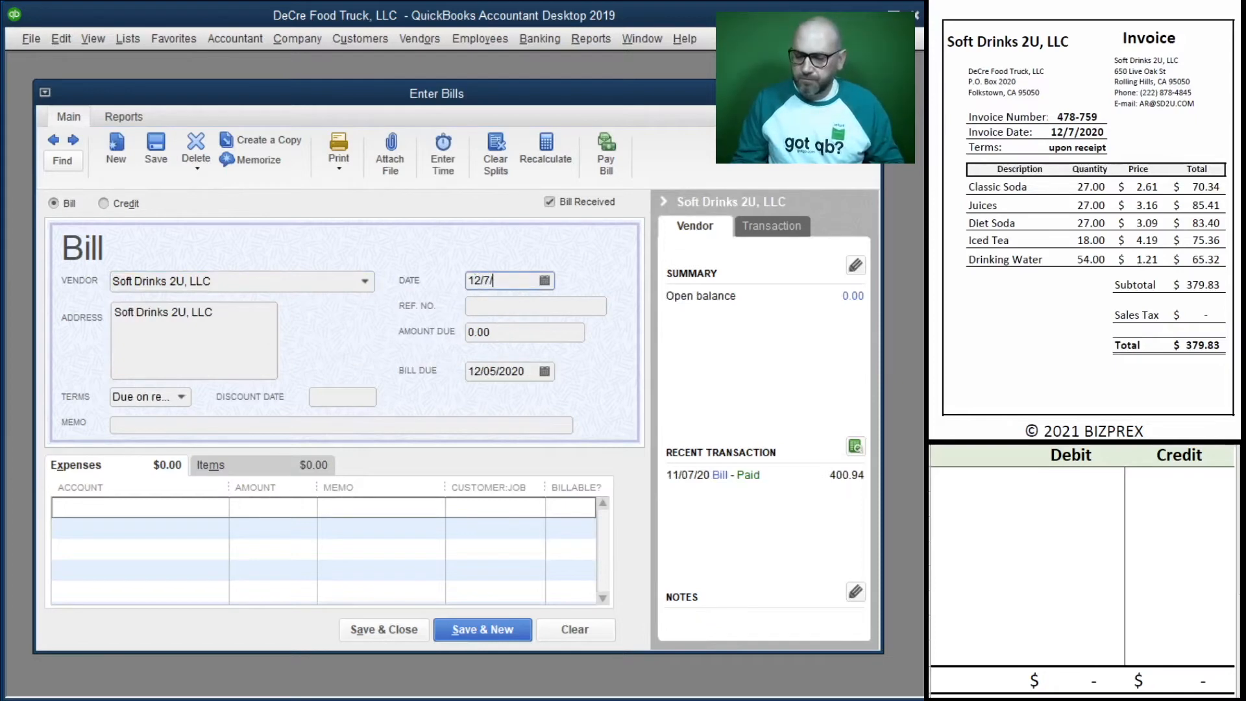
{"action": "key", "text": "Tab"}
{"action": "type", "text": "478-759"}
{"action": "key", "text": "Tab"}
{"action": "type", "text": "379"}
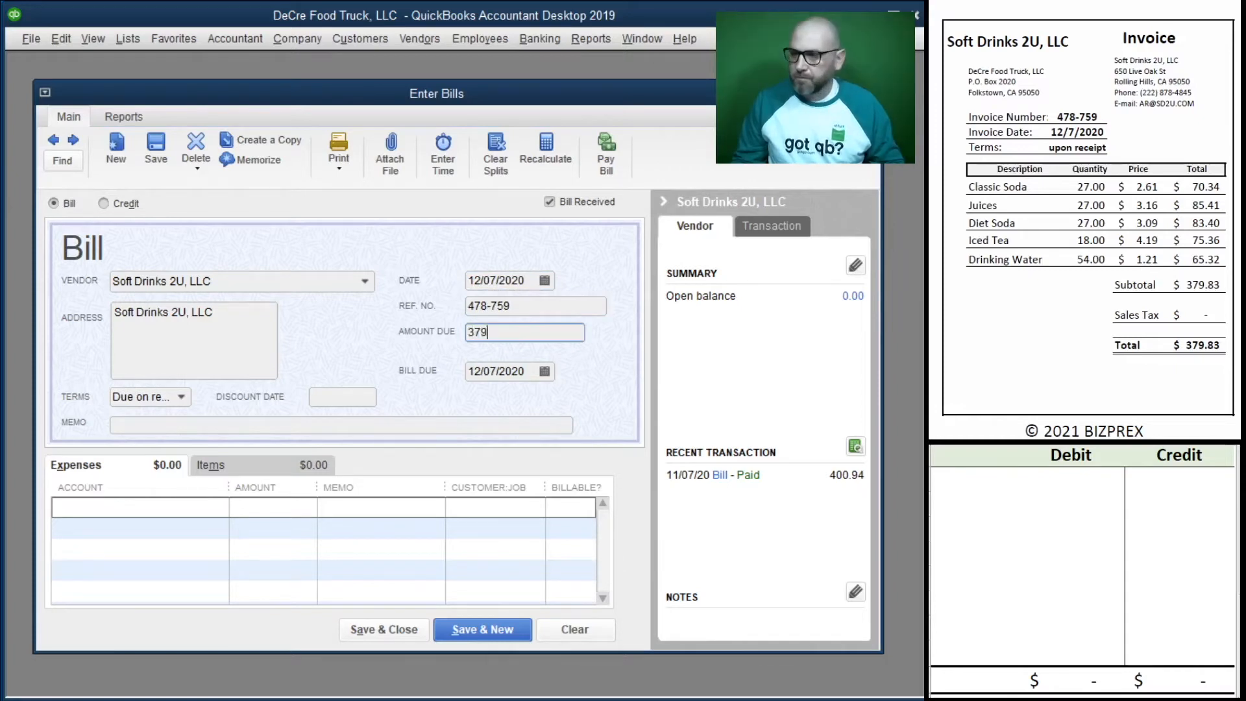
{"action": "key", "text": "Tab"}
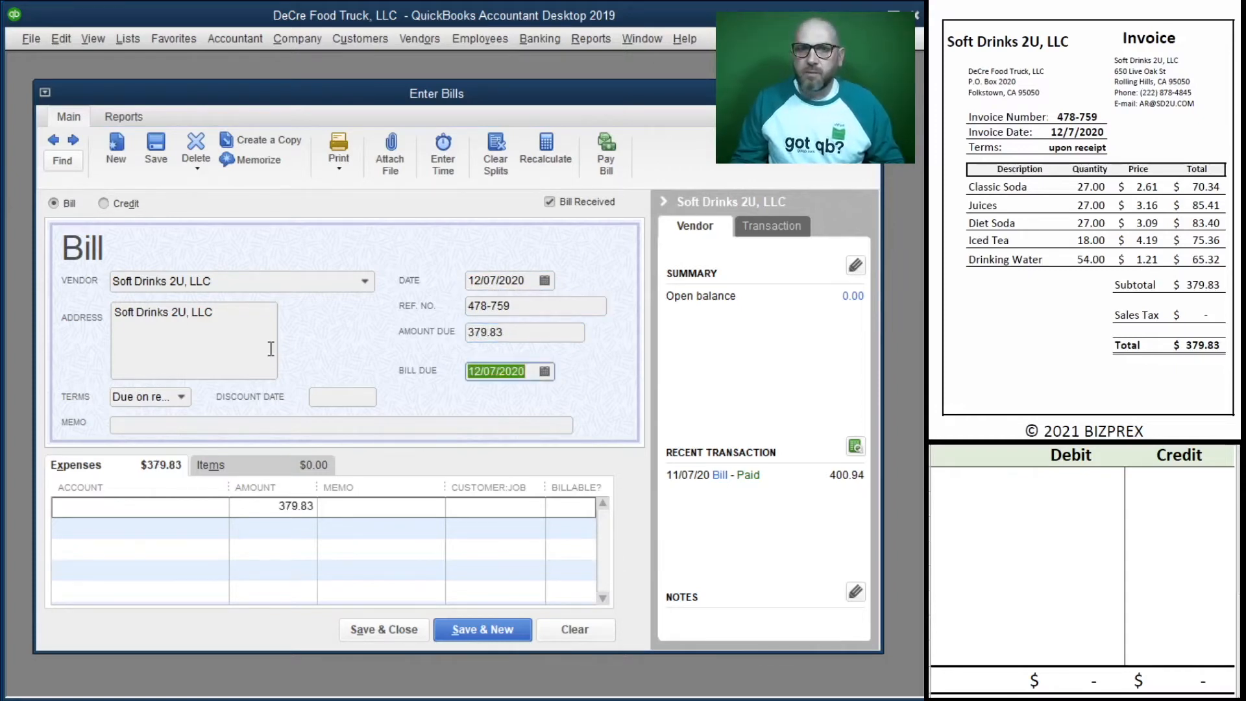
Step: Fill the bill memo and expense line memo with 478-759, and assign the line to account 60300 Drink Purchases / Supplies
{"action": "left_click", "coordinate": [540, 305]}
{"action": "left_click", "coordinate": [167, 427]}
{"action": "key", "text": "ctrl+v"}
{"action": "left_click", "coordinate": [351, 509]}
{"action": "key", "text": "ctrl+v"}
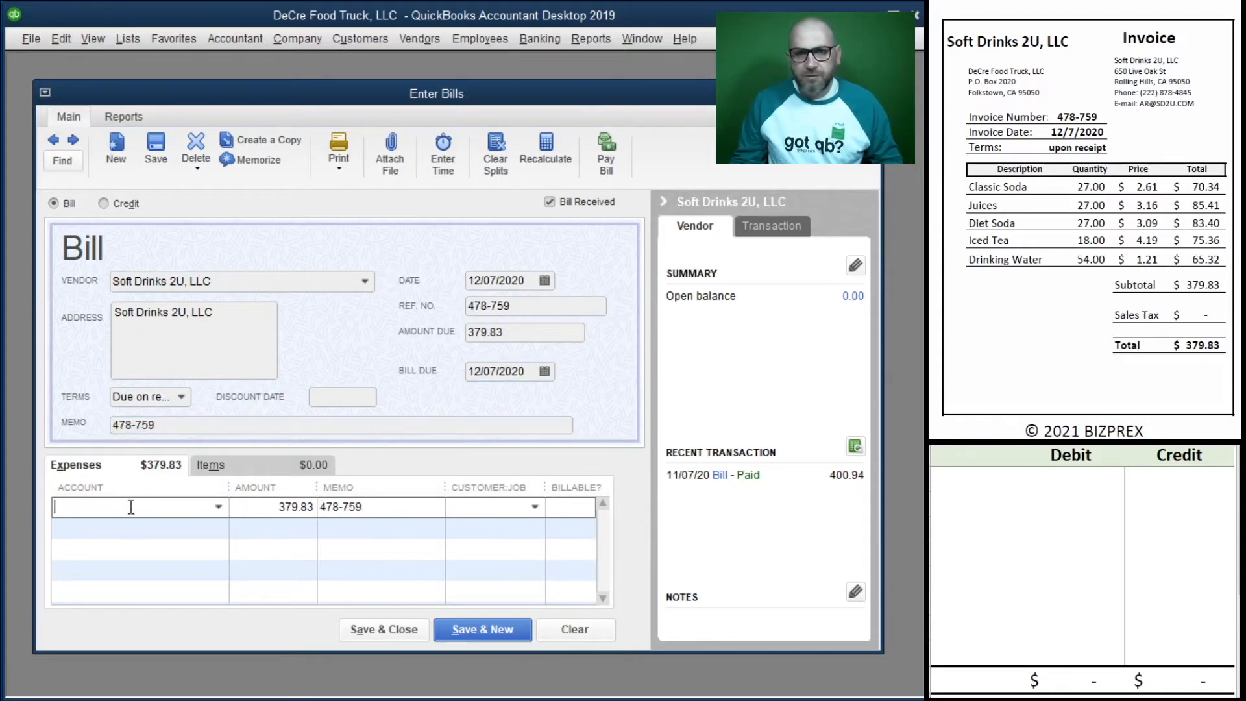
{"action": "left_click", "coordinate": [218, 507]}
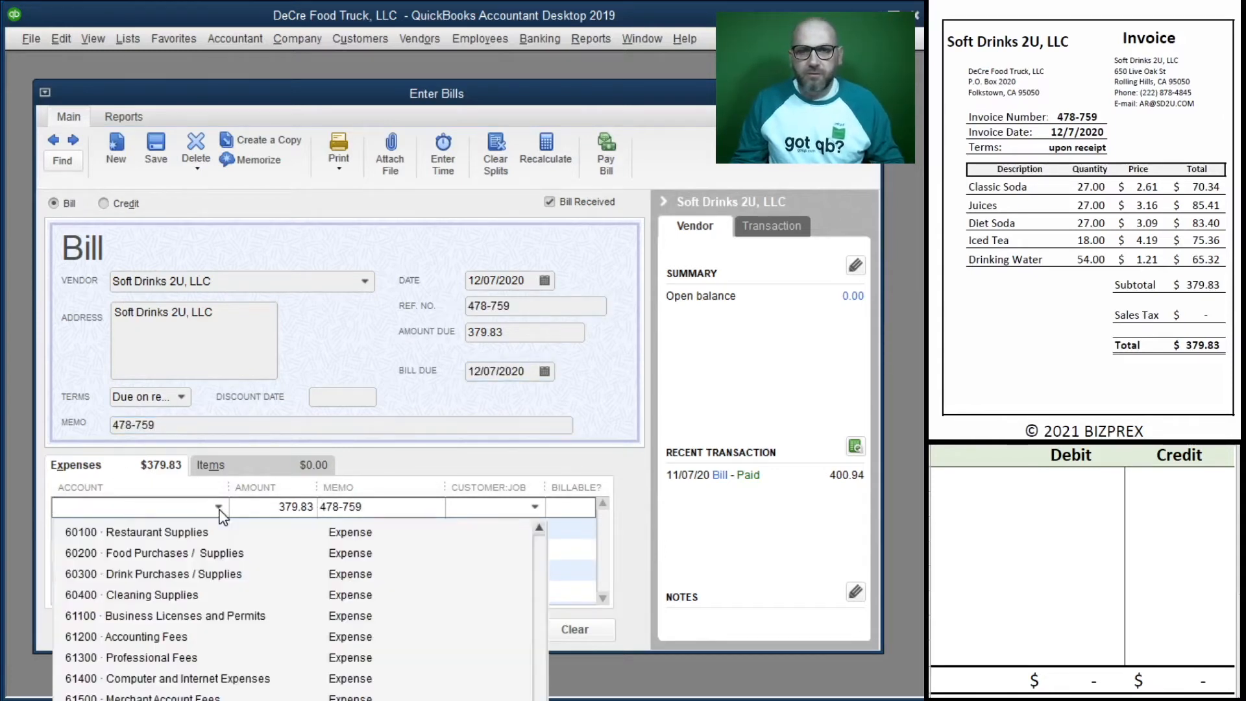
{"action": "left_click", "coordinate": [175, 573]}
Step: Record a credit of 379.83 to account 20000 in the first row of the debit and credit sheet
{"action": "left_click", "coordinate": [992, 498]}
{"action": "left_click", "coordinate": [973, 479]}
{"action": "type", "text": "20000"}
{"action": "key", "text": "Tab"}
{"action": "type", "text": "379.83"}
{"action": "key", "text": "Return"}
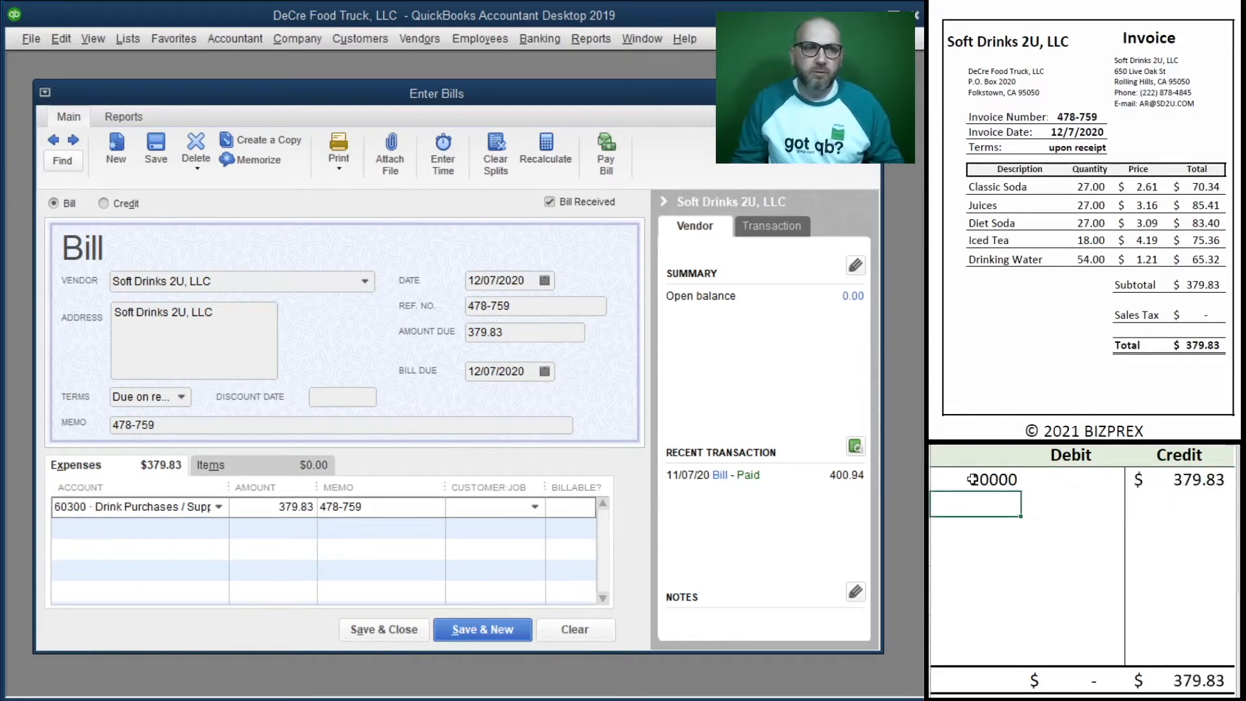
Step: Record a debit of 379.83 to account 60300 in the sheet's second row, and widen the bill's account column
{"action": "type", "text": "60300"}
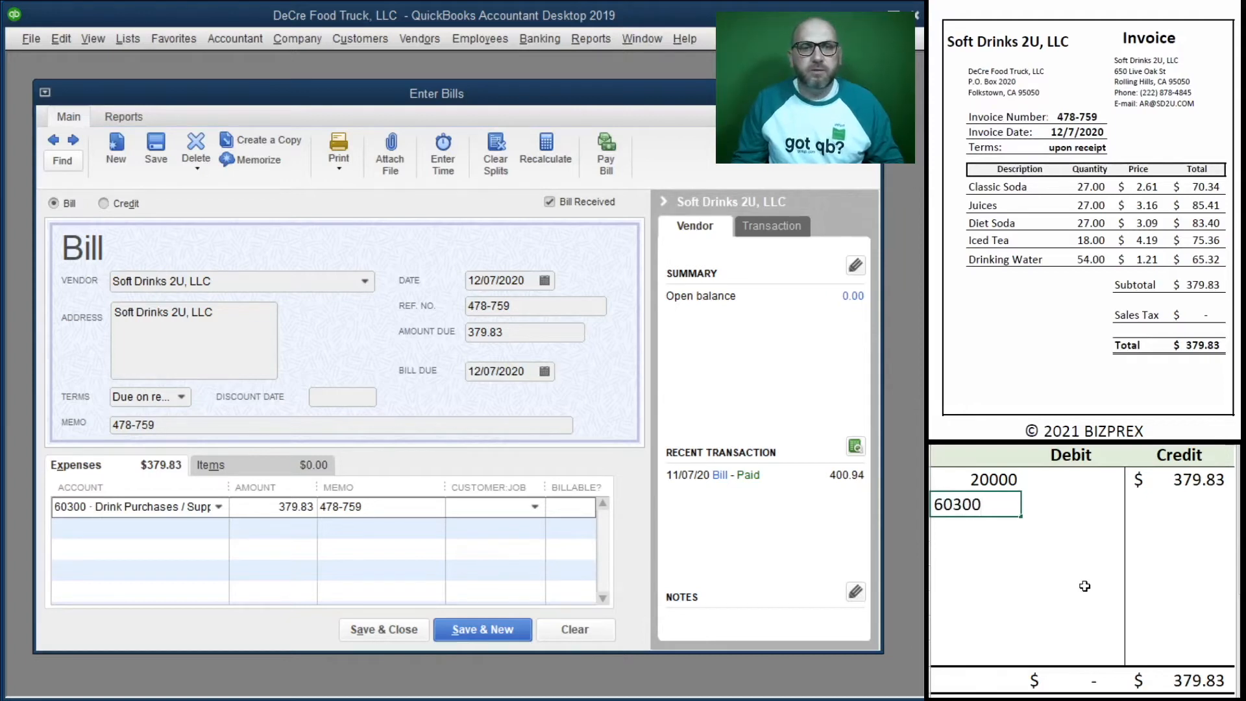
{"action": "key", "text": "Tab"}
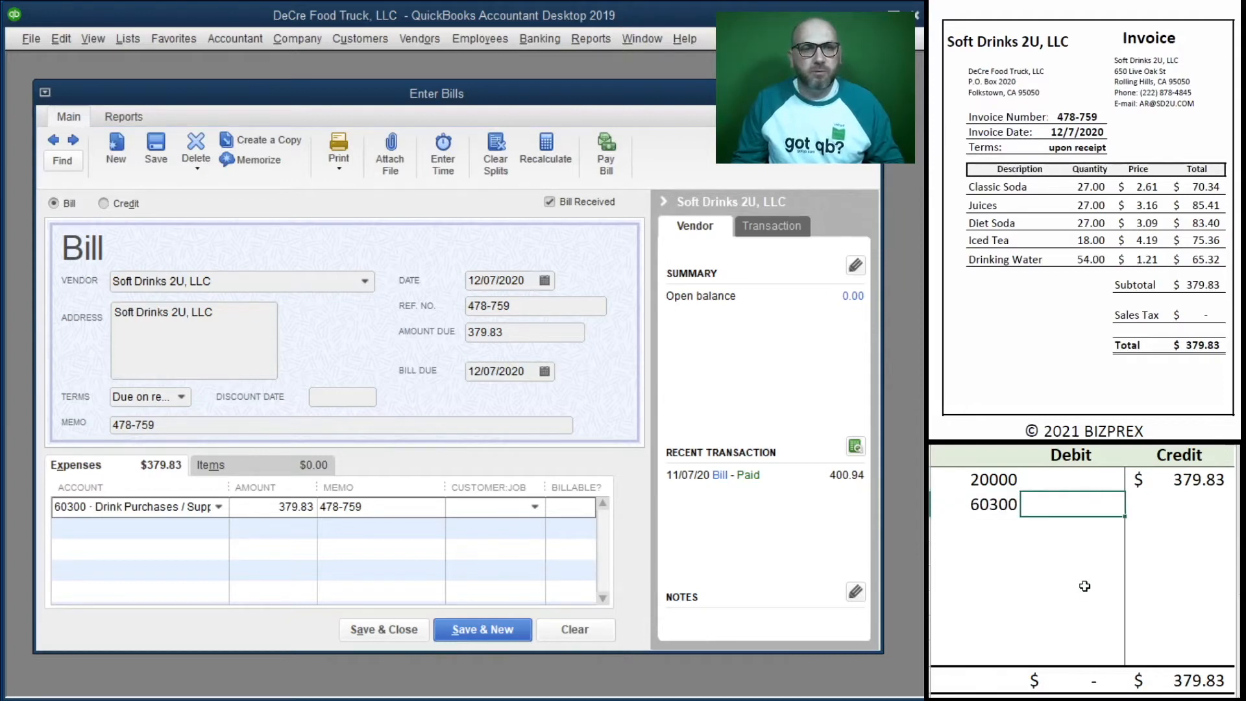
{"action": "left_click_drag", "start_coordinate": [229, 487], "coordinate": [262, 495]}
{"action": "left_click", "coordinate": [1093, 505]}
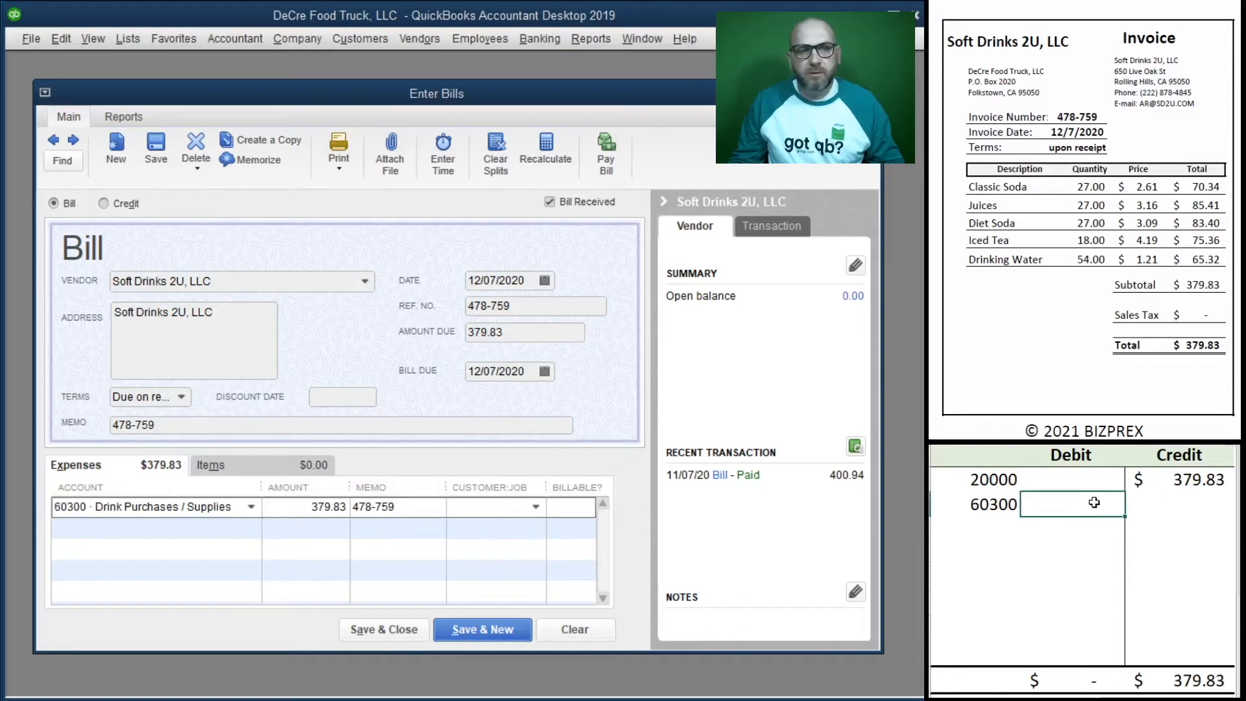
{"action": "type", "text": "379.83"}
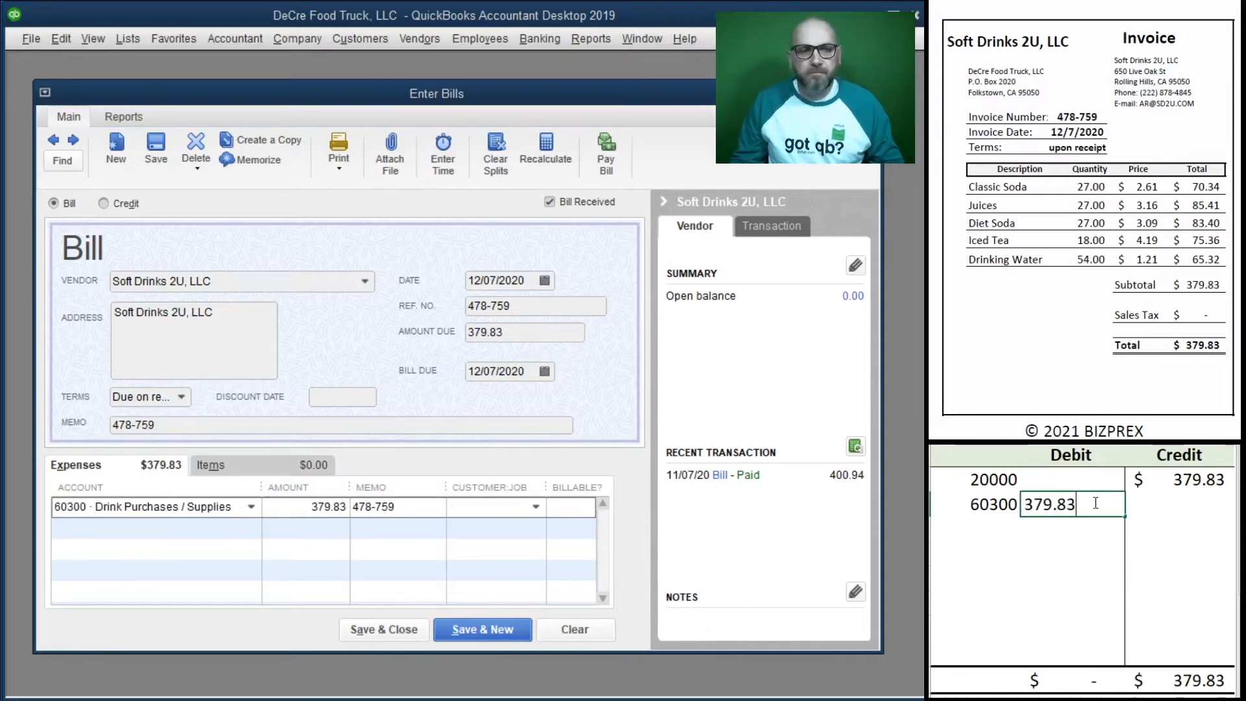
{"action": "key", "text": "Return"}
Step: Save and close the Soft Drinks 2U bill, and clear both entries from the debit and credit sheet
{"action": "left_click", "coordinate": [383, 629]}
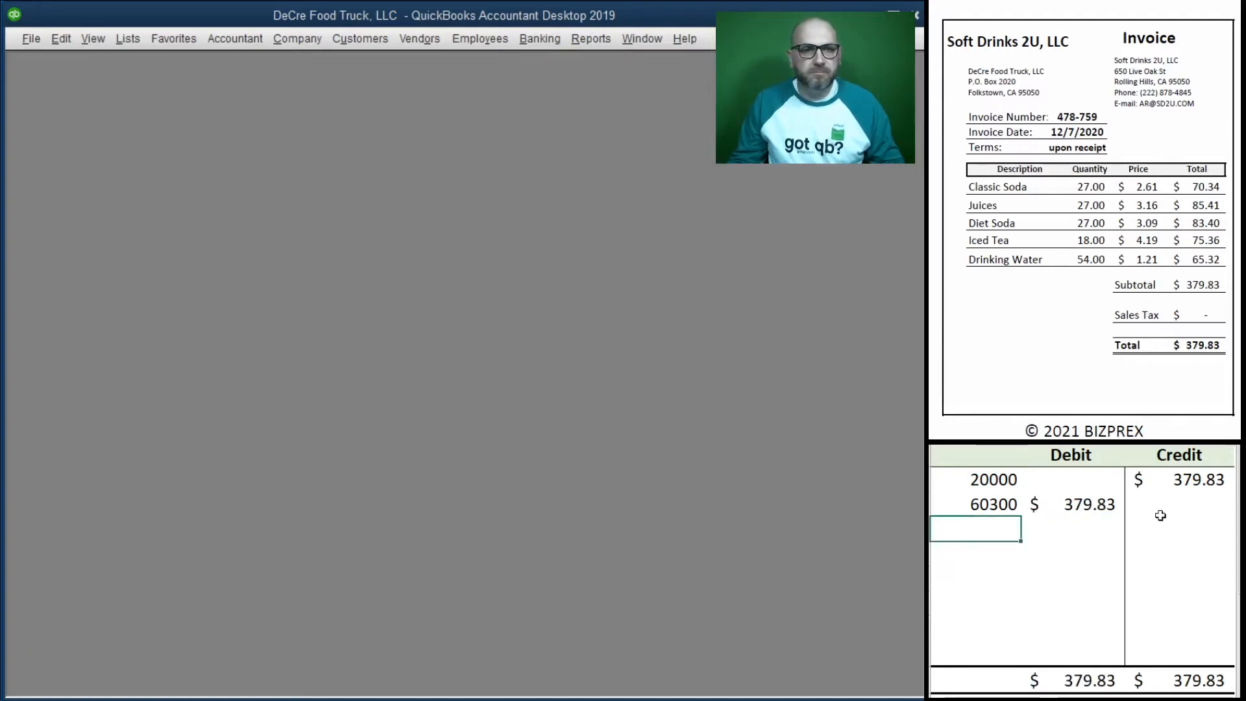
{"action": "left_click_drag", "start_coordinate": [1160, 515], "coordinate": [989, 477]}
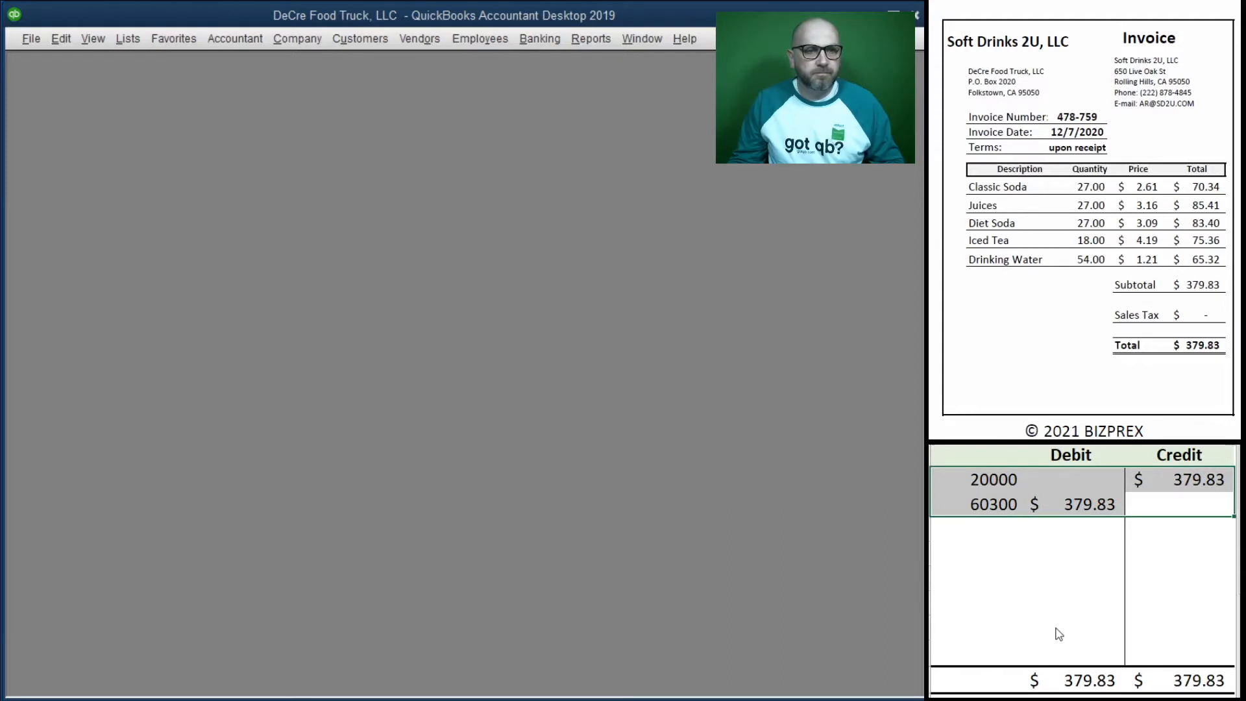
{"action": "key", "text": "Delete"}
Step: Find the CreditFirst receipt for Soft Drinks 2U, LLC in the source documents and select that vendor's 379.83 bill in Pay Bills
{"action": "scroll", "coordinate": [1067, 228], "scroll_direction": "down", "scroll_amount": 3}
{"action": "scroll", "coordinate": [1068, 229], "scroll_direction": "down", "scroll_amount": 5}
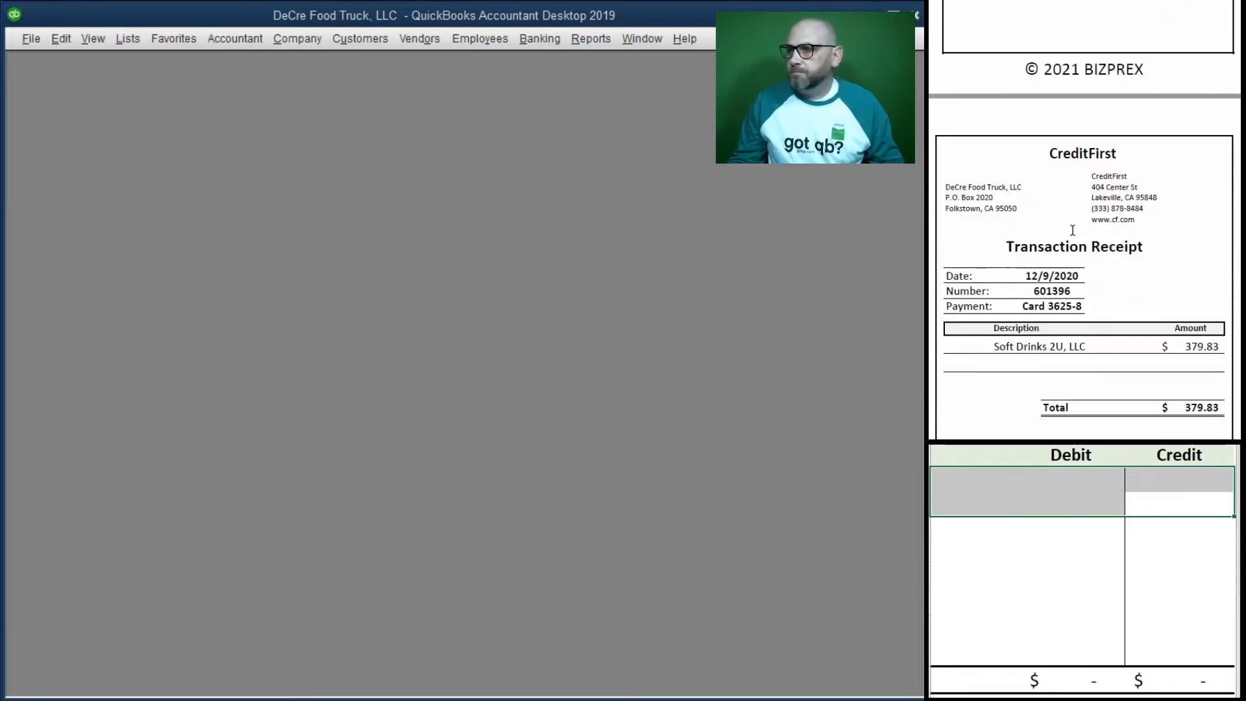
{"action": "scroll", "coordinate": [1073, 231], "scroll_direction": "down", "scroll_amount": 1}
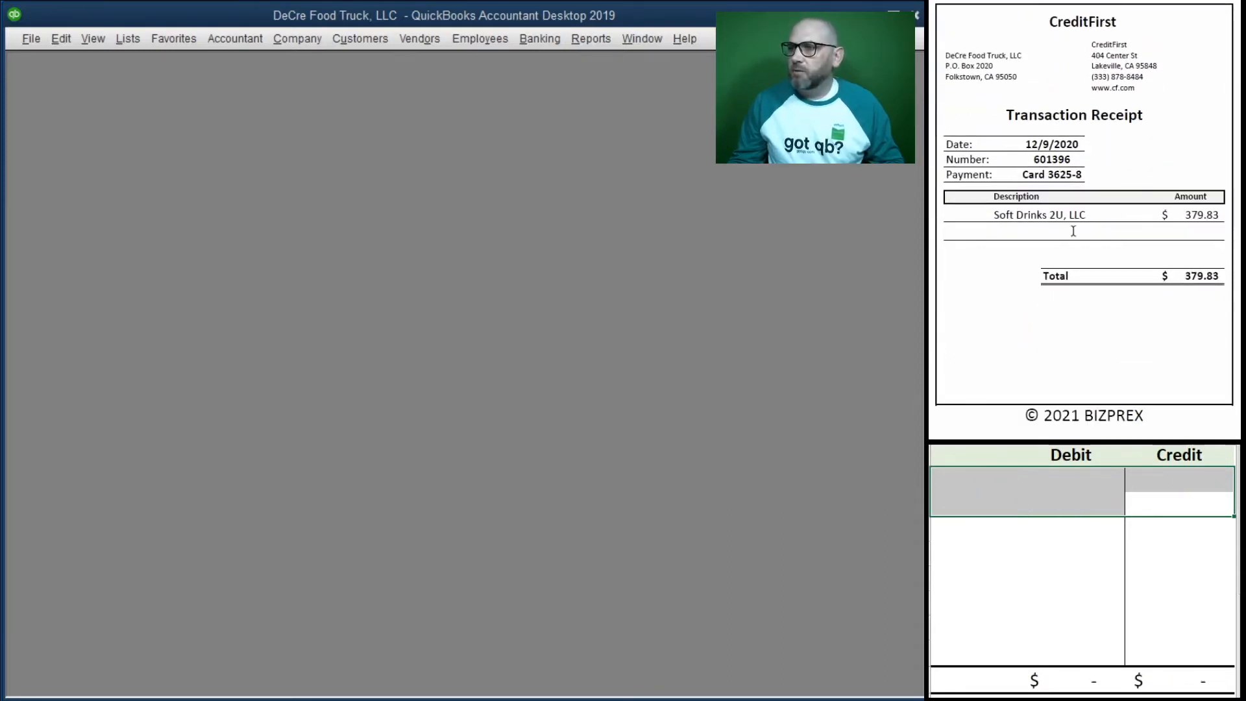
{"action": "scroll", "coordinate": [1074, 231], "scroll_direction": "up", "scroll_amount": 1}
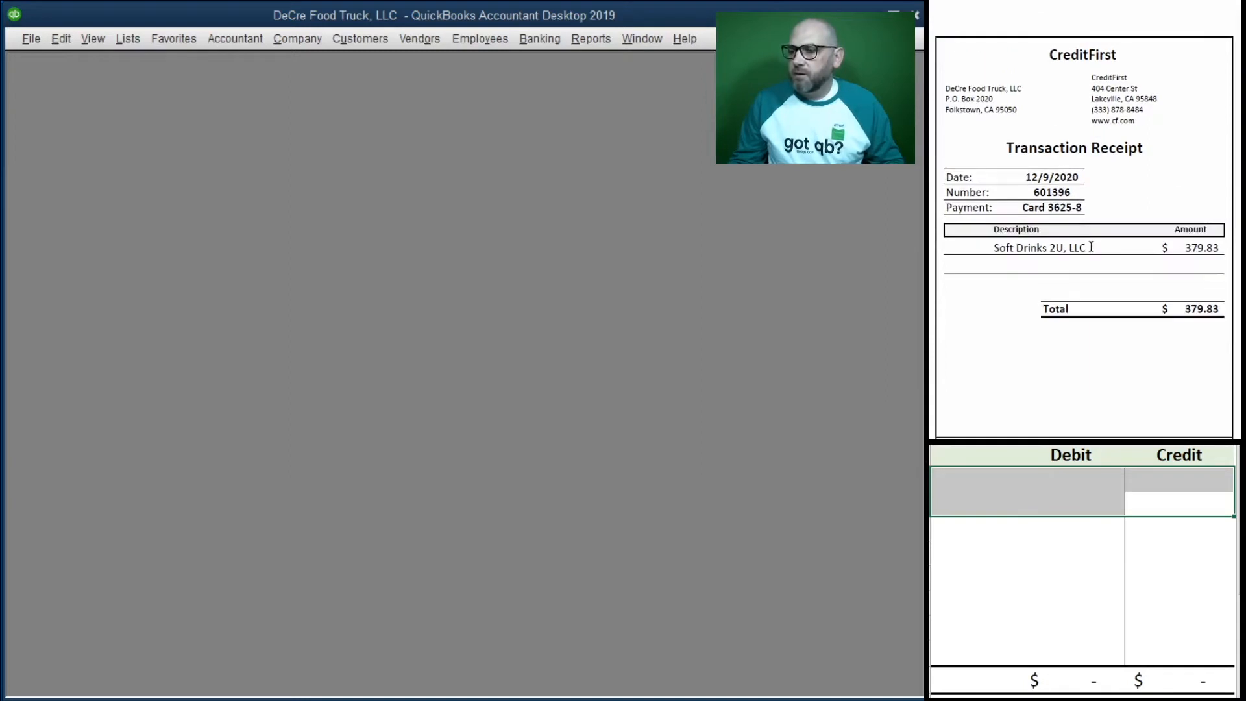
{"action": "scroll", "coordinate": [1097, 246], "scroll_direction": "down", "scroll_amount": 1}
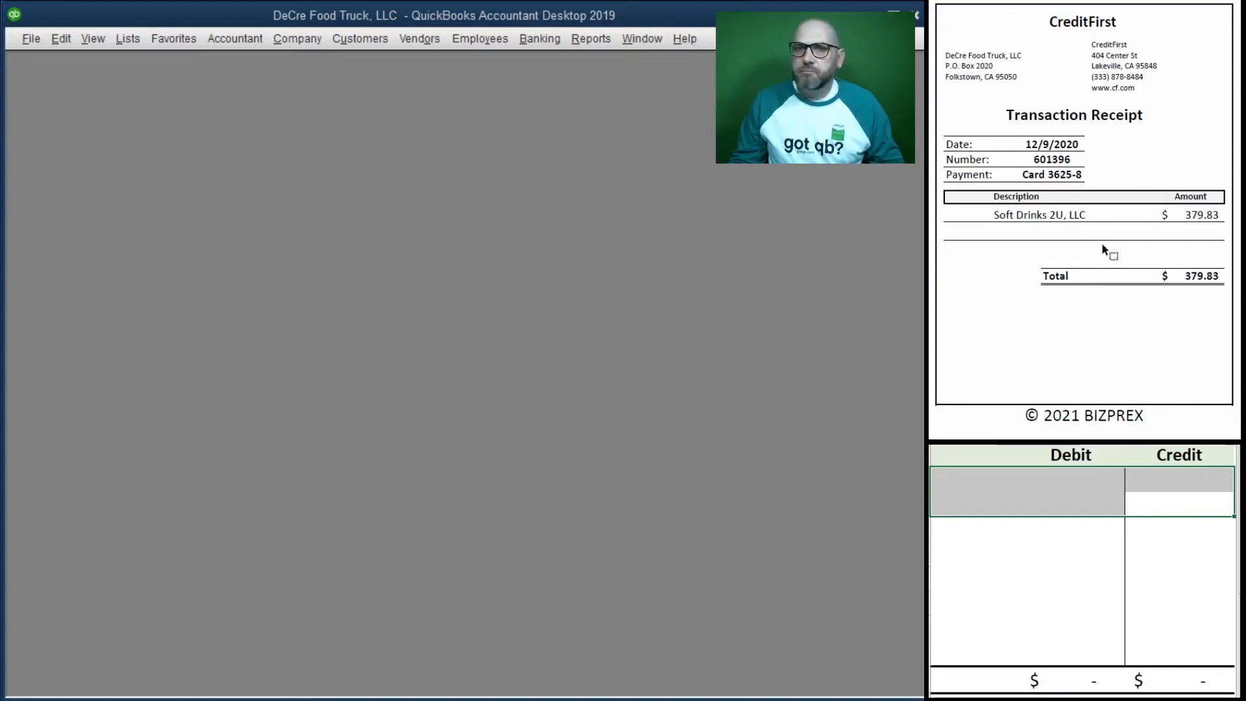
{"action": "left_click", "coordinate": [421, 37]}
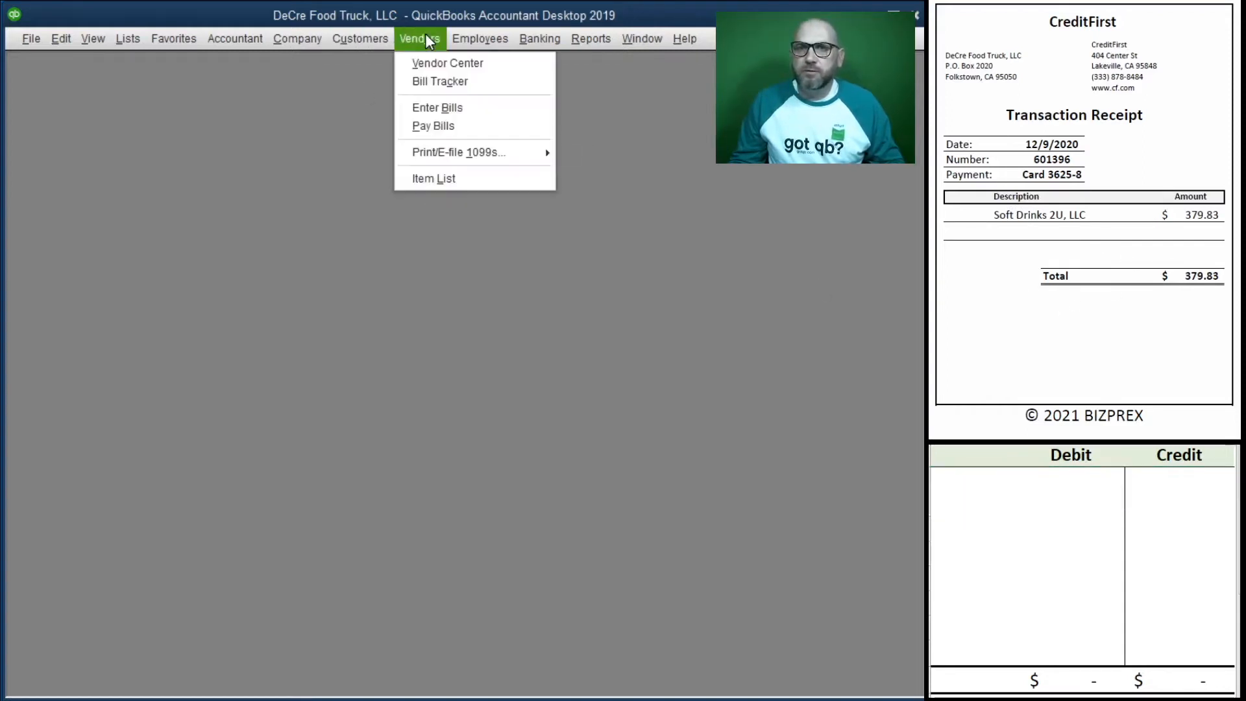
{"action": "left_click", "coordinate": [447, 127]}
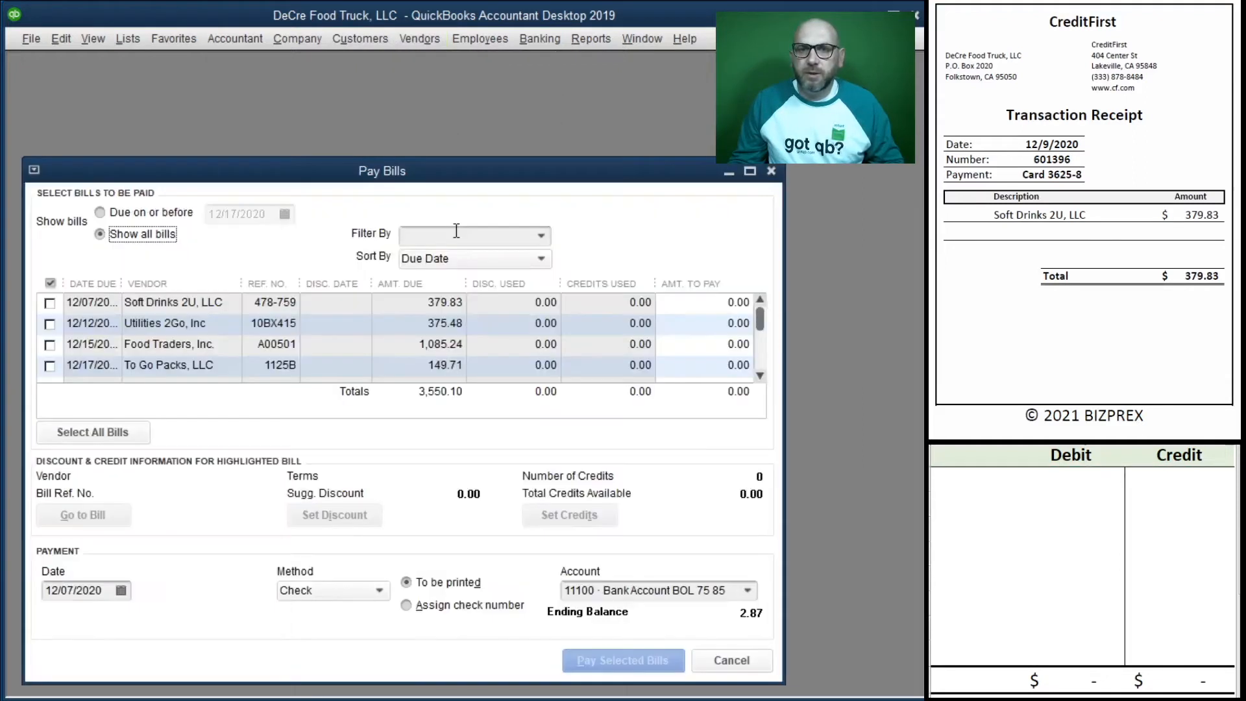
{"action": "left_click", "coordinate": [50, 302]}
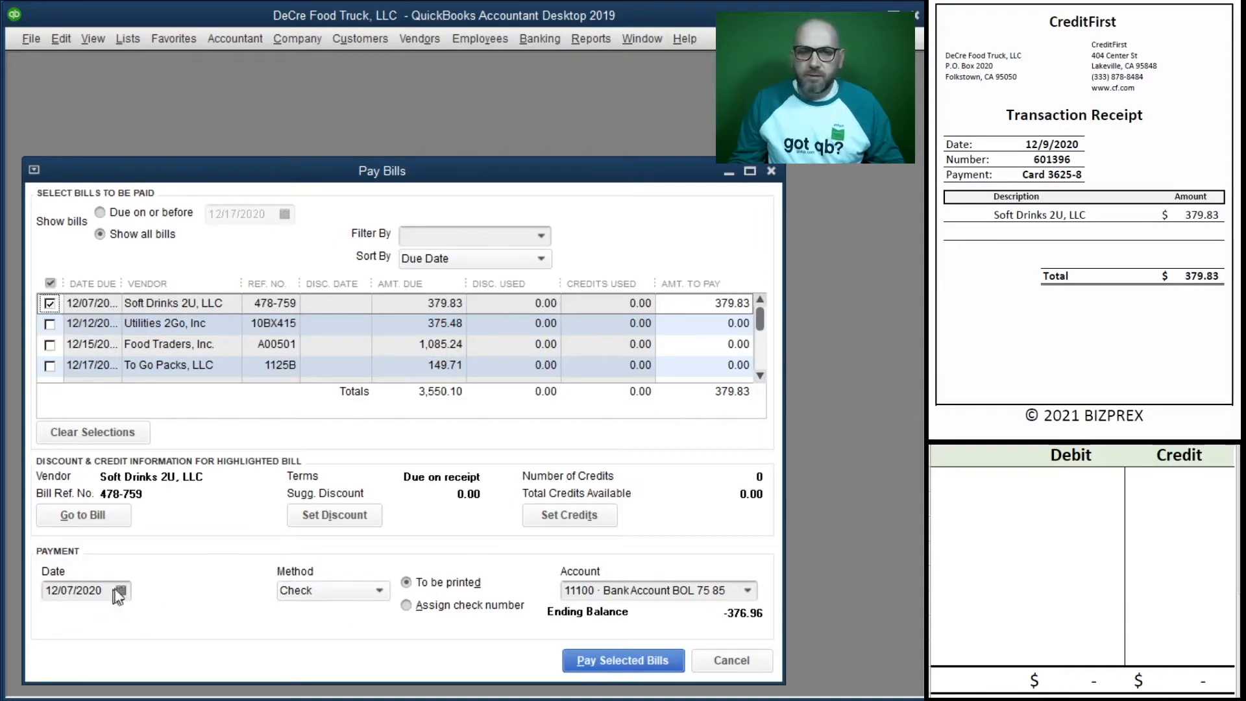
Step: Set the bill payment date to 12/09/2020 and the payment method to Credit Card
{"action": "left_click", "coordinate": [73, 590]}
{"action": "key", "text": "BackSpace"}
{"action": "type", "text": "9"}
{"action": "left_click", "coordinate": [350, 591]}
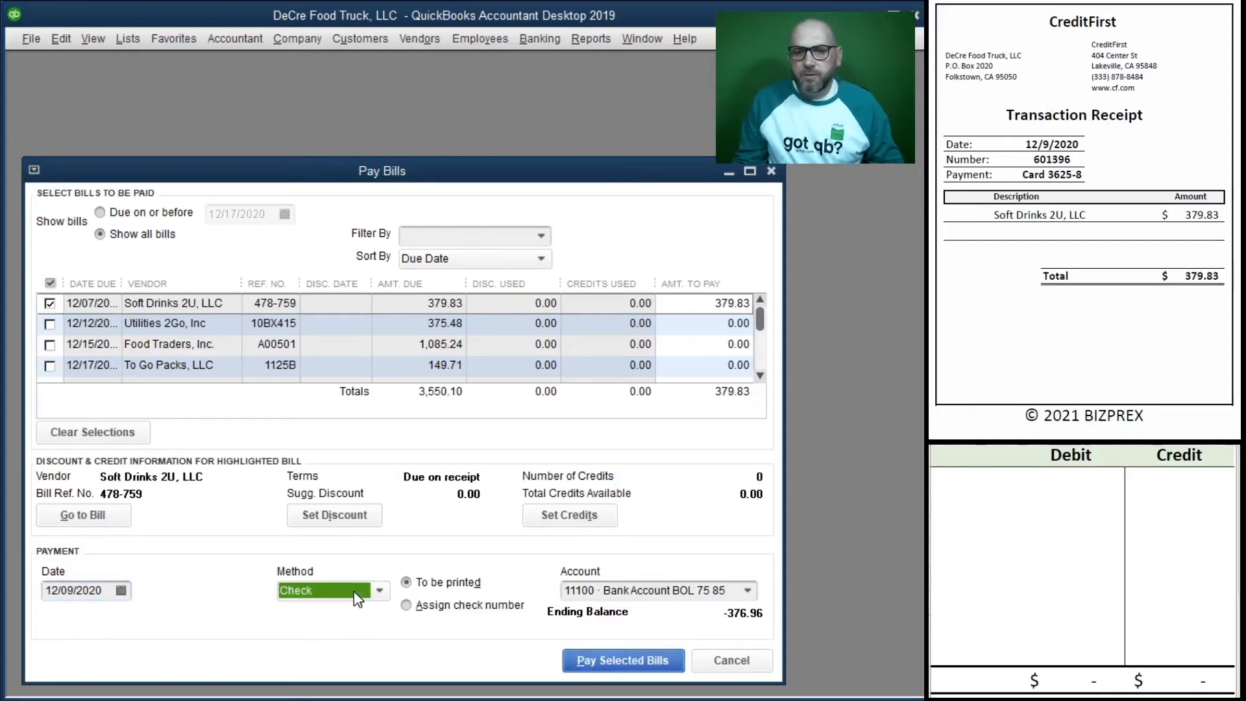
{"action": "left_click", "coordinate": [356, 637]}
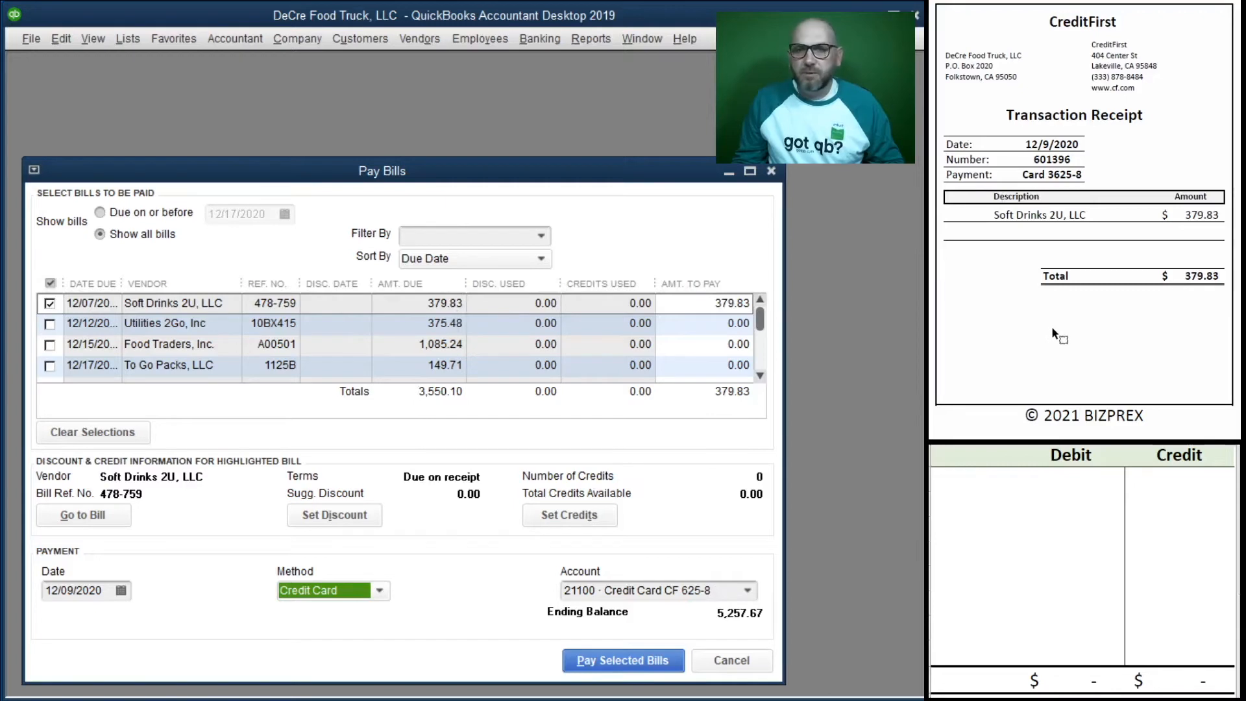
Step: Record a debit of 379.83 to account 20000 in the first row of the debit and credit sheet
{"action": "left_click", "coordinate": [1007, 510]}
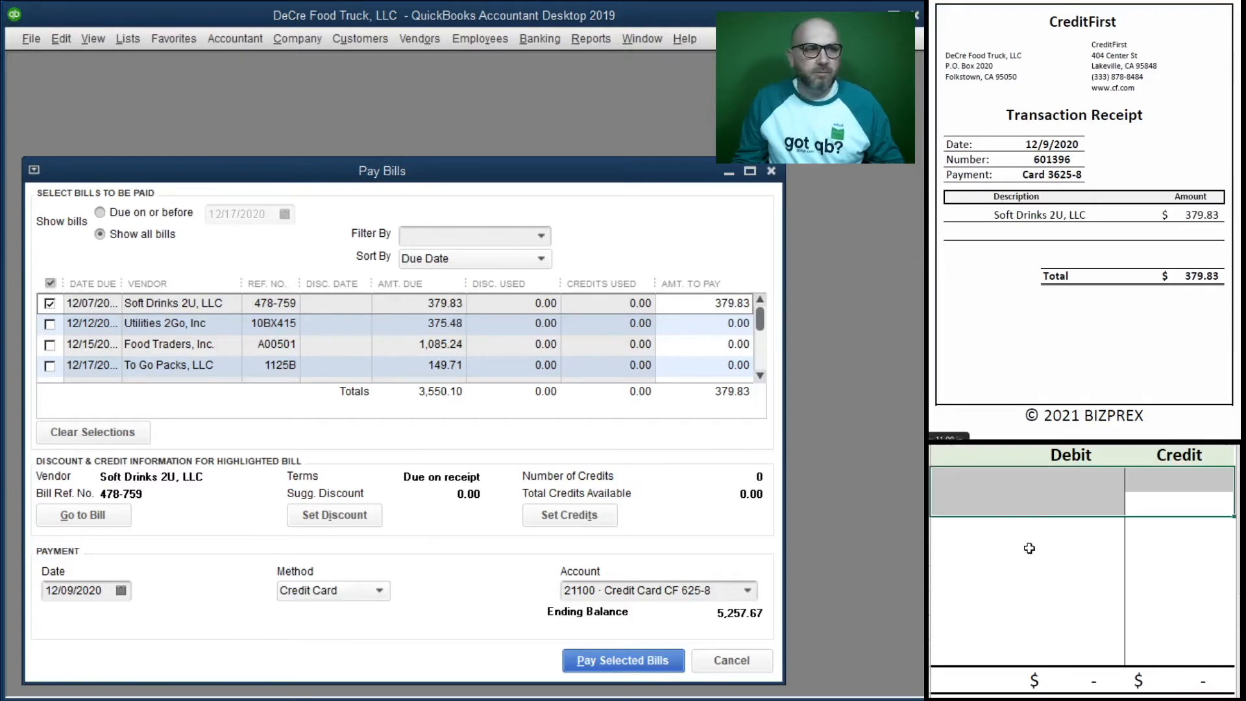
{"action": "left_click", "coordinate": [979, 478]}
{"action": "type", "text": "20"}
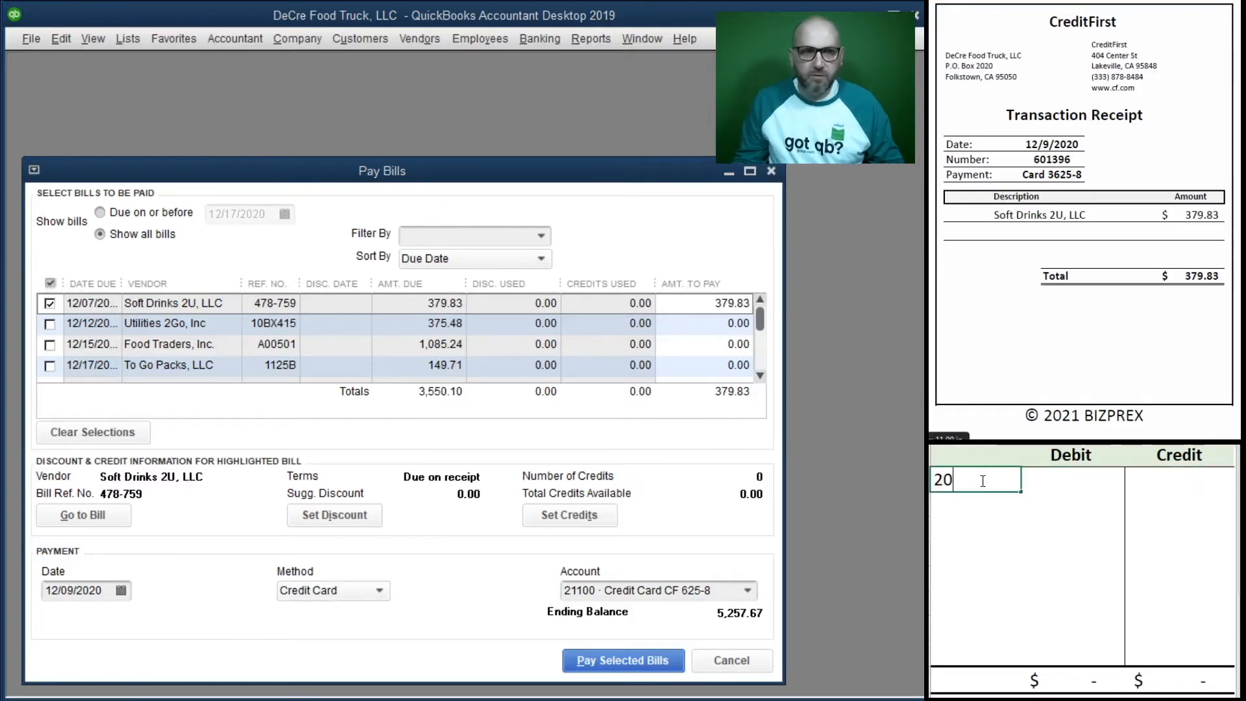
{"action": "type", "text": "000"}
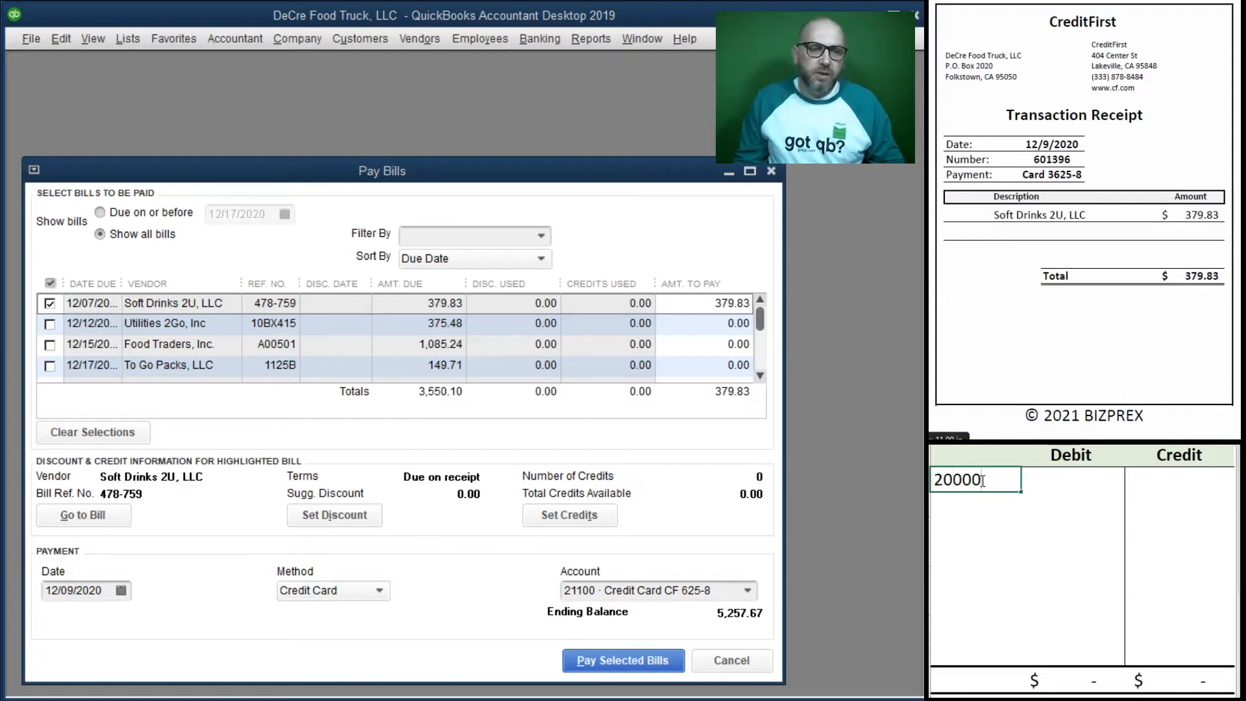
{"action": "key", "text": "Tab"}
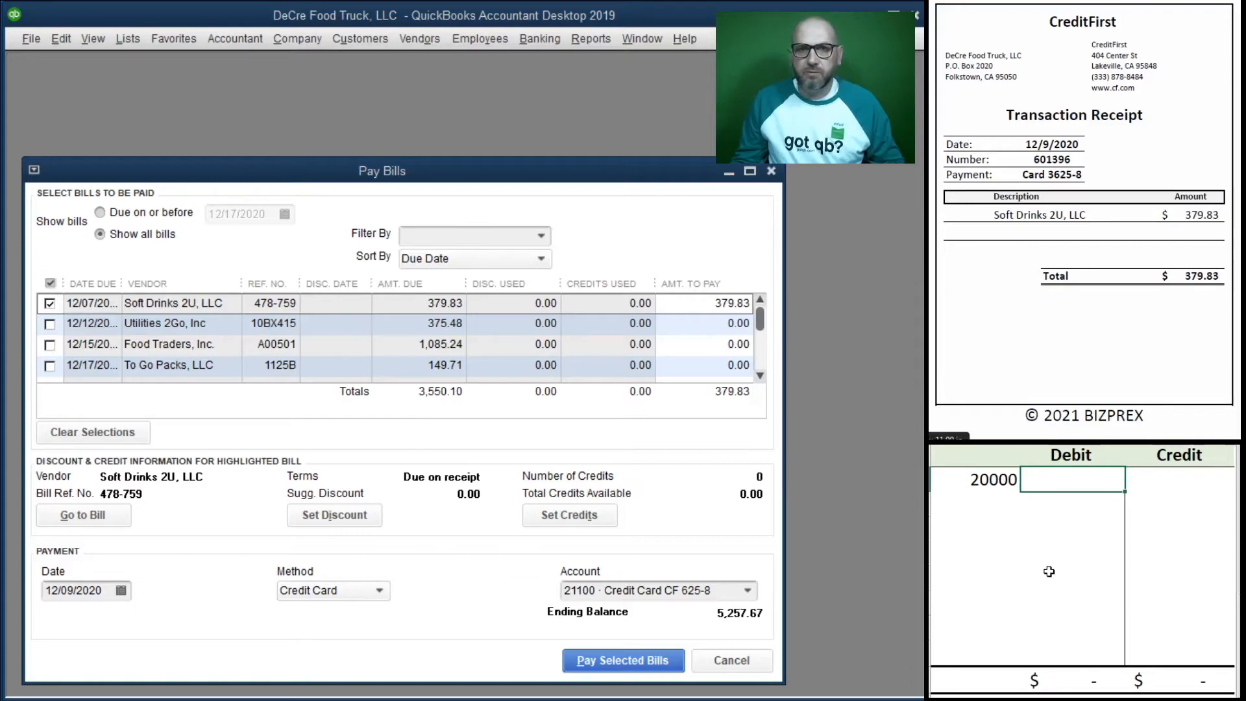
{"action": "type", "text": "379.83"}
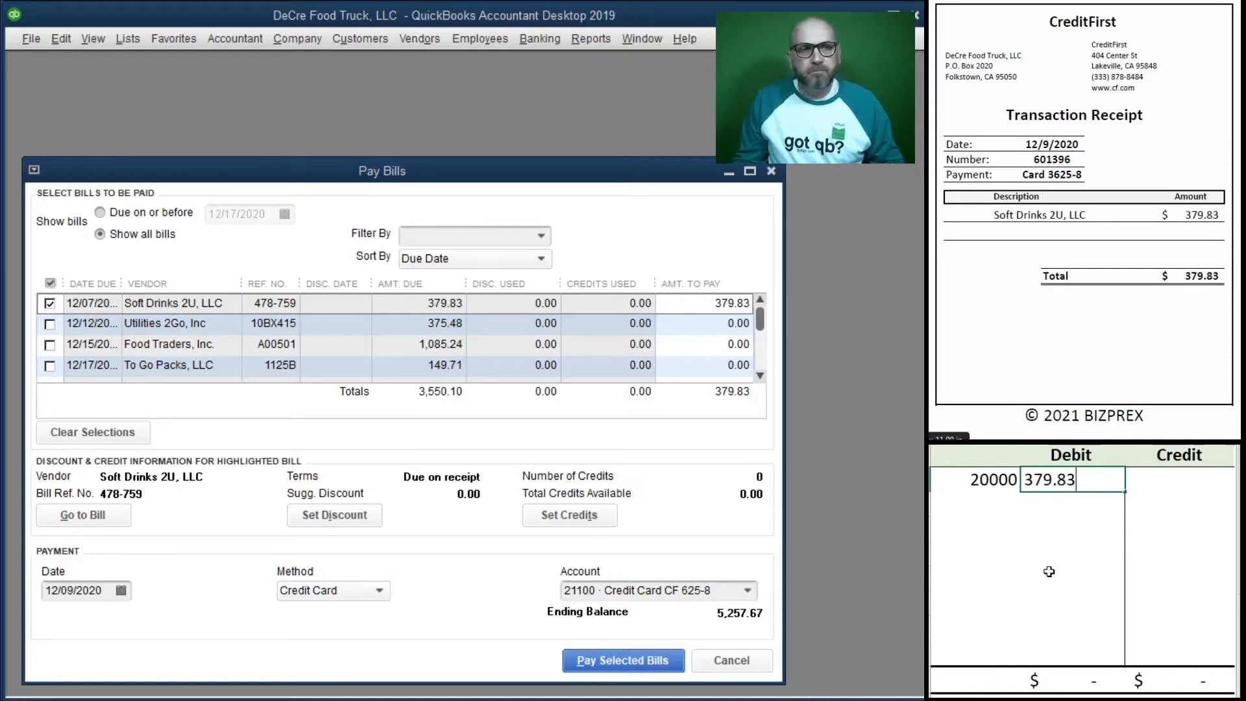
{"action": "key", "text": "Return"}
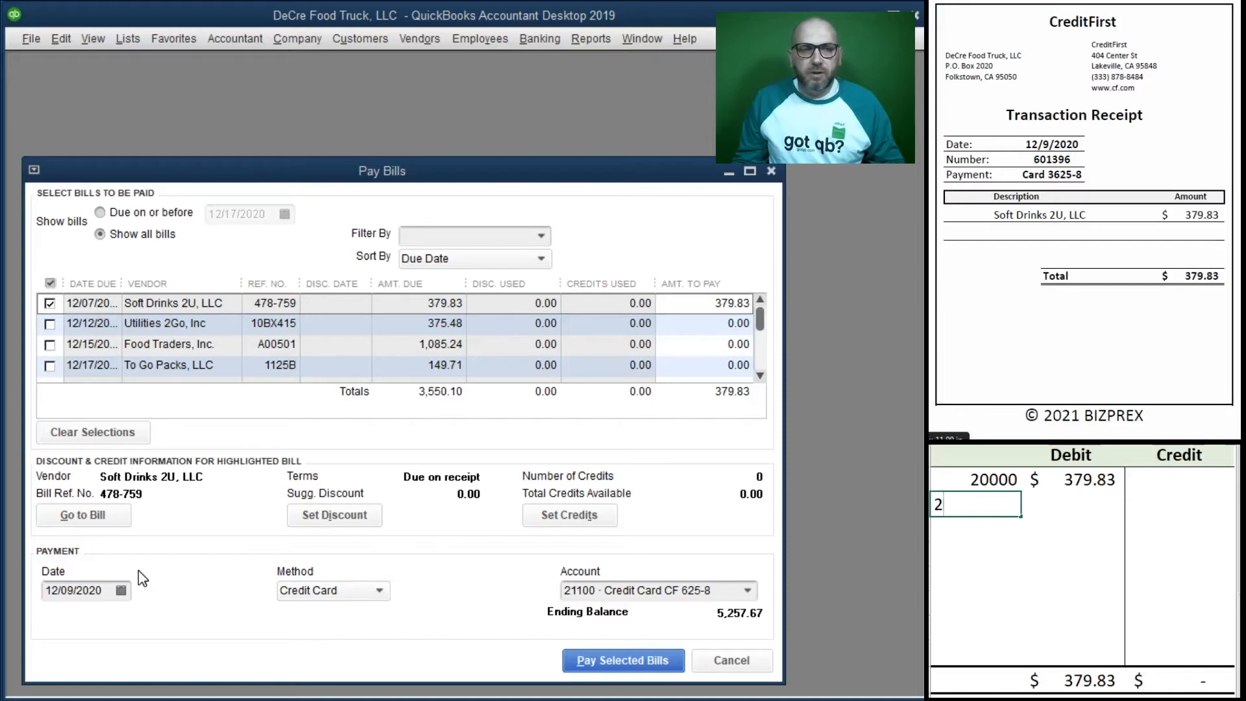
Step: Record a credit of 379.83 to account 21100 in the second row of the debit and credit sheet
{"action": "type", "text": "1100"}
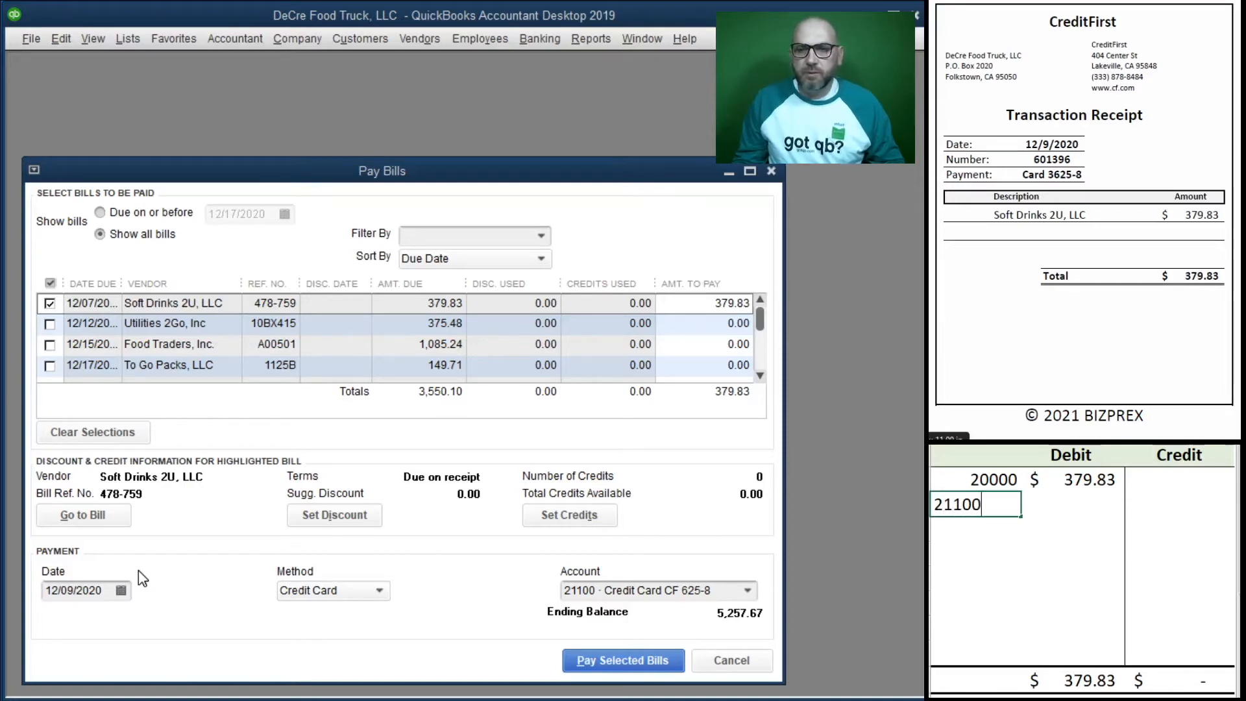
{"action": "key", "text": "Tab"}
{"action": "key", "text": "Tab"}
{"action": "type", "text": "379.83"}
{"action": "key", "text": "Return"}
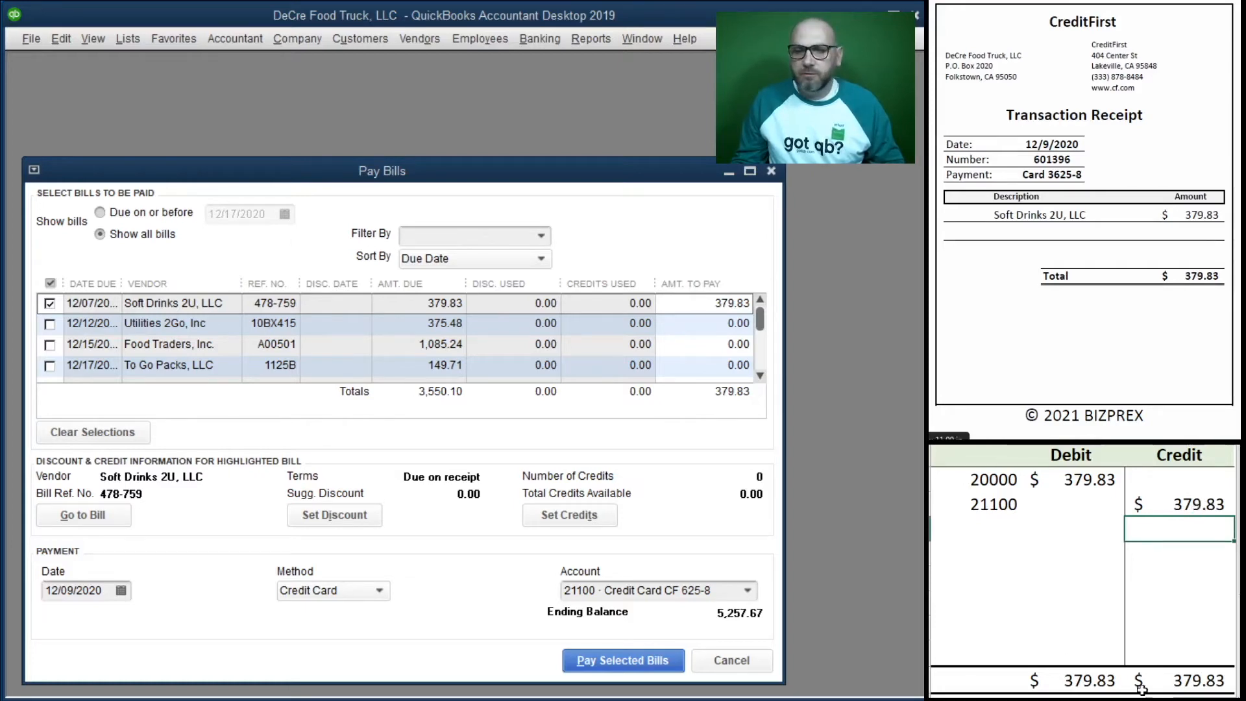
Step: Pay the selected Soft Drinks 2U bill, close the payment summary, and clear both entries from the debit and credit sheet
{"action": "left_click", "coordinate": [619, 662]}
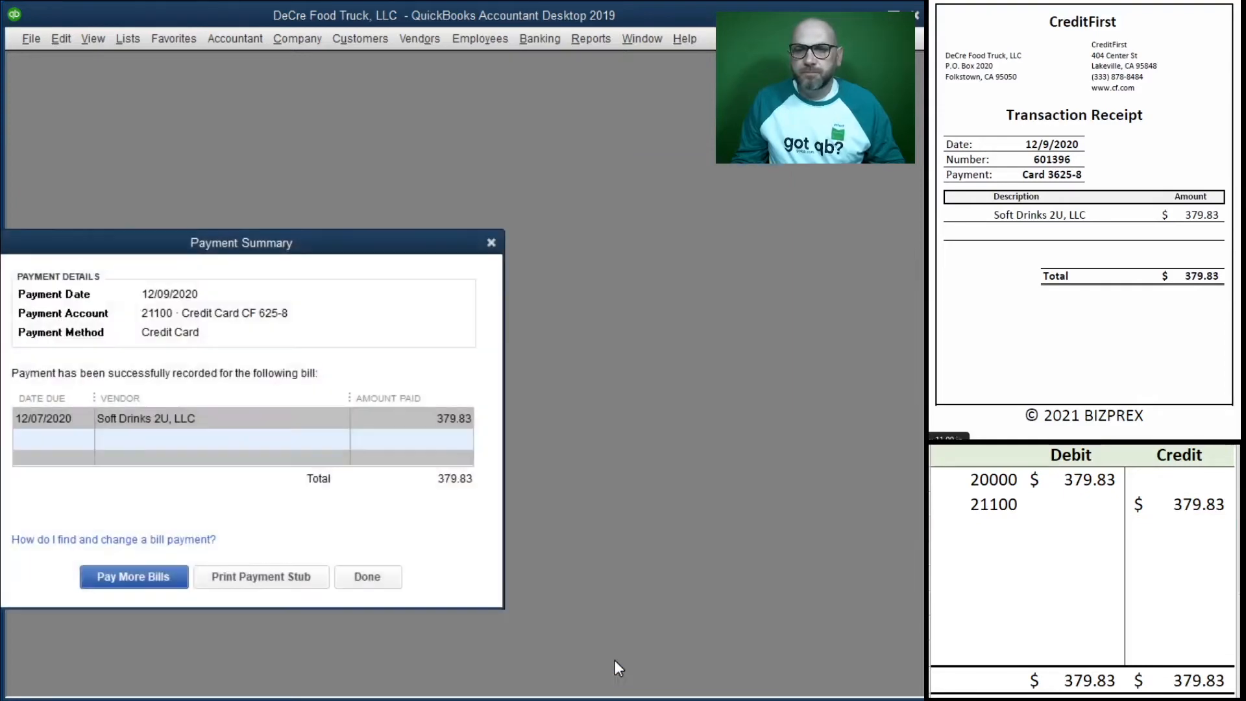
{"action": "left_click", "coordinate": [370, 586]}
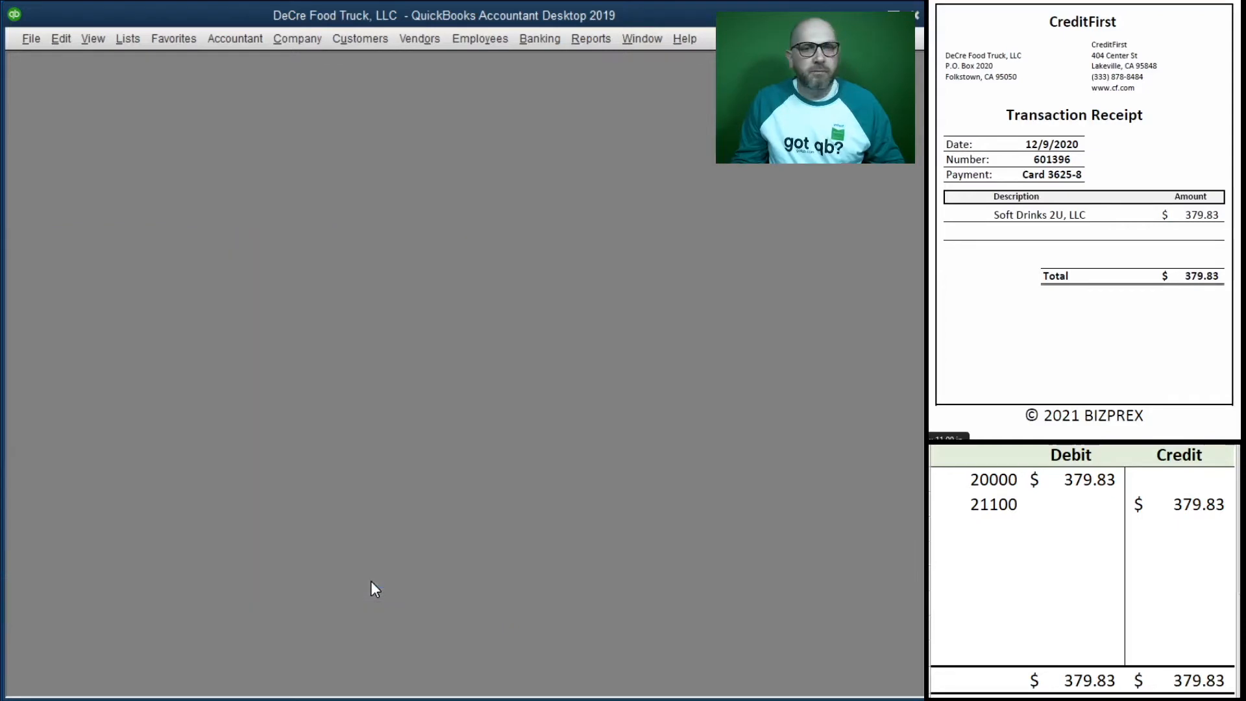
{"action": "left_click_drag", "start_coordinate": [1176, 504], "coordinate": [1012, 480]}
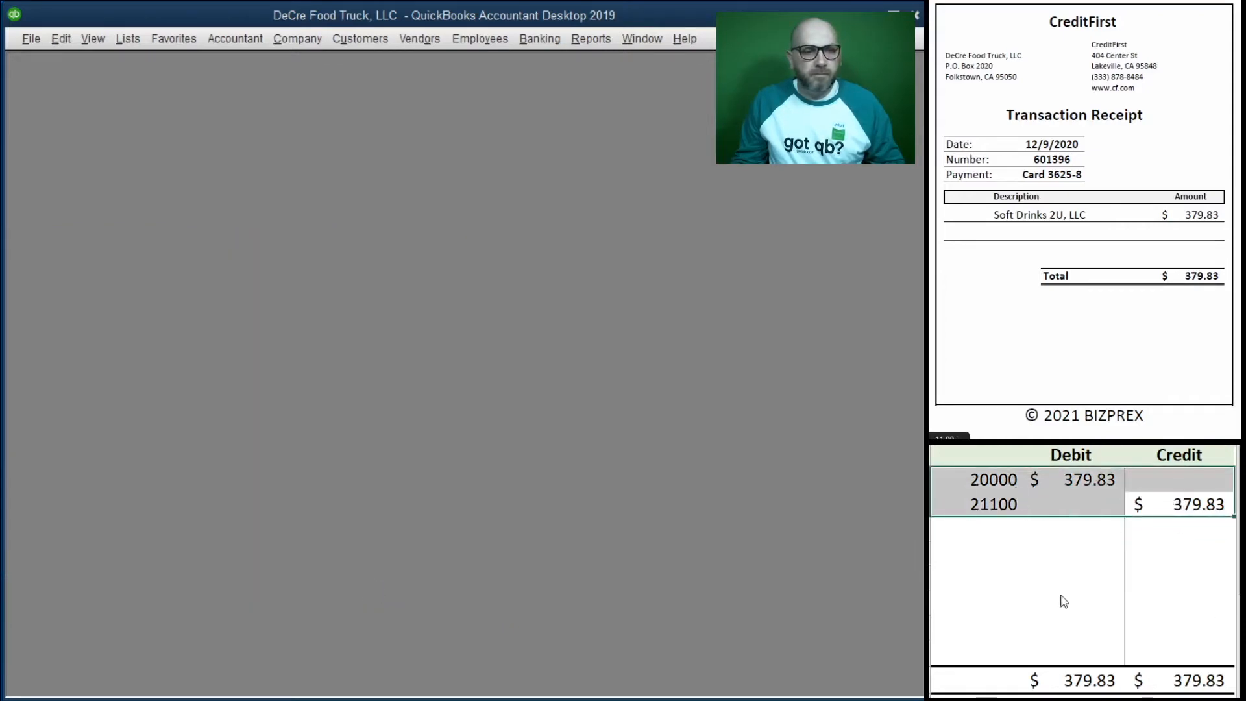
{"action": "key", "text": "Delete"}
Step: Examine the check to Utilities 2Go, Inc in the source documents for its number, date, amount and memo
{"action": "scroll", "coordinate": [1013, 309], "scroll_direction": "down", "scroll_amount": 8}
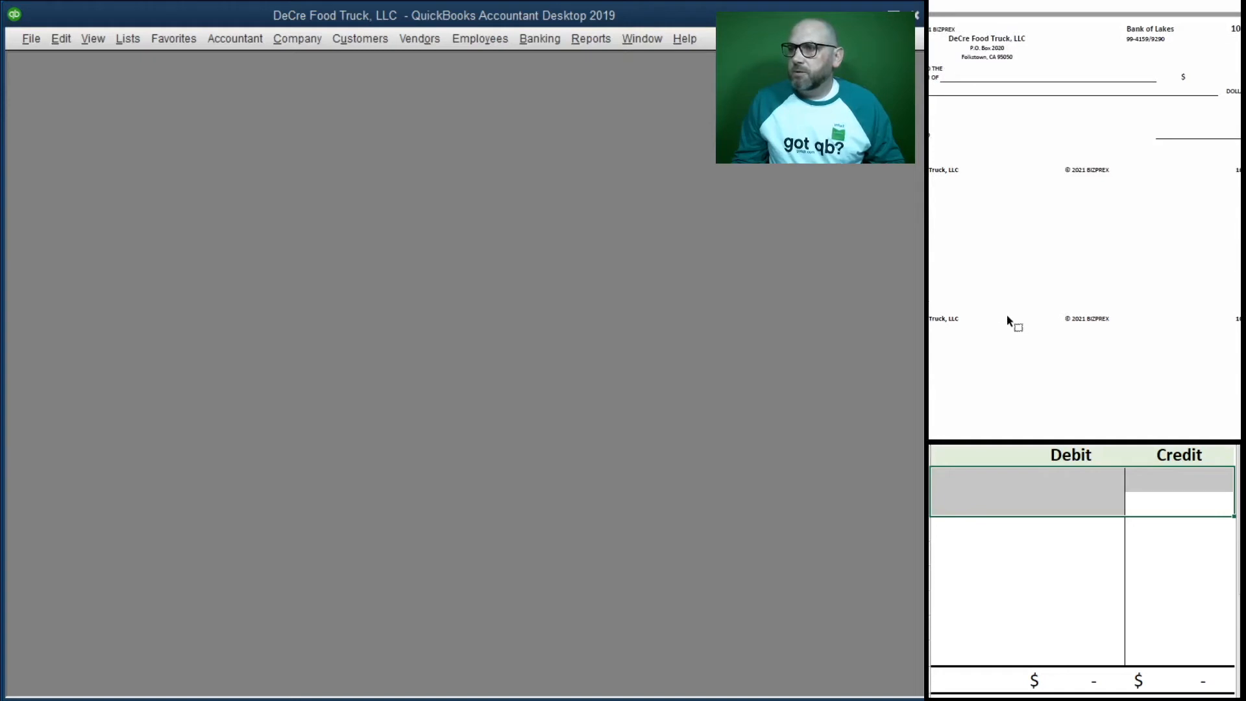
{"action": "scroll", "coordinate": [1007, 318], "scroll_direction": "down", "scroll_amount": 3}
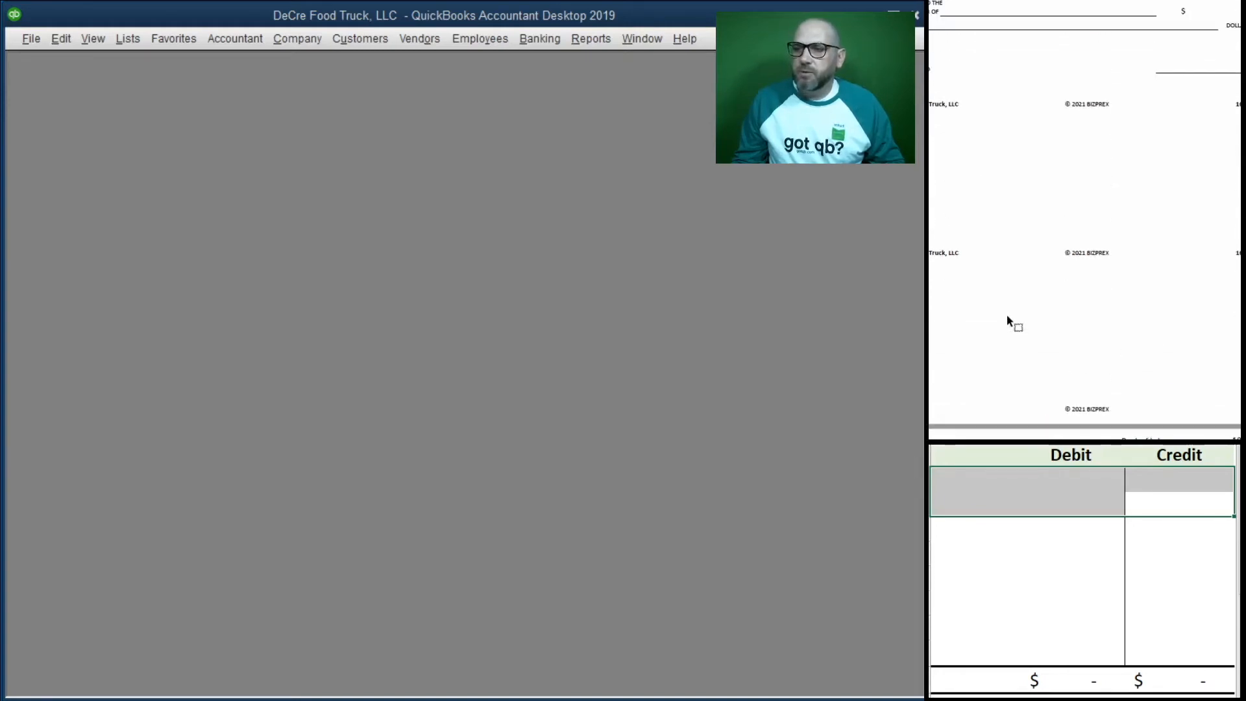
{"action": "scroll", "coordinate": [1008, 320], "scroll_direction": "up", "scroll_amount": 2}
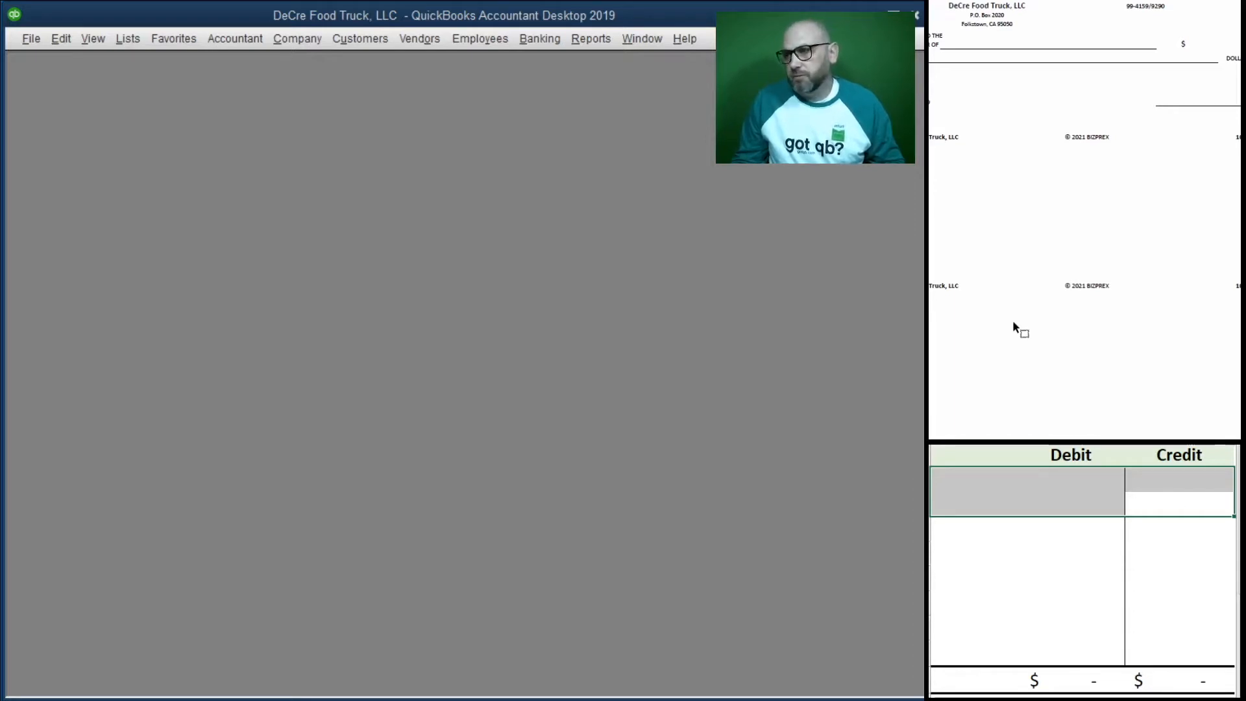
{"action": "scroll", "coordinate": [1012, 320], "scroll_direction": "down", "scroll_amount": 3}
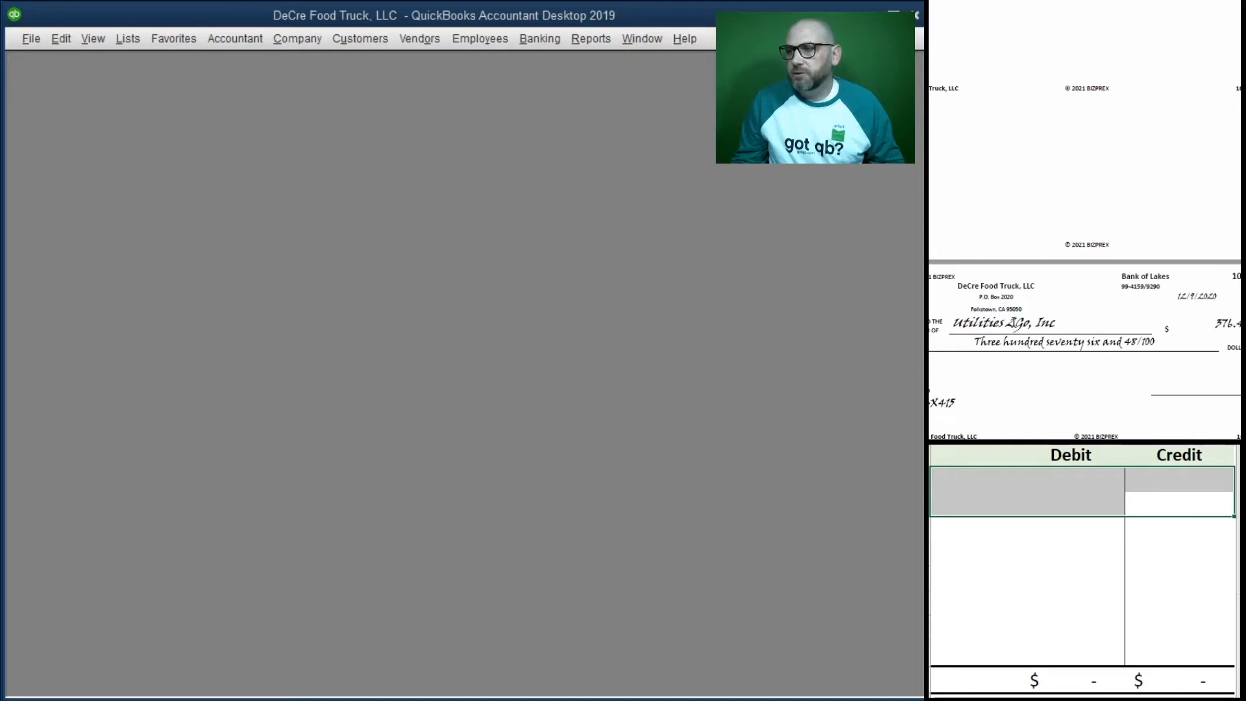
{"action": "scroll", "coordinate": [1012, 321], "scroll_direction": "down", "scroll_amount": 4}
{"action": "scroll", "coordinate": [1012, 320], "scroll_direction": "down", "scroll_amount": 1}
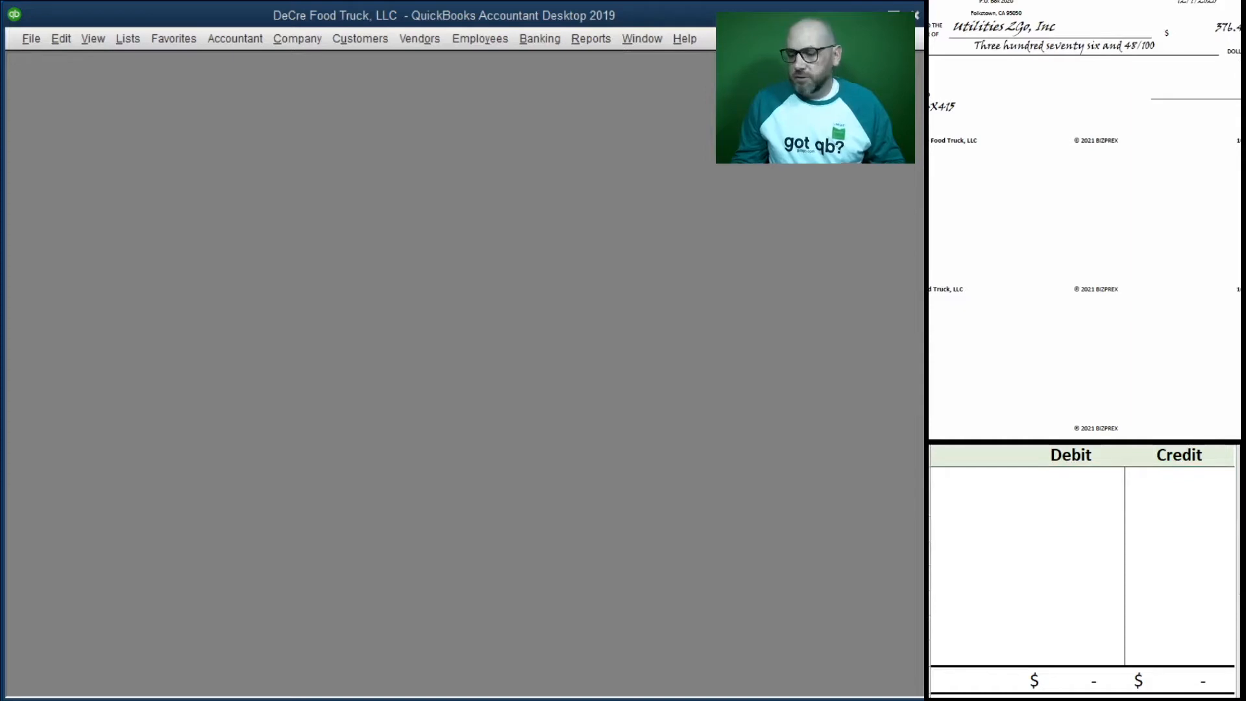
{"action": "key", "text": "ctrl+minus"}
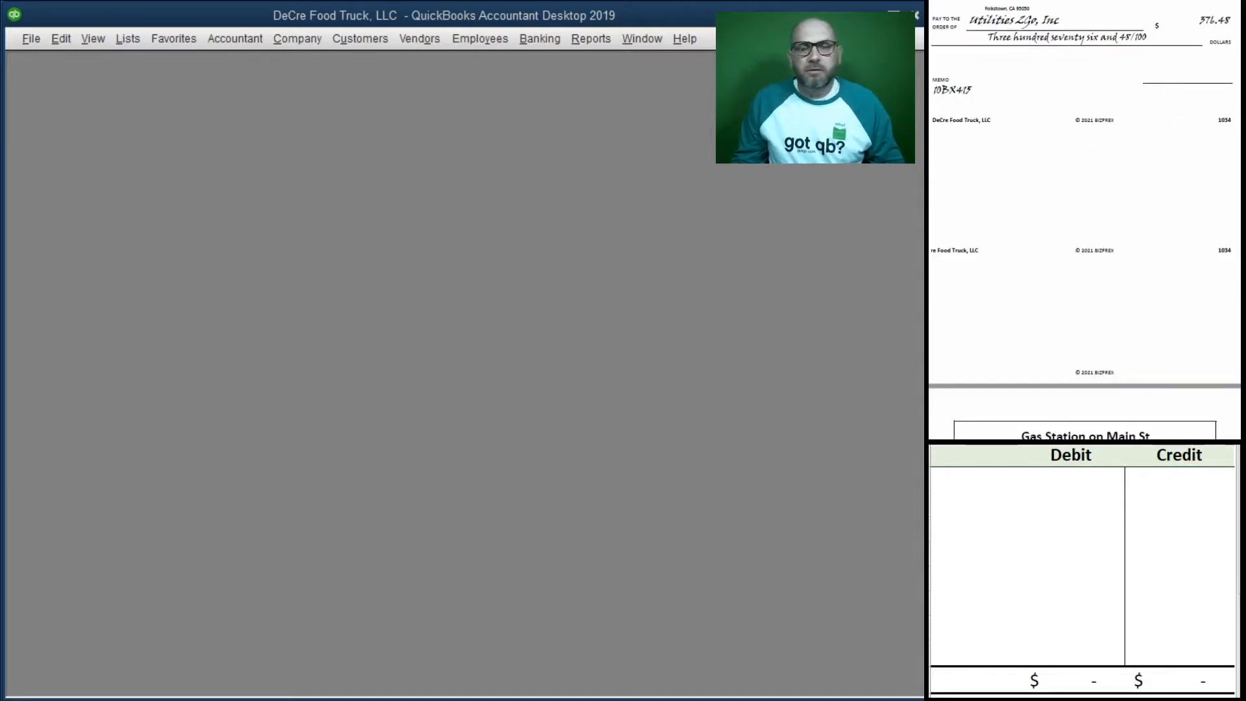
{"action": "scroll", "coordinate": [1118, 206], "scroll_direction": "up", "scroll_amount": 3}
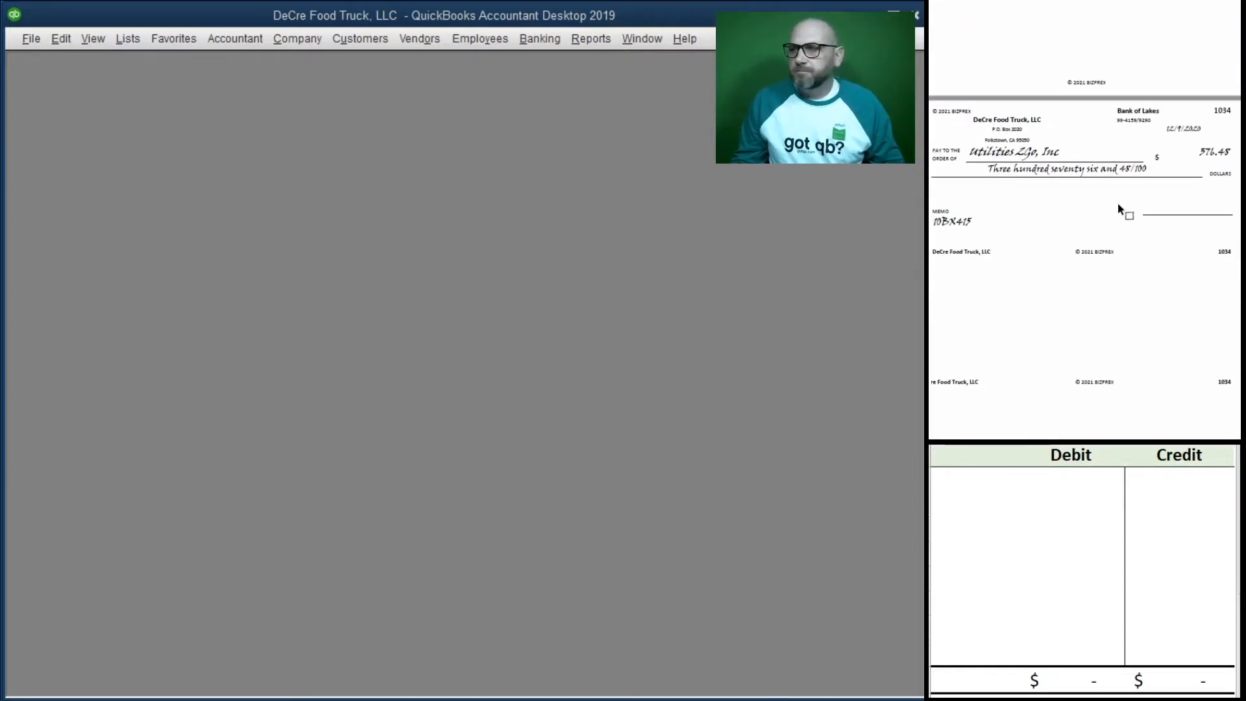
{"action": "scroll", "coordinate": [1118, 206], "scroll_direction": "down", "scroll_amount": 2}
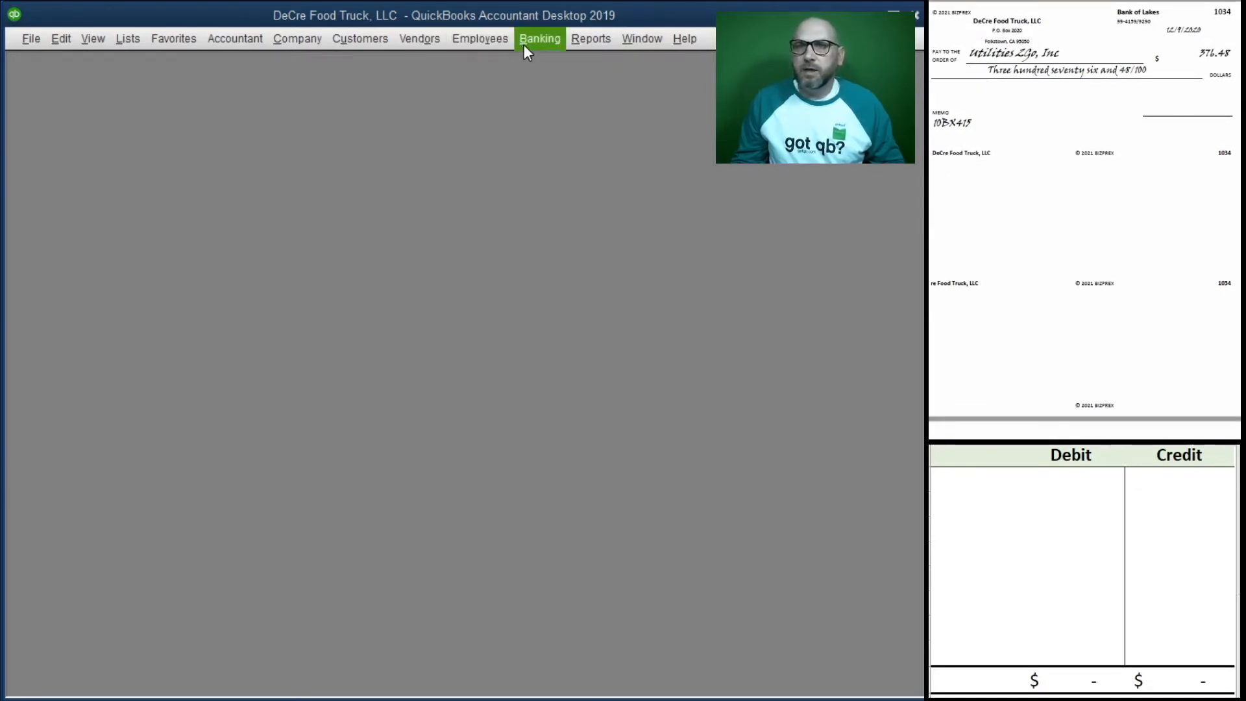
Step: Select the Utilities 2Go, Inc bill 10BX415 in Pay Bills and set it to be paid by check with an assigned check number
{"action": "left_click", "coordinate": [420, 40]}
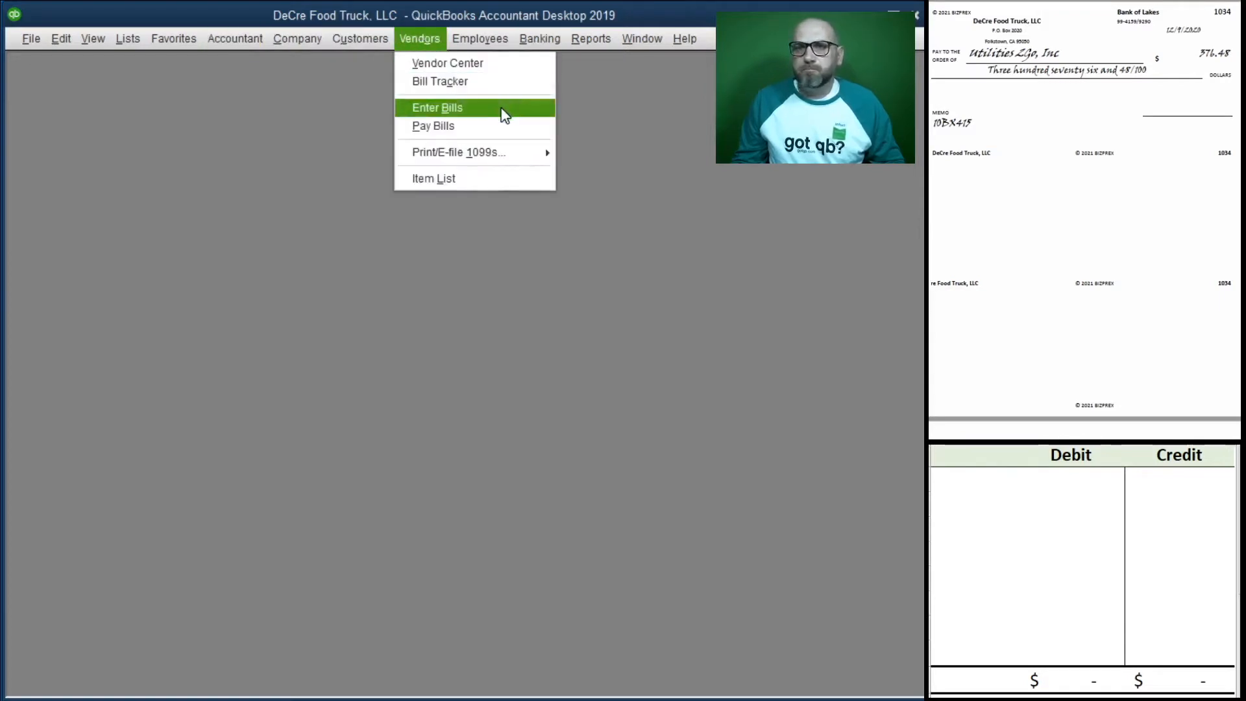
{"action": "left_click", "coordinate": [504, 128]}
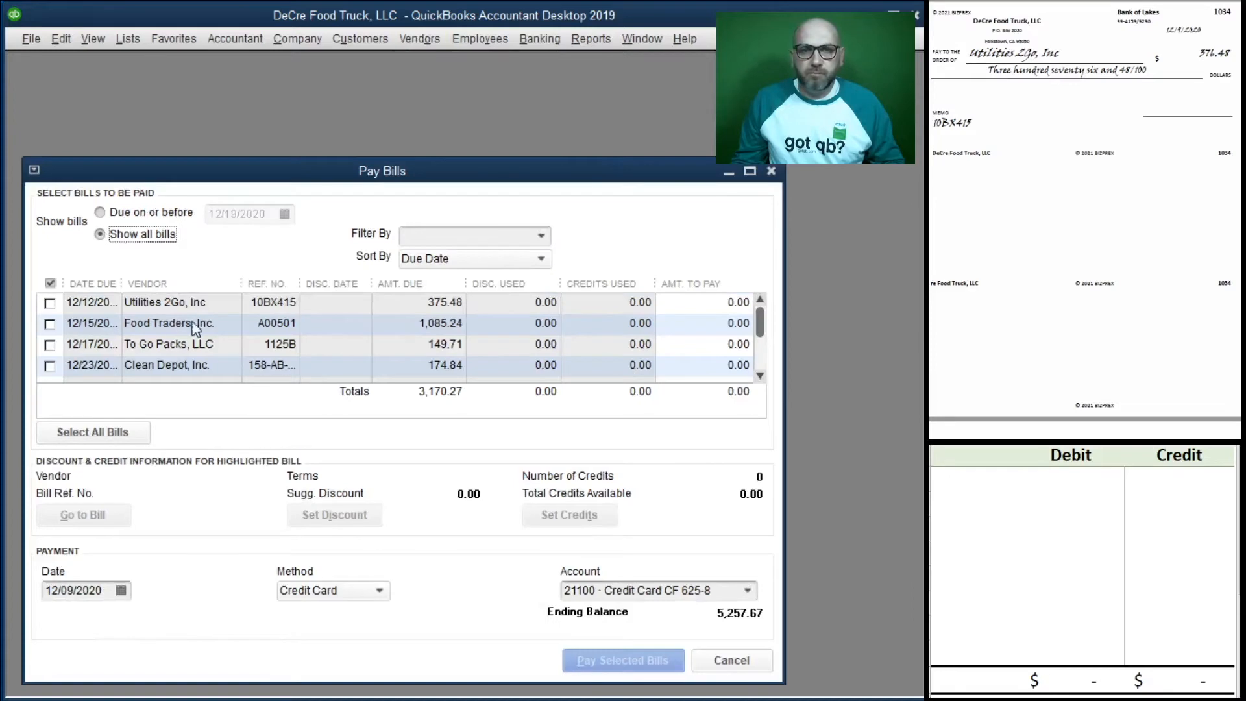
{"action": "left_click", "coordinate": [49, 303]}
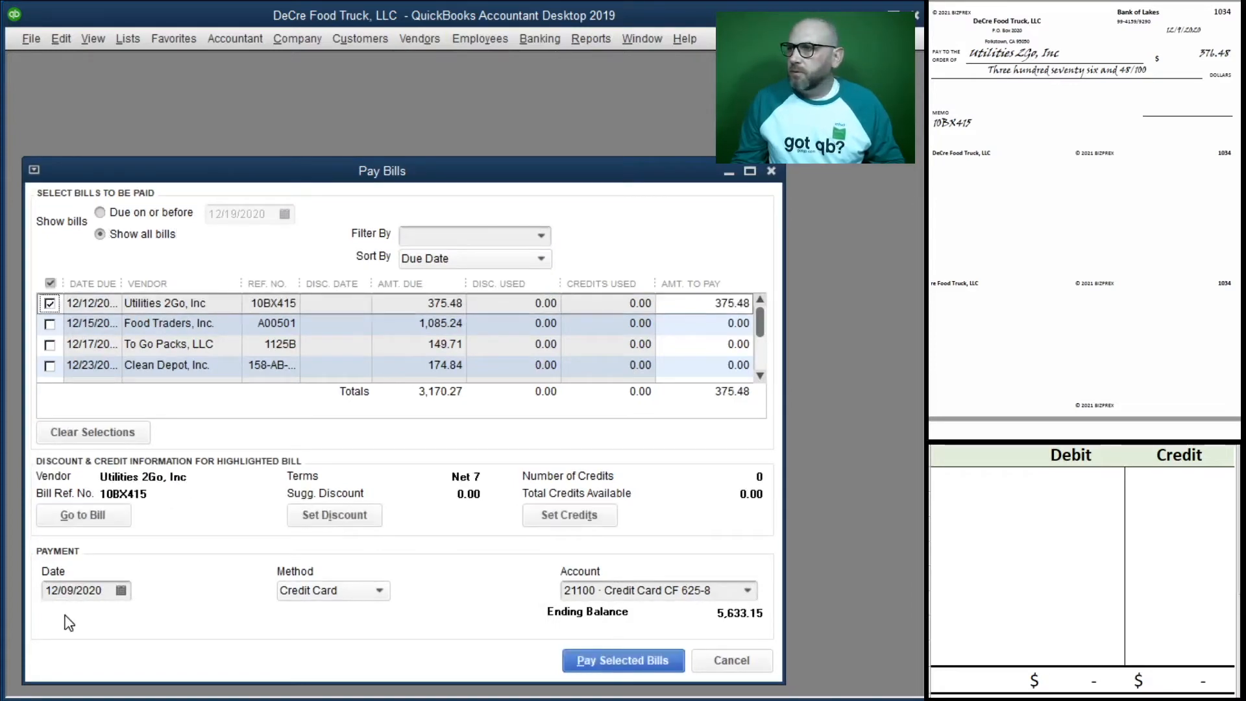
{"action": "left_click", "coordinate": [379, 590]}
{"action": "left_click", "coordinate": [310, 614]}
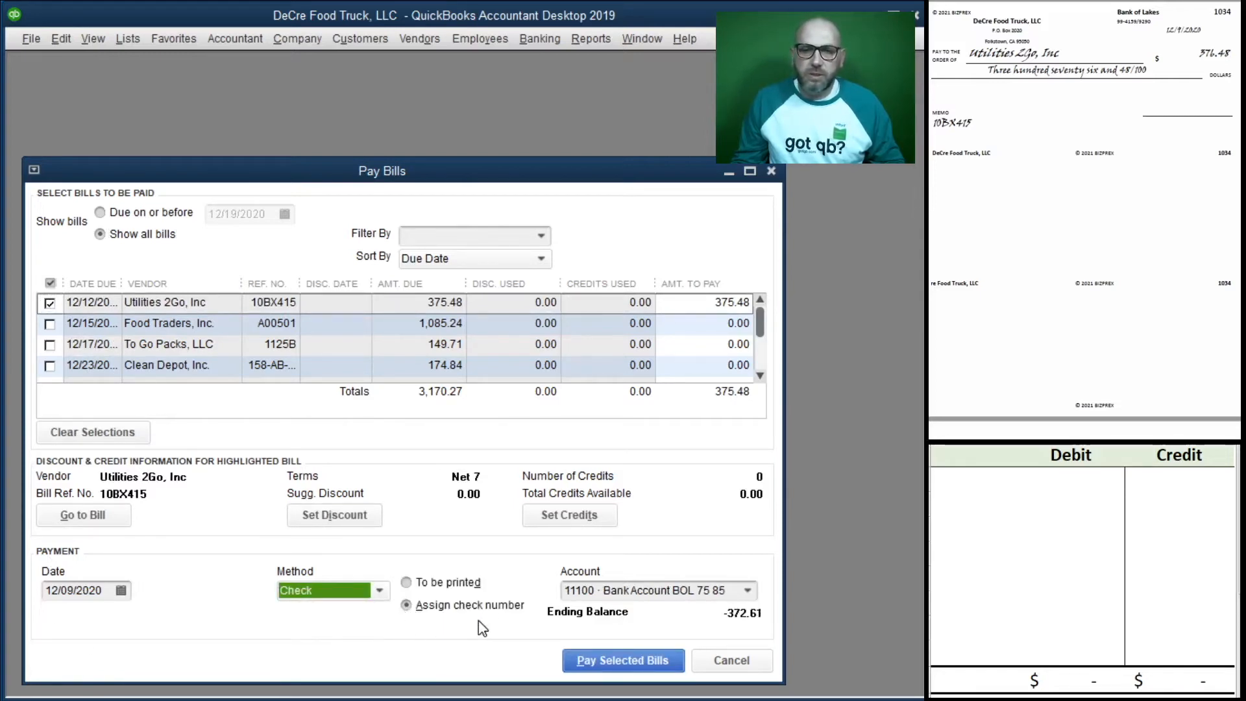
{"action": "left_click", "coordinate": [417, 583]}
{"action": "left_click", "coordinate": [408, 611]}
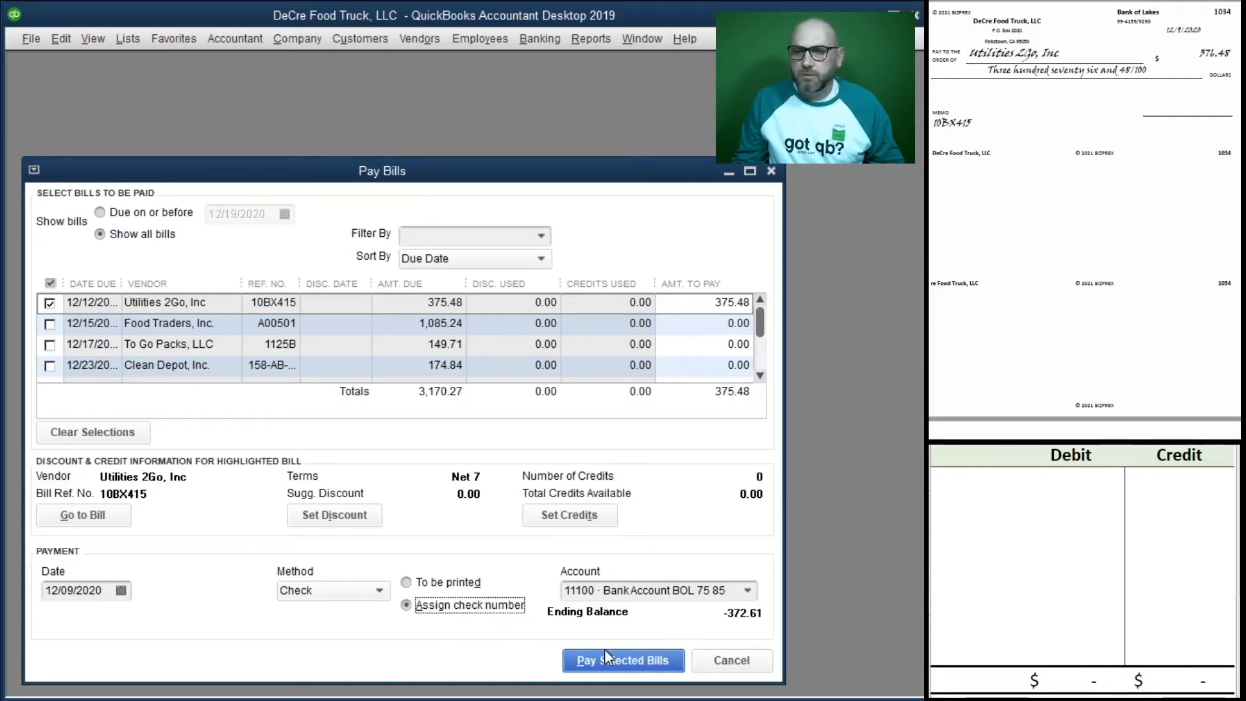
Step: Record a debit of 375.48 to account 20000 in the first row of the debit and credit sheet
{"action": "left_click", "coordinate": [966, 485]}
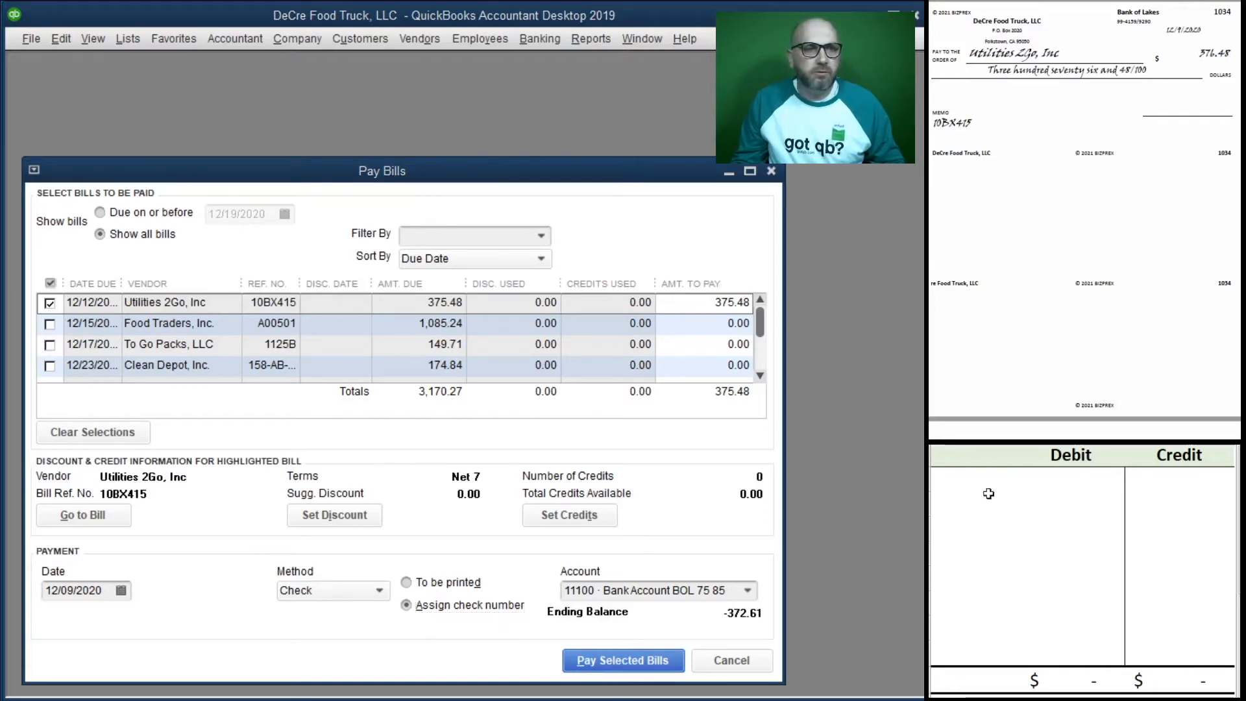
{"action": "type", "text": "20000"}
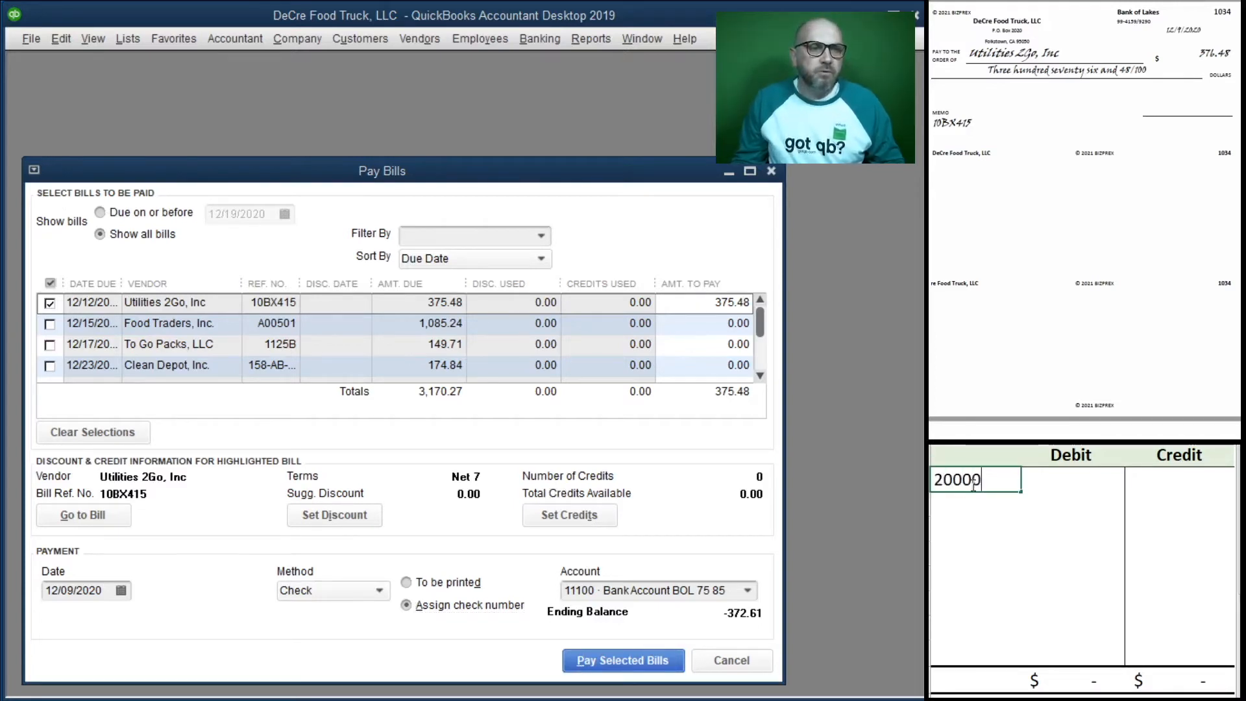
{"action": "key", "text": "Tab"}
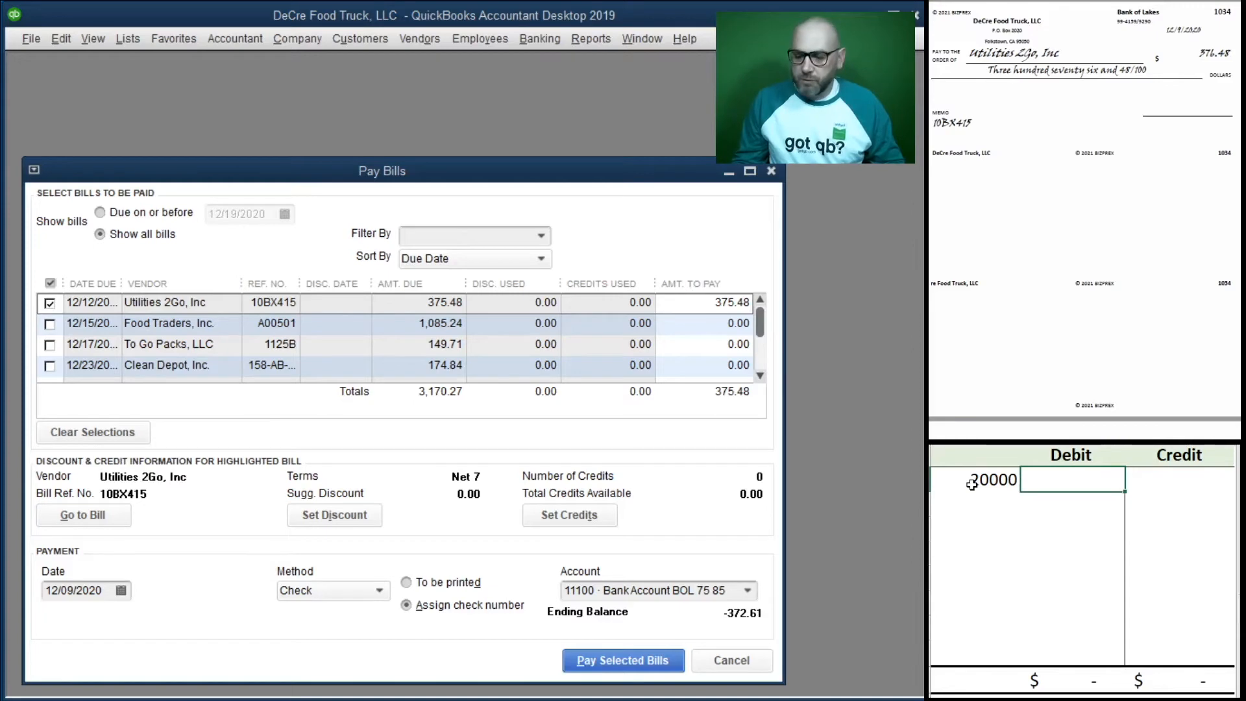
{"action": "type", "text": "375.48"}
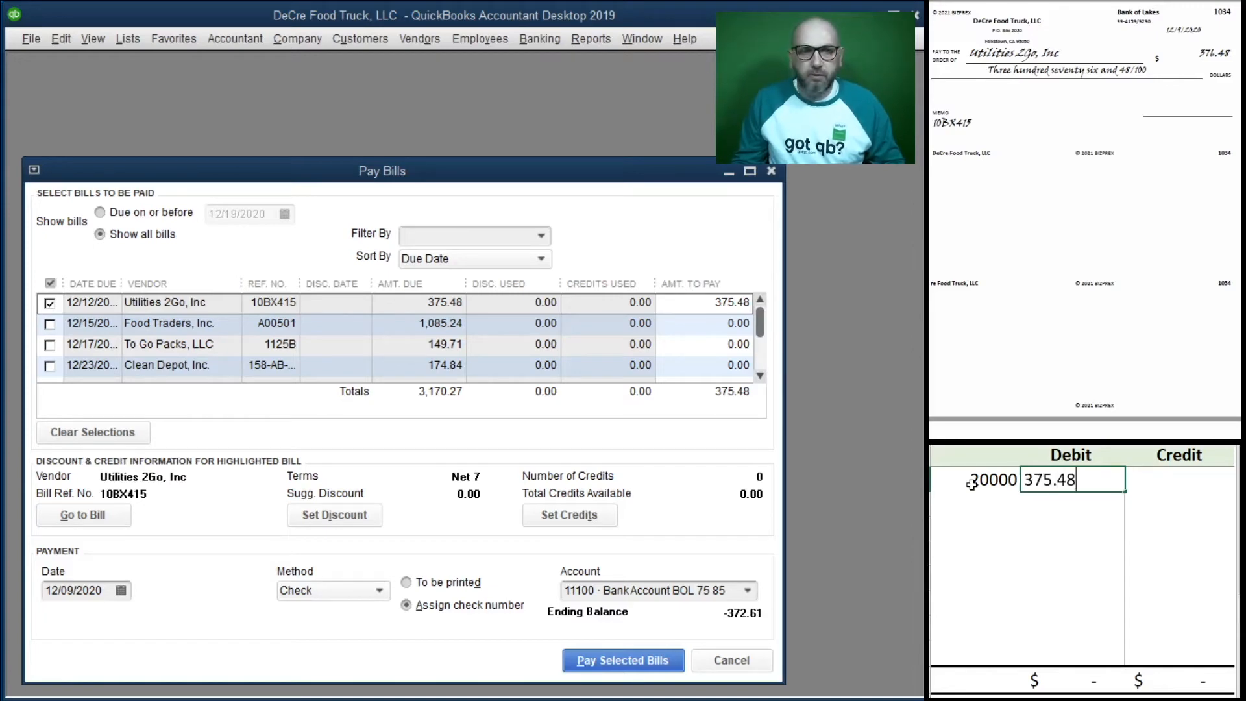
{"action": "key", "text": "Return"}
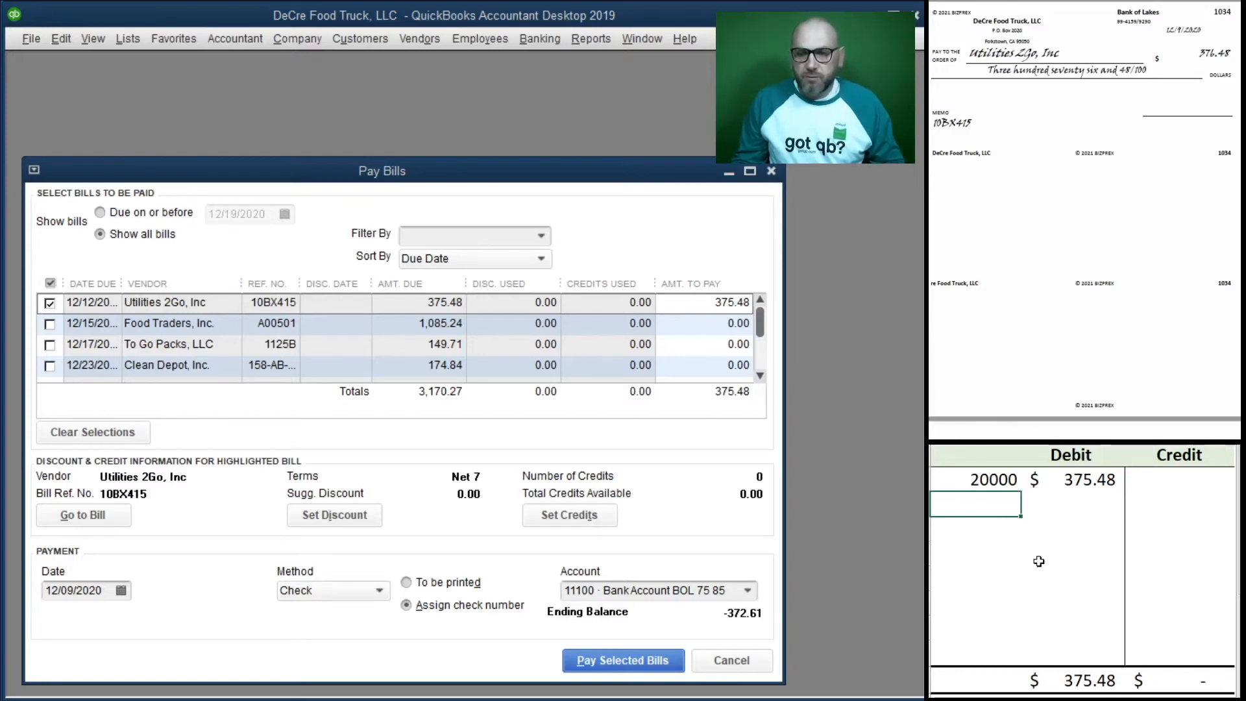
Step: Record a credit of 375.48 to account 11100 in the second row of the debit and credit sheet
{"action": "type", "text": "100"}
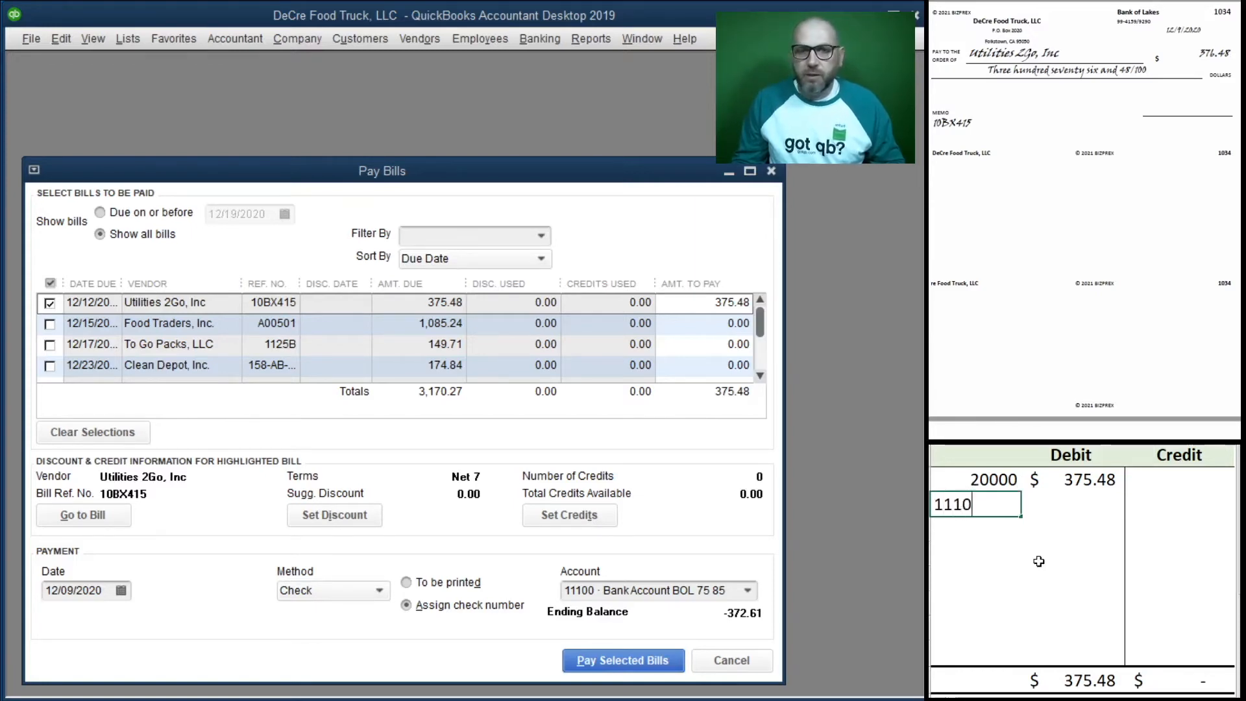
{"action": "key", "text": "Tab"}
{"action": "key", "text": "Tab"}
{"action": "type", "text": "375.48"}
{"action": "key", "text": "Return"}
{"action": "key", "text": "Left"}
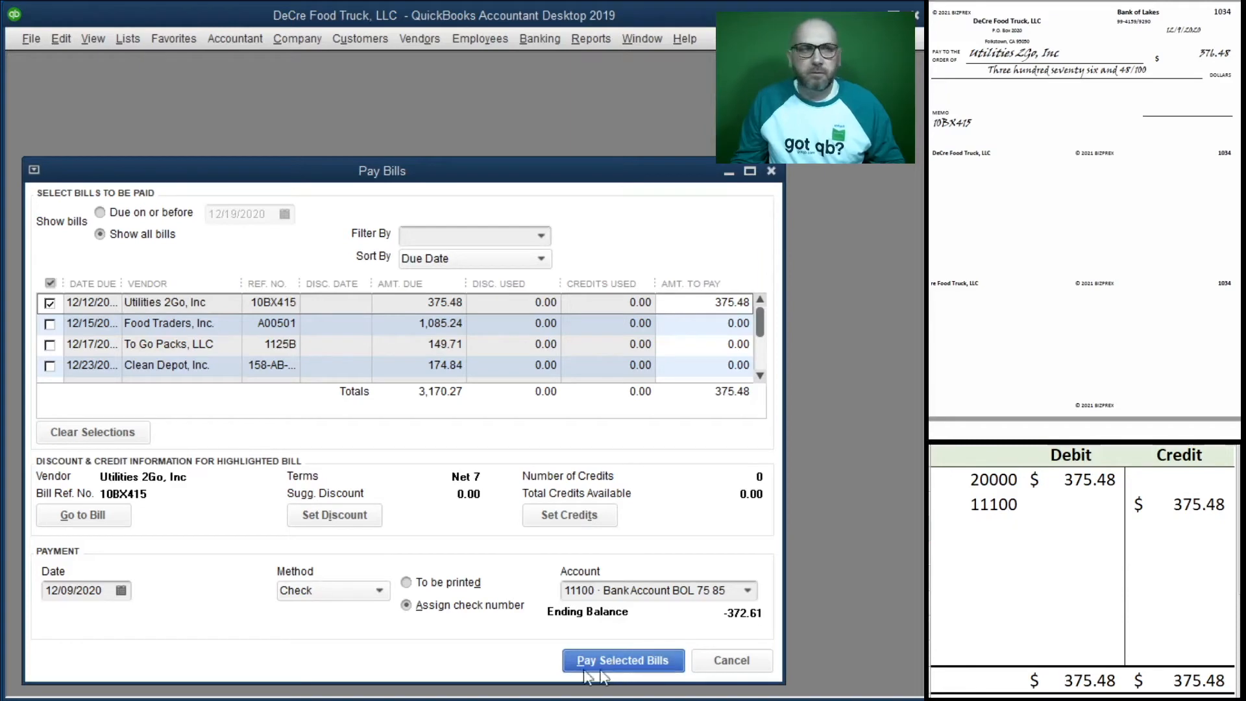
Step: Pay the selected Utilities 2Go, Inc bill with check number 1034 and close the payment summary
{"action": "left_click", "coordinate": [623, 660]}
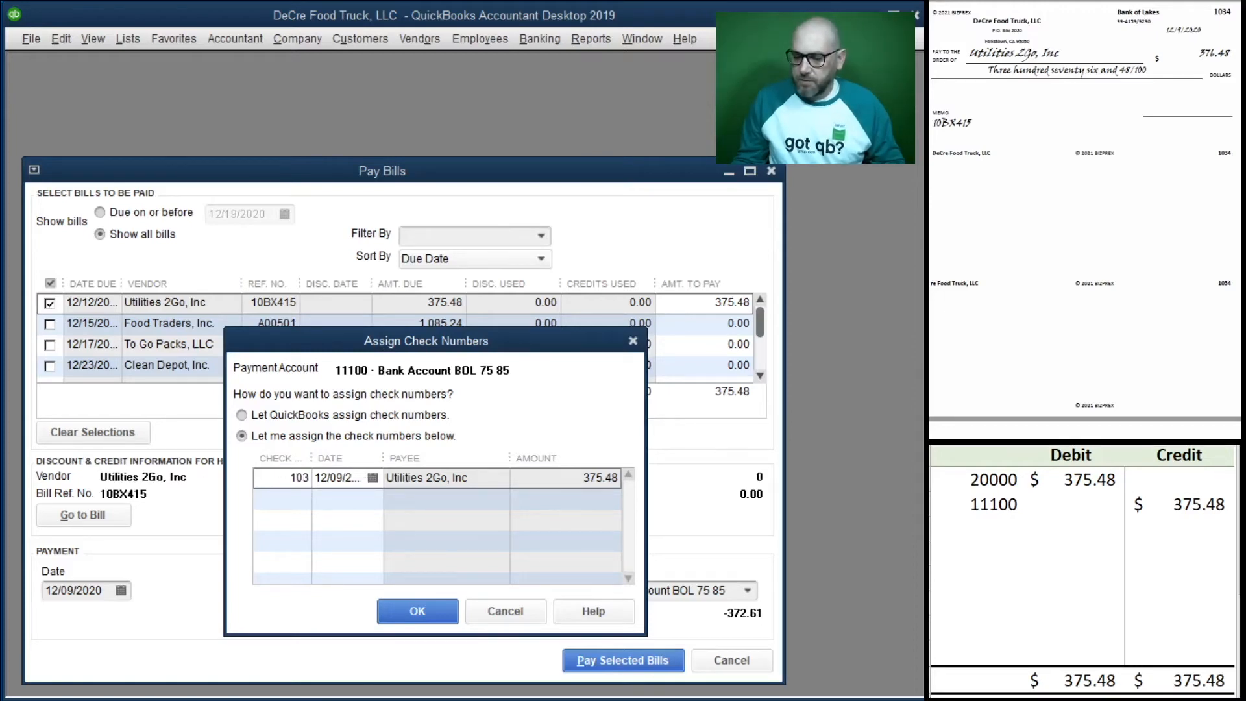
{"action": "left_click", "coordinate": [417, 611]}
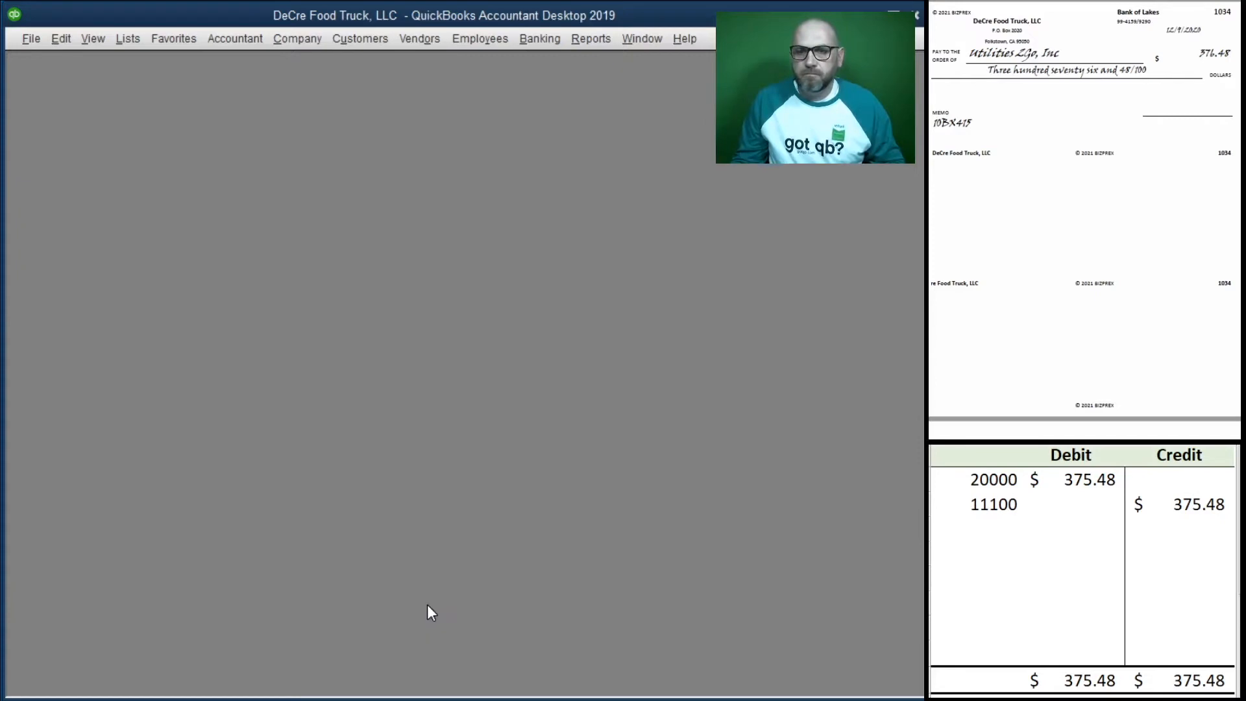
{"action": "left_click_drag", "start_coordinate": [334, 221], "coordinate": [450, 255]}
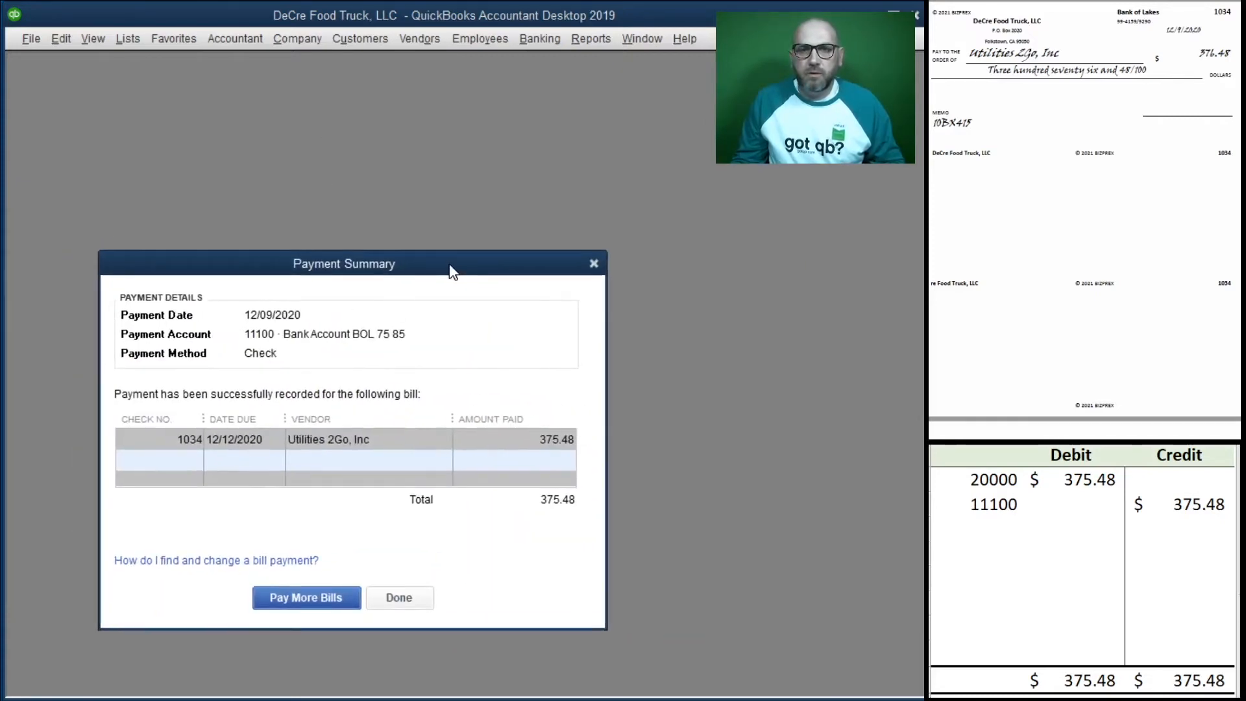
{"action": "left_click", "coordinate": [398, 597]}
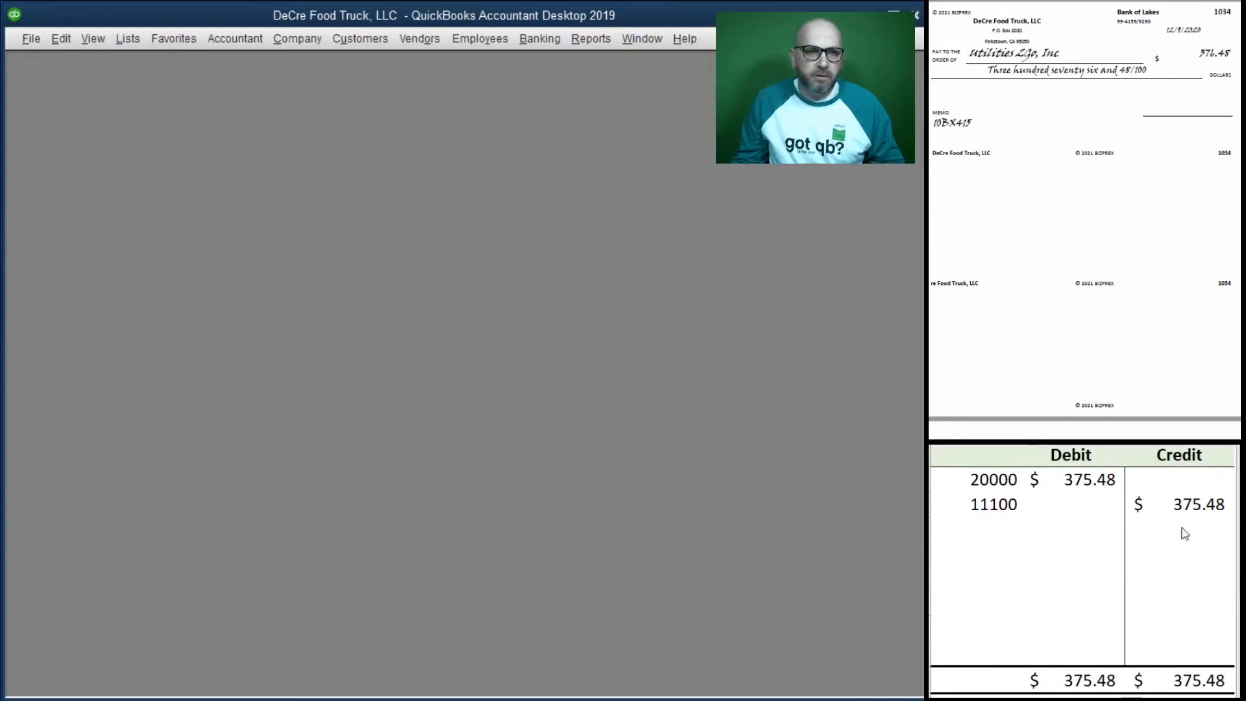
Step: Clear both entries from the debit and credit sheet and bring up the Gas Station on Main St sale receipt
{"action": "left_click_drag", "start_coordinate": [1171, 504], "coordinate": [971, 486]}
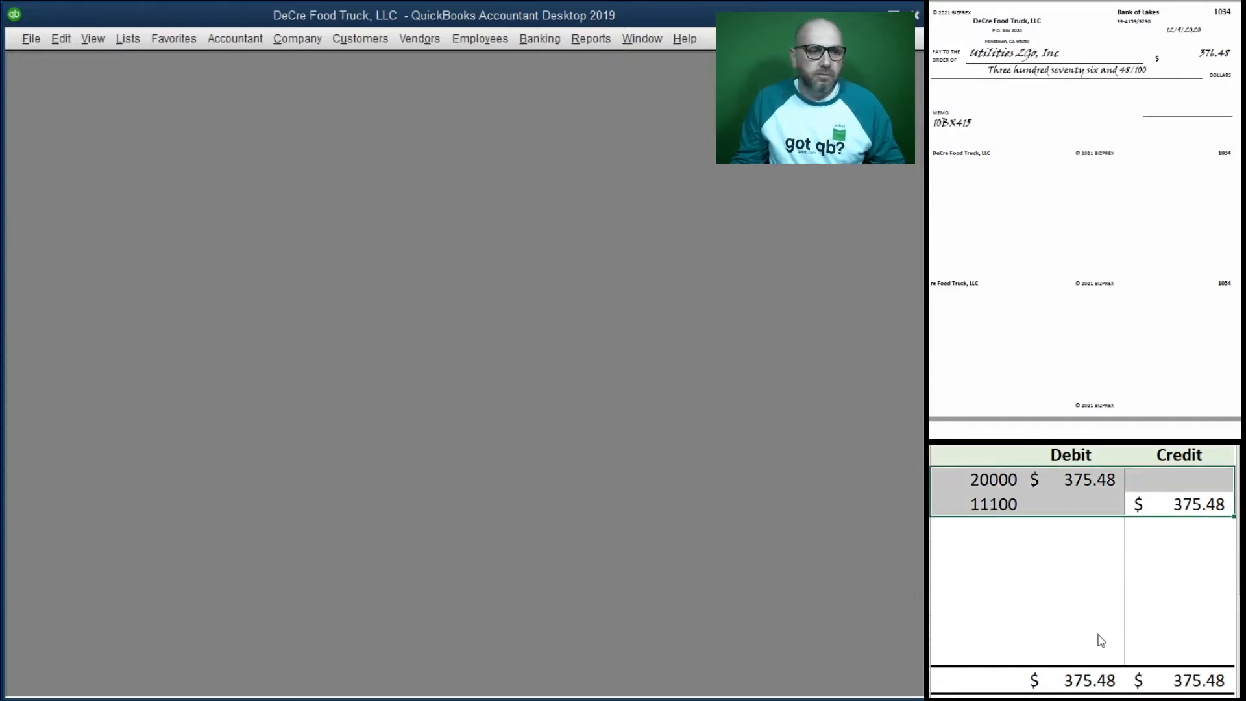
{"action": "key", "text": "Delete"}
{"action": "scroll", "coordinate": [1115, 228], "scroll_direction": "down", "scroll_amount": 2}
{"action": "scroll", "coordinate": [1115, 235], "scroll_direction": "down", "scroll_amount": 5}
{"action": "scroll", "coordinate": [1115, 235], "scroll_direction": "up", "scroll_amount": 1}
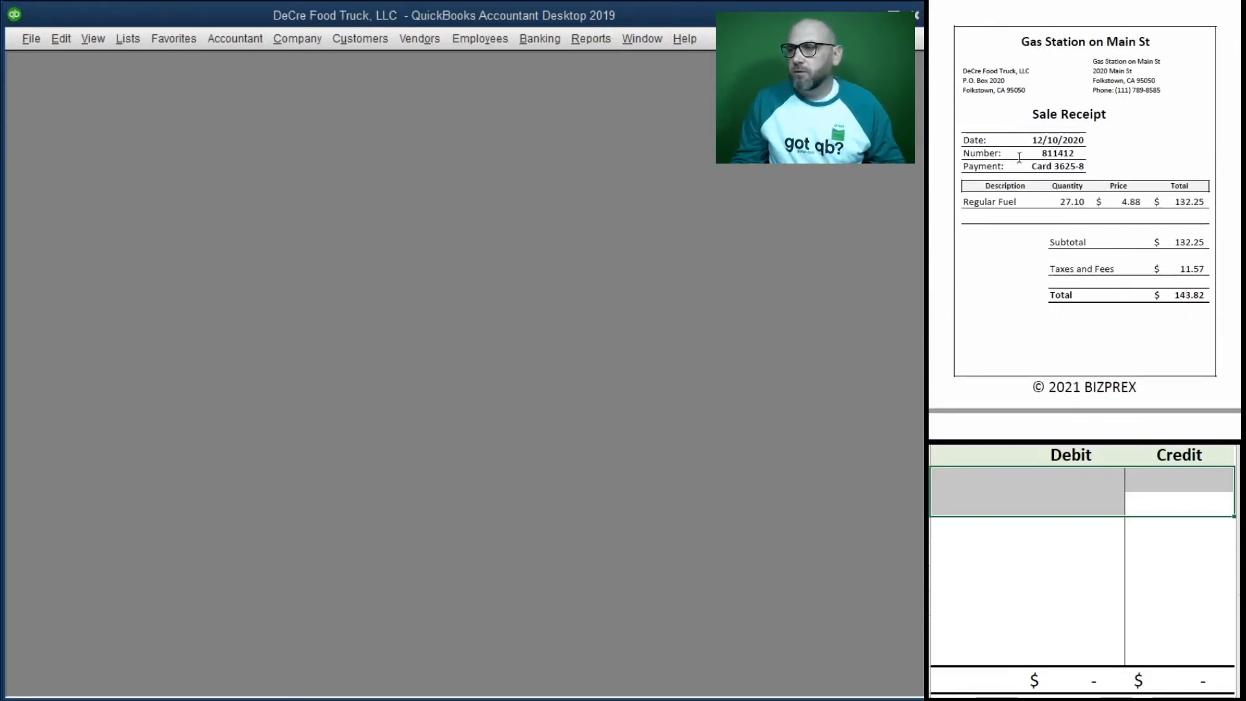
Step: Start a credit card charge on account 21100 for a purchase from Gas Station on Main St
{"action": "left_click", "coordinate": [530, 40]}
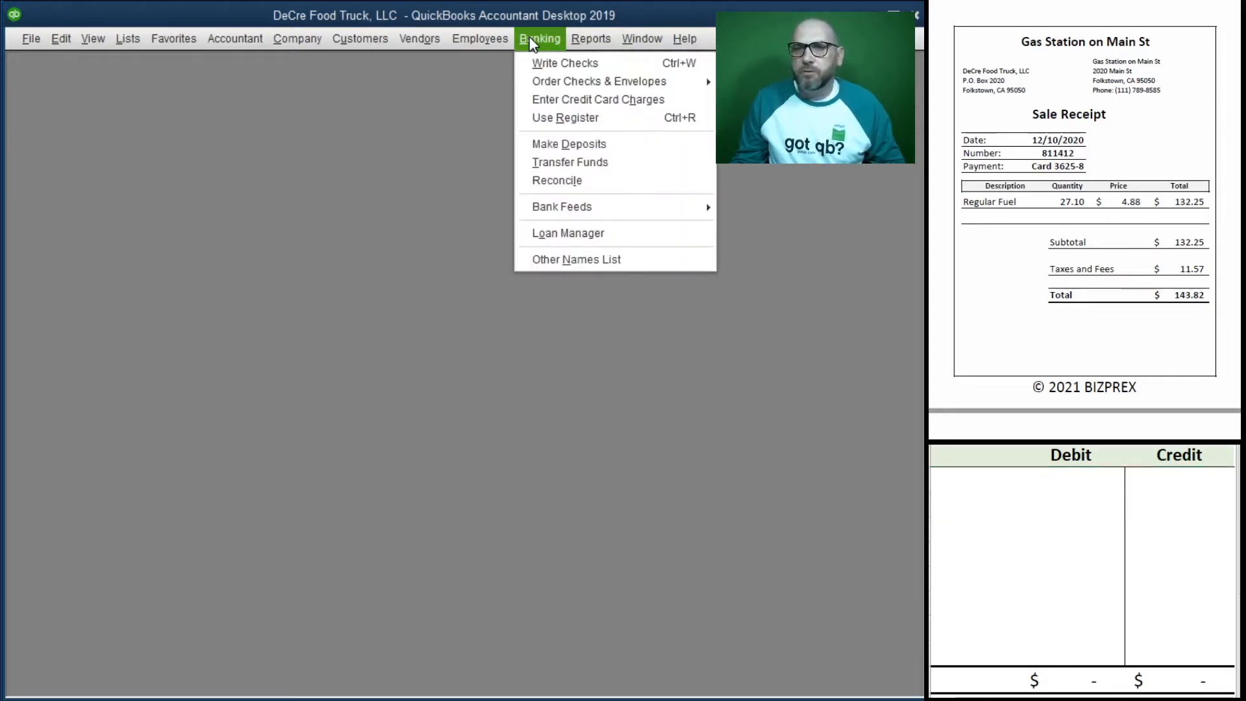
{"action": "left_click", "coordinate": [571, 99]}
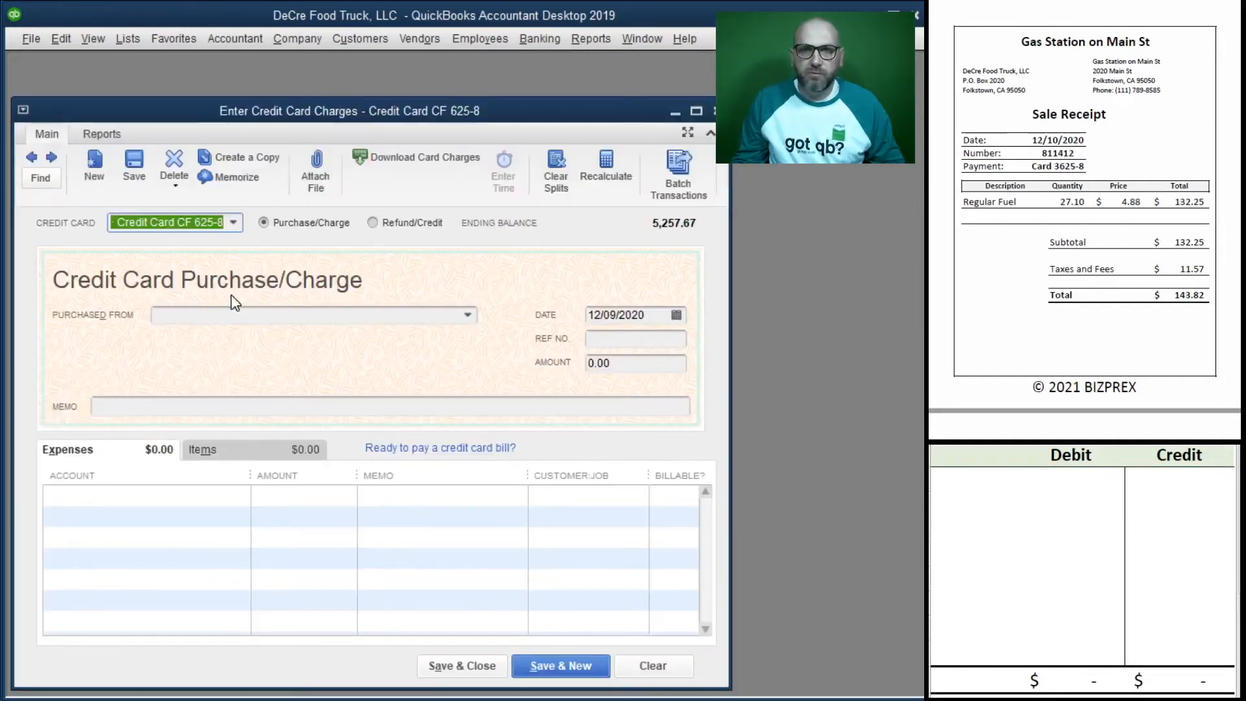
{"action": "left_click", "coordinate": [233, 224]}
{"action": "left_click", "coordinate": [163, 290]}
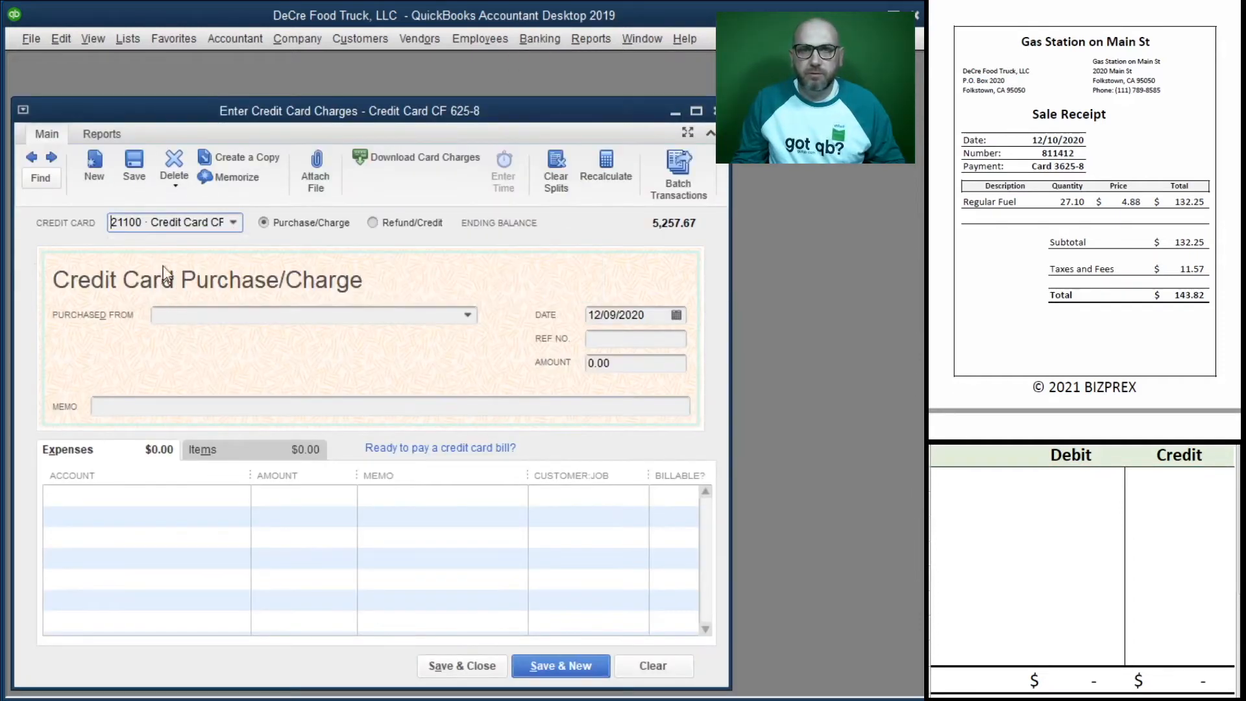
{"action": "left_click", "coordinate": [189, 317]}
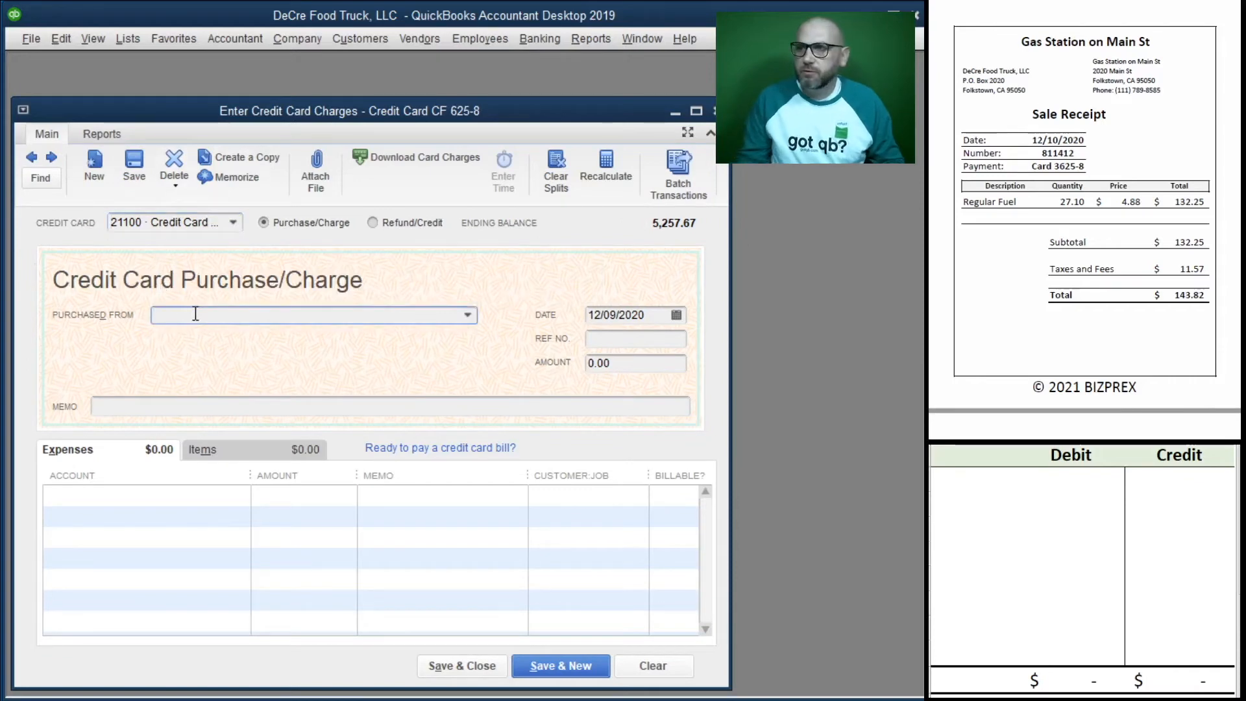
{"action": "type", "text": "Gas Station on Main St"}
{"action": "key", "text": "Tab"}
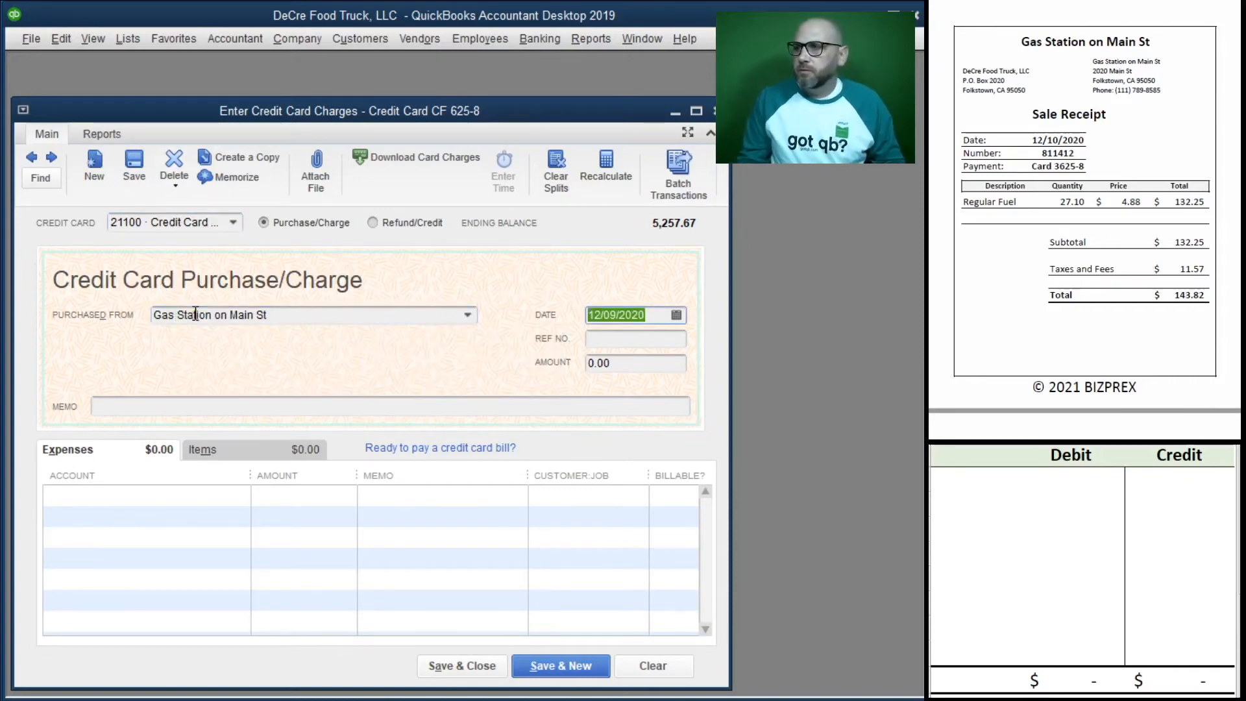
Step: Set the charge's date to 12/10/2020, its reference number to 811412 and its amount to 143.82
{"action": "type", "text": "12/10/2020"}
{"action": "key", "text": "Tab"}
{"action": "type", "text": "811412"}
{"action": "key", "text": "Tab"}
{"action": "type", "text": "14"}
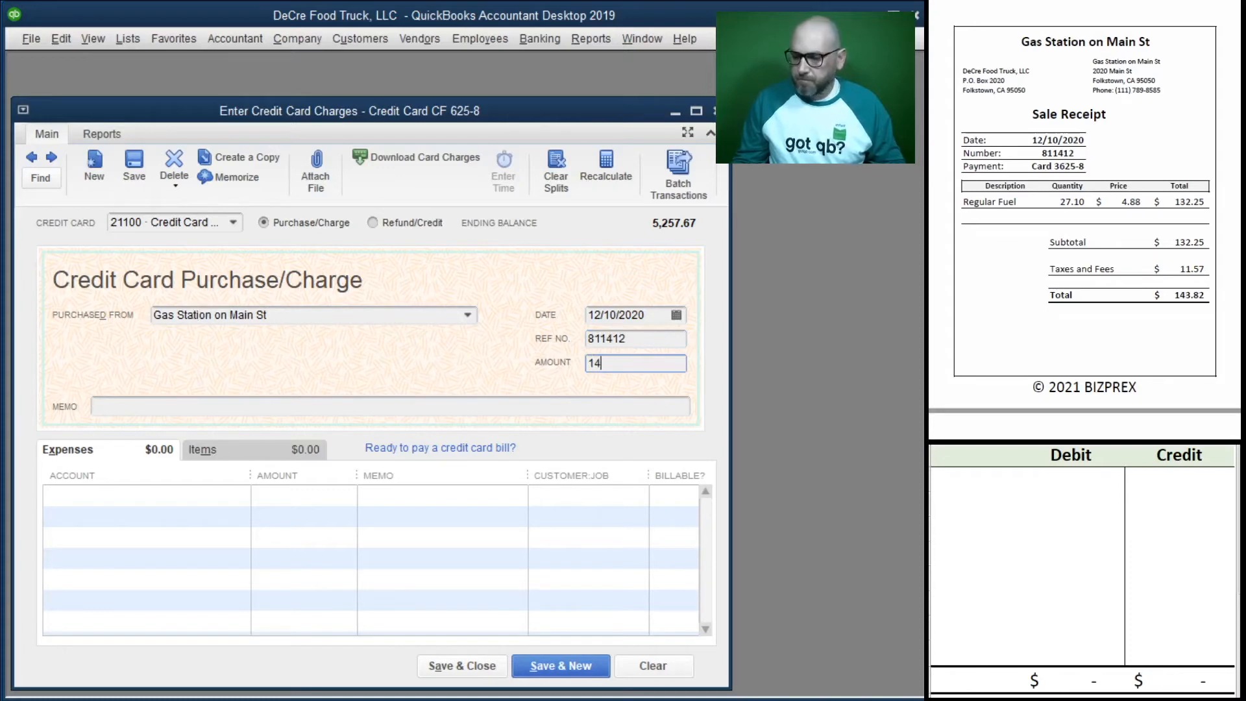
{"action": "key", "text": "Tab"}
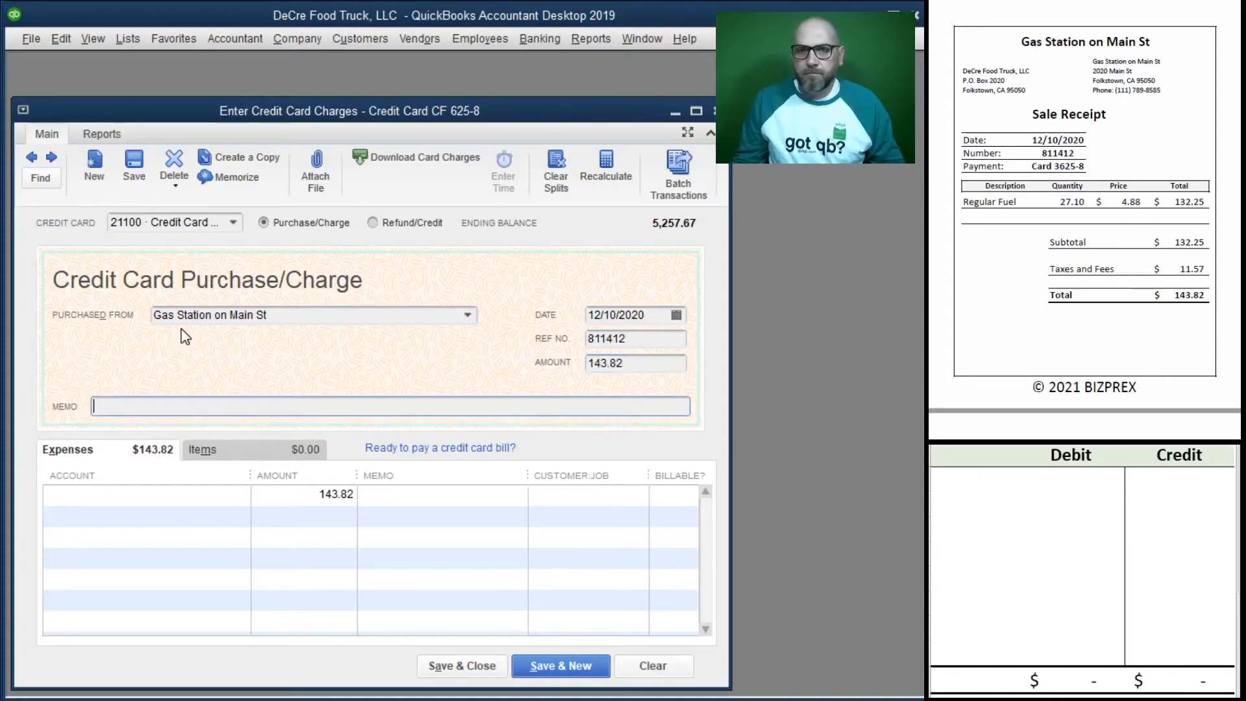
Step: Copy the charge's reference number 811412 into its main memo
{"action": "left_click", "coordinate": [649, 340]}
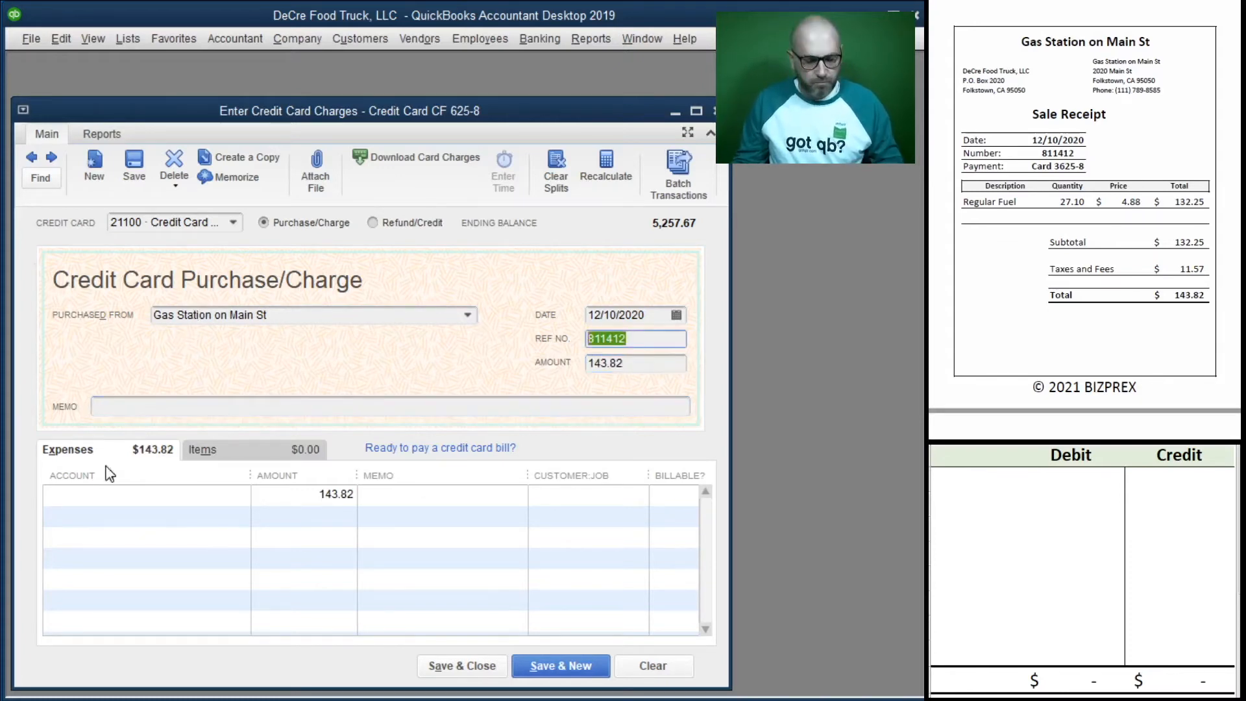
{"action": "key", "text": "ctrl+c"}
{"action": "left_click", "coordinate": [205, 414]}
{"action": "key", "text": "ctrl+v"}
{"action": "key", "text": "Tab"}
Step: Assign the expense line to 63200 Truck Expense - Fuel and set its line memo to 811412
{"action": "type", "text": "fu"}
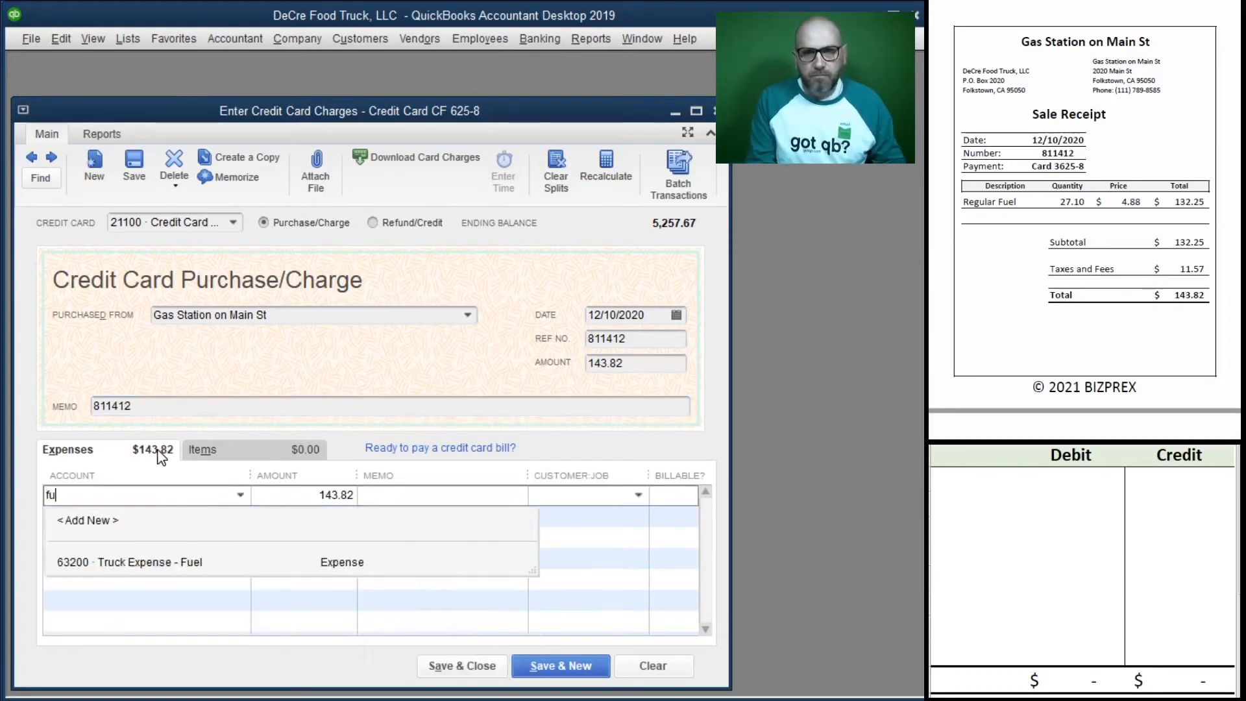
{"action": "key", "text": "Tab"}
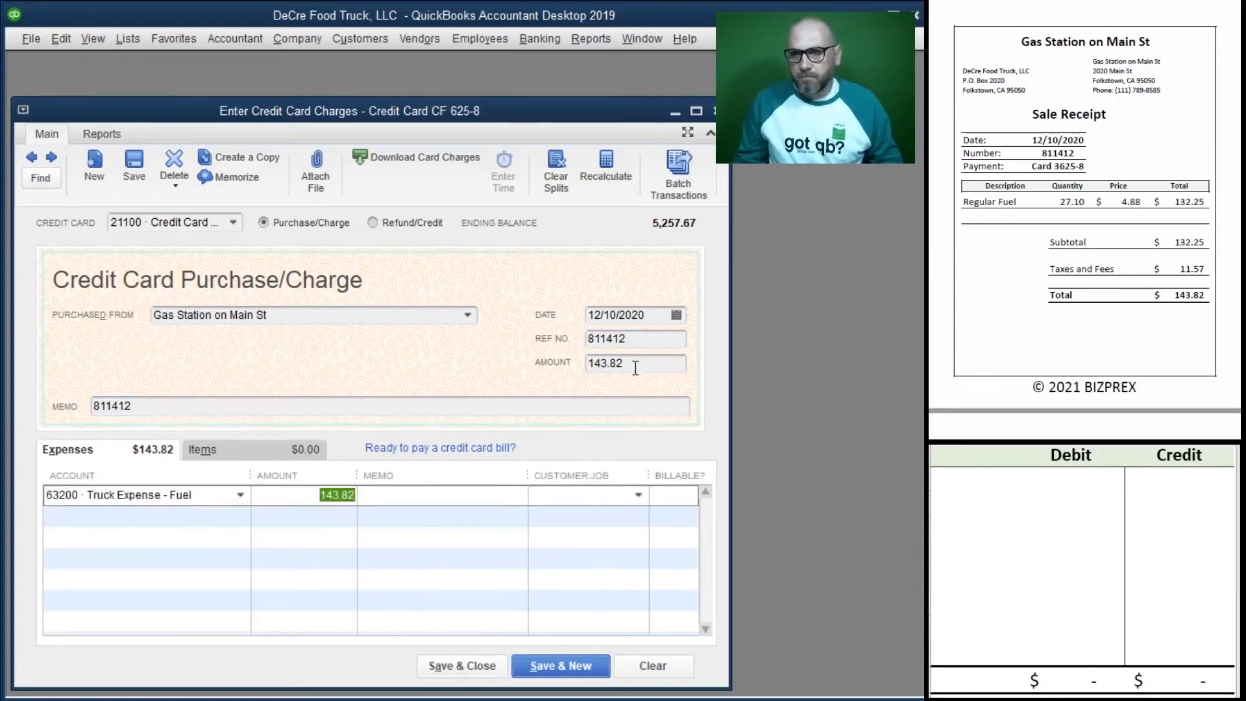
{"action": "left_click", "coordinate": [632, 340]}
{"action": "left_click", "coordinate": [444, 496]}
{"action": "key", "text": "ctrl+v"}
Step: Record a debit of 143.82 to account 63200 in the first row of the debit and credit sheet
{"action": "left_click", "coordinate": [969, 478]}
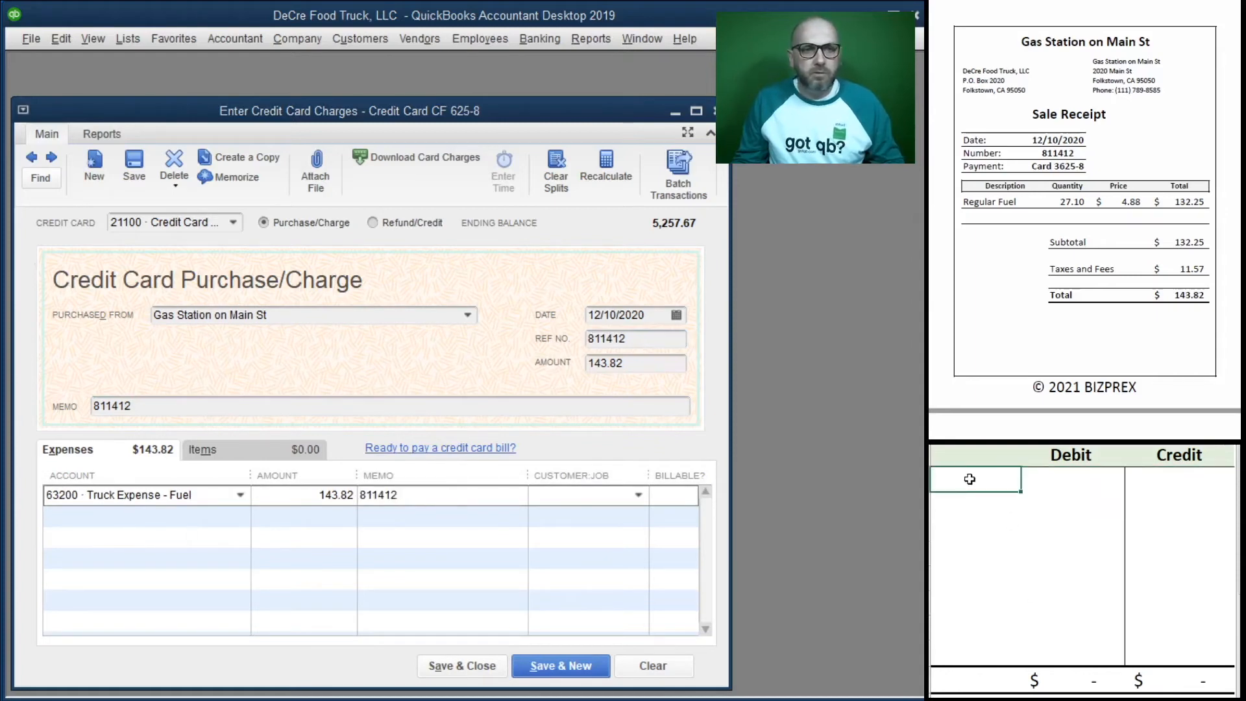
{"action": "type", "text": "63200"}
{"action": "key", "text": "Tab"}
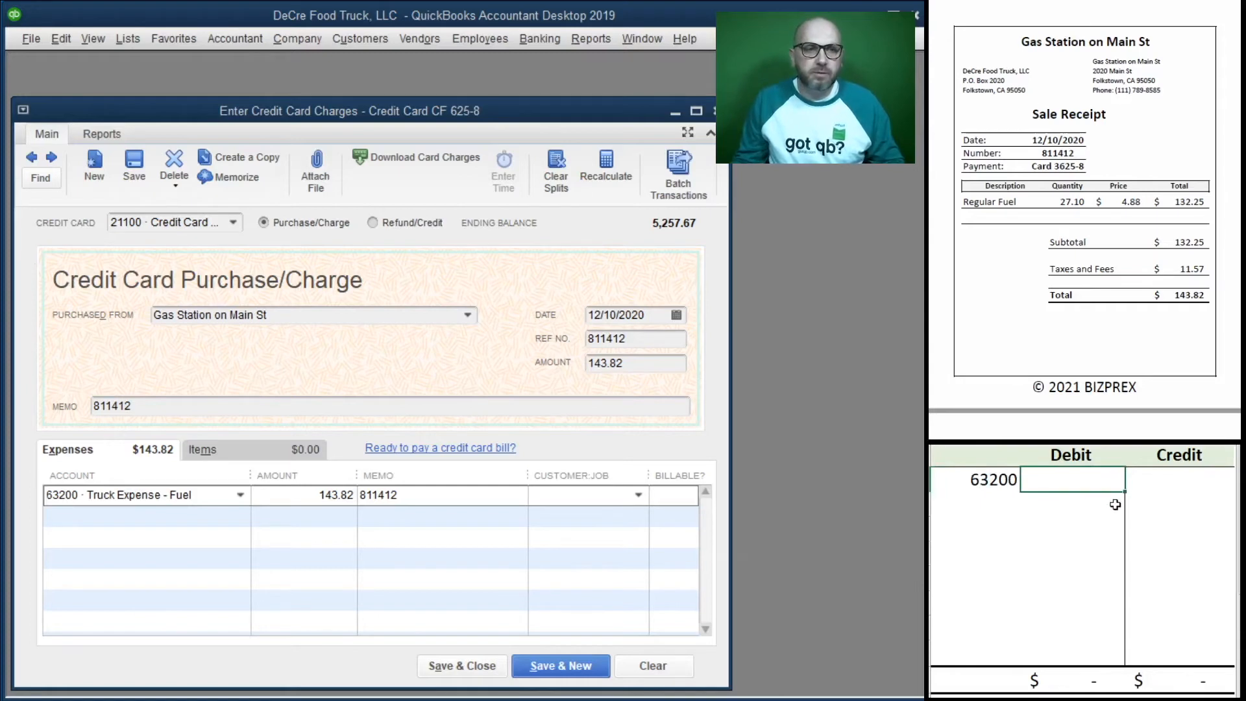
{"action": "type", "text": "143.82"}
{"action": "key", "text": "Return"}
Step: Record a credit of 143.82 to account 21100 in the second row of the debit and credit sheet
{"action": "type", "text": "6"}
{"action": "type", "text": "2"}
{"action": "type", "text": "100"}
{"action": "key", "text": "Tab"}
{"action": "key", "text": "Tab"}
{"action": "type", "text": "143.82"}
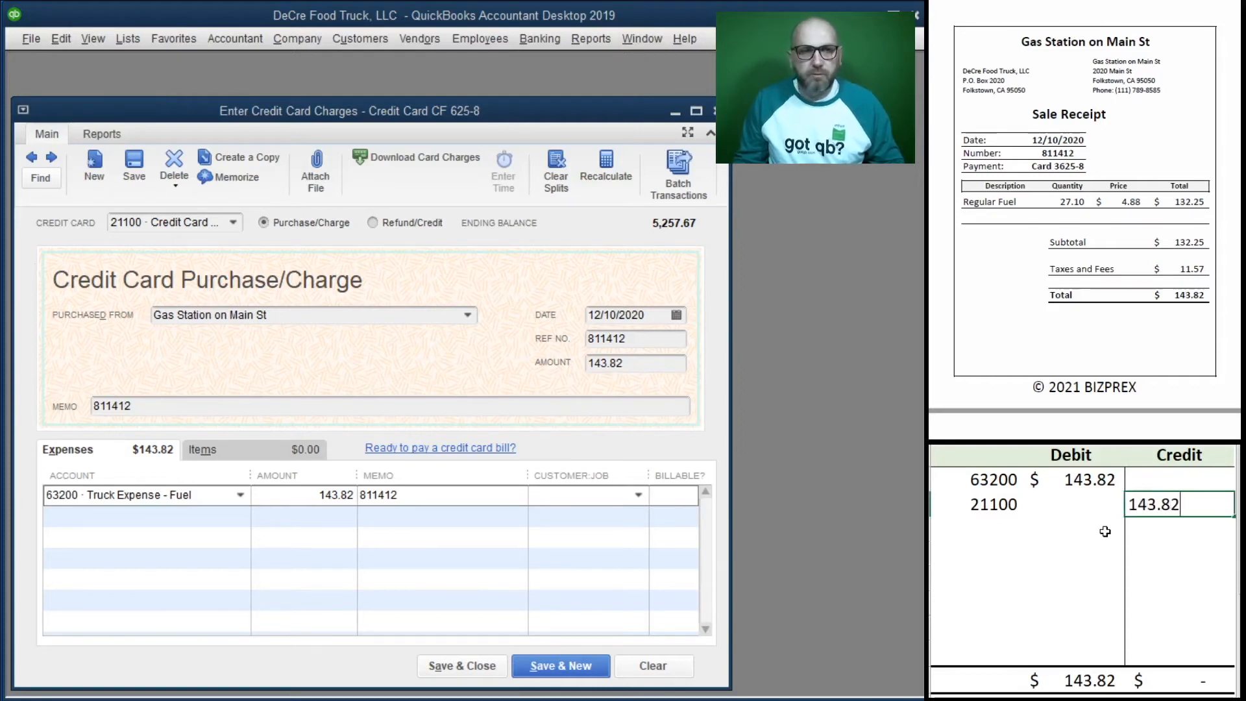
{"action": "left_click", "coordinate": [1105, 532]}
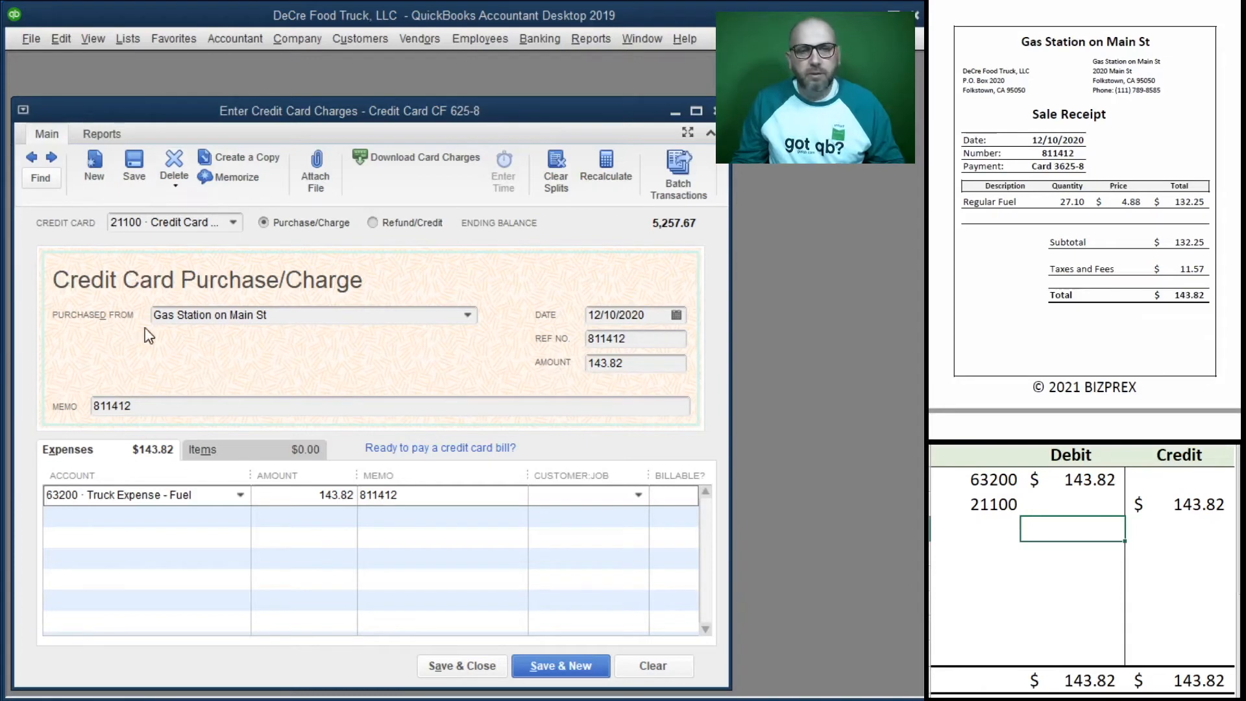
Step: Save and close the Gas Station on Main St charge, and clear both entries from the debit and credit sheet
{"action": "left_click", "coordinate": [457, 666]}
{"action": "left_click_drag", "start_coordinate": [1201, 511], "coordinate": [983, 480]}
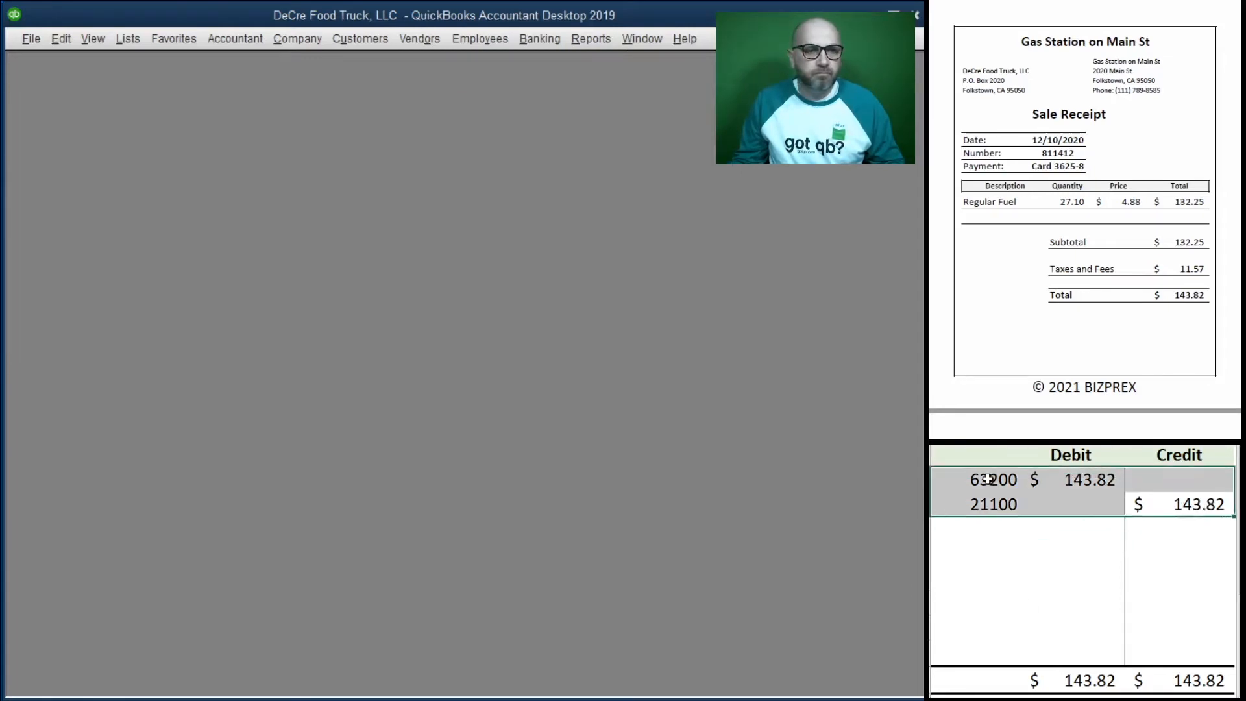
{"action": "key", "text": "Delete"}
Step: Bring up the Bank of Lakes deposit receipt and start a deposit to bank account 11100 dated 12/10/2020
{"action": "scroll", "coordinate": [1013, 311], "scroll_direction": "down", "scroll_amount": 5}
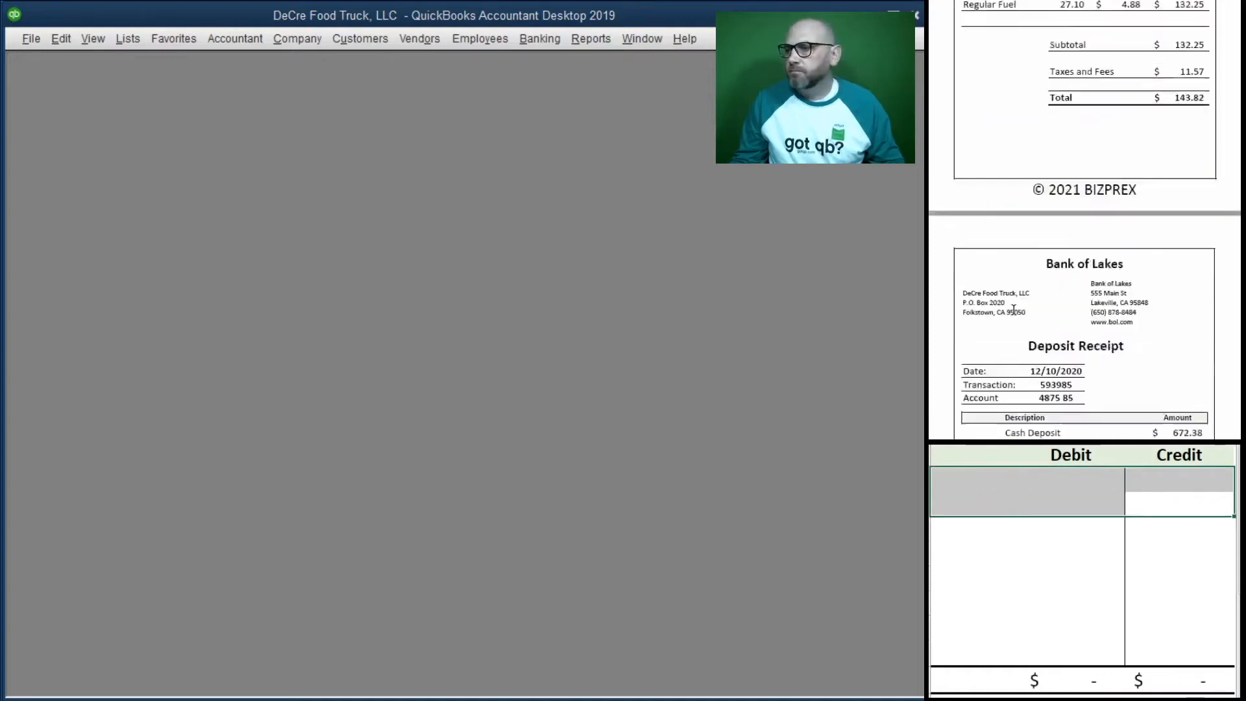
{"action": "scroll", "coordinate": [1012, 305], "scroll_direction": "up", "scroll_amount": 1}
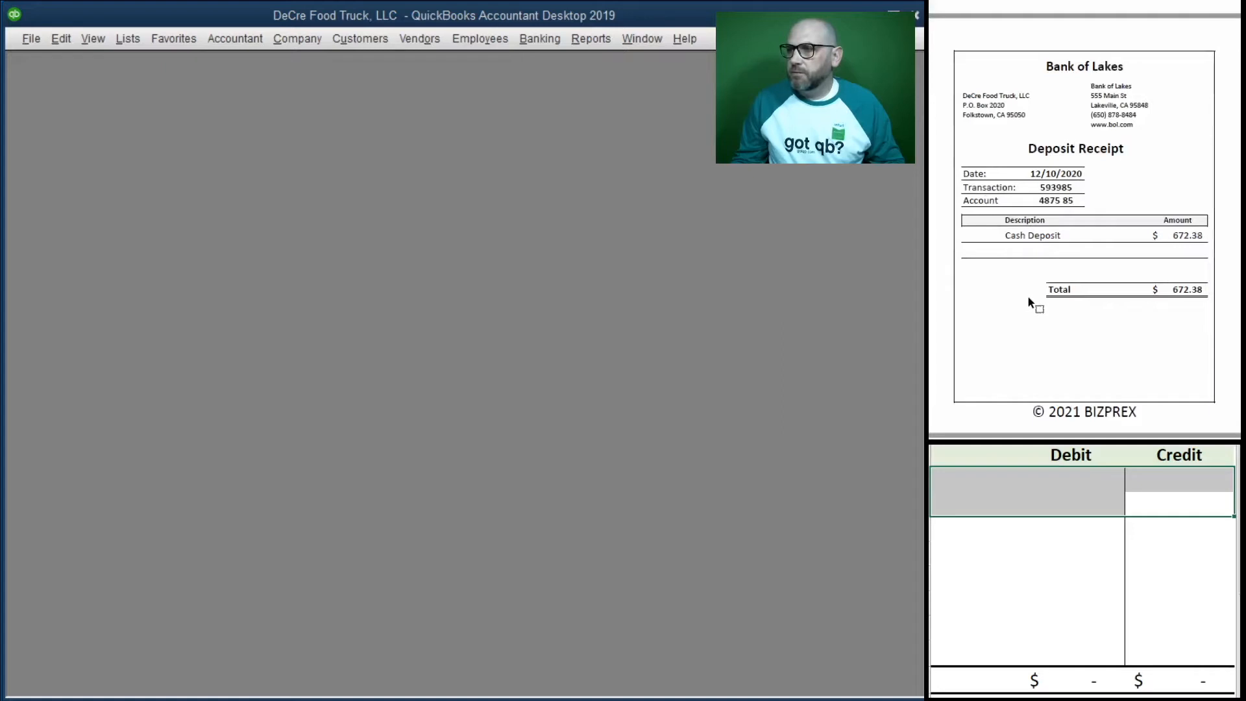
{"action": "scroll", "coordinate": [1028, 301], "scroll_direction": "down", "scroll_amount": 1}
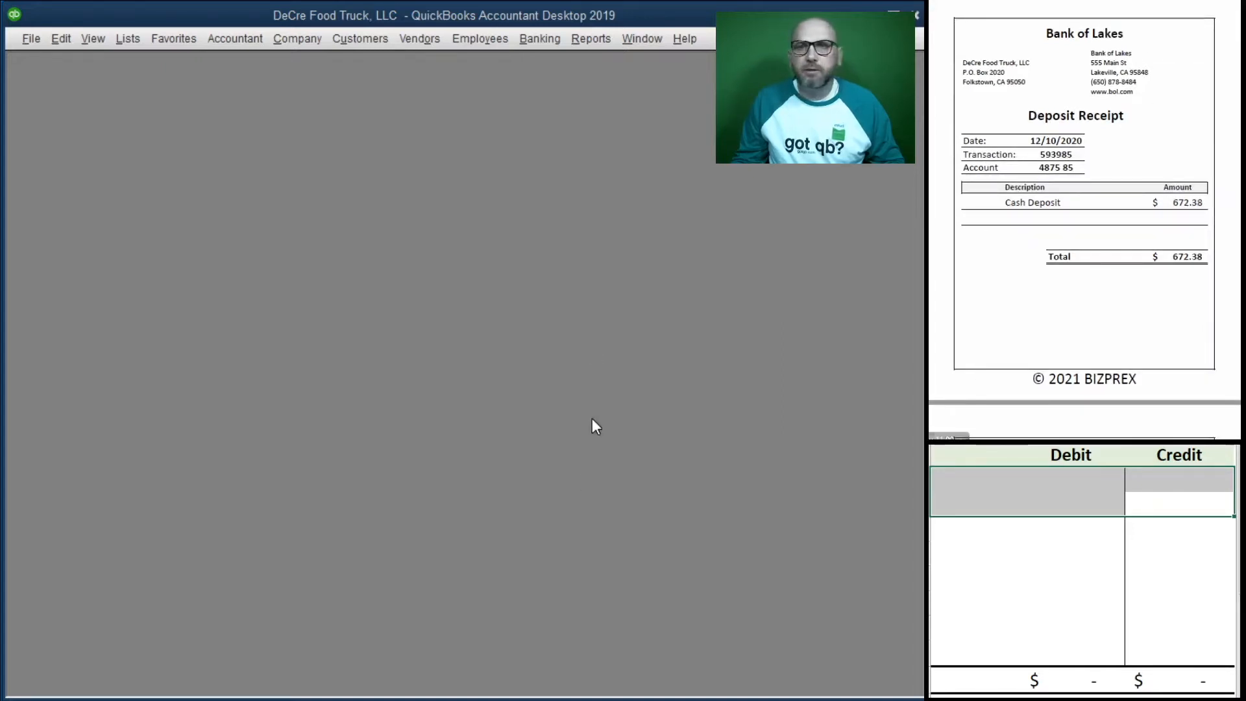
{"action": "left_click", "coordinate": [541, 39]}
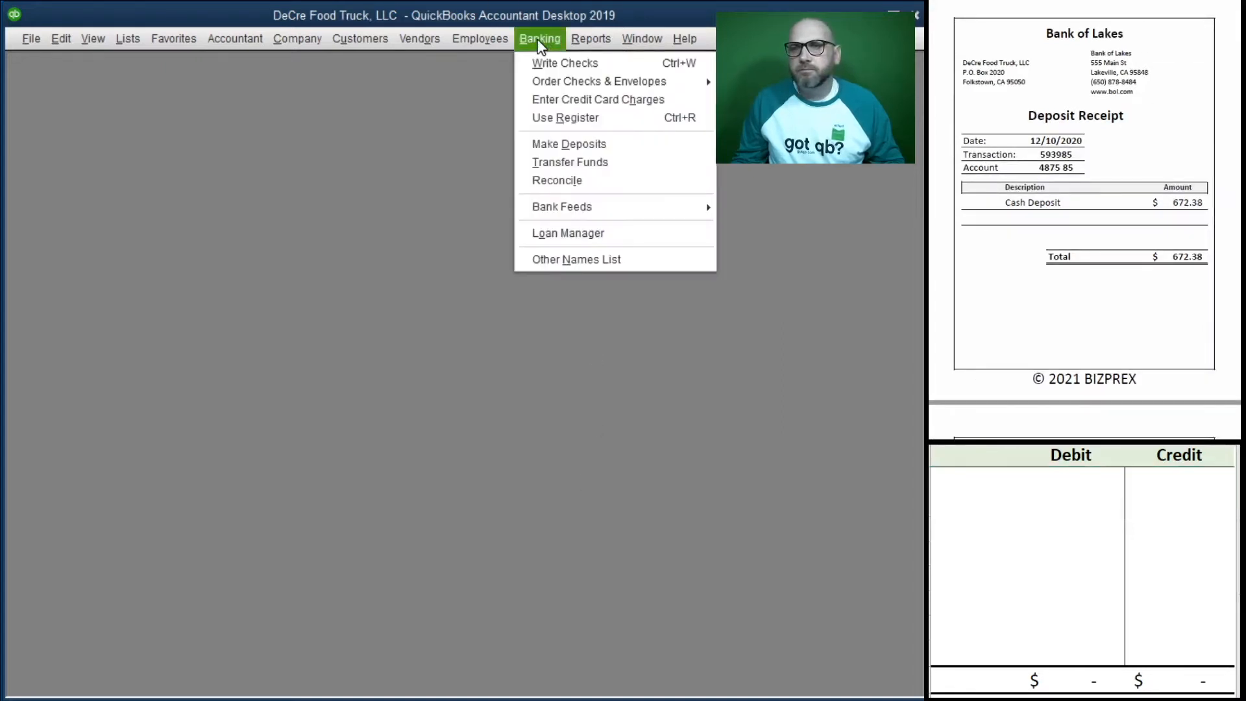
{"action": "left_click", "coordinate": [634, 152]}
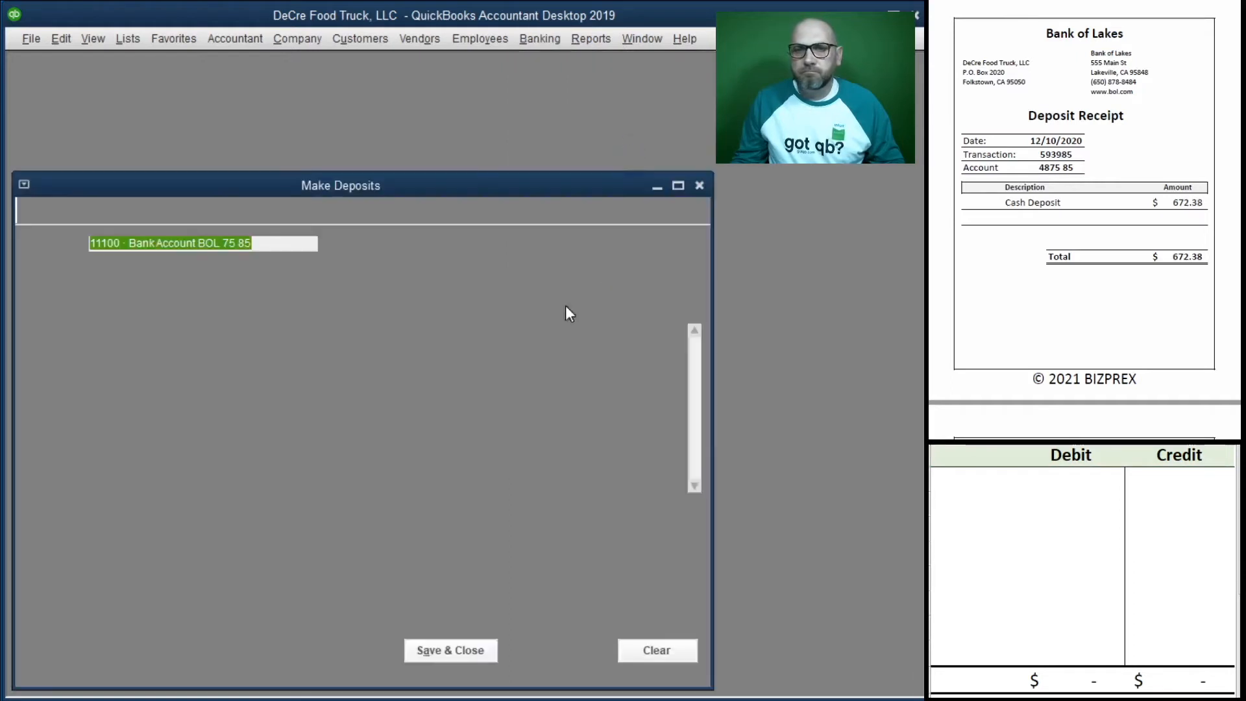
{"action": "key", "text": "Tab"}
{"action": "key", "text": "Tab"}
{"action": "key", "text": "Tab"}
Step: Fill in the first deposit line as received from Customers, from account 41100 Sales, with a memo starting with Cash
{"action": "type", "text": "Customers"}
{"action": "key", "text": "Tab"}
{"action": "type", "text": "41"}
{"action": "key", "text": "Tab"}
{"action": "type", "text": "Cas"}
{"action": "key", "text": "BackSpace"}
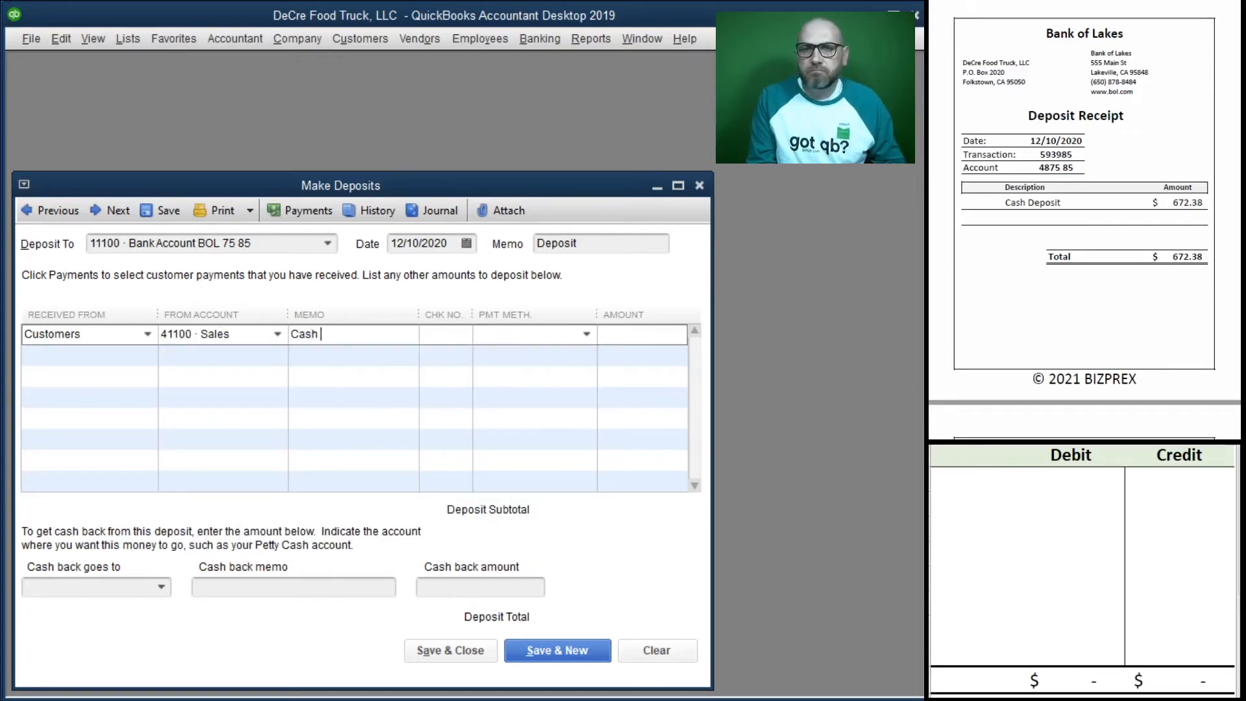
Step: Complete the customer sales deposit line with memo Cash Sales, payment method Cash and amount 672.38
{"action": "key", "text": "Tab"}
{"action": "type", "text": "ca"}
{"action": "key", "text": "Tab"}
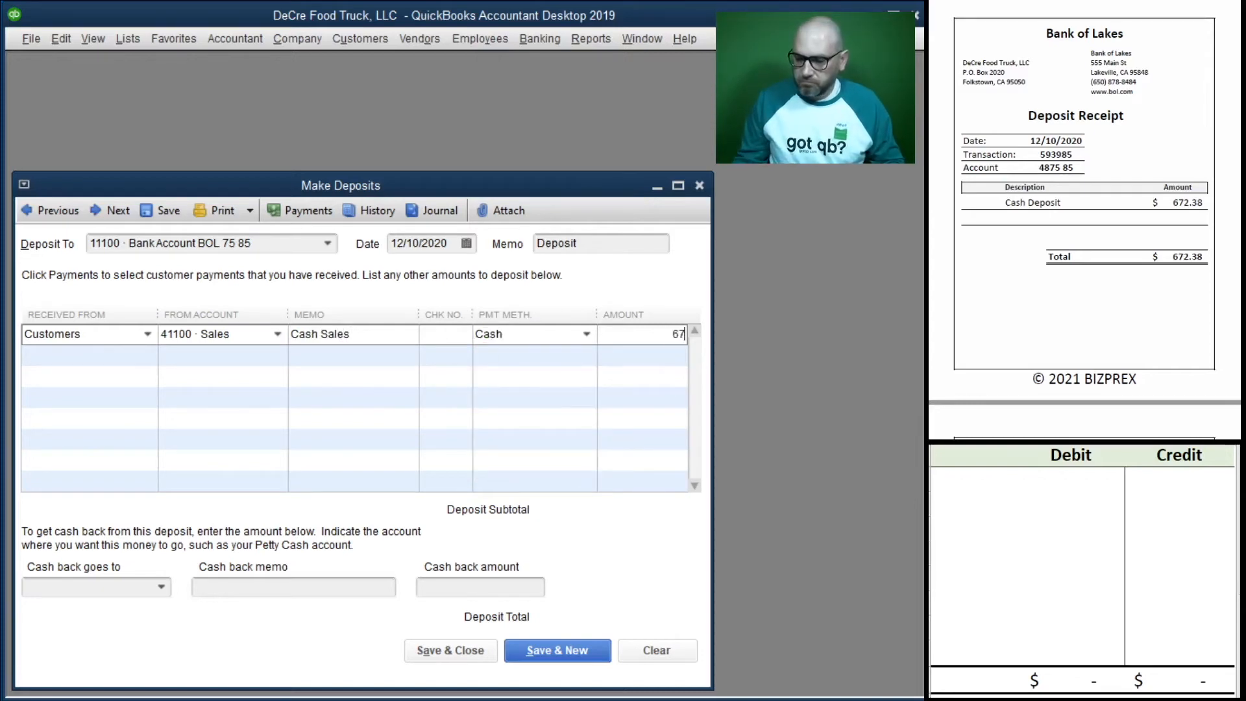
{"action": "type", "text": "38"}
{"action": "key", "text": "Tab"}
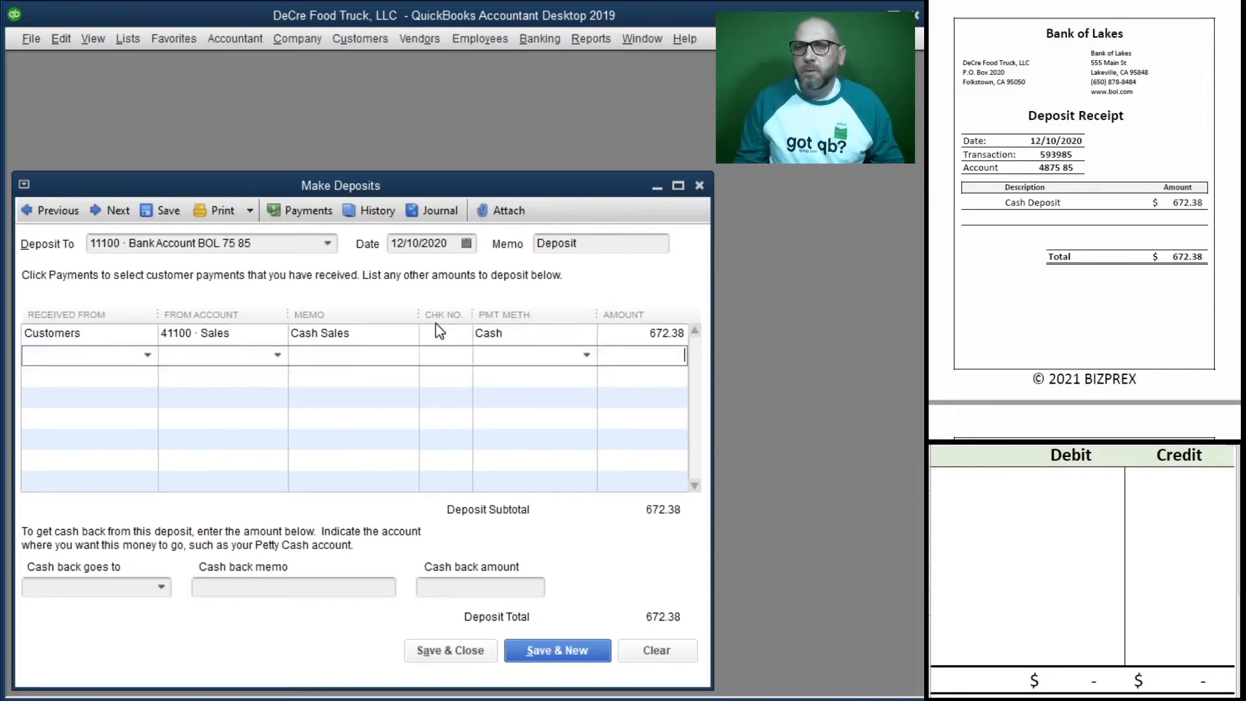
Step: Switch to the debit/credit spreadsheet and record a debit of 672.38 to account 11100 on its first line
{"action": "left_click", "coordinate": [1024, 476]}
{"action": "left_click", "coordinate": [970, 480]}
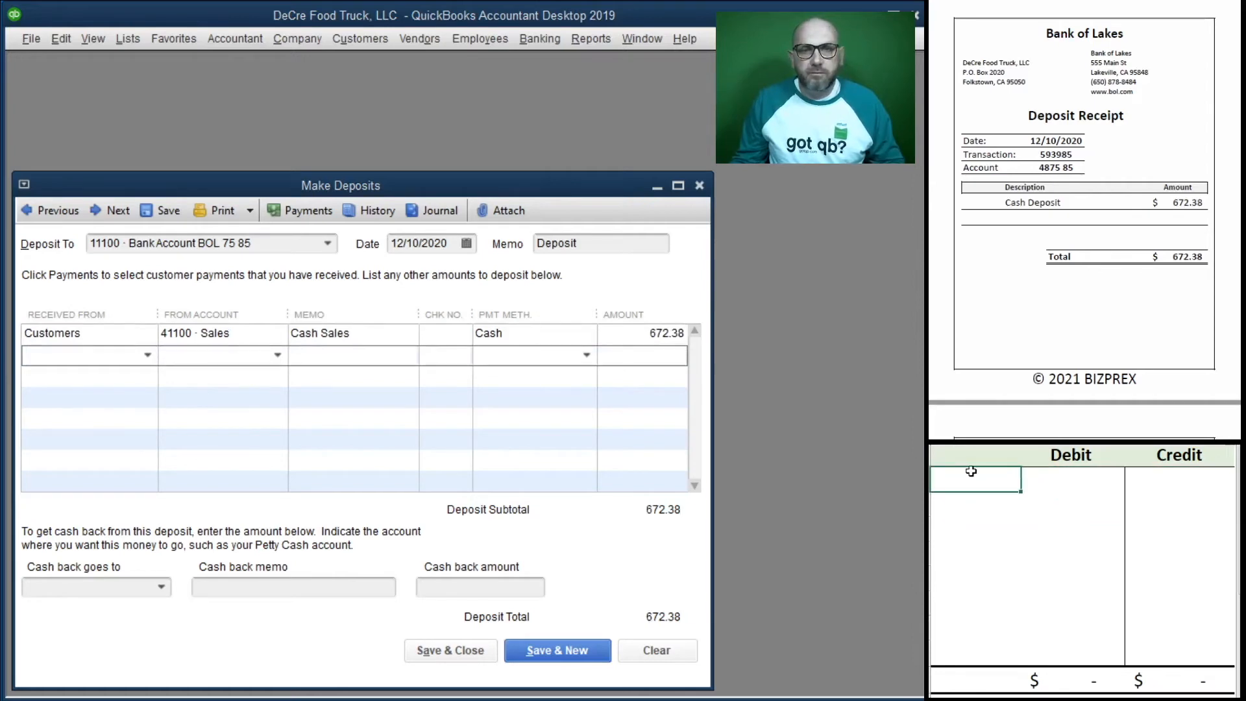
{"action": "type", "text": "11100"}
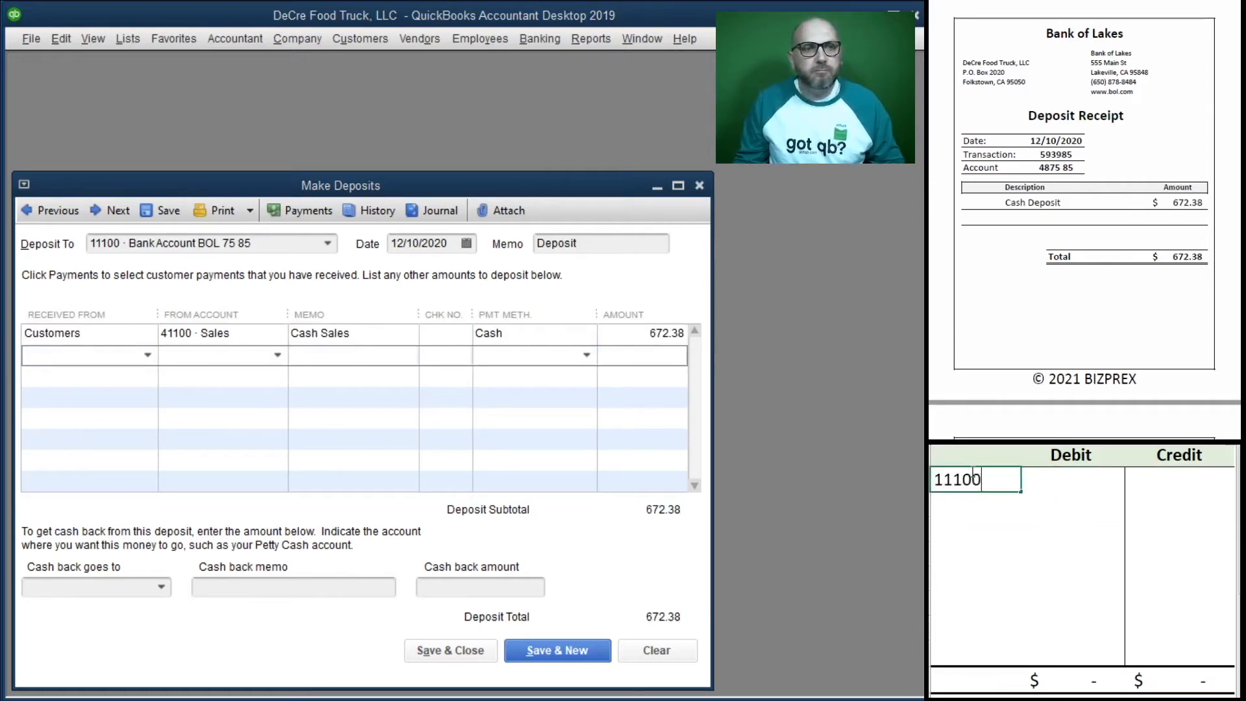
{"action": "key", "text": "Tab"}
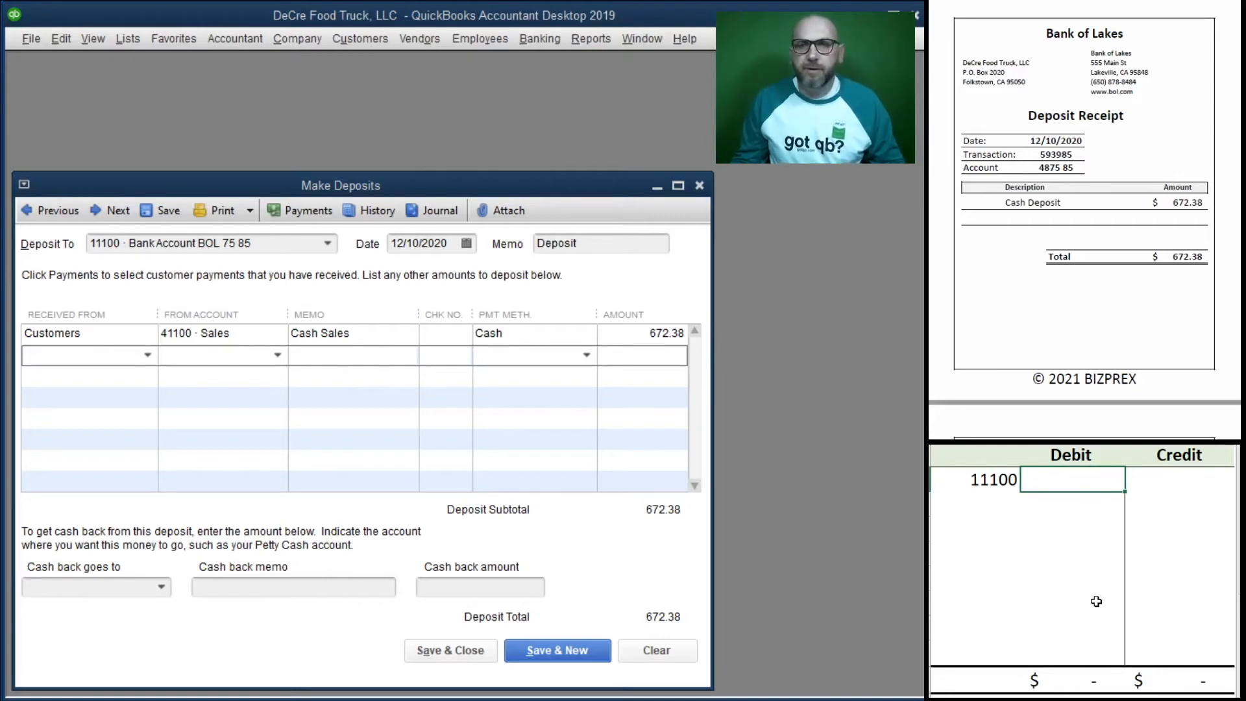
{"action": "type", "text": "672.38"}
{"action": "key", "text": "Return"}
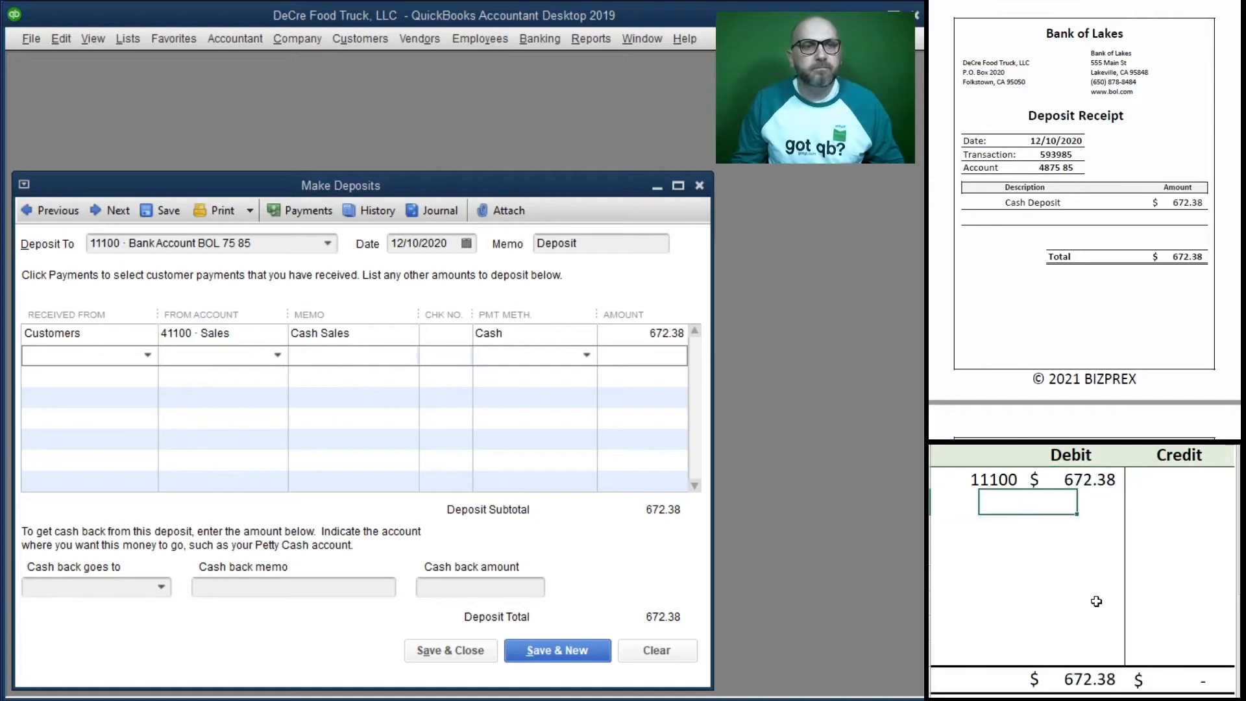
Step: Record a credit of 672.38 to account 41100 on the second line of the debit/credit spreadsheet
{"action": "type", "text": "41100"}
{"action": "key", "text": "Tab"}
{"action": "key", "text": "Tab"}
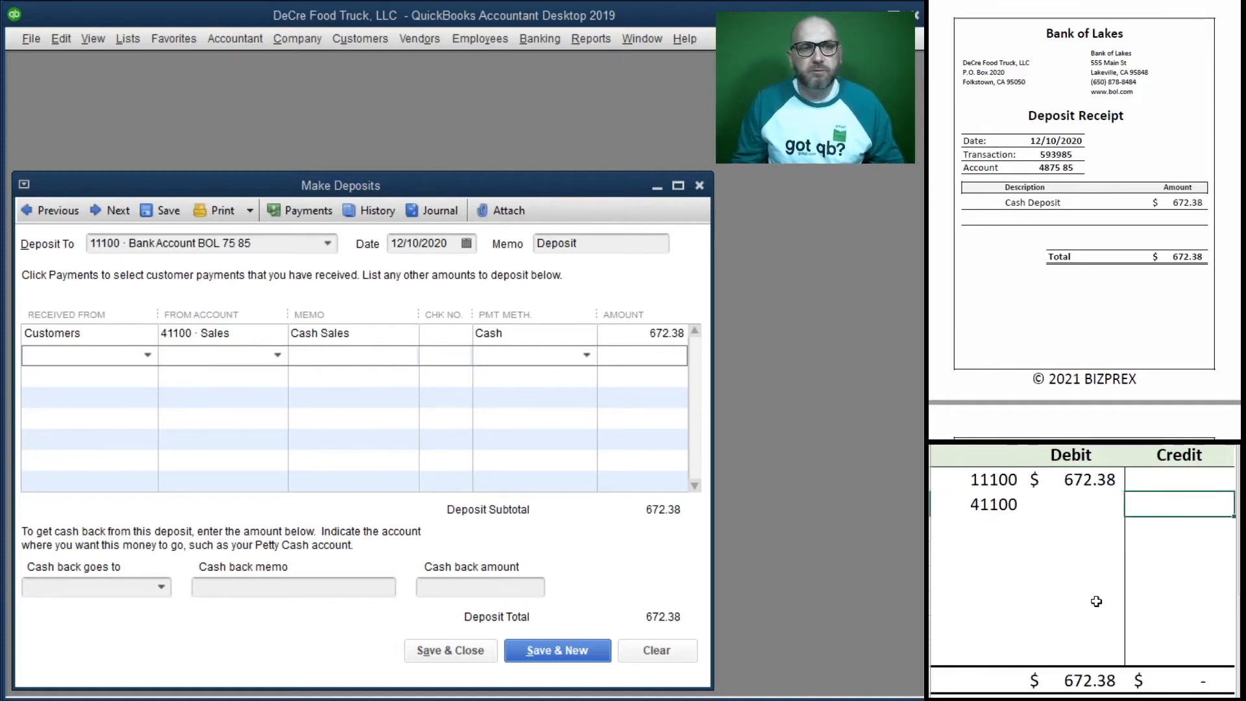
{"action": "type", "text": "672.38"}
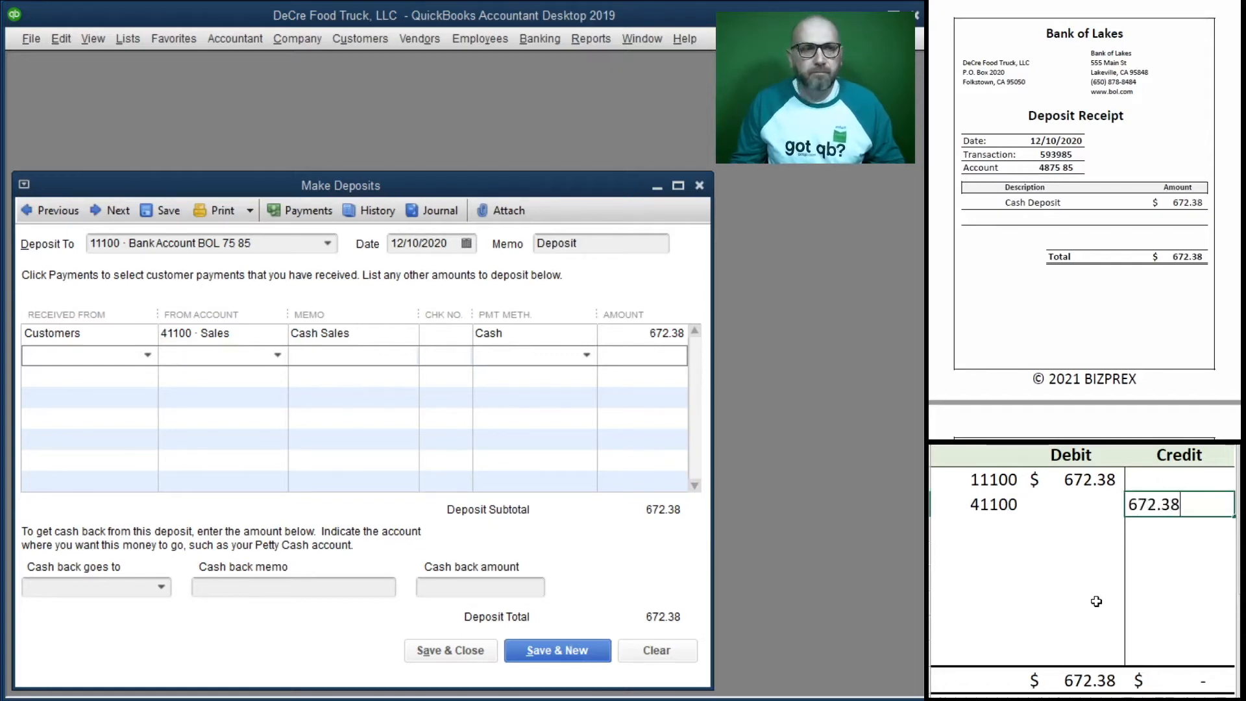
{"action": "key", "text": "Return"}
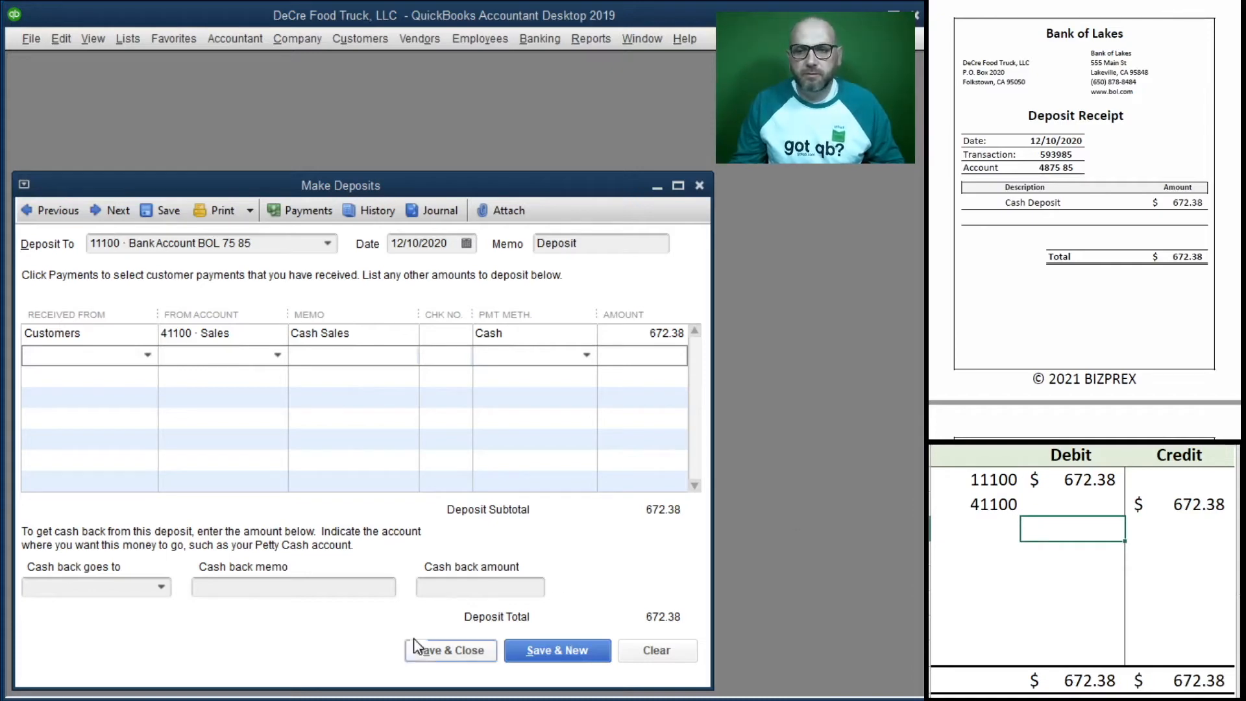
Step: Save and close the cash deposit in QuickBooks, and clear its two lines from the debit/credit spreadsheet
{"action": "left_click", "coordinate": [431, 643]}
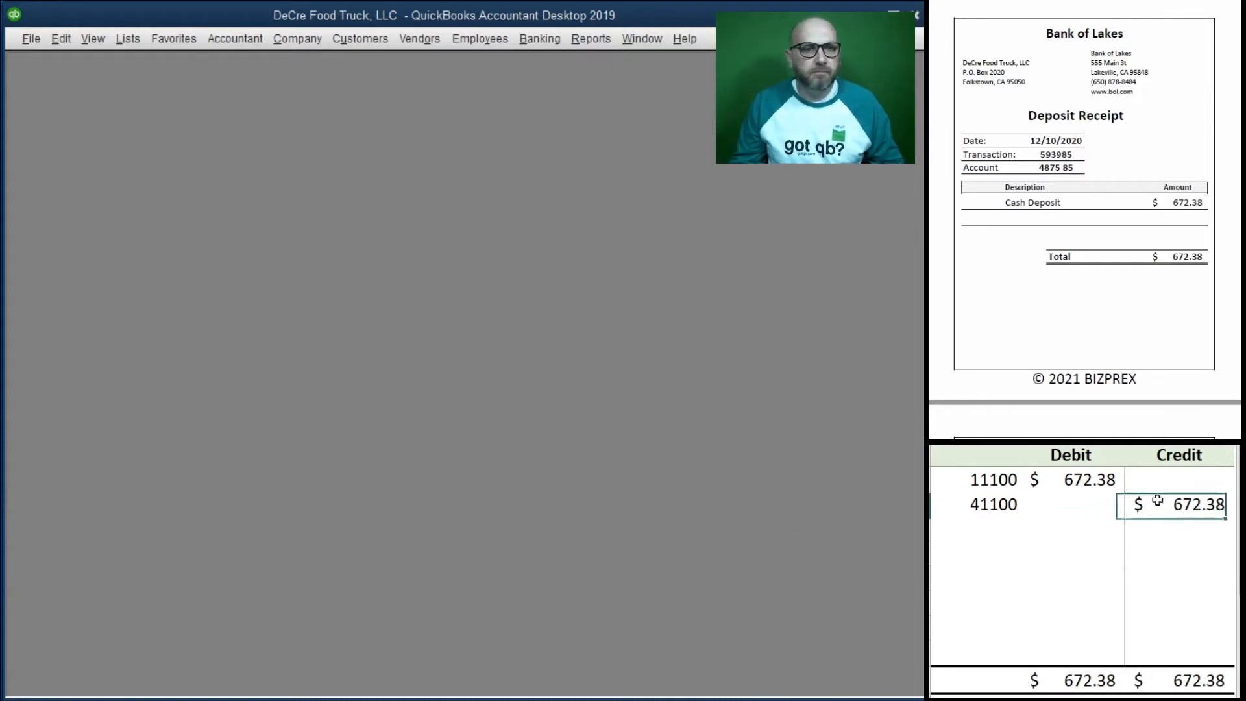
{"action": "left_click_drag", "start_coordinate": [1142, 504], "coordinate": [997, 480]}
{"action": "key", "text": "Delete"}
Step: Open Pay Bills for the next receipt, select the Food Traders, Inc. bill and set the payment date to 12/12/2020
{"action": "scroll", "coordinate": [1098, 260], "scroll_direction": "down", "scroll_amount": 5}
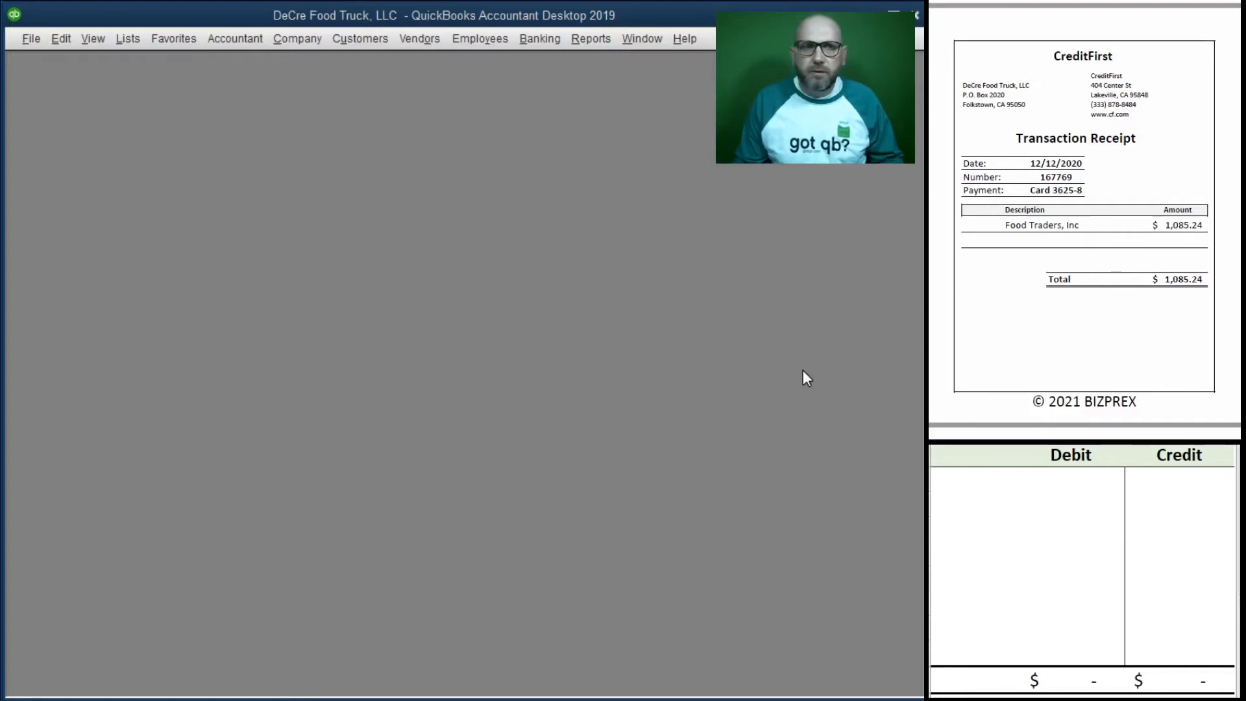
{"action": "left_click", "coordinate": [409, 38]}
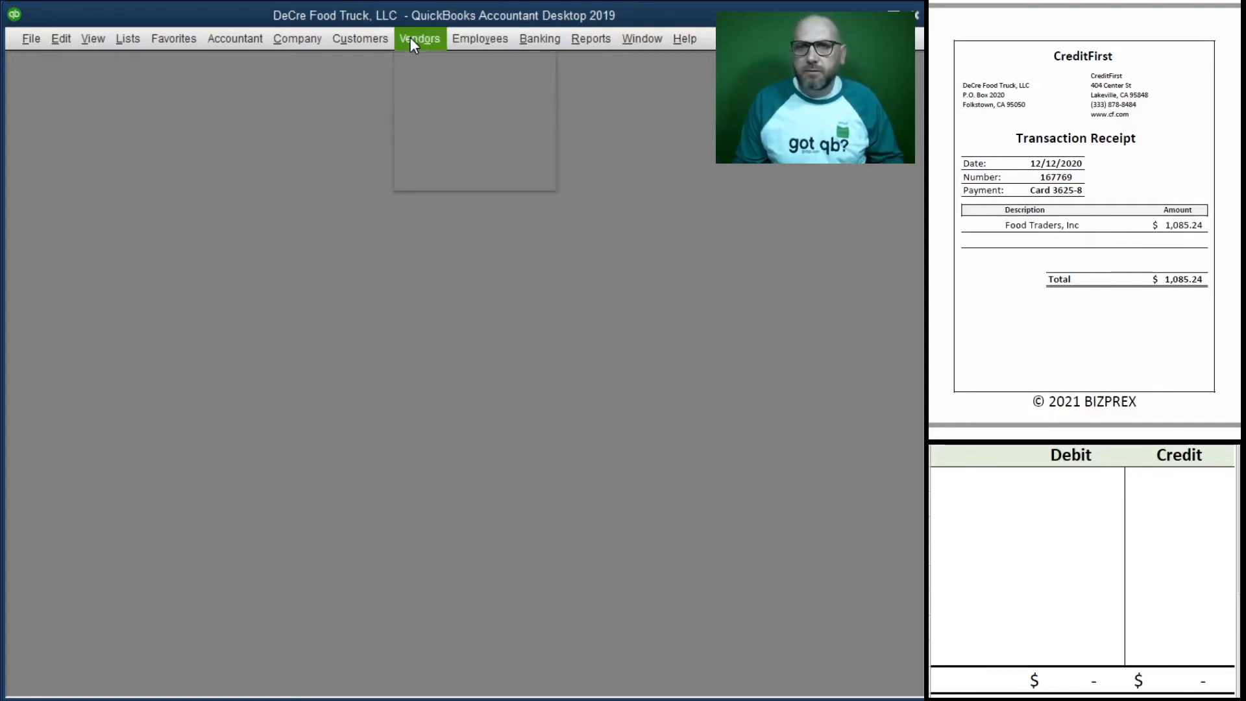
{"action": "left_click", "coordinate": [503, 130]}
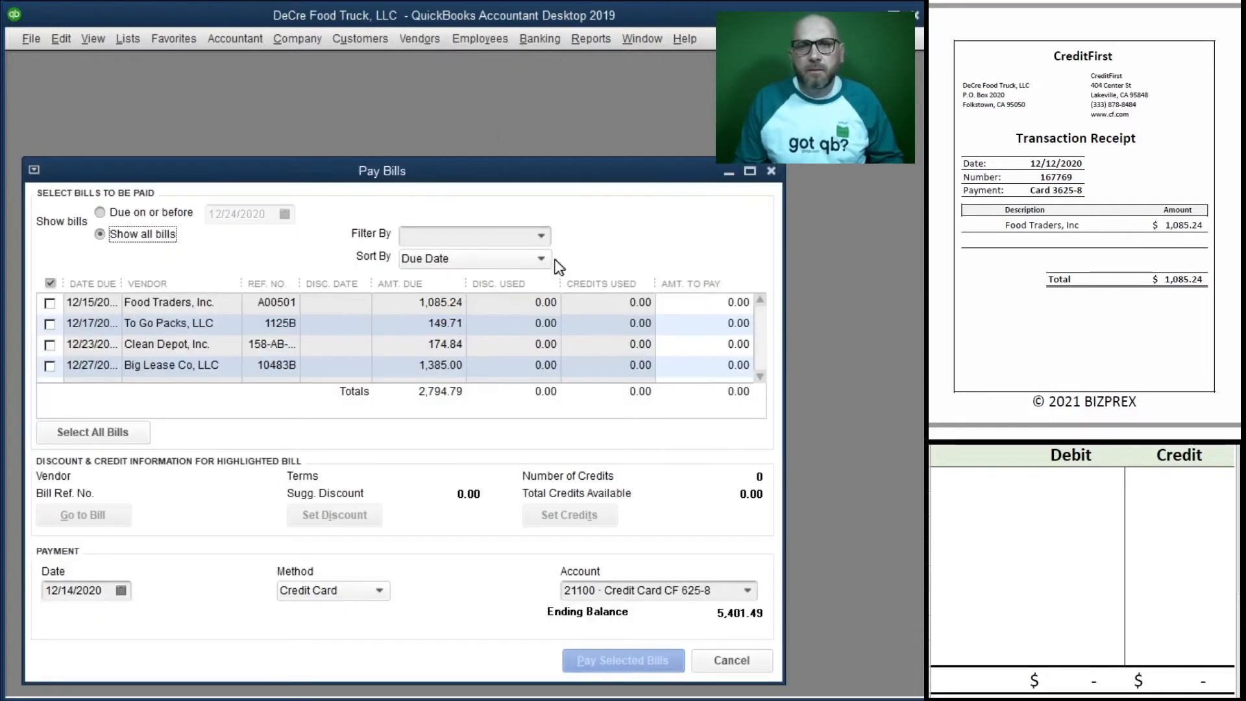
{"action": "left_click", "coordinate": [50, 303]}
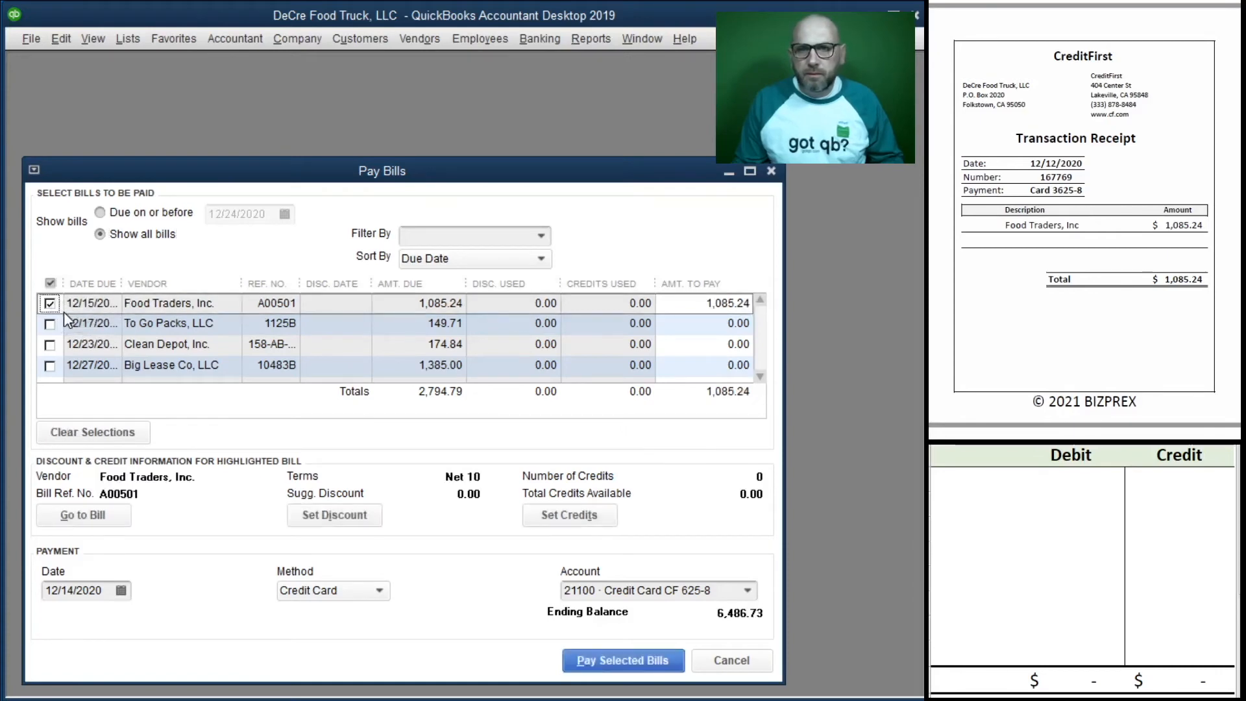
{"action": "left_click", "coordinate": [73, 590]}
{"action": "key", "text": "BackSpace"}
{"action": "type", "text": "2"}
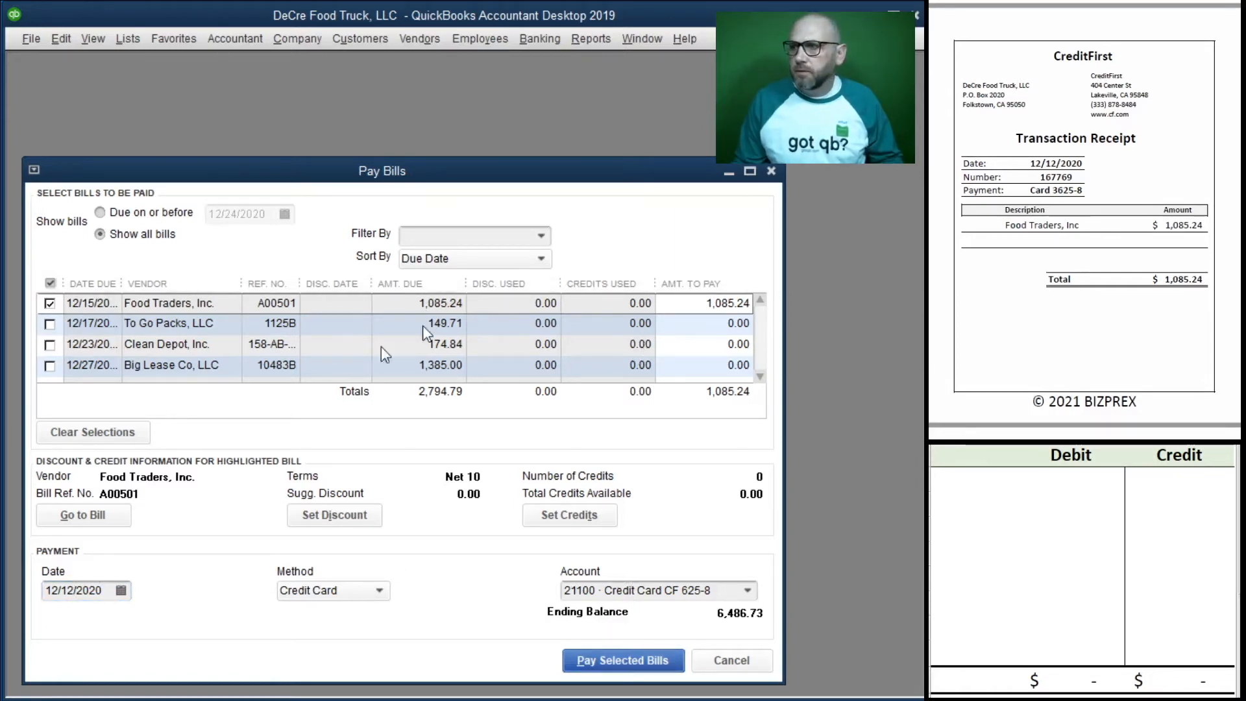
Step: Record a debit of 1,085.24 to account 20000 on the first line of the debit/credit spreadsheet
{"action": "left_click", "coordinate": [972, 488]}
{"action": "type", "text": "20000"}
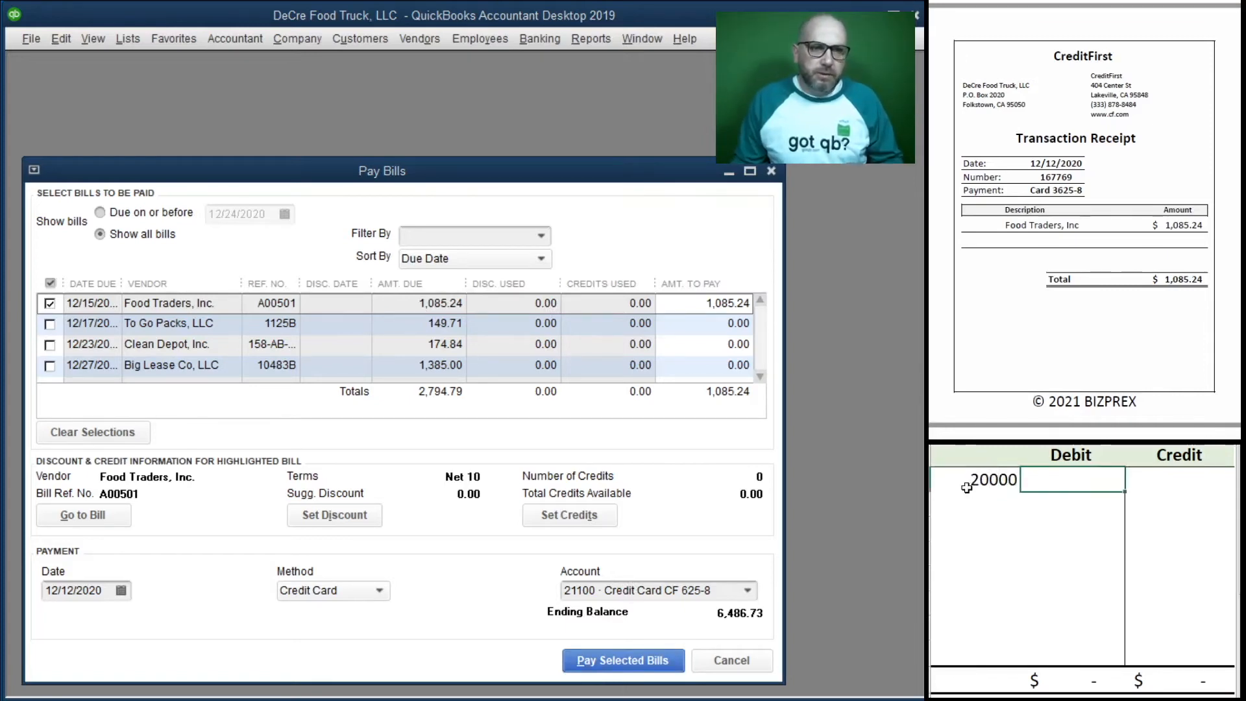
{"action": "key", "text": "Tab"}
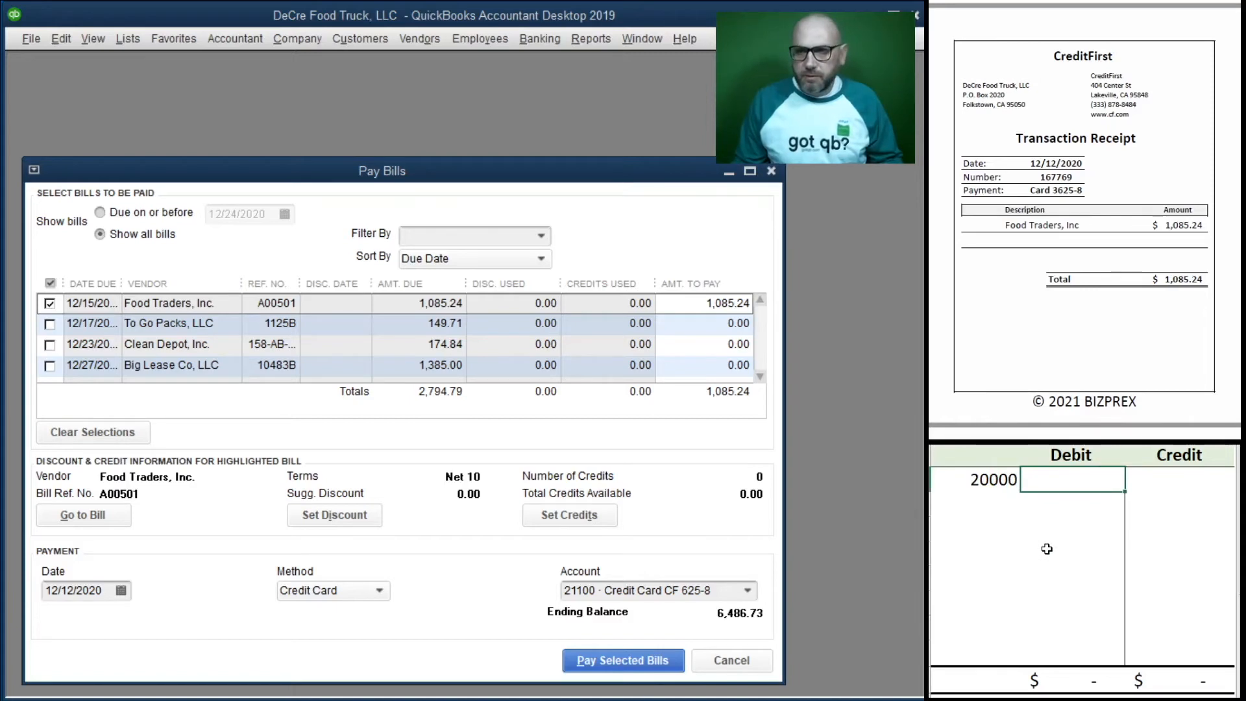
{"action": "type", "text": "1085.24"}
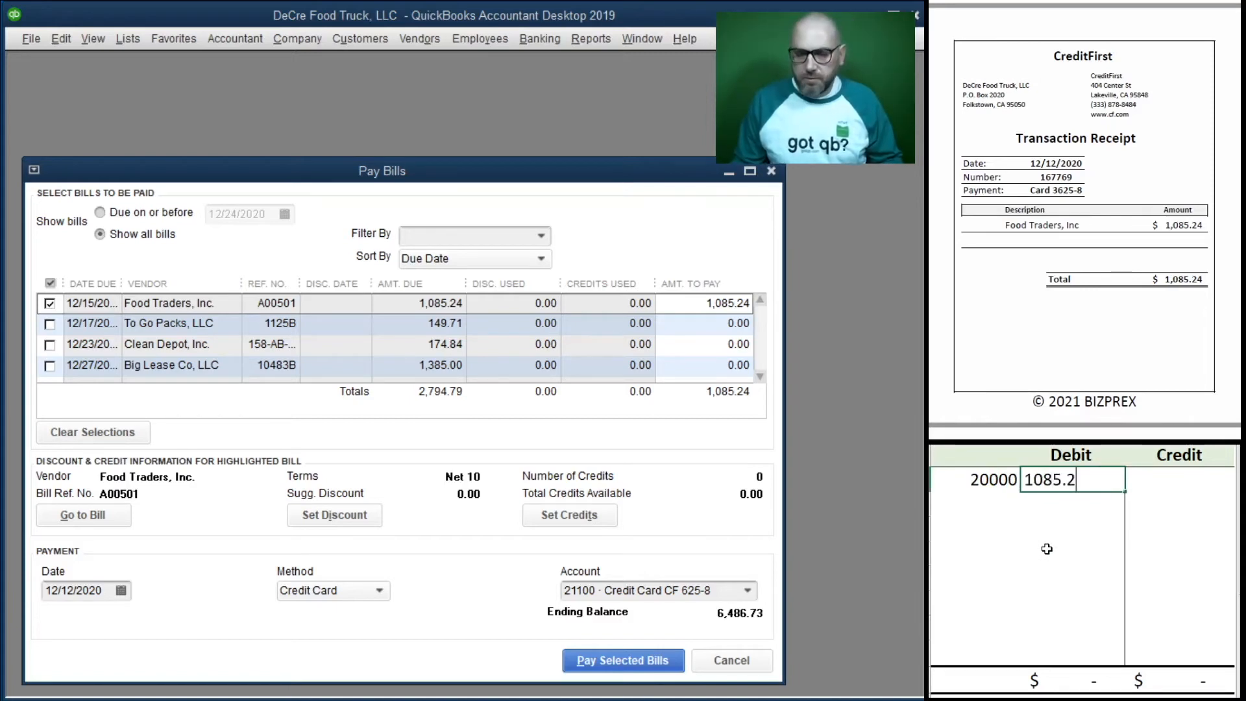
{"action": "key", "text": "ctrl+Return"}
{"action": "key", "text": "Return"}
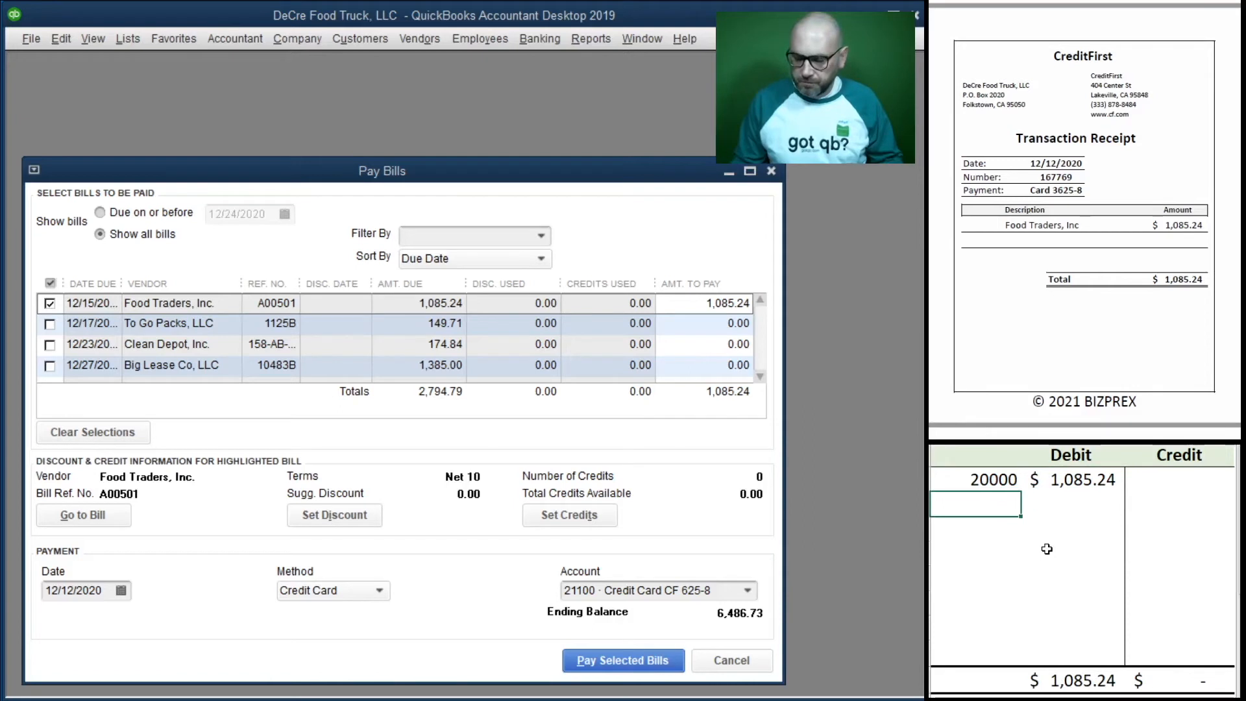
Step: Record a credit of 1,085.24 to account 21100 on the second line of the debit/credit spreadsheet
{"action": "type", "text": "21100"}
{"action": "key", "text": "Tab"}
{"action": "key", "text": "Tab"}
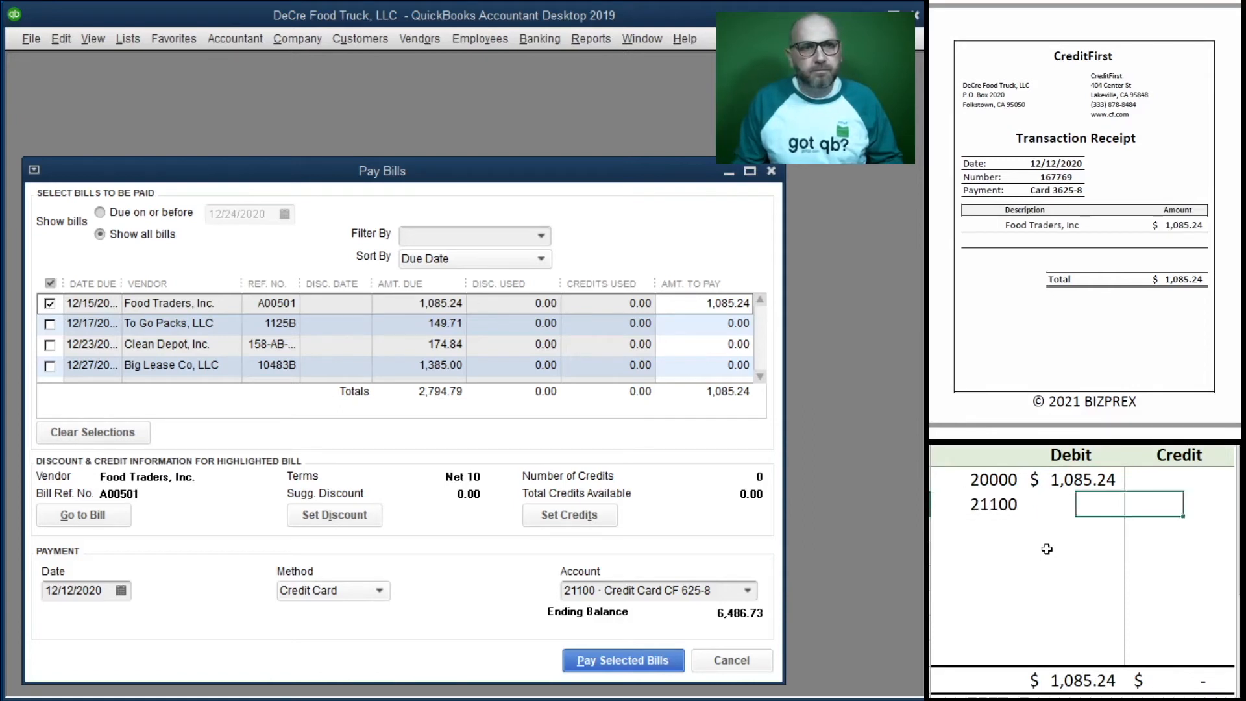
{"action": "type", "text": "1,085.2"}
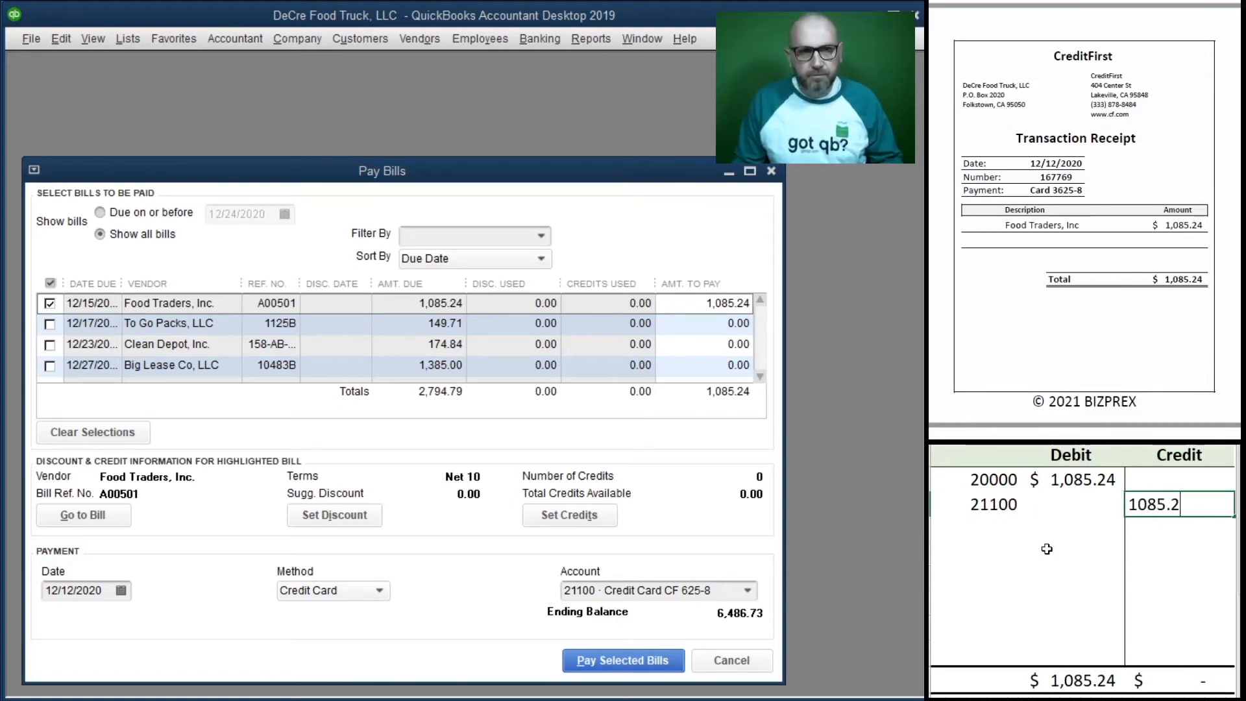
{"action": "type", "text": "4"}
{"action": "left_click", "coordinate": [1046, 548]}
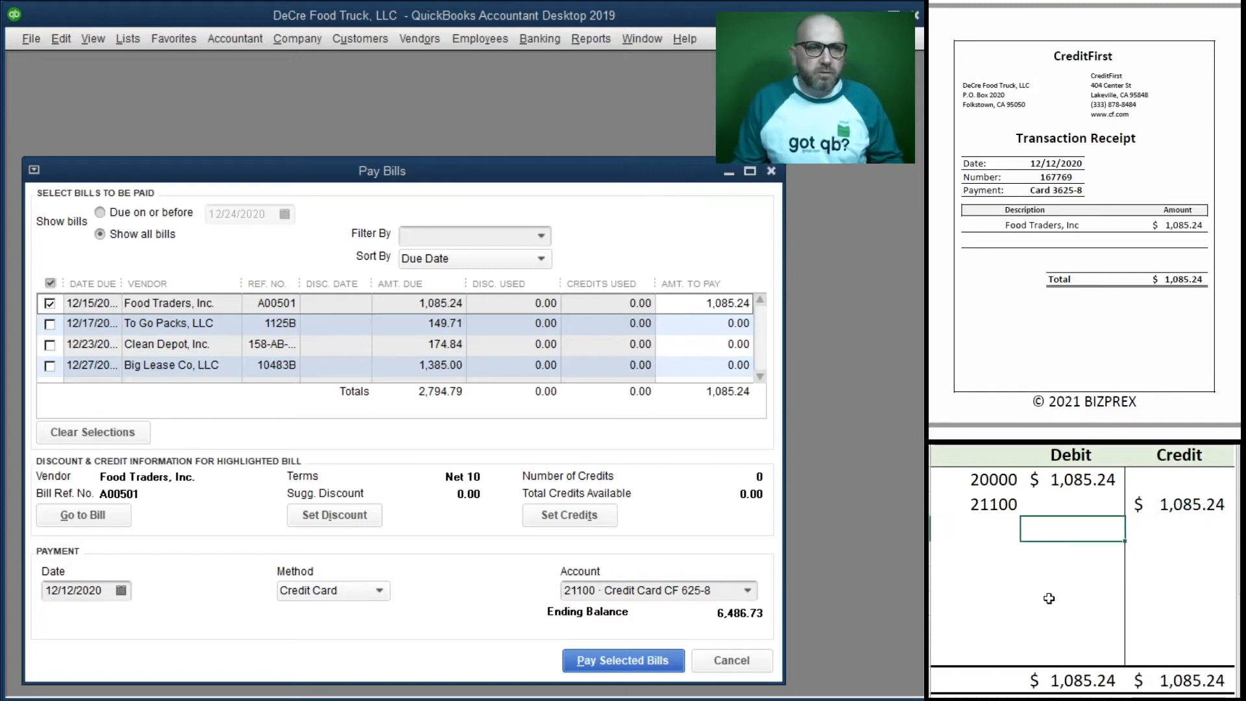
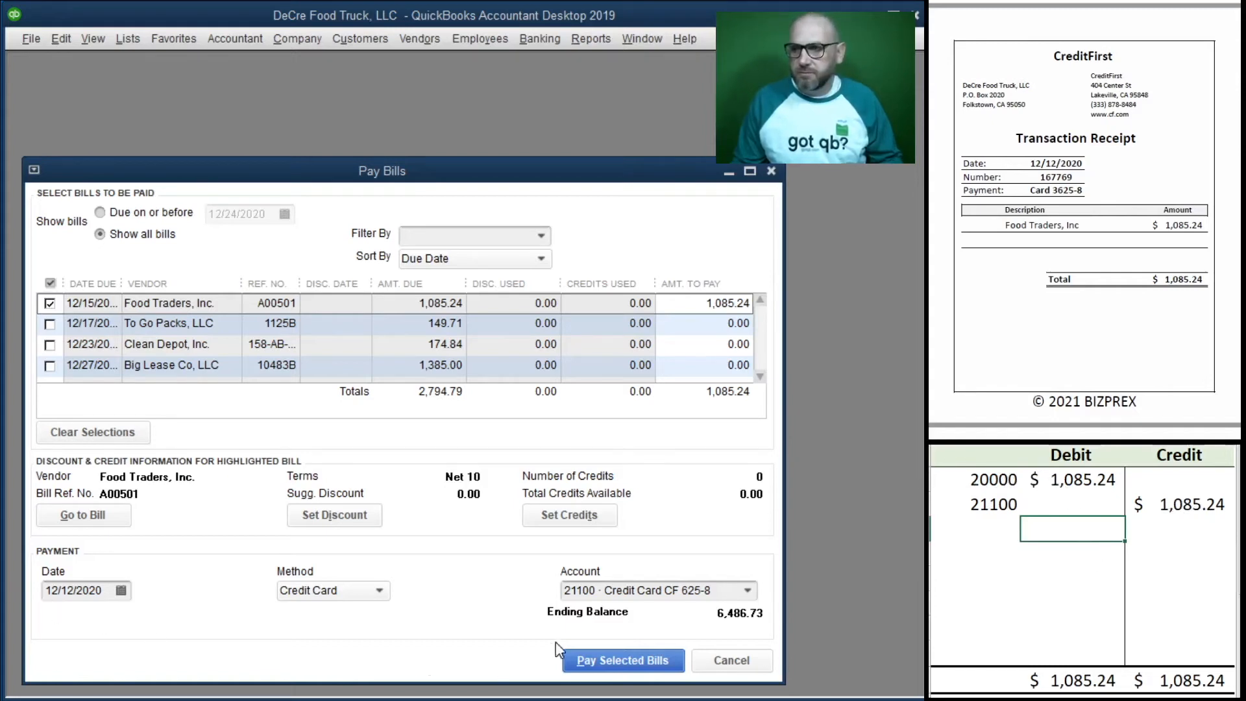
Step: Pay the selected Food Traders bill, clear its lines from the debit/credit spreadsheet and close the payment summary
{"action": "left_click", "coordinate": [597, 661]}
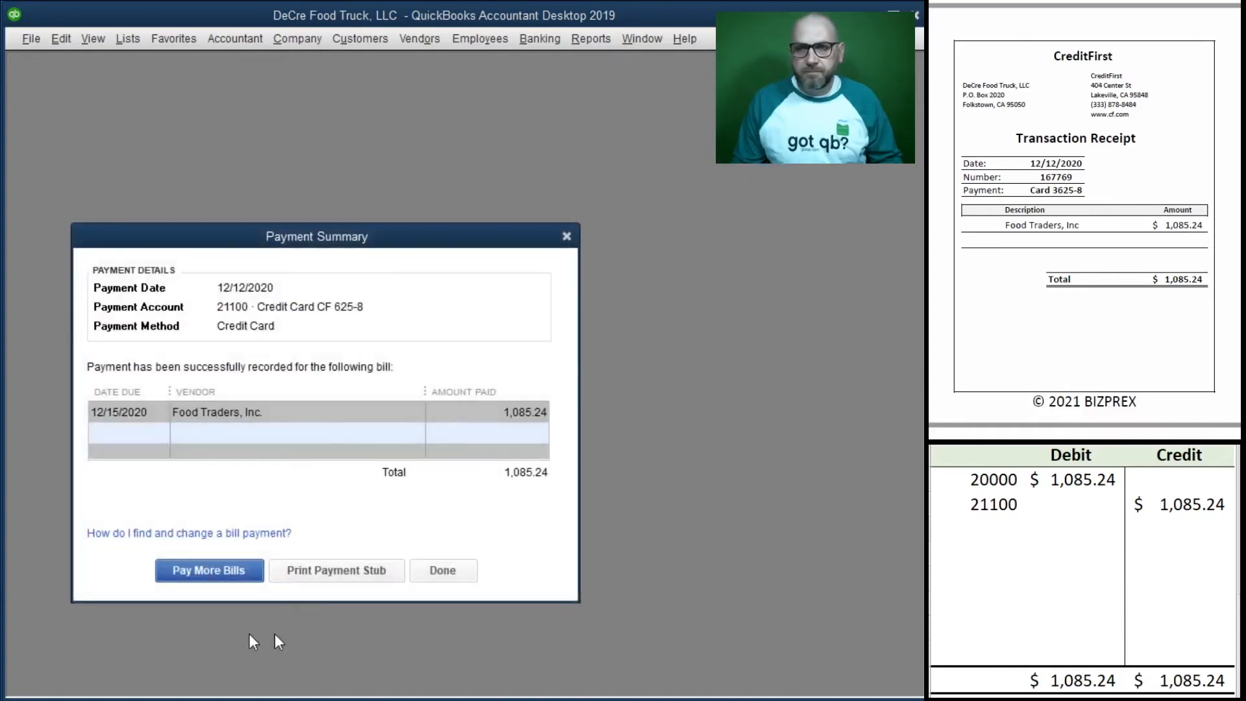
{"action": "left_click", "coordinate": [1072, 528]}
{"action": "left_click_drag", "start_coordinate": [1168, 510], "coordinate": [976, 485]}
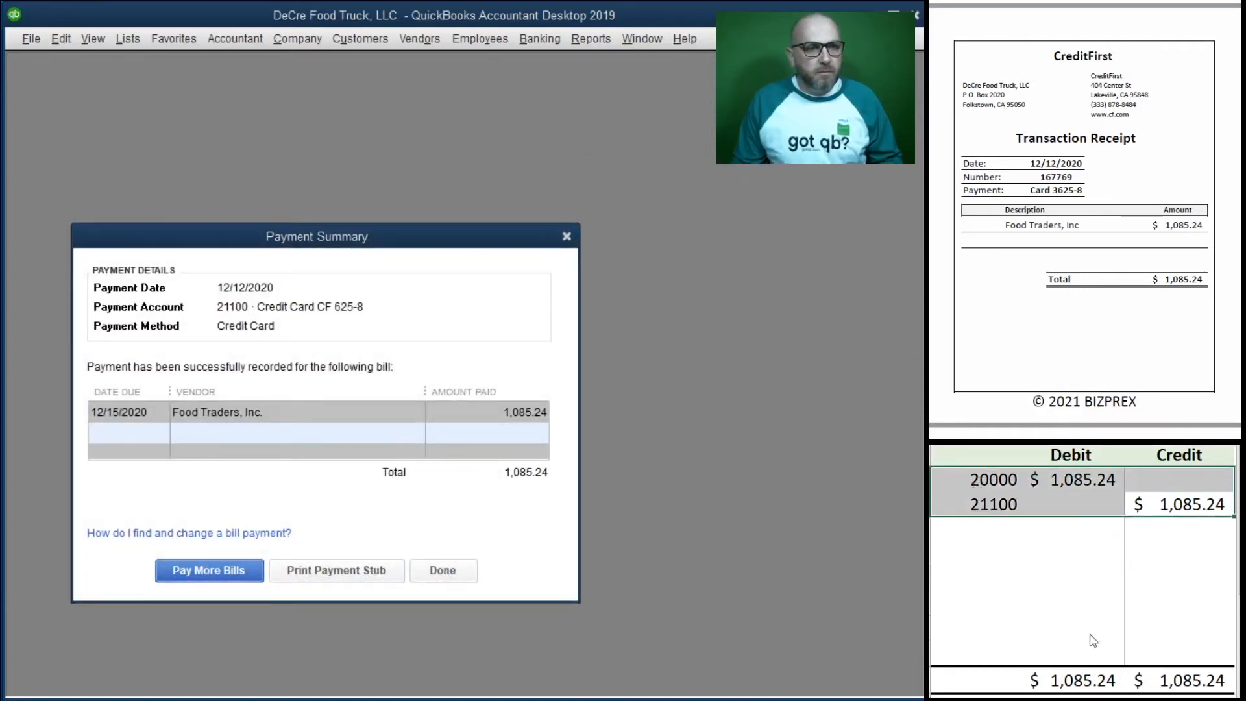
{"action": "key", "text": "Delete"}
{"action": "left_click", "coordinate": [439, 571]}
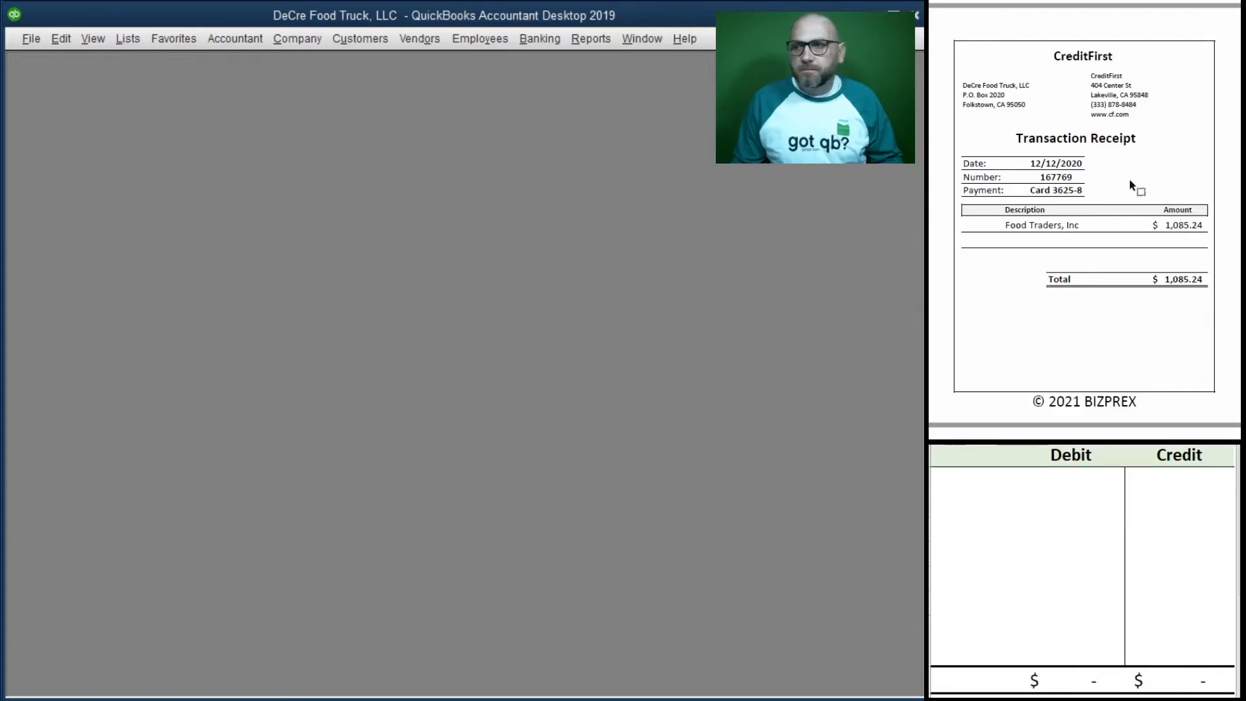
Step: Open Pay Bills for the 12/14/2020 receipt, select the To Go Packs, LLC bill and set the payment date to 12/14/2020
{"action": "scroll", "coordinate": [1062, 235], "scroll_direction": "down", "scroll_amount": 3}
{"action": "scroll", "coordinate": [1062, 235], "scroll_direction": "down", "scroll_amount": 3}
{"action": "scroll", "coordinate": [1067, 247], "scroll_direction": "up", "scroll_amount": 1}
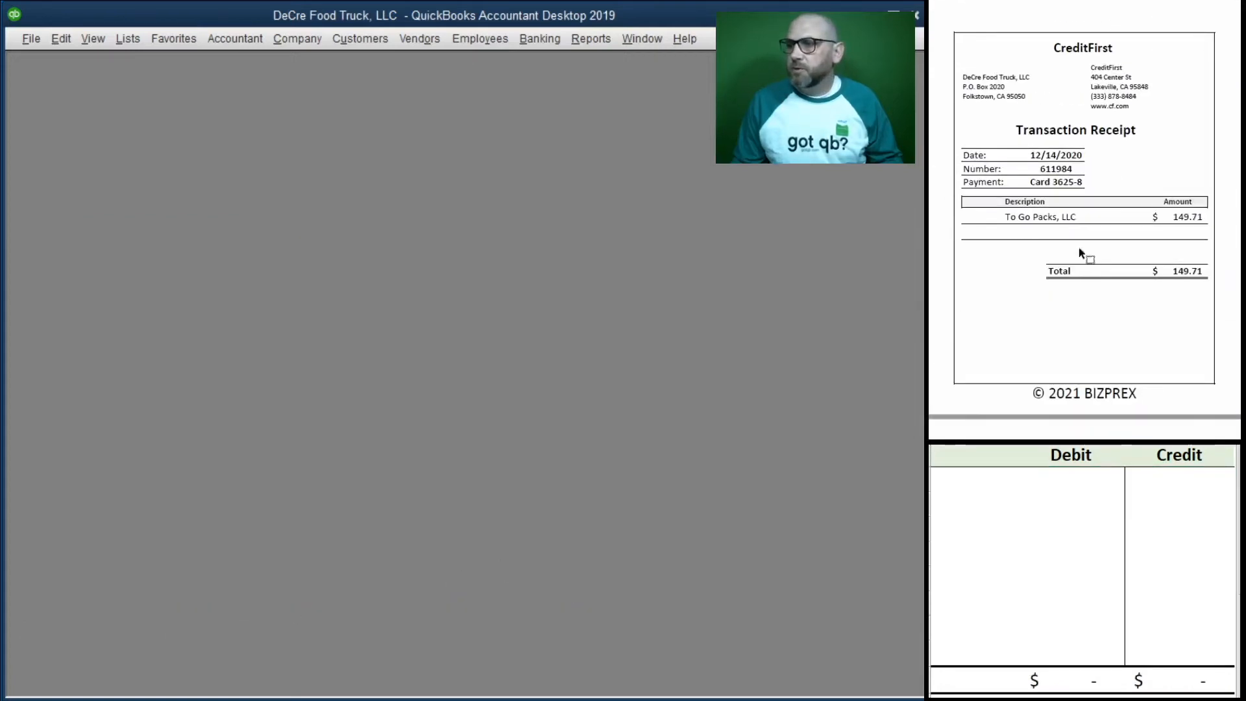
{"action": "left_click", "coordinate": [420, 40]}
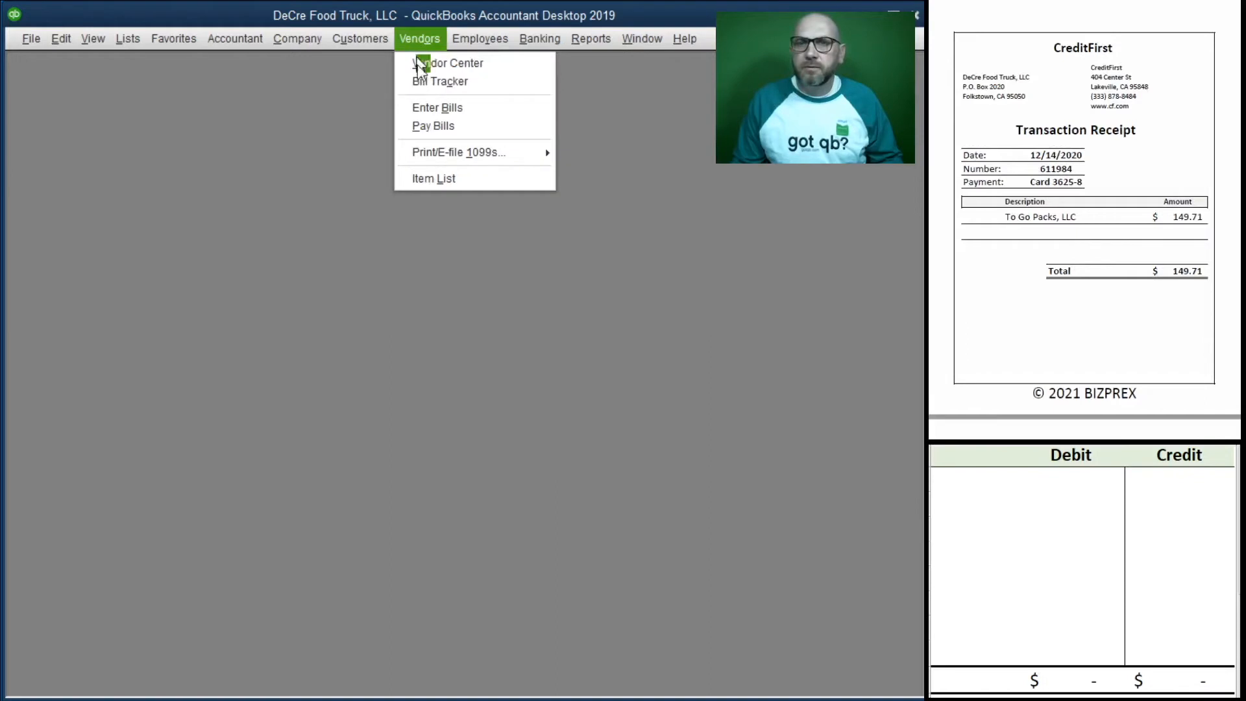
{"action": "left_click", "coordinate": [478, 127]}
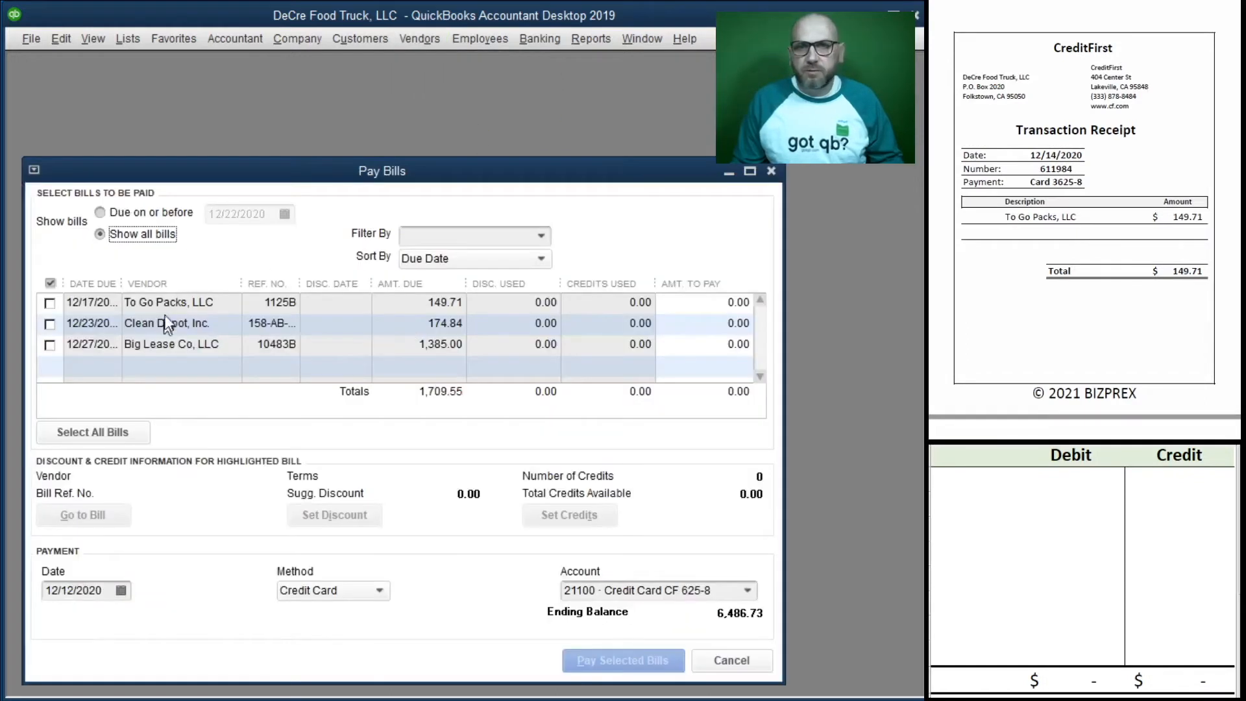
{"action": "left_click", "coordinate": [49, 303]}
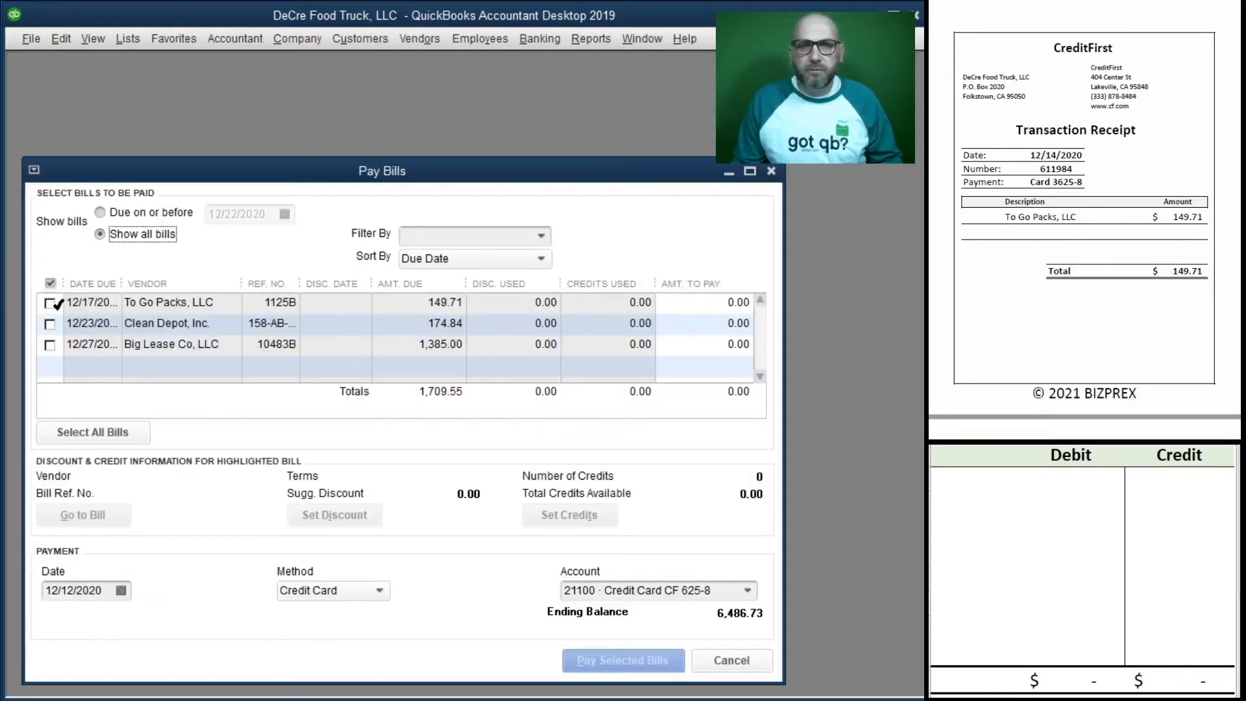
{"action": "left_click", "coordinate": [74, 589]}
{"action": "key", "text": "BackSpace"}
{"action": "type", "text": "4"}
Step: Record a debit of 149.71 to account 20000 on the first line of the debit/credit spreadsheet
{"action": "left_click", "coordinate": [985, 485]}
{"action": "type", "text": "20000"}
{"action": "key", "text": "Tab"}
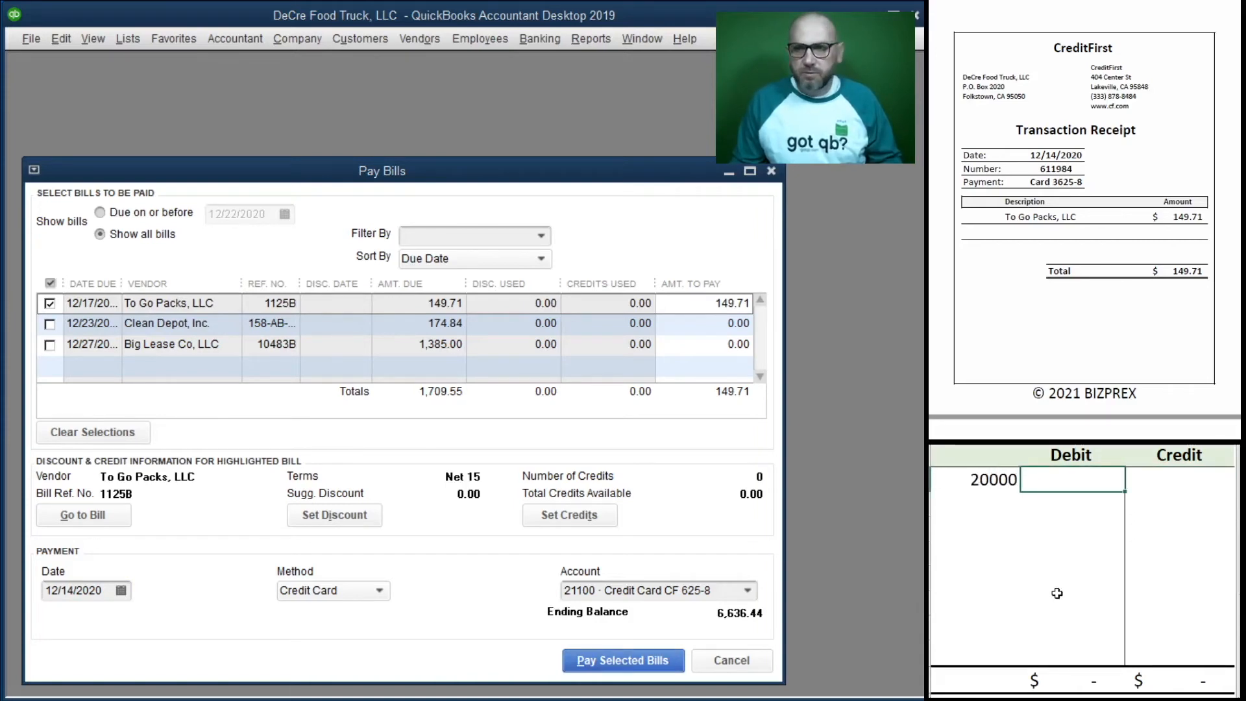
{"action": "type", "text": "149."}
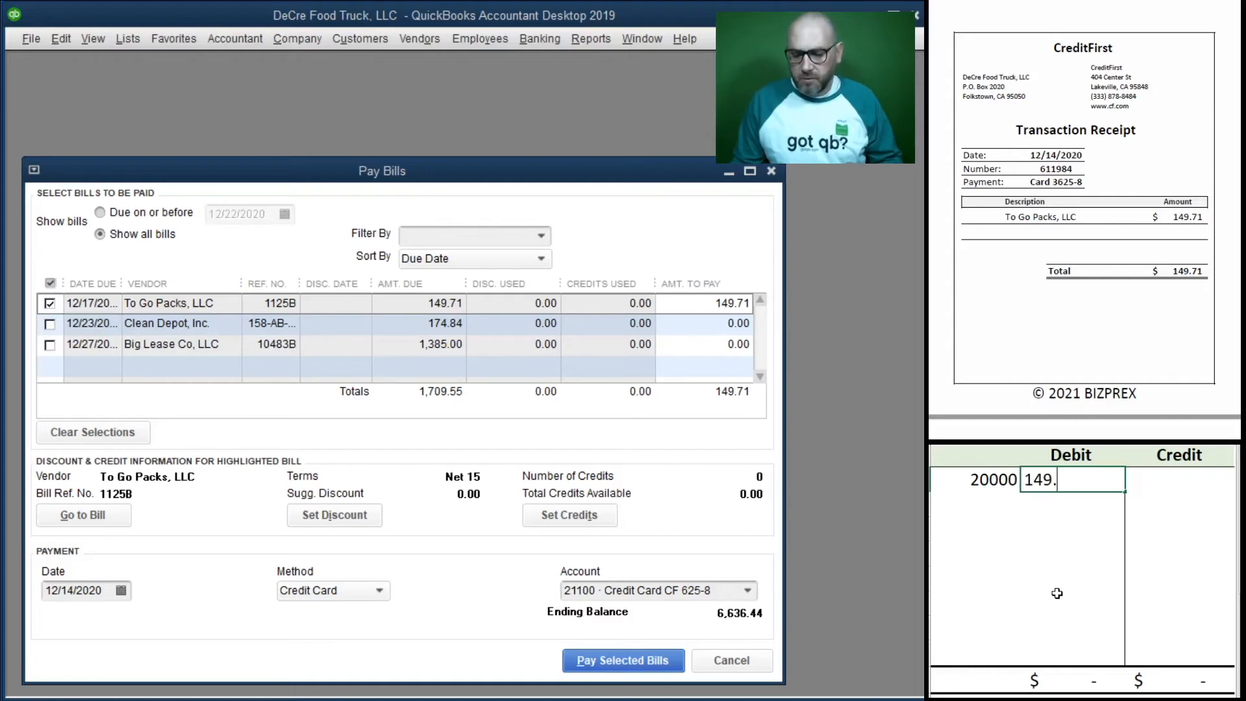
{"action": "type", "text": "71"}
{"action": "key", "text": "Return"}
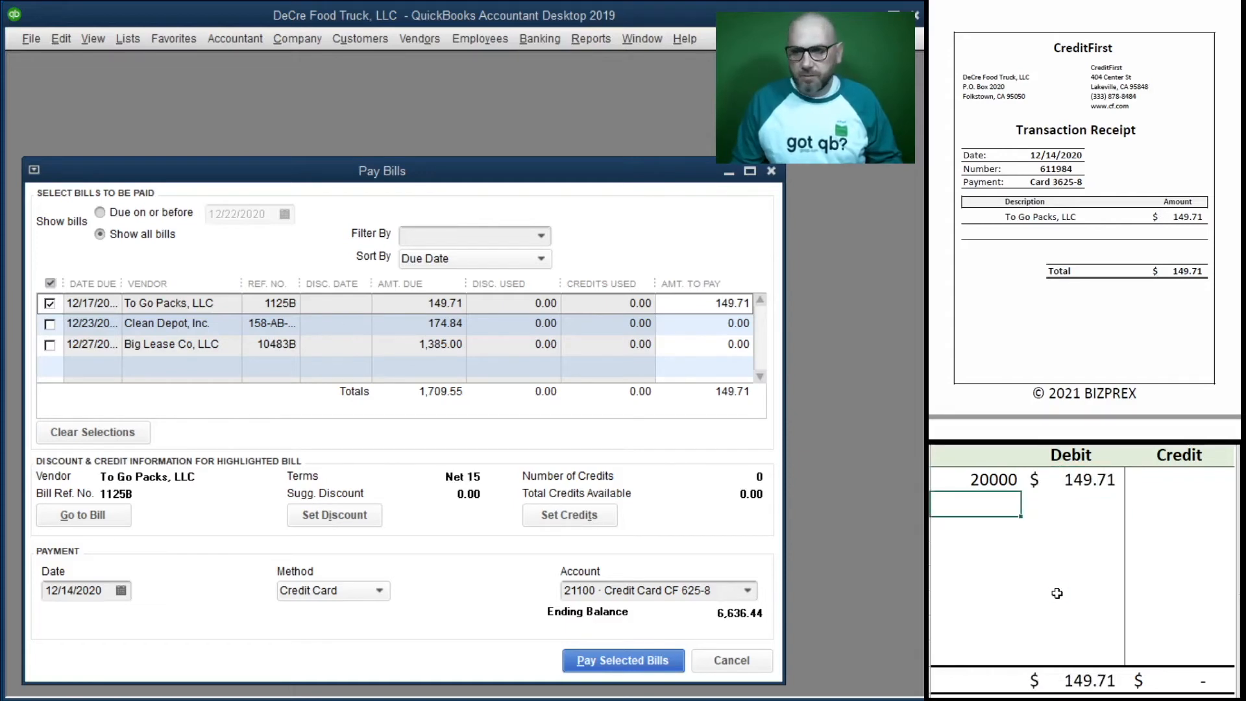
Step: Record a credit of 149.71 to account 21100 on the second line of the debit/credit spreadsheet
{"action": "type", "text": "21100"}
{"action": "key", "text": "Tab"}
{"action": "key", "text": "Tab"}
{"action": "type", "text": "149"}
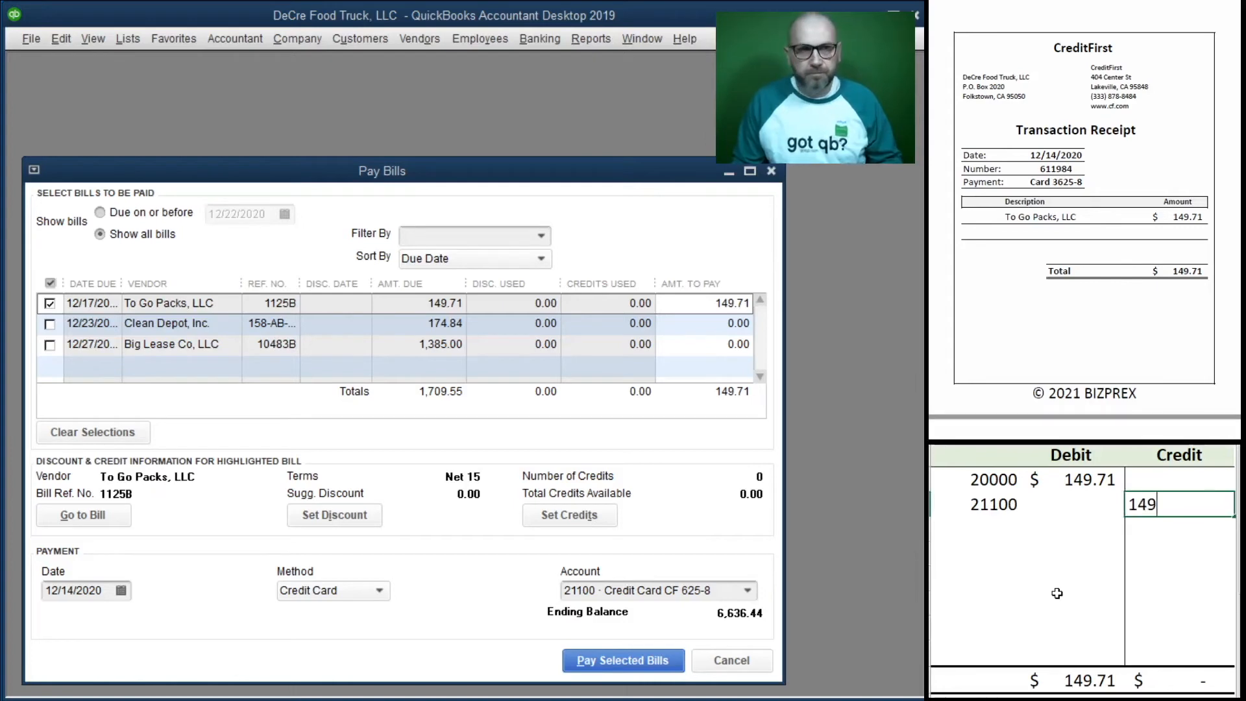
{"action": "key", "text": "Return"}
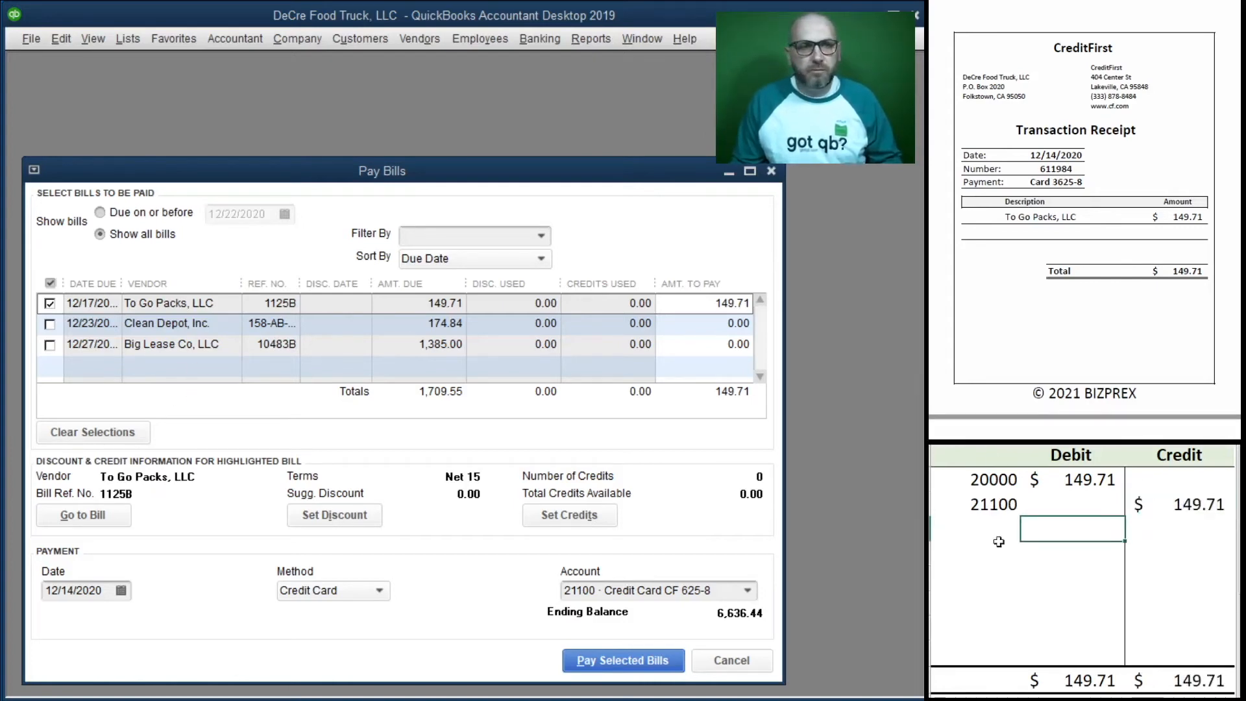
Step: Pay the selected To Go Packs, LLC bill, dismiss the payment summary and clear its lines from the debit/credit spreadsheet
{"action": "left_click", "coordinate": [621, 661]}
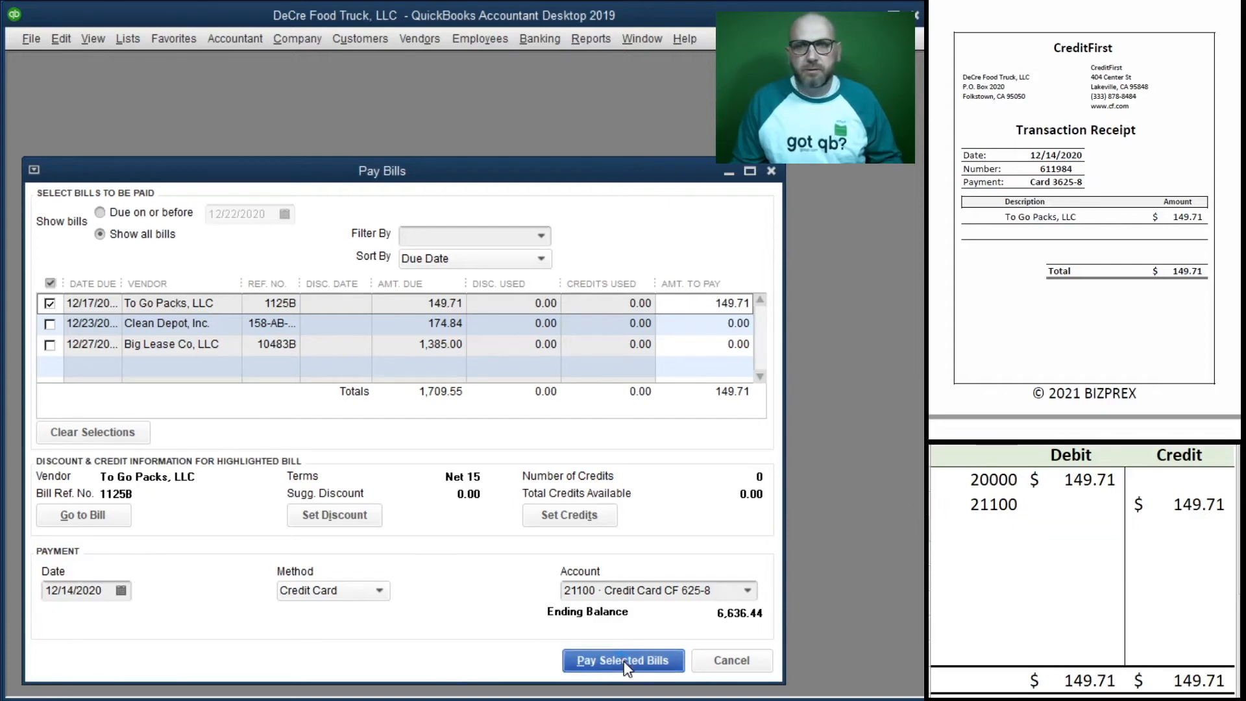
{"action": "left_click", "coordinate": [429, 556]}
{"action": "left_click_drag", "start_coordinate": [1132, 509], "coordinate": [1005, 480]}
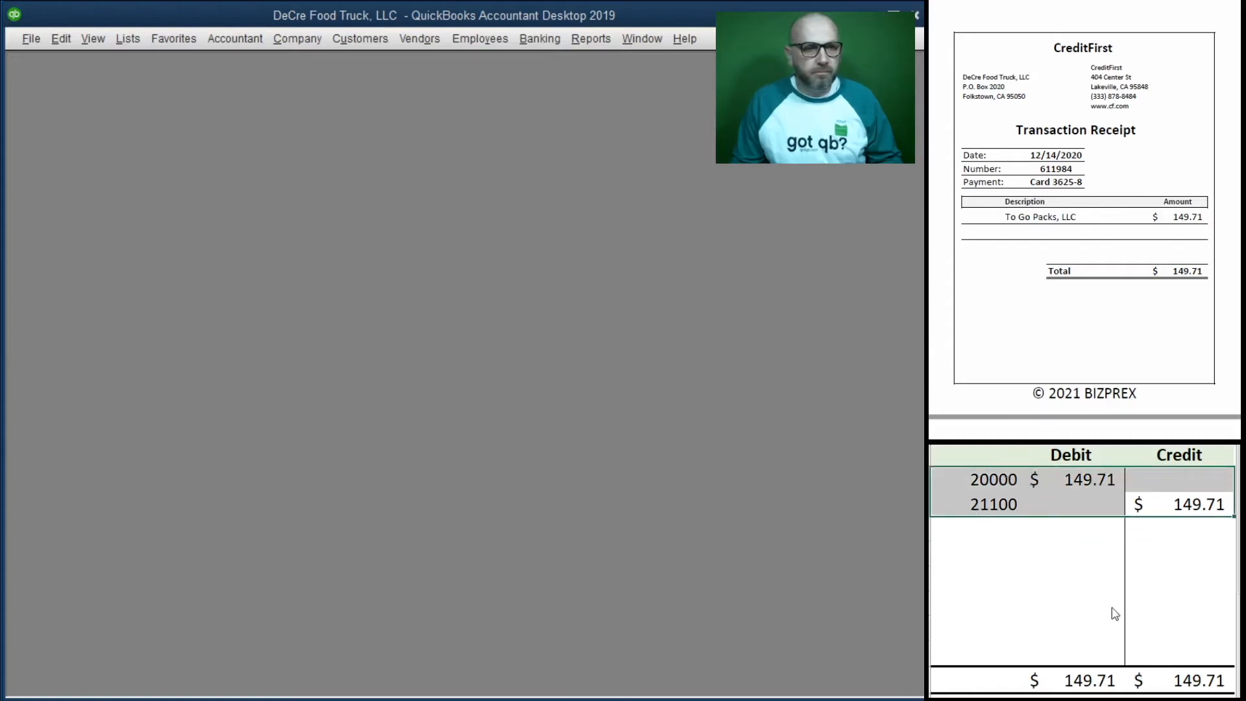
{"action": "key", "text": "Delete"}
Step: Open Enter Credit Card Charges for the 12/15/2020 Bank Transfer Payment receipt and set the entry type to Refund/Credit
{"action": "scroll", "coordinate": [1059, 255], "scroll_direction": "down", "scroll_amount": 5}
{"action": "scroll", "coordinate": [1057, 255], "scroll_direction": "down", "scroll_amount": 1}
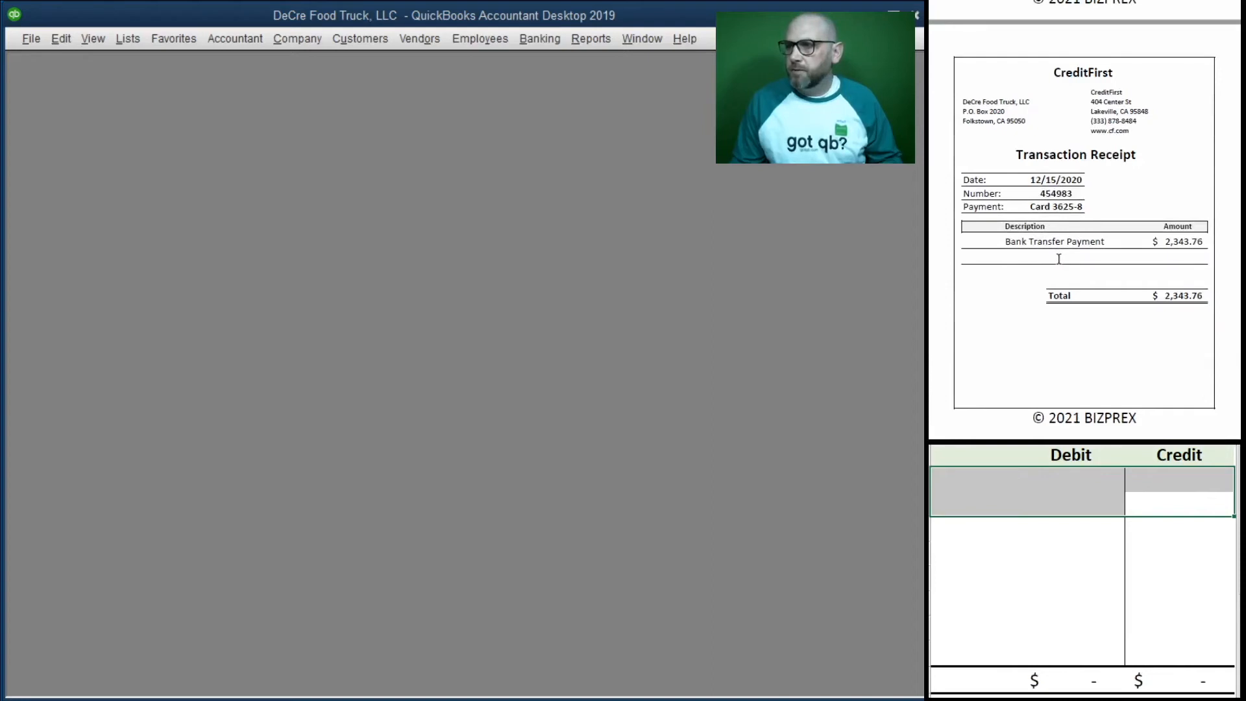
{"action": "scroll", "coordinate": [1072, 249], "scroll_direction": "down", "scroll_amount": 1}
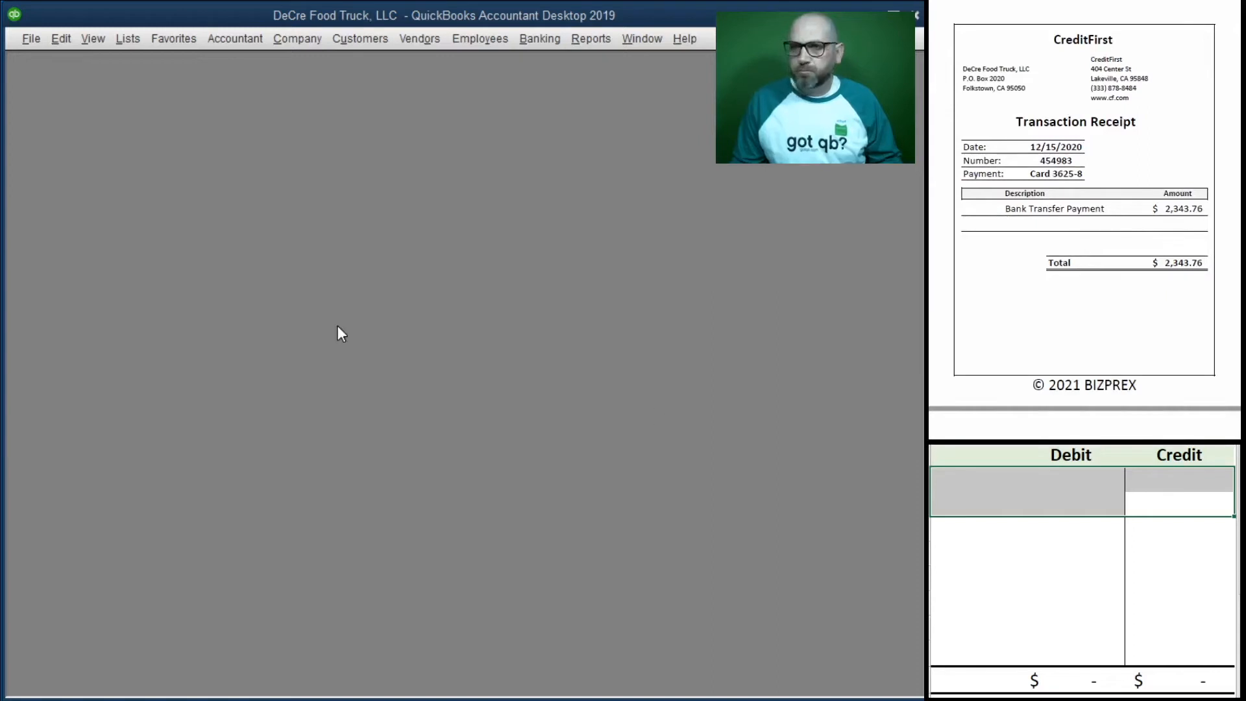
{"action": "left_click", "coordinate": [528, 38]}
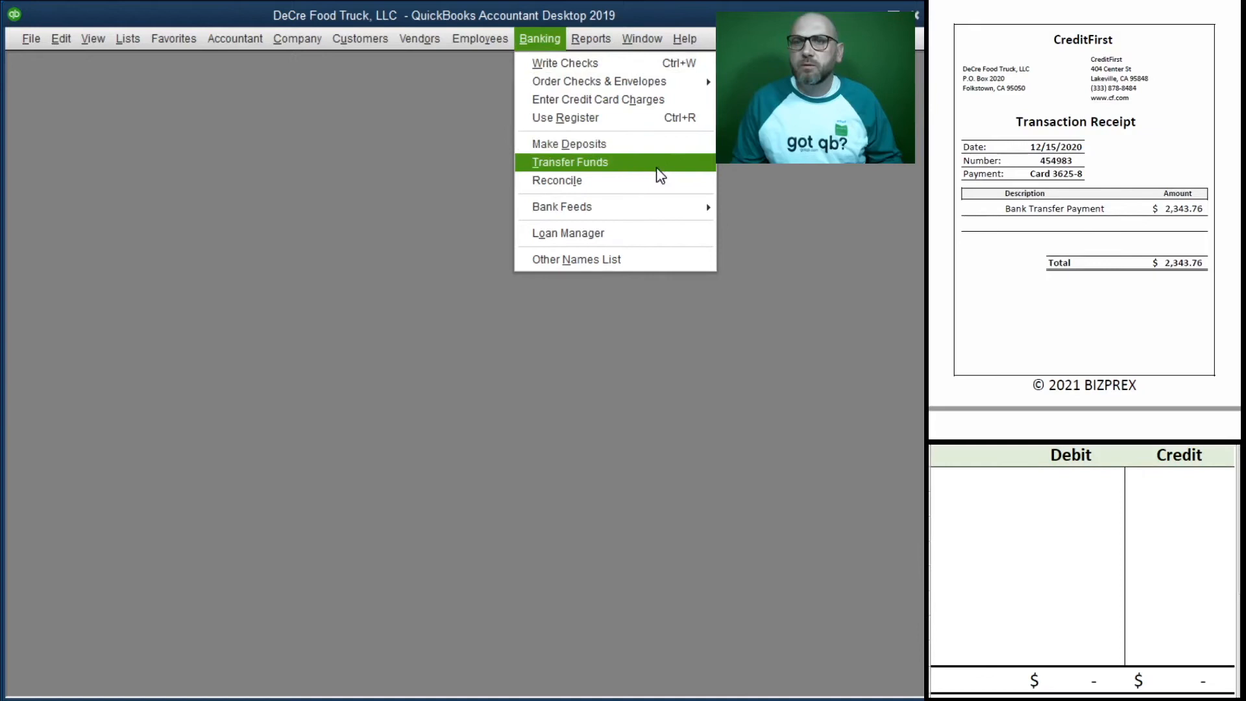
{"action": "left_click", "coordinate": [650, 101]}
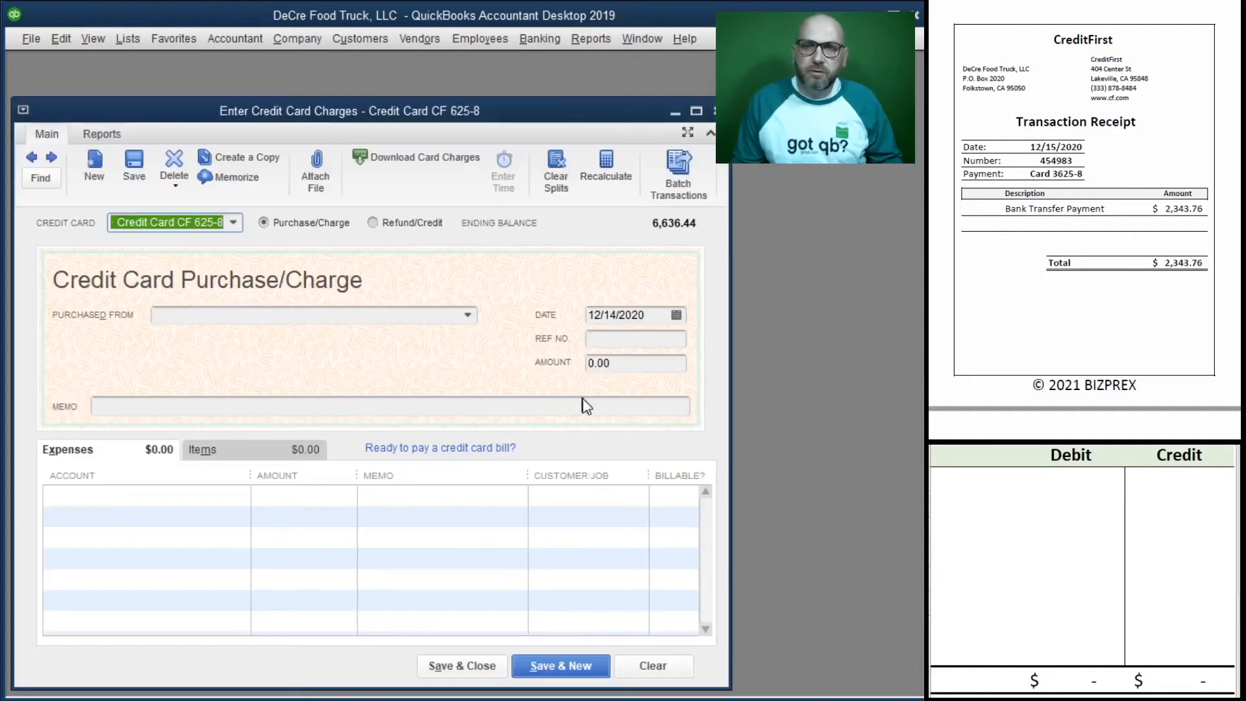
{"action": "left_click", "coordinate": [374, 222]}
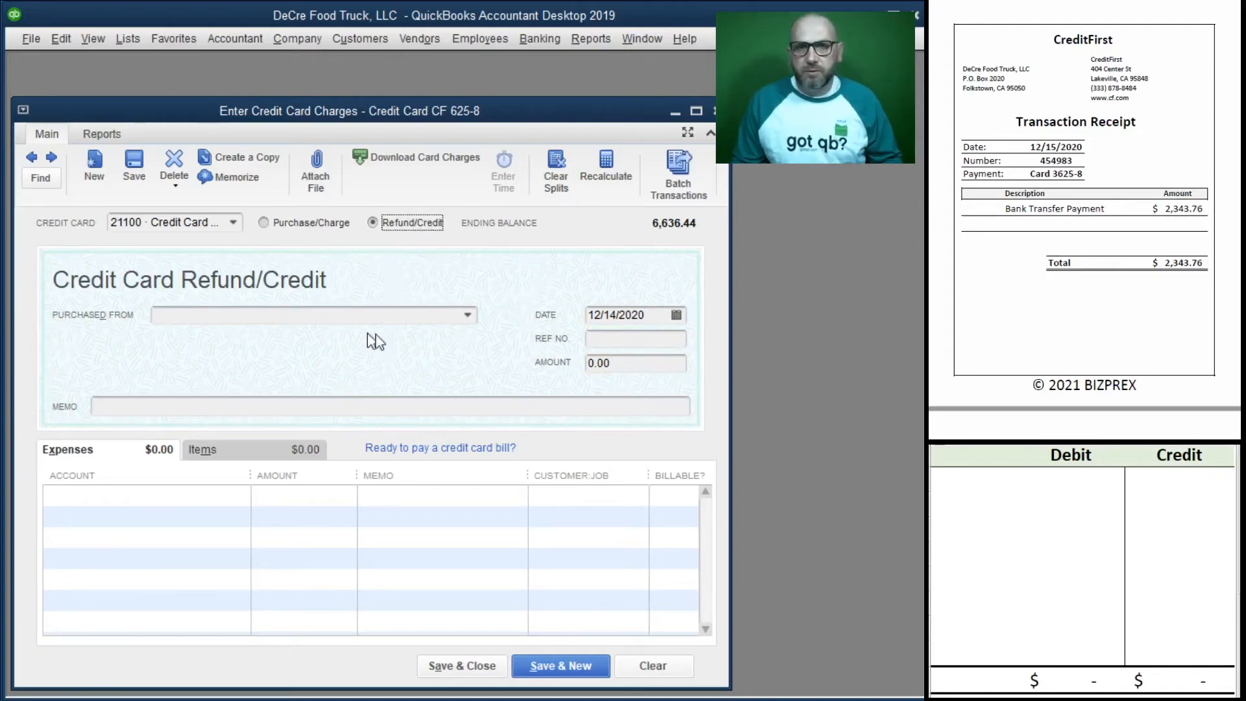
Step: Fill in the credit header with vendor CreditFirst, amount 2,343.76 and the receipt's number as the memo
{"action": "left_click", "coordinate": [375, 318]}
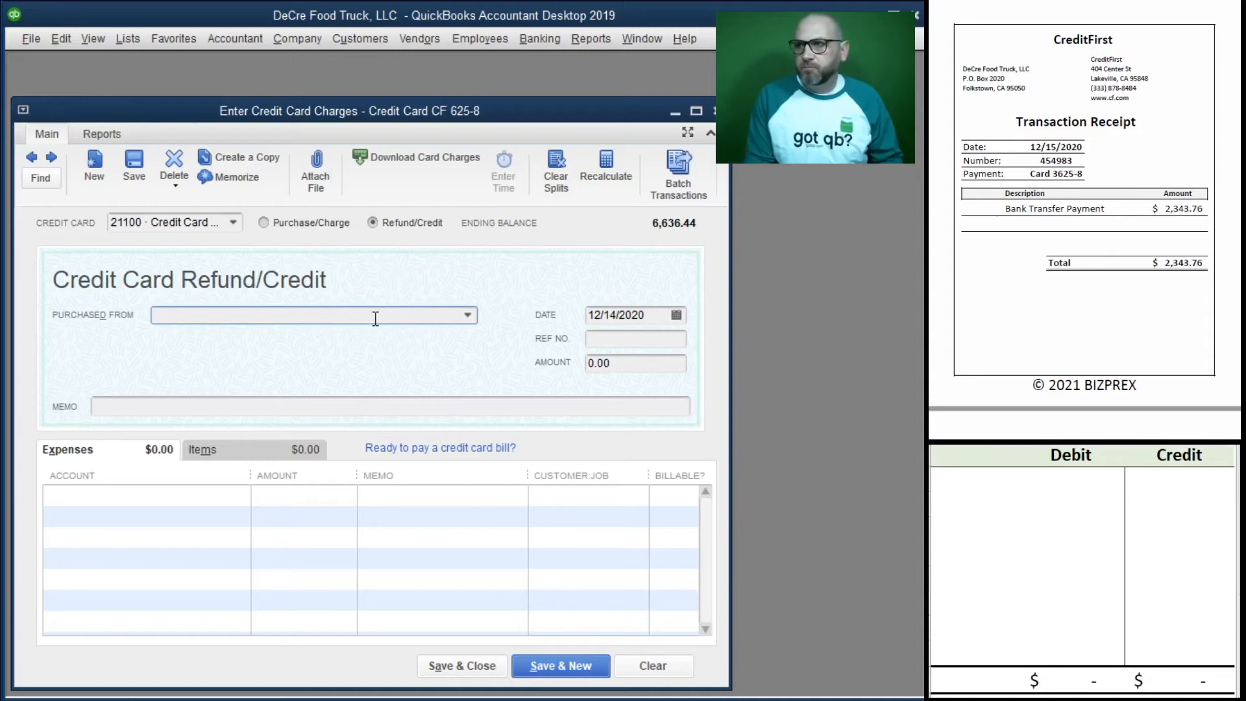
{"action": "type", "text": "Cr"}
{"action": "key", "text": "Tab"}
{"action": "key", "text": "Tab"}
{"action": "key", "text": "Tab"}
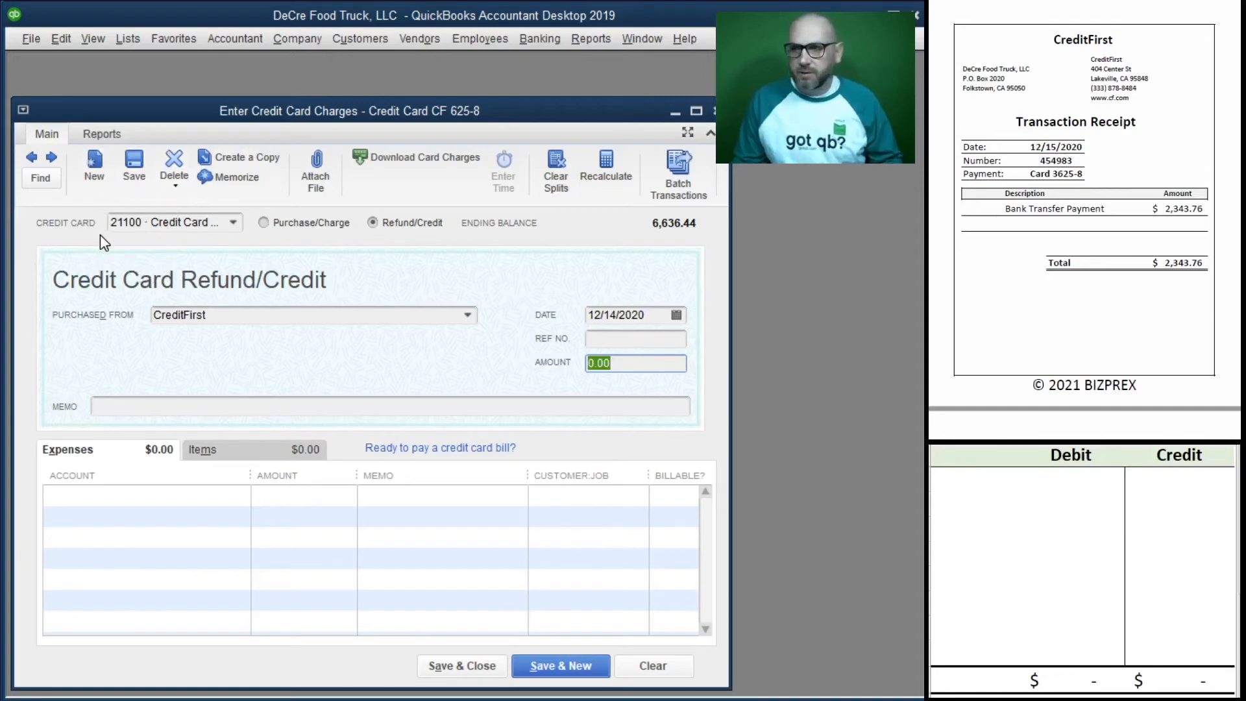
{"action": "type", "text": "2343.76"}
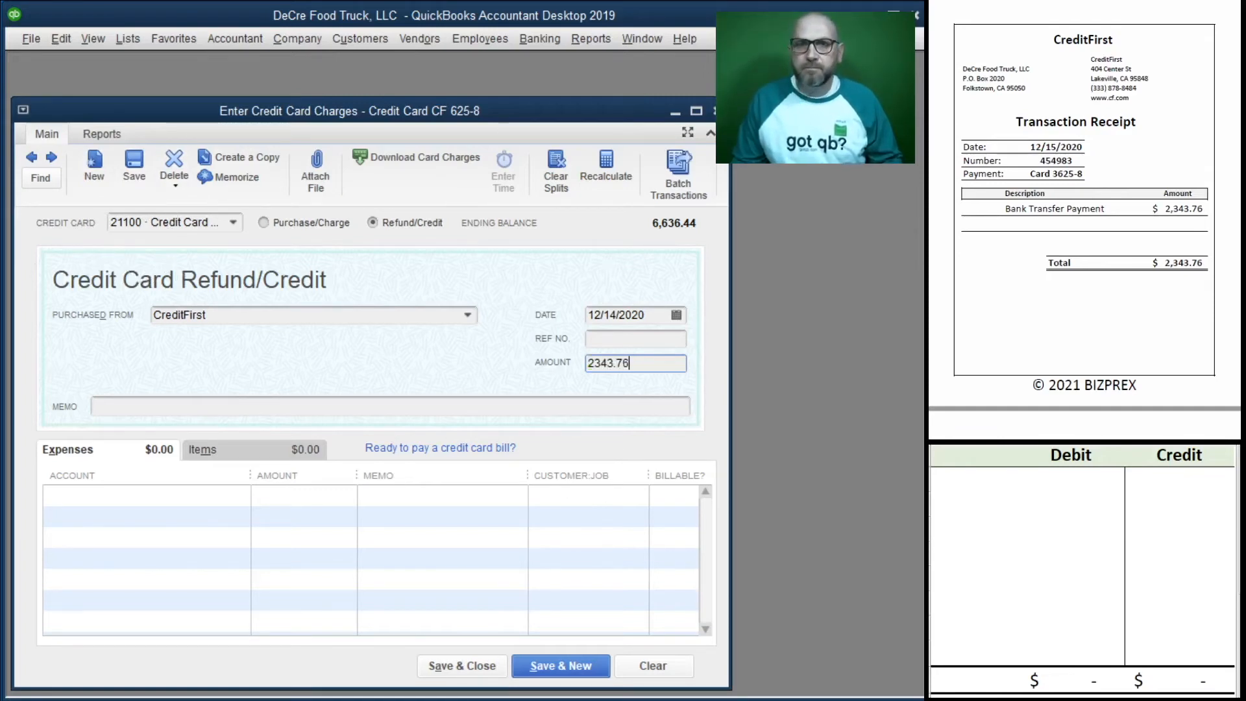
{"action": "left_click", "coordinate": [176, 399]}
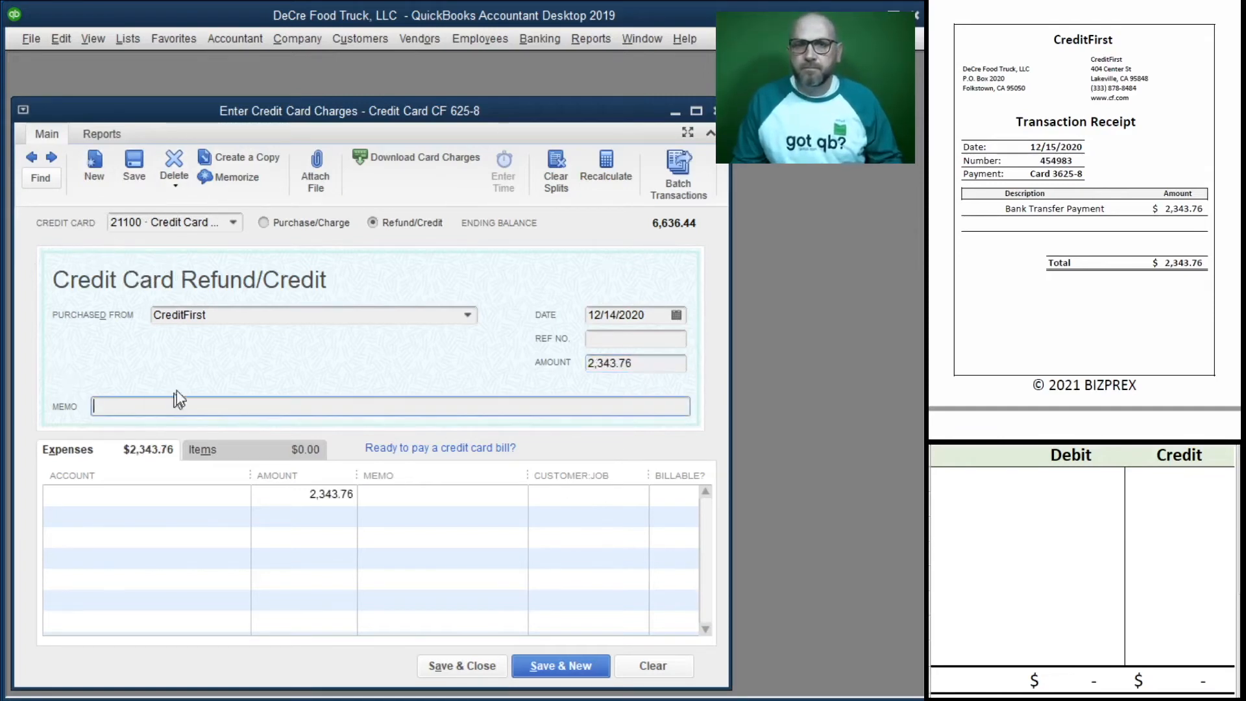
{"action": "type", "text": "45"}
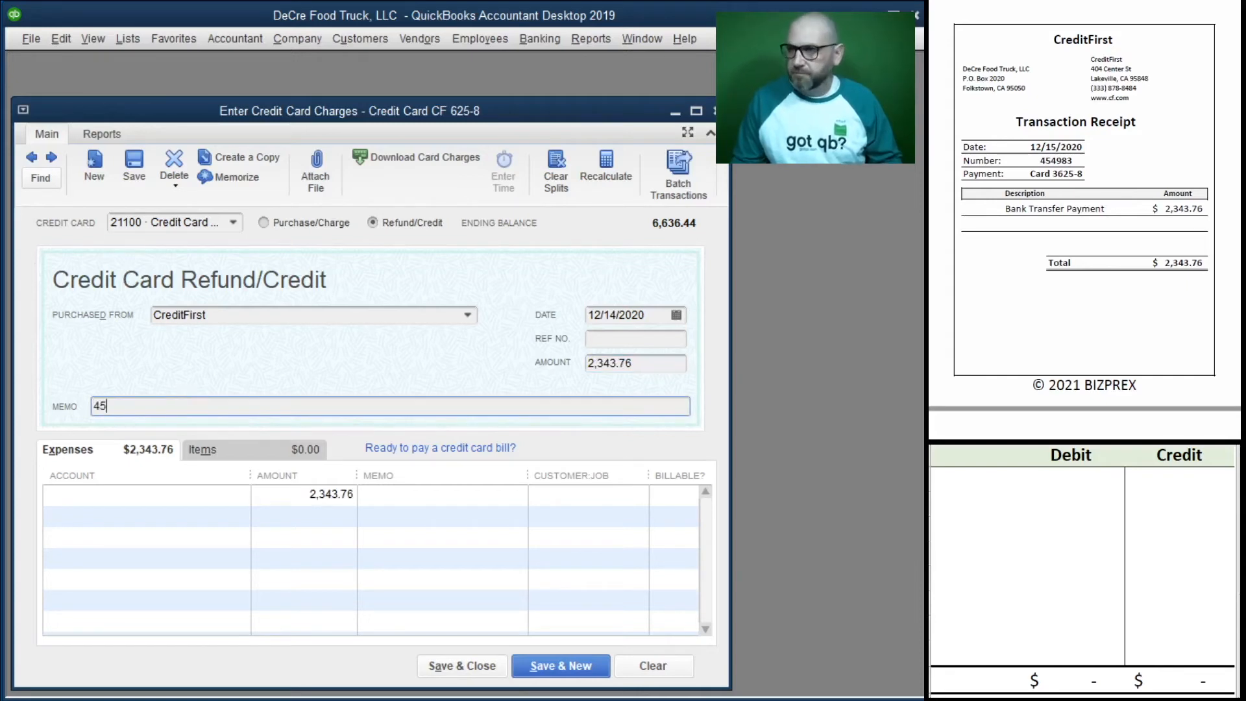
{"action": "type", "text": "49"}
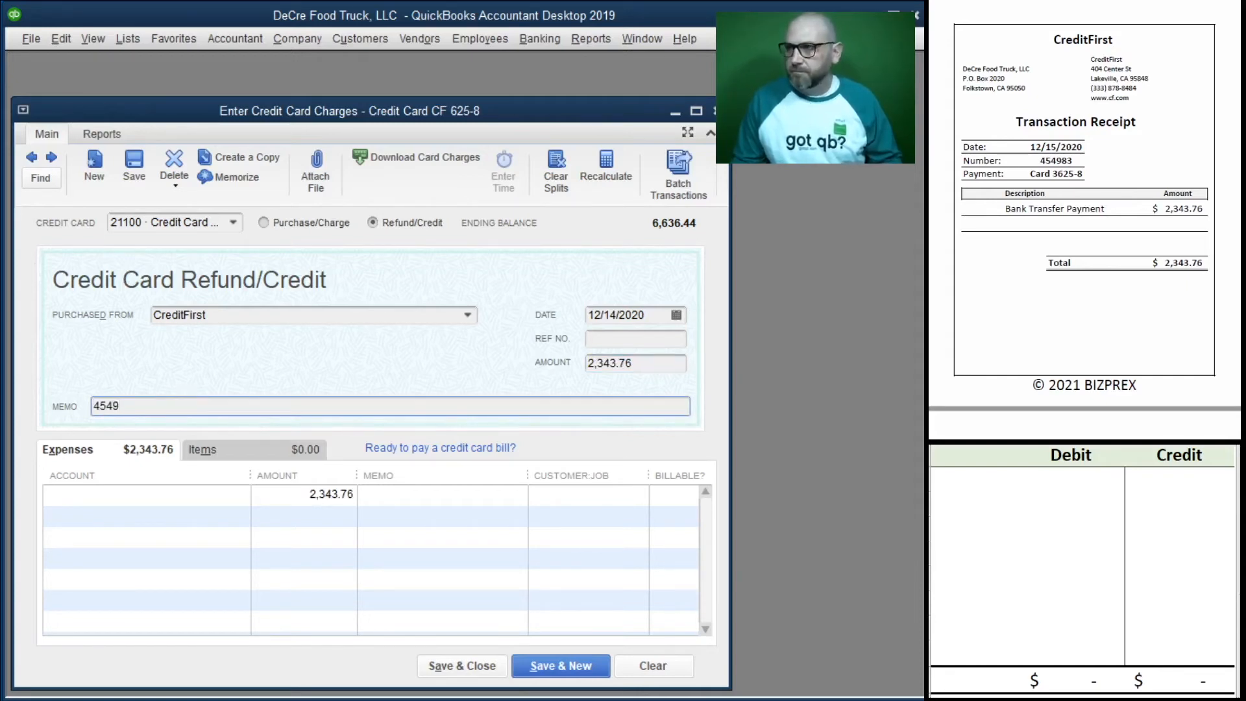
{"action": "type", "text": "83"}
{"action": "key", "text": "Tab"}
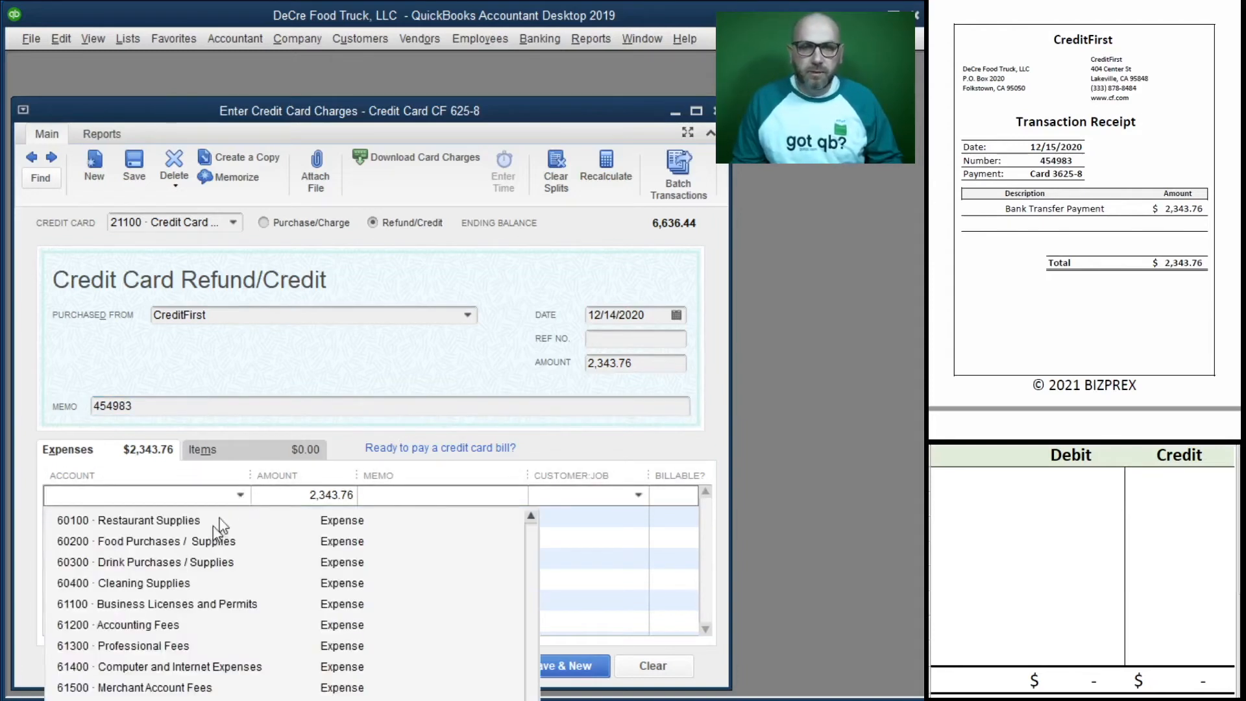
Step: Assign the 2,343.76 expense line to the 11100 bank account
{"action": "left_click", "coordinate": [242, 496]}
{"action": "left_click", "coordinate": [242, 496]}
{"action": "scroll", "coordinate": [526, 515], "scroll_direction": "up", "scroll_amount": 8}
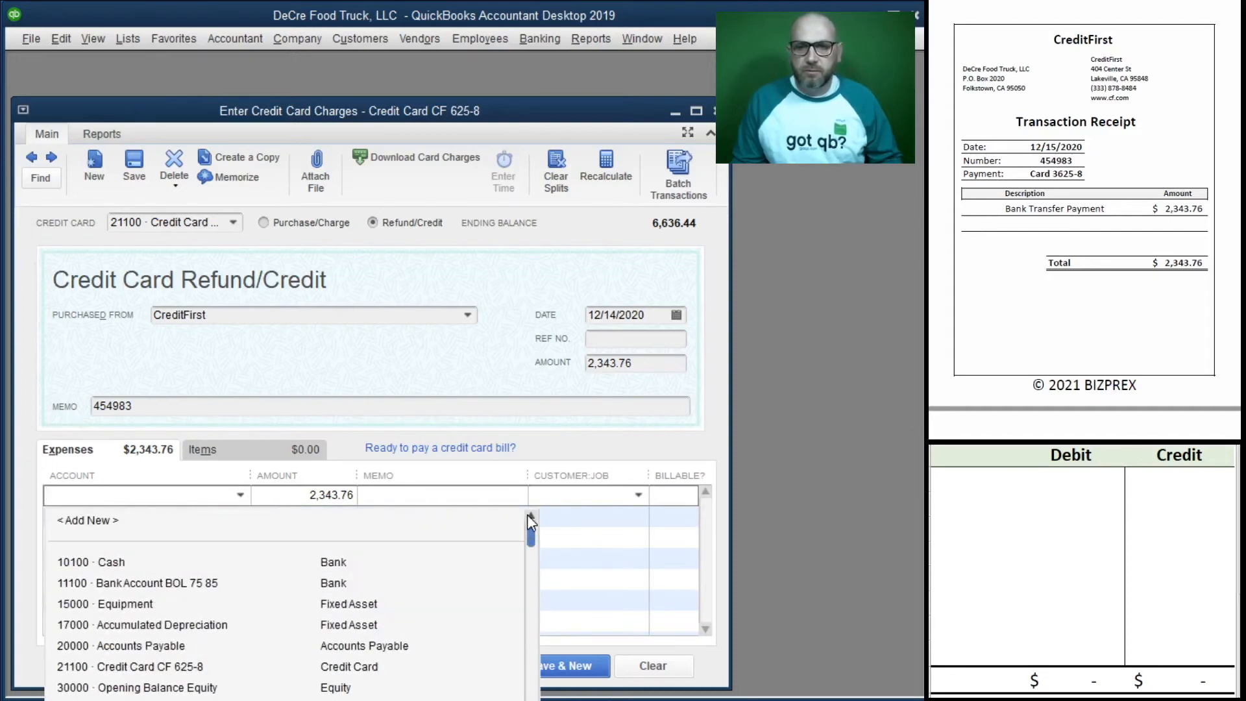
{"action": "left_click", "coordinate": [142, 586]}
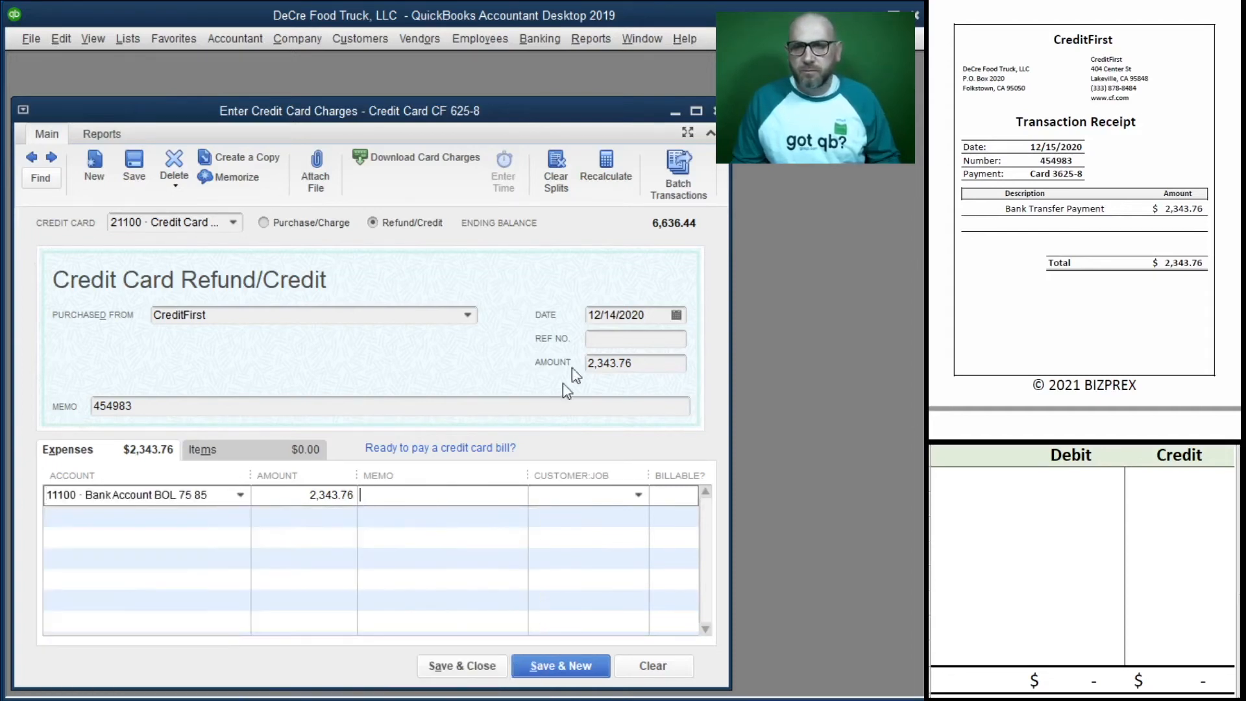
Step: Copy the receipt number from the header memo into the reference number and the expense line's memo
{"action": "left_click", "coordinate": [630, 339]}
{"action": "left_click_drag", "start_coordinate": [141, 410], "coordinate": [52, 415]}
{"action": "key", "text": "ctrl+c"}
{"action": "left_click", "coordinate": [634, 338]}
{"action": "key", "text": "ctrl+v"}
{"action": "left_click", "coordinate": [422, 497]}
{"action": "key", "text": "ctrl+v"}
Step: Record a debit of 2343.76 to account 21100 on the first line of the debit/credit spreadsheet
{"action": "left_click_drag", "start_coordinate": [993, 512], "coordinate": [968, 478]}
{"action": "left_click", "coordinate": [968, 478]}
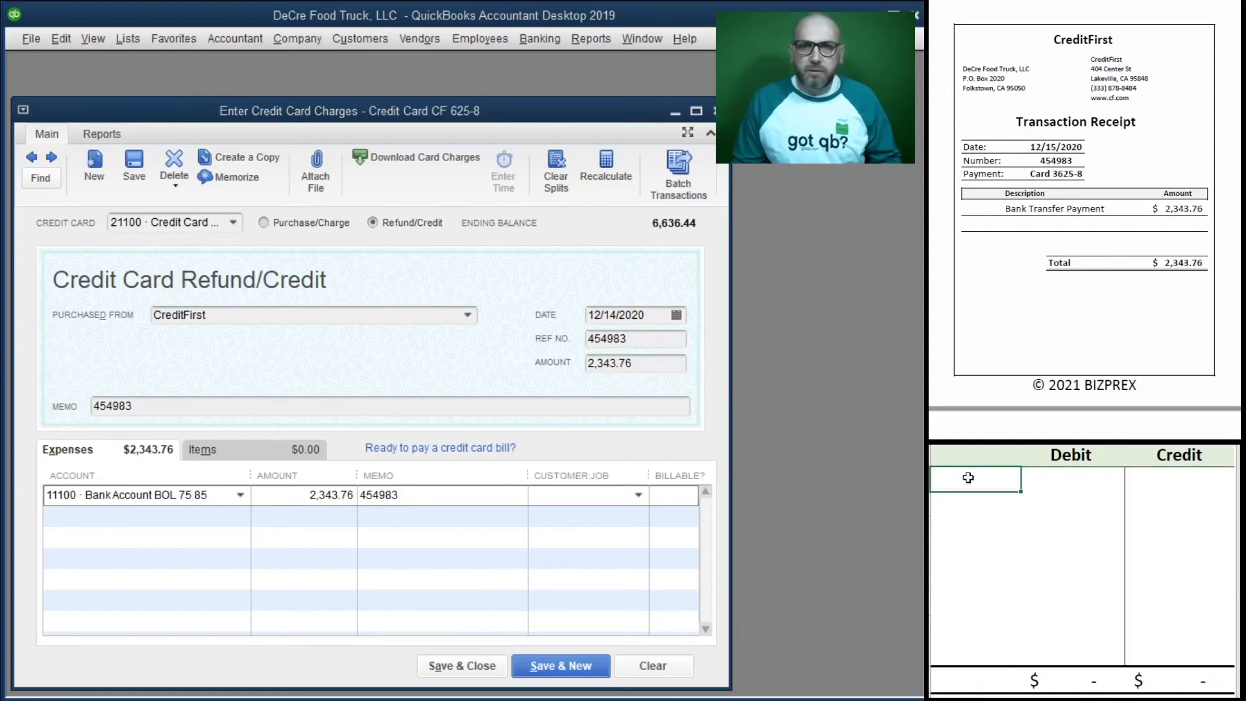
{"action": "type", "text": "21"}
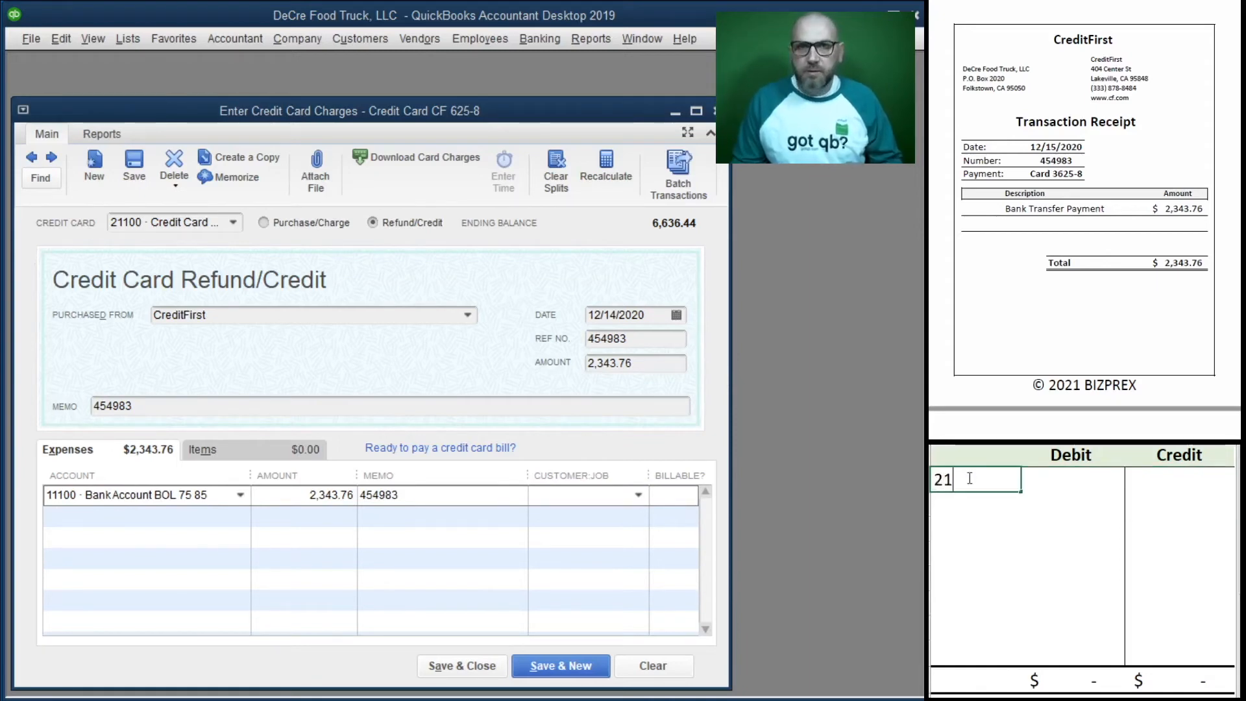
{"action": "type", "text": "100"}
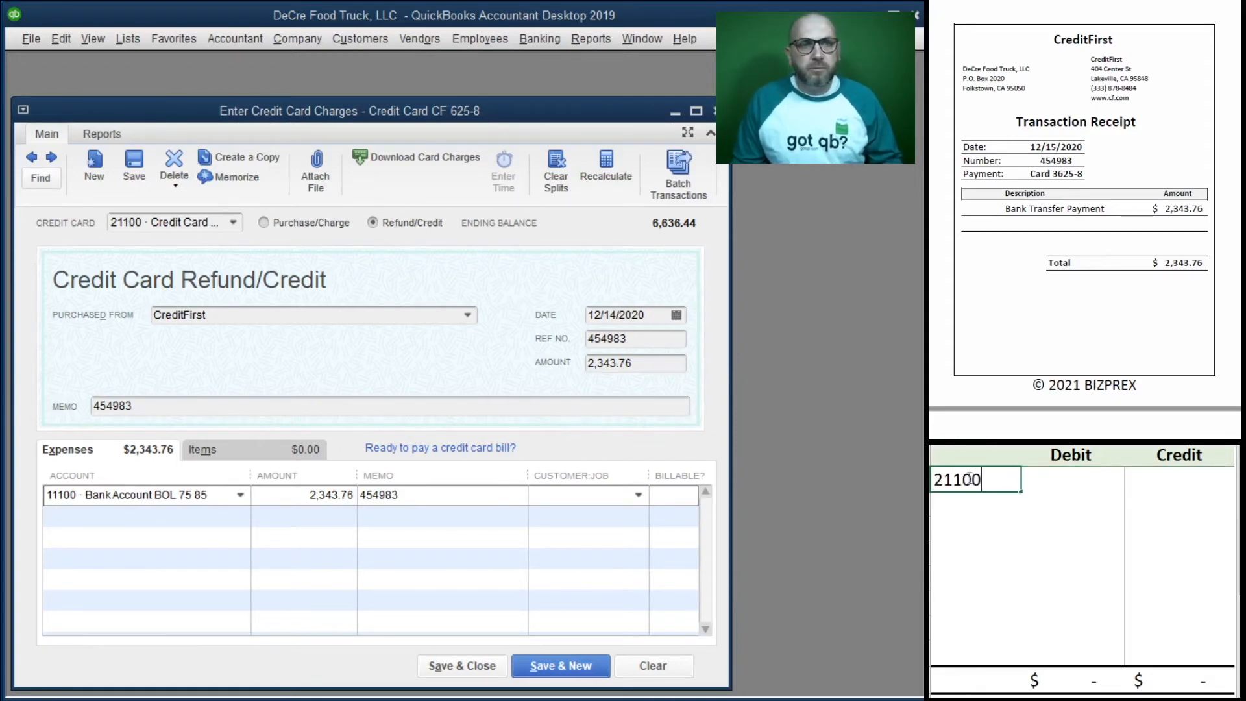
{"action": "key", "text": "Tab"}
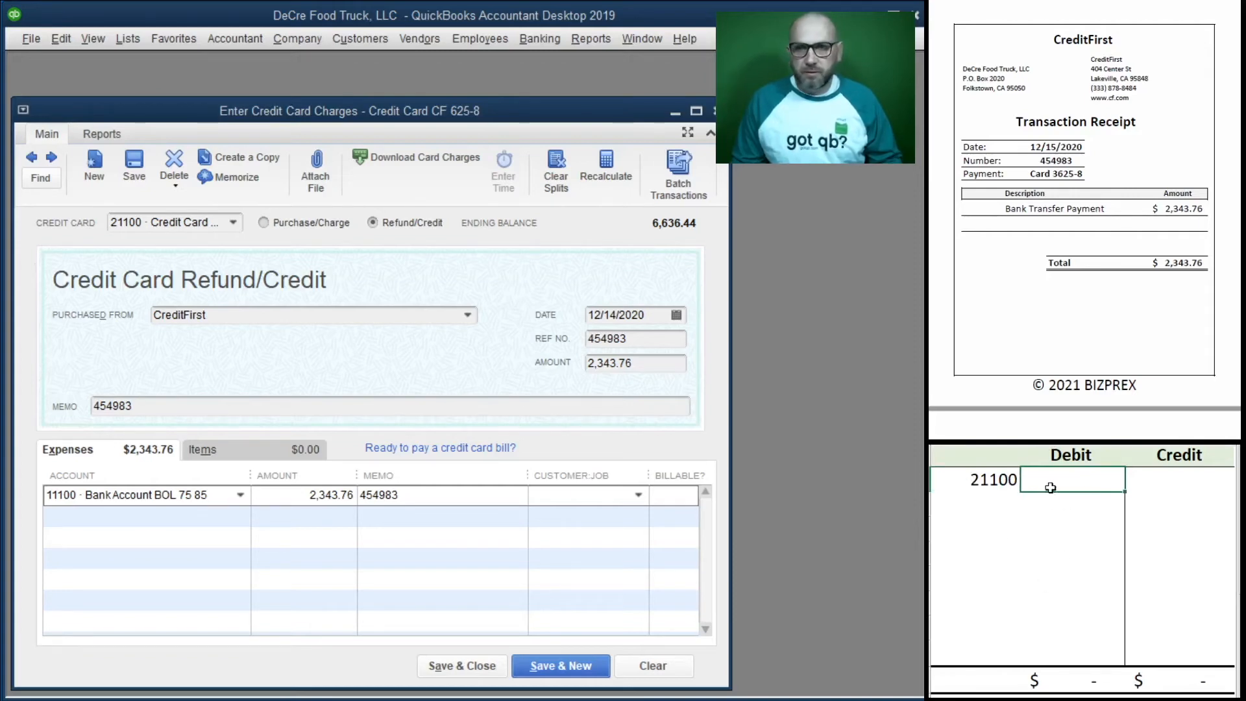
{"action": "type", "text": "2343.76"}
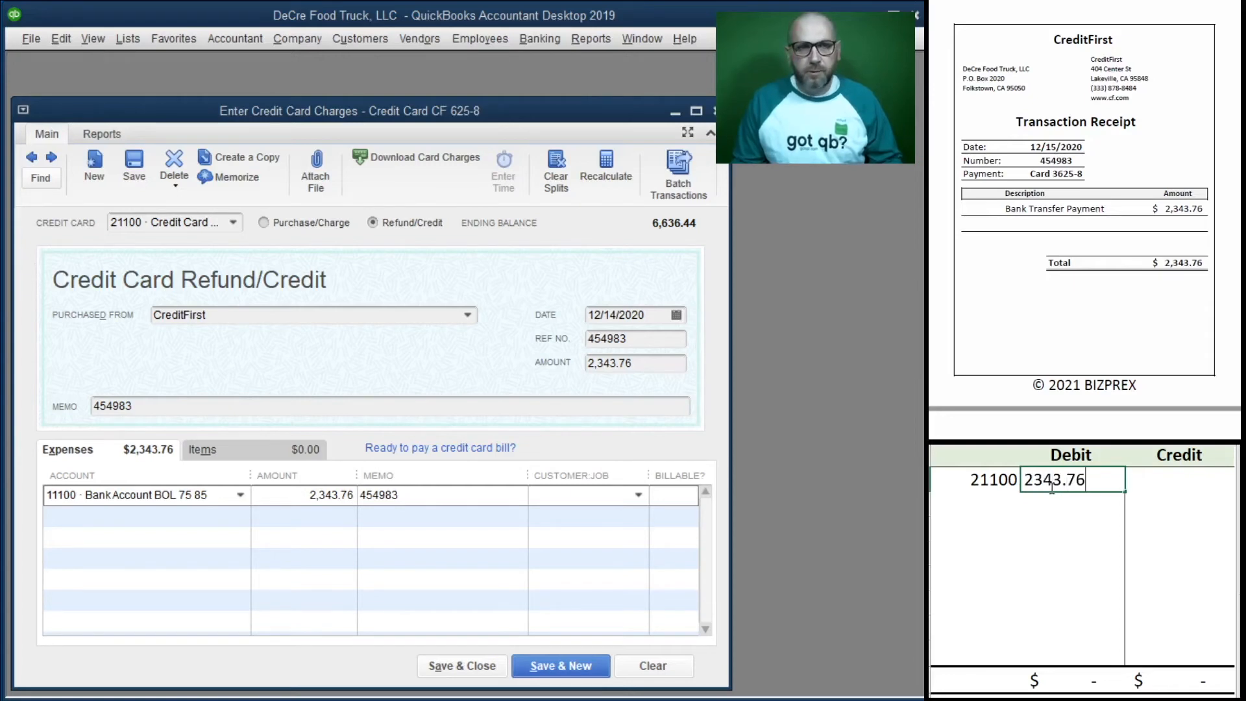
{"action": "key", "text": "Return"}
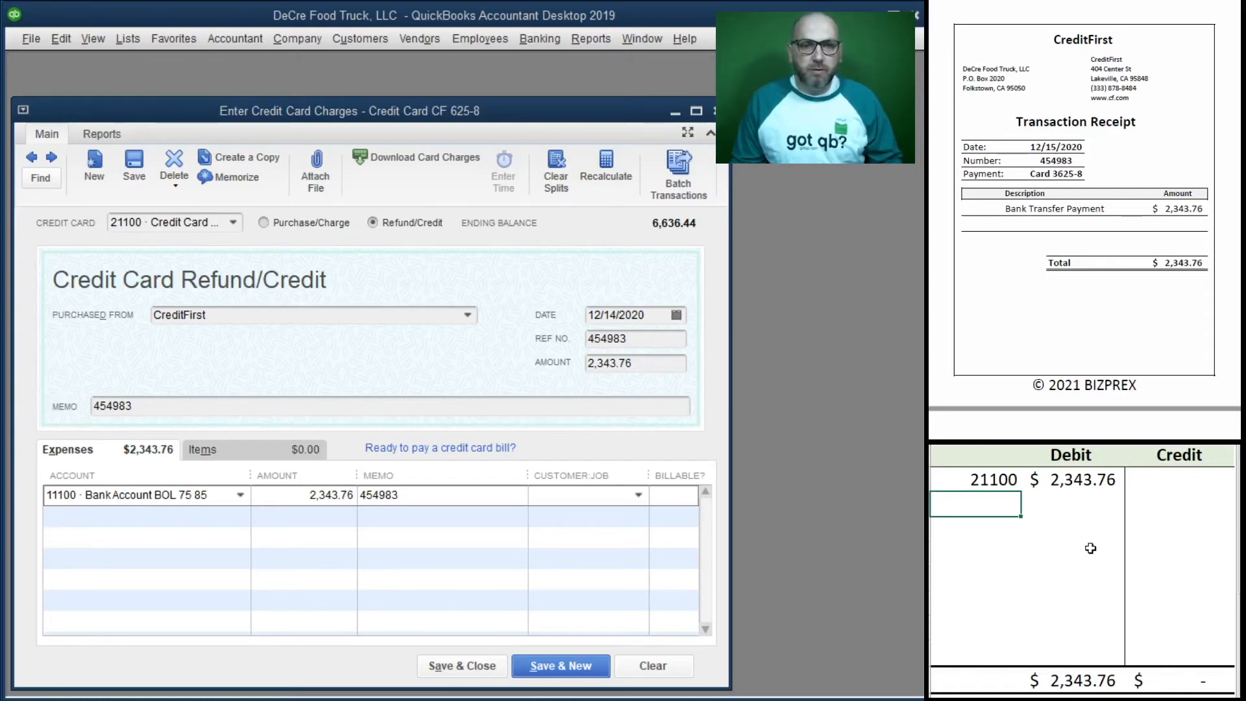
Step: Record a credit of 2343.76 to account 11100 on the second line of the debit/credit spreadsheet
{"action": "type", "text": "11100"}
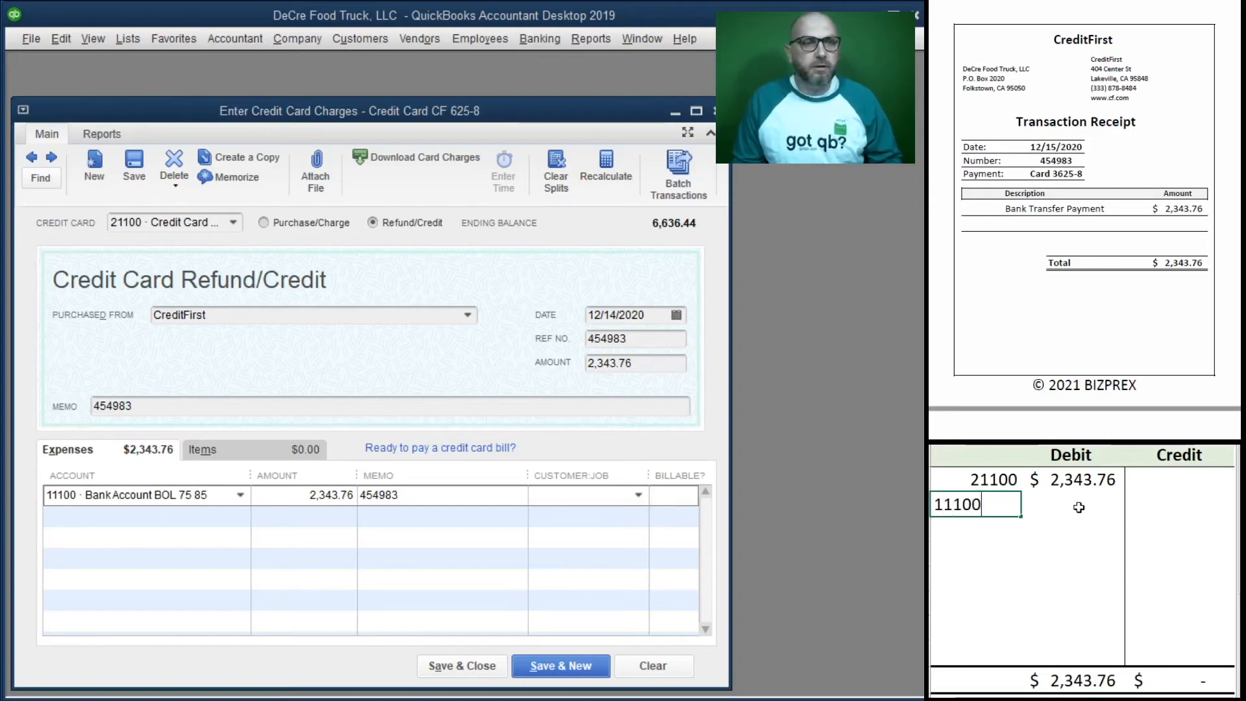
{"action": "key", "text": "Tab"}
{"action": "key", "text": "Tab"}
{"action": "type", "text": "2,343.7"}
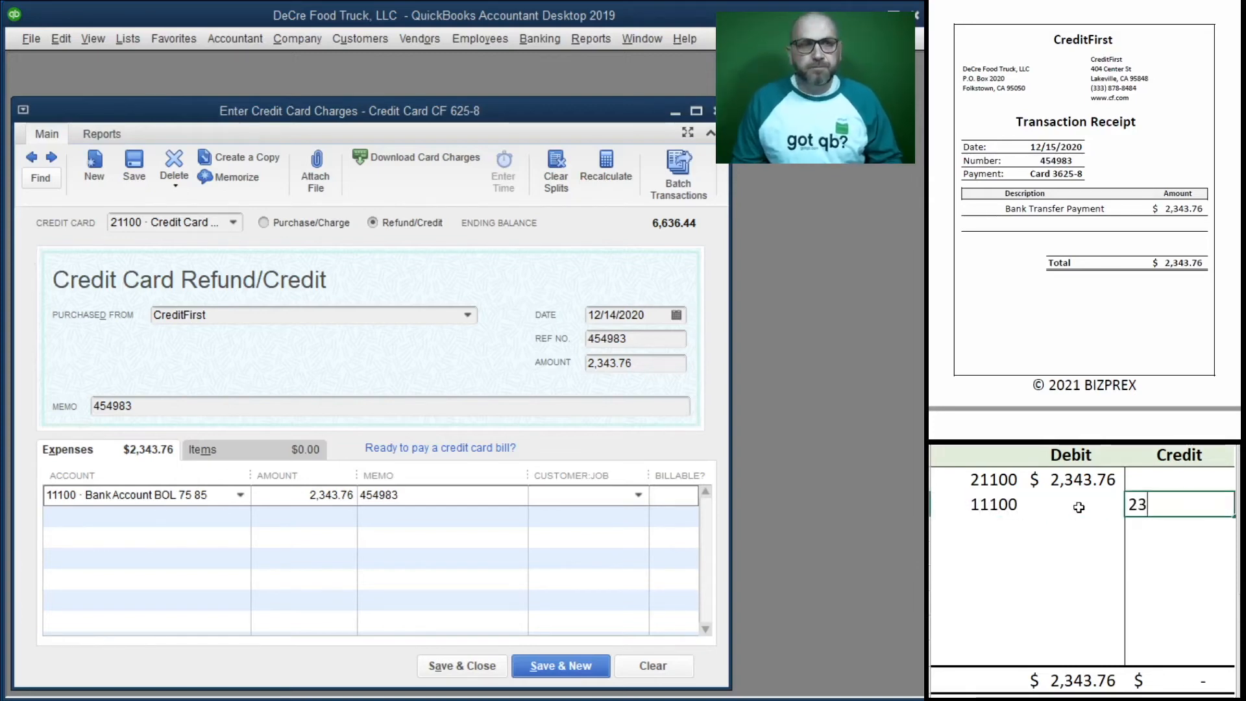
{"action": "type", "text": "6"}
{"action": "key", "text": "Return"}
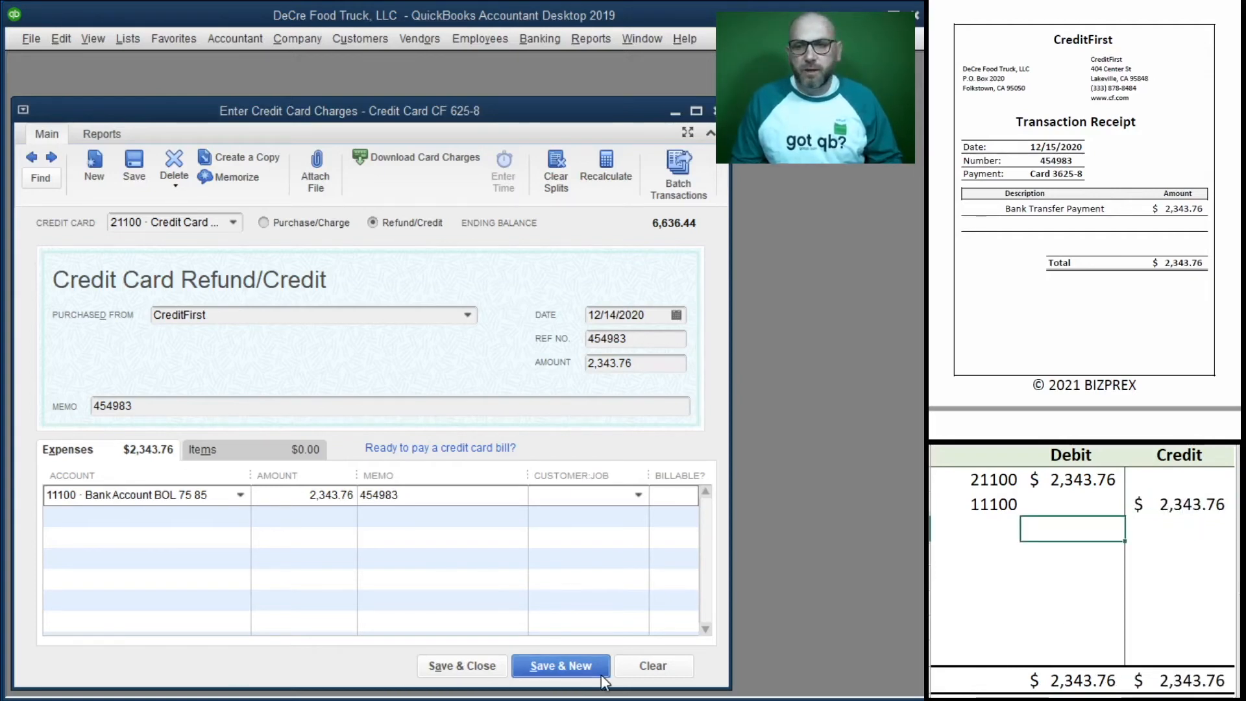
Step: Save and close the CreditFirst credit entry and clear its lines from the debit/credit spreadsheet
{"action": "left_click", "coordinate": [459, 667]}
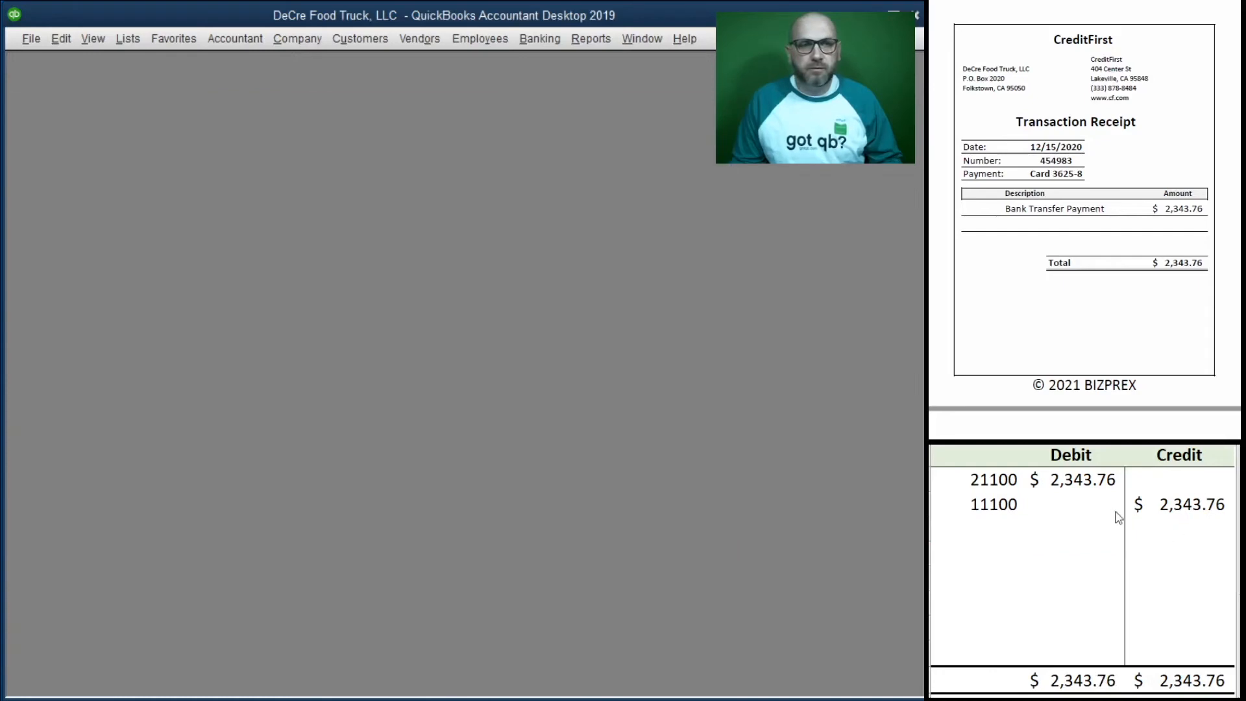
{"action": "left_click_drag", "start_coordinate": [1158, 508], "coordinate": [994, 486]}
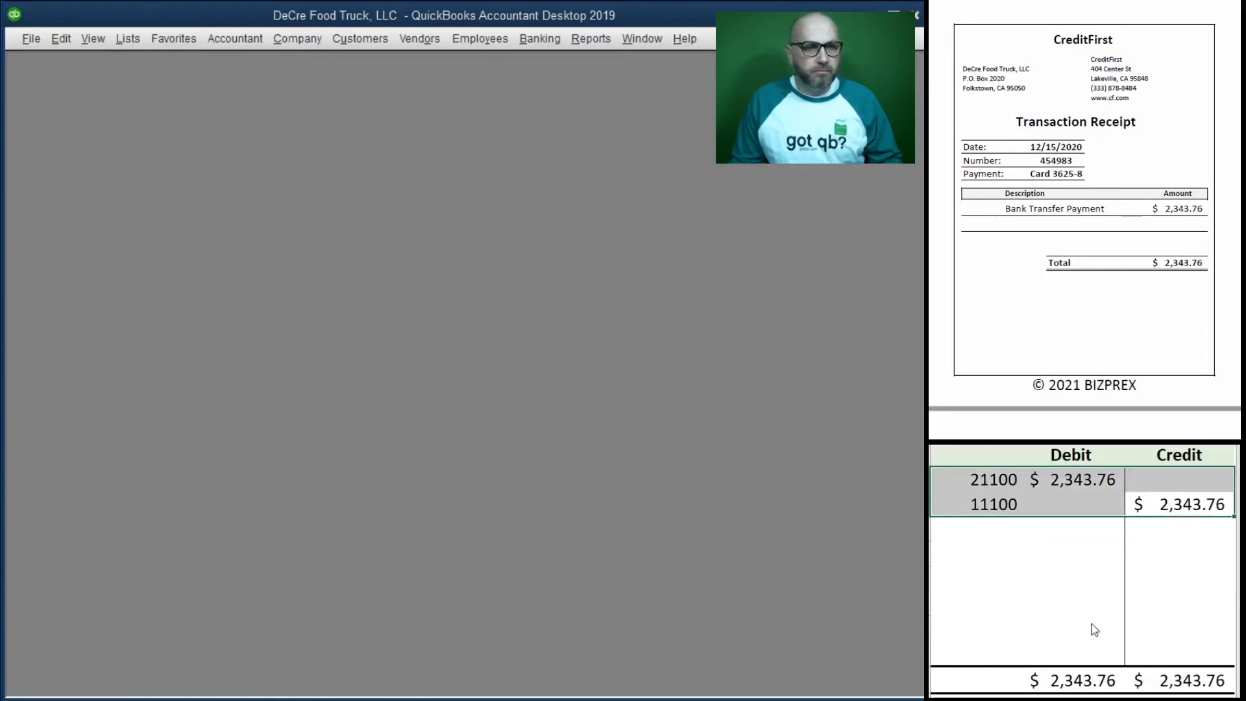
{"action": "key", "text": "Delete"}
Step: Open Make Deposits for the 12/15/2020 Bank of Lakes transfer notice and set the deposit date to 12/15/2020
{"action": "scroll", "coordinate": [1184, 234], "scroll_direction": "down", "scroll_amount": 7}
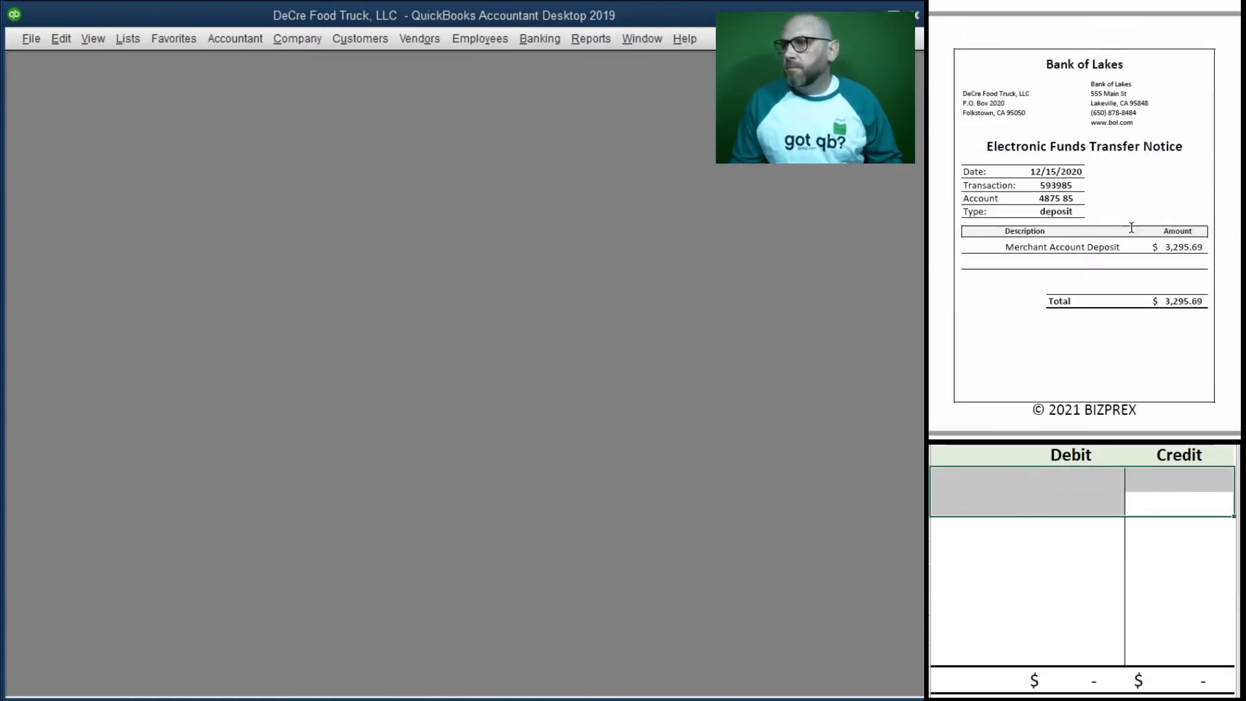
{"action": "scroll", "coordinate": [1134, 233], "scroll_direction": "up", "scroll_amount": 1}
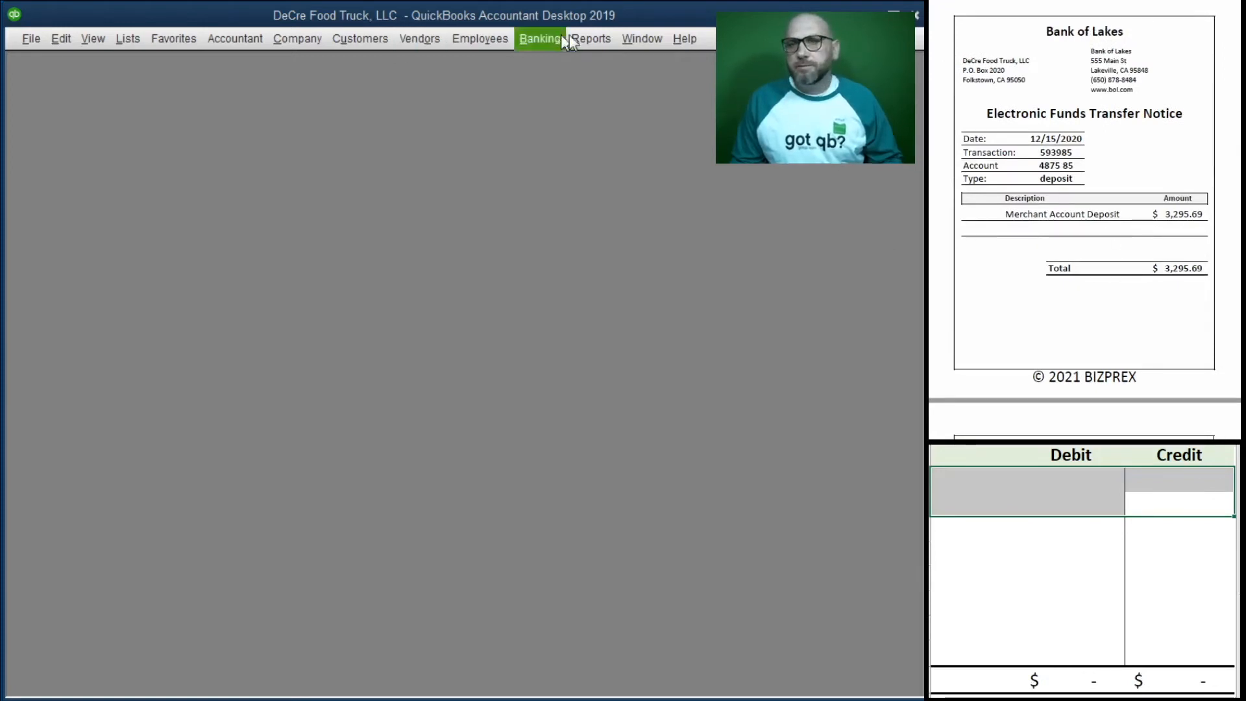
{"action": "left_click", "coordinate": [526, 39]}
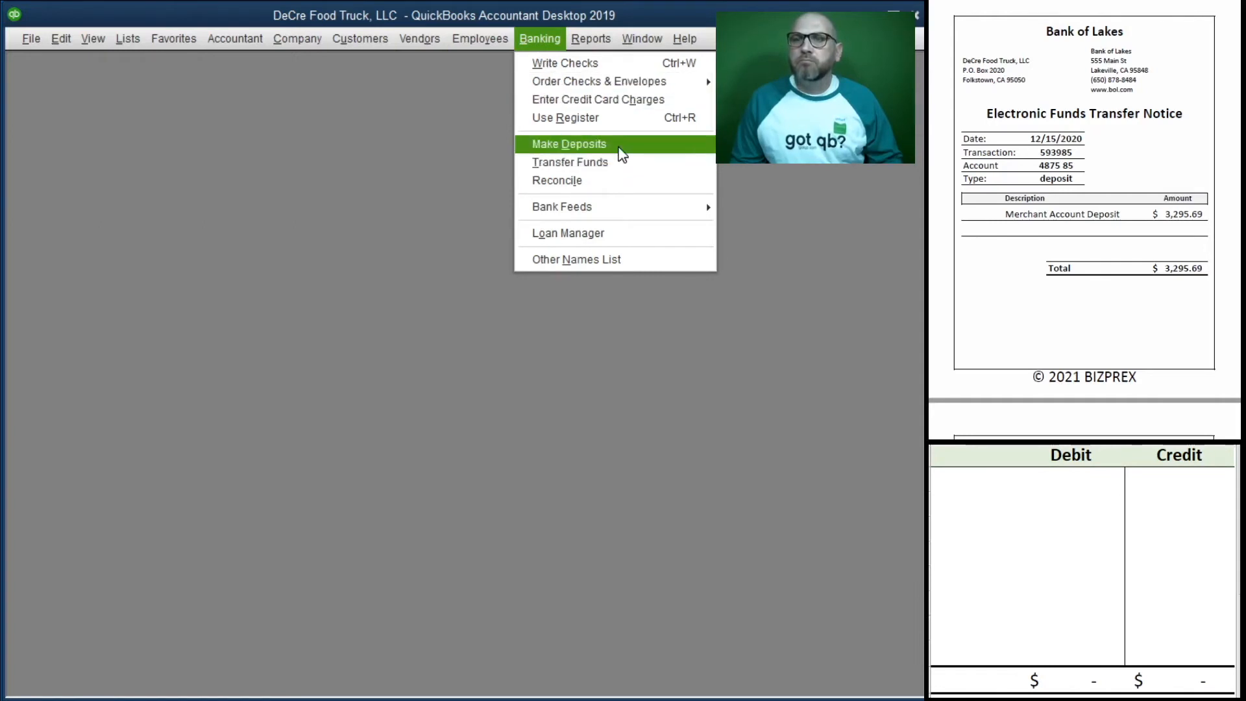
{"action": "left_click", "coordinate": [617, 145]}
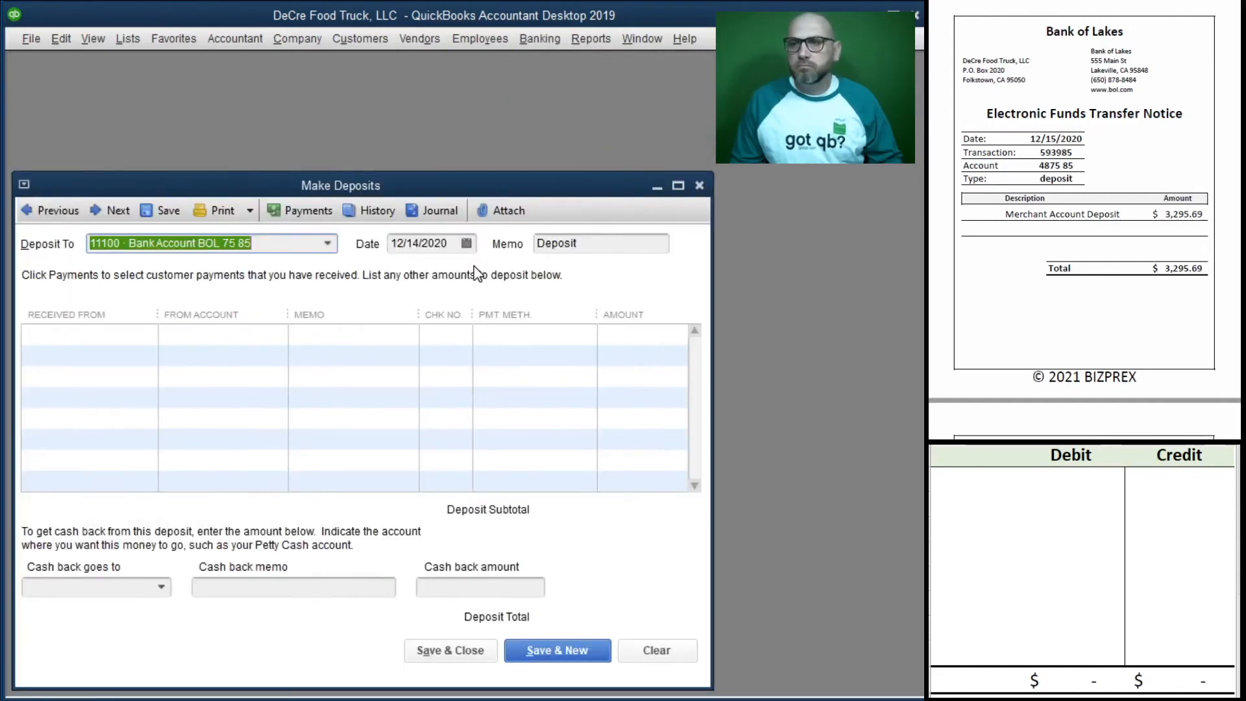
{"action": "key", "text": "Tab"}
{"action": "type", "text": "12/15/2020"}
{"action": "key", "text": "Tab"}
{"action": "key", "text": "Tab"}
Step: Add a deposit line from Customers, account 41100 Sales, memo "Credt Cards Sales", payment method Merchant Account, amount 3,295.69
{"action": "type", "text": "cu"}
{"action": "key", "text": "Tab"}
{"action": "type", "text": "41"}
{"action": "key", "text": "Tab"}
{"action": "type", "text": "Credt Cards Salkes"}
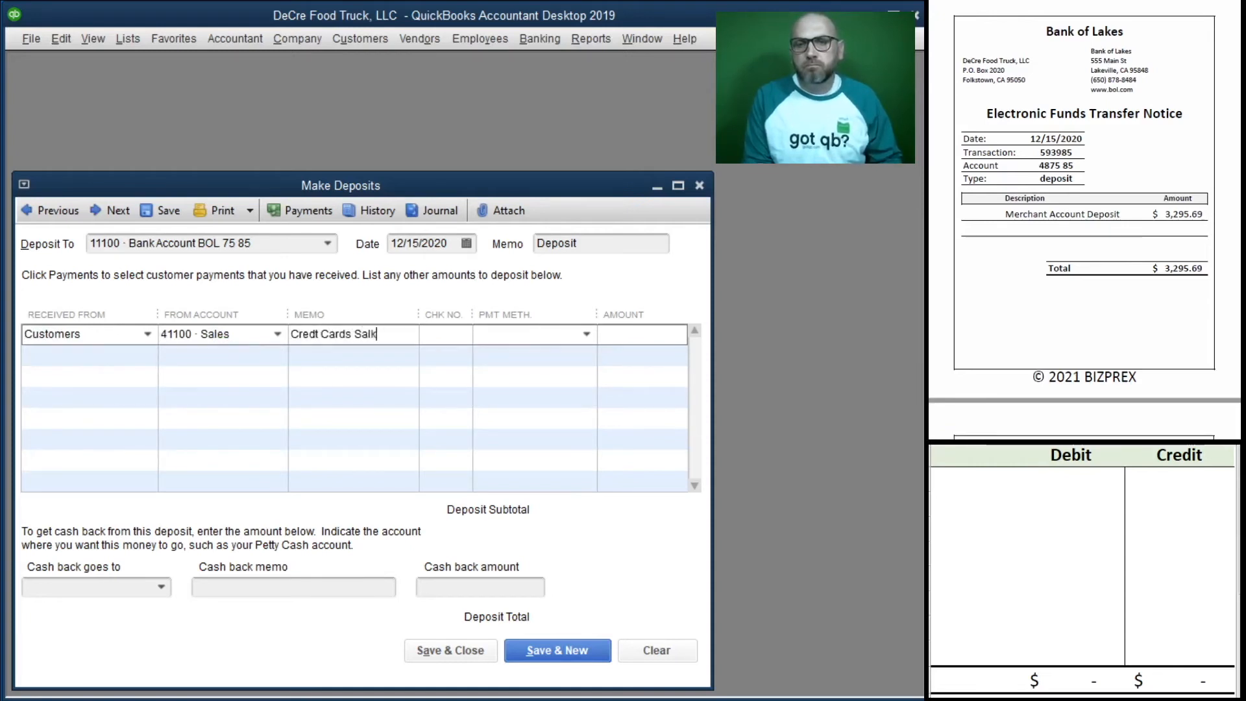
{"action": "key", "text": "Tab"}
{"action": "key", "text": "Tab"}
{"action": "type", "text": "Me"}
{"action": "key", "text": "Tab"}
{"action": "type", "text": "3,295.69"}
{"action": "key", "text": "Down"}
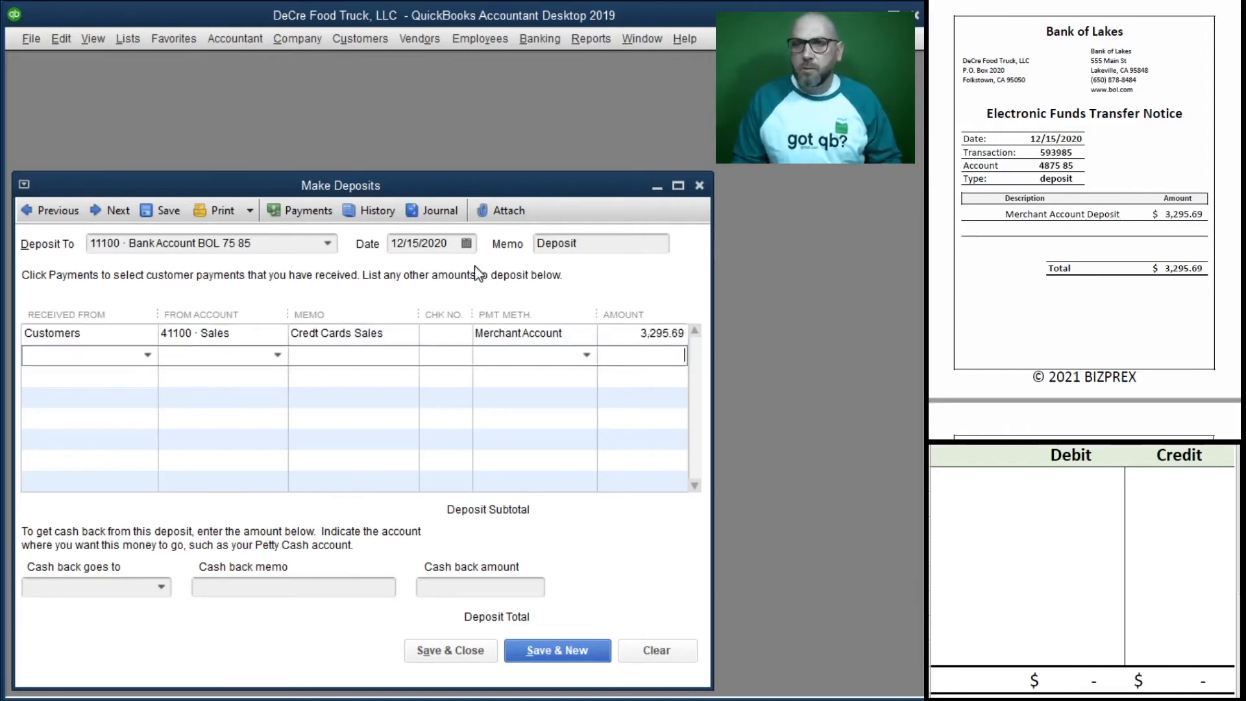
Step: Record a debit of 3295.69 to account 11100 on the first line of the debit/credit spreadsheet
{"action": "left_click", "coordinate": [962, 476]}
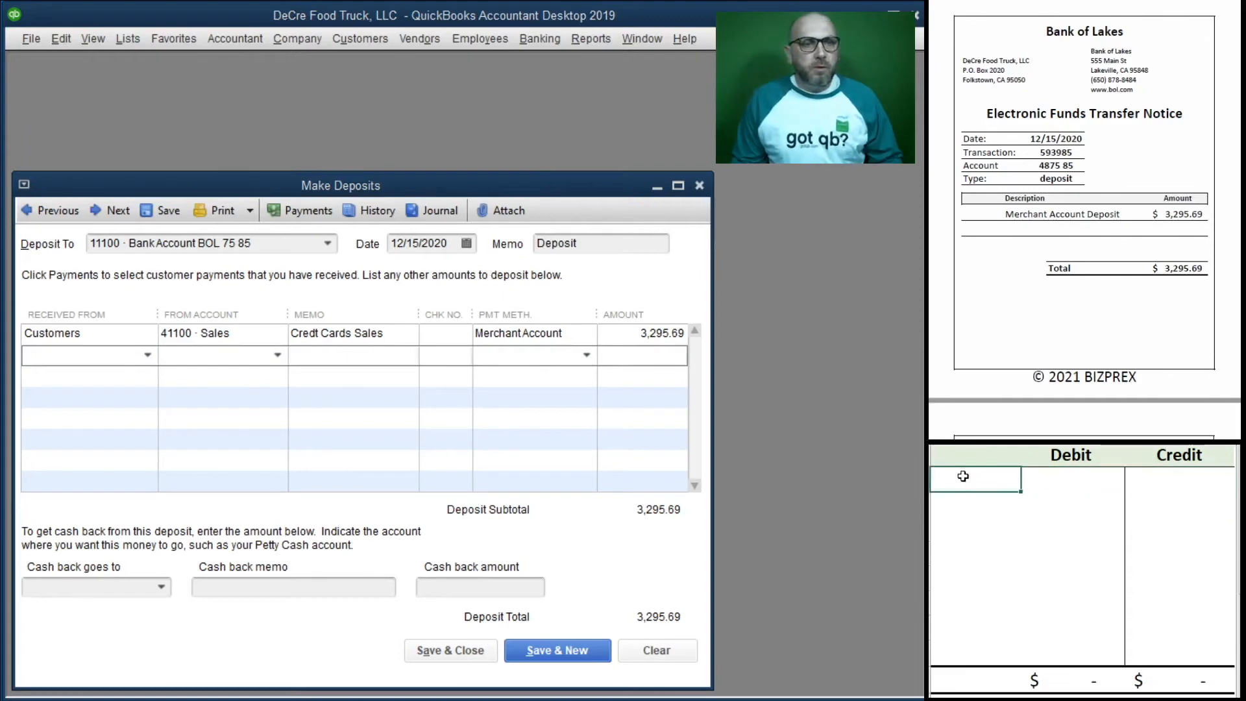
{"action": "type", "text": "11"}
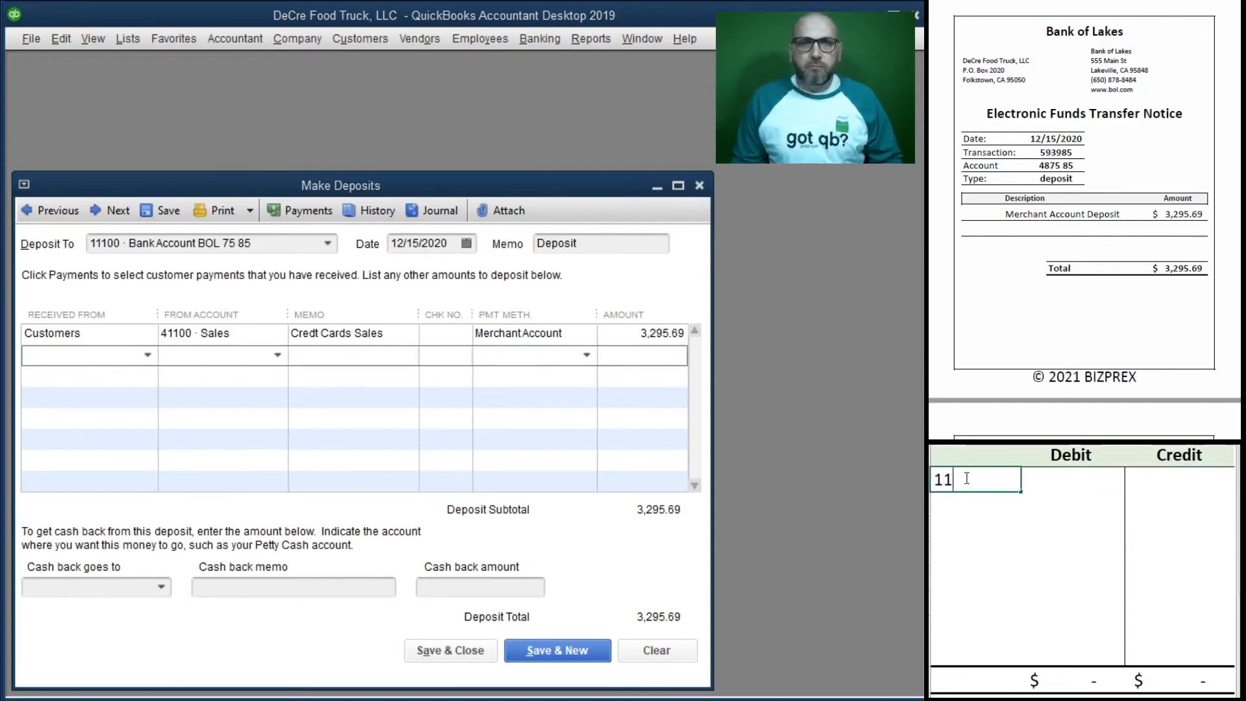
{"action": "type", "text": "100"}
{"action": "key", "text": "Tab"}
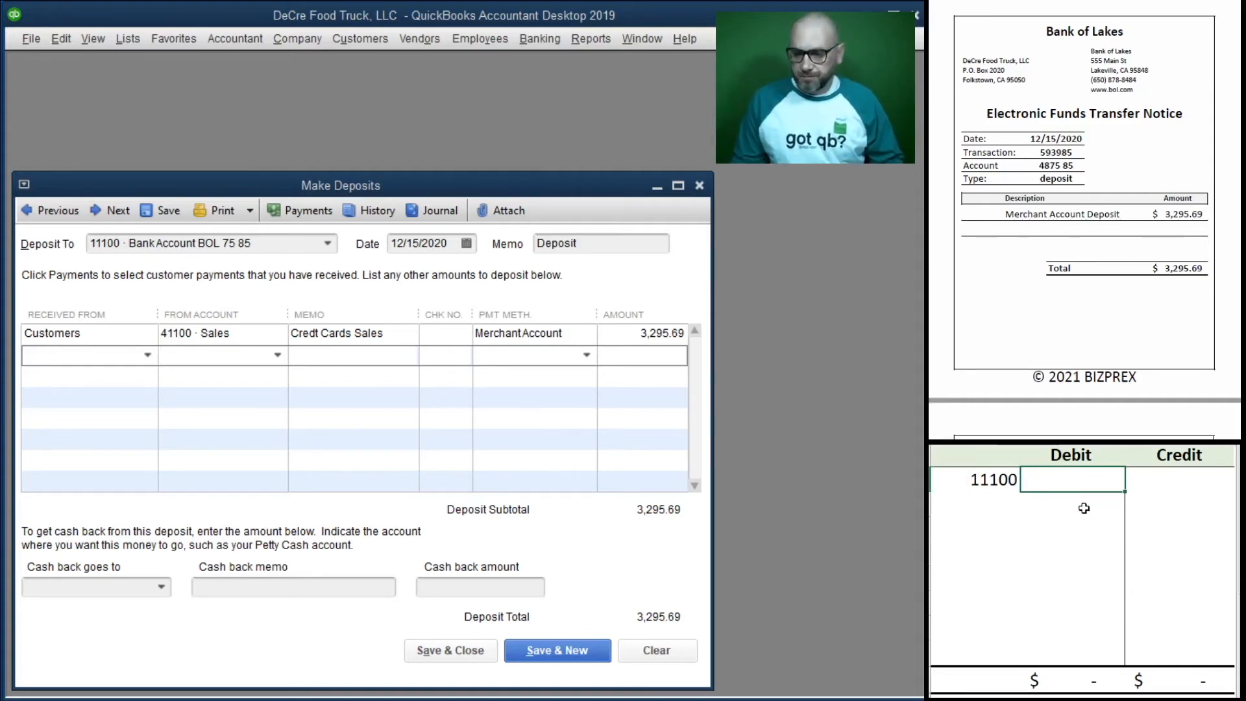
{"action": "type", "text": "3,295.6"}
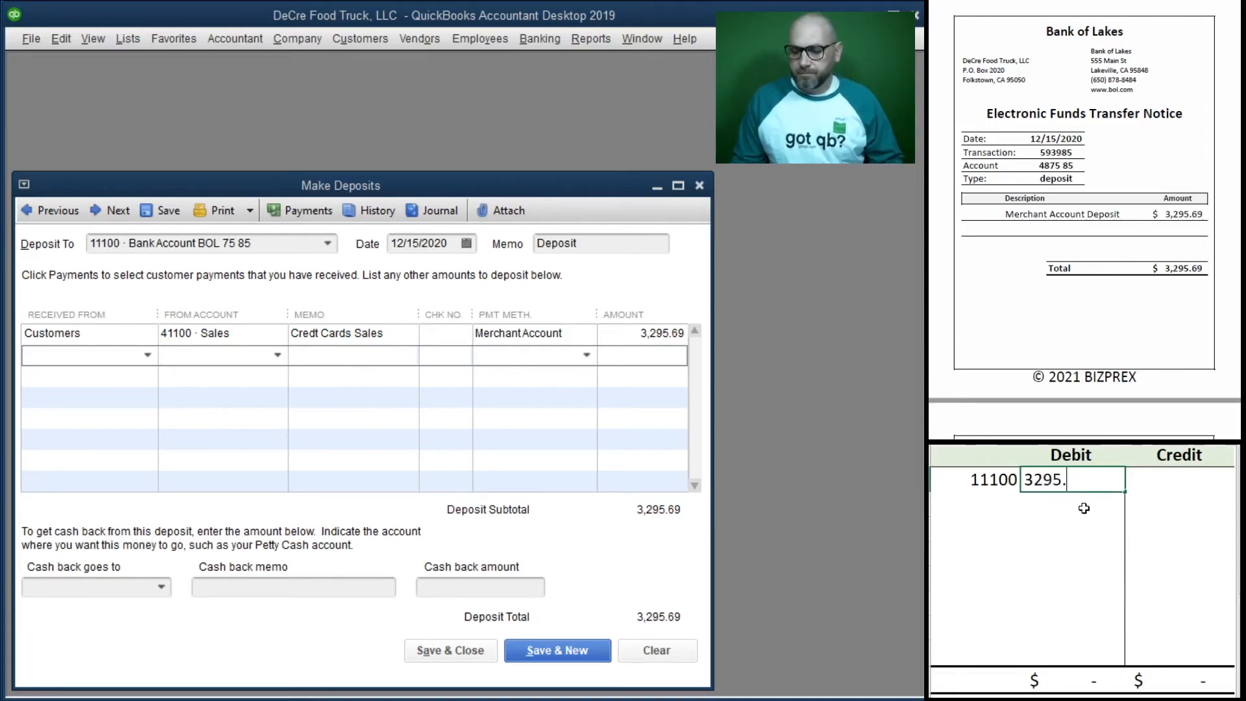
{"action": "type", "text": "9"}
{"action": "key", "text": "Return"}
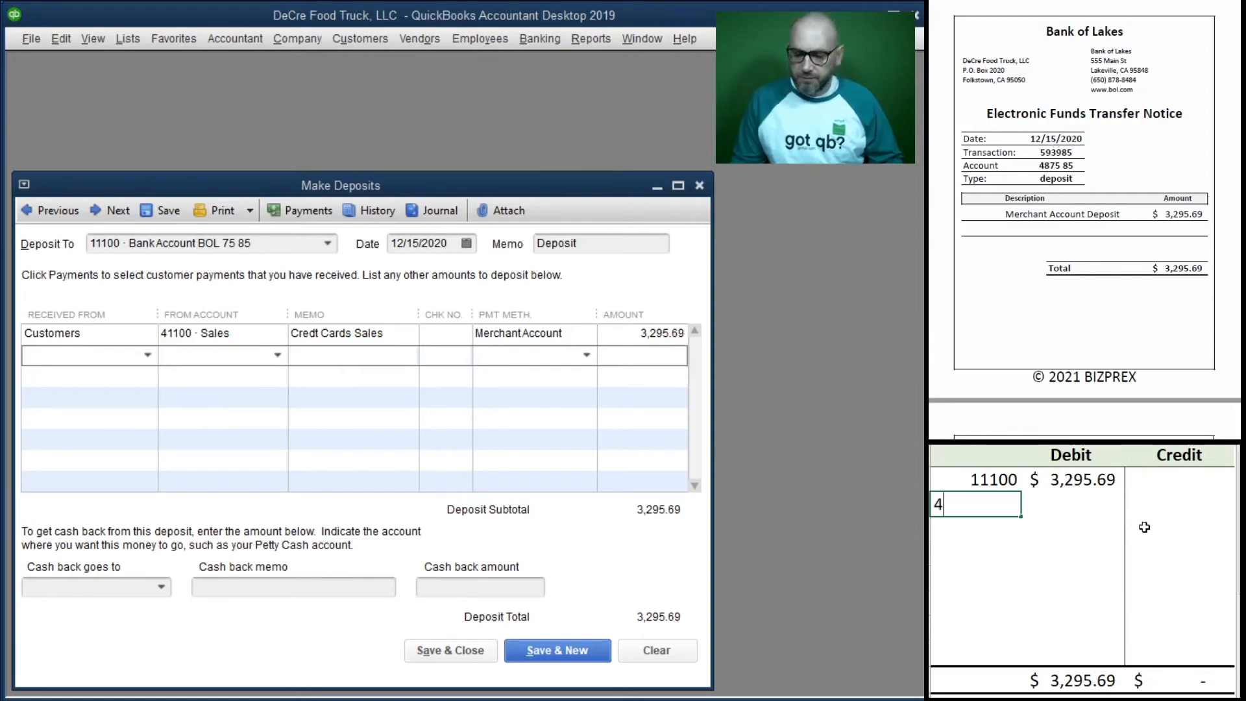
Step: Record a credit of 3295.69 to account 41100 on the second line of the debit/credit spreadsheet
{"action": "type", "text": "41100"}
{"action": "key", "text": "Tab"}
{"action": "key", "text": "Tab"}
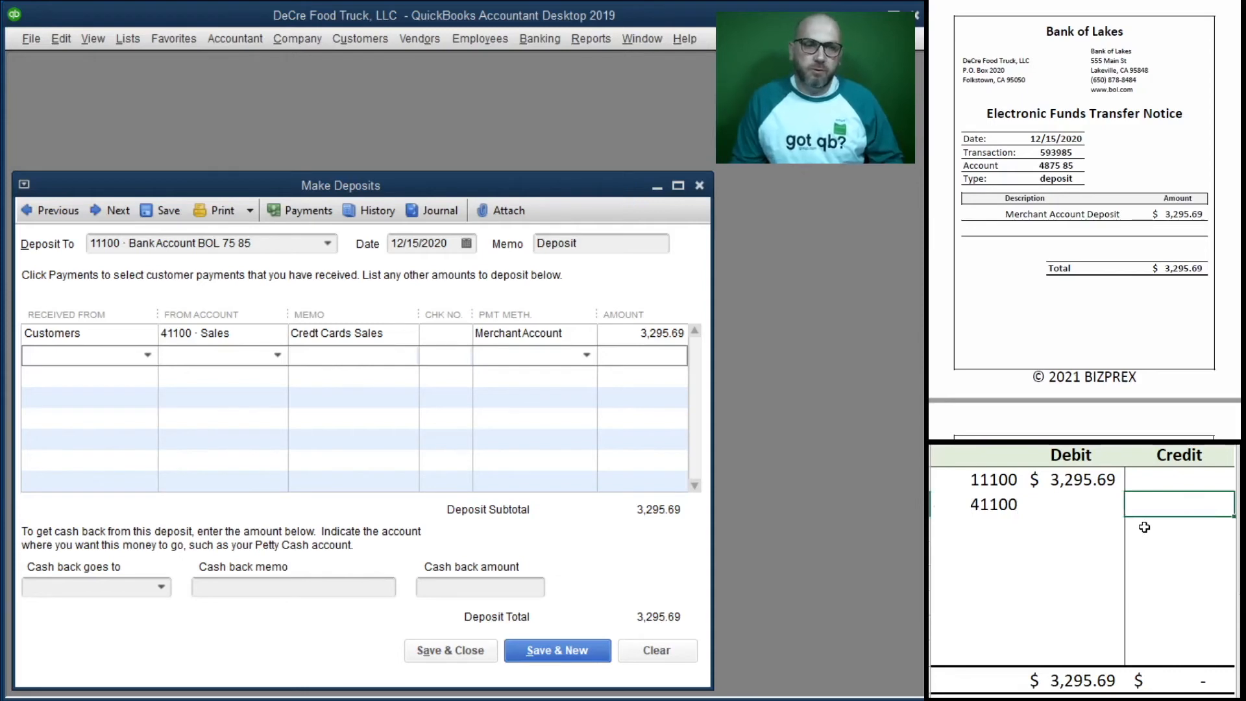
{"action": "type", "text": "3,295.69"}
{"action": "key", "text": "Return"}
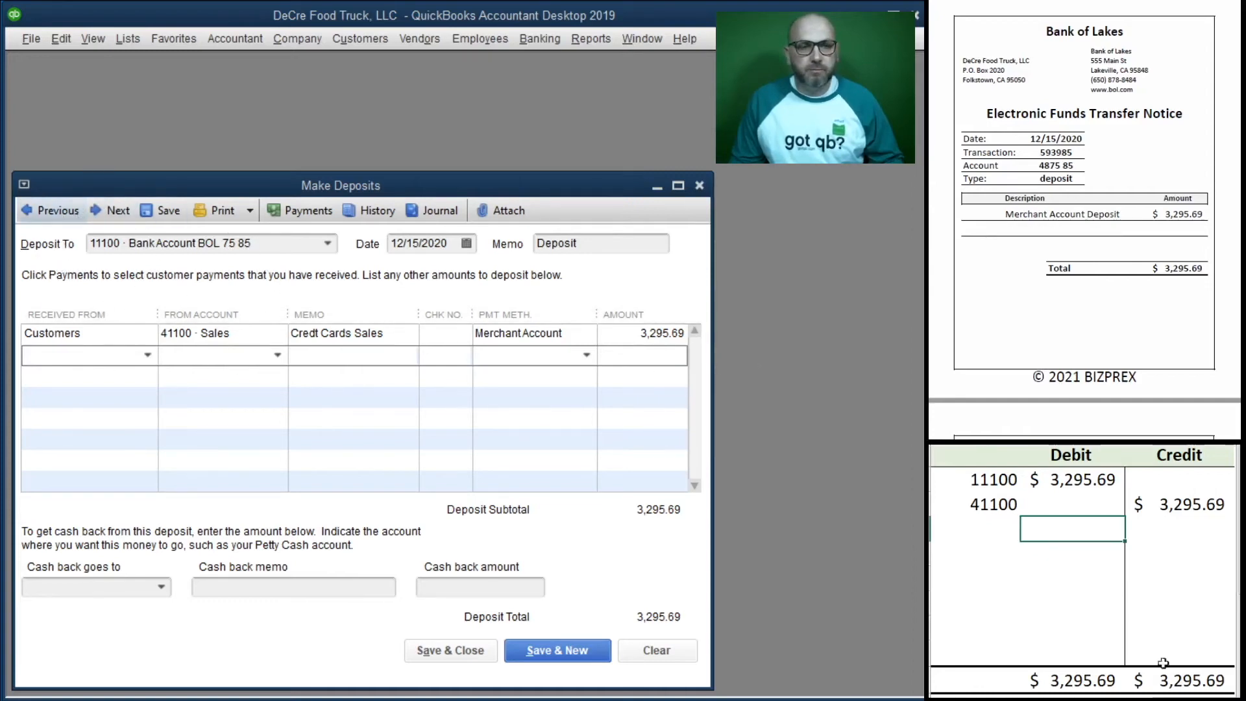
Step: Save and close the merchant account deposit and clear its lines from the debit/credit spreadsheet
{"action": "left_click", "coordinate": [455, 650]}
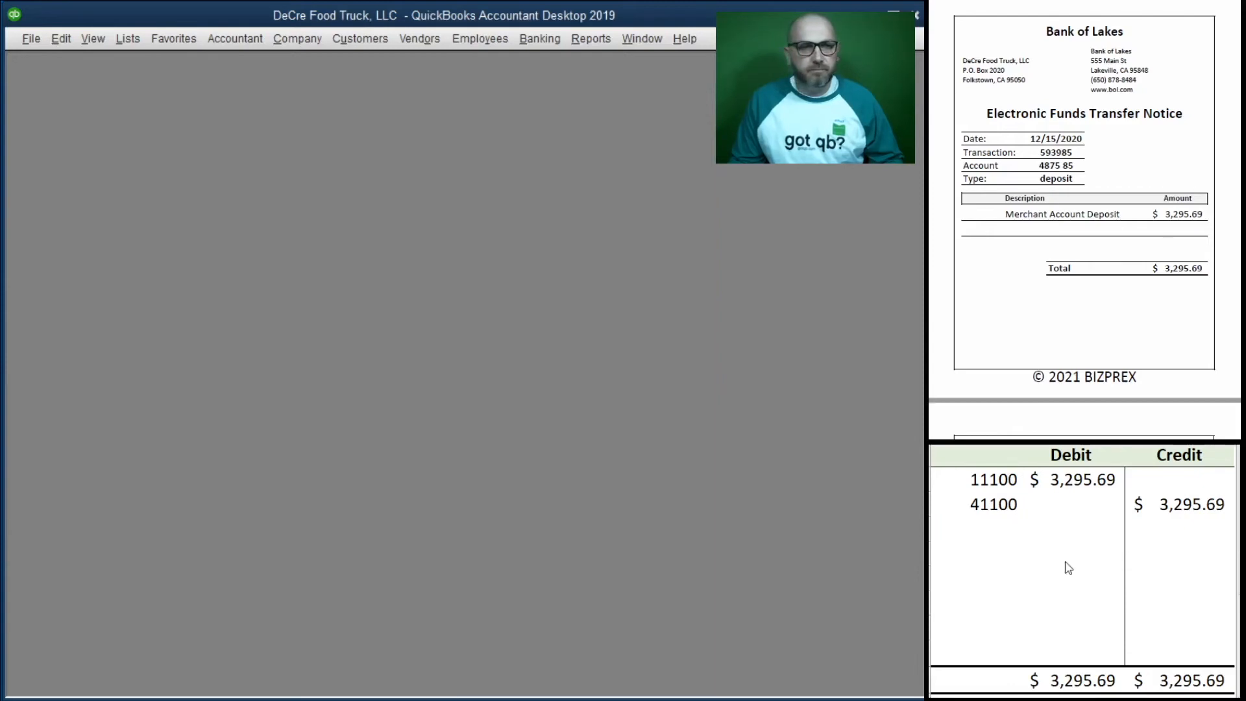
{"action": "left_click_drag", "start_coordinate": [1160, 504], "coordinate": [971, 479]}
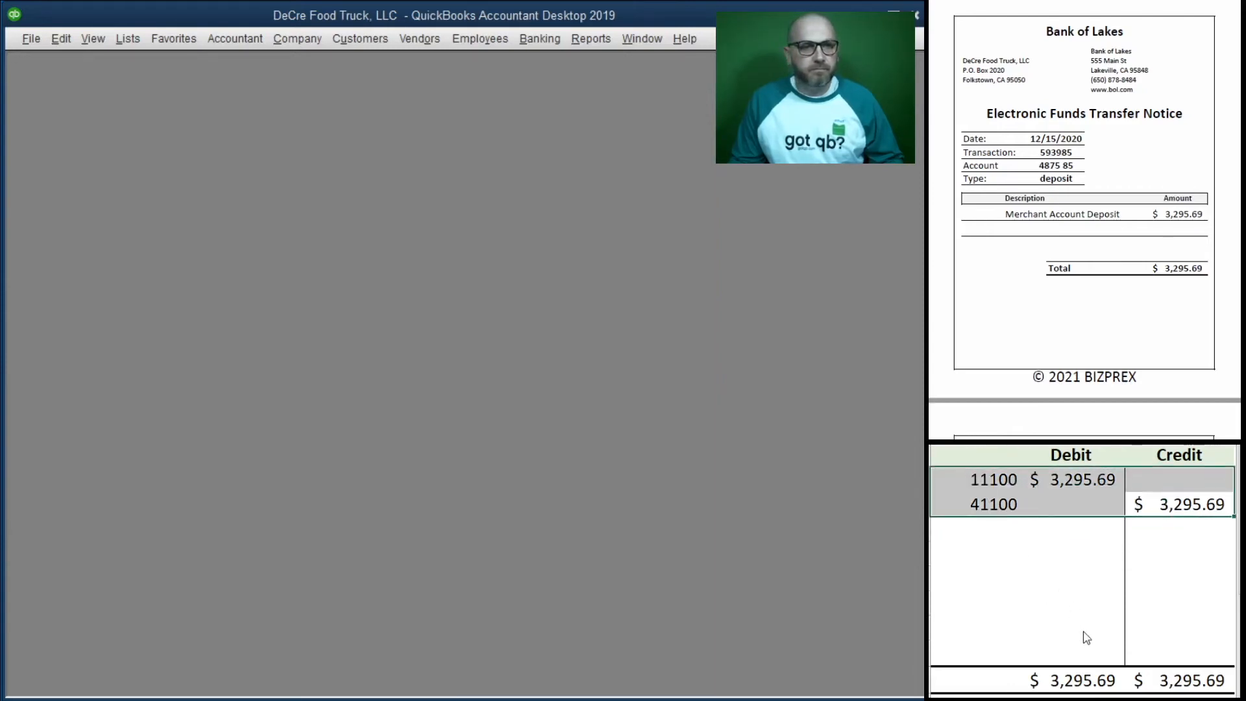
{"action": "key", "text": "Delete"}
Step: Open Enter Credit Card Charges for the 12/15/2020 phone statement and set the vendor to Mobile Service Provider
{"action": "scroll", "coordinate": [1070, 247], "scroll_direction": "down", "scroll_amount": 4}
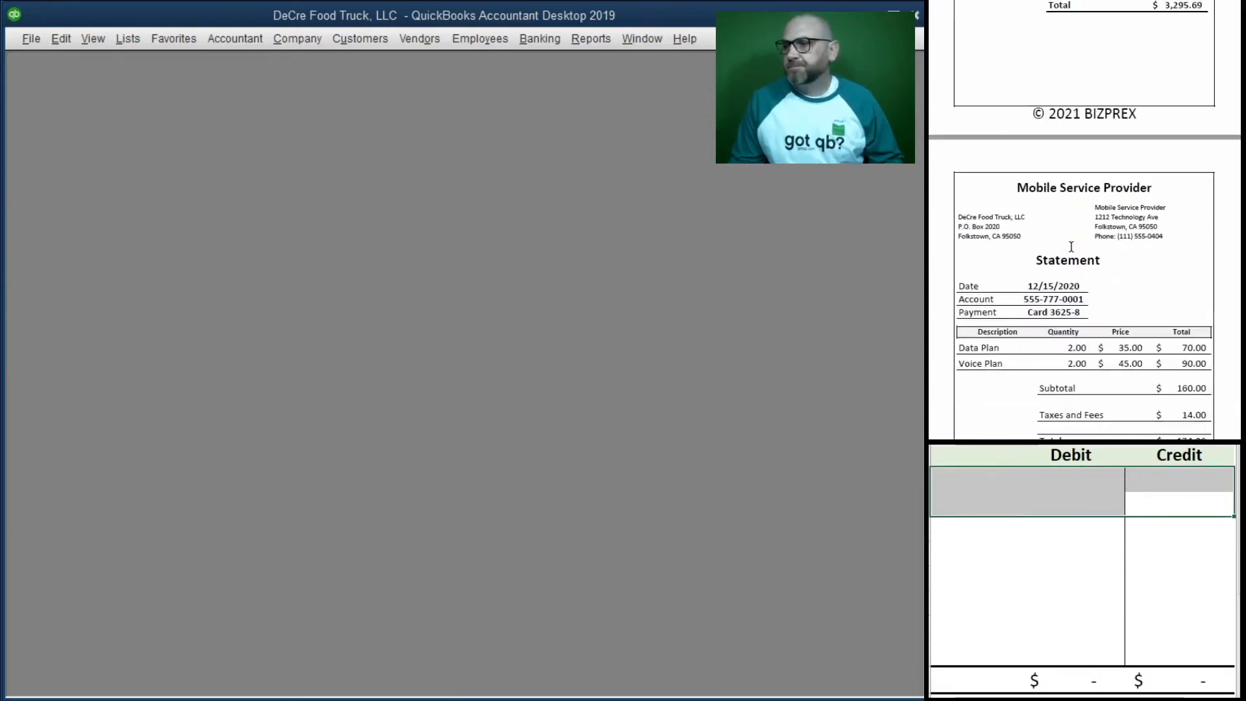
{"action": "scroll", "coordinate": [1071, 247], "scroll_direction": "down", "scroll_amount": 2}
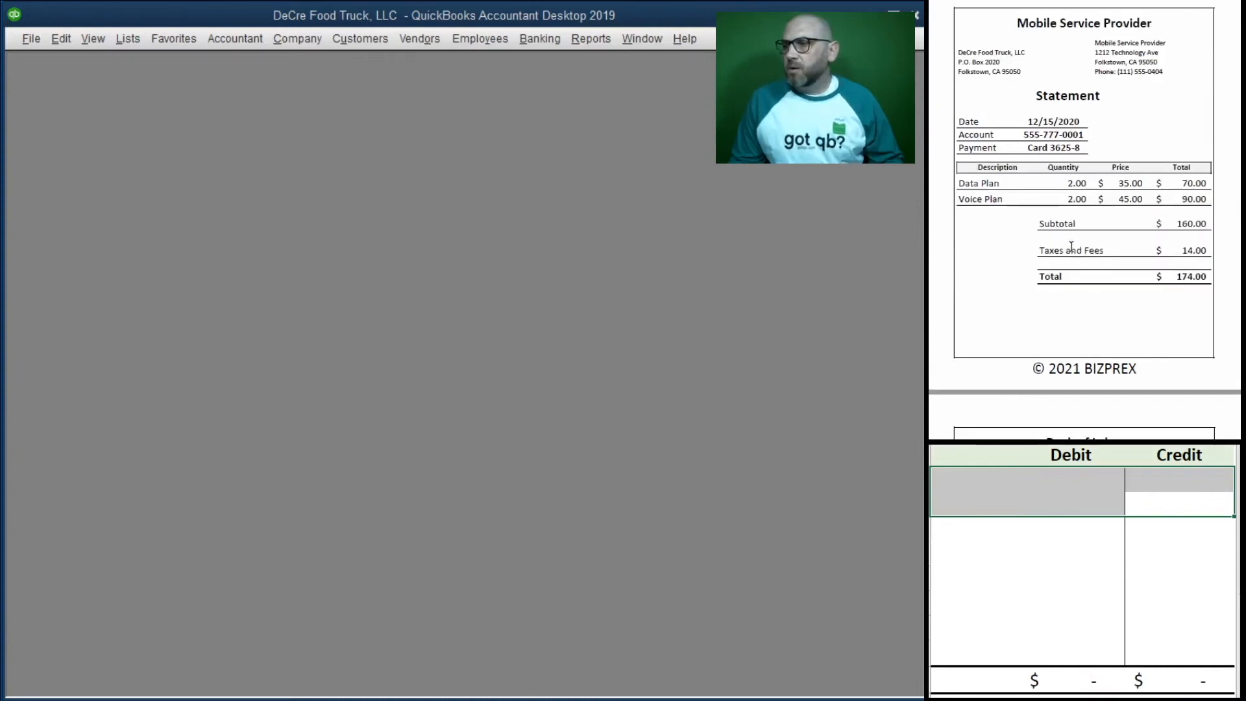
{"action": "scroll", "coordinate": [1070, 247], "scroll_direction": "up", "scroll_amount": 1}
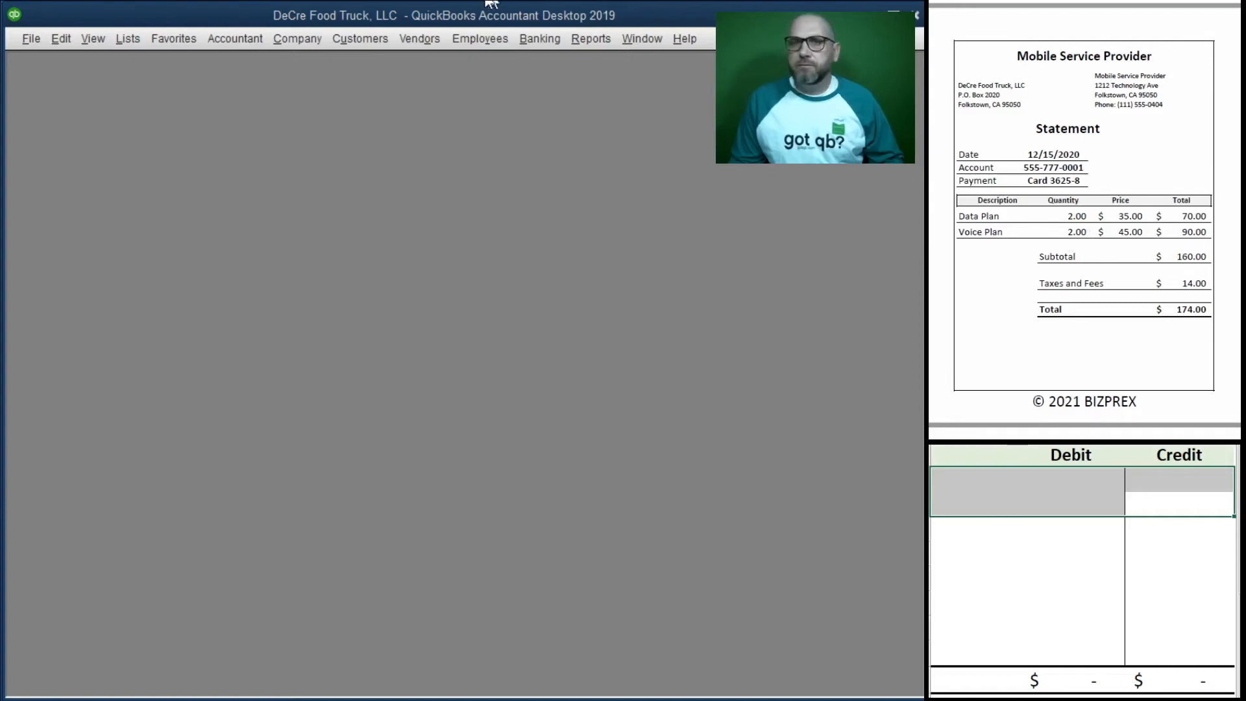
{"action": "left_click", "coordinate": [535, 37]}
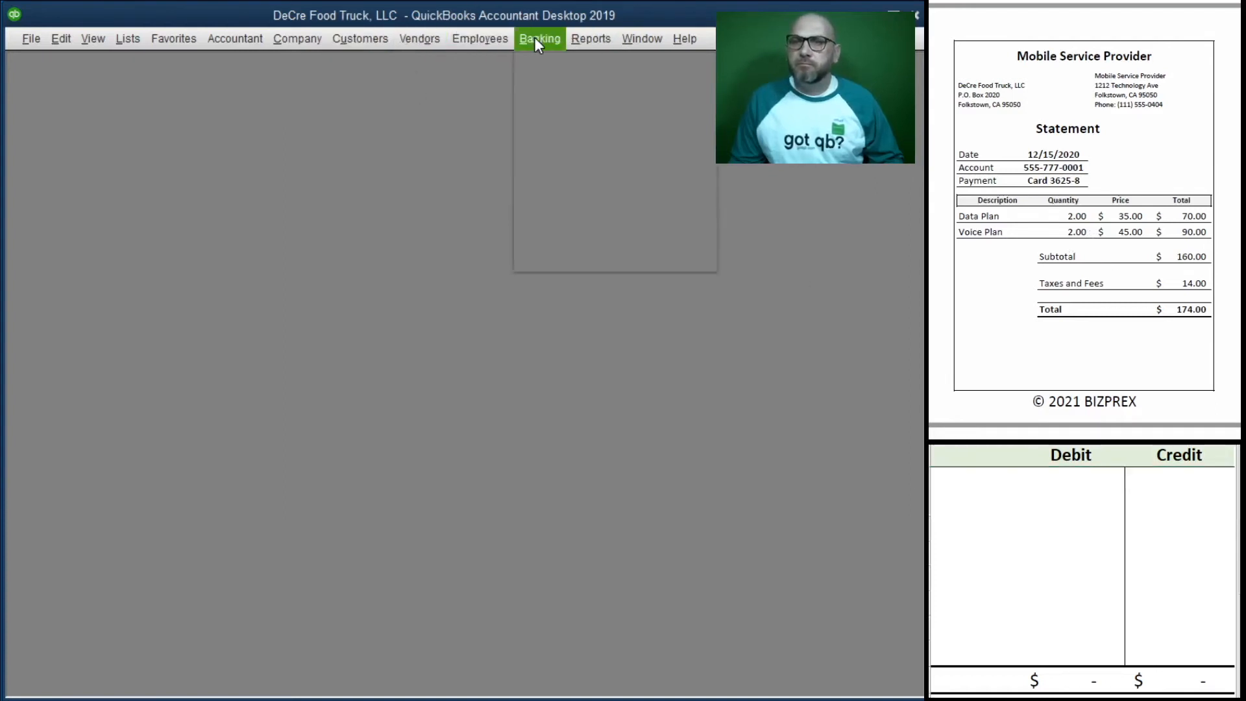
{"action": "left_click", "coordinate": [618, 101]}
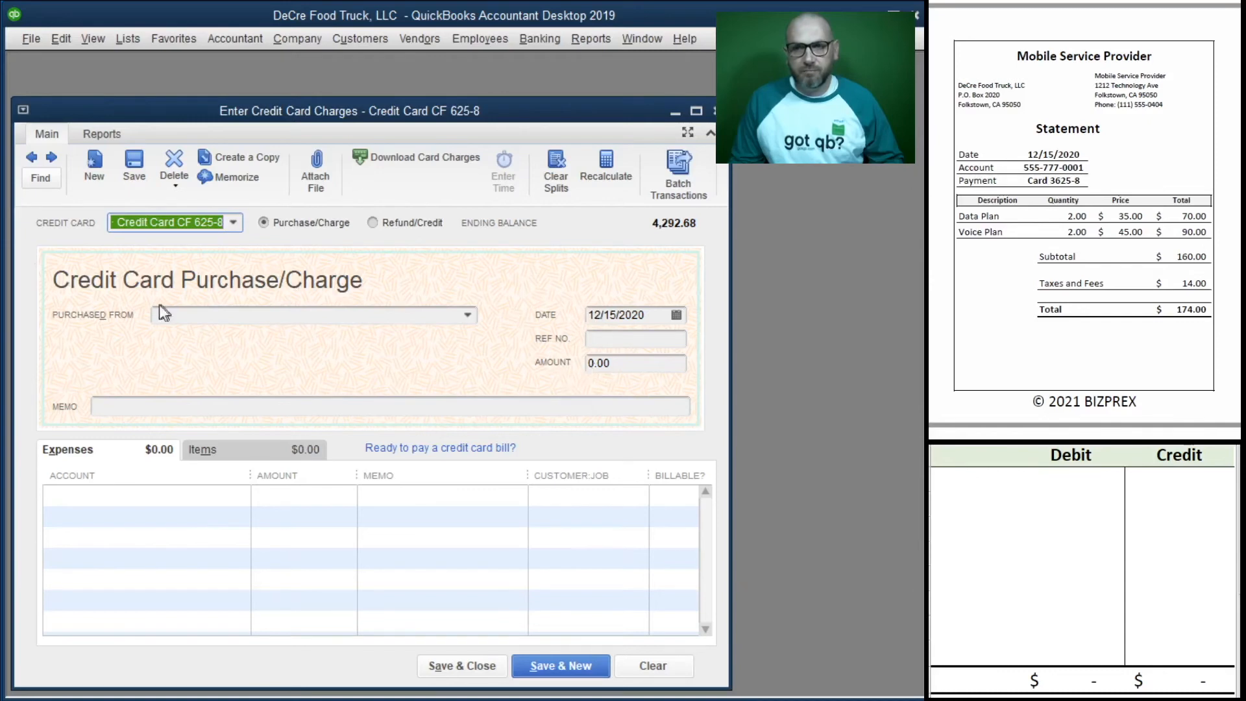
{"action": "left_click", "coordinate": [192, 320]}
{"action": "type", "text": "Mobile Service Provider"}
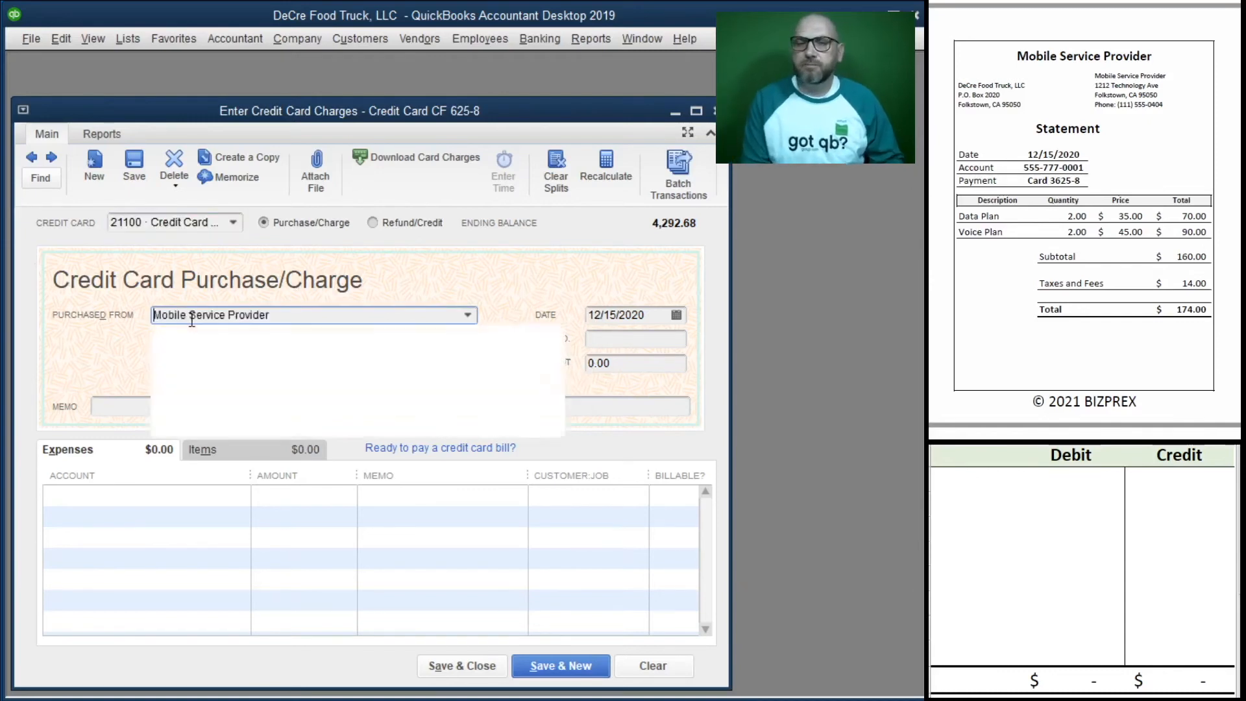
{"action": "key", "text": "Tab"}
{"action": "key", "text": "Tab"}
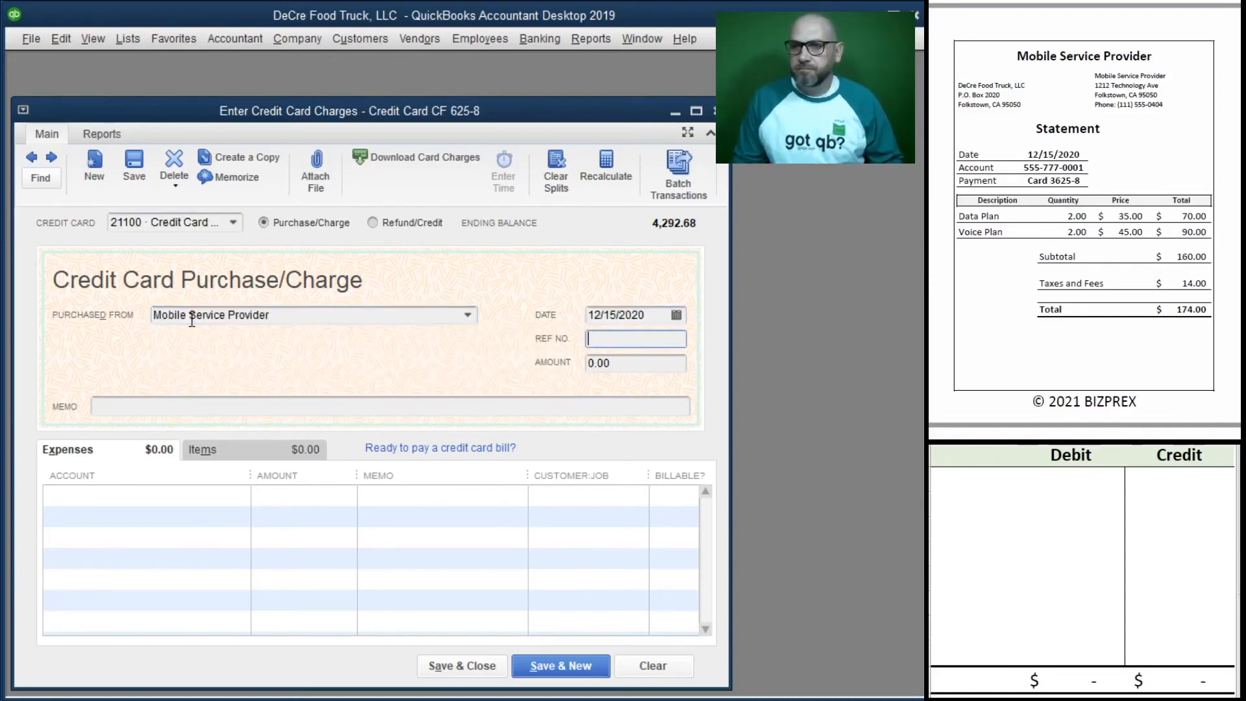
Step: Enter the statement's account number as the charge's reference number and set the amount to 174.00
{"action": "type", "text": "5557770001"}
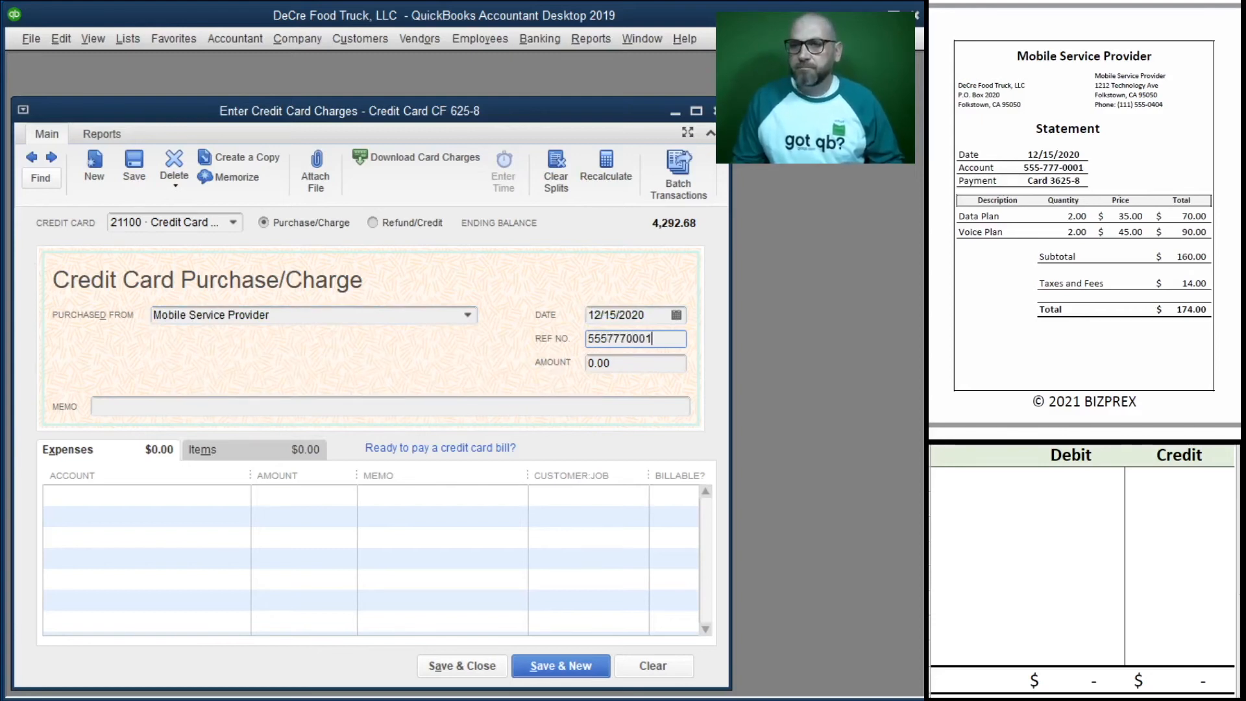
{"action": "left_click", "coordinate": [634, 363]}
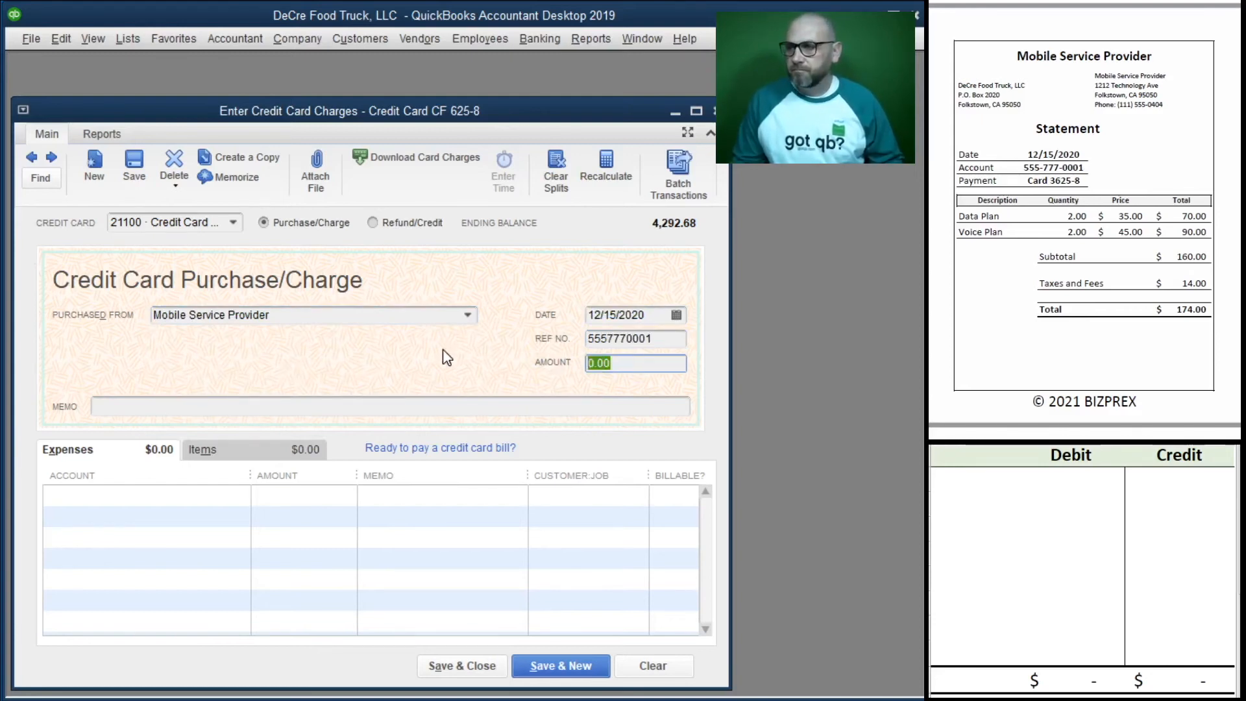
{"action": "type", "text": "174"}
{"action": "key", "text": "Tab"}
Step: Copy the reference number into the charge memo and expense line memo, and assign the line to 62600 Telephone Expense
{"action": "key", "text": "shift+Tab"}
{"action": "key", "text": "shift+Tab"}
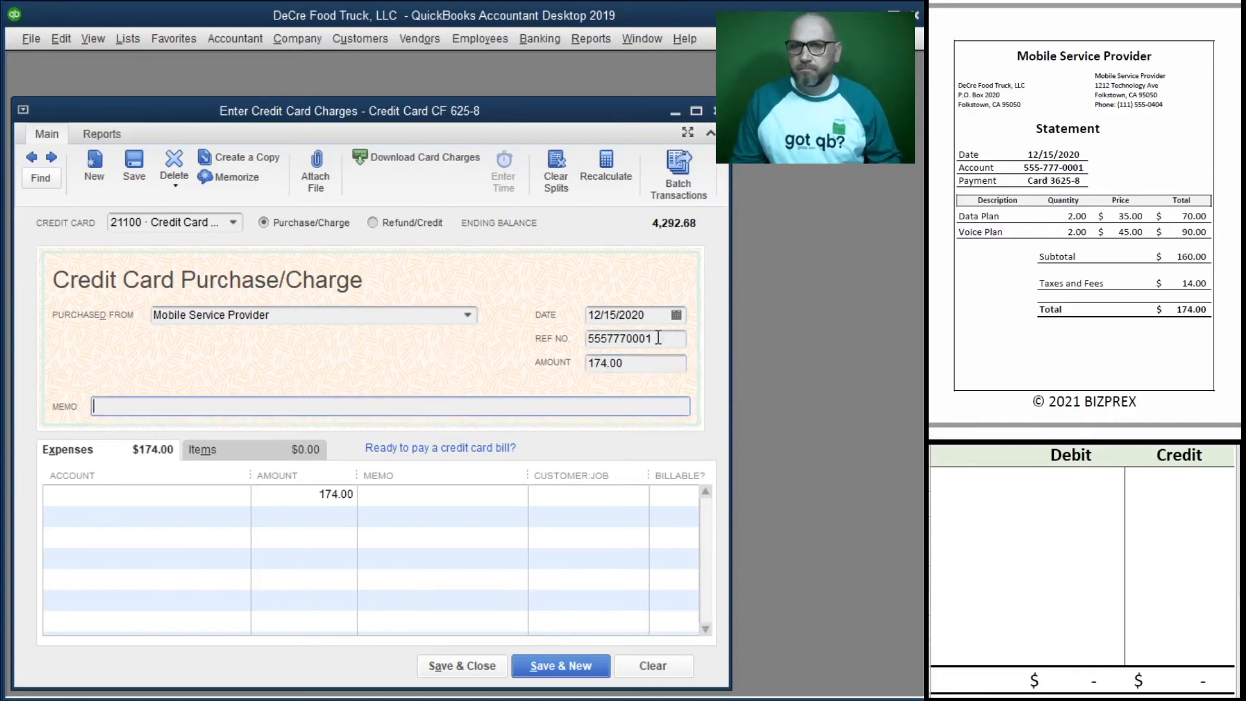
{"action": "left_click", "coordinate": [149, 405]}
{"action": "key", "text": "ctrl+v"}
{"action": "left_click", "coordinate": [425, 495]}
{"action": "key", "text": "ctrl+v"}
{"action": "left_click", "coordinate": [169, 497]}
{"action": "type", "text": "62600 · Telephone Expense"}
{"action": "key", "text": "Tab"}
Step: Record a credit of 174 to account 21100 on the first line of the debit/credit spreadsheet
{"action": "left_click", "coordinate": [948, 484]}
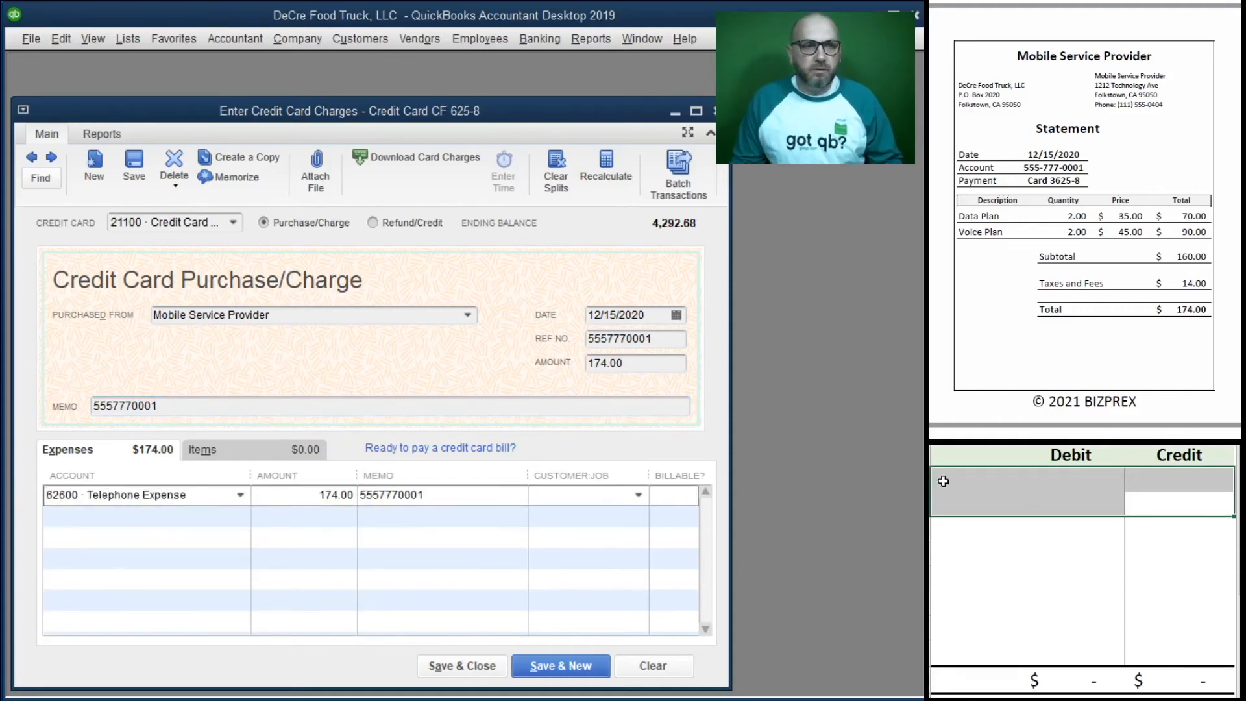
{"action": "type", "text": "21100"}
{"action": "key", "text": "Tab"}
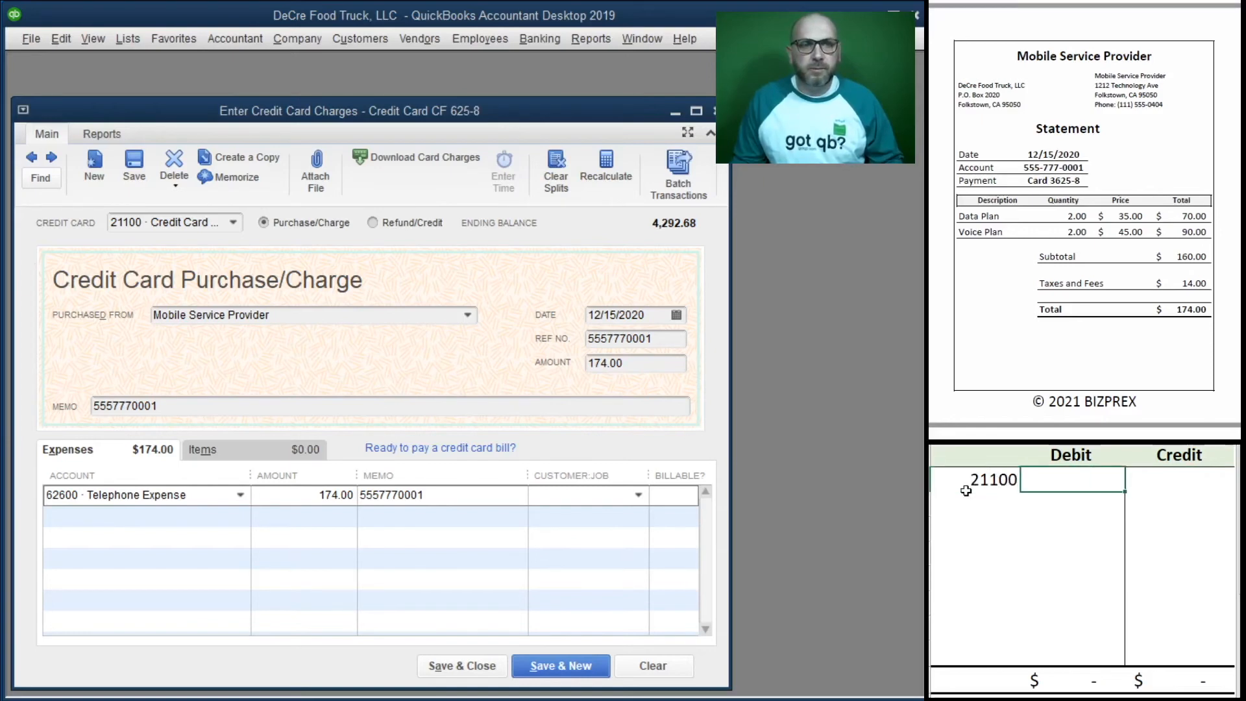
{"action": "type", "text": "174"}
{"action": "key", "text": "Return"}
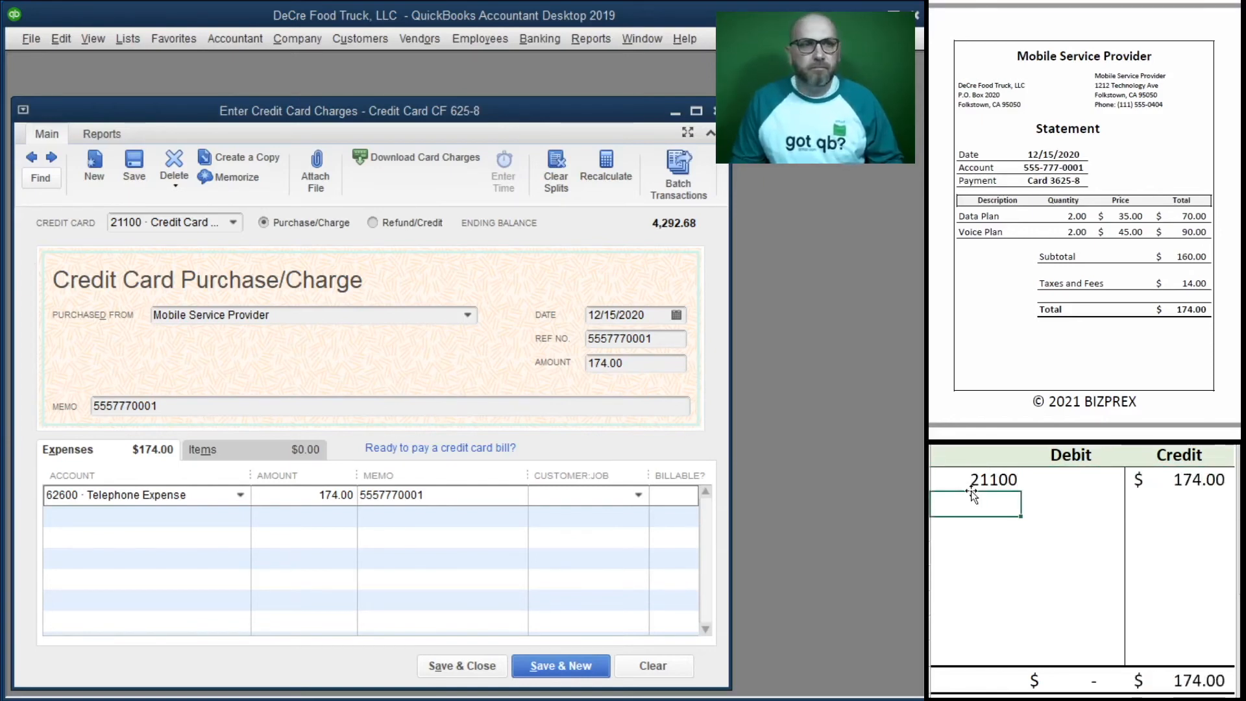
Step: Record a debit of 174 to account 62600 on the second line of the debit/credit spreadsheet
{"action": "type", "text": "62600"}
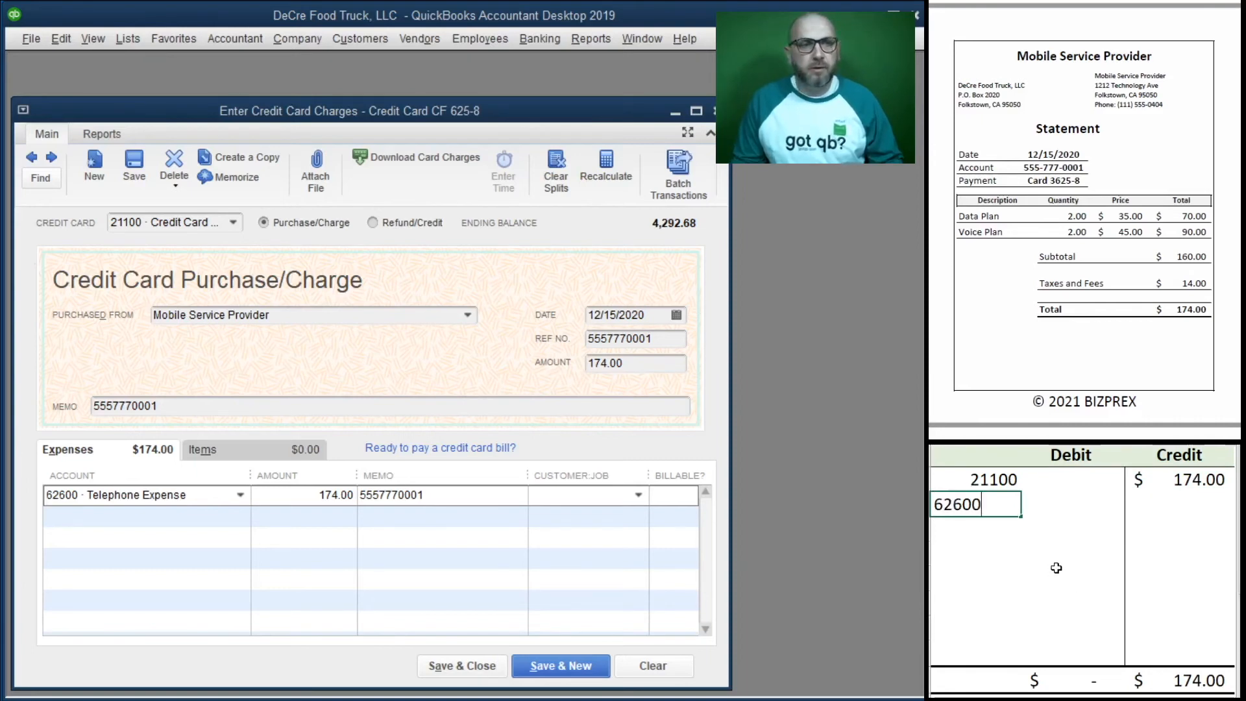
{"action": "key", "text": "Tab"}
{"action": "type", "text": "174"}
{"action": "key", "text": "Return"}
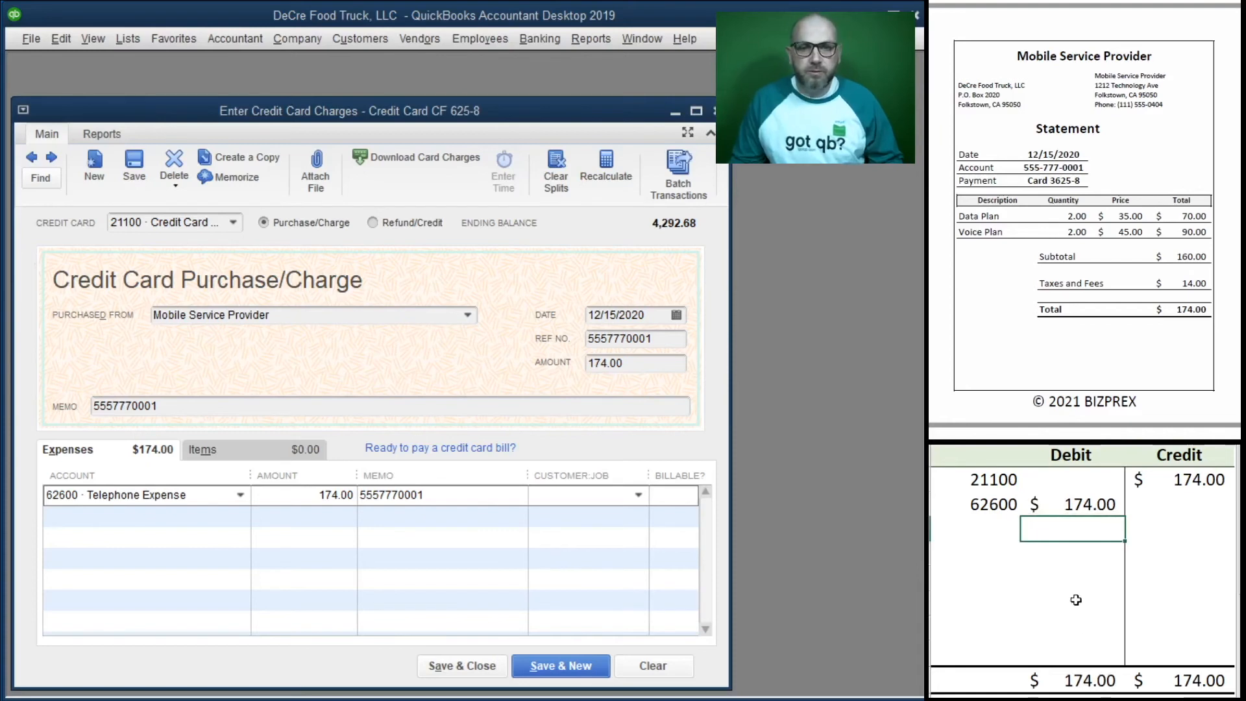
Step: Save and close the Mobile Service Provider charge and clear its lines from the debit/credit spreadsheet
{"action": "left_click", "coordinate": [462, 665]}
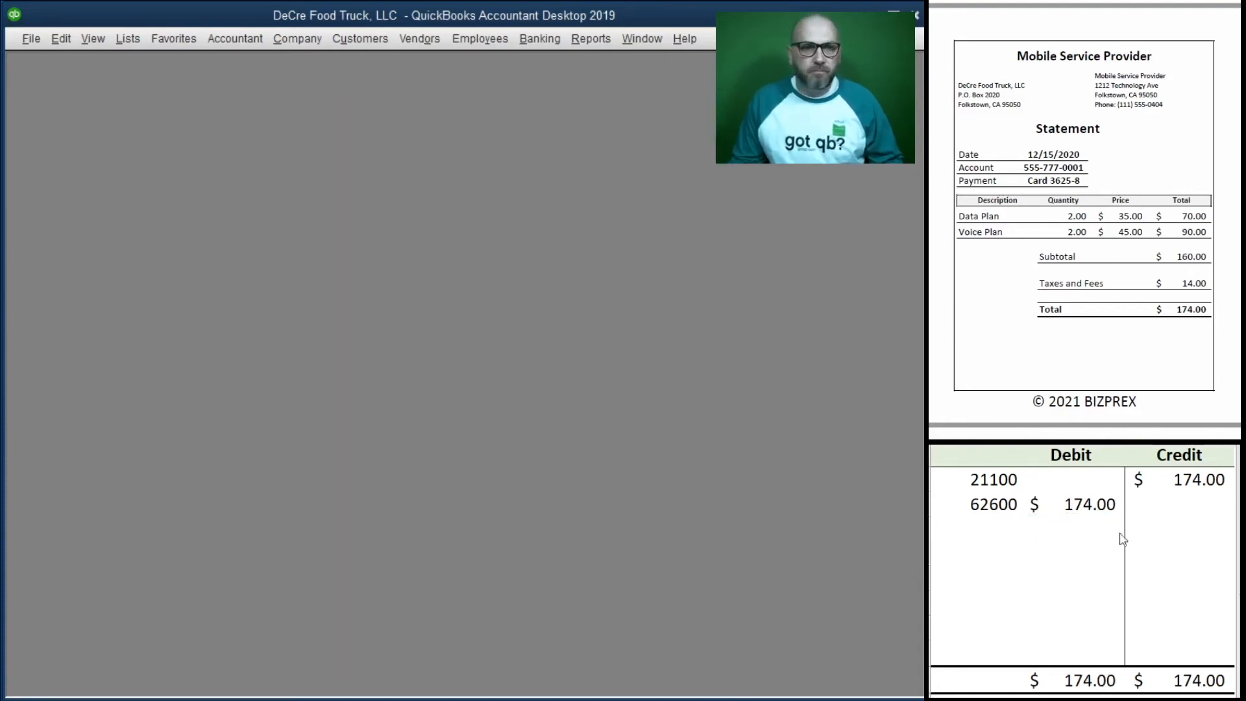
{"action": "left_click_drag", "start_coordinate": [1177, 504], "coordinate": [1007, 484]}
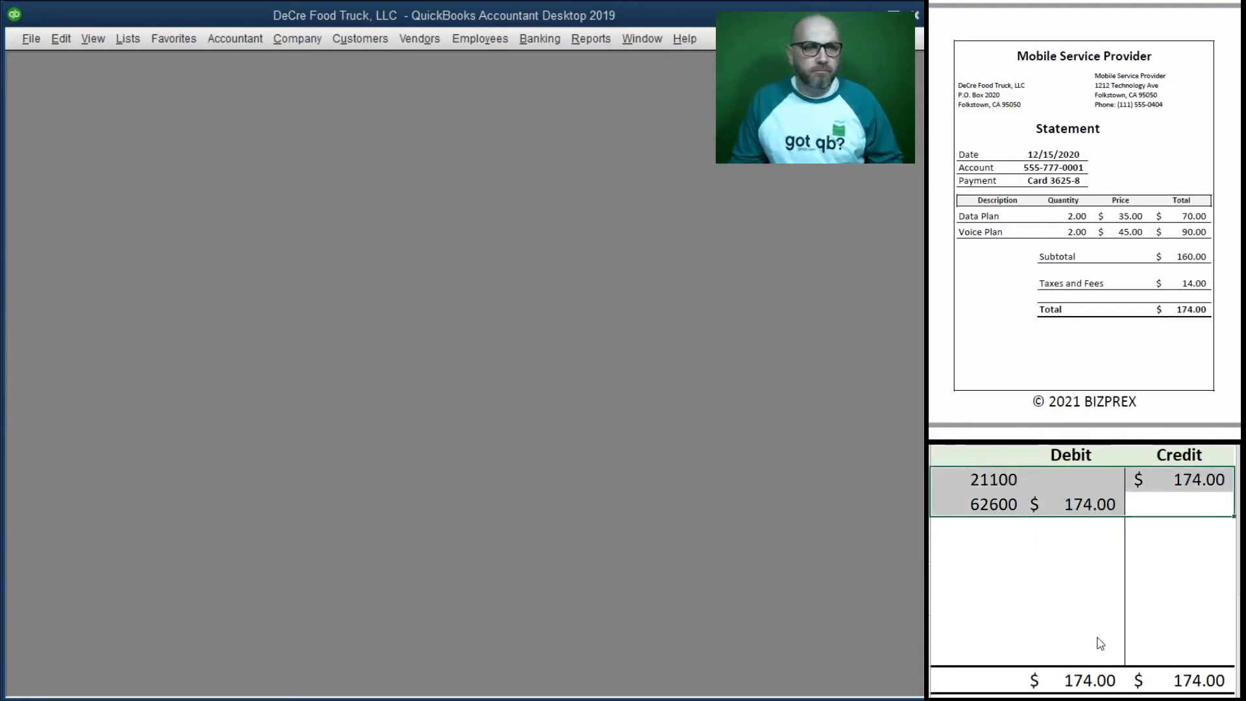
{"action": "key", "text": "Delete"}
Step: Open Transfer Funds for the Bank of Lakes ATM withdrawal receipt and set the transfer date to 12/16/2020
{"action": "scroll", "coordinate": [1061, 312], "scroll_direction": "down", "scroll_amount": 8}
{"action": "scroll", "coordinate": [1060, 310], "scroll_direction": "up", "scroll_amount": 1}
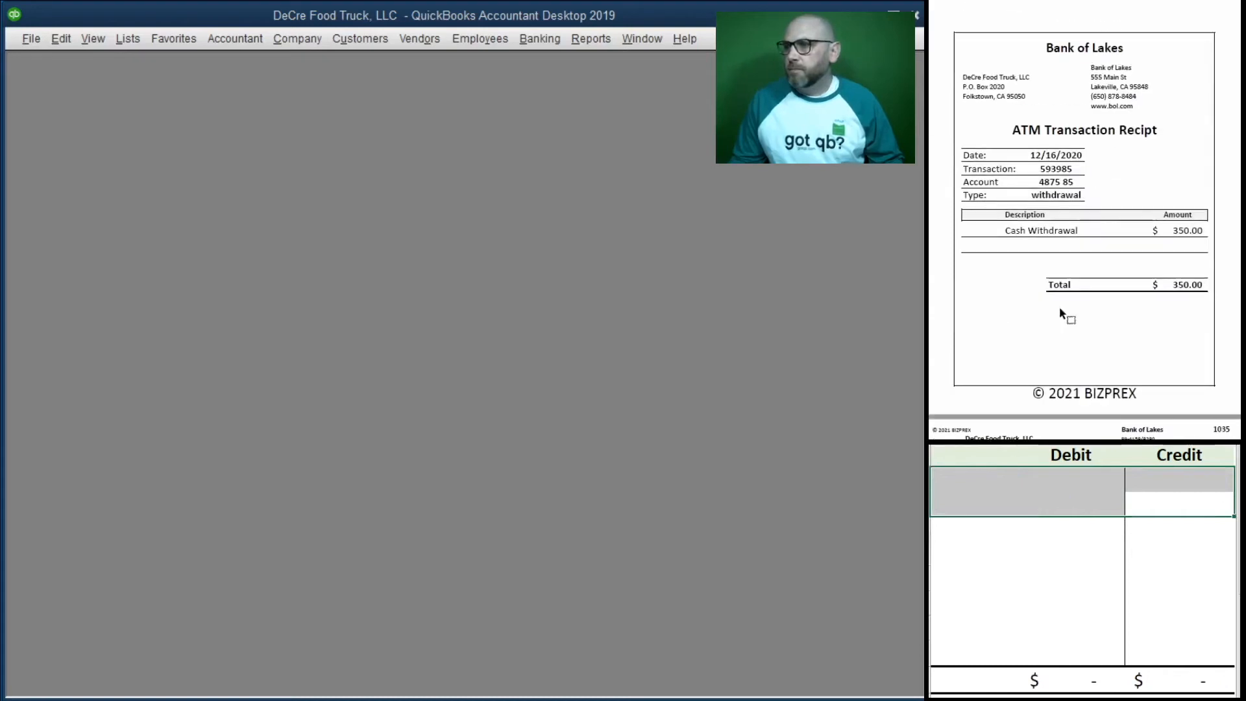
{"action": "scroll", "coordinate": [1062, 313], "scroll_direction": "up", "scroll_amount": 1}
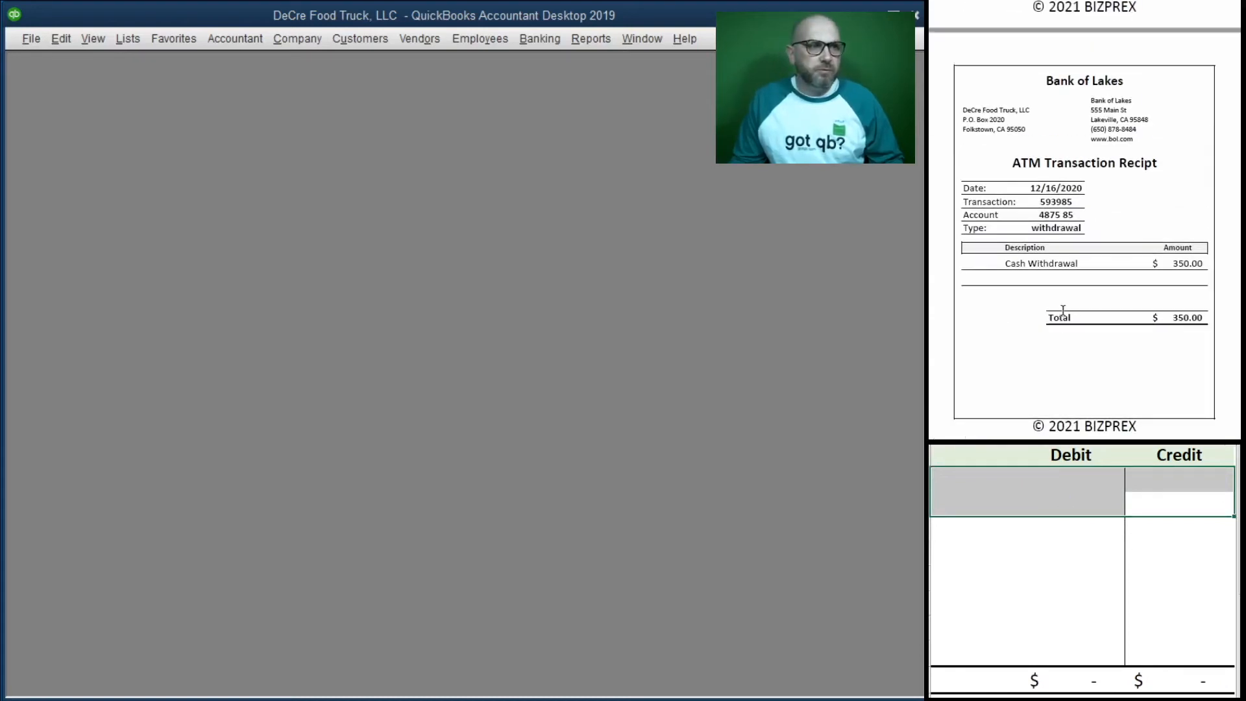
{"action": "scroll", "coordinate": [1062, 310], "scroll_direction": "down", "scroll_amount": 1}
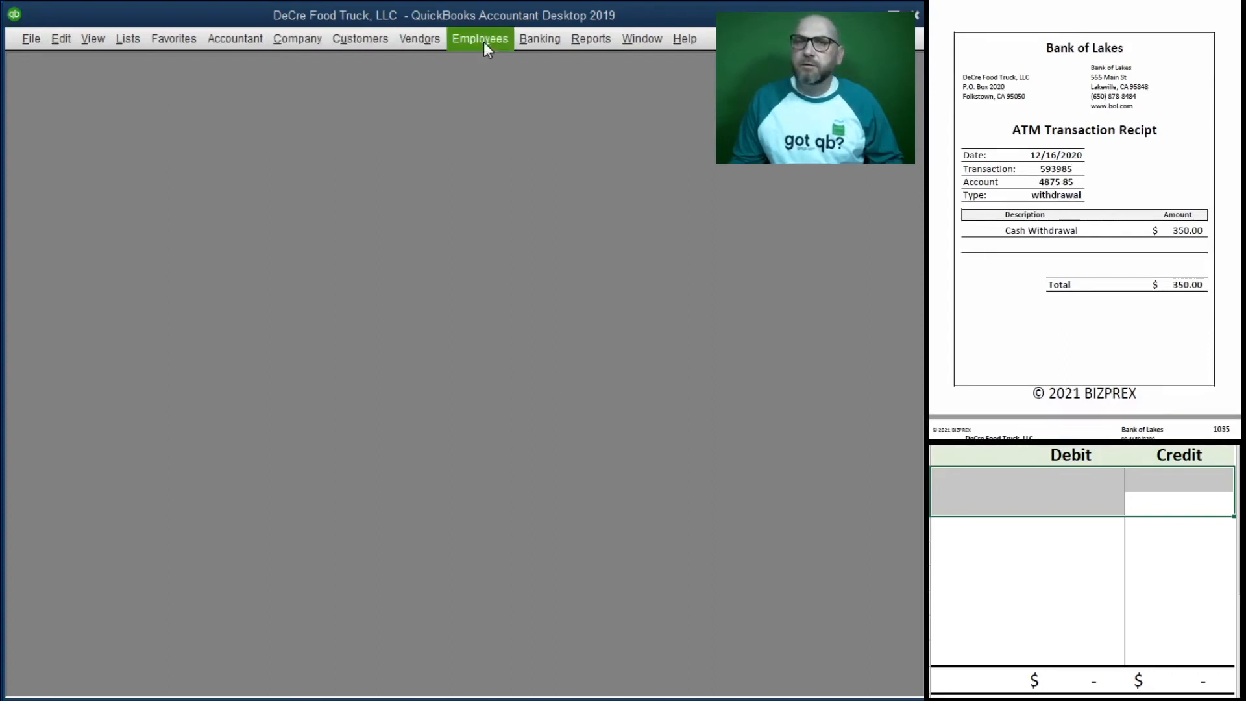
{"action": "left_click", "coordinate": [524, 40]}
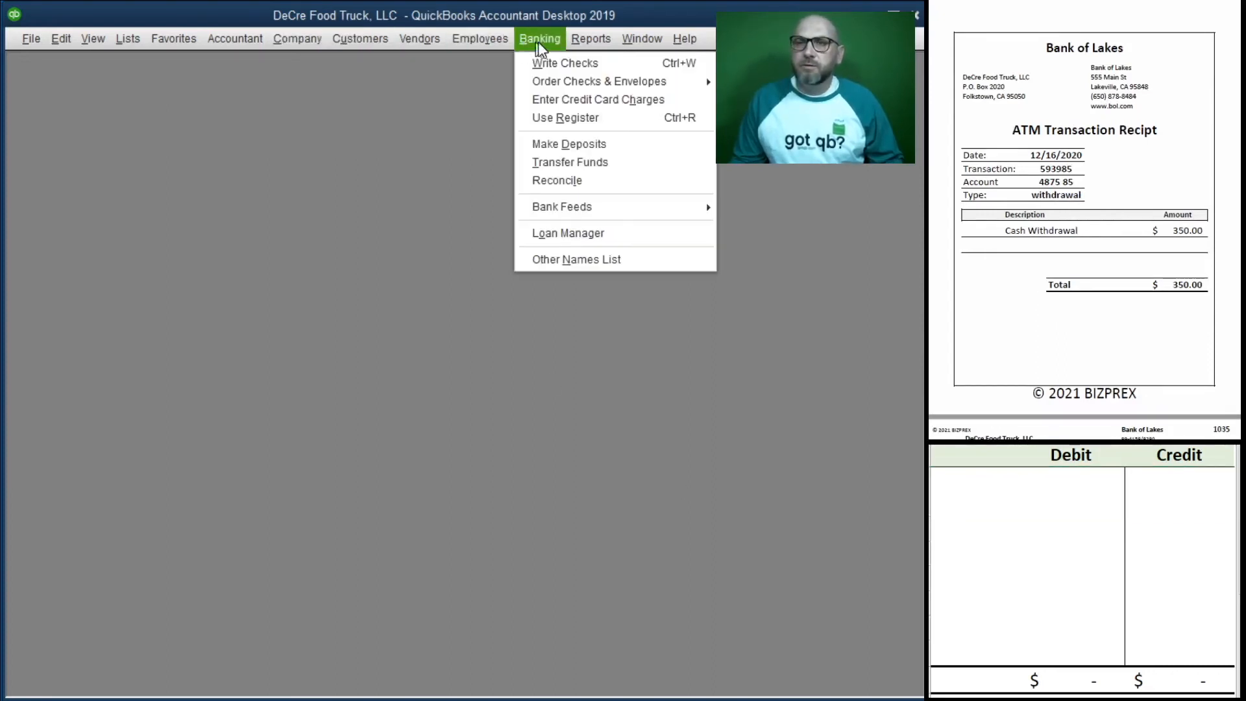
{"action": "left_click", "coordinate": [615, 163]}
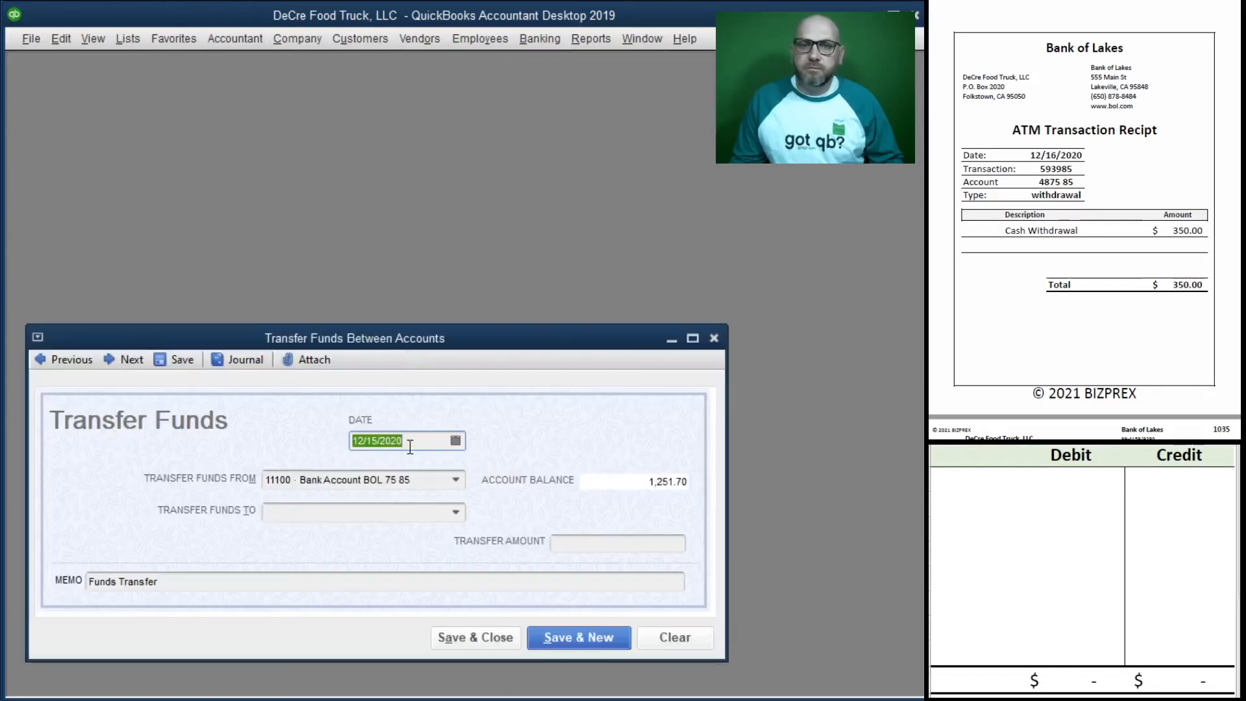
{"action": "type", "text": "12/16/2020"}
{"action": "key", "text": "Tab"}
{"action": "key", "text": "Tab"}
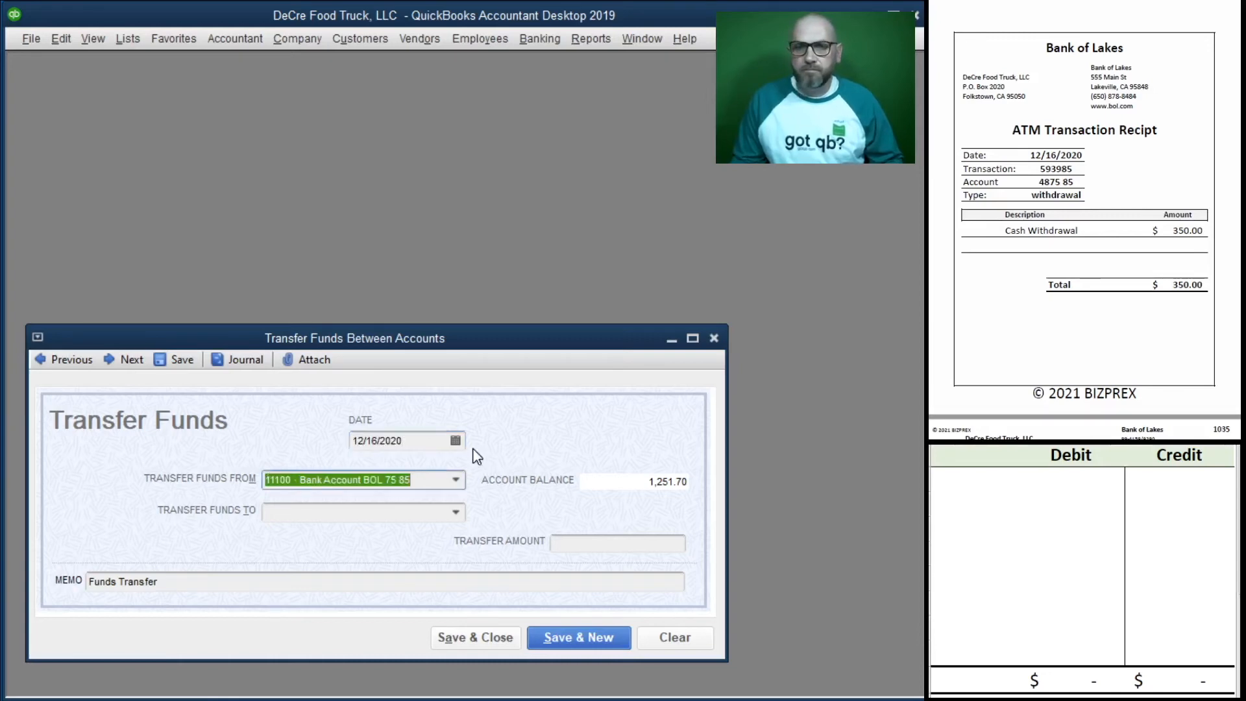
Step: Set the transfer's destination account to 30700 Members Draw and the transfer amount to 350
{"action": "type", "text": "dr"}
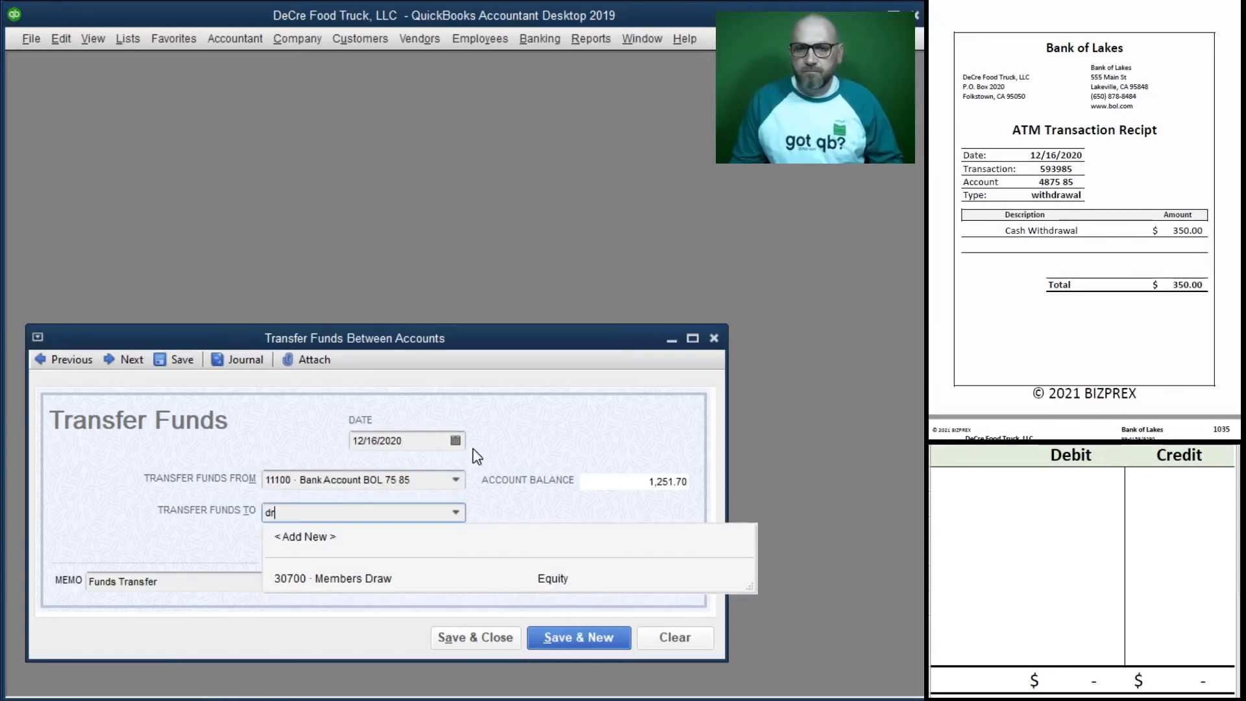
{"action": "left_click", "coordinate": [359, 576]}
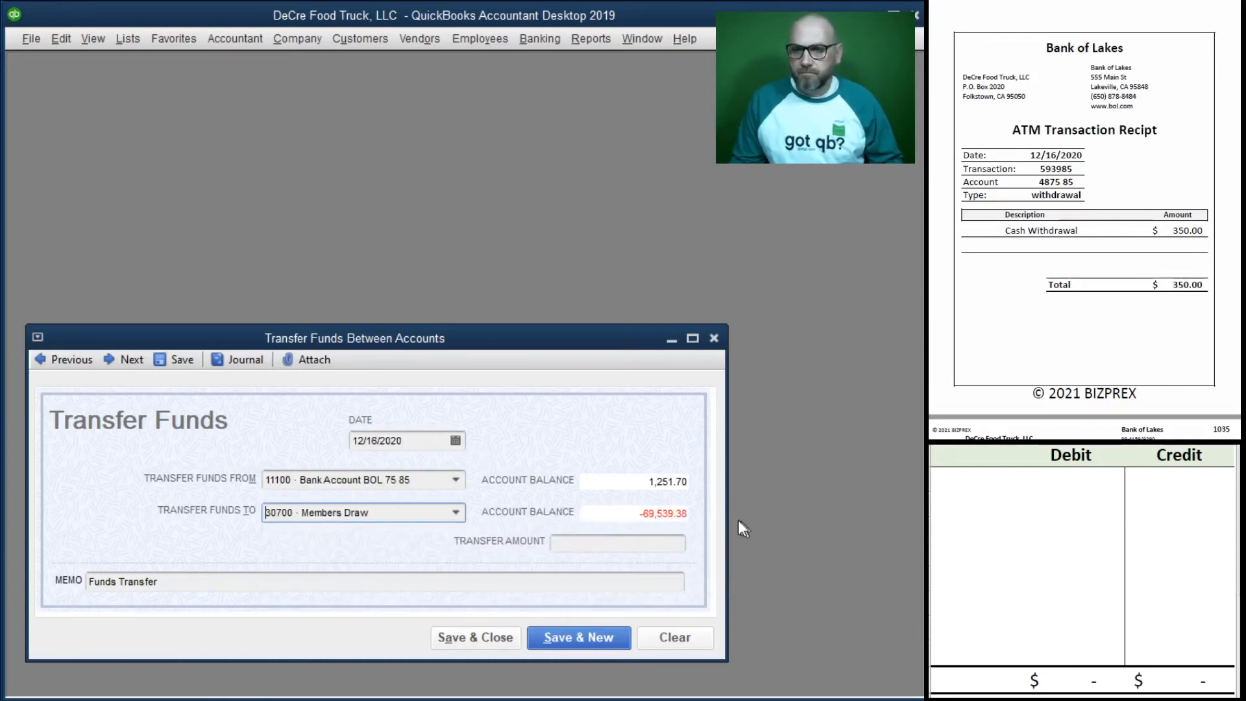
{"action": "left_click", "coordinate": [665, 545]}
{"action": "type", "text": "350"}
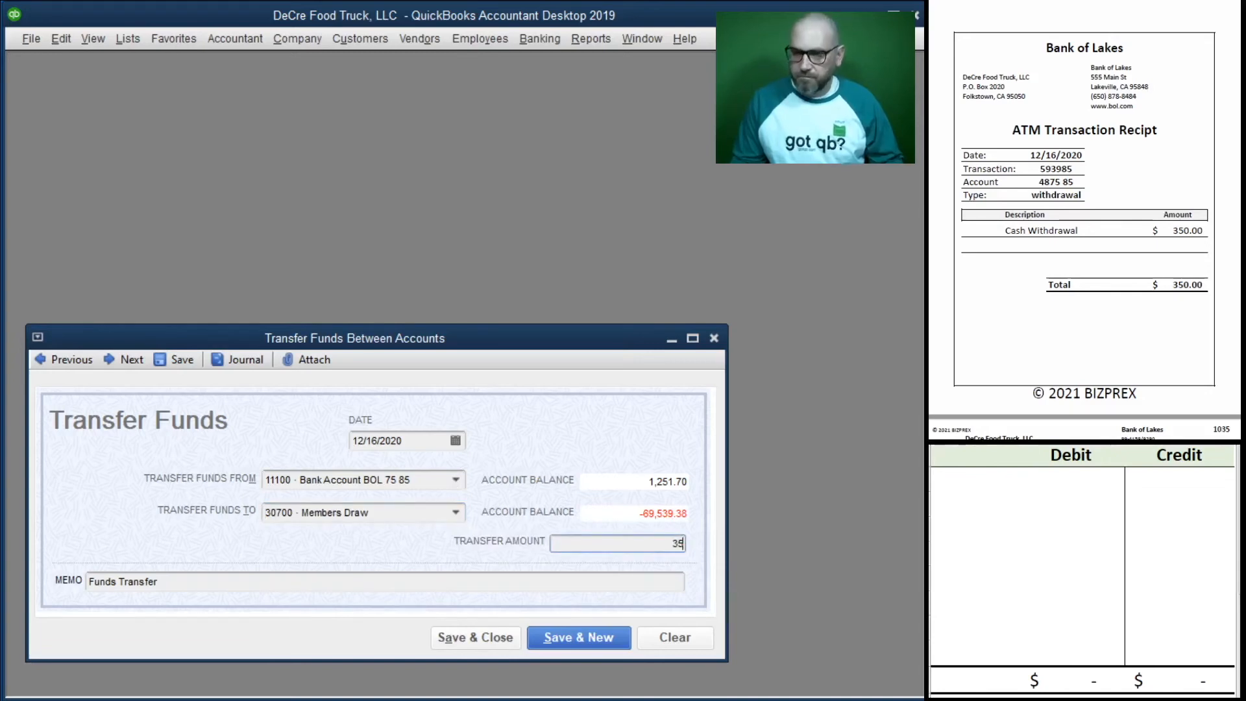
Step: Complete the transfer memo so it reads Funds Transfer Draw
{"action": "key", "text": "Tab"}
{"action": "left_click", "coordinate": [186, 581]}
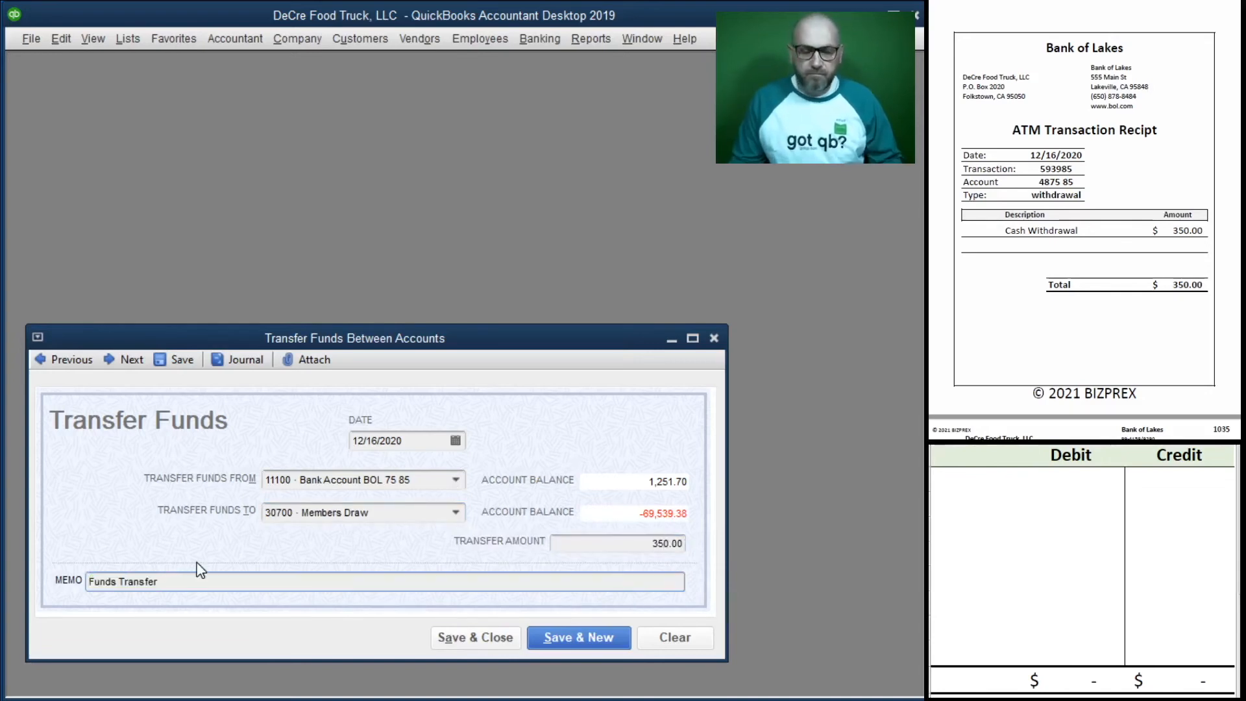
{"action": "type", "text": "Draw"}
Step: Record a credit of 350 to account 11100 on the first line of the debit/credit spreadsheet
{"action": "left_click", "coordinate": [972, 478]}
{"action": "type", "text": "1"}
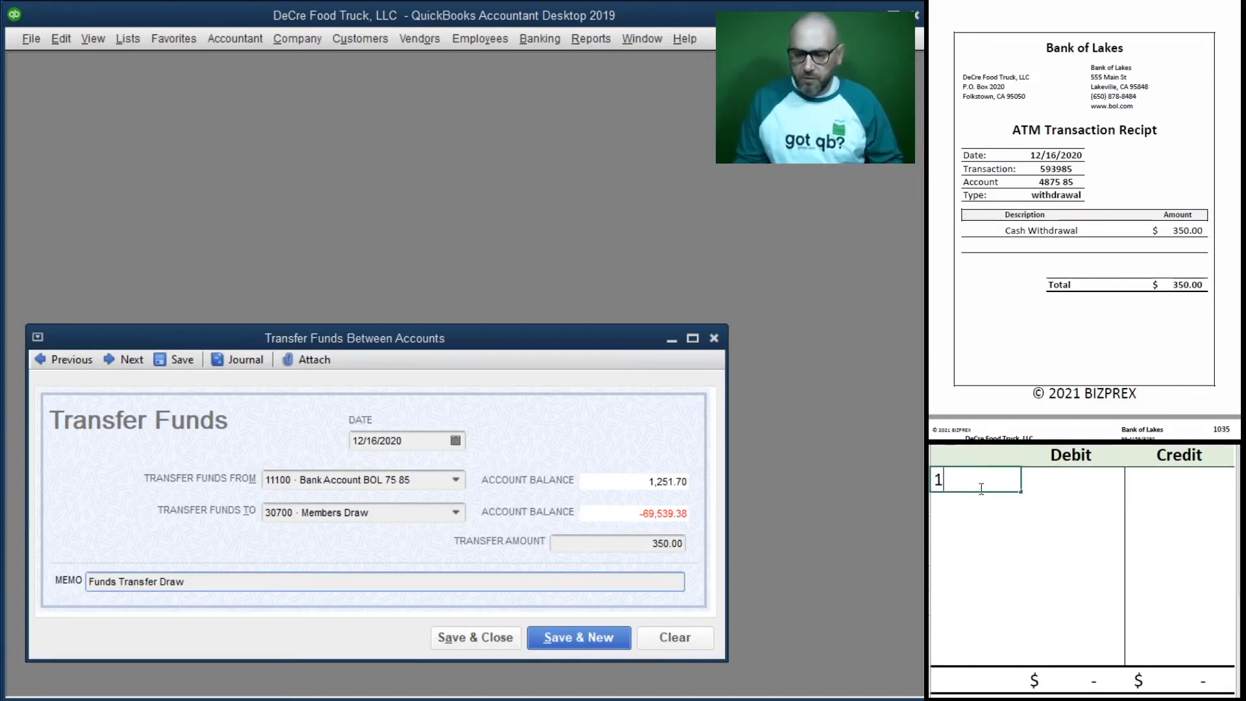
{"action": "type", "text": "1100"}
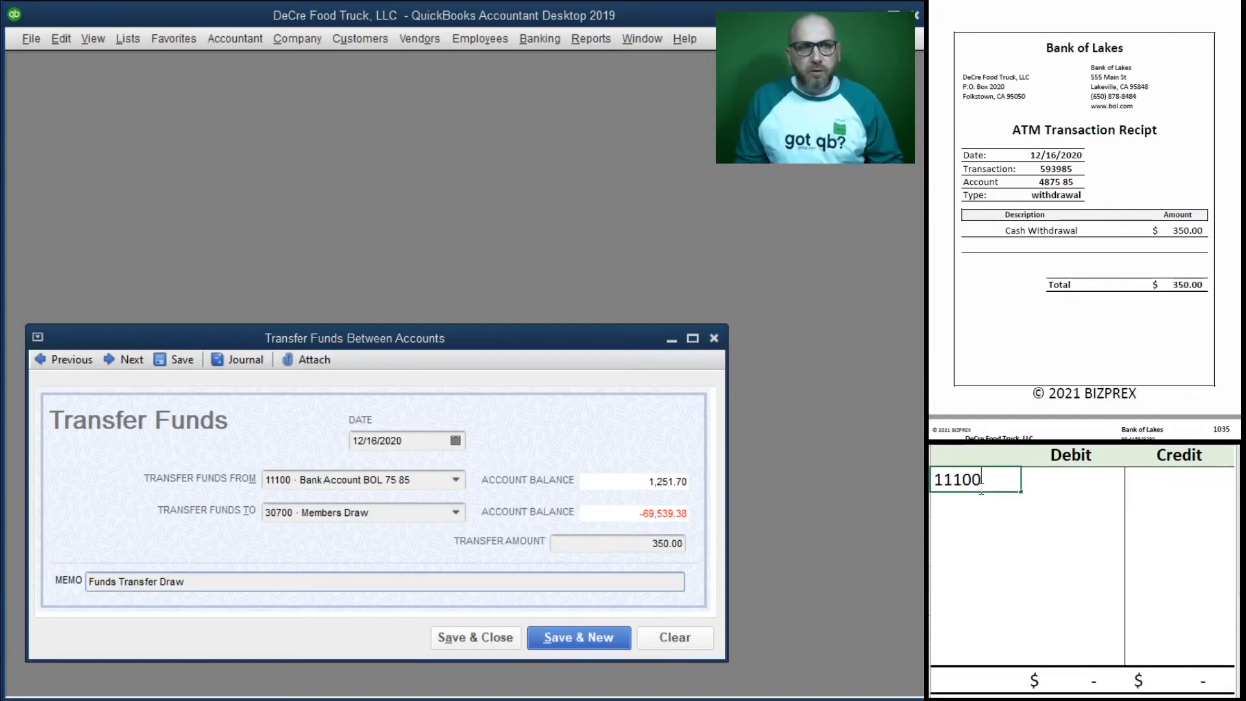
{"action": "key", "text": "Tab"}
{"action": "type", "text": "350"}
Step: Record a debit of 350 to account 30700 on the second line of the debit/credit spreadsheet
{"action": "left_click", "coordinate": [975, 495]}
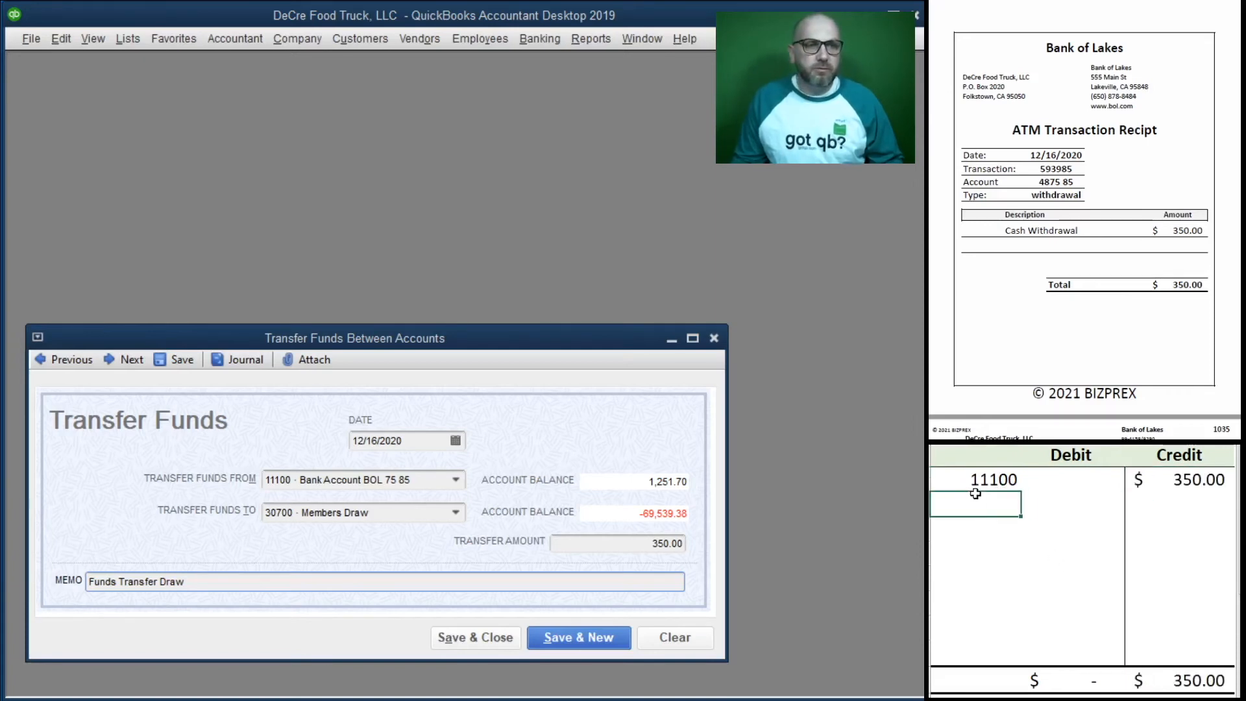
{"action": "type", "text": "30700"}
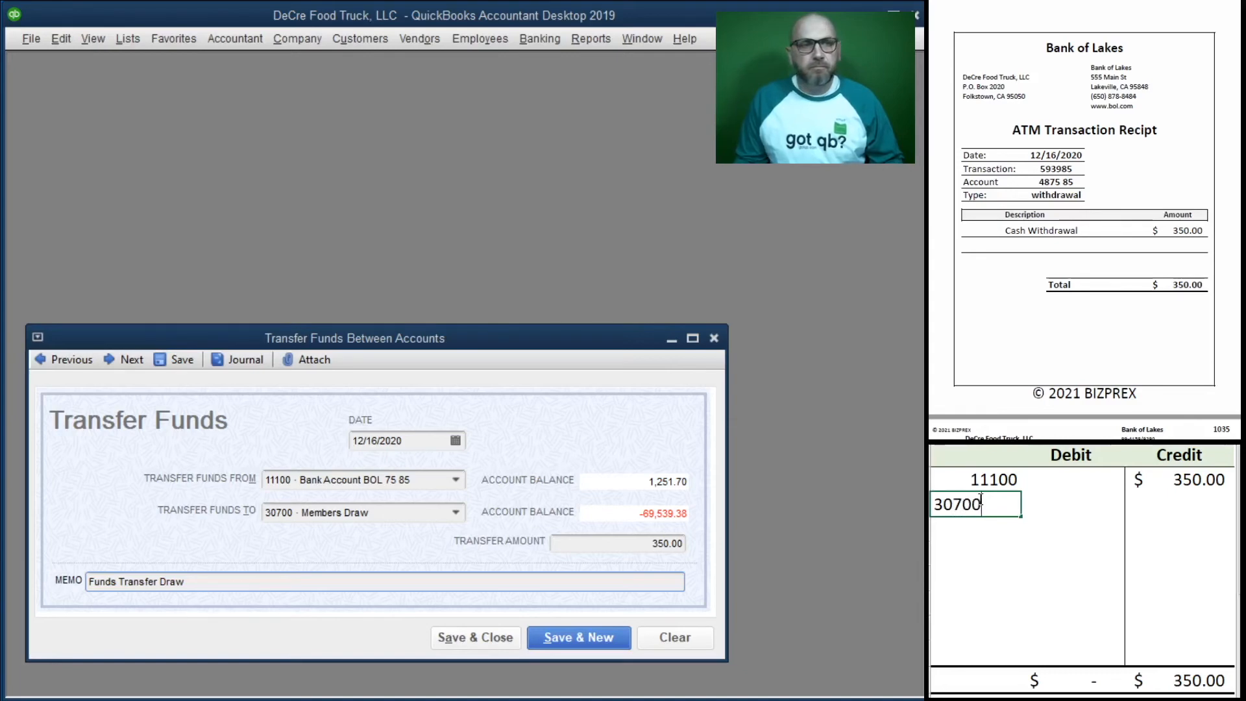
{"action": "key", "text": "Tab"}
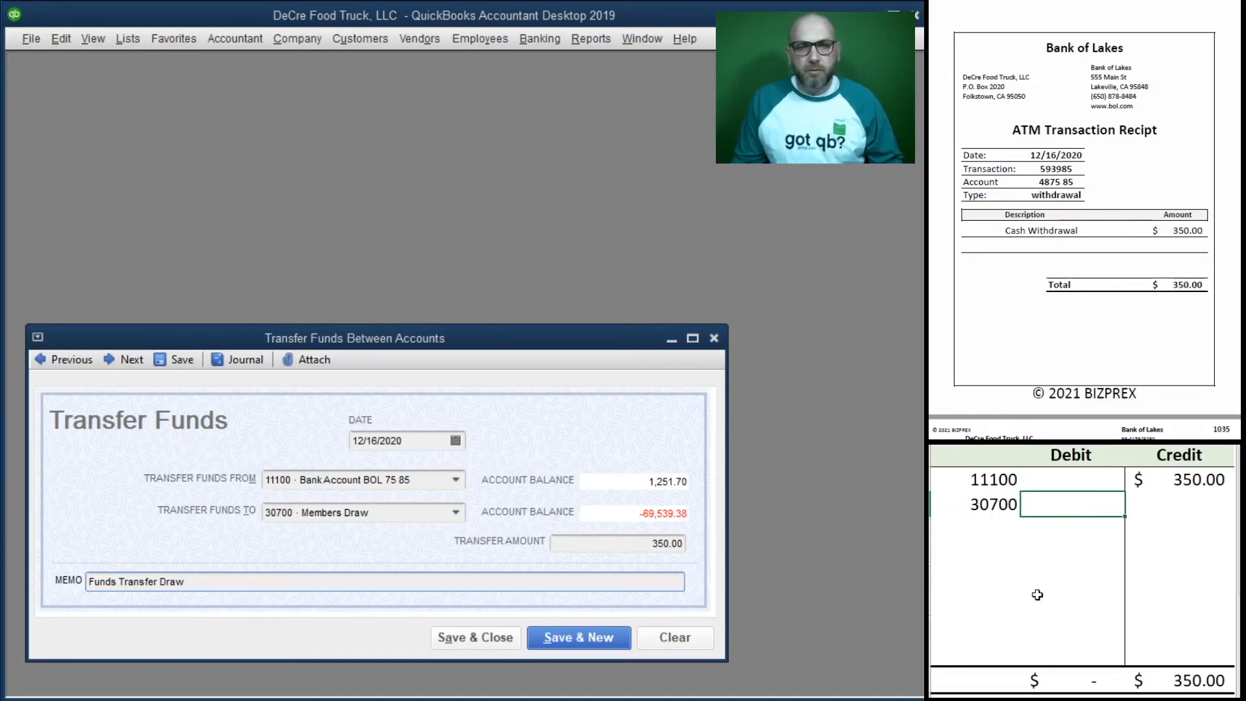
{"action": "type", "text": "350"}
{"action": "key", "text": "Return"}
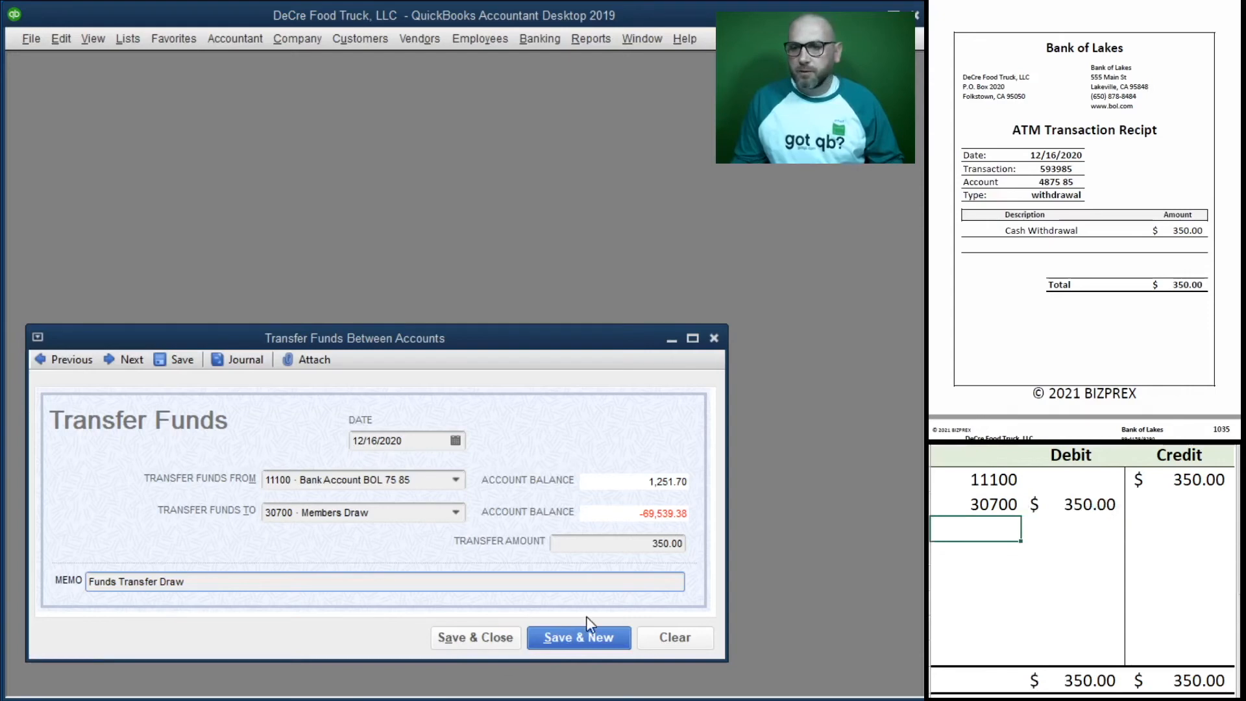
Step: Save and close the Members Draw transfer and clear its lines from the debit/credit spreadsheet
{"action": "left_click", "coordinate": [475, 637]}
{"action": "left_click_drag", "start_coordinate": [1167, 504], "coordinate": [985, 481]}
{"action": "key", "text": "Delete"}
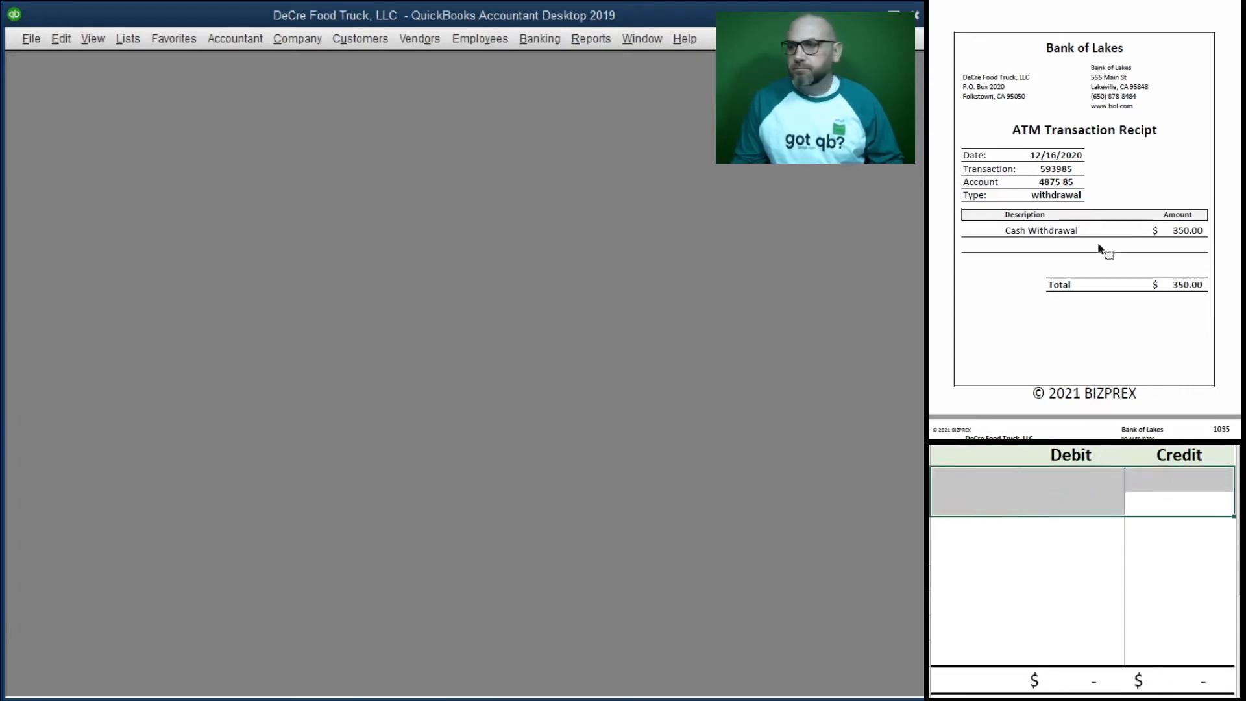
Step: Bring up the Clean Depot, Inc. check, open Pay Bills and select the matching Clean Depot bill for payment
{"action": "scroll", "coordinate": [1032, 262], "scroll_direction": "down", "scroll_amount": 10}
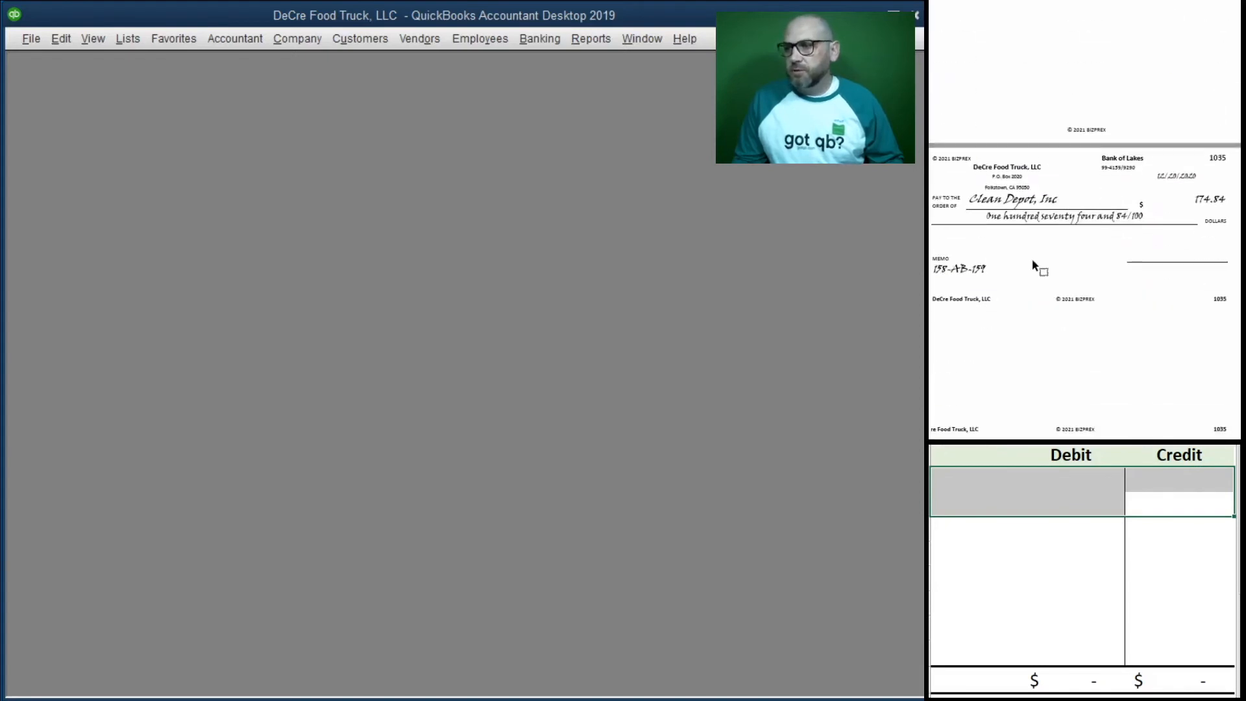
{"action": "scroll", "coordinate": [1033, 265], "scroll_direction": "down", "scroll_amount": 3}
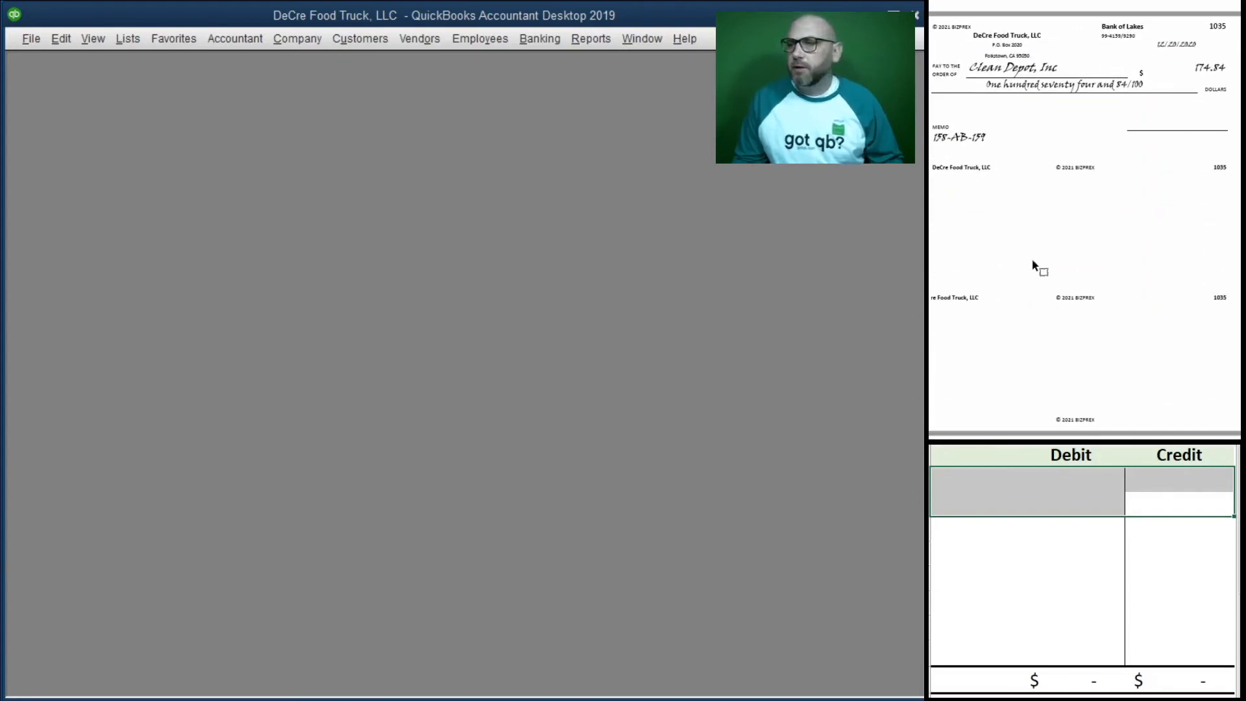
{"action": "scroll", "coordinate": [1033, 265], "scroll_direction": "down", "scroll_amount": 1}
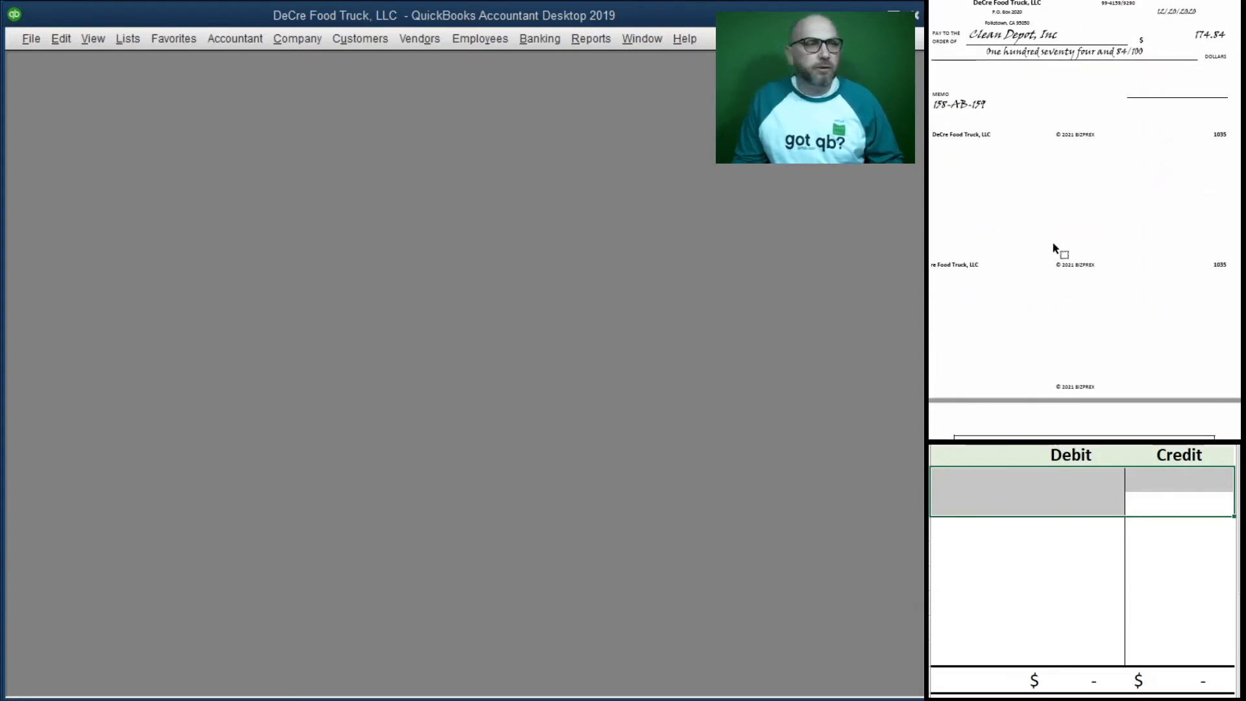
{"action": "scroll", "coordinate": [1030, 253], "scroll_direction": "up", "scroll_amount": 1}
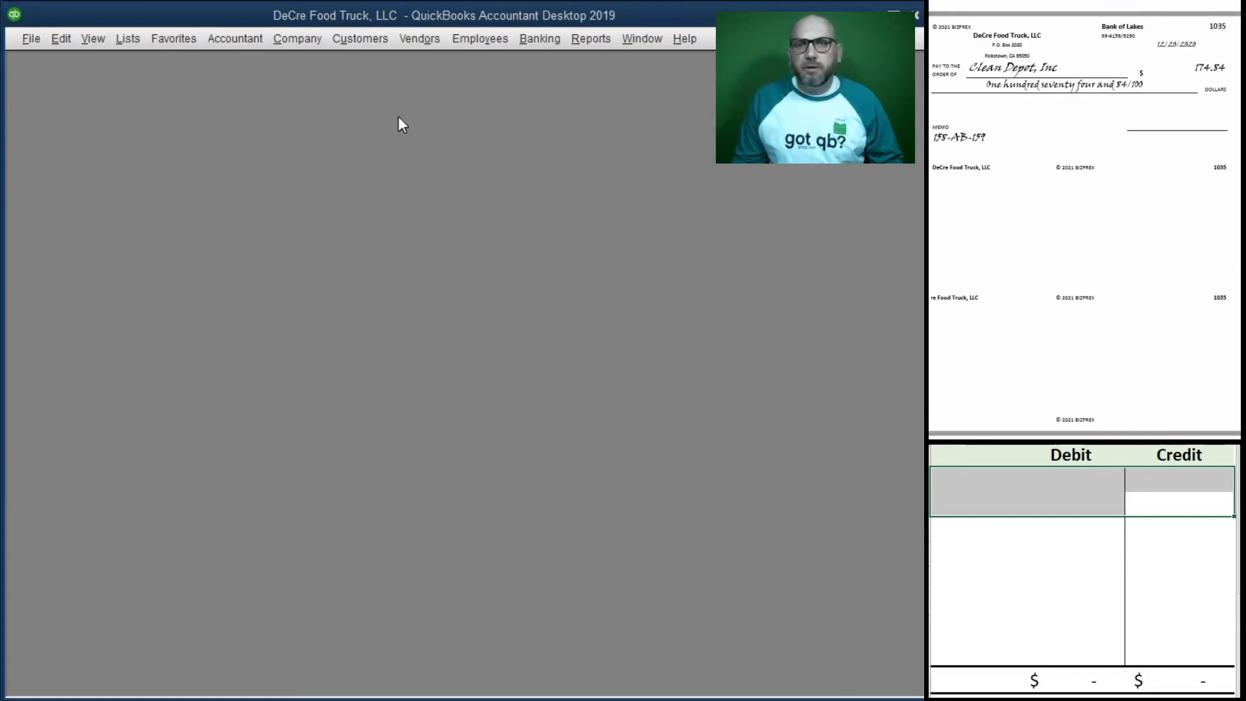
{"action": "left_click", "coordinate": [410, 36]}
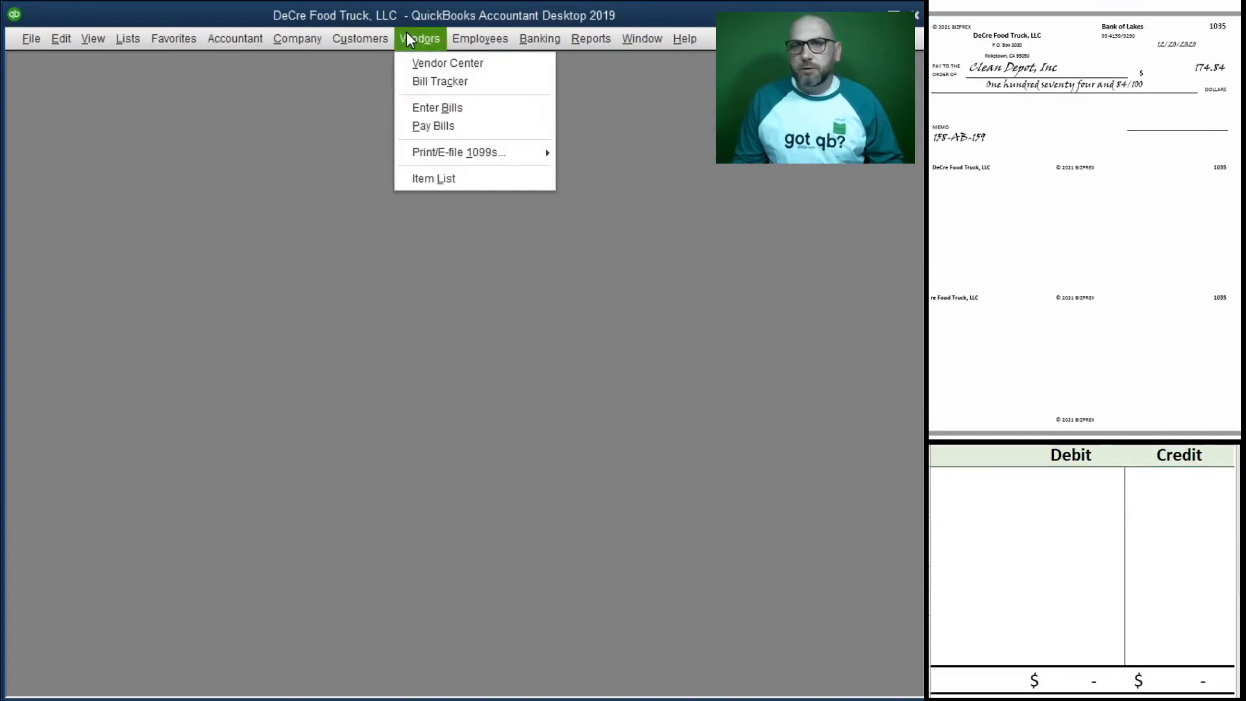
{"action": "left_click", "coordinate": [483, 128]}
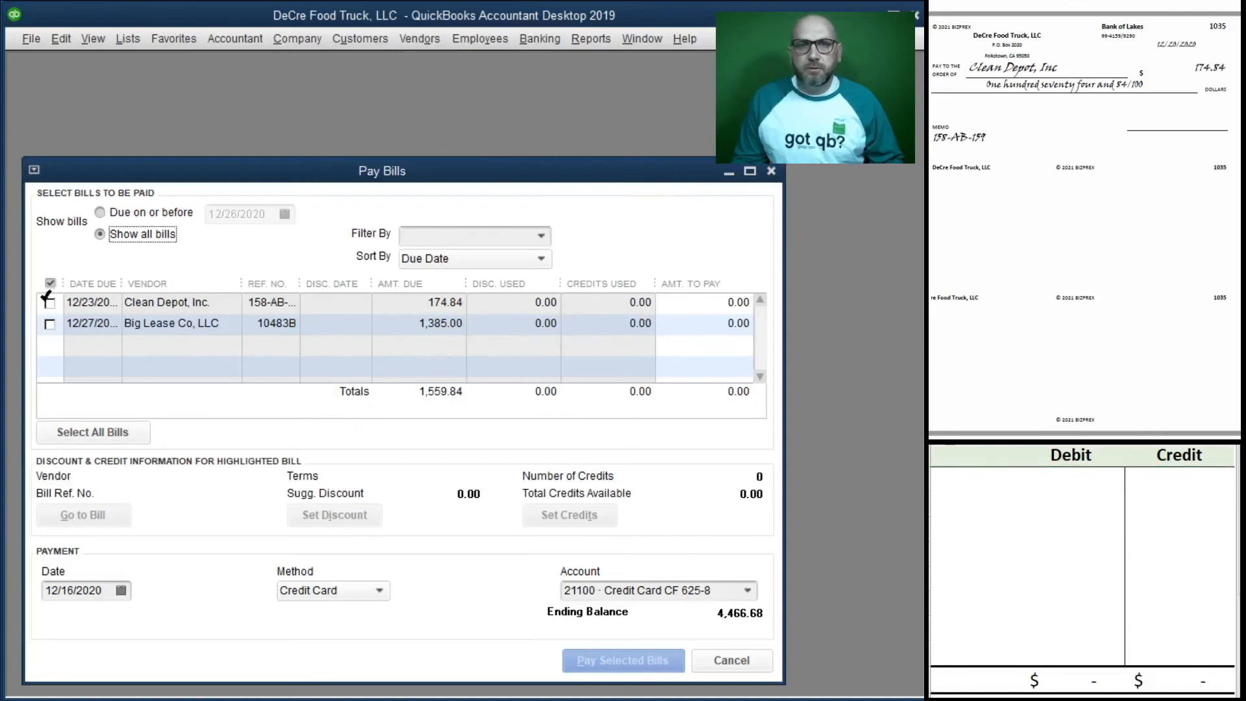
{"action": "left_click", "coordinate": [48, 302]}
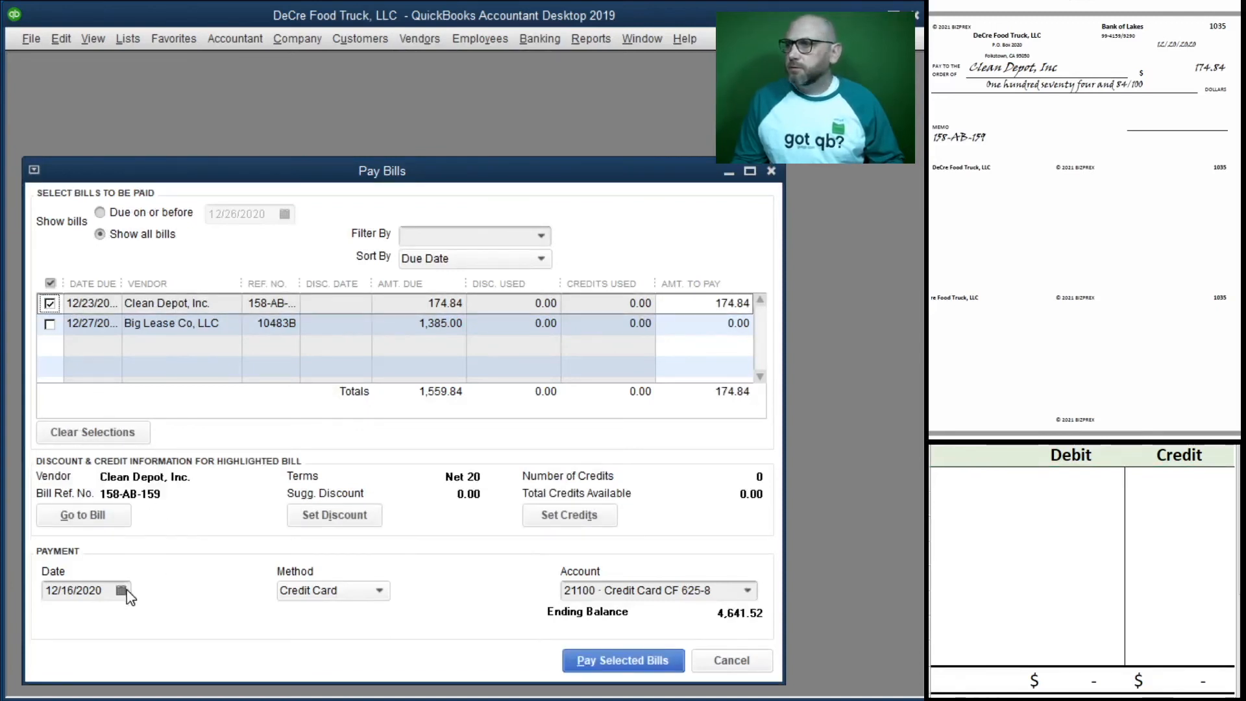
Step: Set the bill payment date to 12/20/2020 and the payment method to Check
{"action": "left_click", "coordinate": [73, 593]}
{"action": "key", "text": "BackSpace"}
{"action": "key", "text": "BackSpace"}
{"action": "type", "text": "20"}
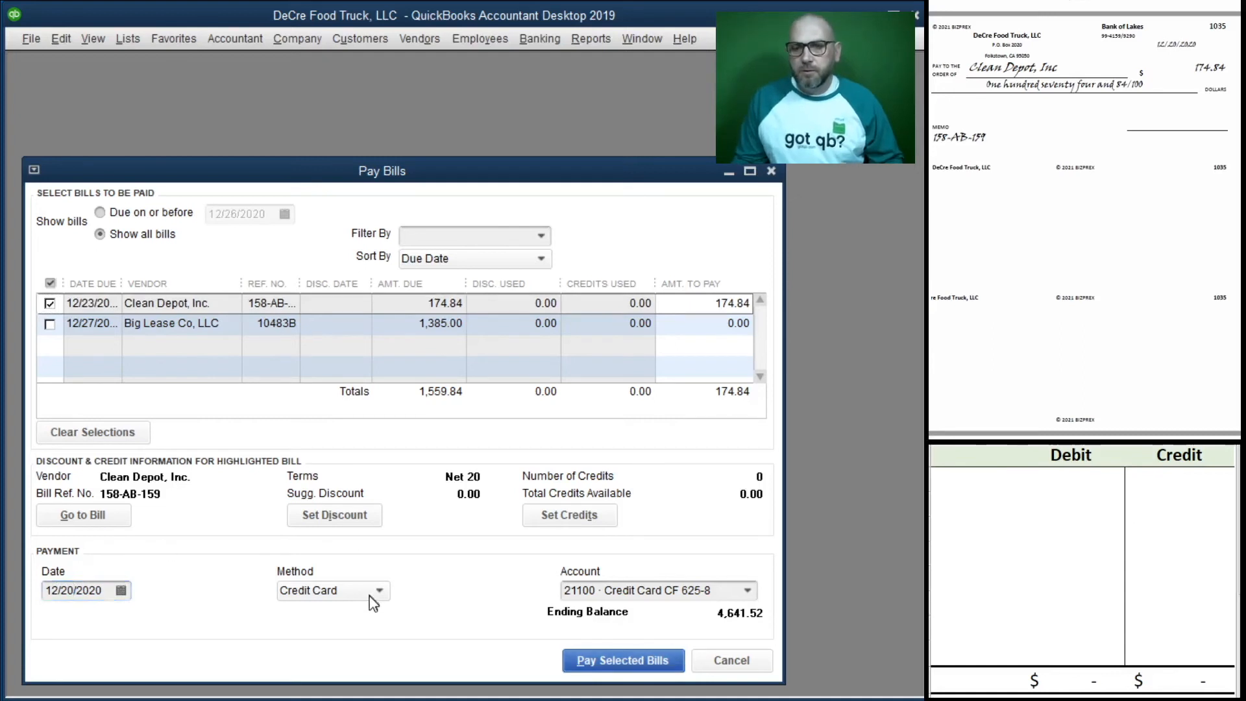
{"action": "left_click", "coordinate": [375, 591]}
{"action": "left_click", "coordinate": [350, 609]}
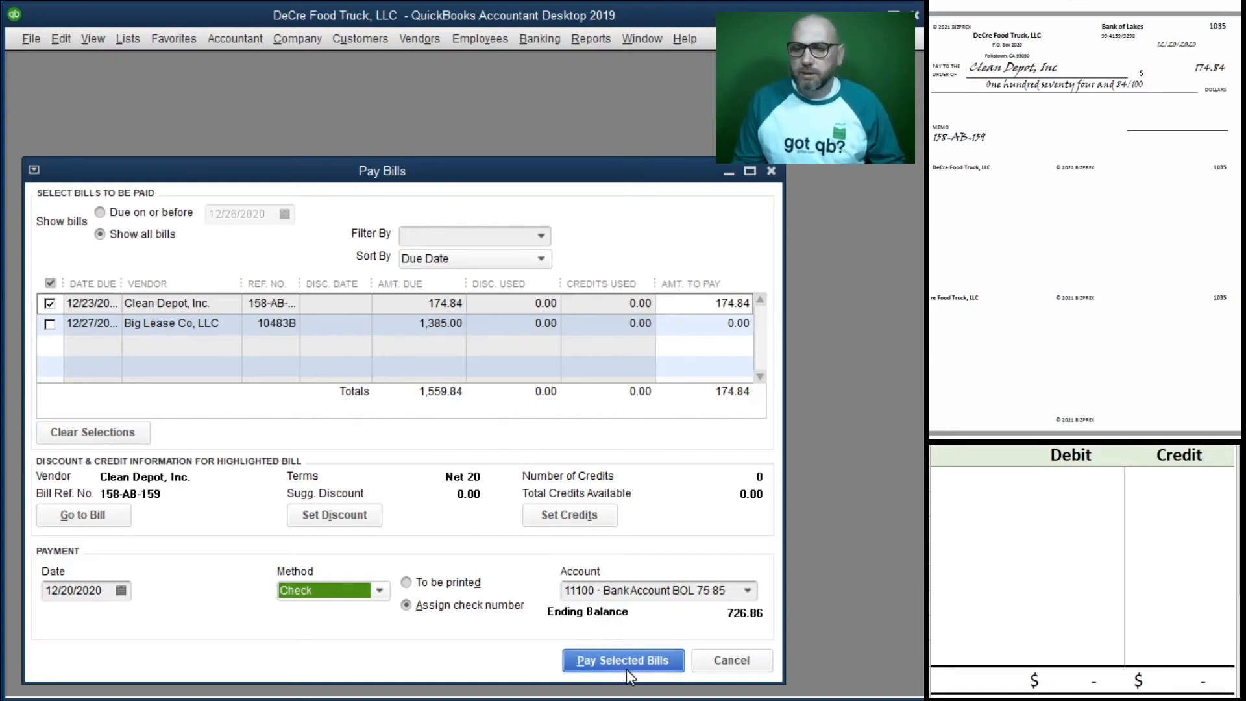
Step: Record a credit of 174.84 to account 11100 on the first line of the debit/credit spreadsheet
{"action": "left_click", "coordinate": [961, 483]}
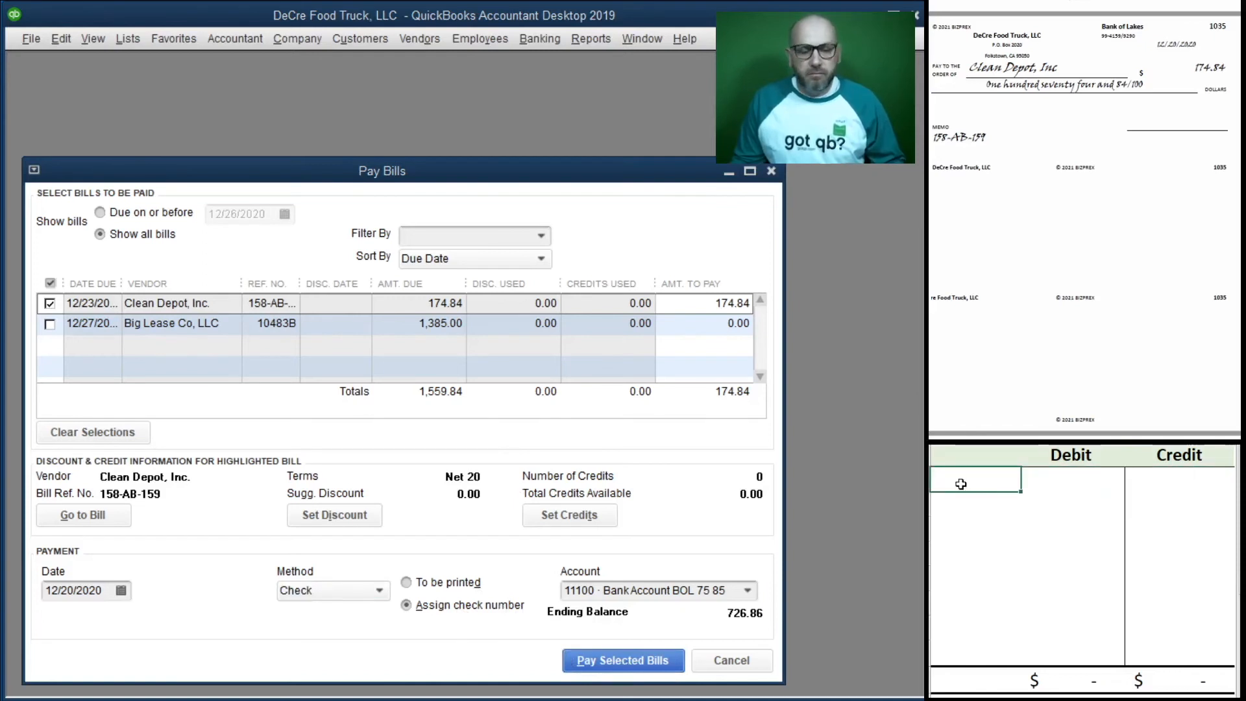
{"action": "type", "text": "1100"}
{"action": "key", "text": "BackSpace"}
{"action": "key", "text": "BackSpace"}
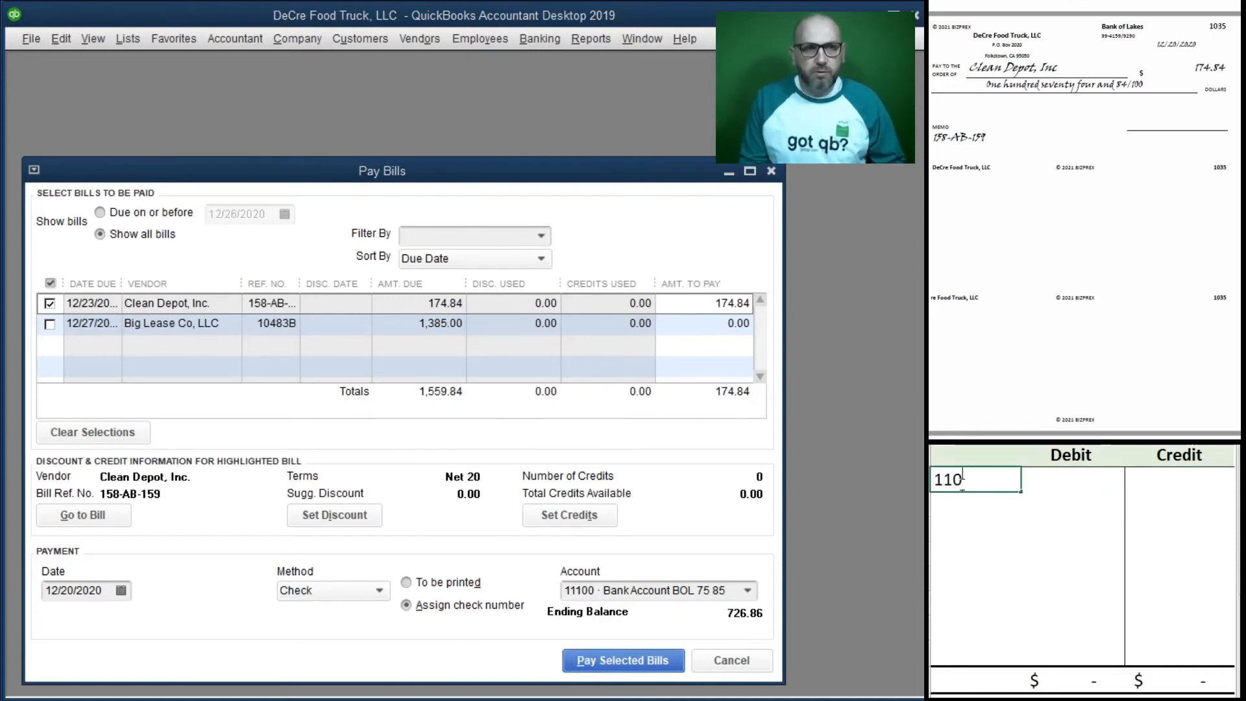
{"action": "type", "text": "100"}
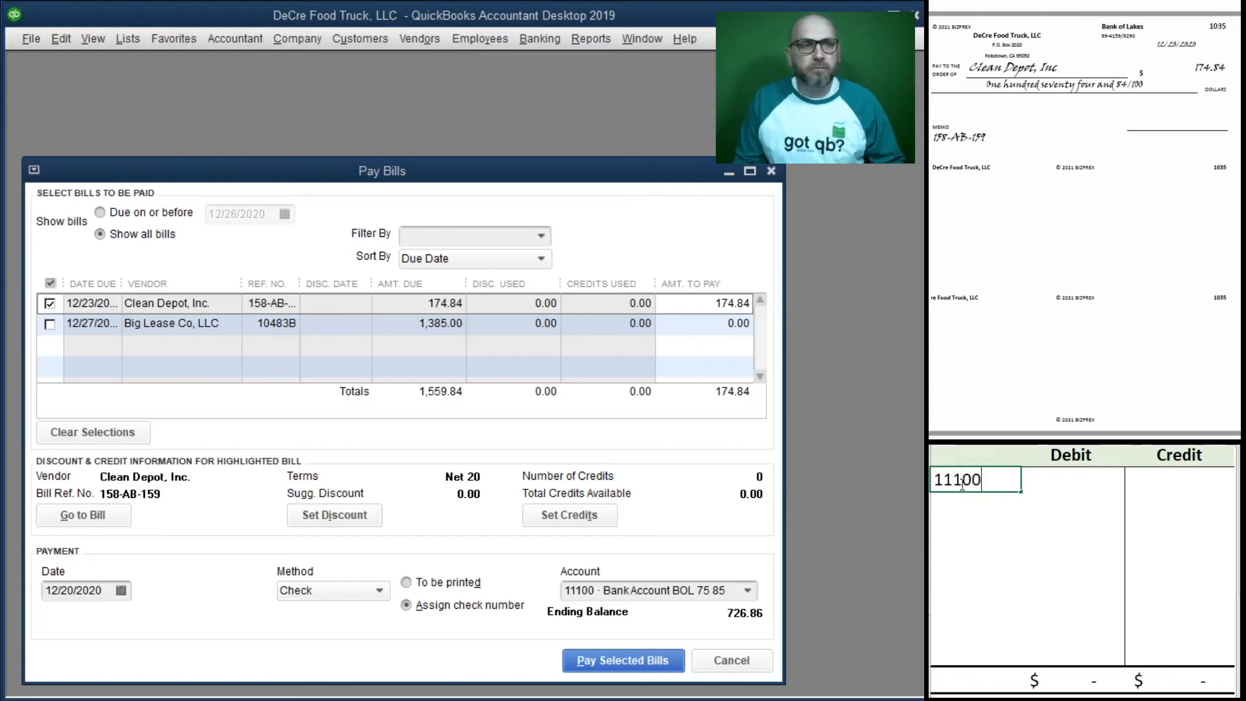
{"action": "key", "text": "Tab"}
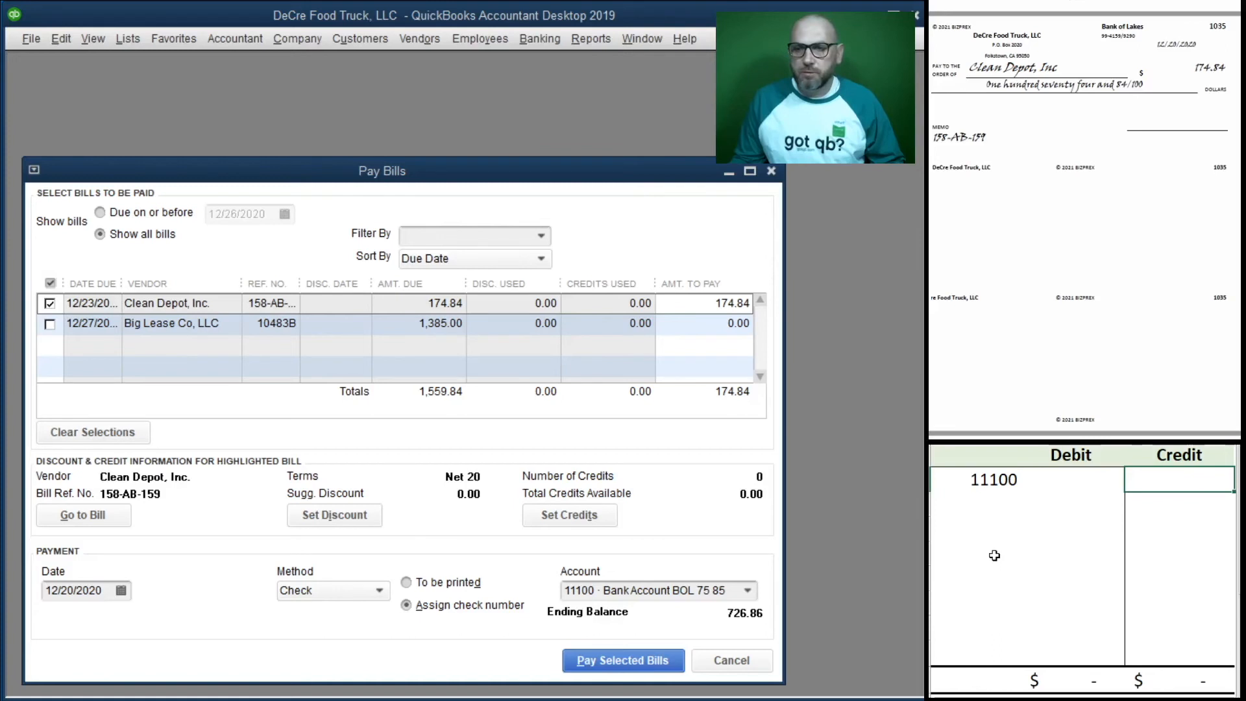
{"action": "type", "text": "174"}
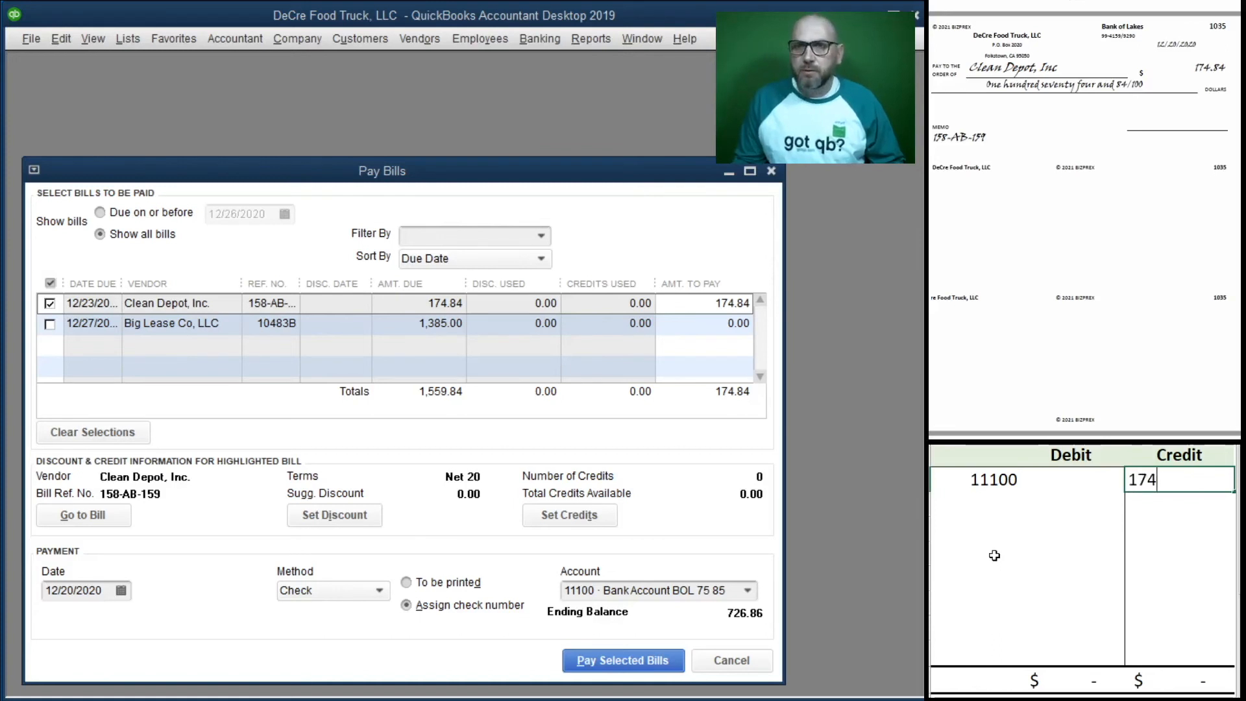
{"action": "type", "text": ".84"}
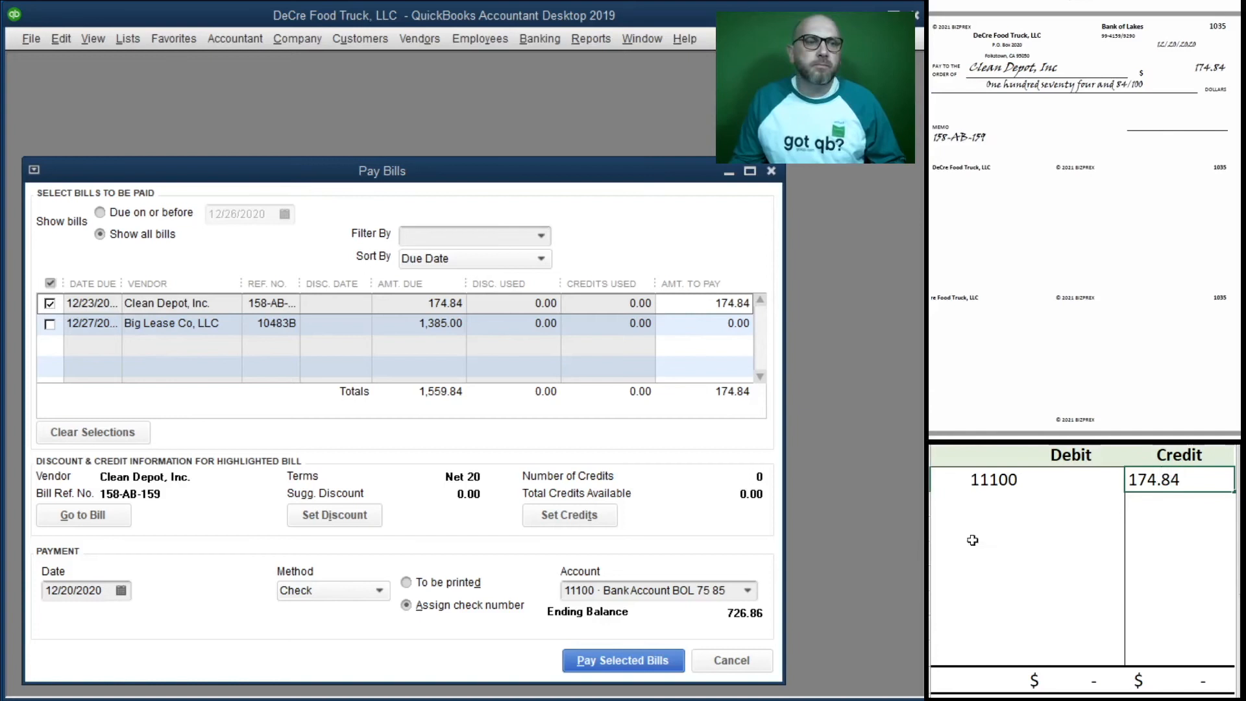
Step: Record a debit of 174.84 to account 20000 on the second line of the debit/credit spreadsheet
{"action": "left_click", "coordinate": [977, 495]}
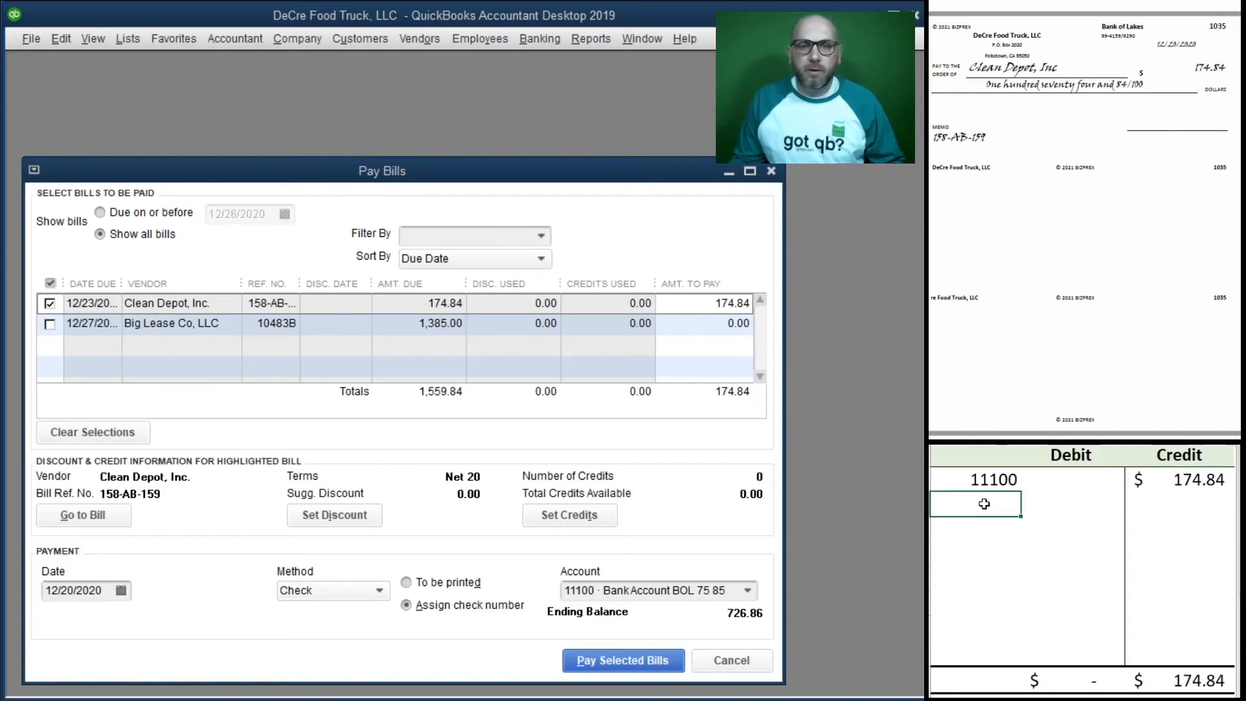
{"action": "type", "text": "20000"}
{"action": "key", "text": "Tab"}
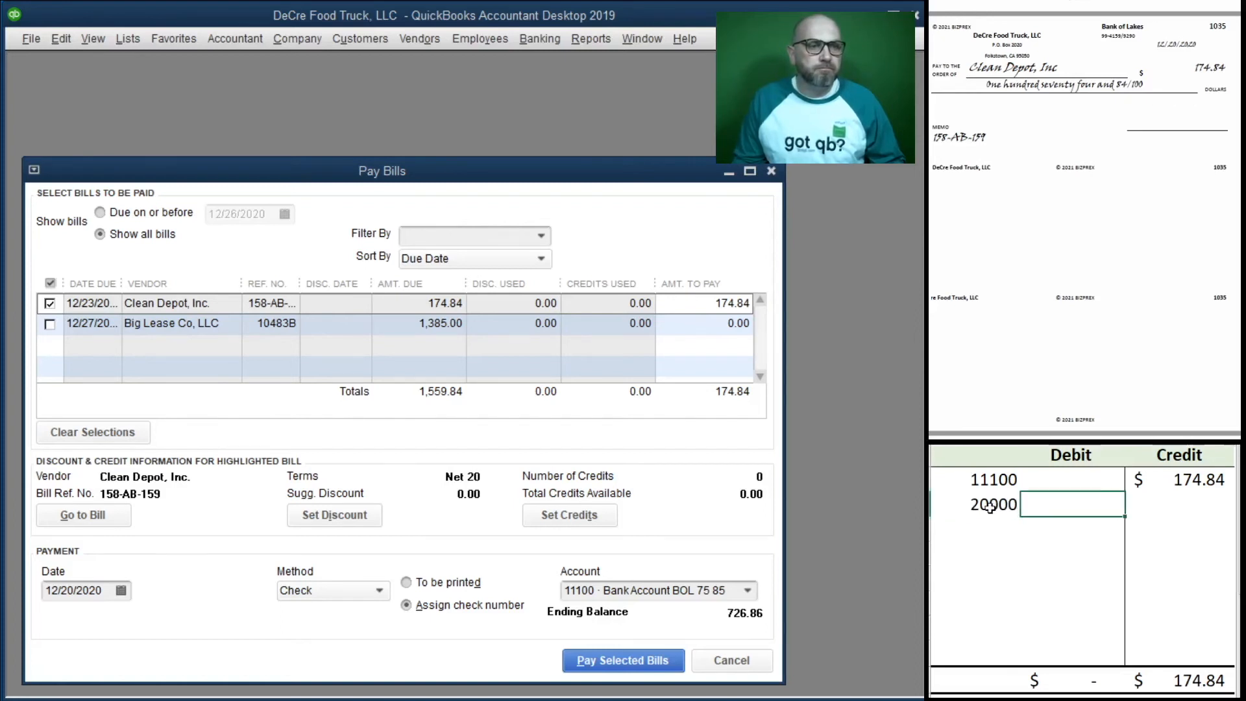
{"action": "type", "text": "174.84"}
{"action": "key", "text": "Return"}
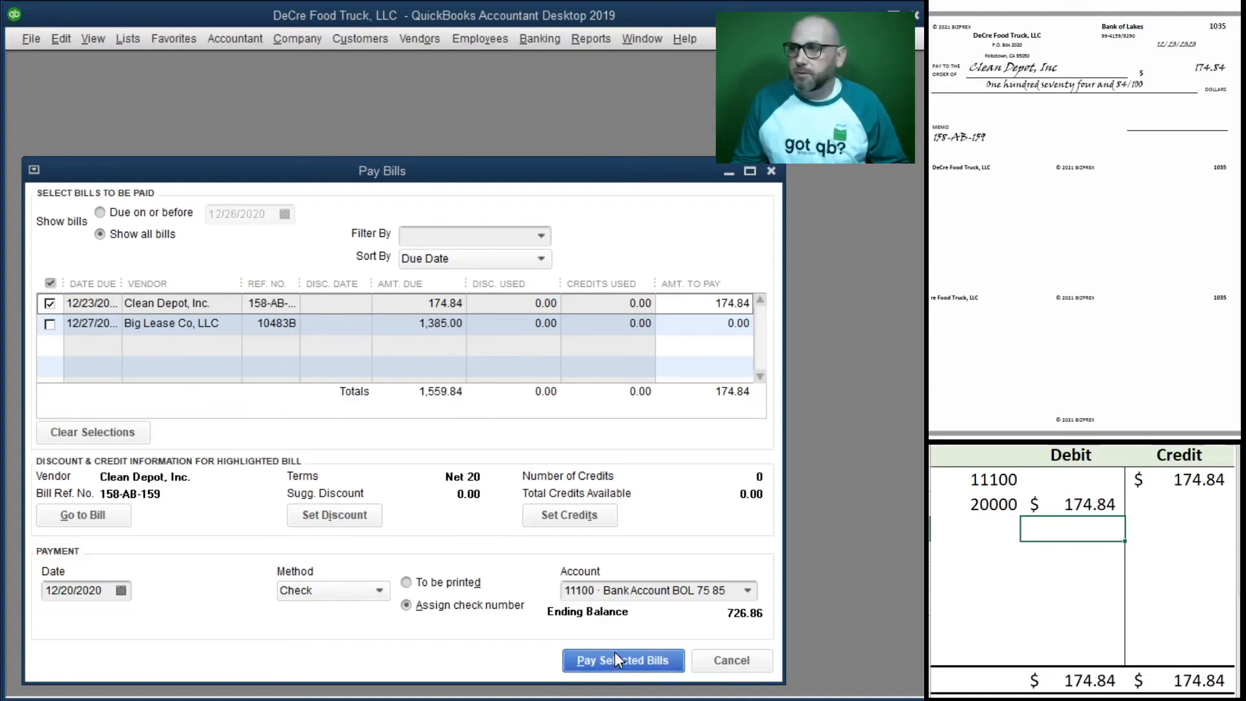
Step: Pay the selected Clean Depot bill with check number 1035 and close the payment summary
{"action": "left_click", "coordinate": [624, 667]}
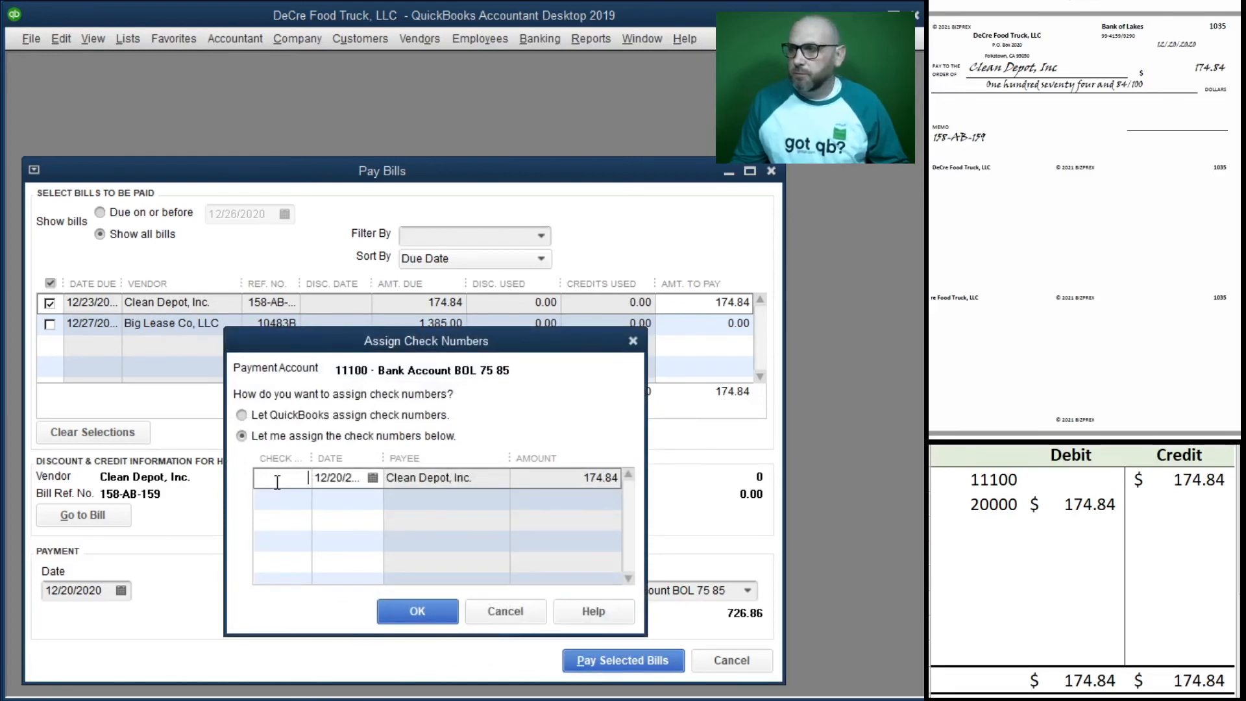
{"action": "type", "text": "1035"}
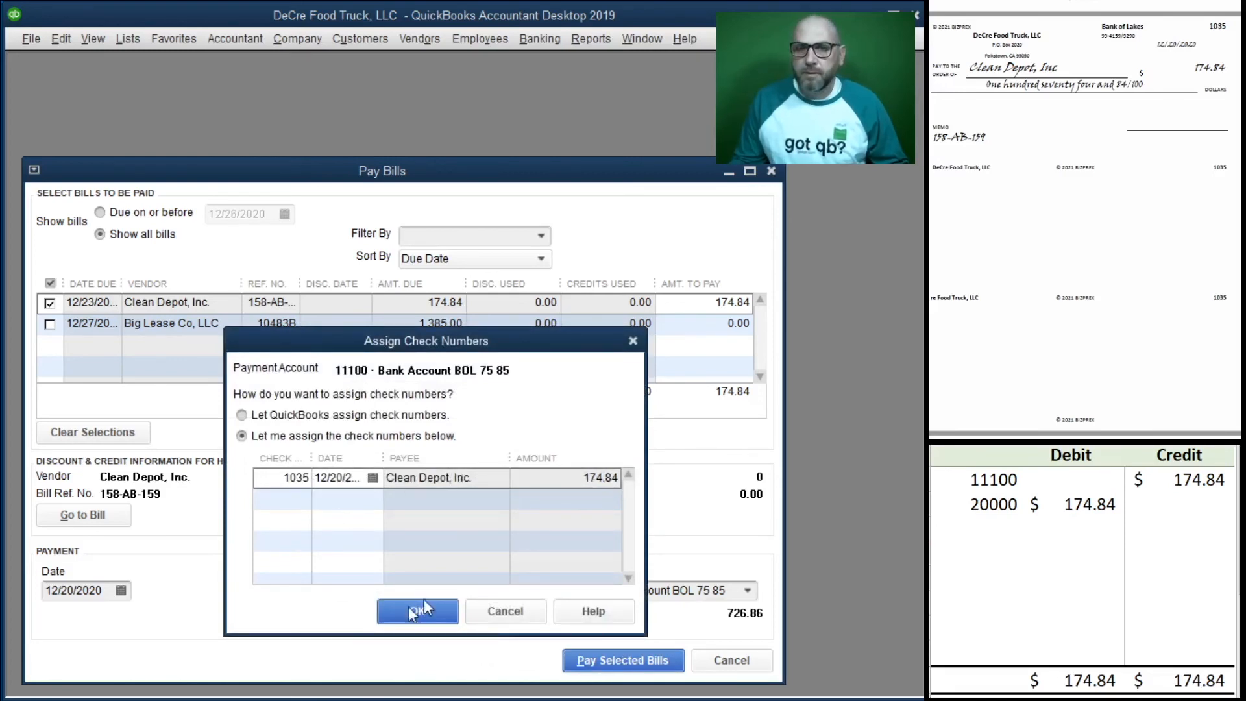
{"action": "left_click", "coordinate": [449, 611]}
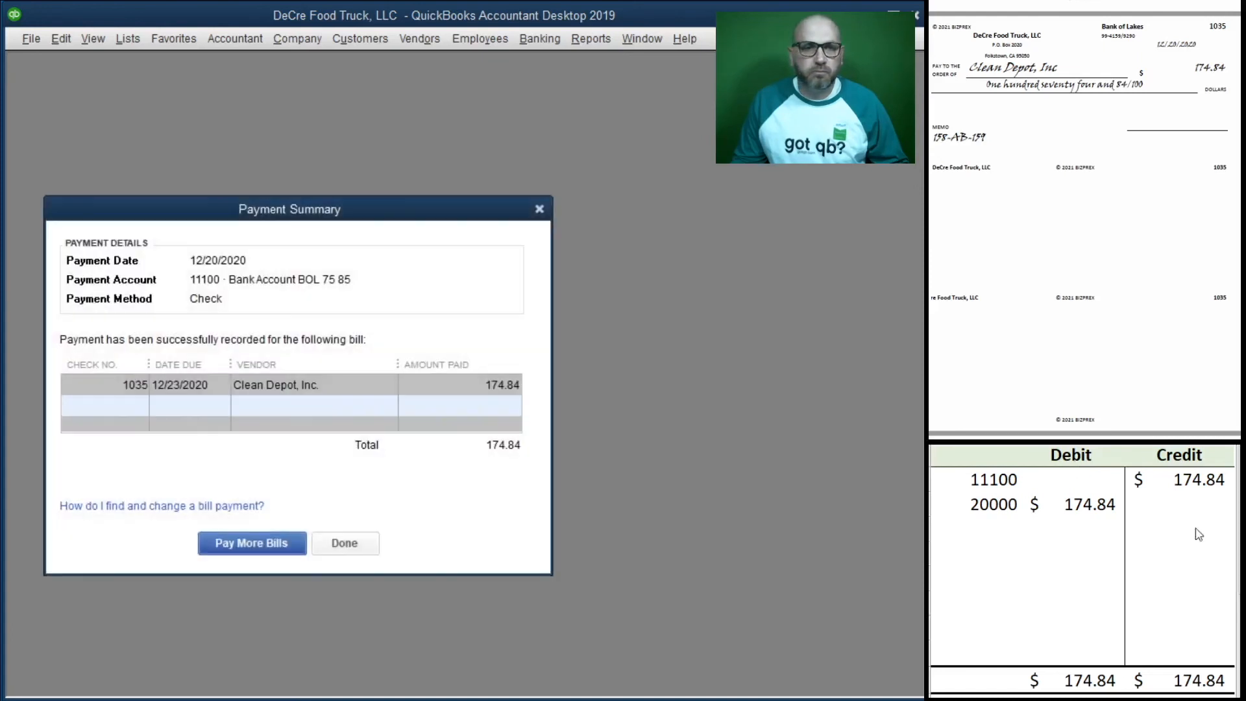
{"action": "left_click", "coordinate": [345, 543]}
Step: Clear the Clean Depot payment lines from the debit/credit spreadsheet
{"action": "left_click", "coordinate": [1074, 526]}
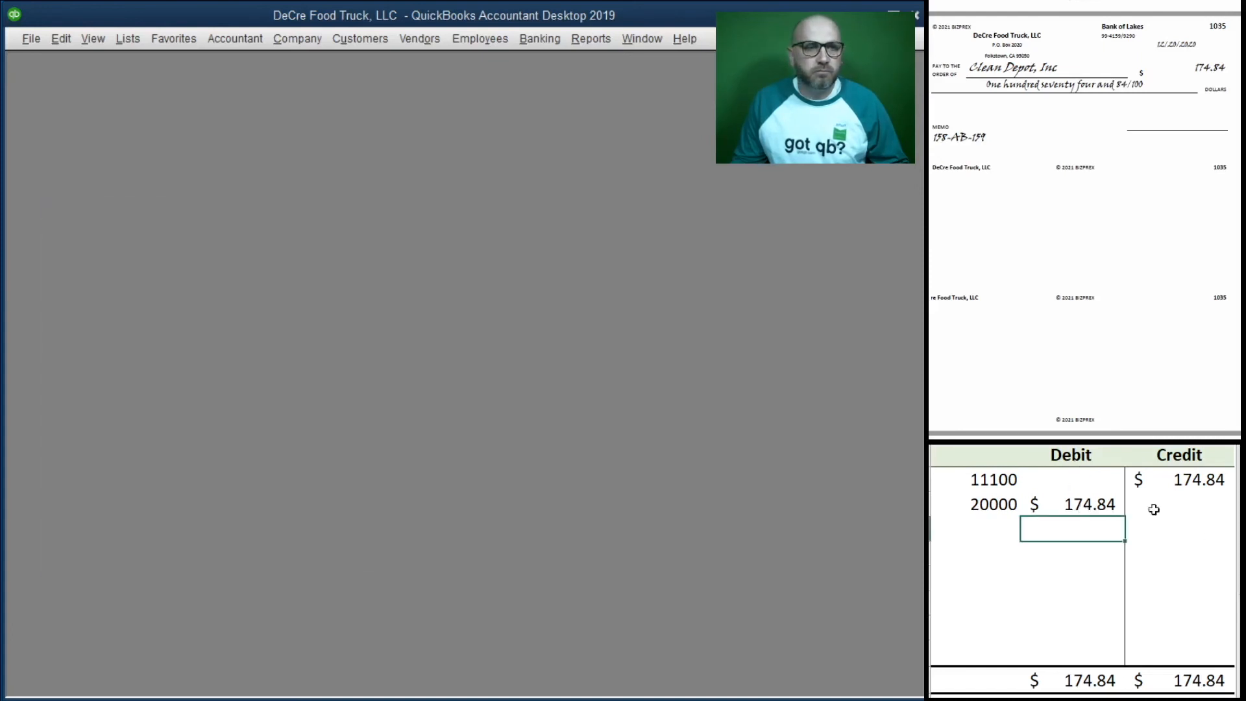
{"action": "left_click_drag", "start_coordinate": [1180, 504], "coordinate": [977, 485]}
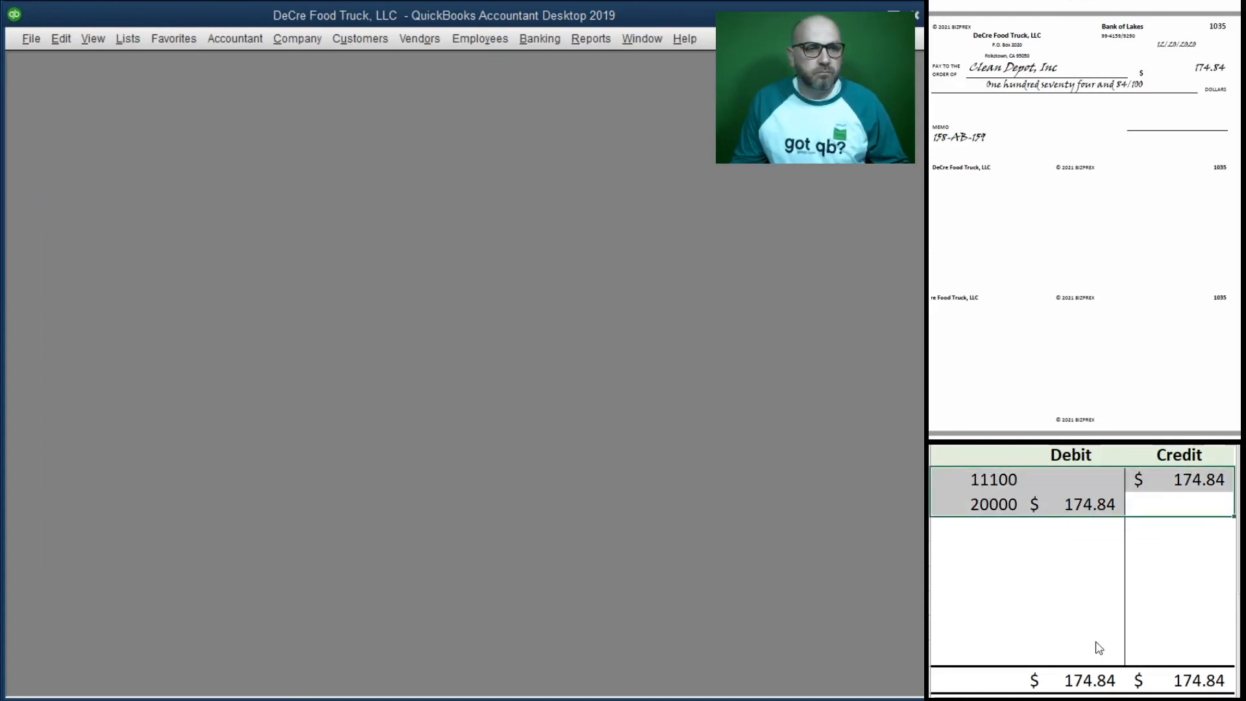
{"action": "key", "text": "Delete"}
Step: Start a bank deposit for the 12/20/2020 cash receipt, received from Customers and assigned to account 41100 Sales
{"action": "scroll", "coordinate": [977, 268], "scroll_direction": "down", "scroll_amount": 6}
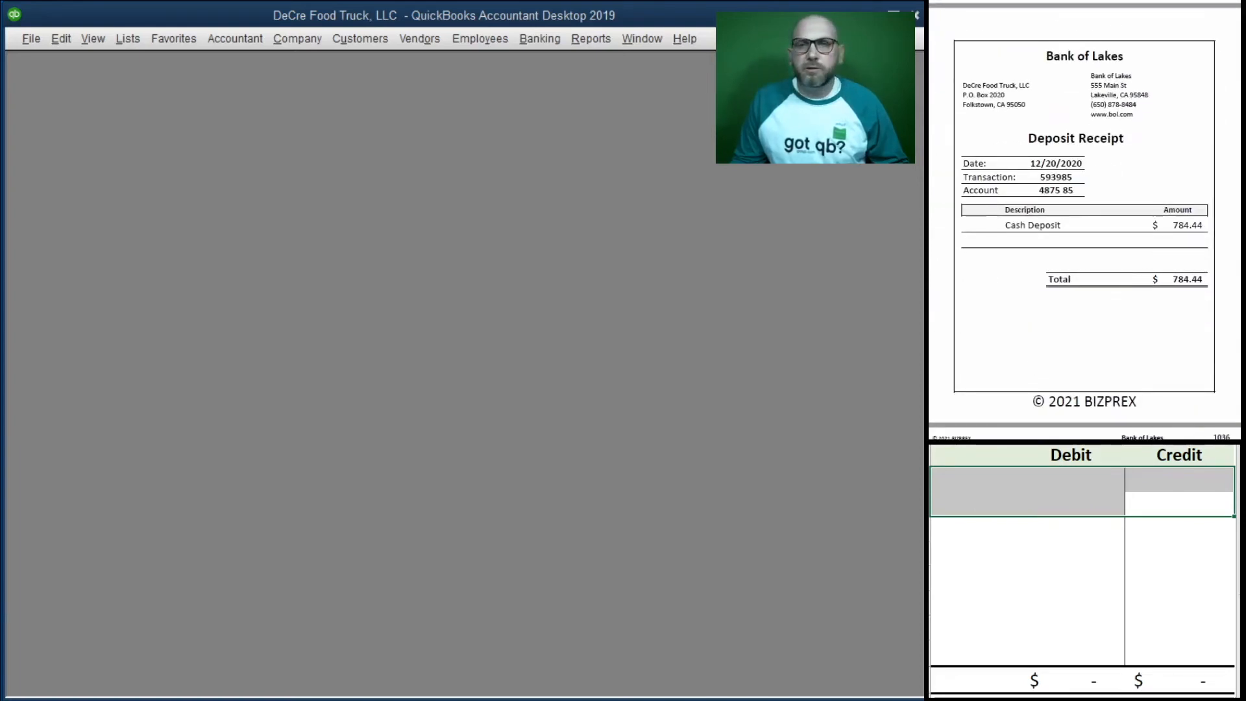
{"action": "left_click", "coordinate": [548, 38]}
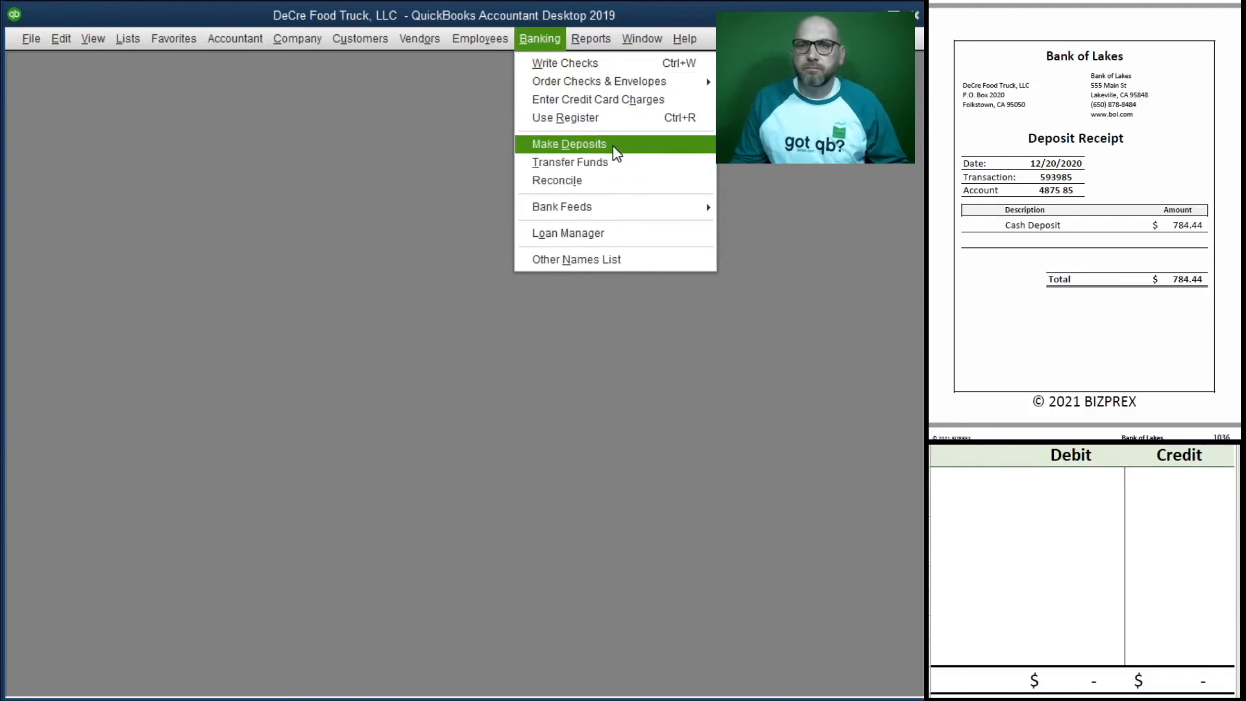
{"action": "left_click", "coordinate": [569, 144]}
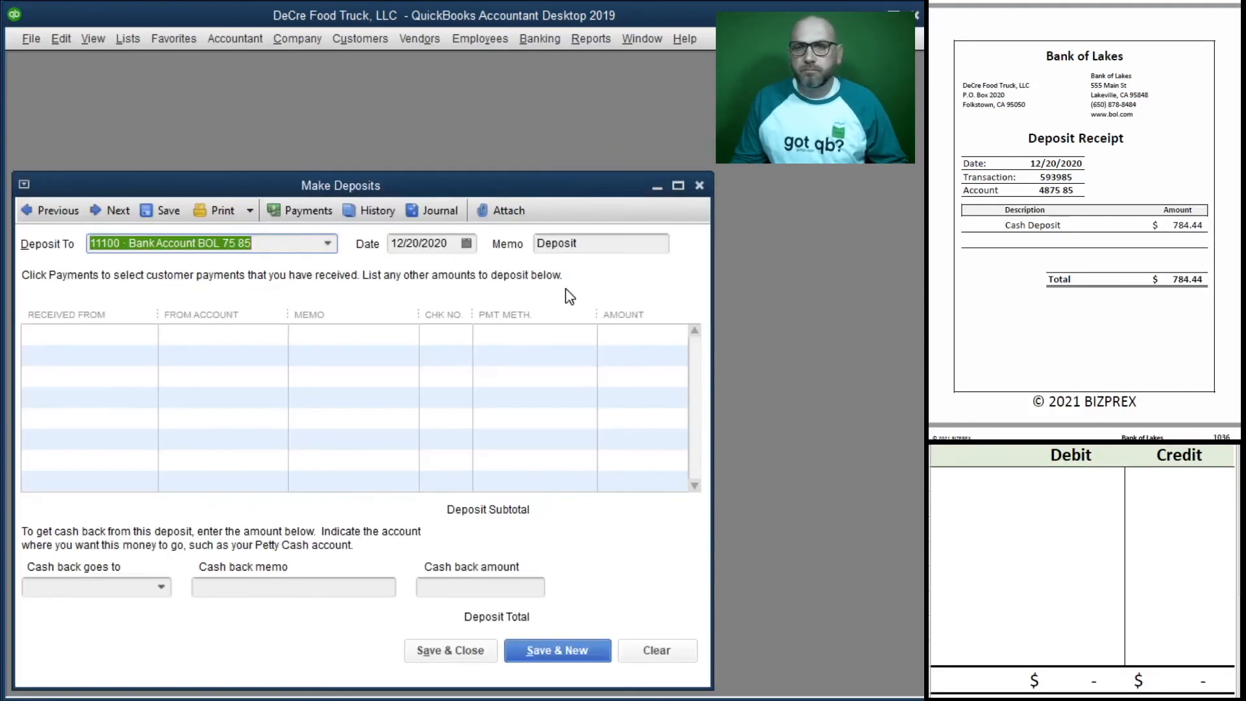
{"action": "key", "text": "Tab"}
{"action": "key", "text": "Tab"}
{"action": "key", "text": "Tab"}
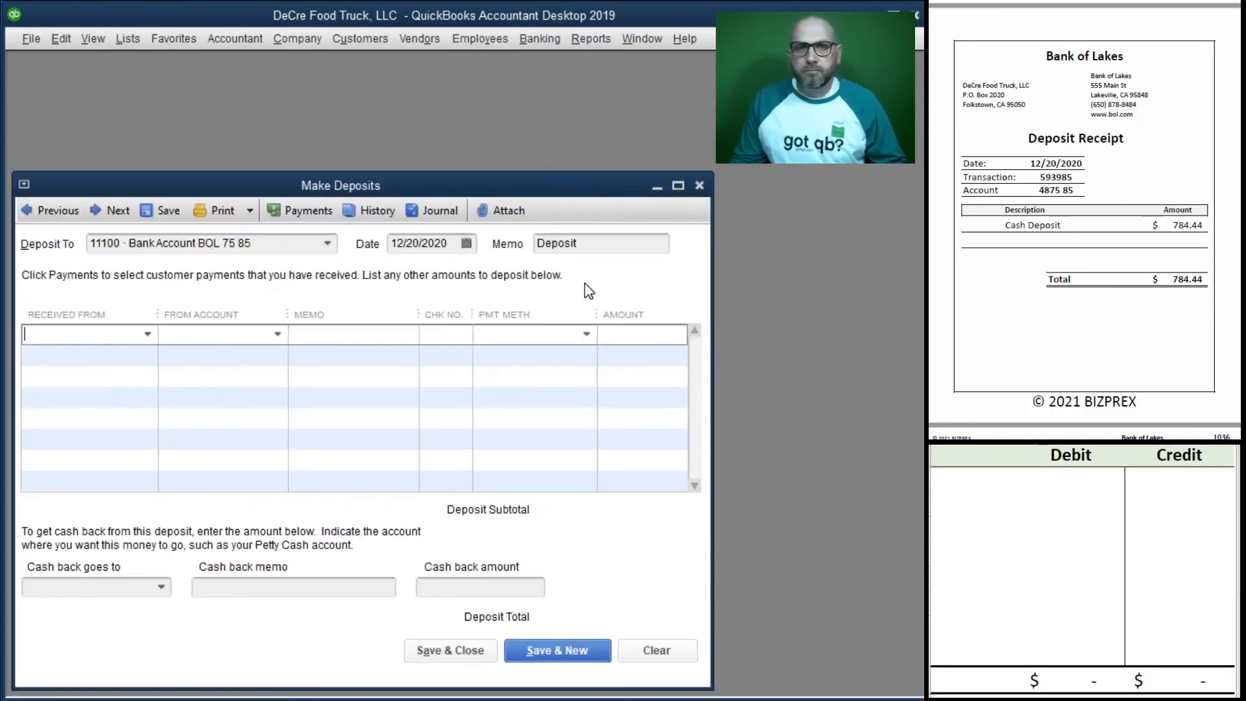
{"action": "type", "text": "Customers"}
{"action": "key", "text": "Tab"}
{"action": "type", "text": "Sa"}
{"action": "key", "text": "Tab"}
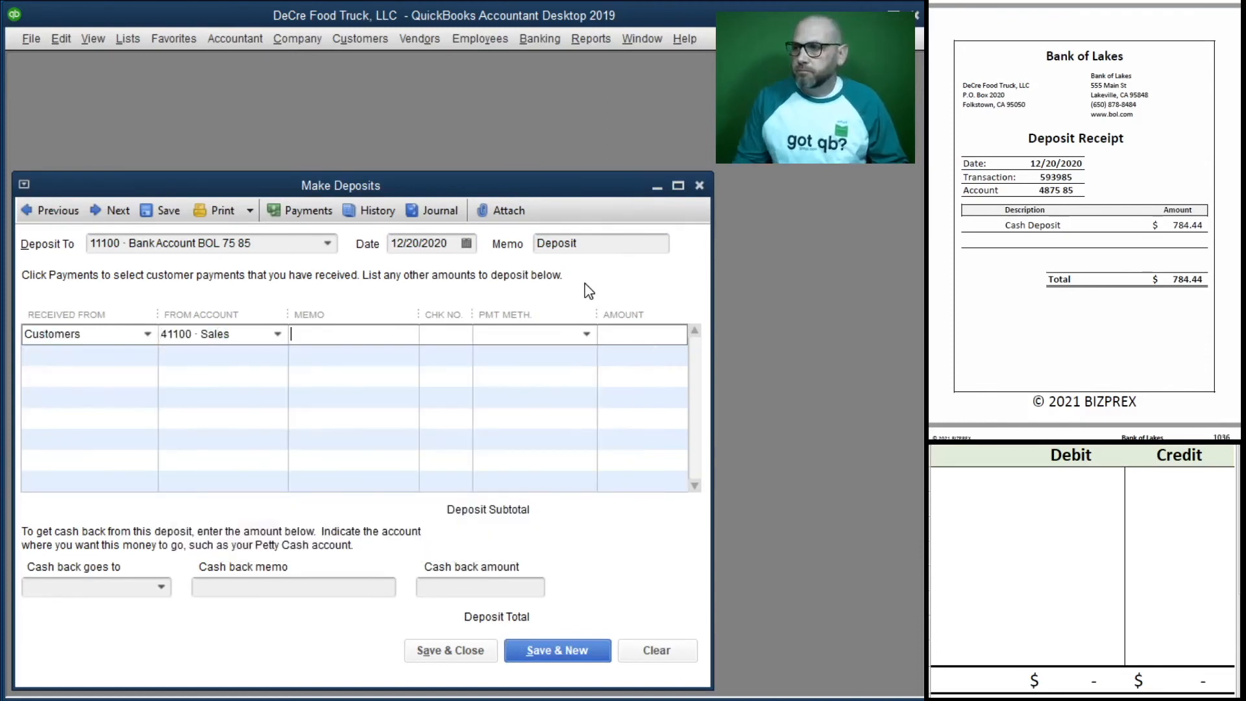
Step: Complete the deposit line with the receipt's transaction number as memo, Cash as payment method and 784.44 as amount
{"action": "type", "text": "593985"}
{"action": "left_click", "coordinate": [551, 327]}
{"action": "type", "text": "cas"}
{"action": "key", "text": "Tab"}
{"action": "type", "text": "784.44"}
{"action": "key", "text": "Tab"}
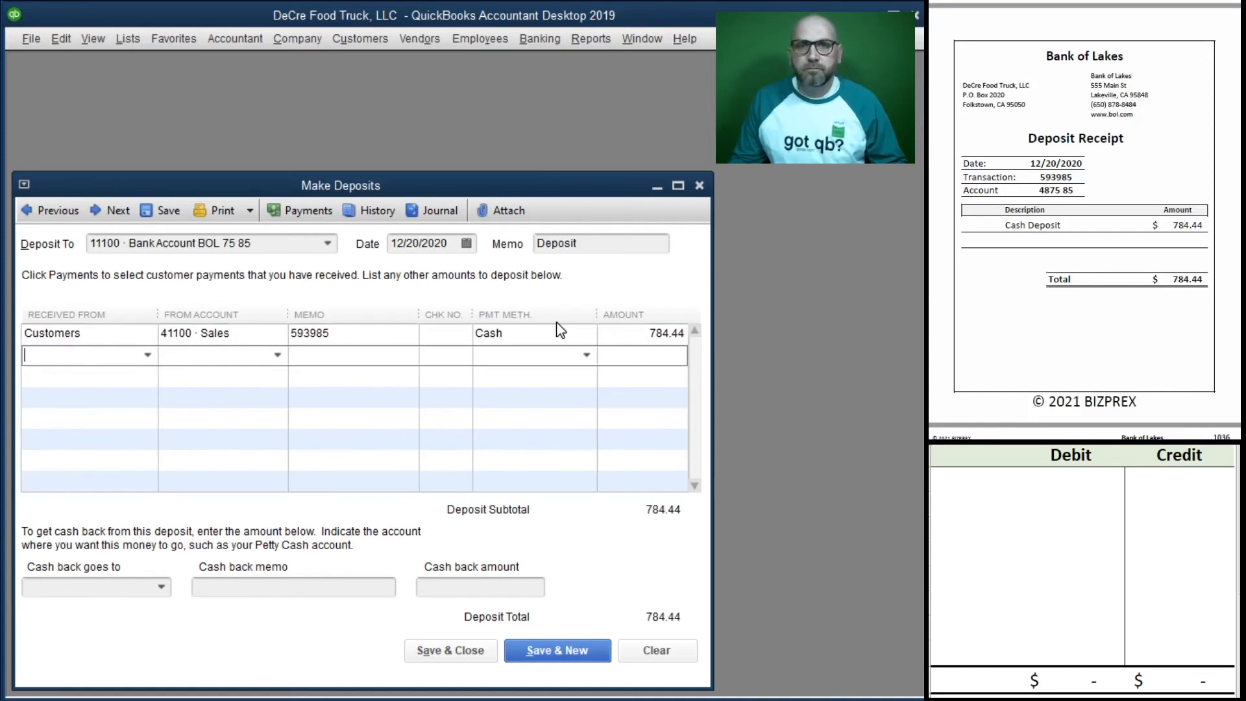
Step: Record a debit of 784.44 to account 11100 on the first line of the debit/credit spreadsheet
{"action": "left_click", "coordinate": [967, 477]}
{"action": "type", "text": "11100"}
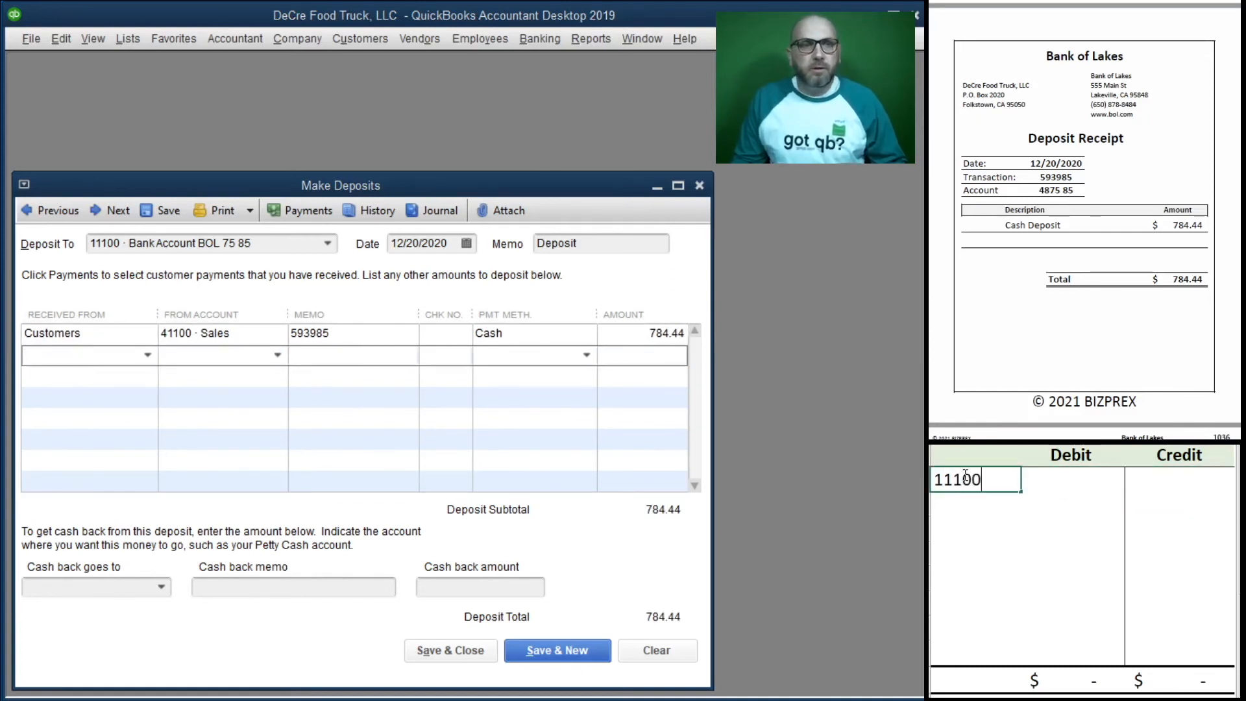
{"action": "key", "text": "Tab"}
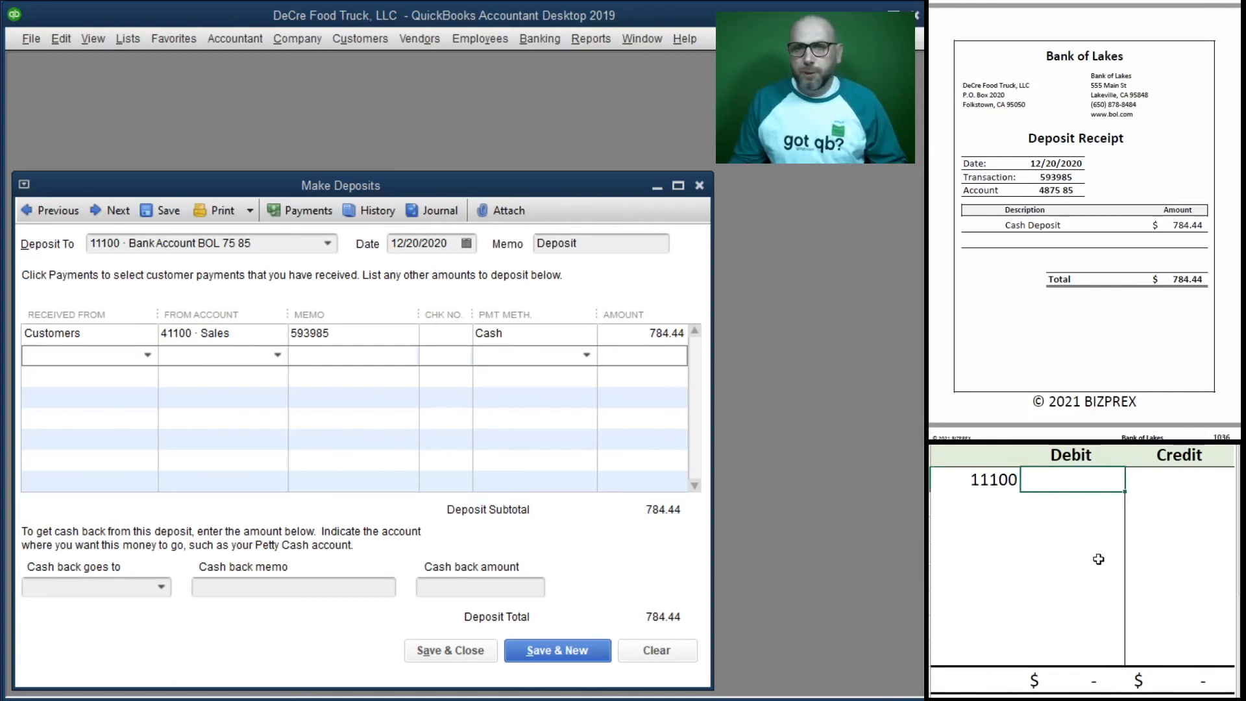
{"action": "type", "text": "784.44"}
{"action": "key", "text": "Return"}
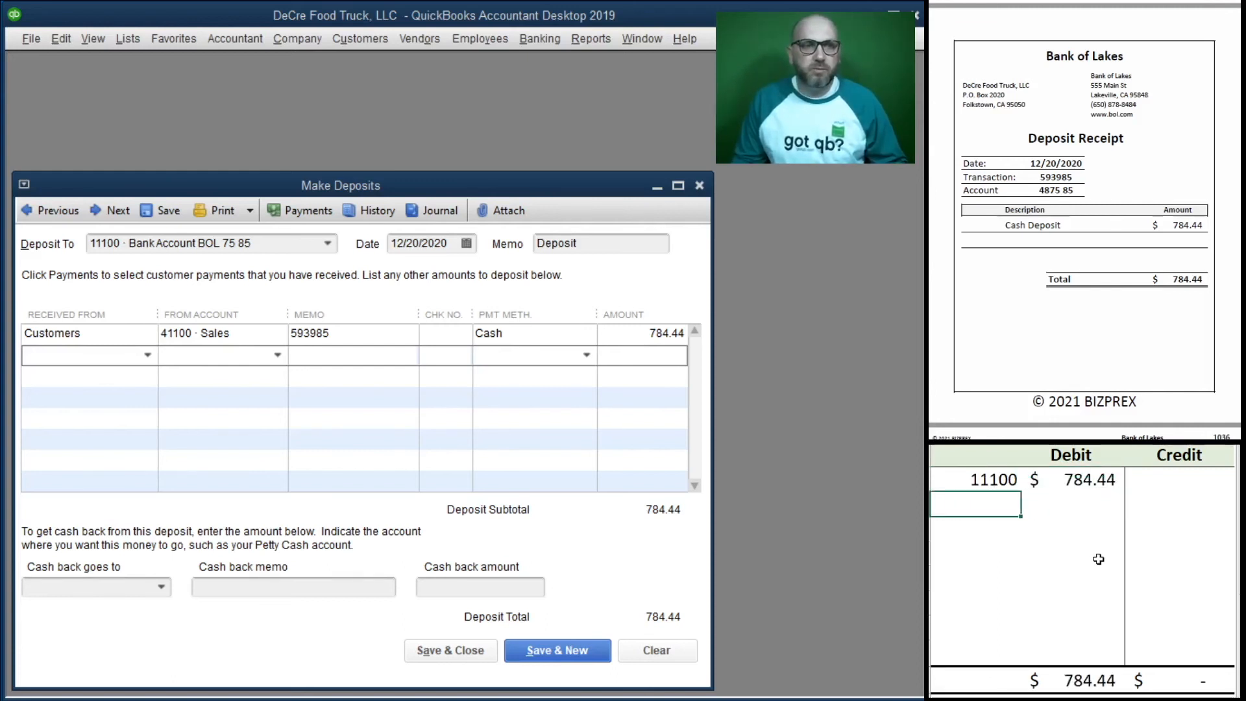
Step: Record a credit of 784.44 to account 41100 on the second line of the debit/credit spreadsheet
{"action": "type", "text": "41100"}
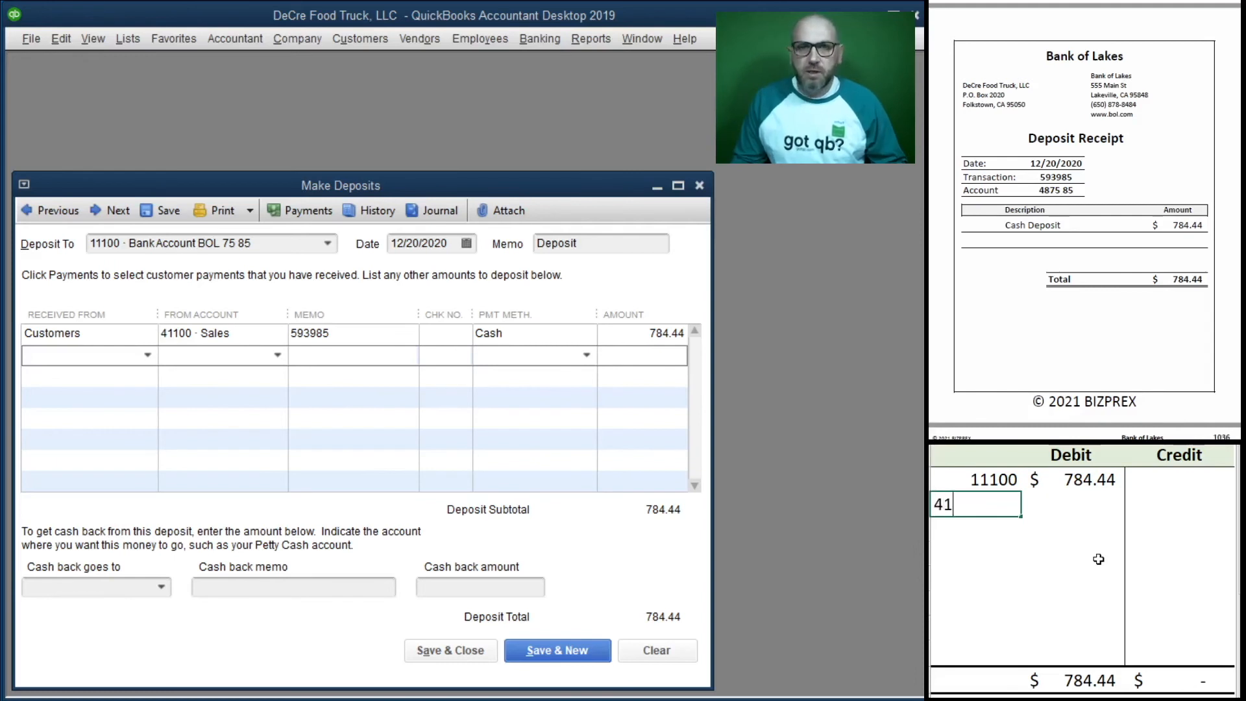
{"action": "key", "text": "ctrl+Return"}
{"action": "key", "text": "Tab"}
{"action": "key", "text": "Tab"}
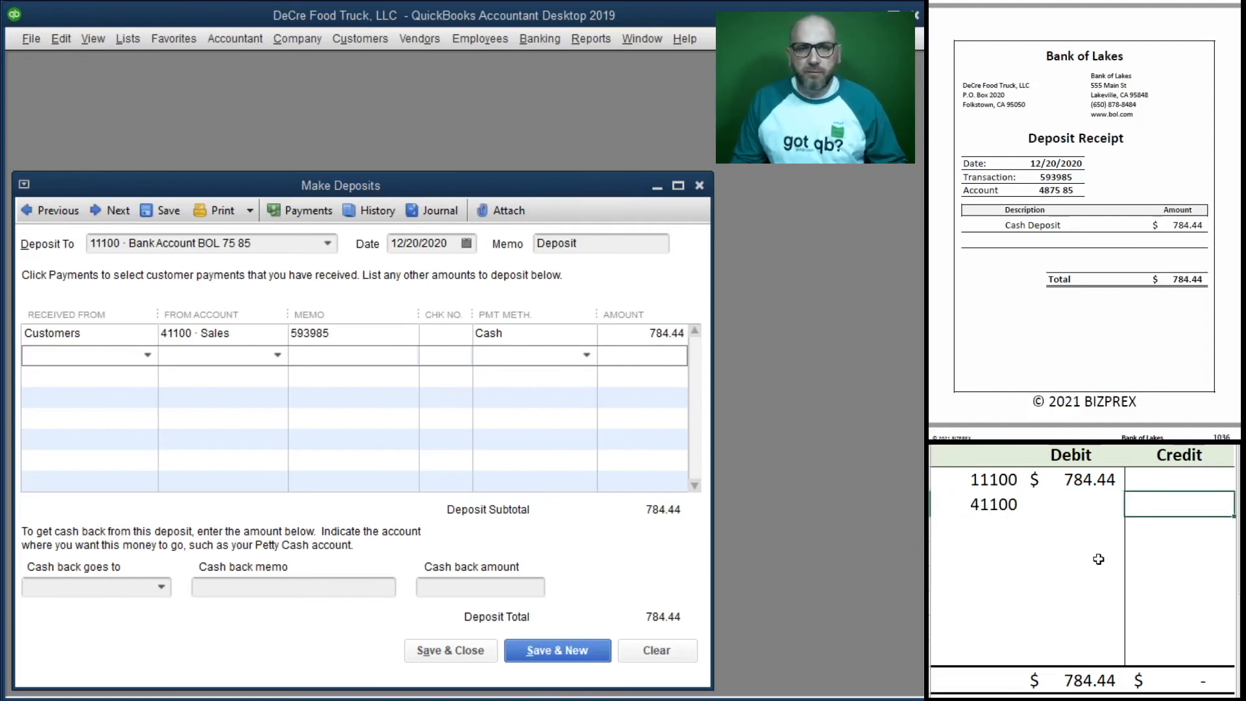
{"action": "type", "text": "784.44"}
{"action": "key", "text": "Return"}
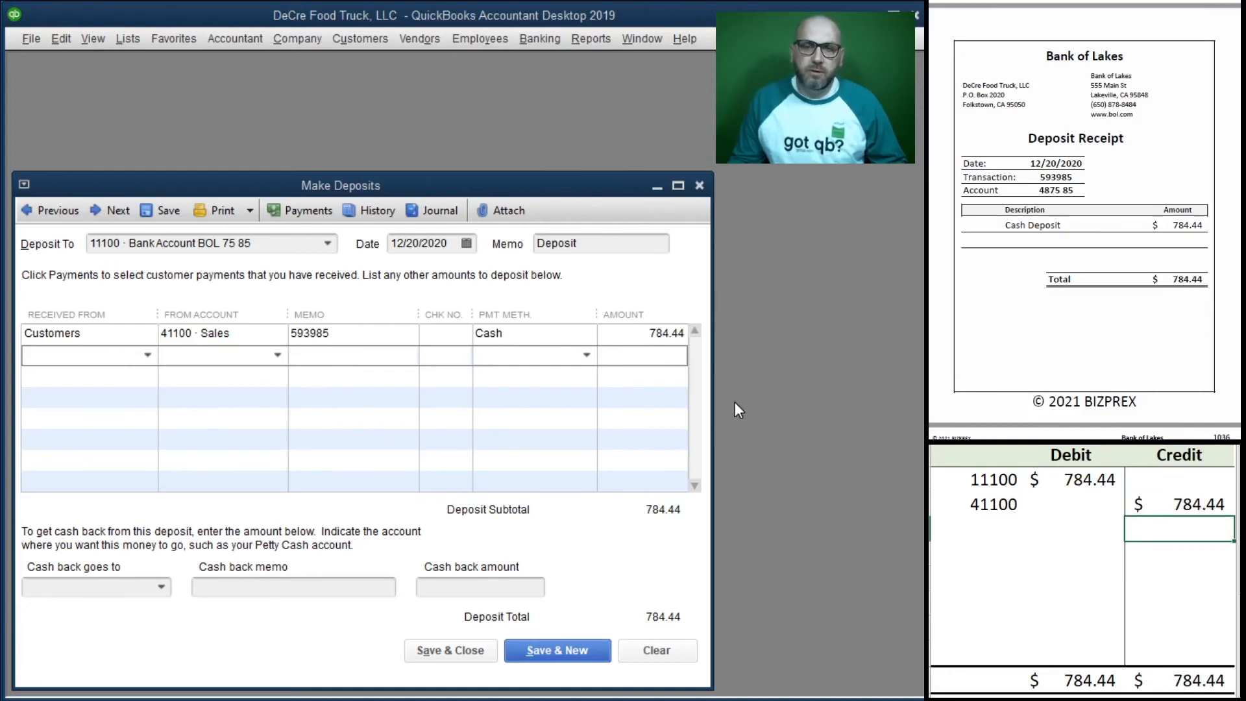
Step: Save and close the 784.44 deposit and clear its lines from the debit/credit spreadsheet
{"action": "left_click", "coordinate": [431, 651]}
{"action": "left_click_drag", "start_coordinate": [1161, 505], "coordinate": [976, 487]}
{"action": "key", "text": "Delete"}
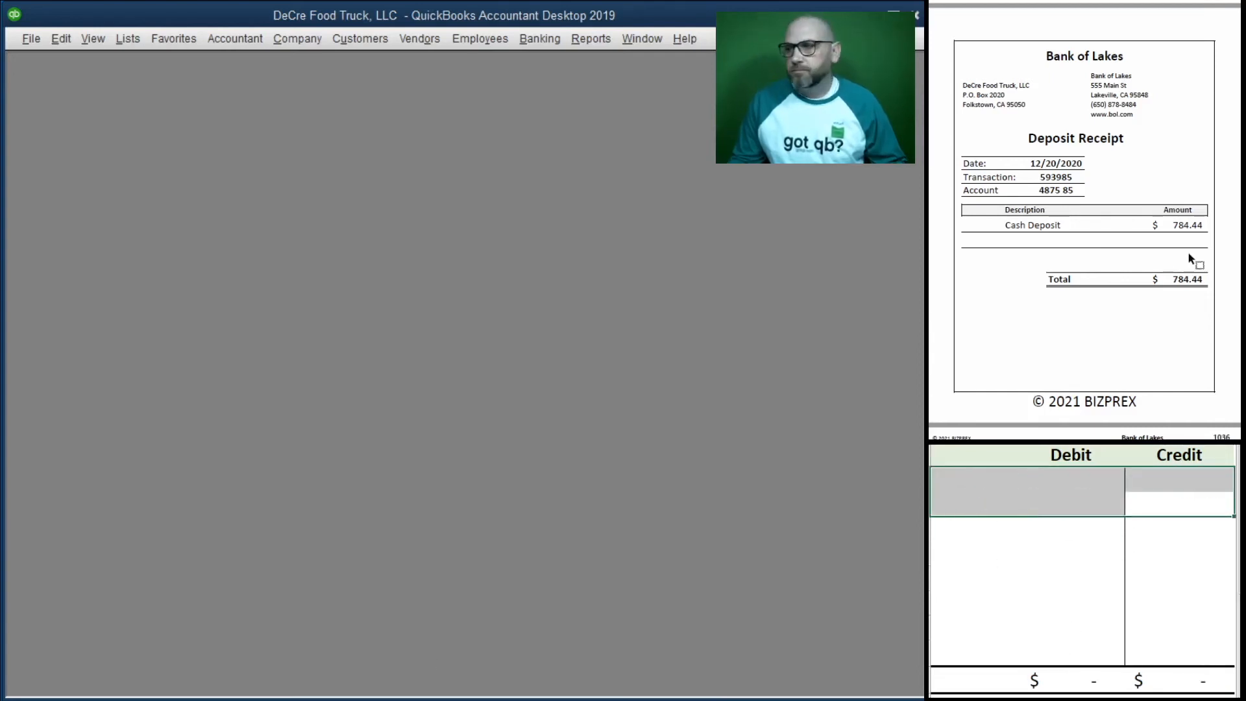
Step: Select the Big Lease Co, LLC bill for payment and set the payment date to 12/24/2020
{"action": "scroll", "coordinate": [1109, 271], "scroll_direction": "down", "scroll_amount": 6}
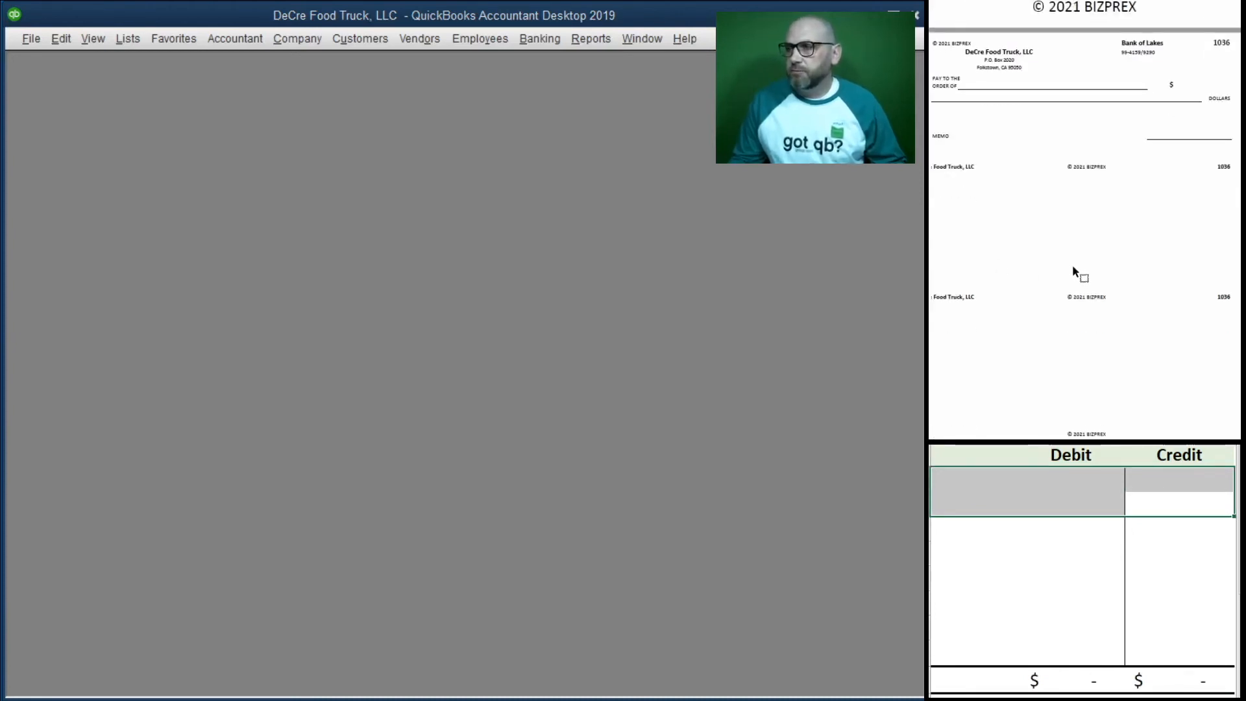
{"action": "scroll", "coordinate": [1082, 257], "scroll_direction": "down", "scroll_amount": 5}
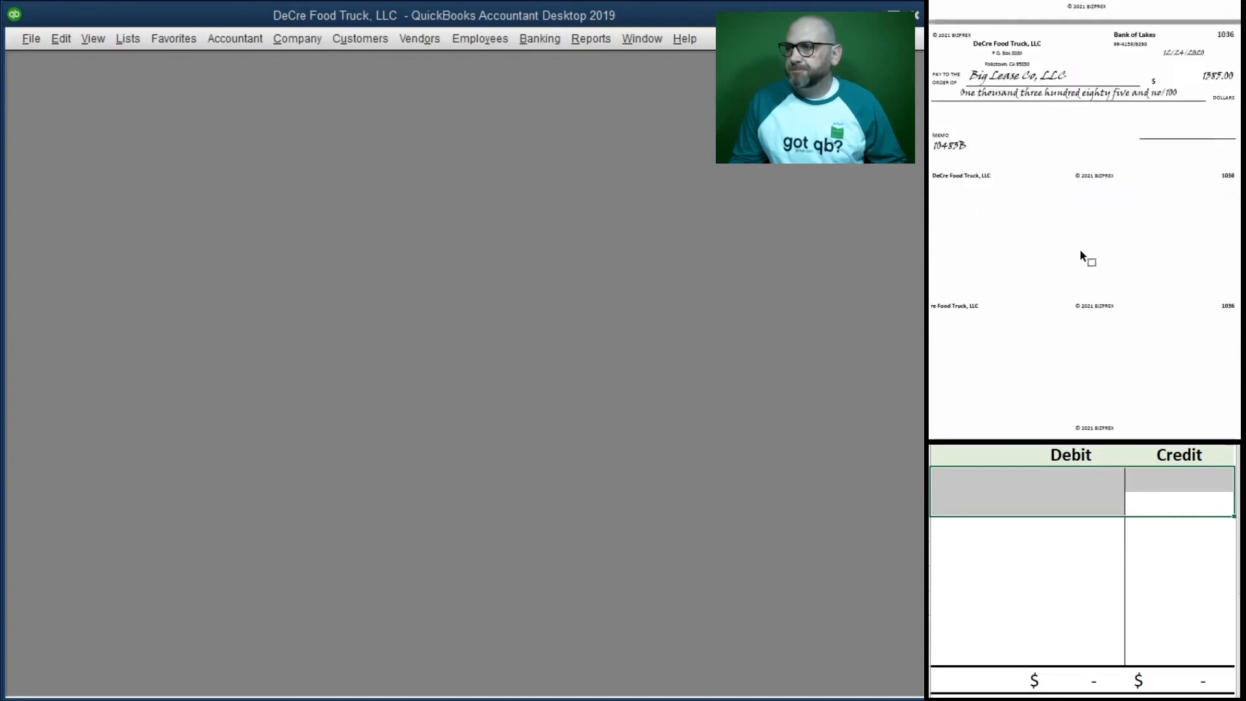
{"action": "scroll", "coordinate": [1084, 257], "scroll_direction": "up", "scroll_amount": 1}
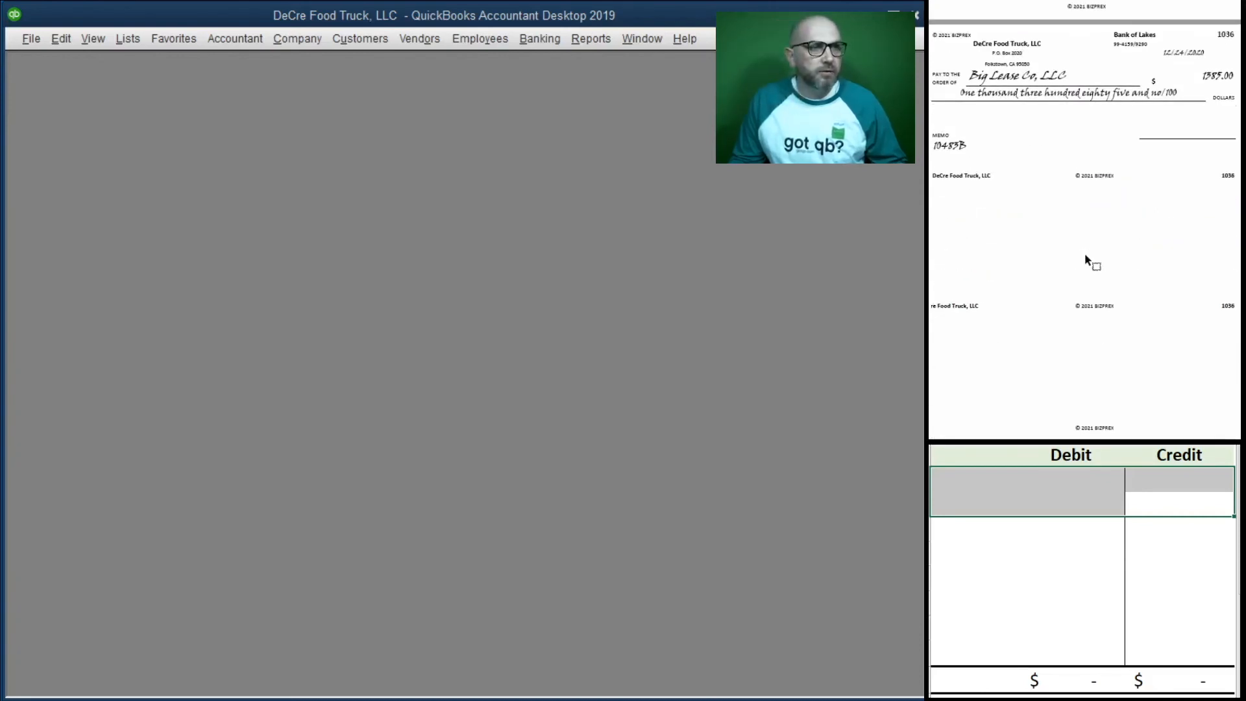
{"action": "left_click", "coordinate": [422, 42]}
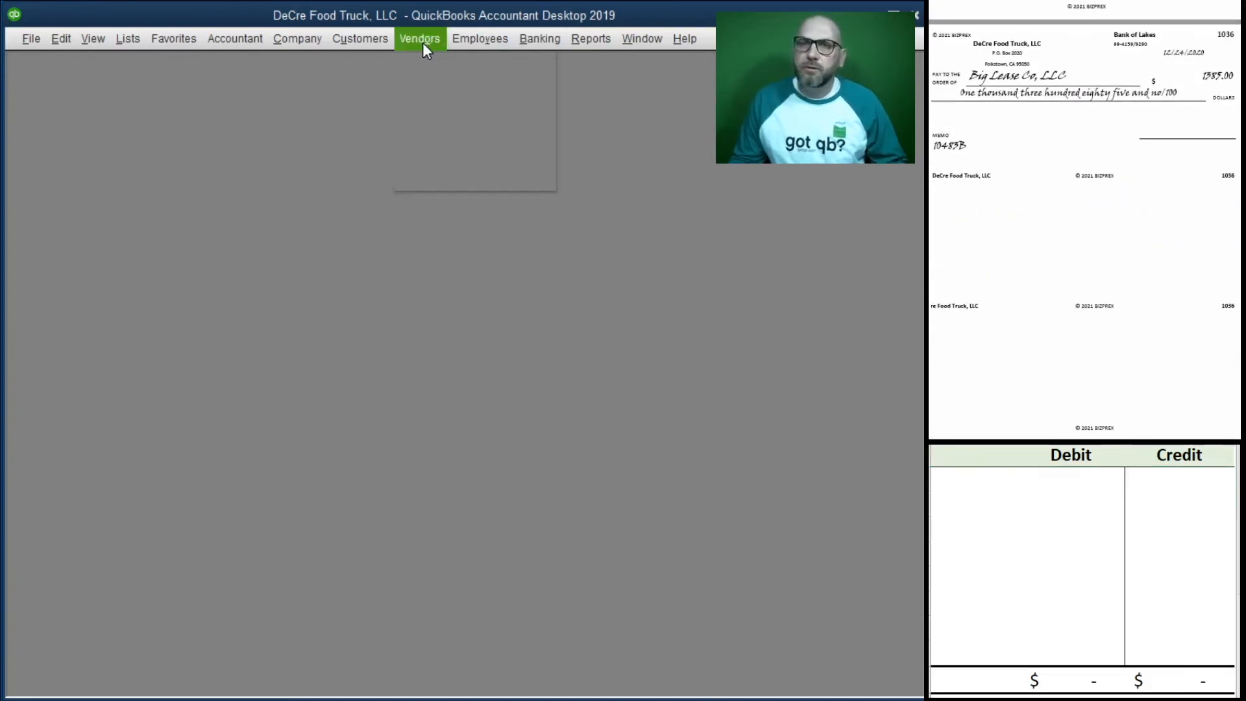
{"action": "left_click", "coordinate": [456, 126]}
{"action": "left_click", "coordinate": [49, 303]}
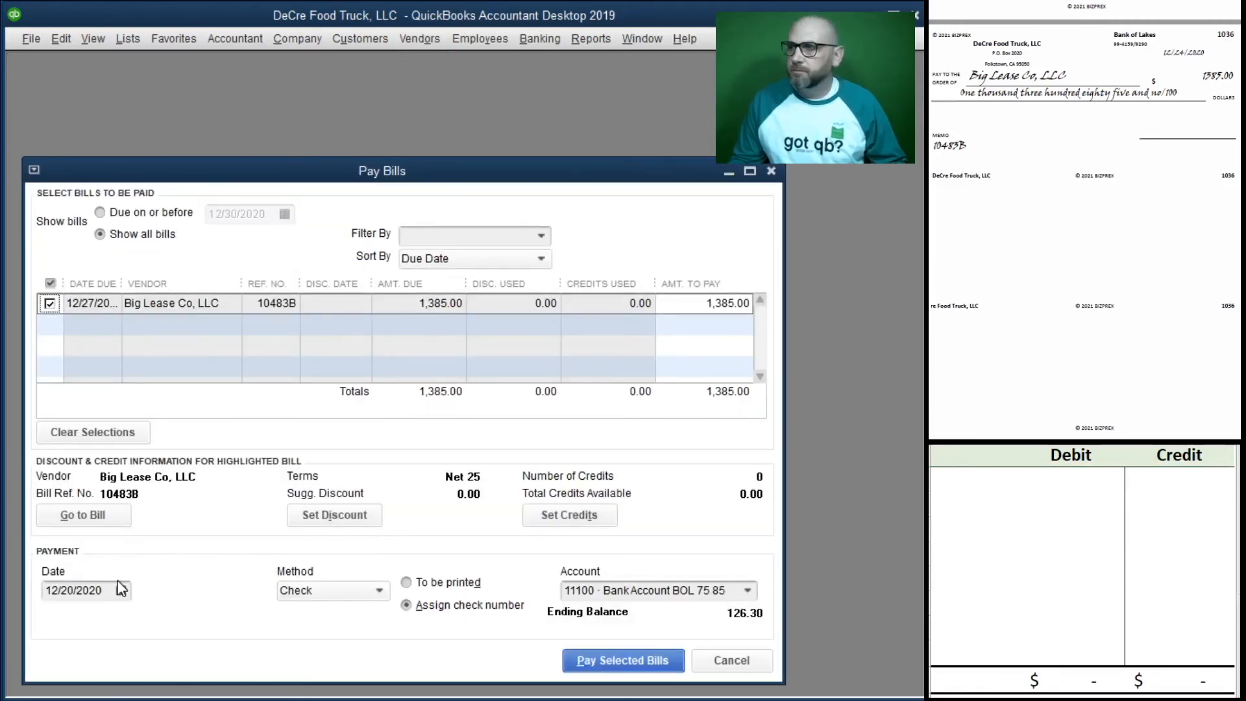
{"action": "left_click", "coordinate": [68, 595]}
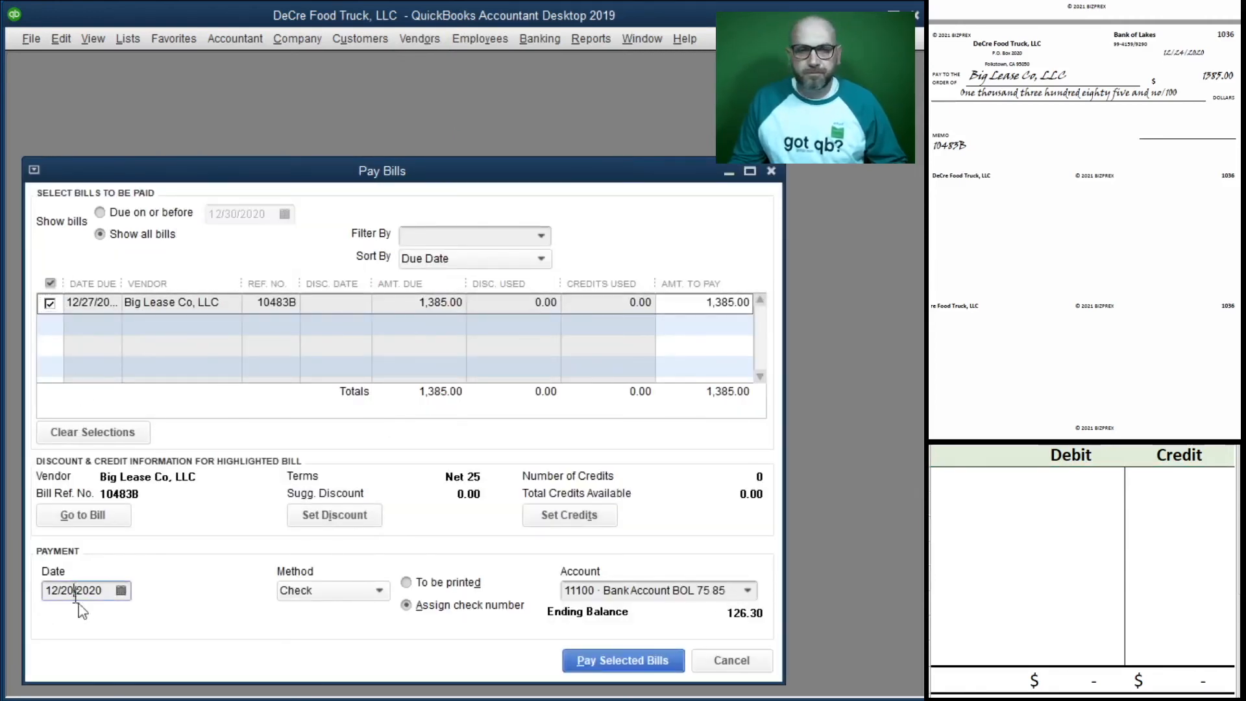
{"action": "key", "text": "BackSpace"}
{"action": "type", "text": "4"}
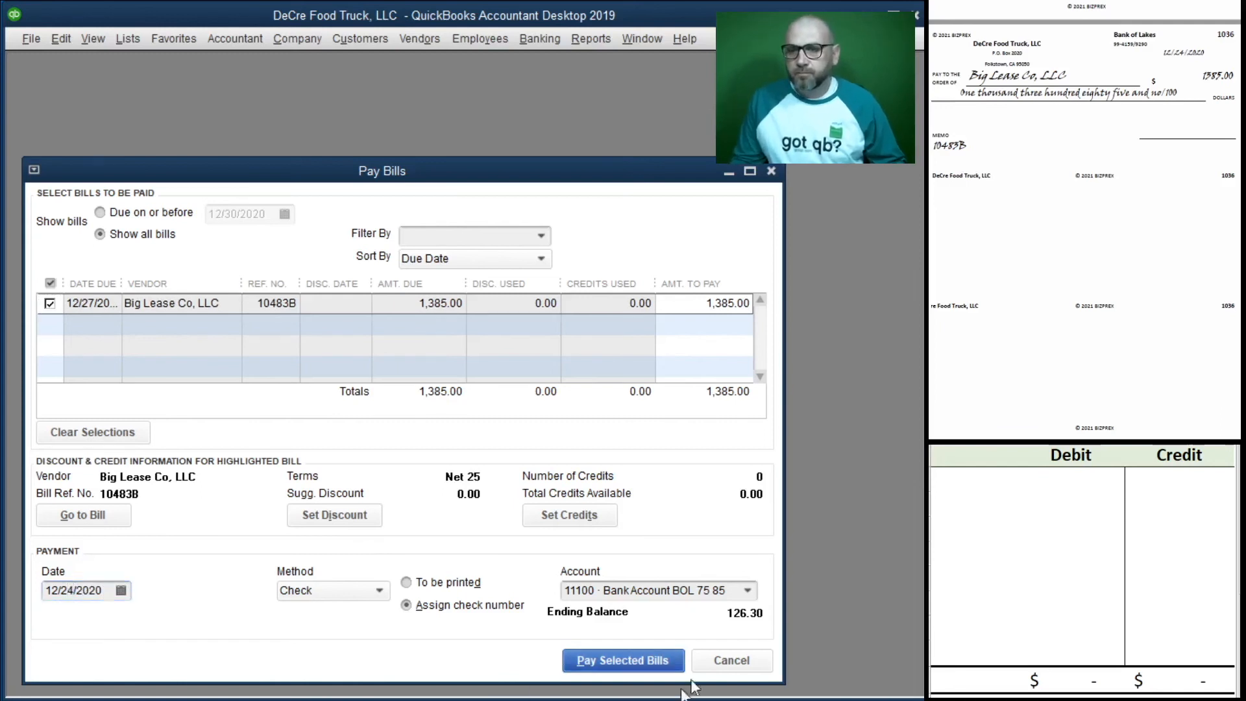
Step: Record a credit of 1,385.00 to account 11100 on the first line of the debit/credit spreadsheet
{"action": "left_click", "coordinate": [981, 480]}
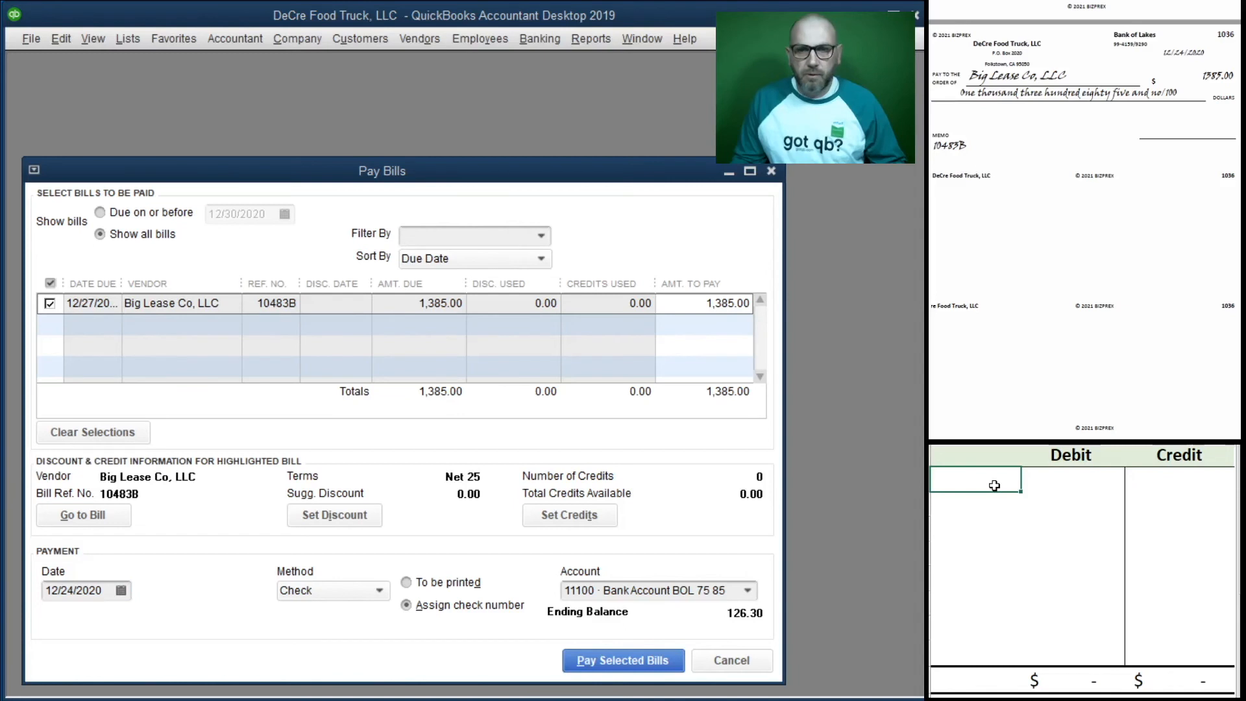
{"action": "type", "text": "111000"}
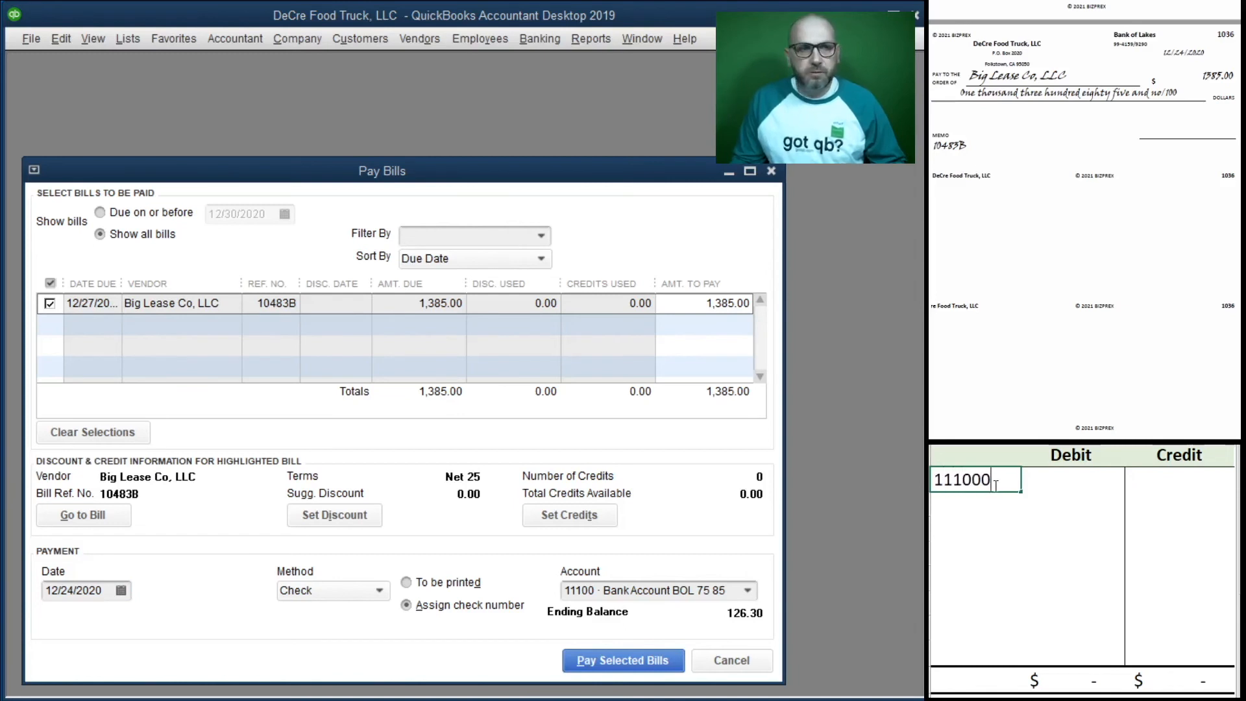
{"action": "key", "text": "BackSpace"}
{"action": "key", "text": "Tab"}
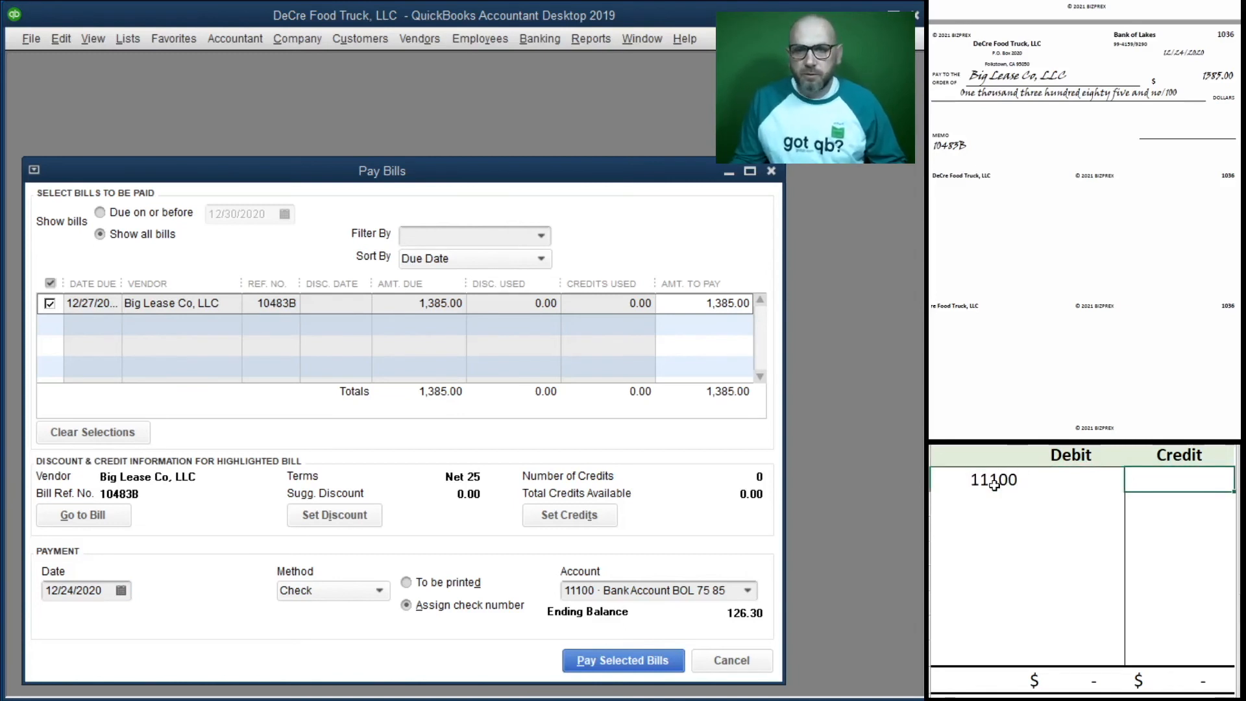
{"action": "type", "text": "1385"}
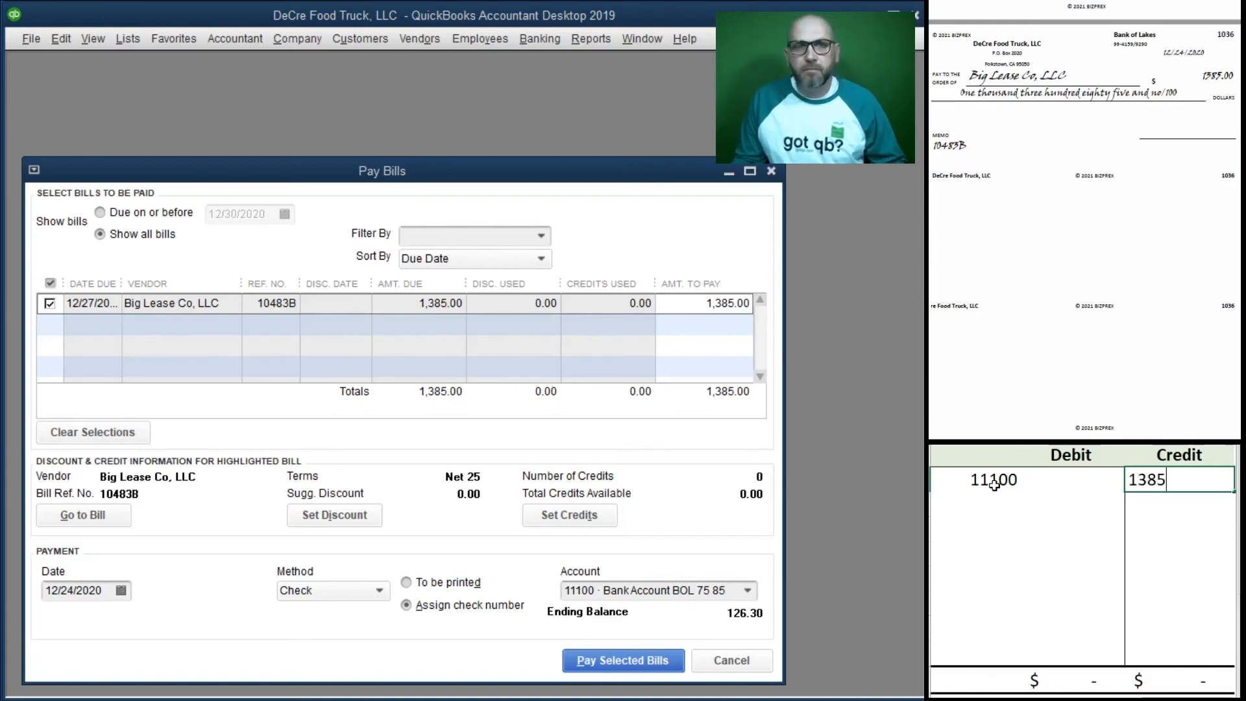
{"action": "key", "text": "Return"}
Step: Record a debit of 1,385.00 to account 20000 on the second line of the debit/credit spreadsheet
{"action": "type", "text": "2"}
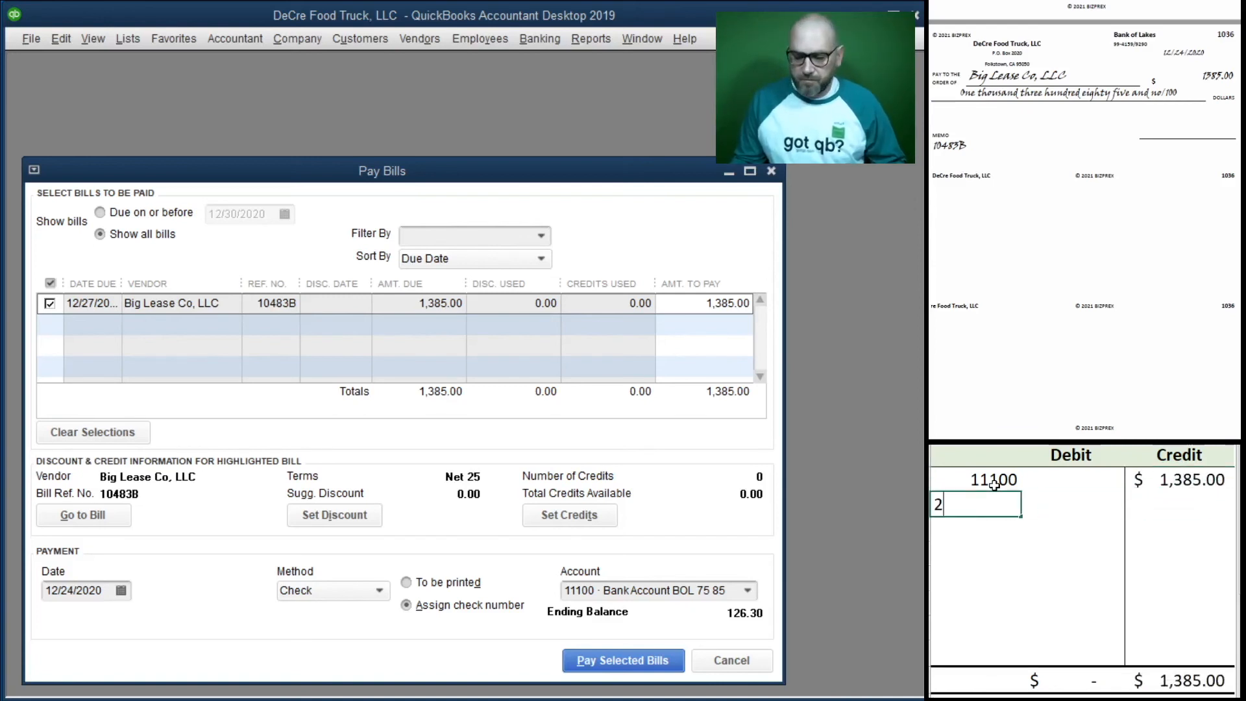
{"action": "type", "text": "0000"}
{"action": "key", "text": "Tab"}
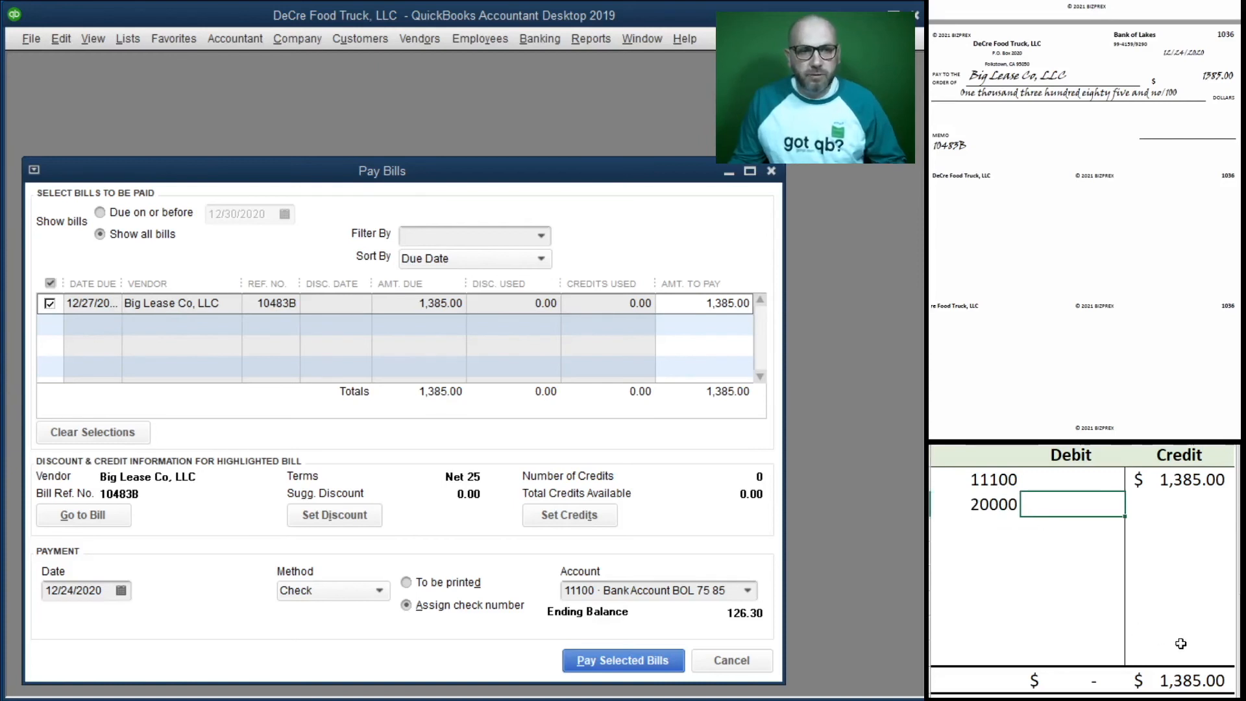
{"action": "type", "text": "1385"}
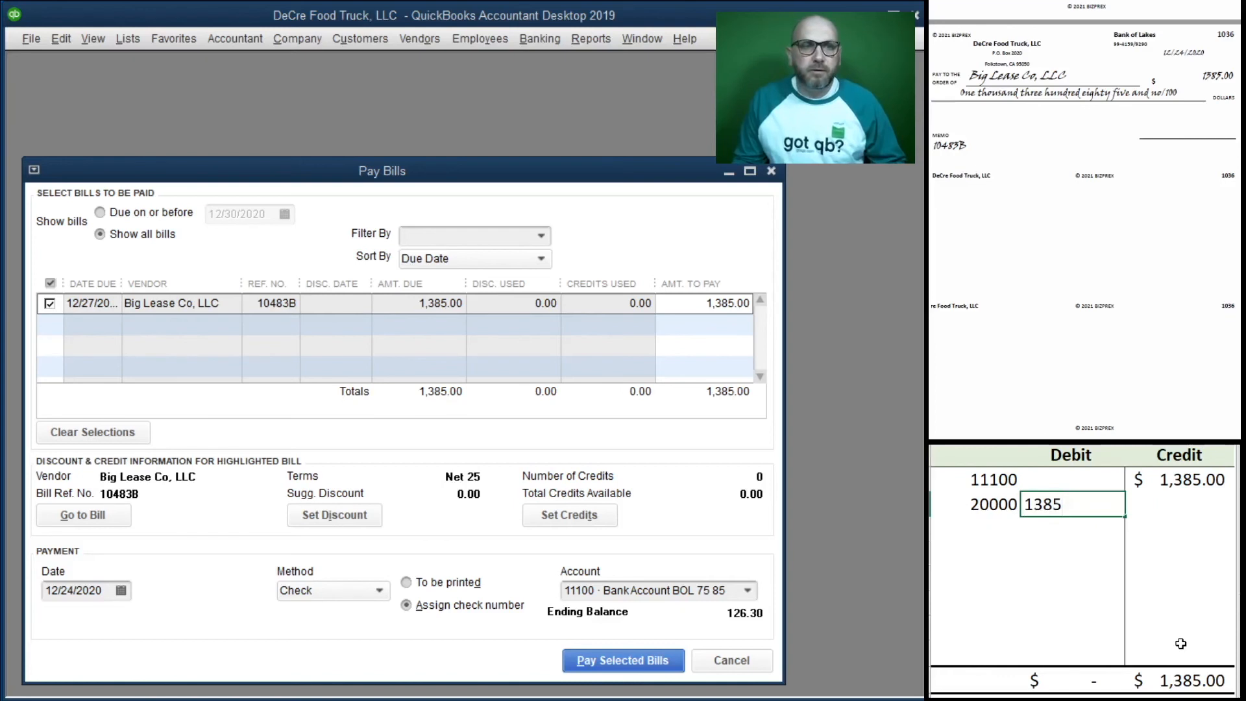
{"action": "key", "text": "Return"}
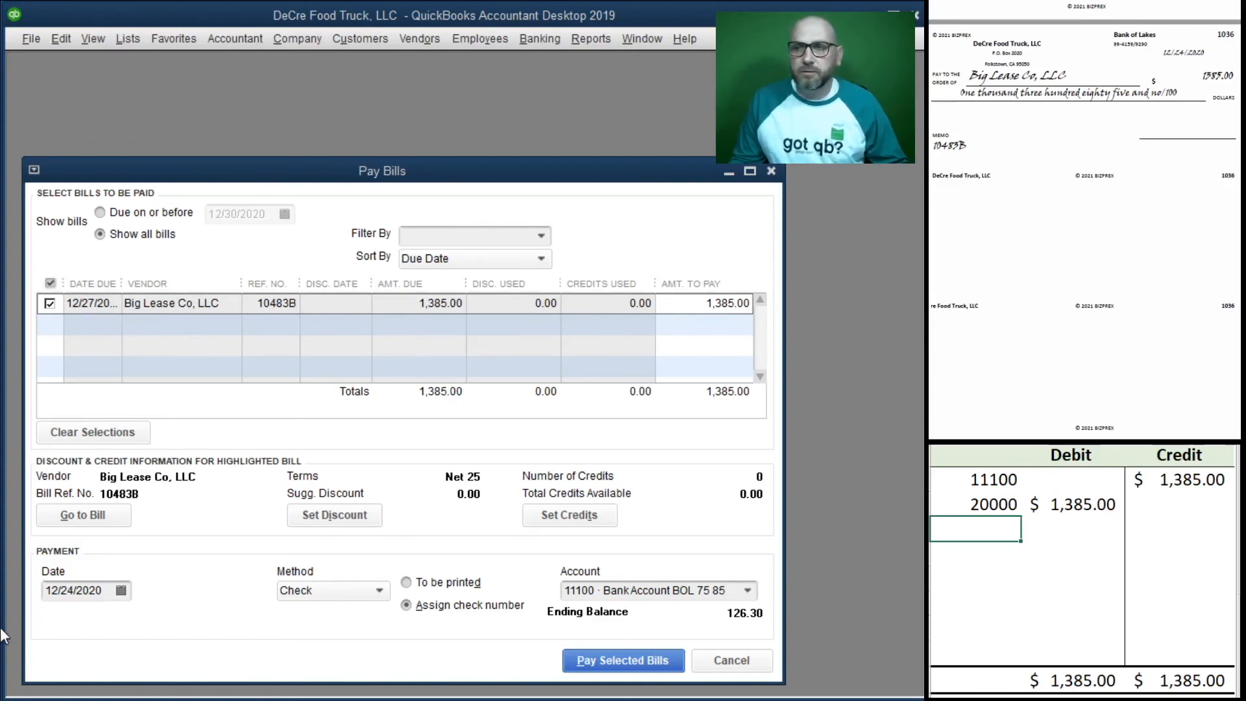
Step: Pay the selected Big Lease Co, LLC bill with check number 1036 and clear its lines from the debit/credit spreadsheet
{"action": "left_click", "coordinate": [624, 660]}
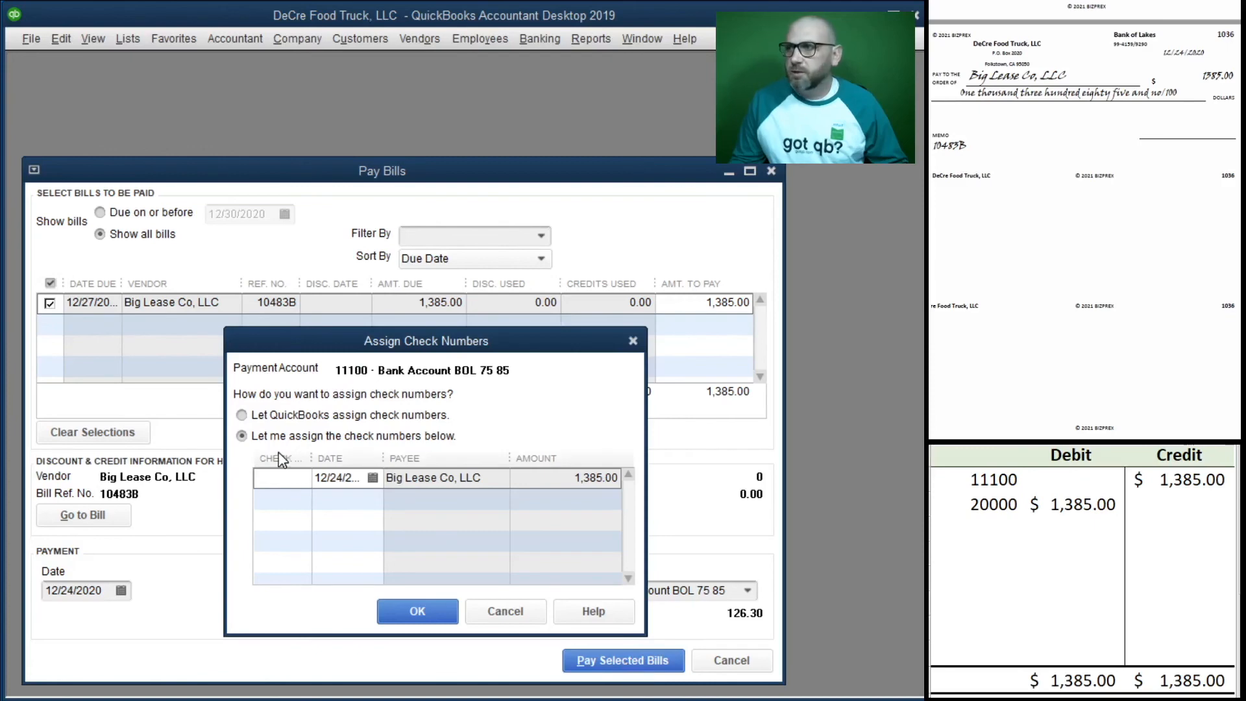
{"action": "type", "text": "1036"}
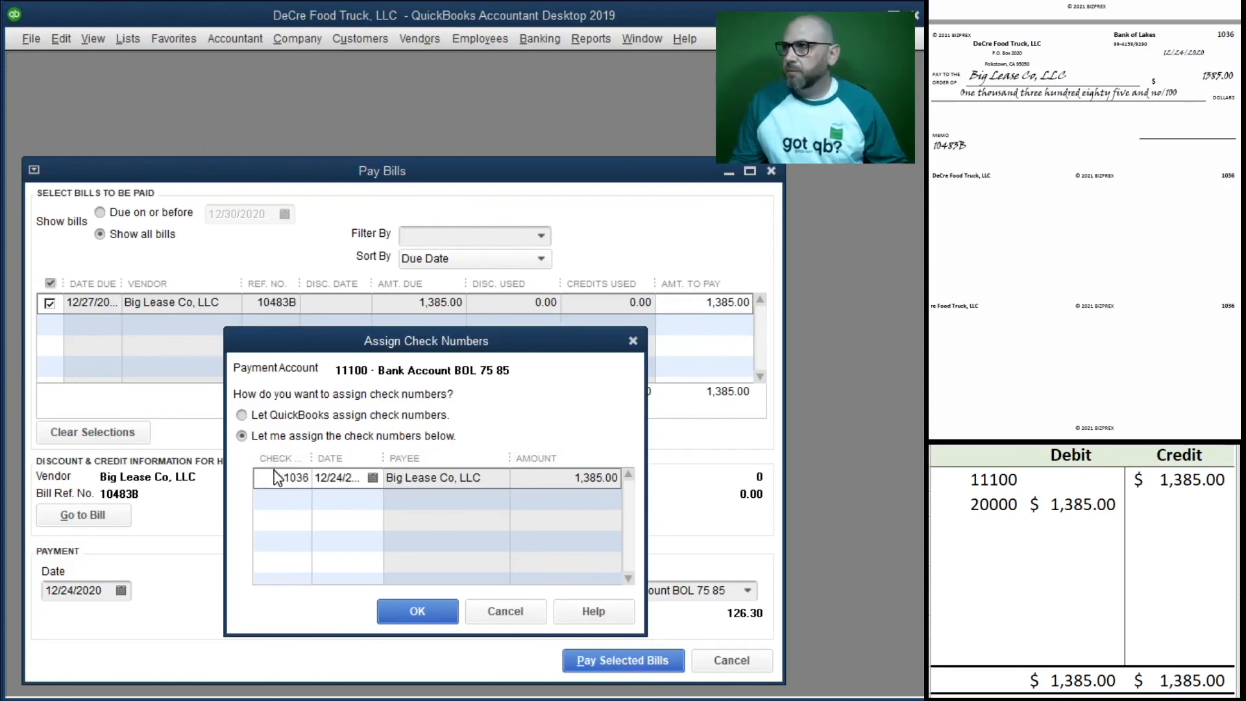
{"action": "left_click", "coordinate": [417, 611]}
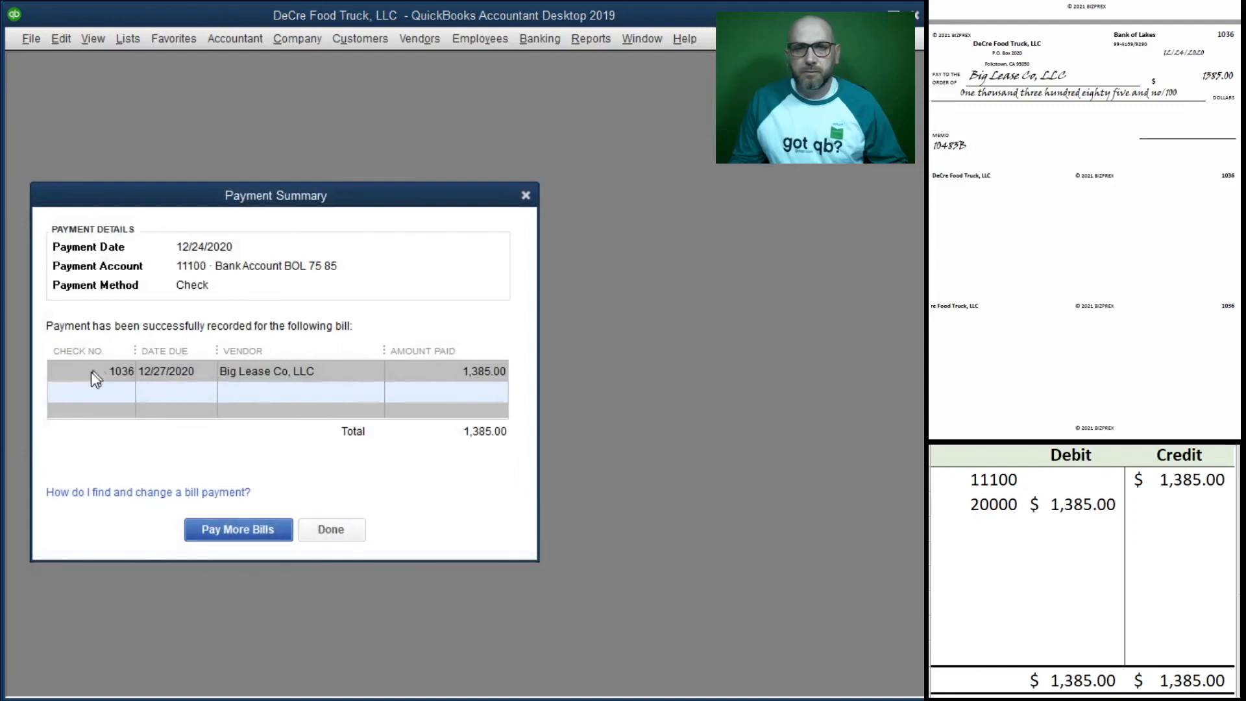
{"action": "left_click", "coordinate": [344, 528]}
{"action": "left_click_drag", "start_coordinate": [1169, 504], "coordinate": [988, 487]}
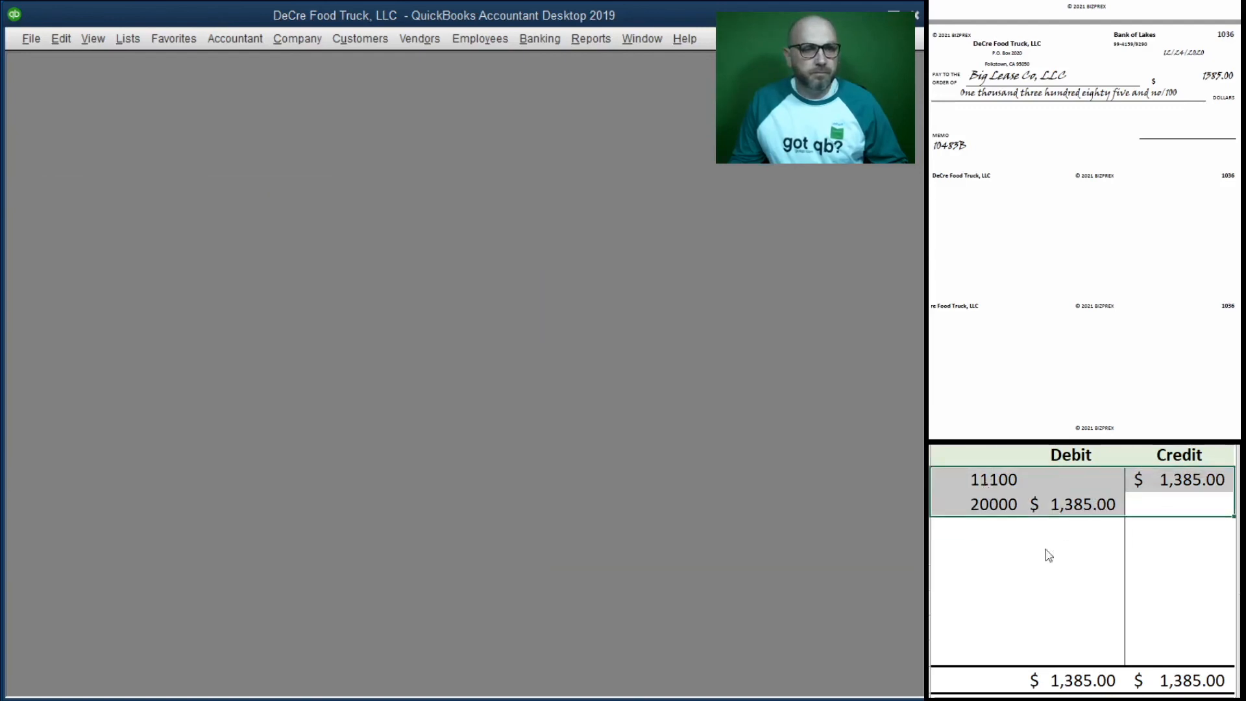
{"action": "key", "text": "Delete"}
Step: Start a credit card charge on card account 21100 for Gas Station on Main St, dated 12/25/2020
{"action": "scroll", "coordinate": [1040, 285], "scroll_direction": "down", "scroll_amount": 5}
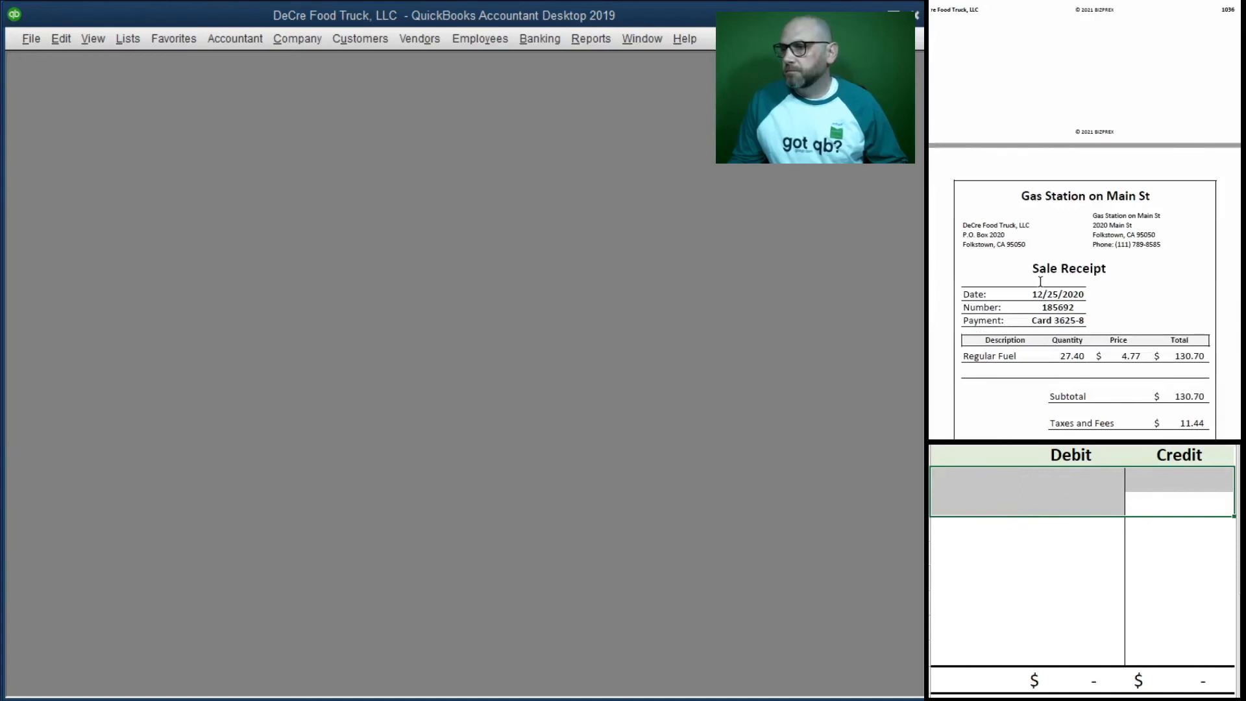
{"action": "scroll", "coordinate": [1040, 286], "scroll_direction": "up", "scroll_amount": 2}
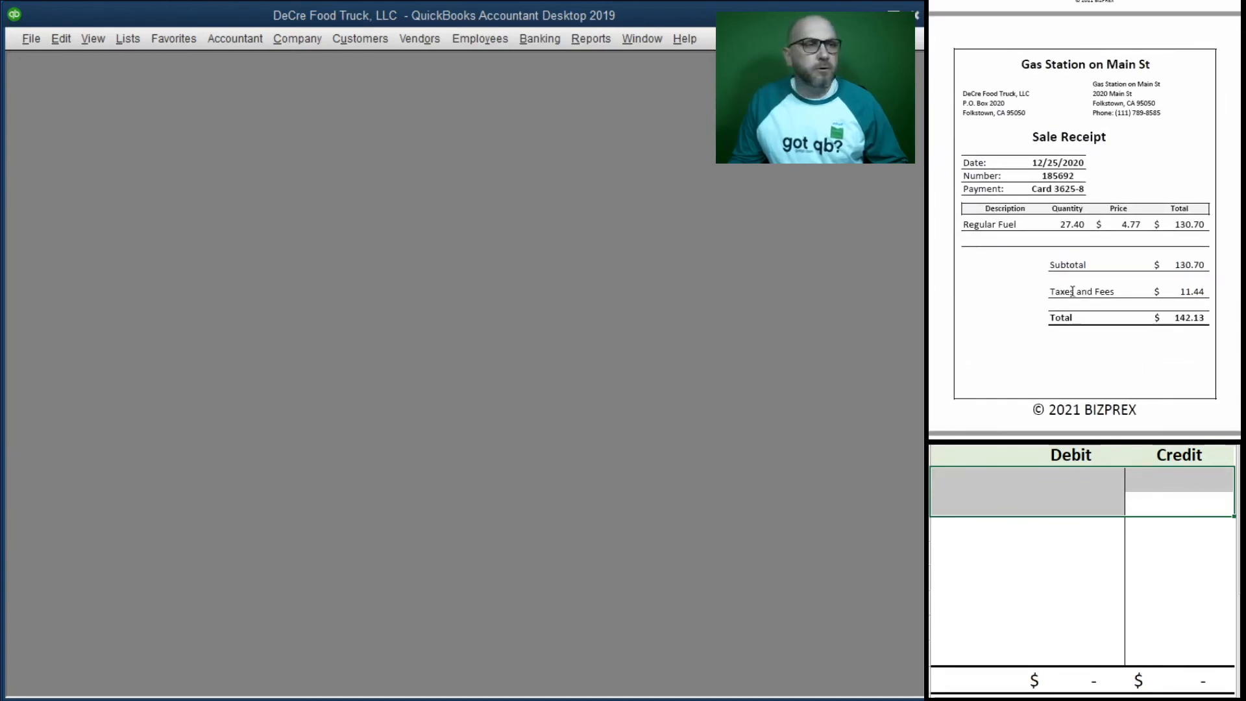
{"action": "left_click", "coordinate": [548, 38]}
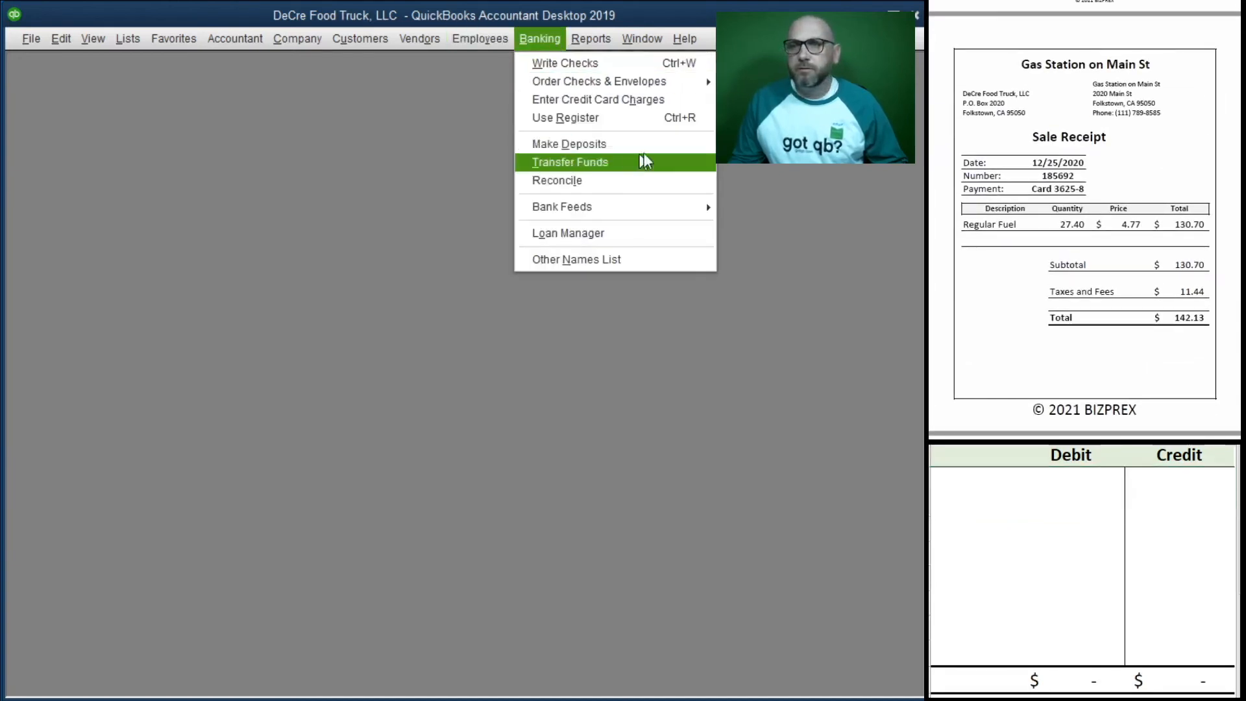
{"action": "left_click", "coordinate": [641, 100]}
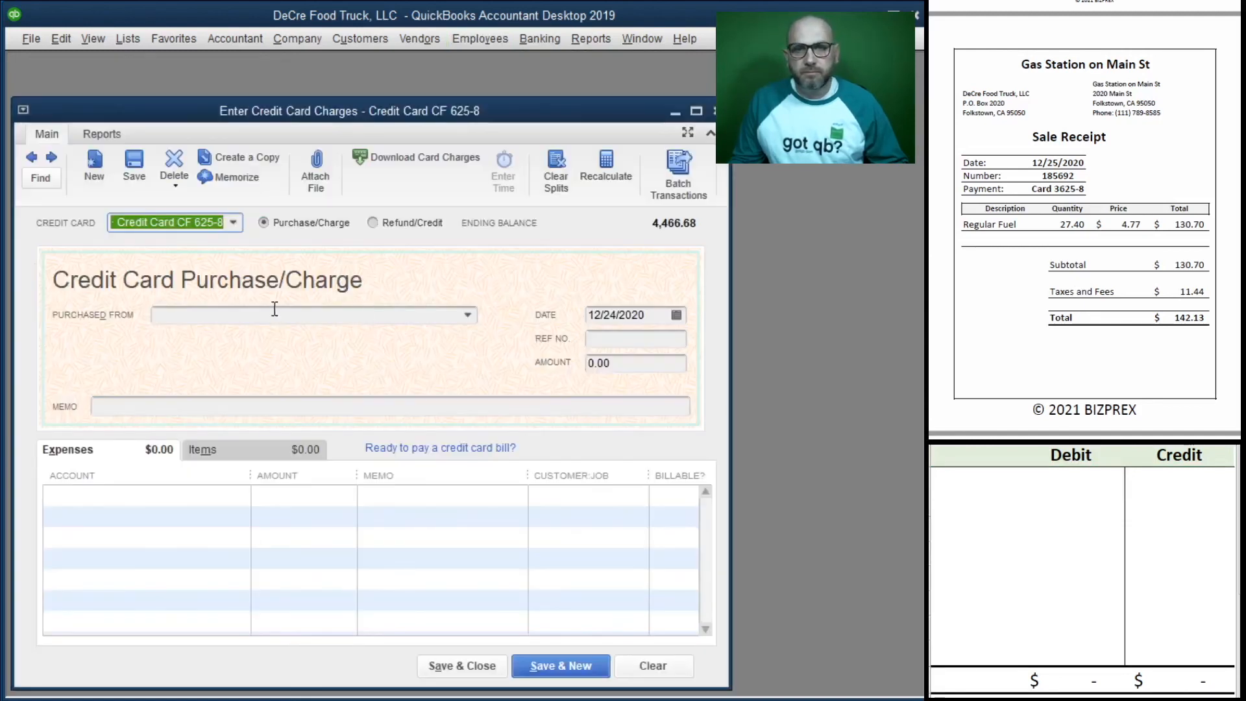
{"action": "left_click", "coordinate": [275, 311]}
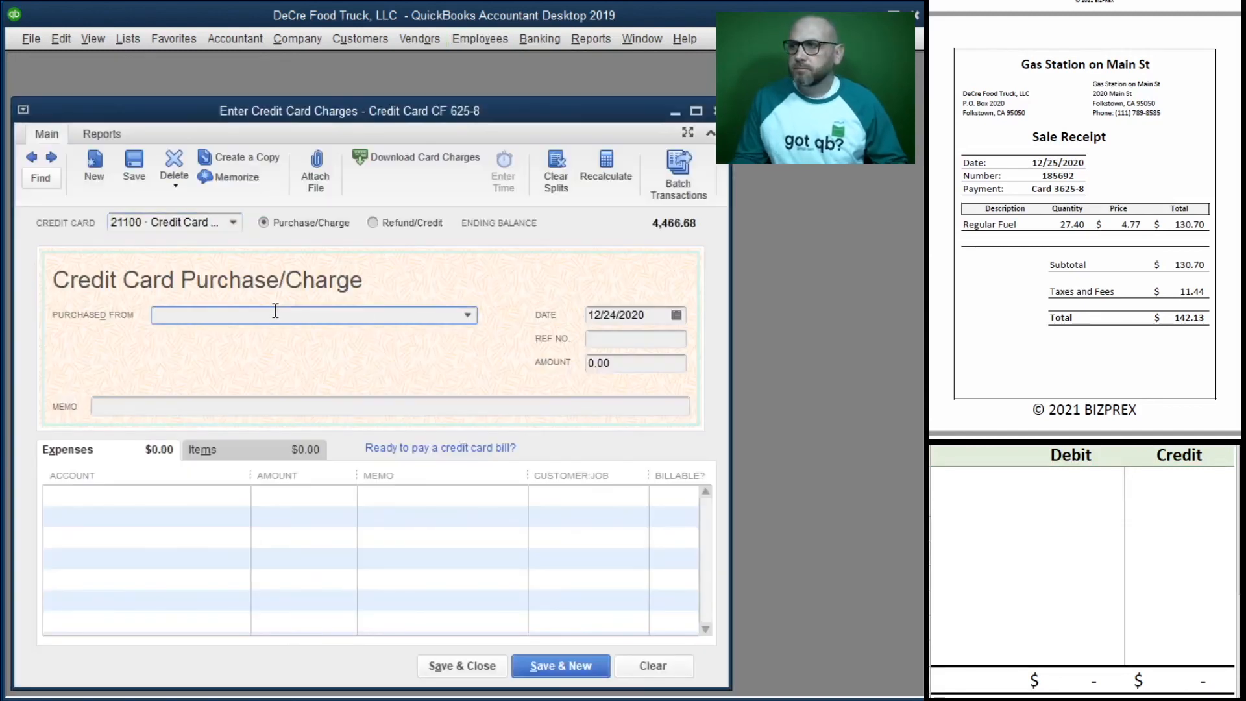
{"action": "type", "text": "Gas Station on Main St"}
{"action": "key", "text": "Tab"}
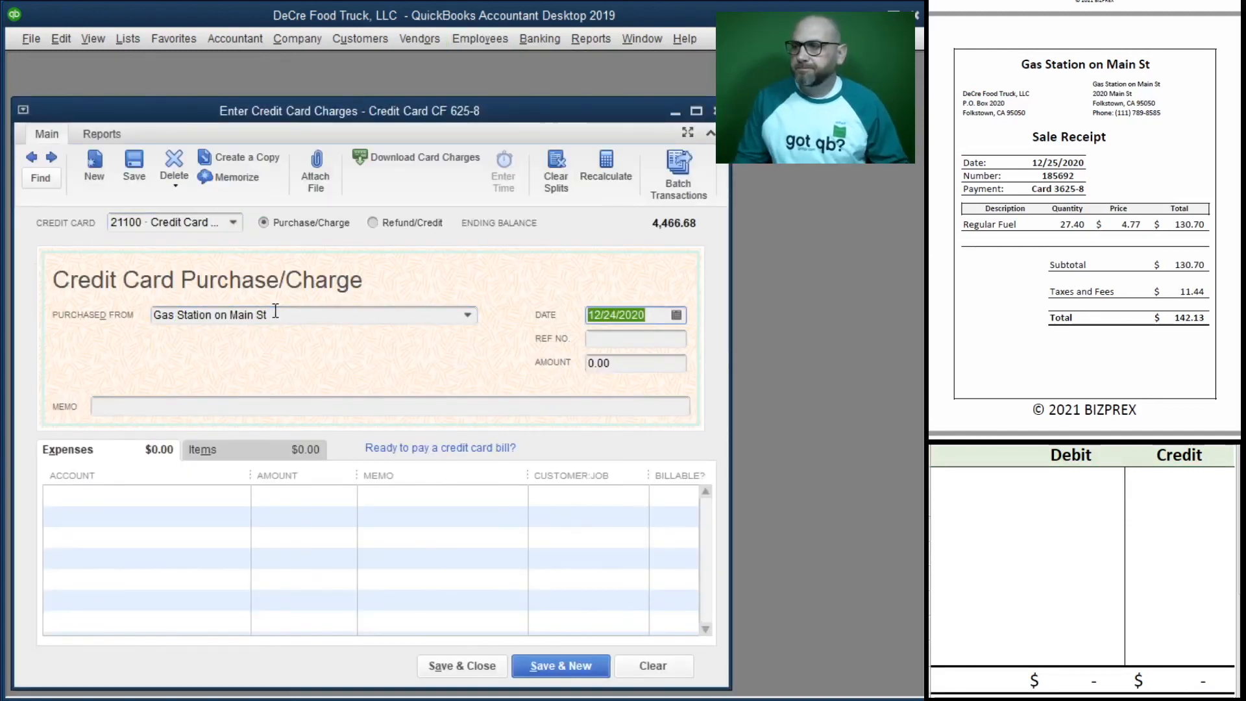
{"action": "type", "text": "12/25/20"}
{"action": "key", "text": "Tab"}
Step: Set the charge's reference number to 185692 and amount to 142.13, and copy the reference number into the memo
{"action": "type", "text": "185"}
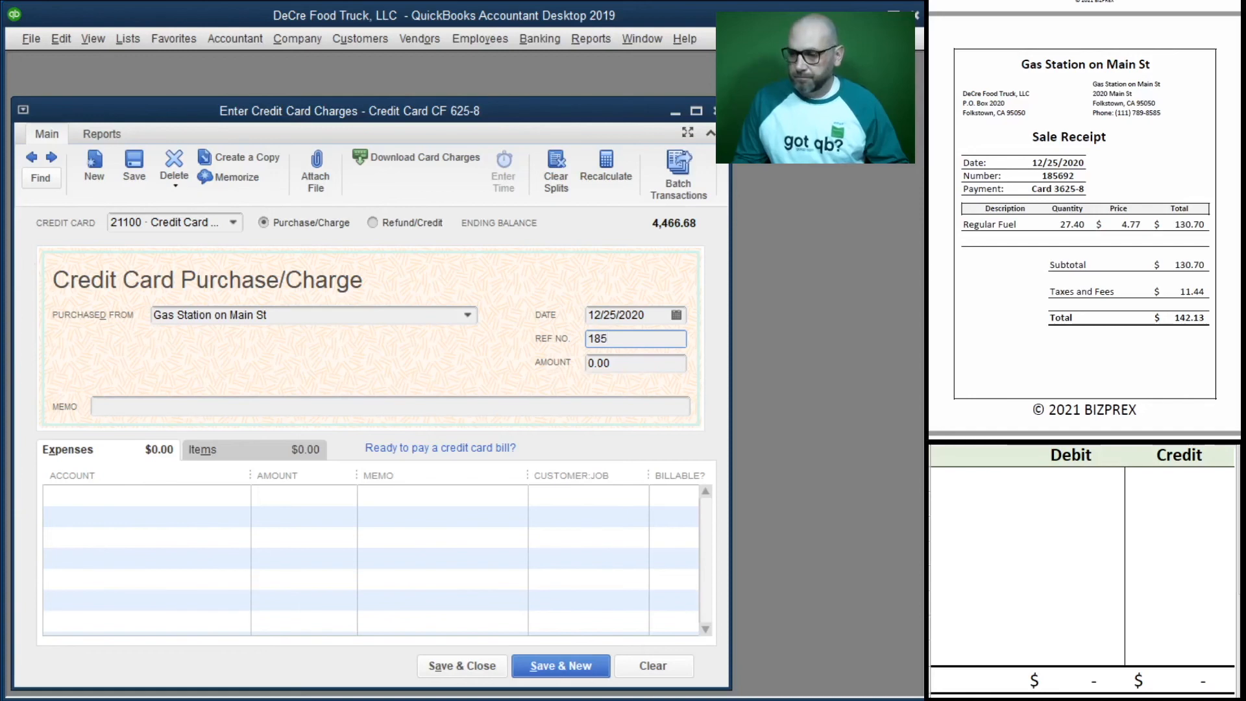
{"action": "type", "text": "692"}
{"action": "key", "text": "Tab"}
{"action": "type", "text": "142.13"}
{"action": "key", "text": "Tab"}
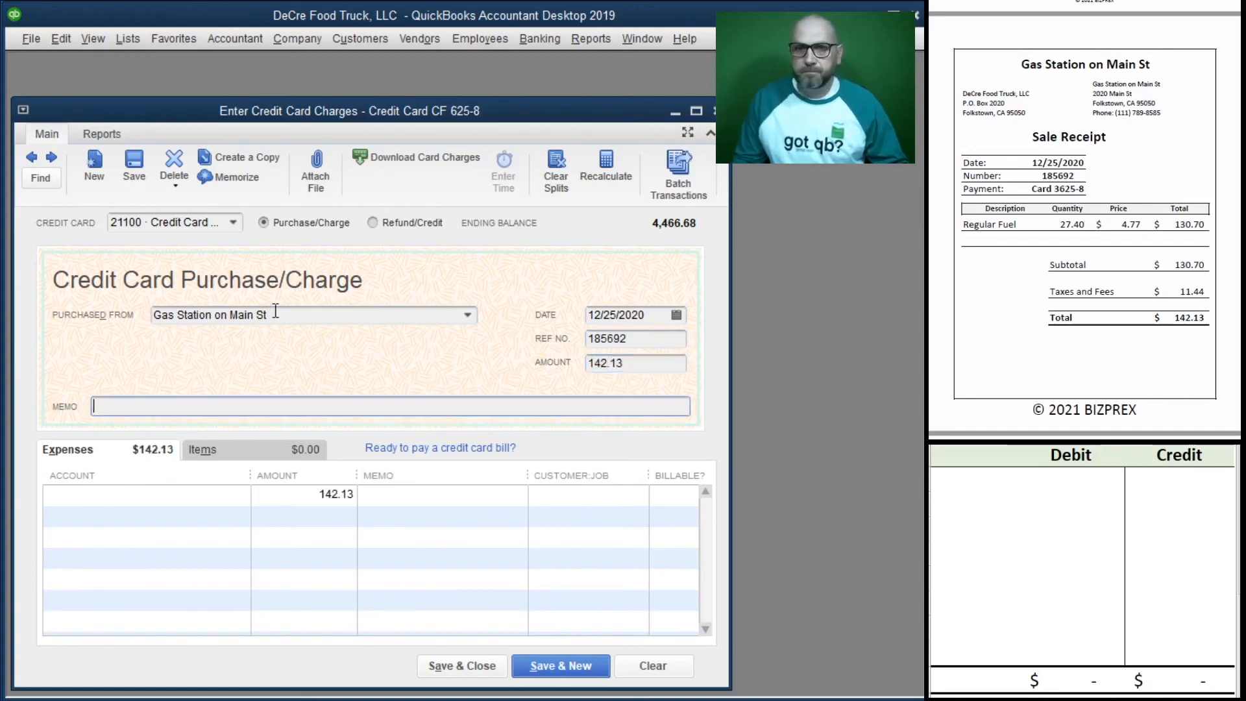
{"action": "left_click", "coordinate": [636, 338]}
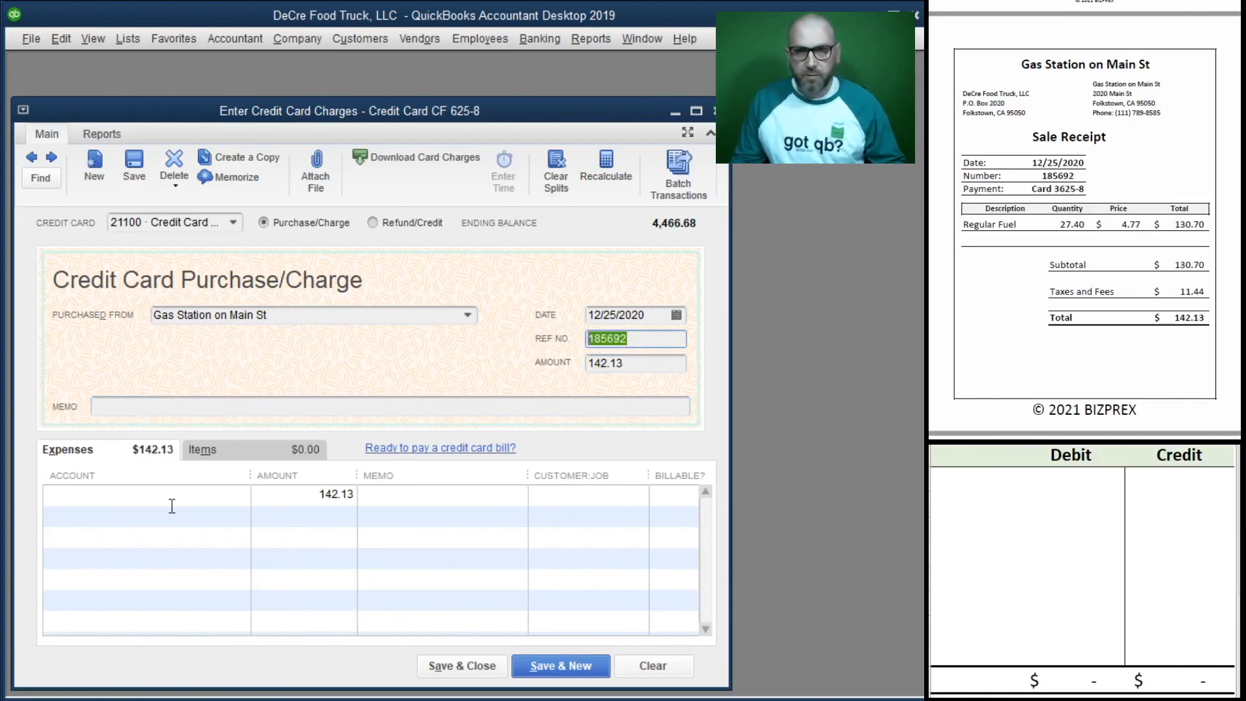
{"action": "left_click", "coordinate": [186, 409]}
{"action": "key", "text": "ctrl+v"}
Step: Assign the 142.13 expense line to account 63200 Truck Expense - Fuel with 185692 as its line memo
{"action": "left_click", "coordinate": [154, 493]}
{"action": "type", "text": "F"}
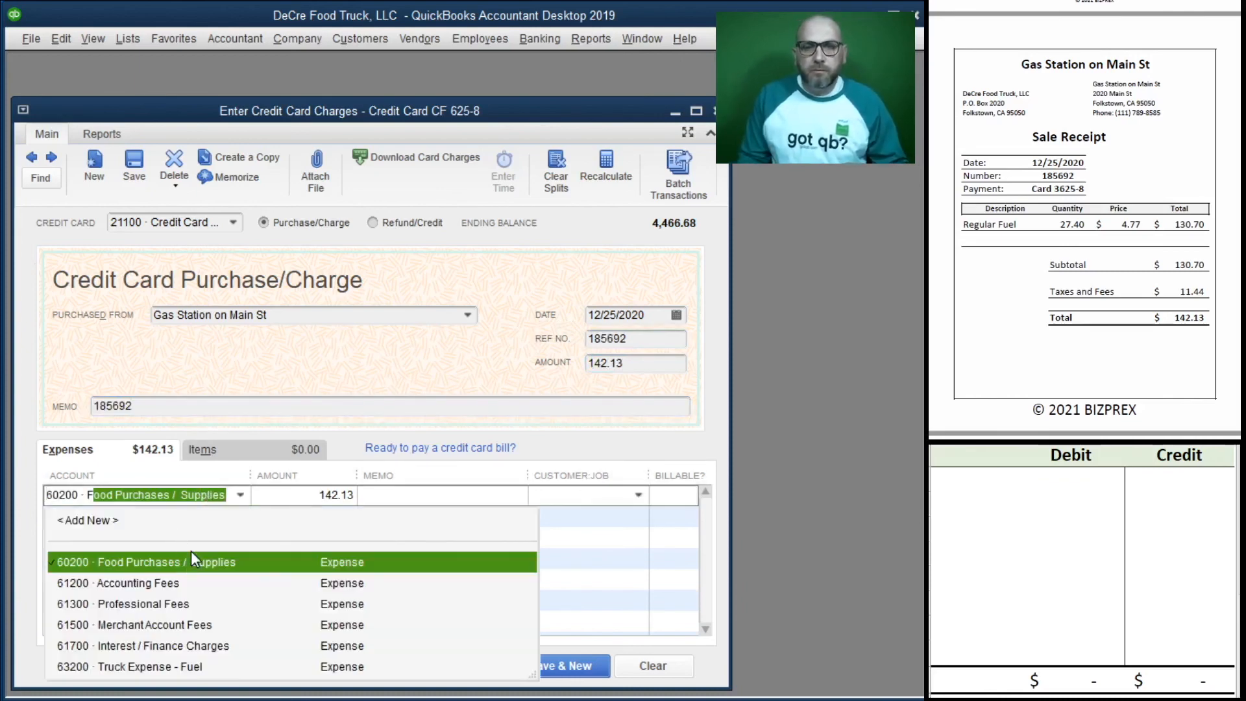
{"action": "key", "text": "Down"}
{"action": "key", "text": "Down"}
{"action": "key", "text": "Down"}
{"action": "key", "text": "Down"}
{"action": "key", "text": "Down"}
{"action": "key", "text": "Tab"}
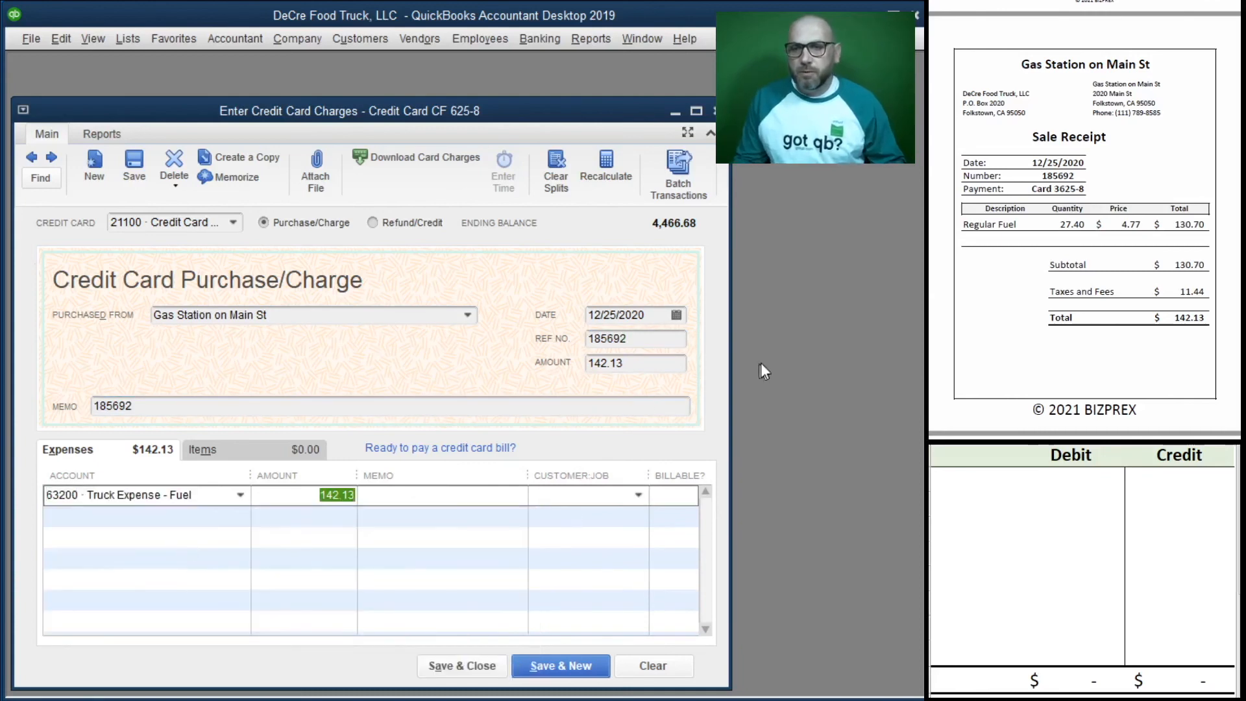
{"action": "left_click_drag", "start_coordinate": [671, 338], "coordinate": [513, 339]}
{"action": "key", "text": "ctrl+c"}
{"action": "left_click", "coordinate": [436, 493]}
{"action": "key", "text": "ctrl+v"}
Step: Record a debit of 142.13 to account 63200 on the first line of the debit/credit spreadsheet
{"action": "left_click", "coordinate": [1002, 480]}
{"action": "left_click", "coordinate": [976, 475]}
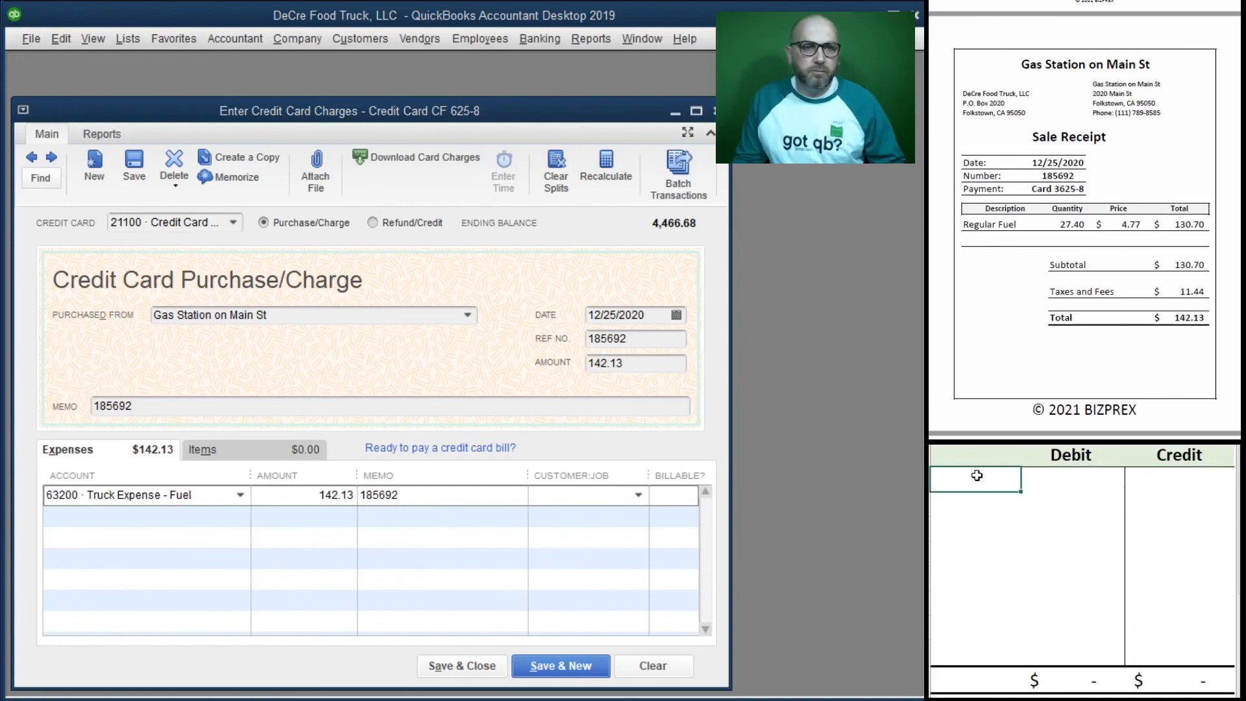
{"action": "type", "text": "63200"}
{"action": "key", "text": "Tab"}
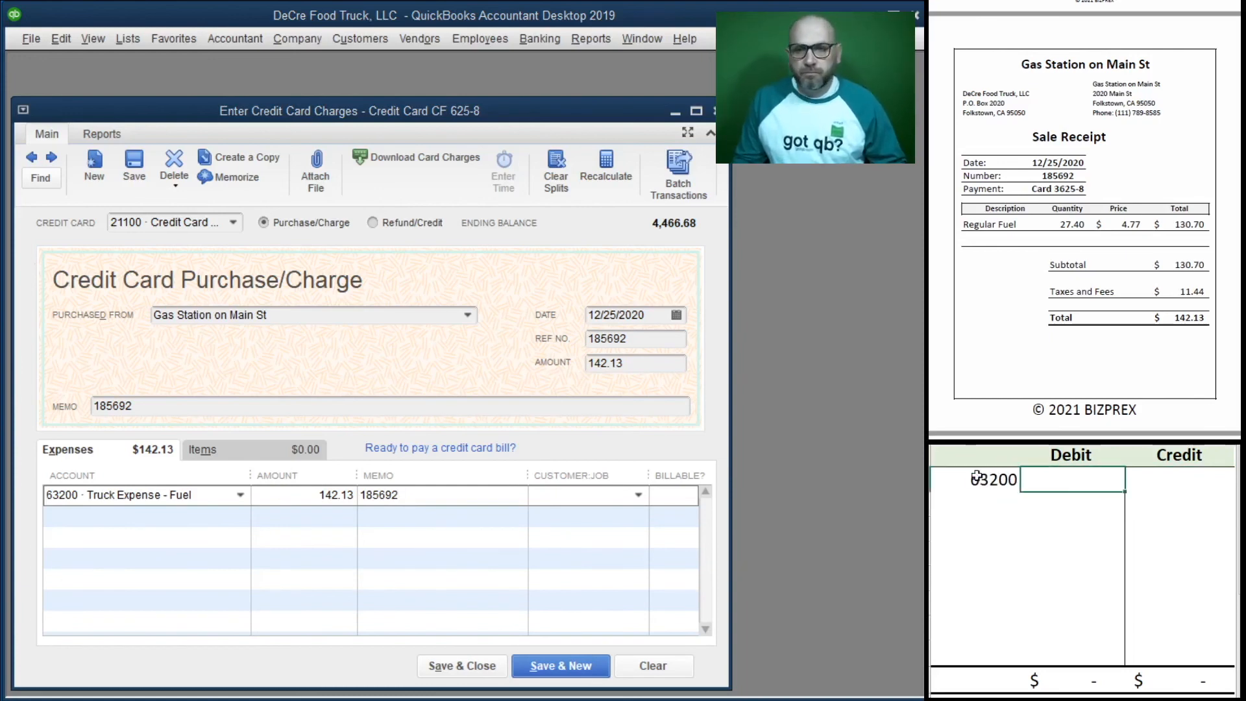
{"action": "type", "text": "142.13"}
{"action": "key", "text": "Return"}
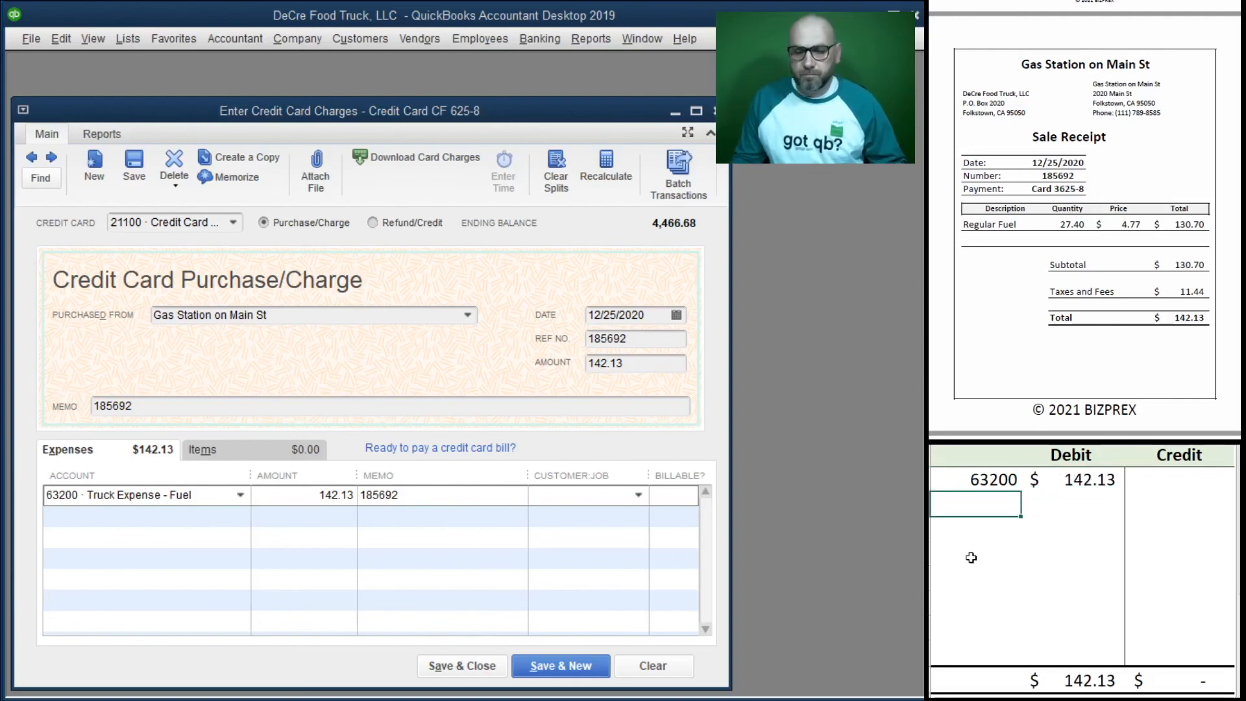
Step: Record a credit of 142.13 to account 21100 on the second line of the debit/credit spreadsheet
{"action": "type", "text": "21100"}
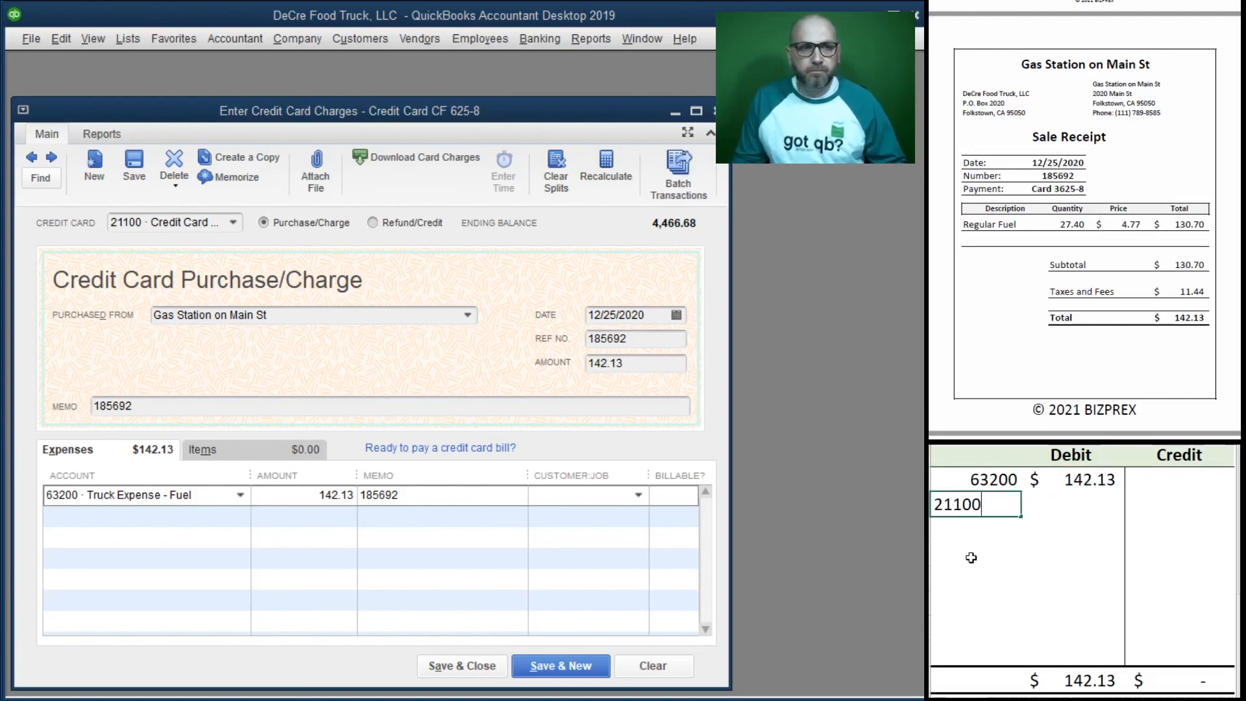
{"action": "key", "text": "Tab"}
{"action": "key", "text": "Tab"}
{"action": "type", "text": "142"}
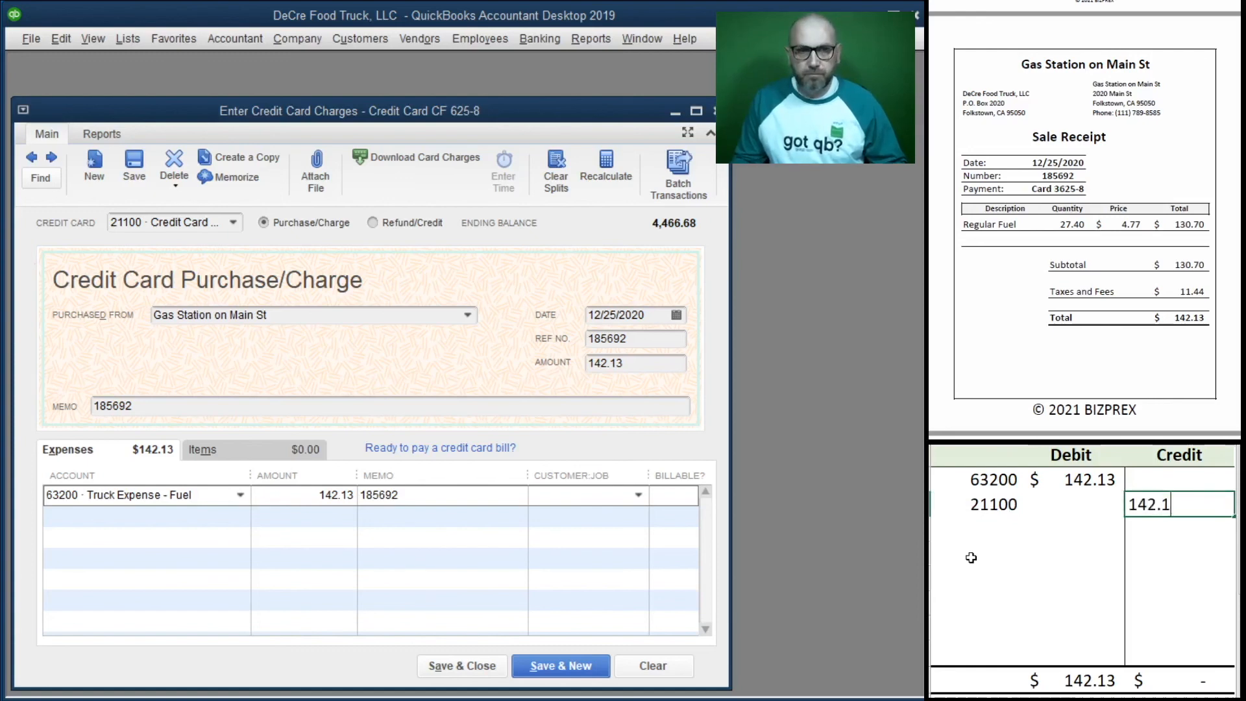
{"action": "key", "text": "Return"}
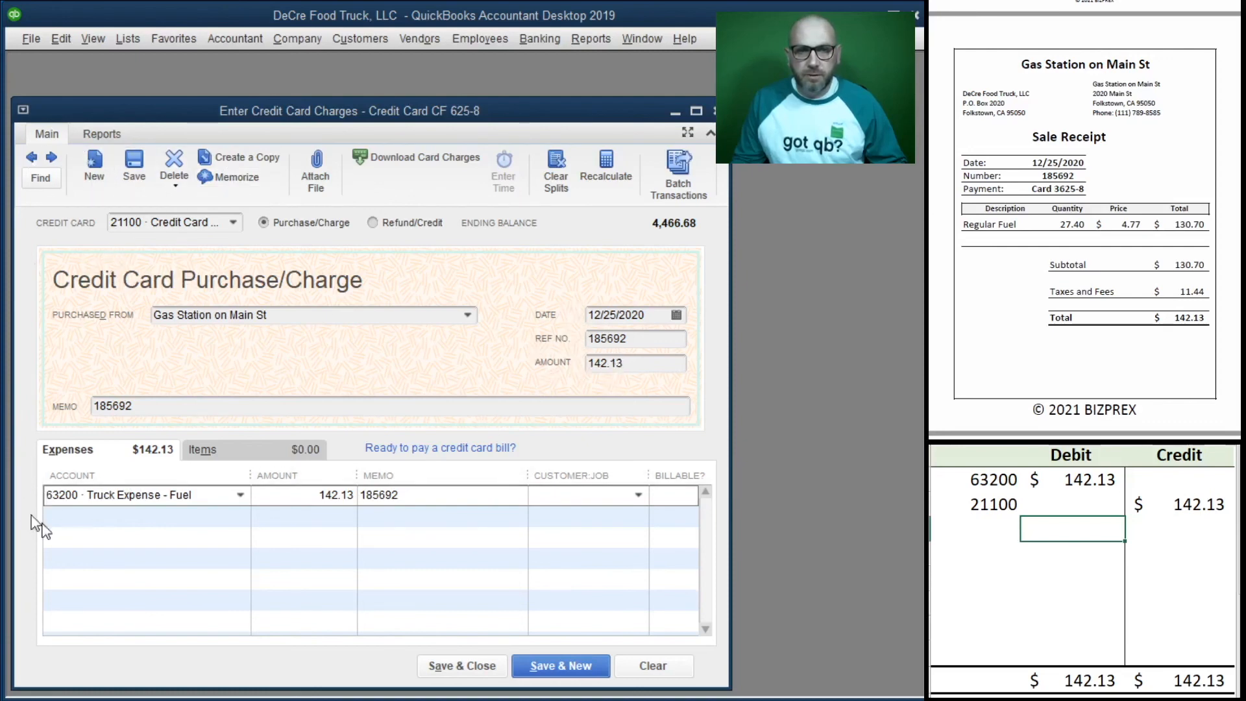
Step: Save and close the gas station charge and clear its lines from the debit/credit spreadsheet
{"action": "left_click", "coordinate": [462, 666]}
{"action": "left_click_drag", "start_coordinate": [1162, 524], "coordinate": [1000, 483]}
{"action": "key", "text": "Delete"}
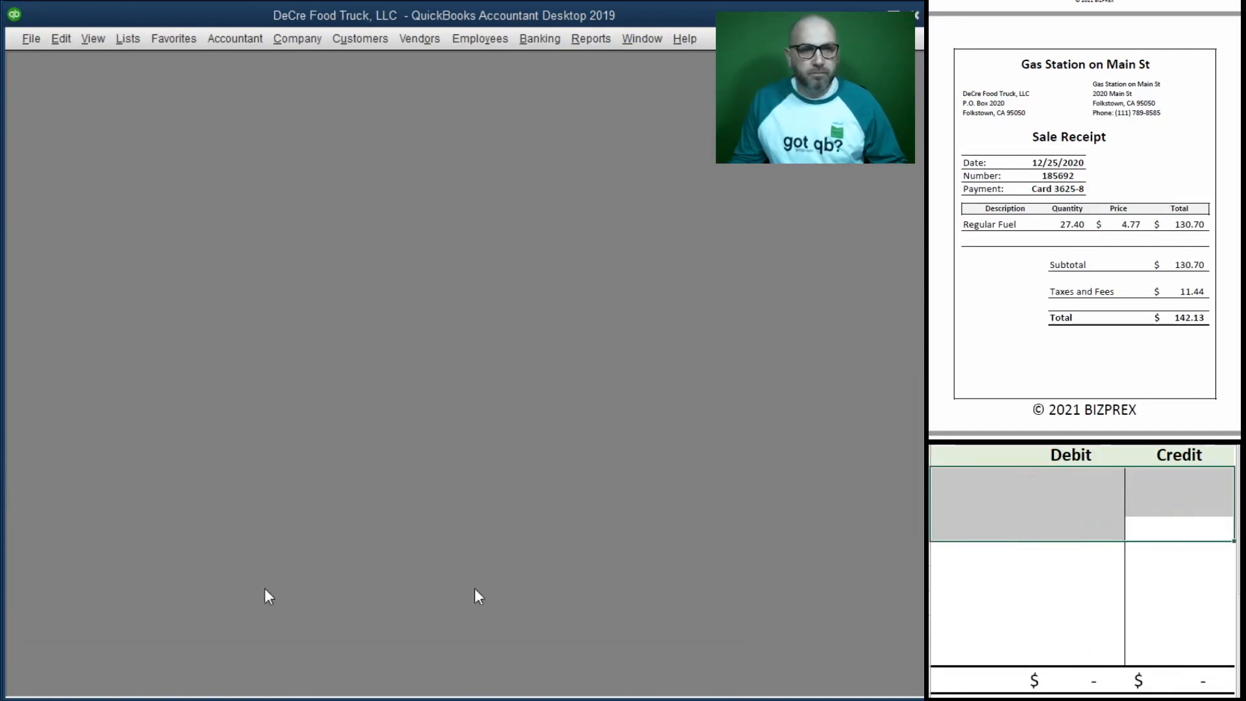
Step: Start a funds transfer dated 12/25/2020 from bank account 11100 to account 30700 Members Draw
{"action": "scroll", "coordinate": [1074, 303], "scroll_direction": "down", "scroll_amount": 8}
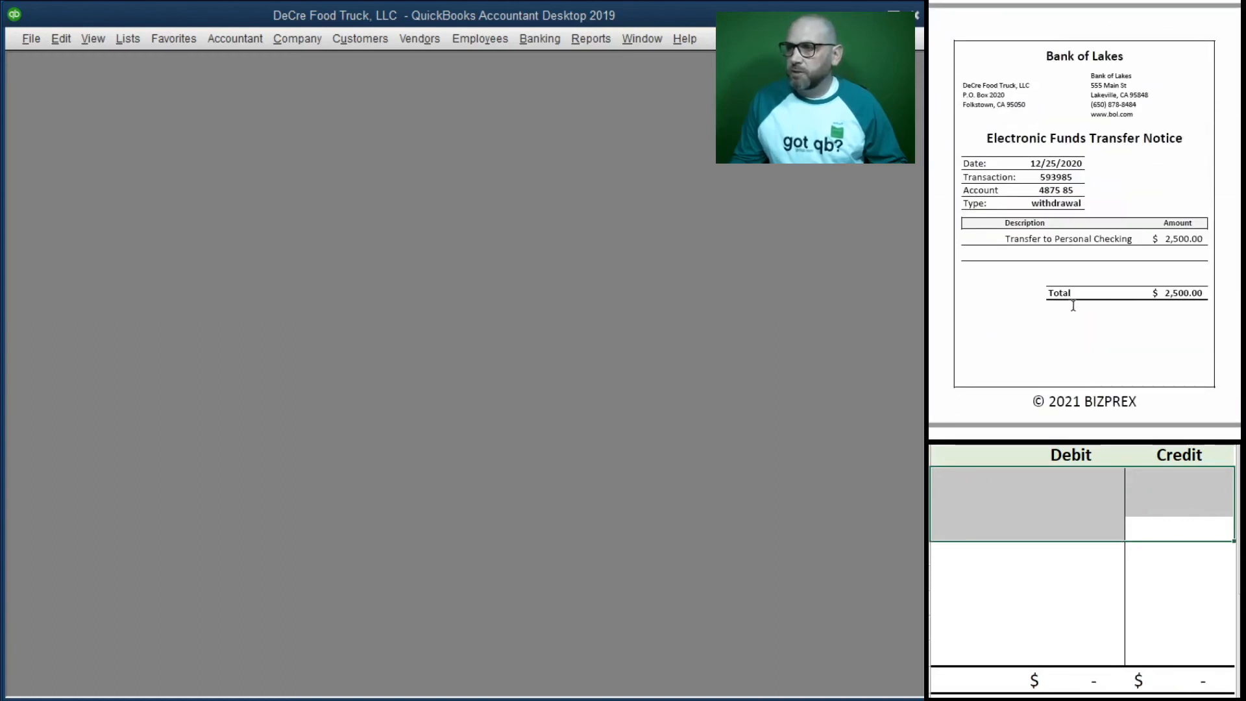
{"action": "left_click", "coordinate": [540, 38]}
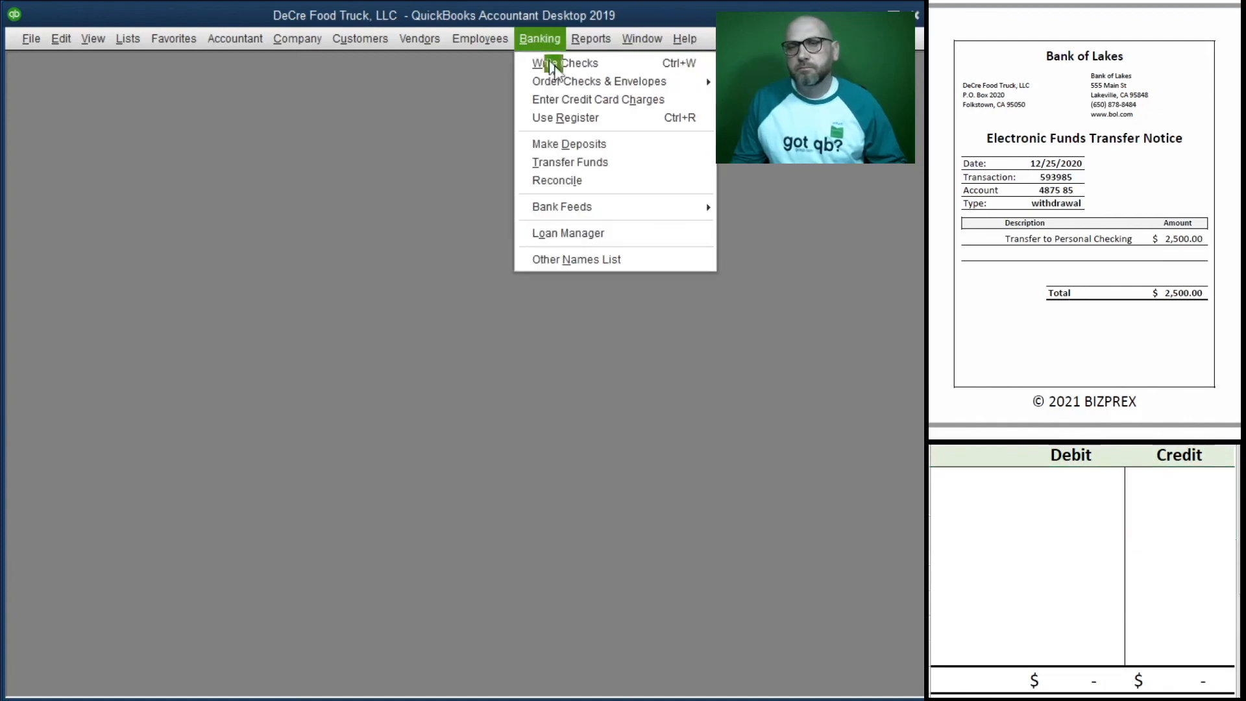
{"action": "left_click", "coordinate": [655, 162]}
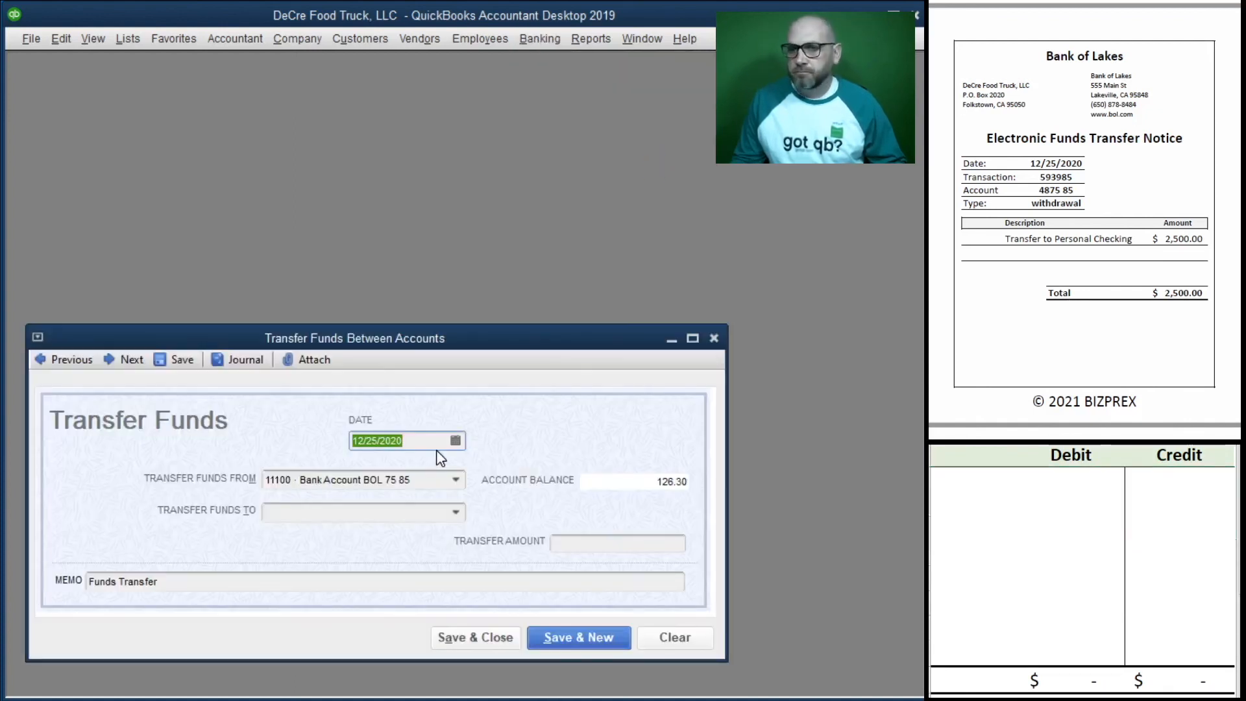
{"action": "key", "text": "Tab"}
{"action": "key", "text": "Tab"}
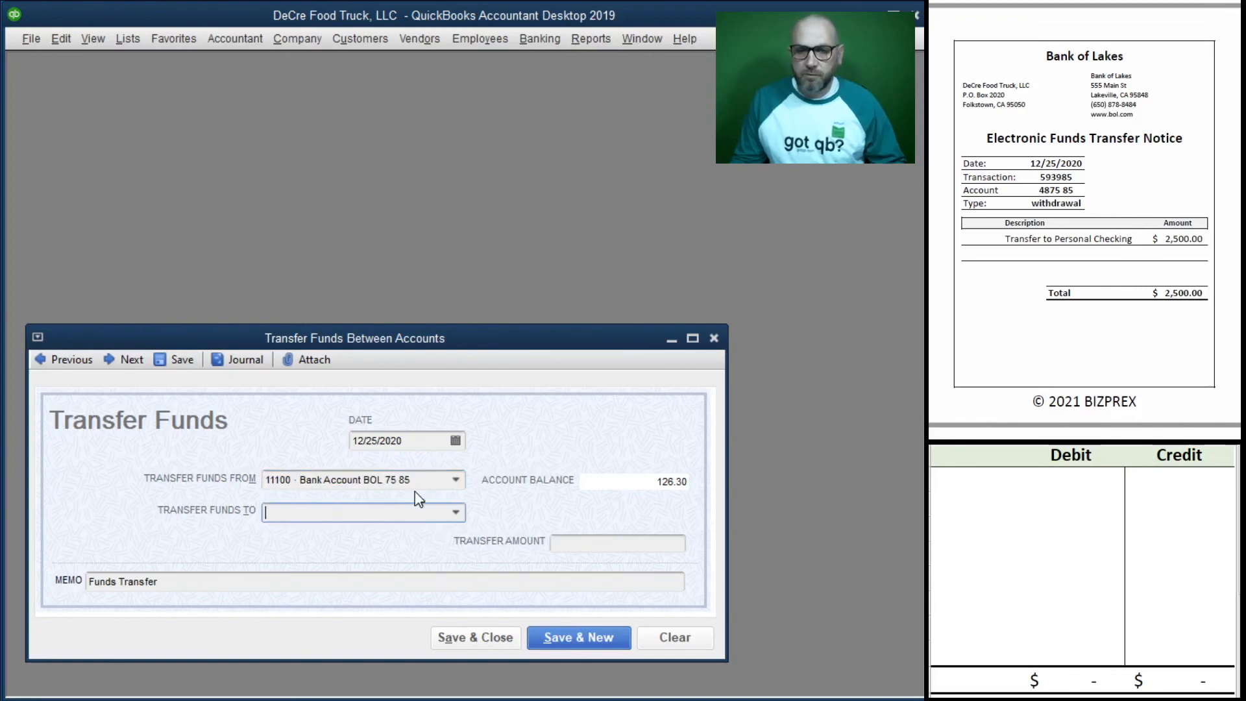
{"action": "type", "text": "d"}
{"action": "left_click", "coordinate": [439, 598]}
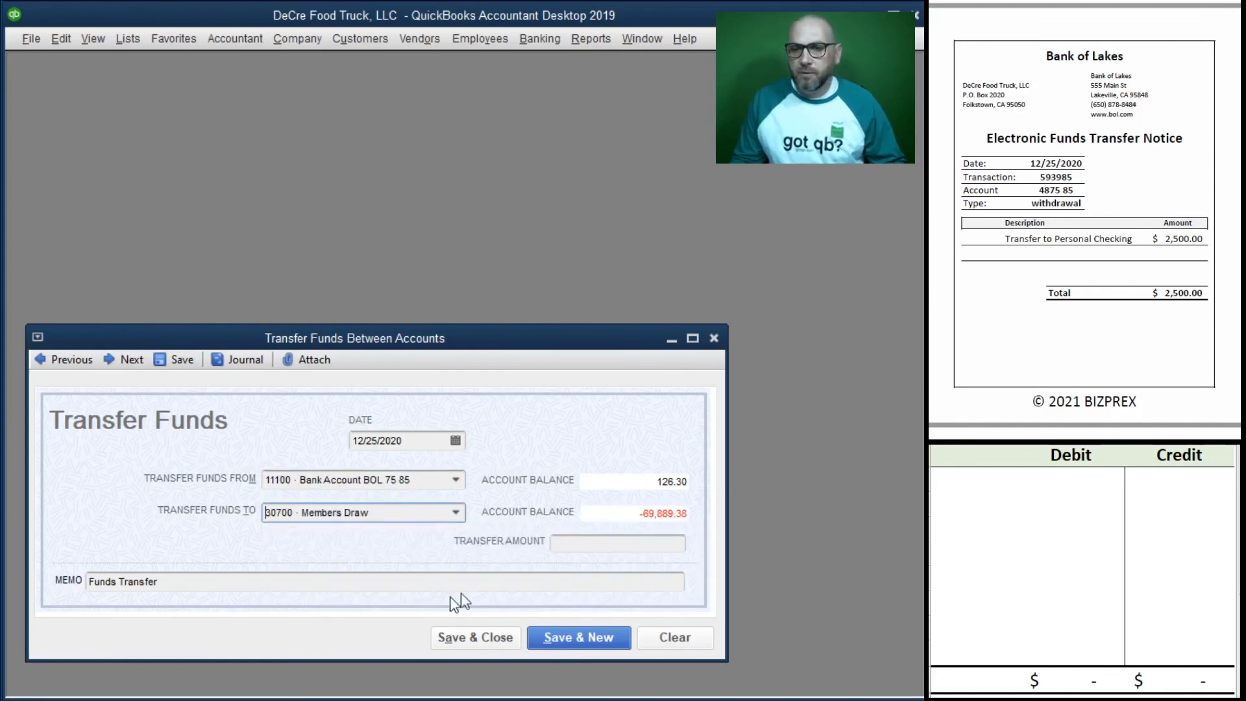
Step: Set the transfer amount to 2,500.00 and the memo to "Funds Transfer Draw"
{"action": "left_click", "coordinate": [621, 543]}
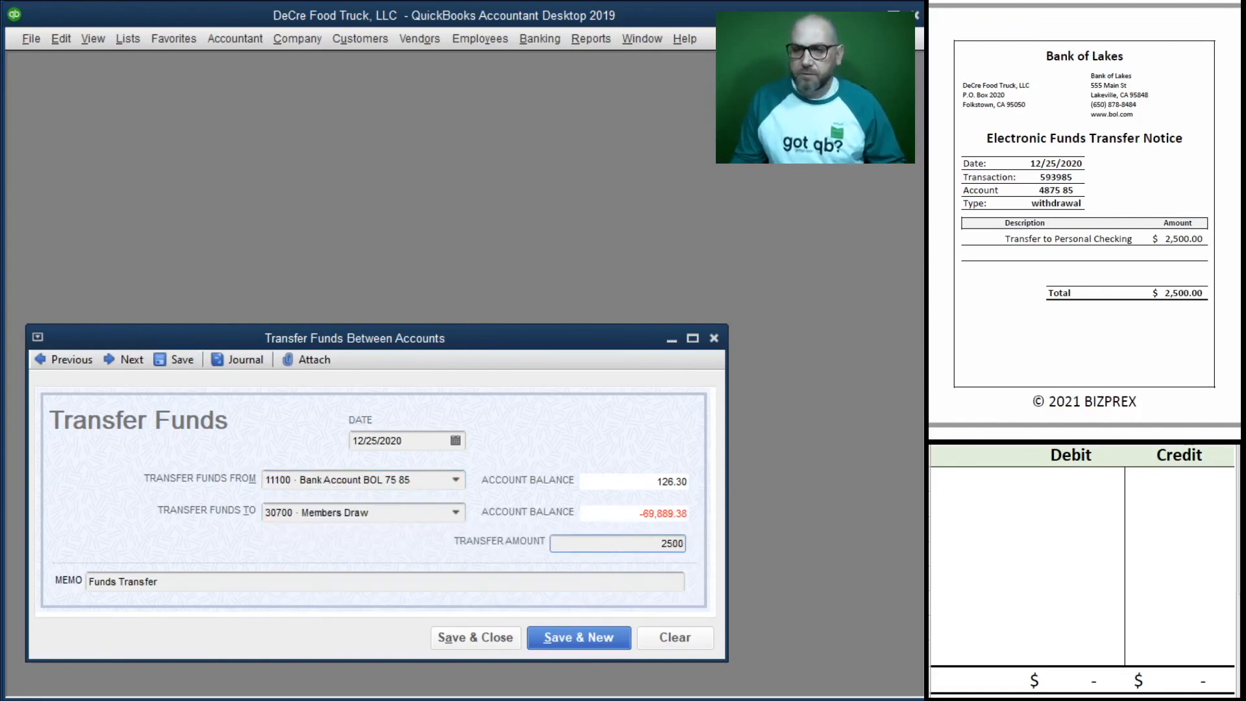
{"action": "key", "text": "Tab"}
{"action": "key", "text": "Tab"}
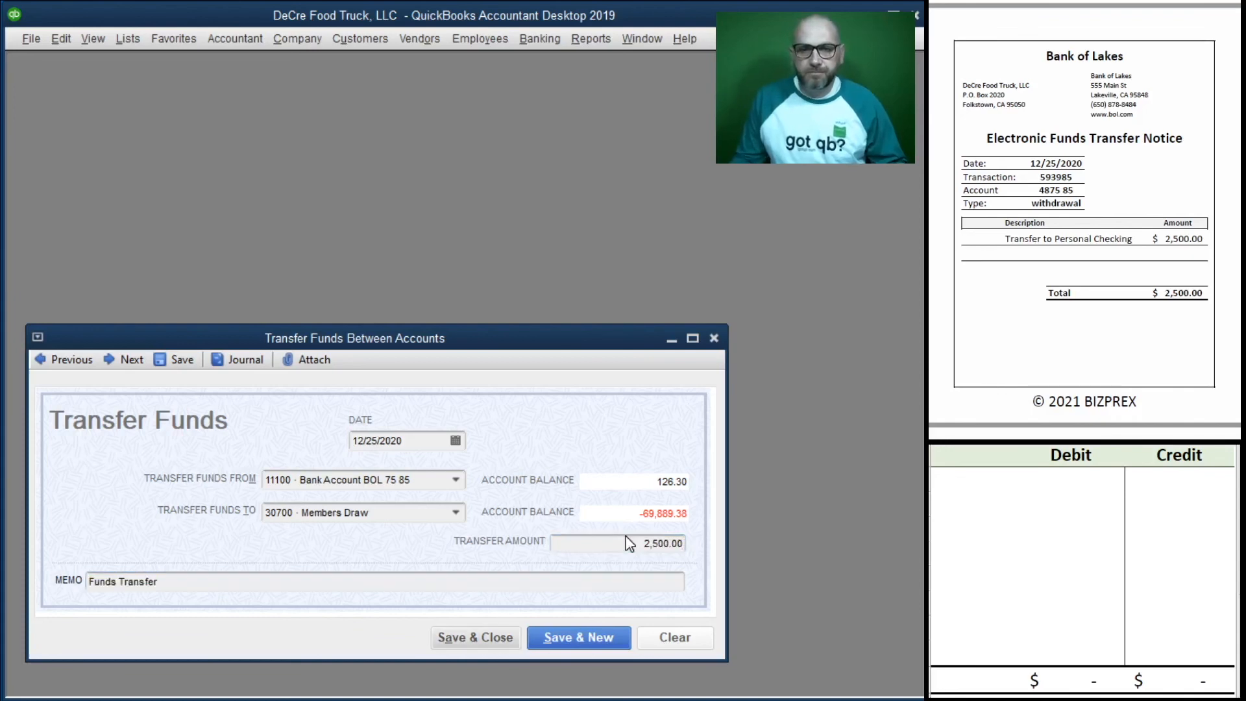
{"action": "left_click", "coordinate": [269, 582]}
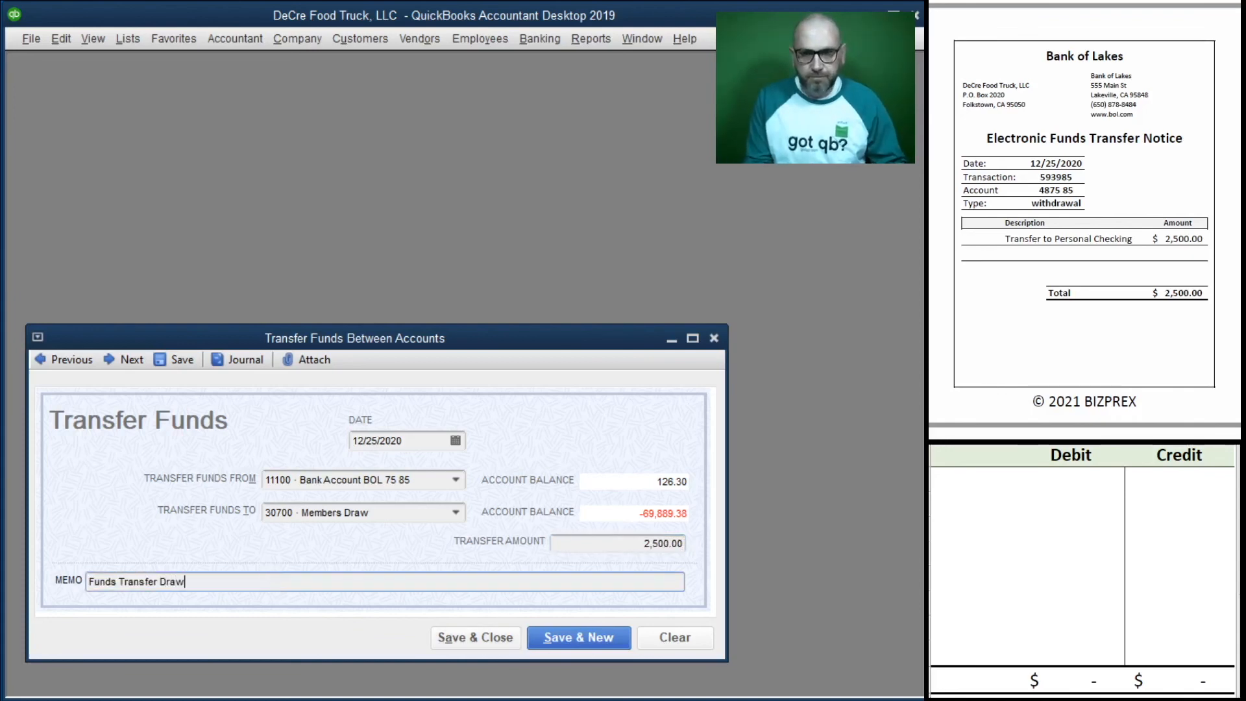
Step: Record a credit of 2,500.00 to account 11100 on the first line of the debit/credit spreadsheet
{"action": "left_click", "coordinate": [984, 475]}
{"action": "type", "text": "11100"}
{"action": "key", "text": "Tab"}
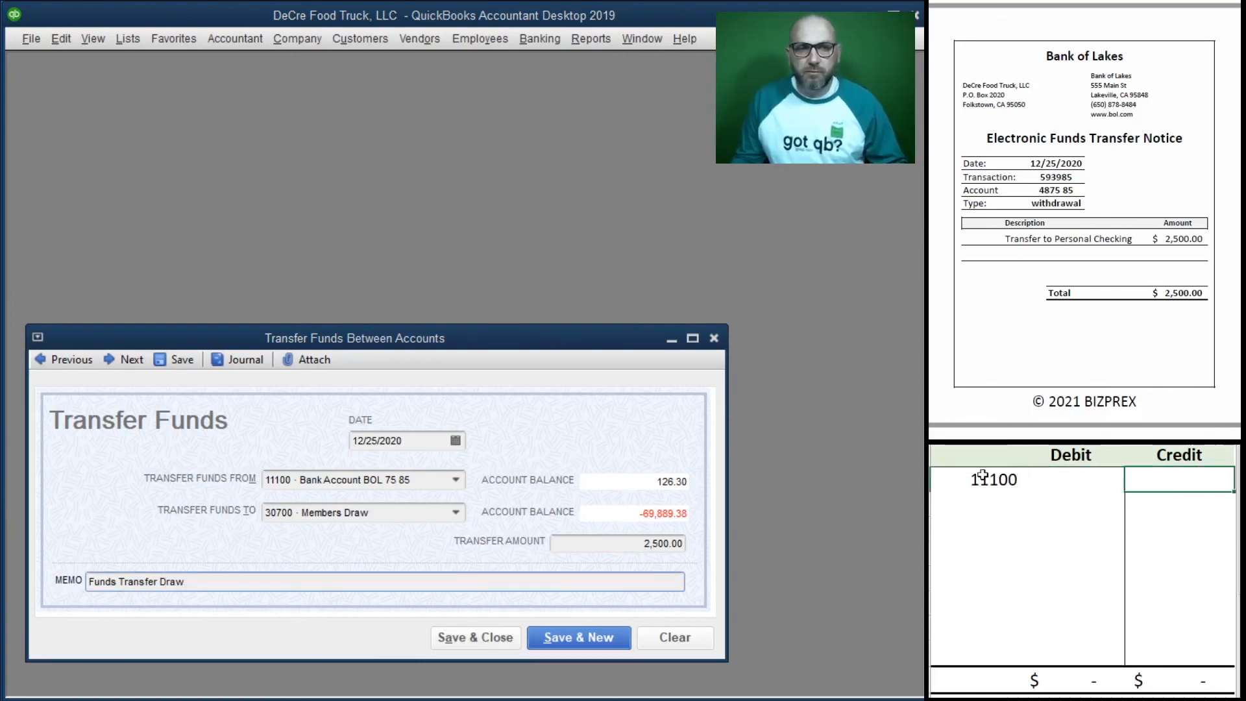
{"action": "type", "text": "2500"}
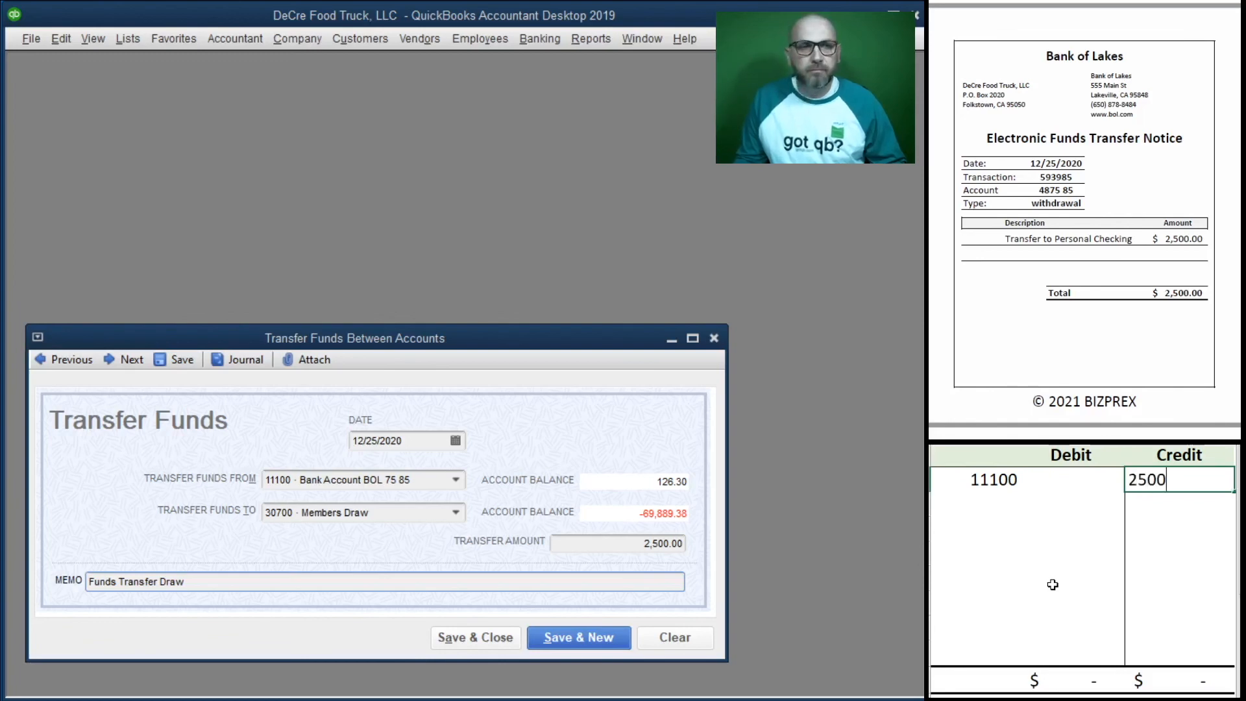
{"action": "key", "text": "Return"}
Step: Record a debit of 2,500.00 to account 30700 on the second line of the debit/credit spreadsheet
{"action": "key", "text": "Left"}
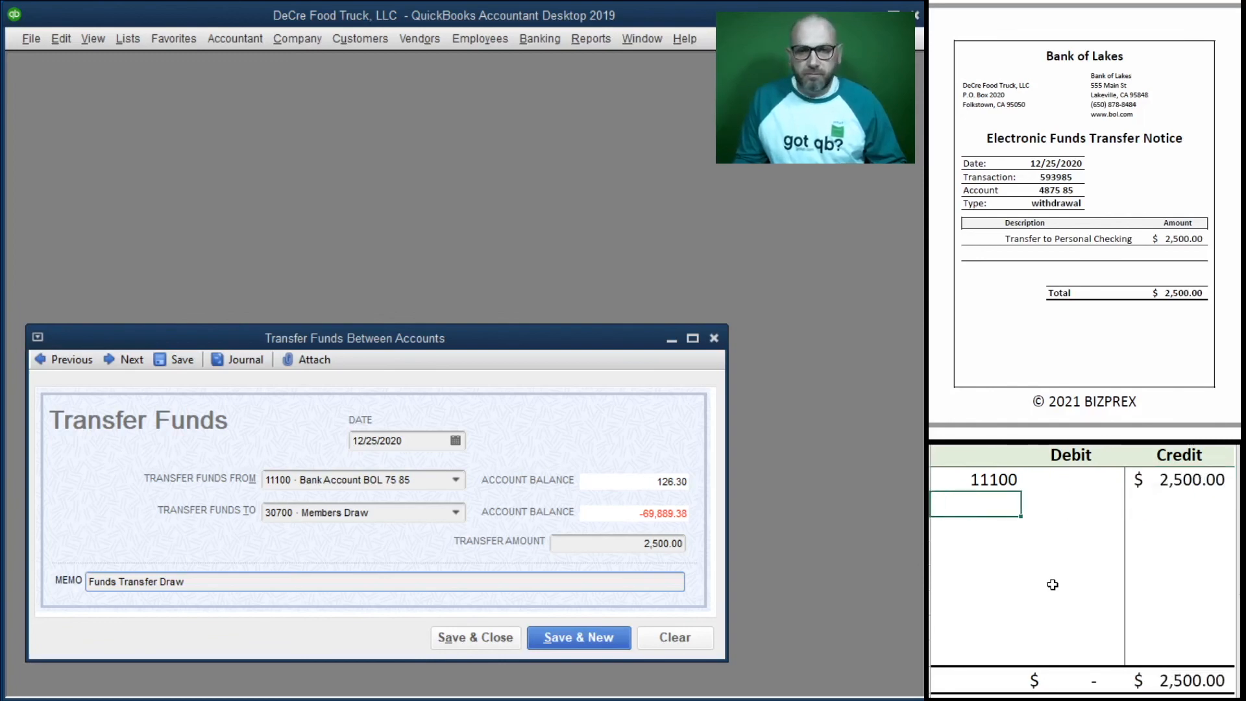
{"action": "type", "text": "30700"}
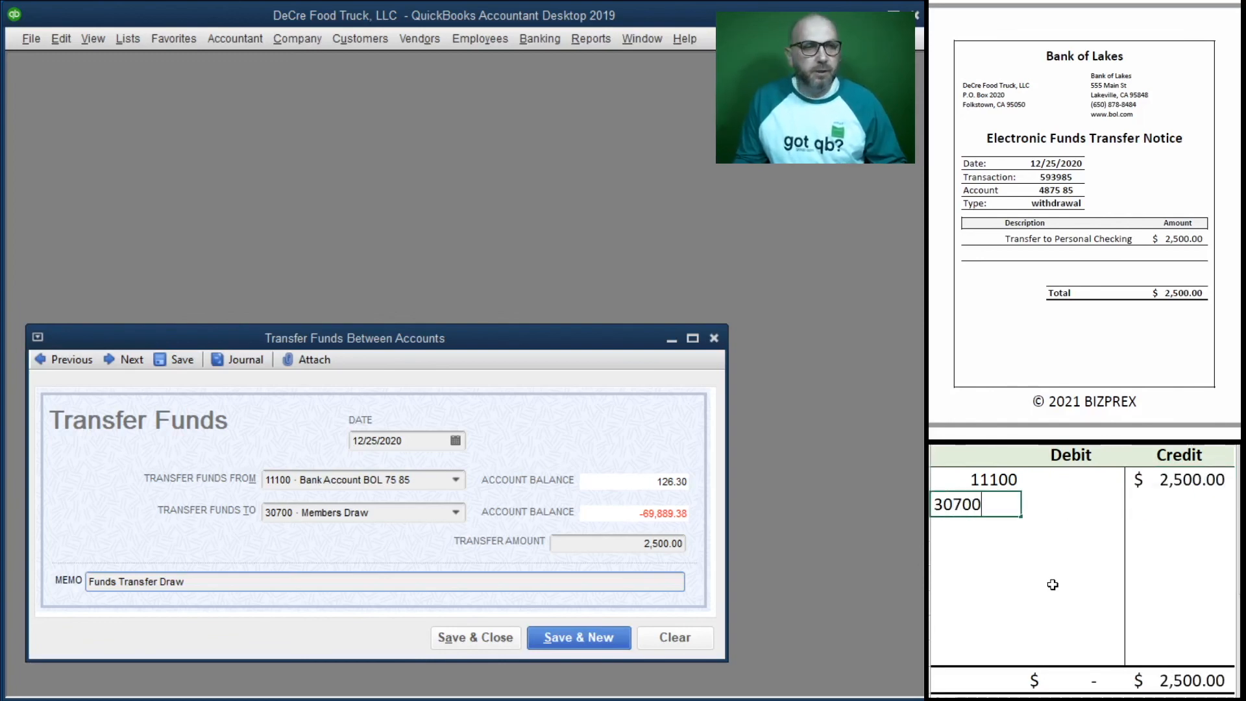
{"action": "key", "text": "Tab"}
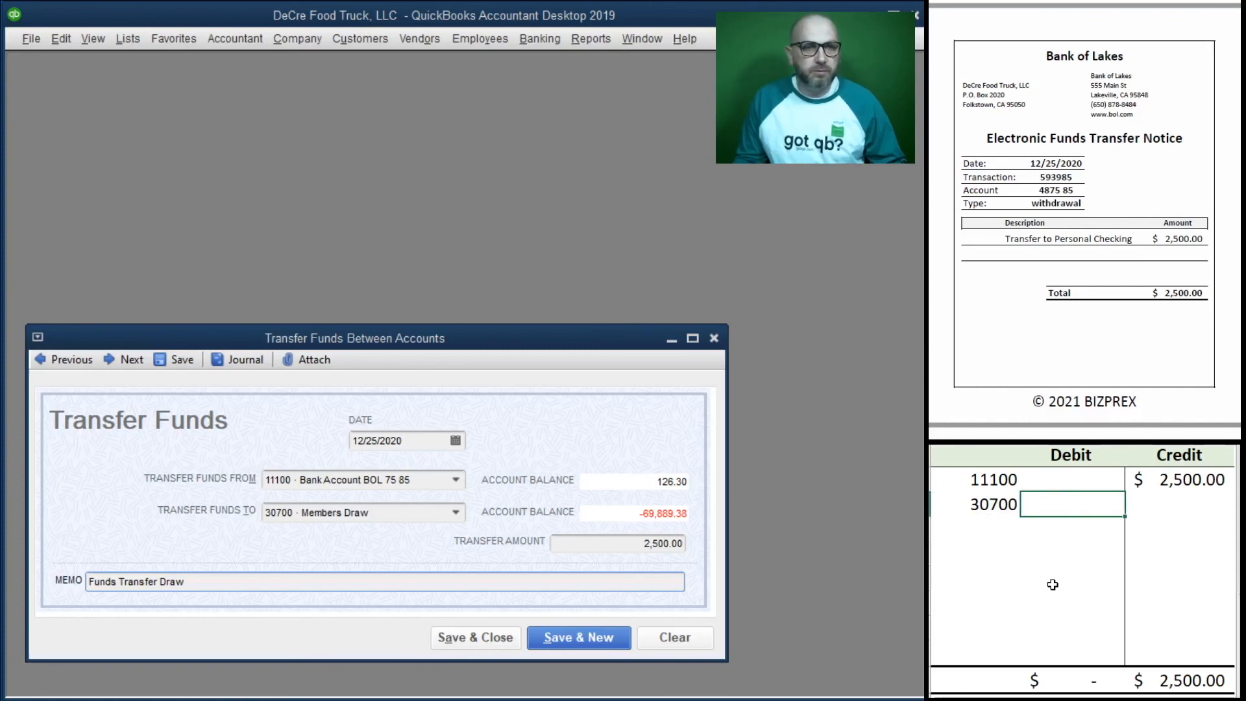
{"action": "type", "text": "2500"}
{"action": "key", "text": "Return"}
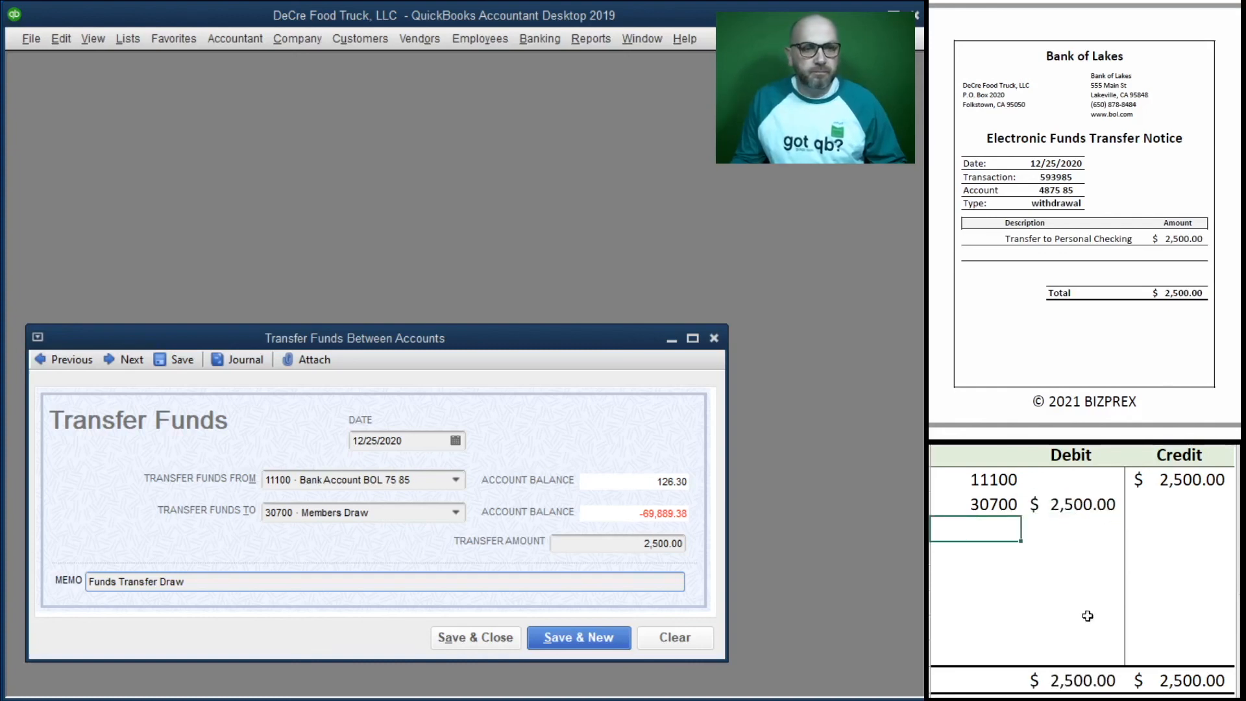
Step: Save and close the members draw transfer and clear its lines from the debit/credit spreadsheet
{"action": "left_click", "coordinate": [436, 643]}
{"action": "left_click_drag", "start_coordinate": [1148, 506], "coordinate": [981, 483]}
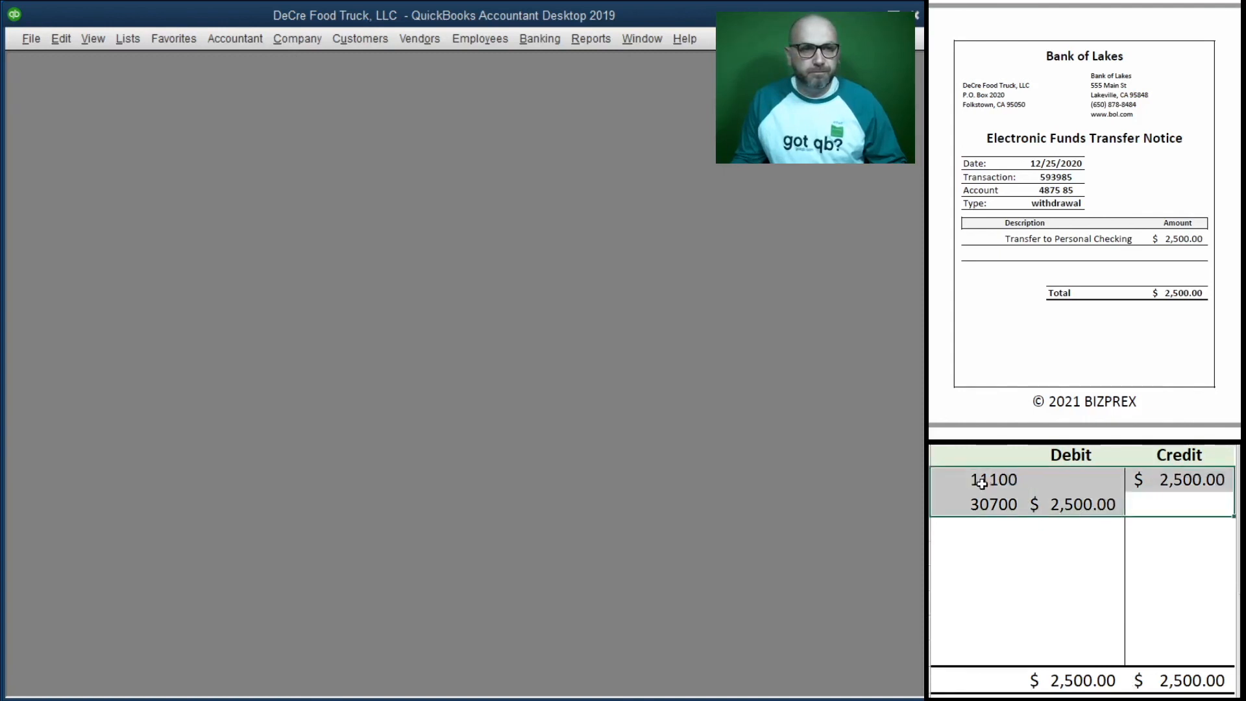
{"action": "key", "text": "Delete"}
{"action": "scroll", "coordinate": [1090, 280], "scroll_direction": "down", "scroll_amount": 3}
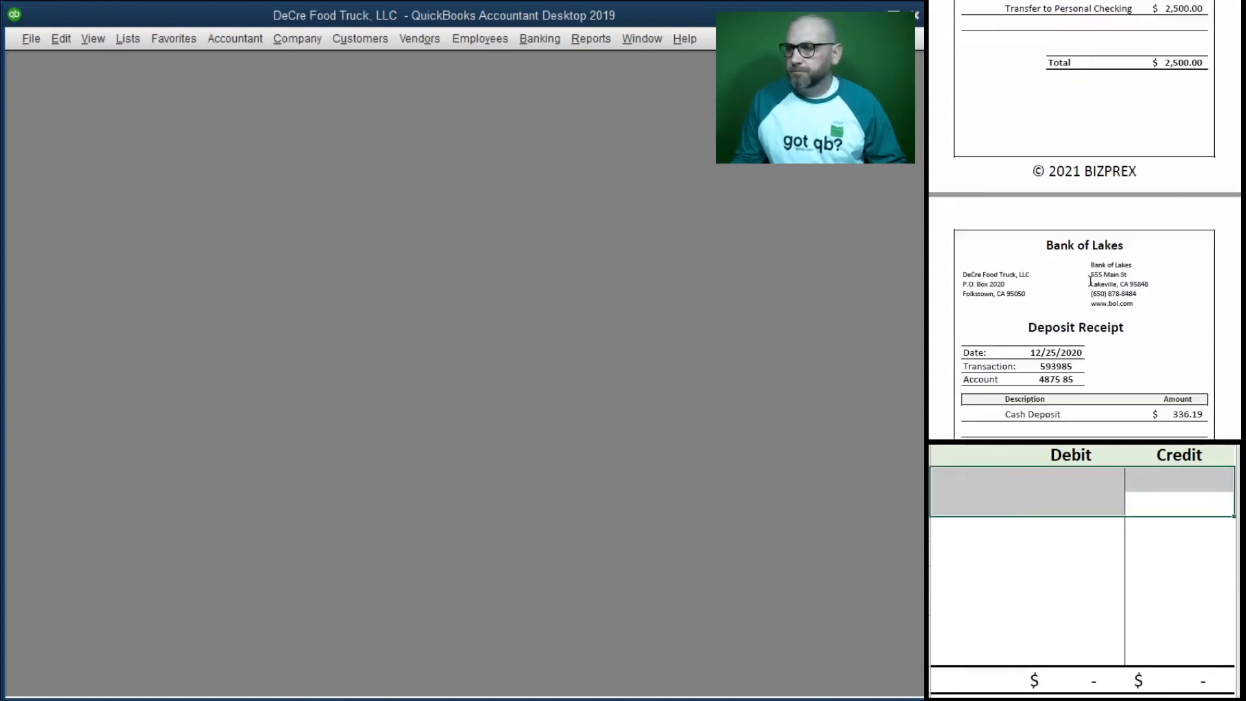
{"action": "scroll", "coordinate": [1087, 284], "scroll_direction": "down", "scroll_amount": 5}
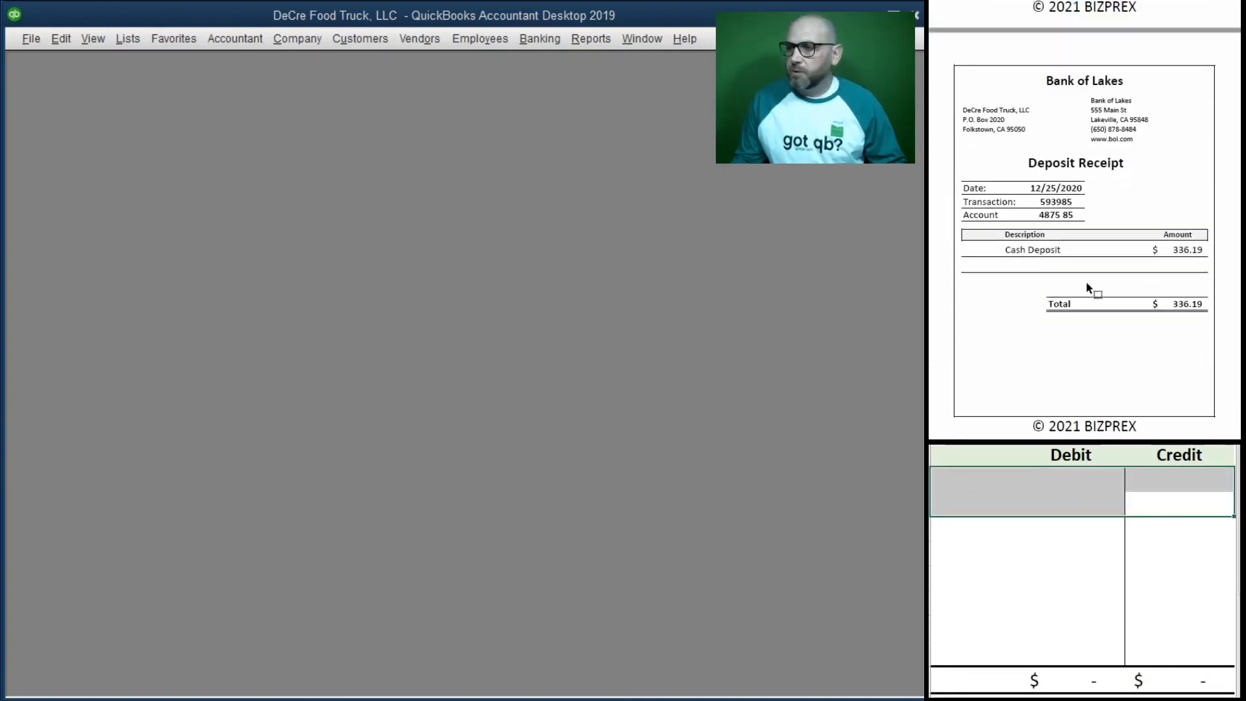
Step: Start a deposit to bank account 11100 dated 12/25/2020, with a line received from Customers and posted from account 41100 Sales
{"action": "scroll", "coordinate": [1087, 286], "scroll_direction": "down", "scroll_amount": 1}
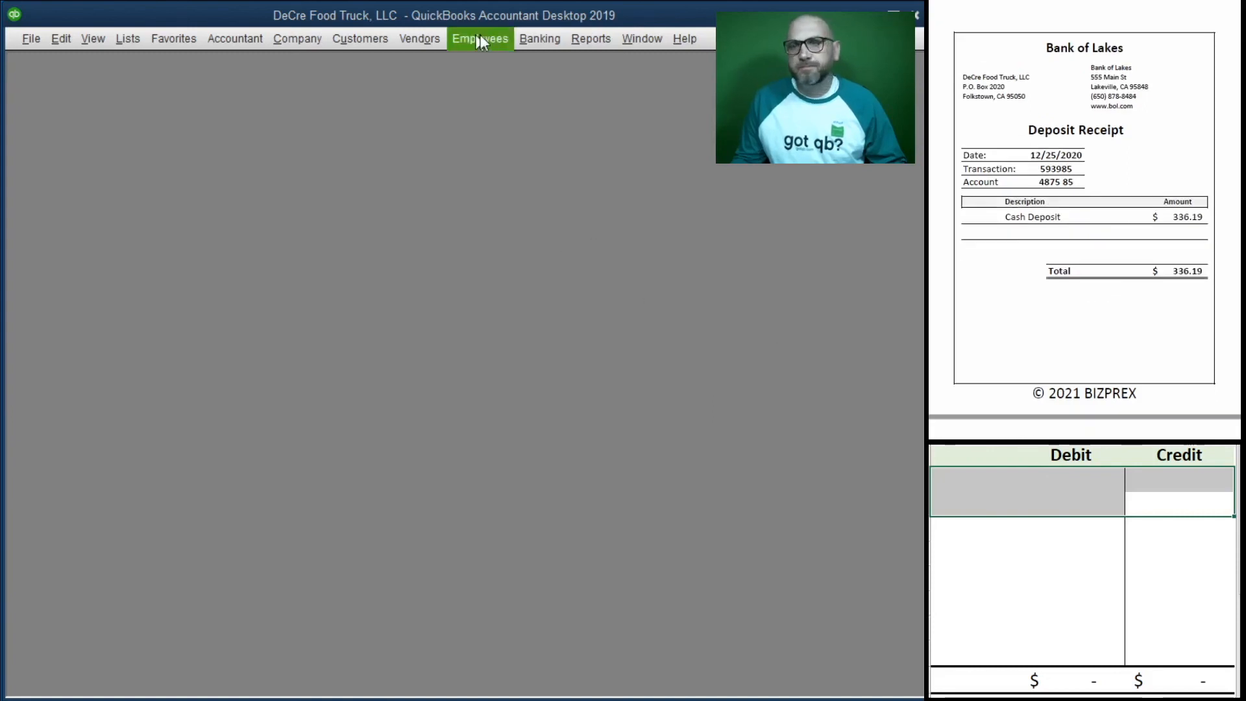
{"action": "left_click", "coordinate": [536, 38]}
{"action": "left_click", "coordinate": [615, 148]}
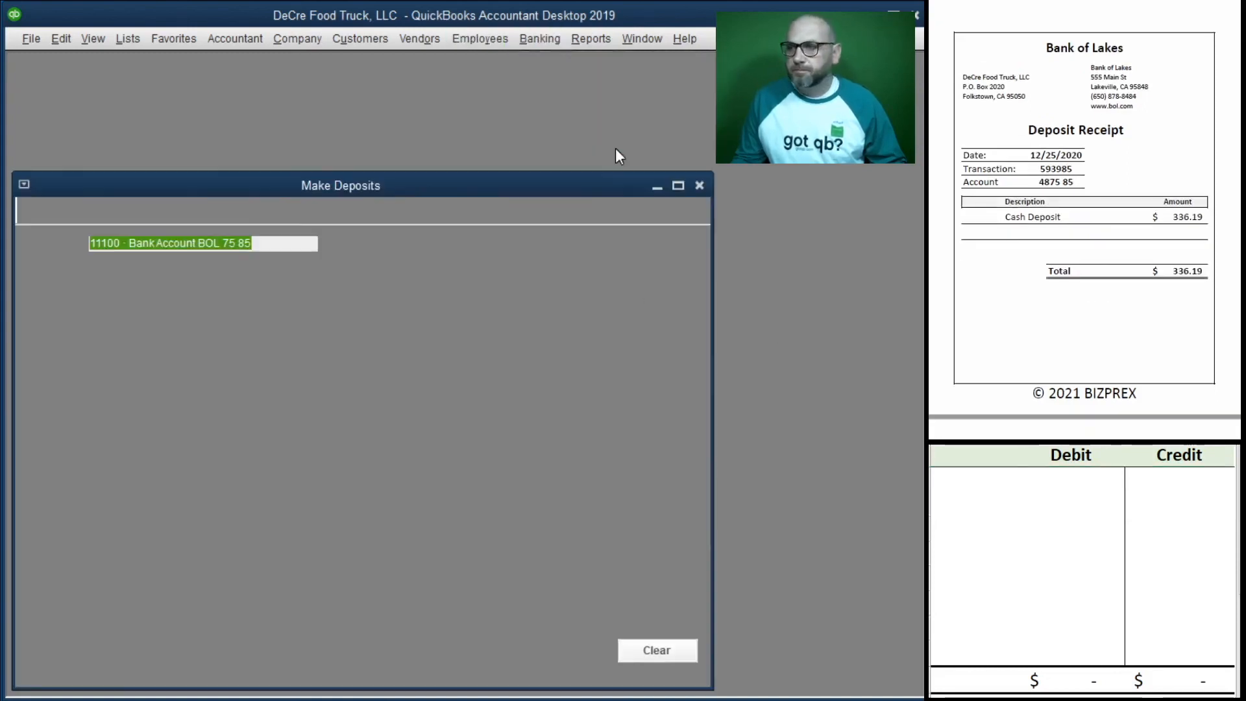
{"action": "key", "text": "Tab"}
{"action": "key", "text": "Tab"}
{"action": "key", "text": "Tab"}
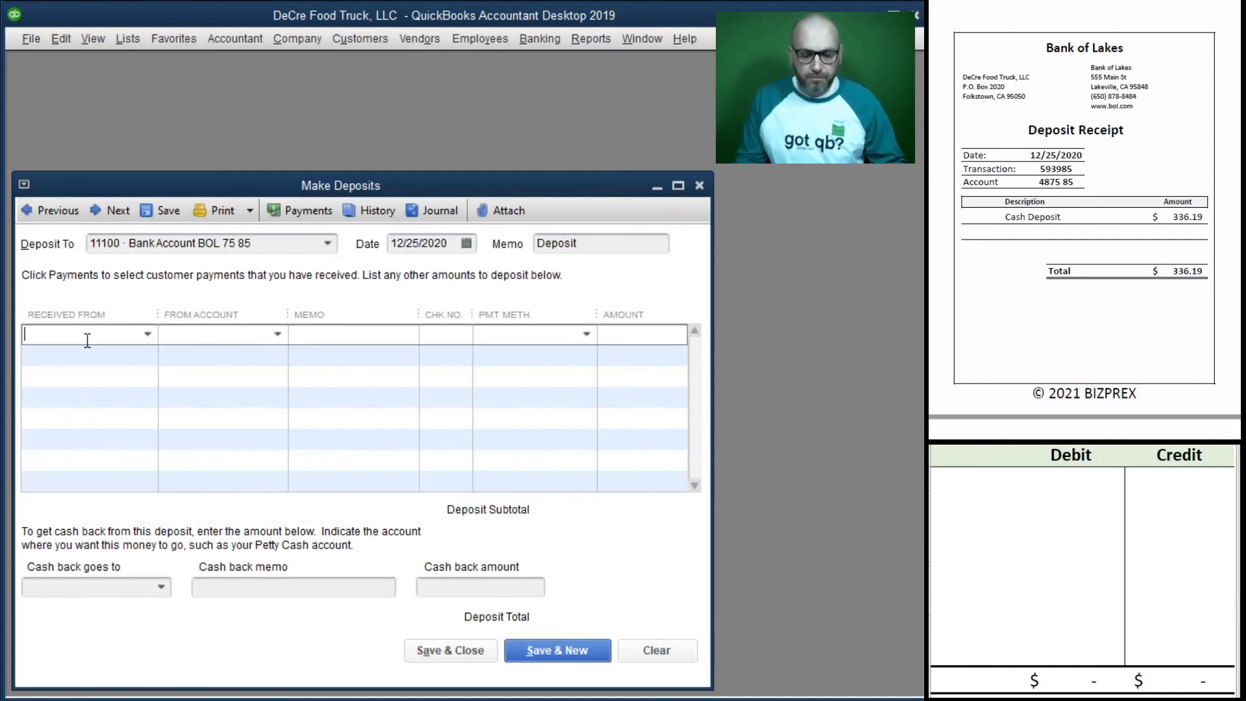
{"action": "type", "text": "cus"}
{"action": "key", "text": "Tab"}
{"action": "type", "text": "41"}
{"action": "key", "text": "Tab"}
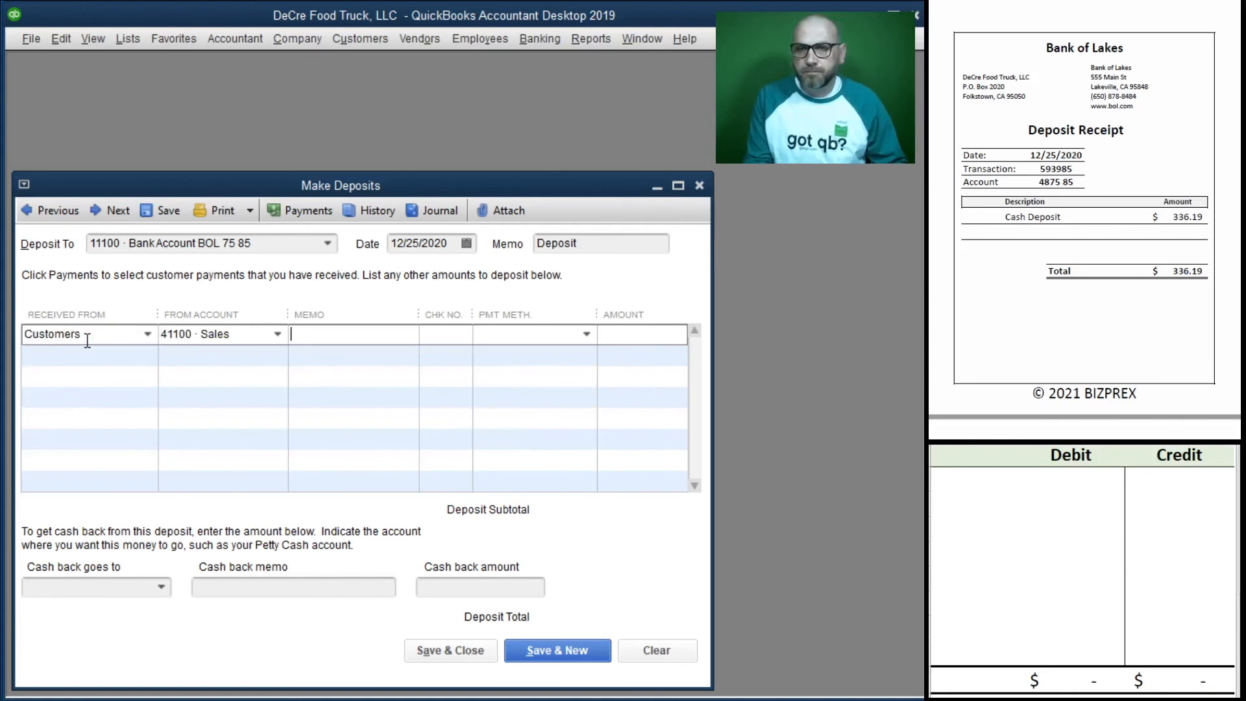
Step: Complete the deposit line with memo "Cash Sales", payment method Cash and amount 336.19
{"action": "type", "text": "Cash Sales"}
{"action": "type", "text": "Ca"}
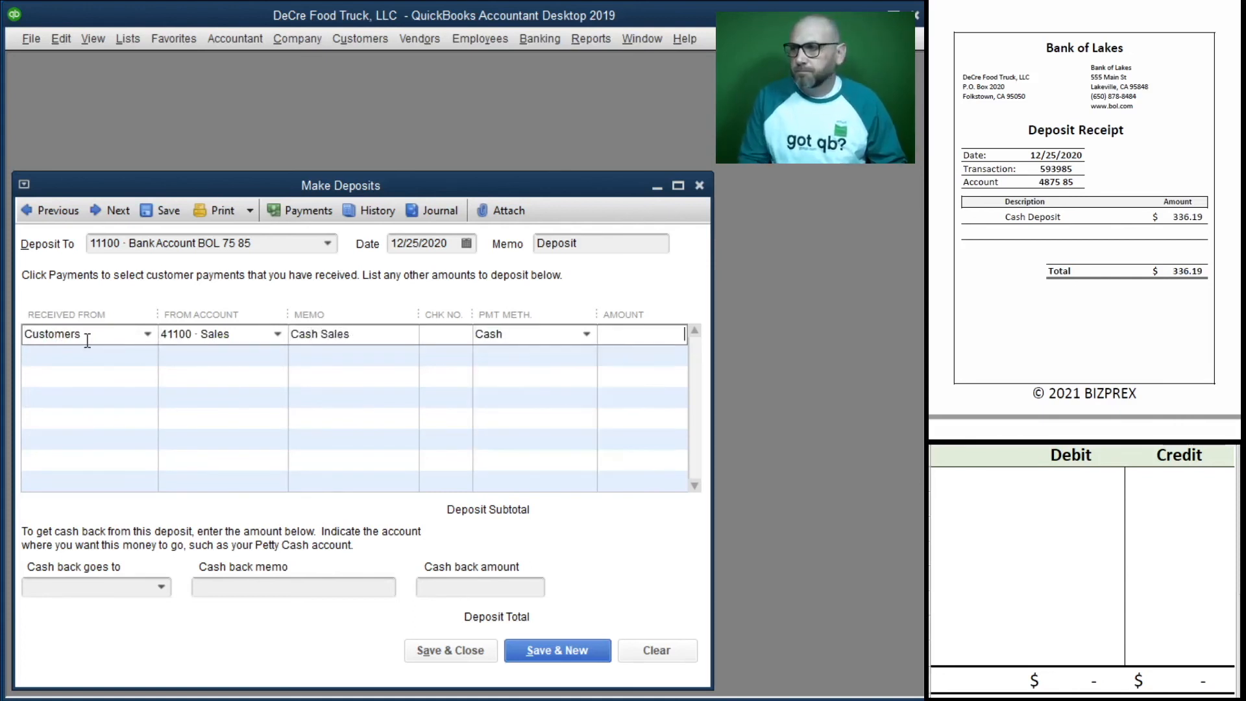
{"action": "type", "text": "336.19"}
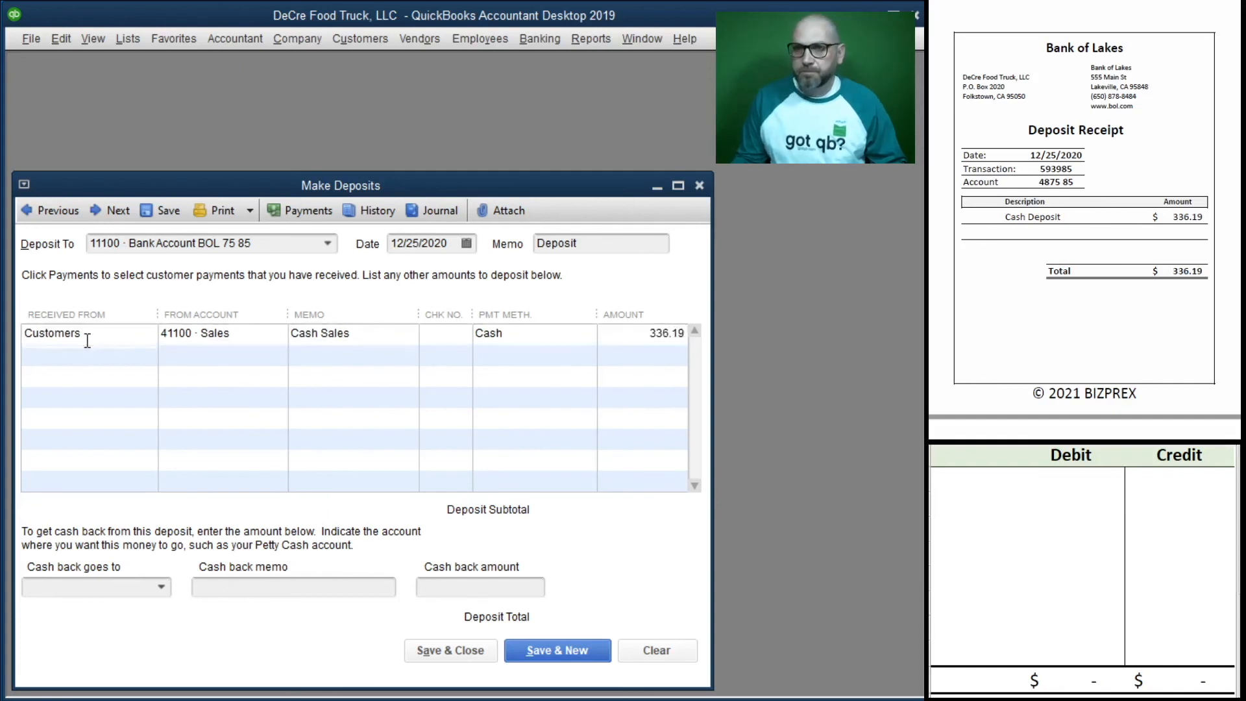
{"action": "key", "text": "Tab"}
Step: Record a debit of 336.19 to account 11100 on the first line of the debit/credit spreadsheet
{"action": "left_click", "coordinate": [970, 479]}
{"action": "type", "text": "11100"}
{"action": "key", "text": "Tab"}
{"action": "type", "text": "336.19"}
{"action": "key", "text": "Return"}
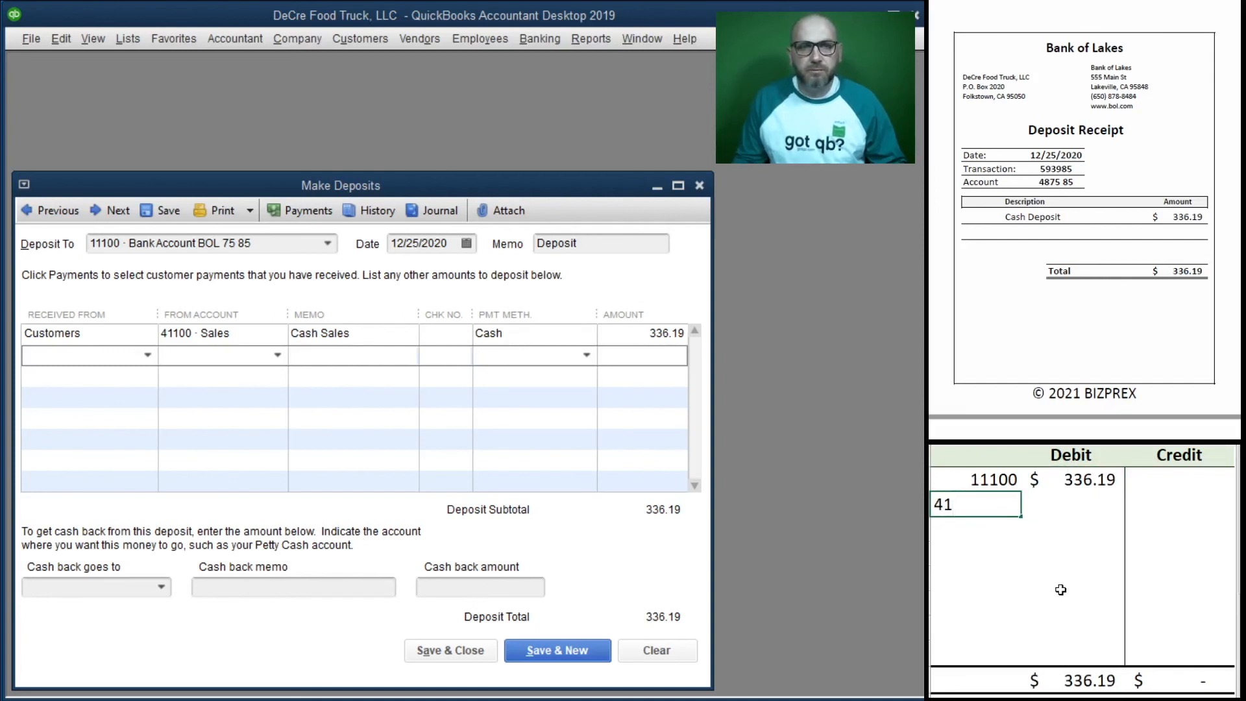
Step: Record a credit of 336.19 to account 41100 on the second line of the debit/credit spreadsheet
{"action": "type", "text": "41100"}
{"action": "key", "text": "Tab"}
{"action": "key", "text": "Tab"}
{"action": "type", "text": "33"}
{"action": "key", "text": "Return"}
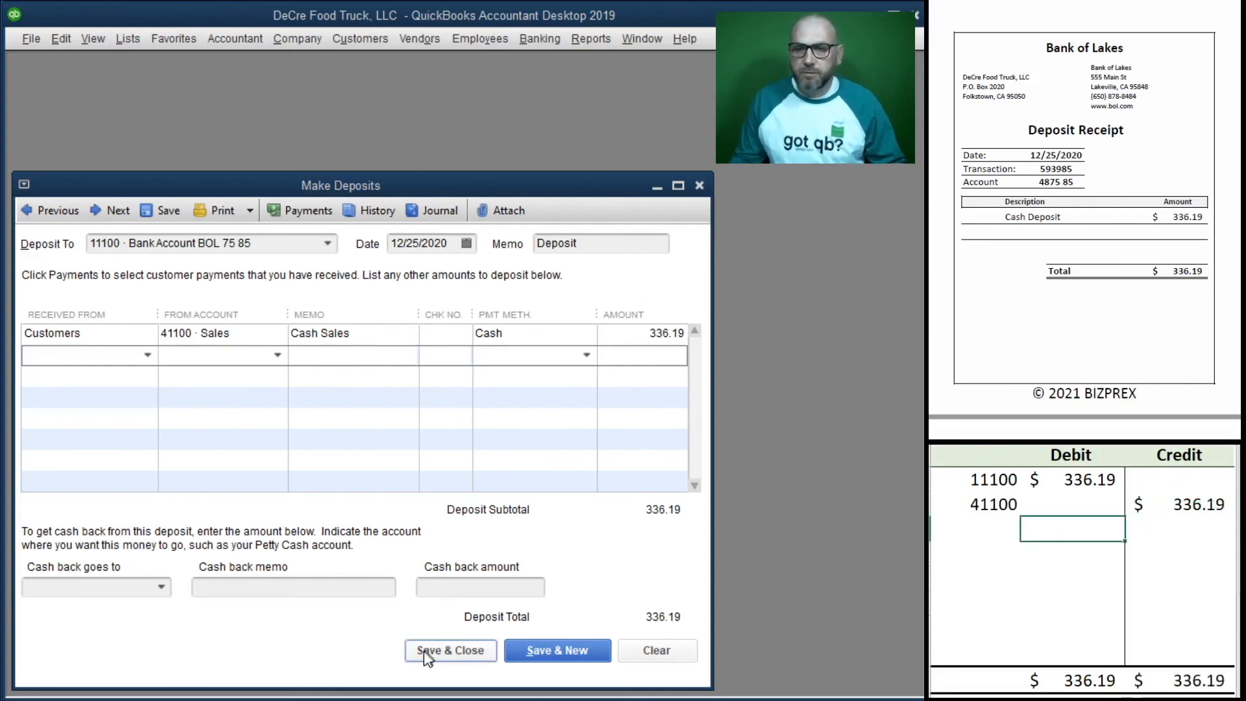
Step: Save and close the cash sales deposit and clear its lines from the debit/credit spreadsheet
{"action": "left_click", "coordinate": [465, 652]}
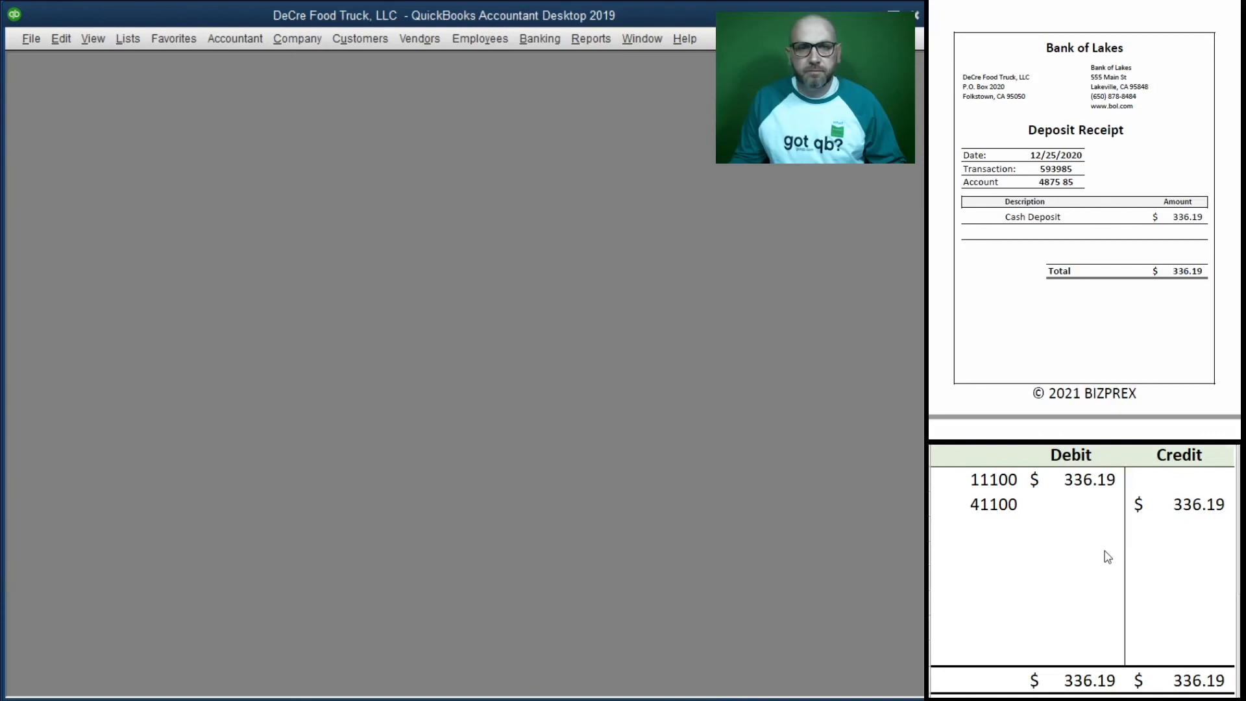
{"action": "left_click_drag", "start_coordinate": [1197, 504], "coordinate": [956, 470]}
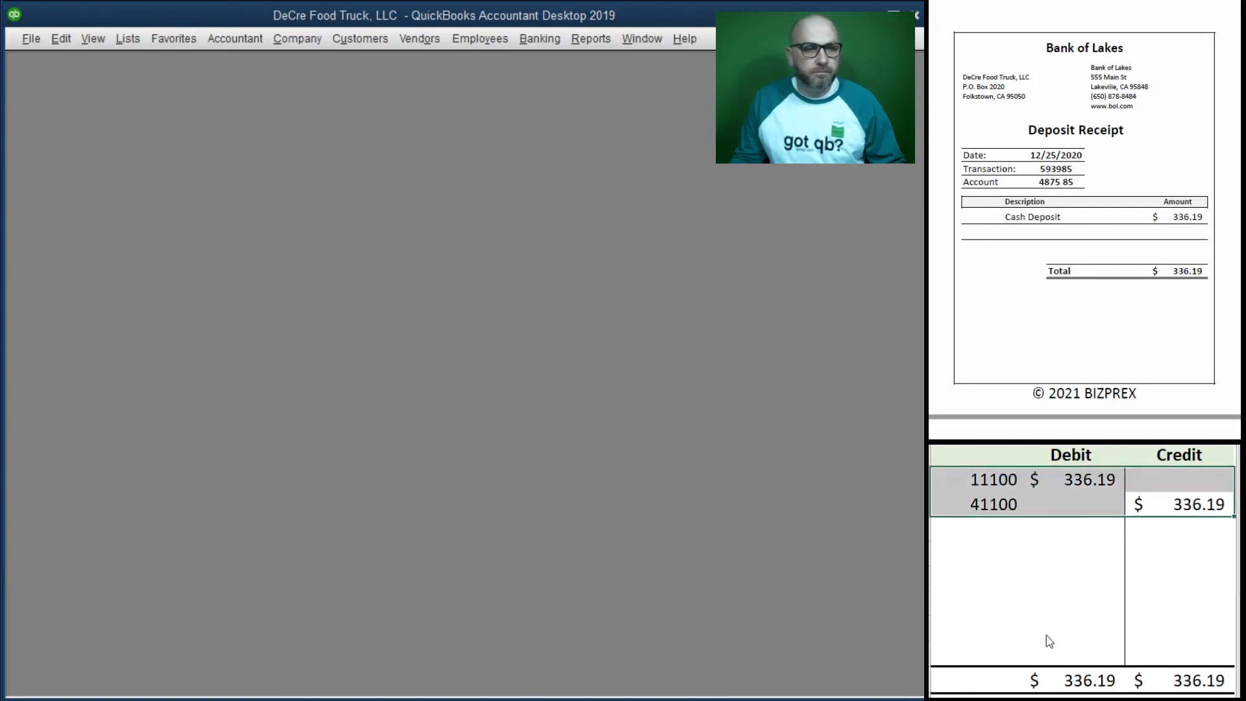
{"action": "key", "text": "Delete"}
Step: Start a deposit to bank account 11100 for the merchant account notice and date it 12/28/2020
{"action": "scroll", "coordinate": [1097, 230], "scroll_direction": "down", "scroll_amount": 2}
{"action": "scroll", "coordinate": [1096, 230], "scroll_direction": "down", "scroll_amount": 5}
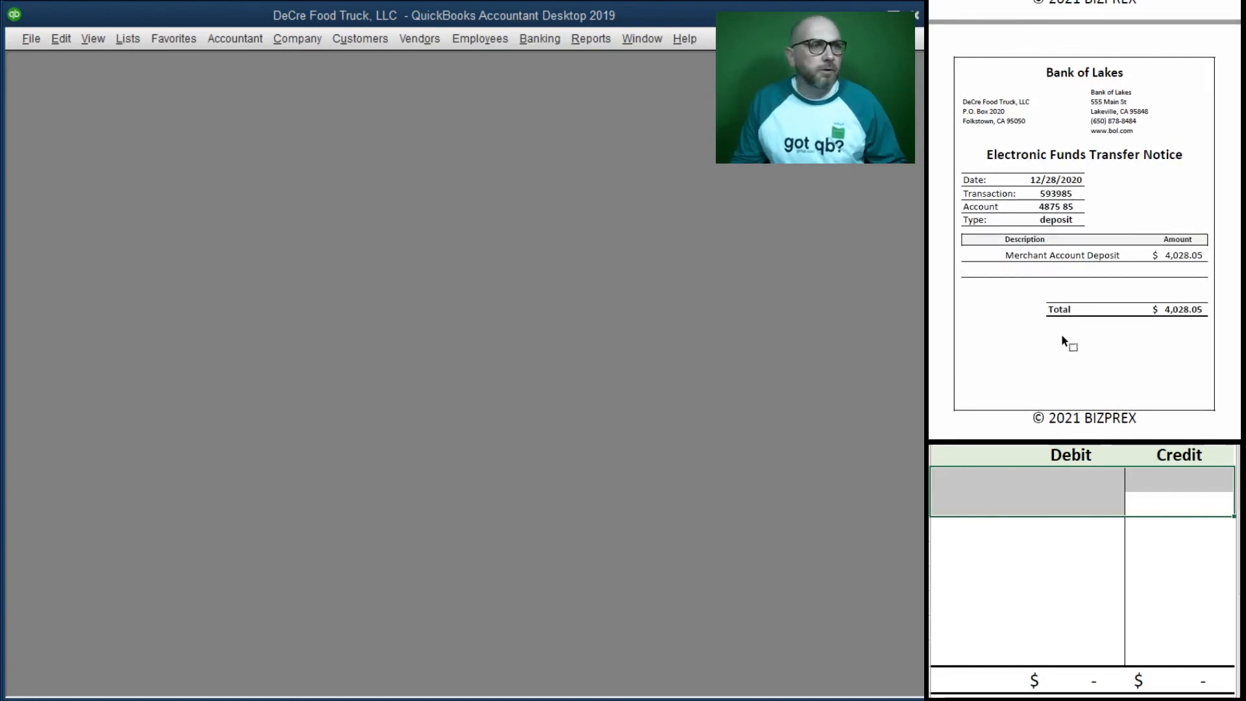
{"action": "left_click", "coordinate": [539, 39]}
{"action": "left_click", "coordinate": [636, 148]}
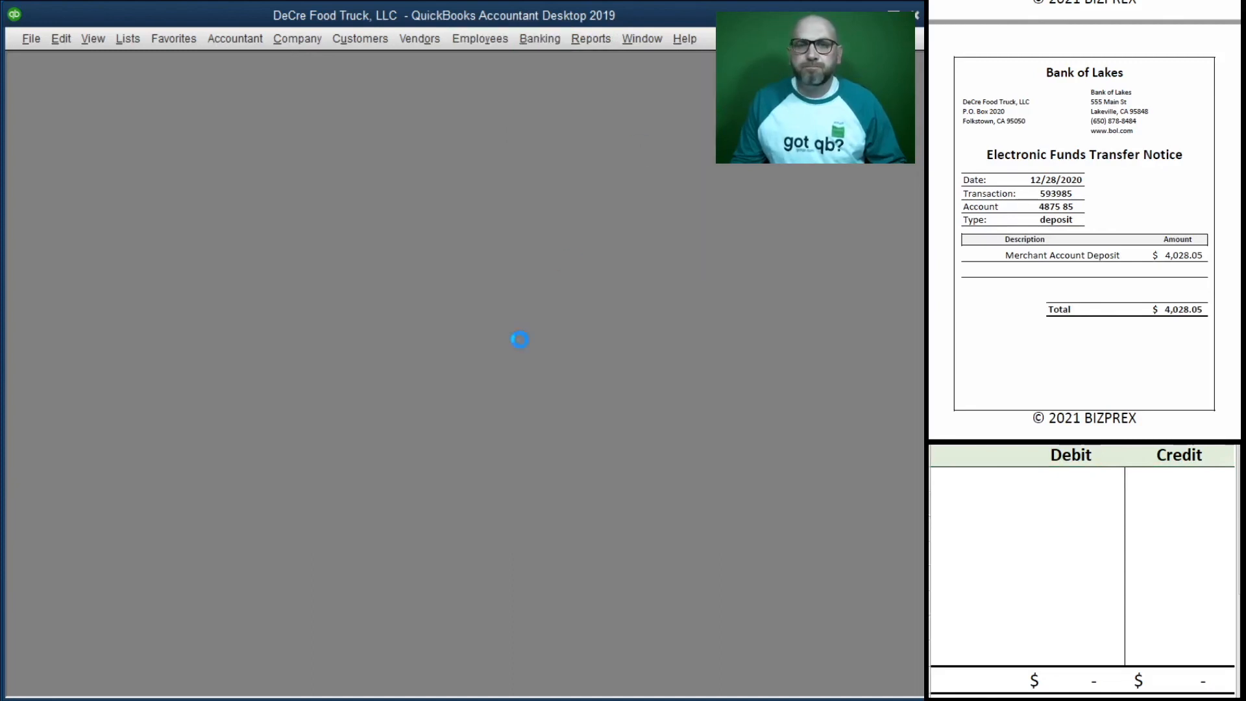
{"action": "key", "text": "Tab"}
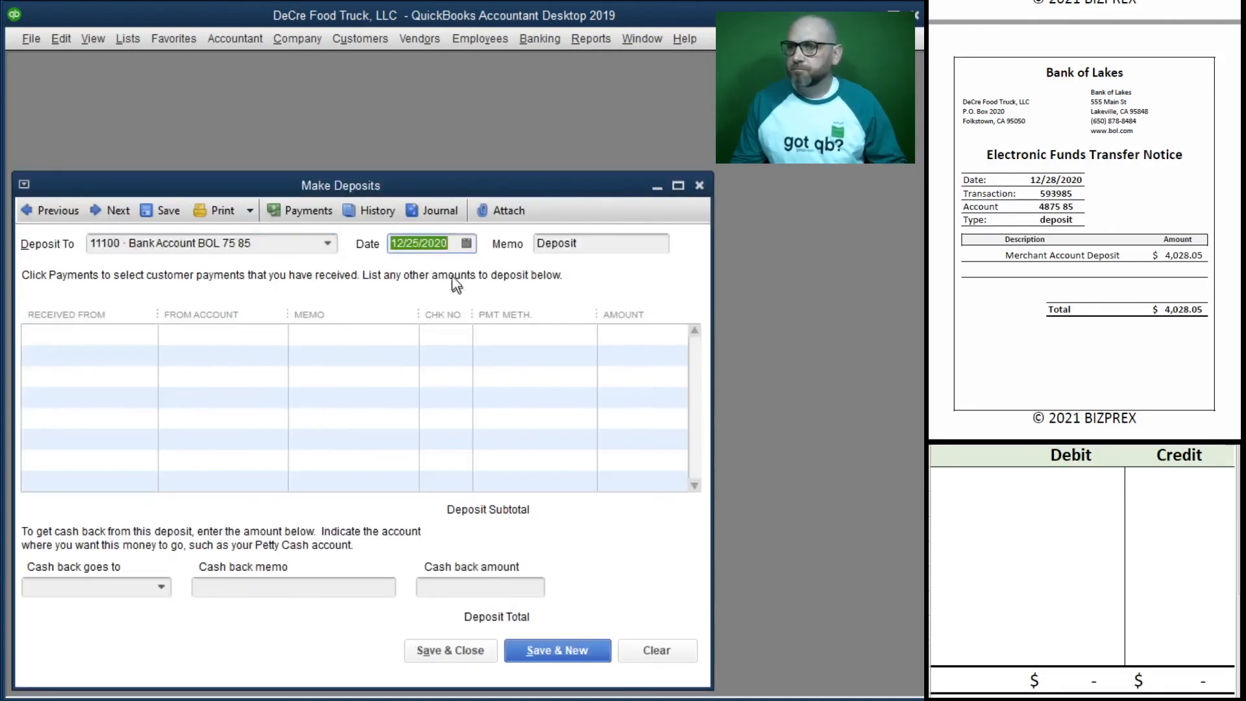
{"action": "left_click", "coordinate": [416, 242]}
{"action": "key", "text": "BackSpace"}
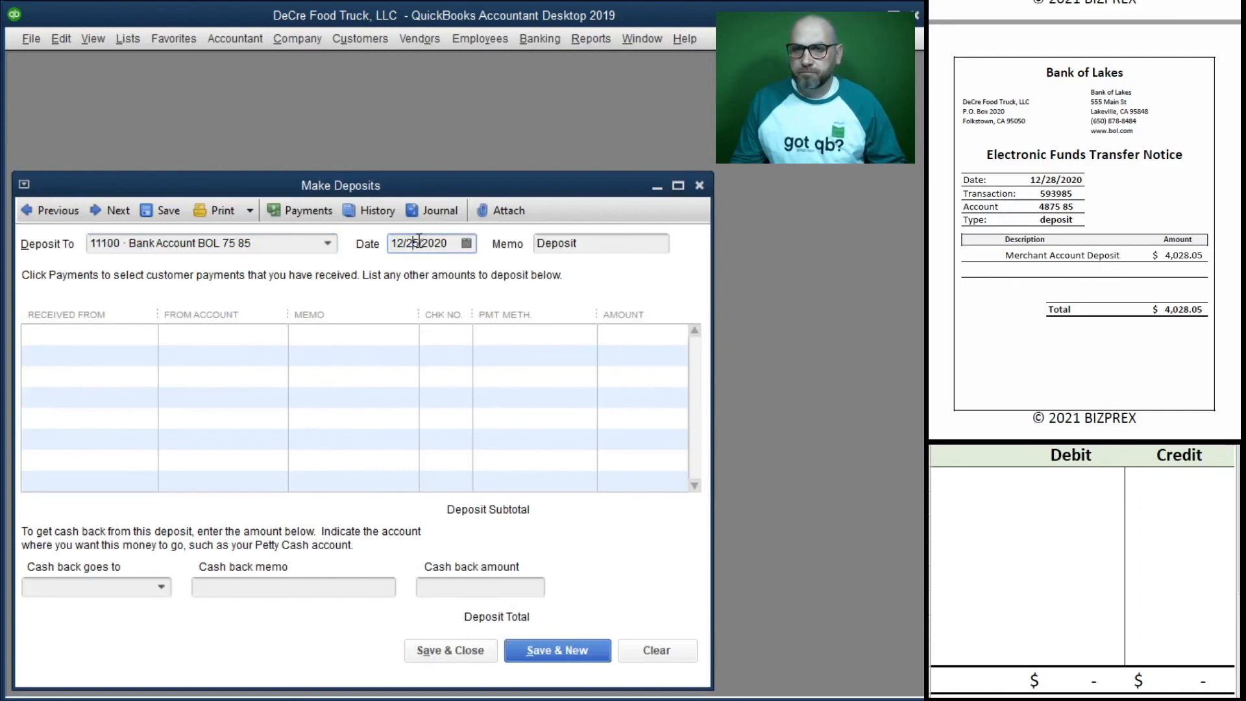
{"action": "type", "text": "8"}
{"action": "key", "text": "Tab"}
{"action": "key", "text": "Tab"}
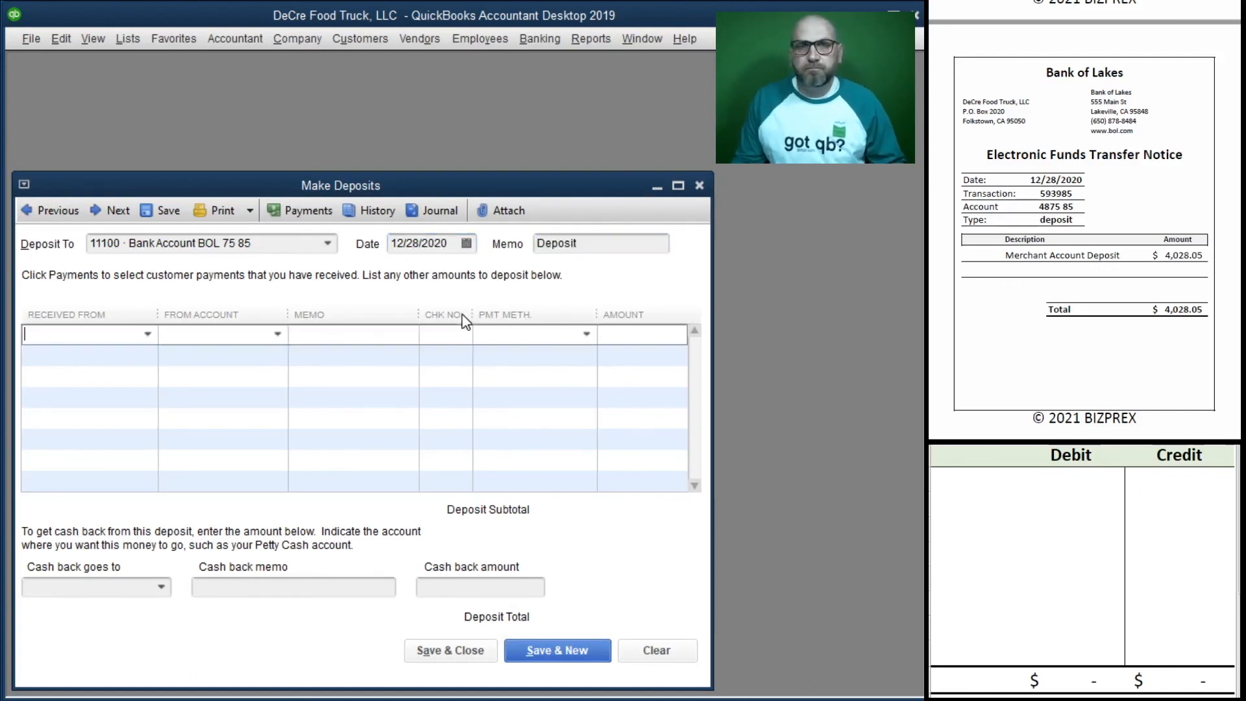
Step: Fill the first deposit line with received from Customers, account 41100 Sales and memo "Credit Card Sales"
{"action": "type", "text": "Customers"}
{"action": "key", "text": "Tab"}
{"action": "type", "text": "411"}
{"action": "key", "text": "Tab"}
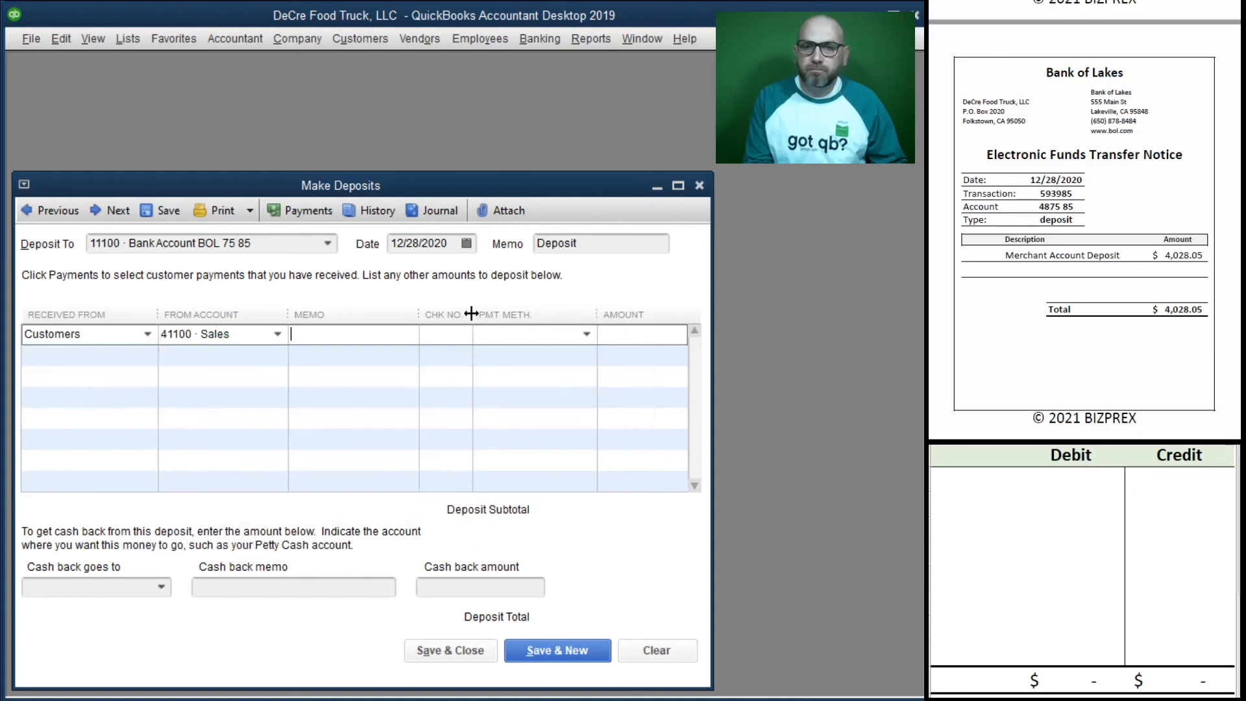
{"action": "type", "text": "Cre"}
{"action": "key", "text": "BackSpace"}
{"action": "key", "text": "BackSpace"}
{"action": "key", "text": "BackSpace"}
{"action": "key", "text": "BackSpace"}
{"action": "key", "text": "BackSpace"}
{"action": "type", "text": "it Ca"}
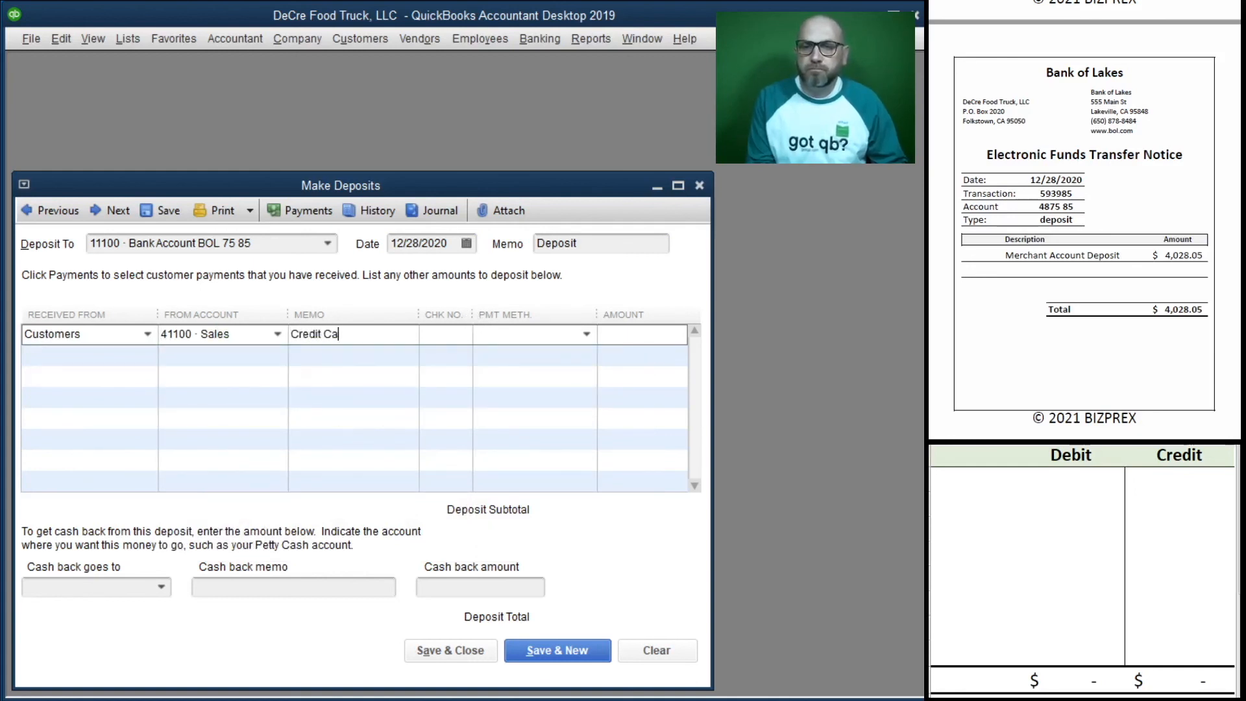
{"action": "type", "text": "rd Sales"}
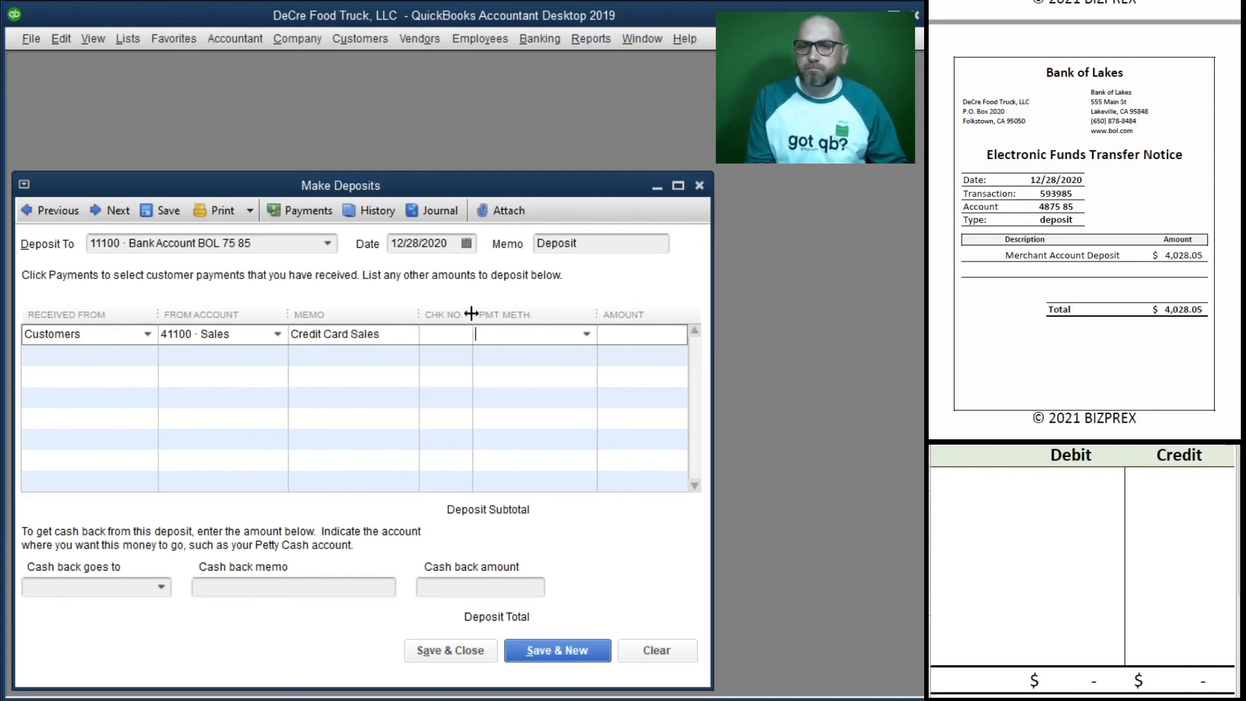
Step: Set the deposit line's payment method to Merchant Account and its amount to 4,028.05
{"action": "key", "text": "Tab"}
{"action": "key", "text": "Tab"}
{"action": "type", "text": "M"}
{"action": "key", "text": "Tab"}
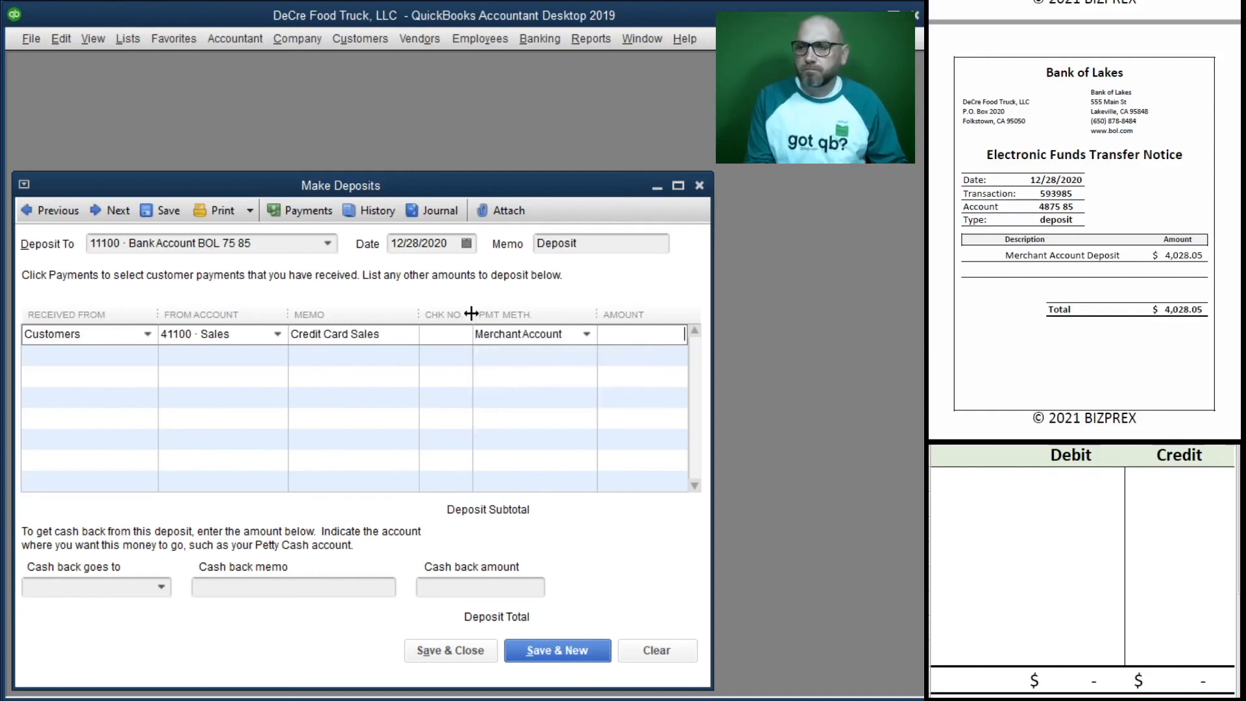
{"action": "type", "text": "4028.05"}
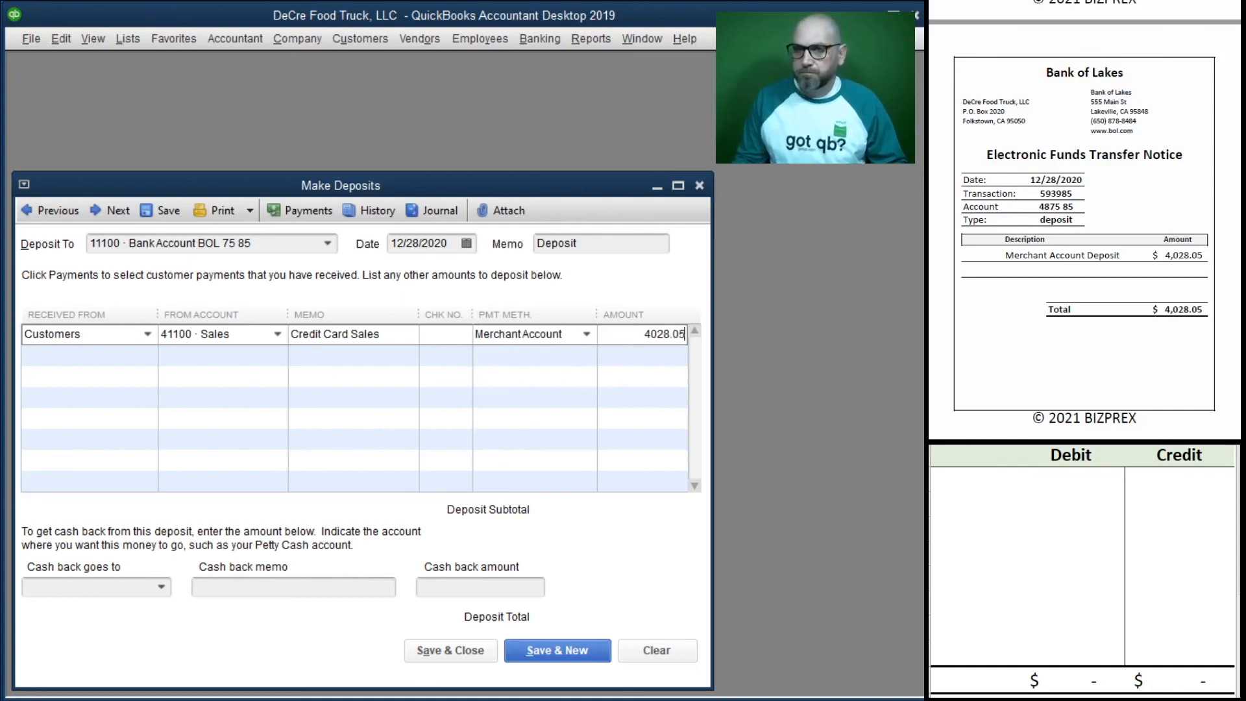
{"action": "key", "text": "Tab"}
Step: Record a debit of 4,028.05 to account 11100 on the first line of the debit/credit spreadsheet
{"action": "left_click", "coordinate": [961, 487]}
{"action": "left_click", "coordinate": [961, 487]}
{"action": "type", "text": "11100"}
{"action": "key", "text": "Tab"}
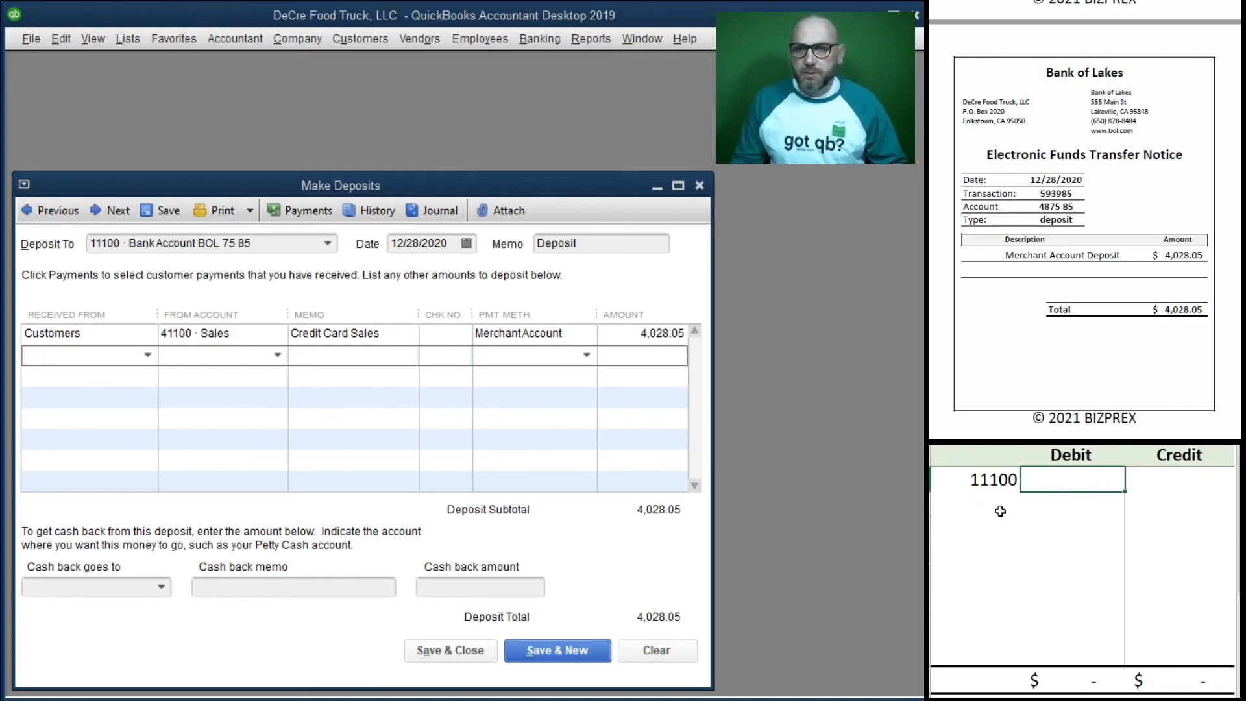
{"action": "type", "text": "4028.05"}
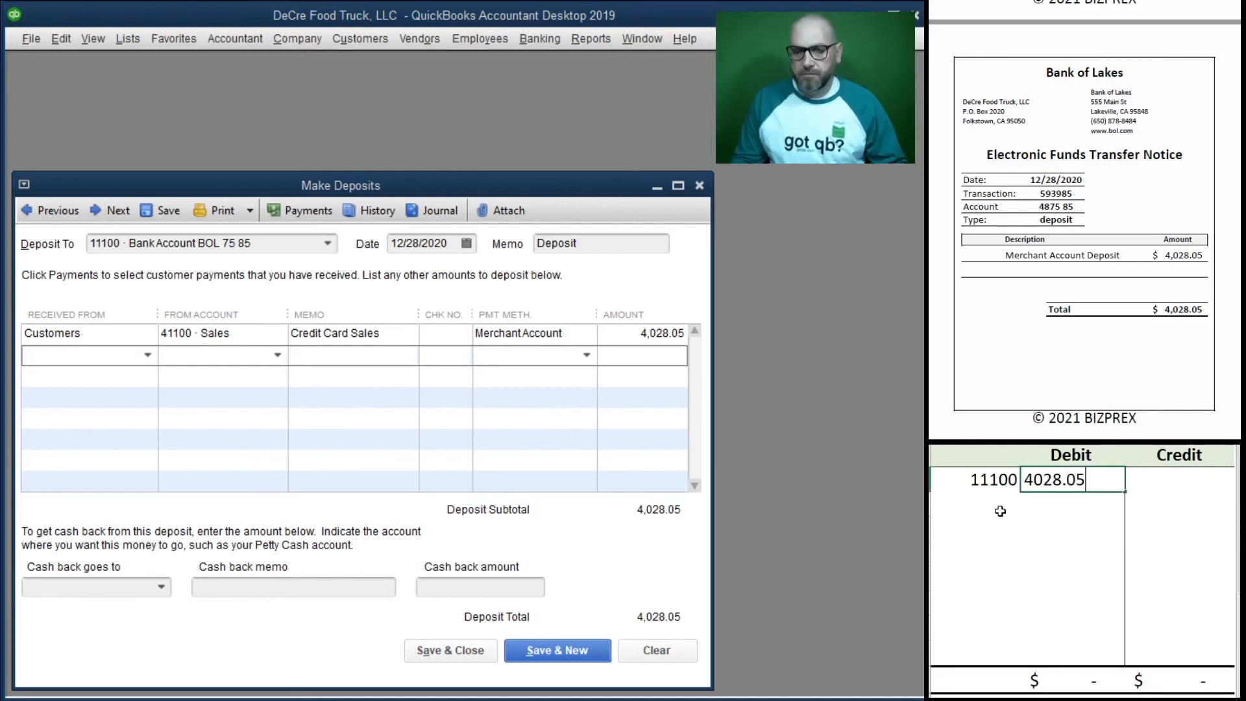
{"action": "key", "text": "Return"}
Step: Record a credit of 4,025.05 to account 41100 on the second line of the debit/credit spreadsheet
{"action": "type", "text": "41100"}
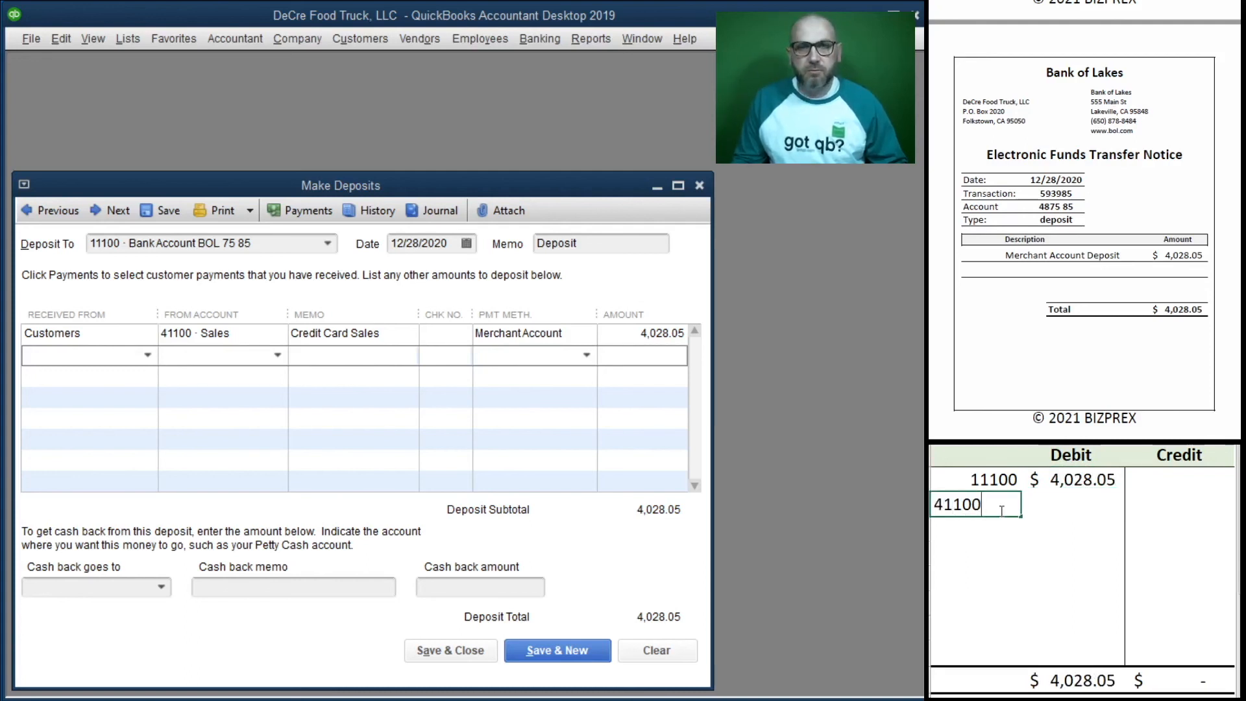
{"action": "key", "text": "Tab"}
{"action": "type", "text": "4025.05"}
{"action": "key", "text": "Return"}
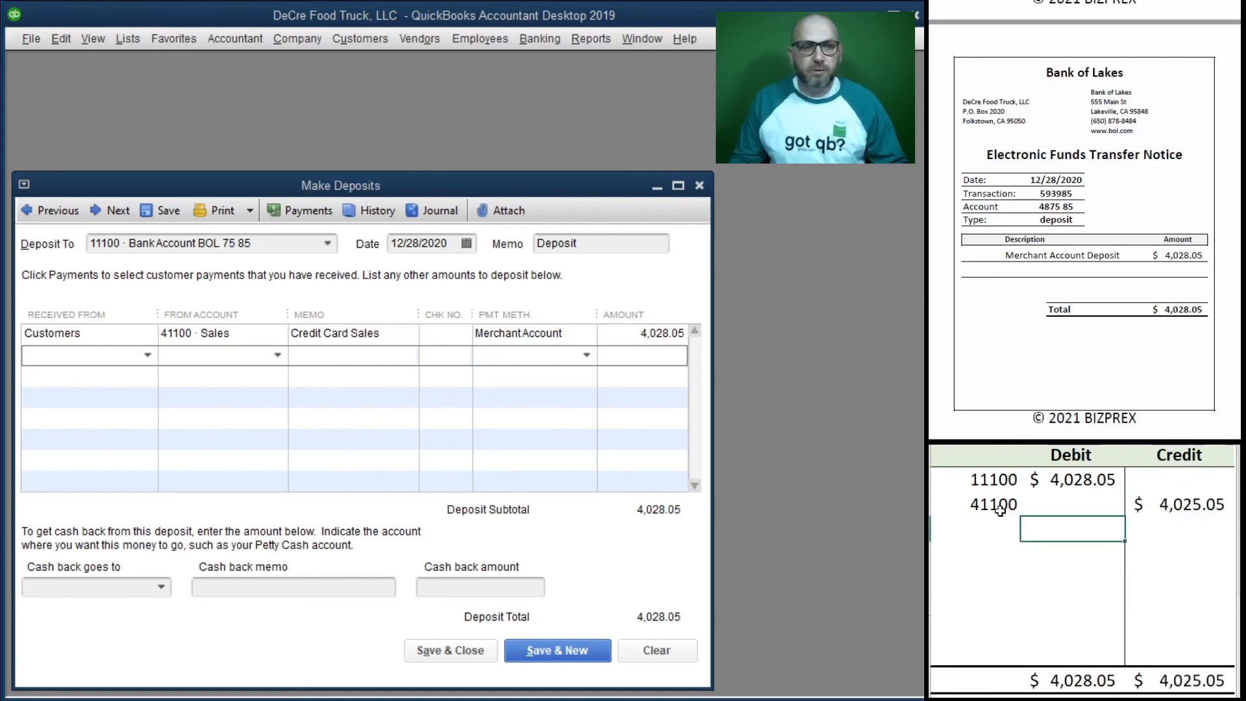
Step: Save and close the credit card sales deposit and clear its lines from the debit/credit spreadsheet
{"action": "left_click", "coordinate": [448, 650]}
{"action": "left_click_drag", "start_coordinate": [1168, 528], "coordinate": [992, 483]}
{"action": "key", "text": "Delete"}
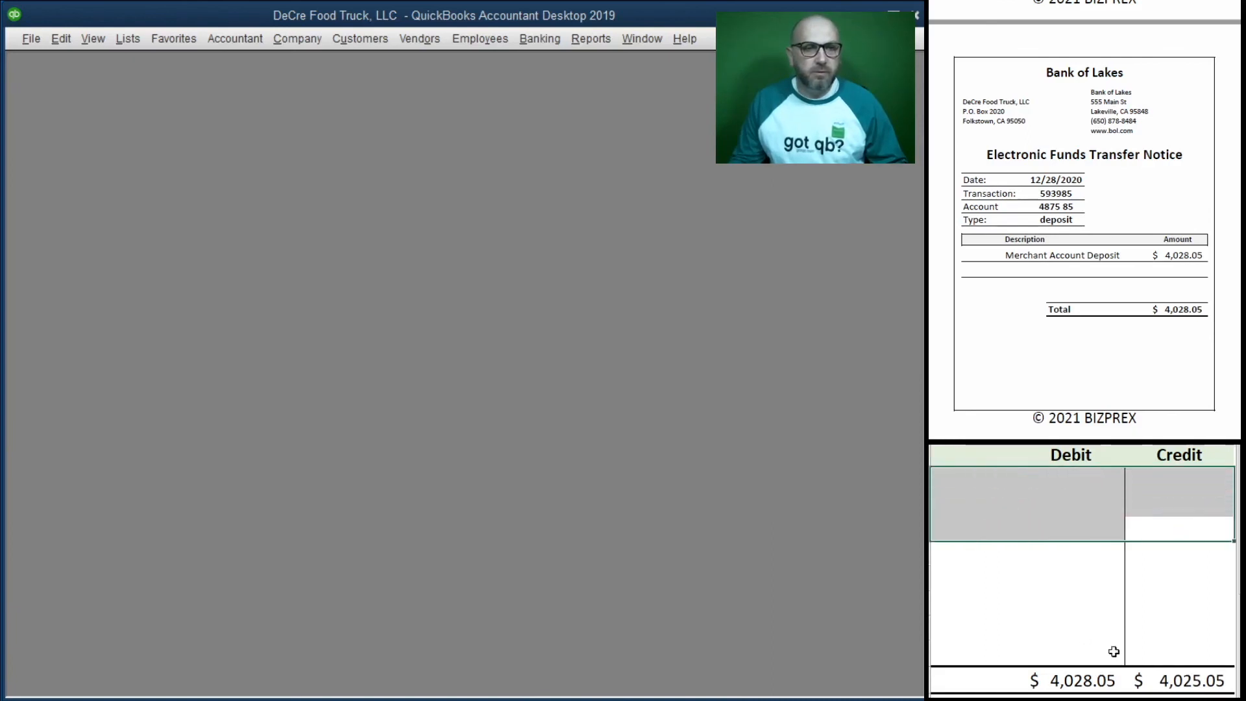
{"action": "scroll", "coordinate": [1061, 276], "scroll_direction": "down", "scroll_amount": 5}
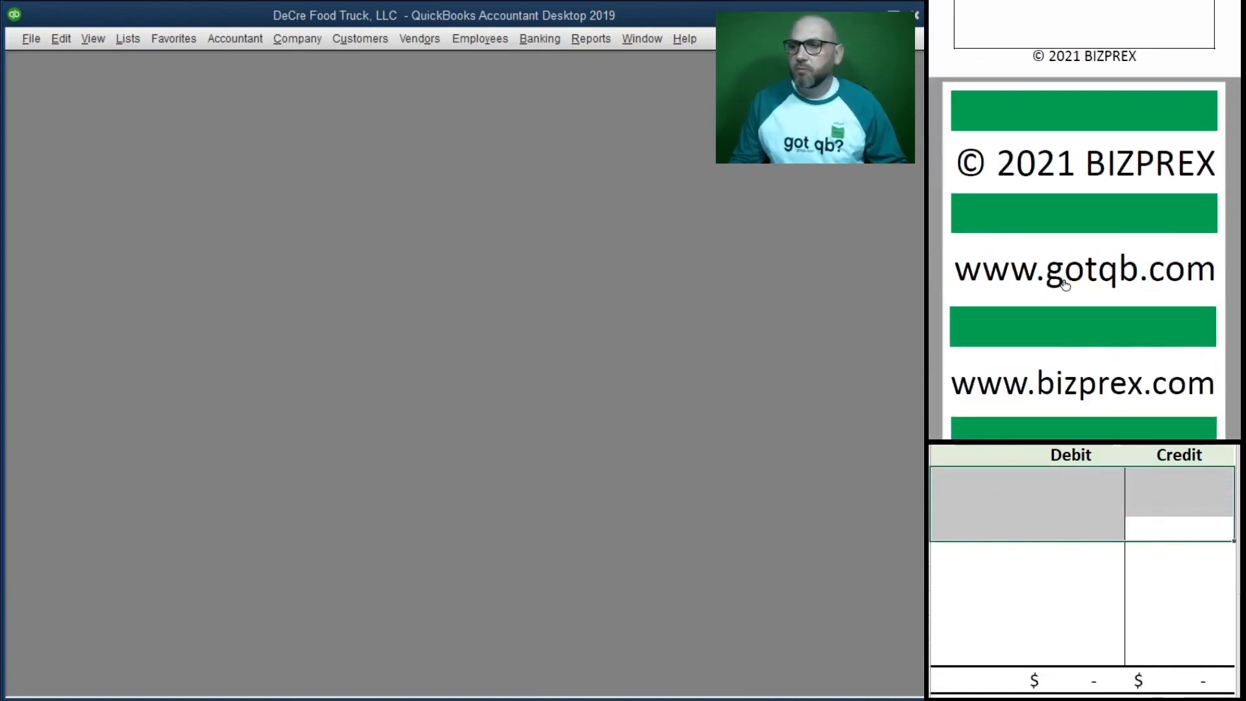
{"action": "scroll", "coordinate": [1064, 284], "scroll_direction": "down", "scroll_amount": 3}
{"action": "scroll", "coordinate": [1064, 282], "scroll_direction": "down", "scroll_amount": 1}
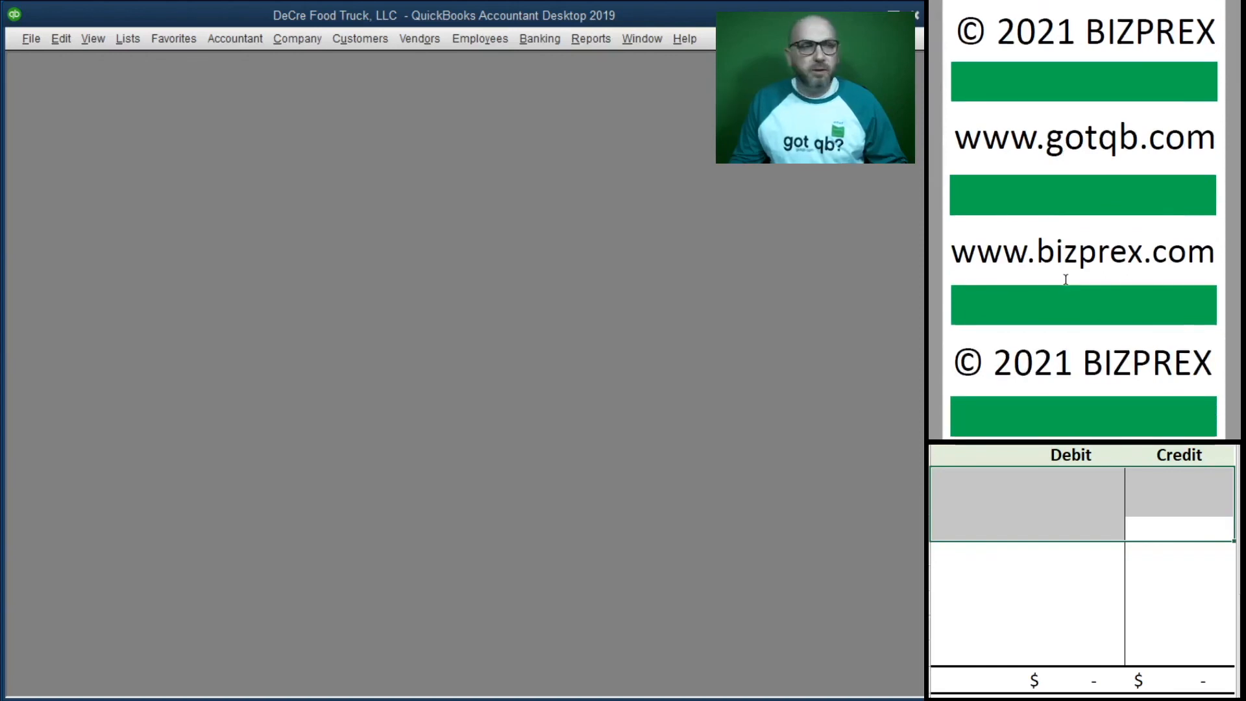